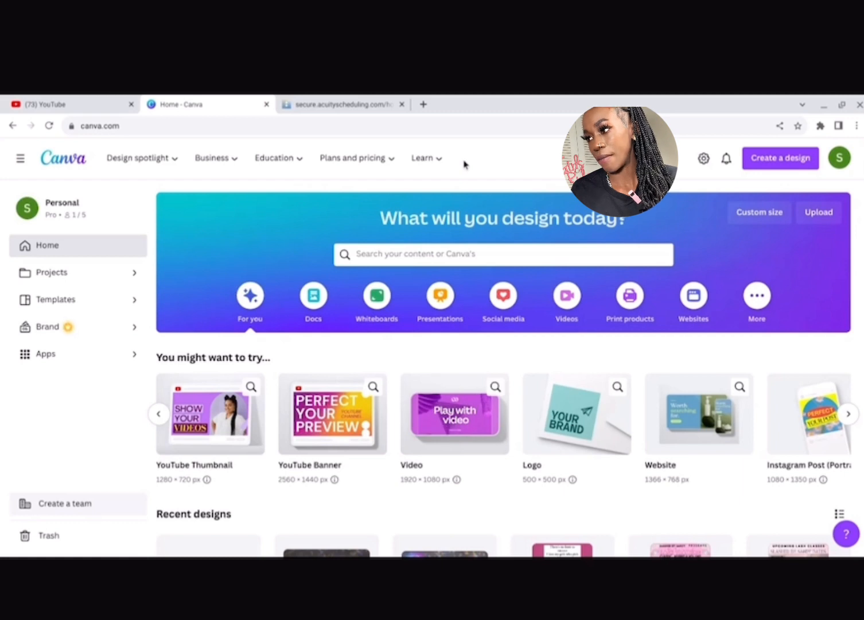
Step: Create a new blank custom-size design of 2000 × 1080 px and collapse the template list
{"action": "left_click", "coordinate": [765, 212]}
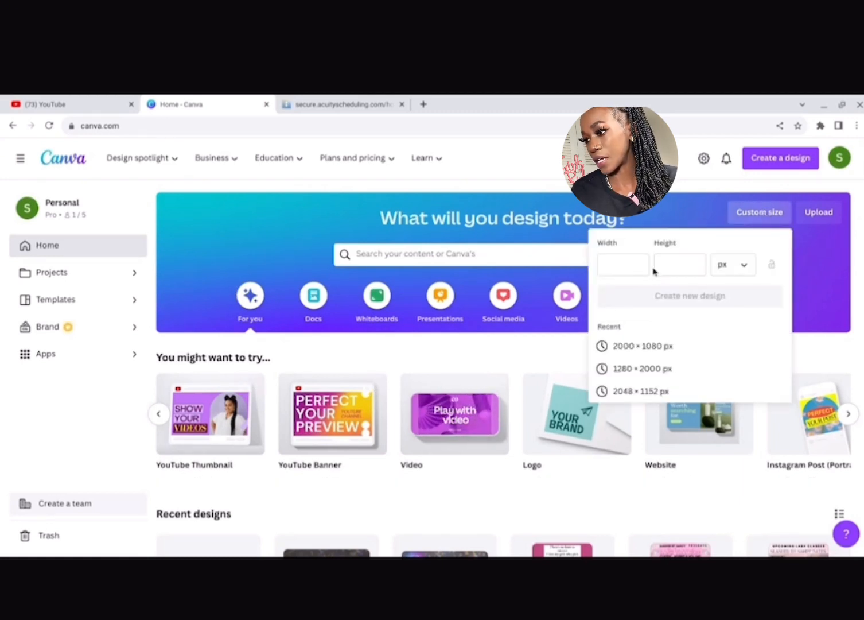
{"action": "left_click", "coordinate": [637, 346]}
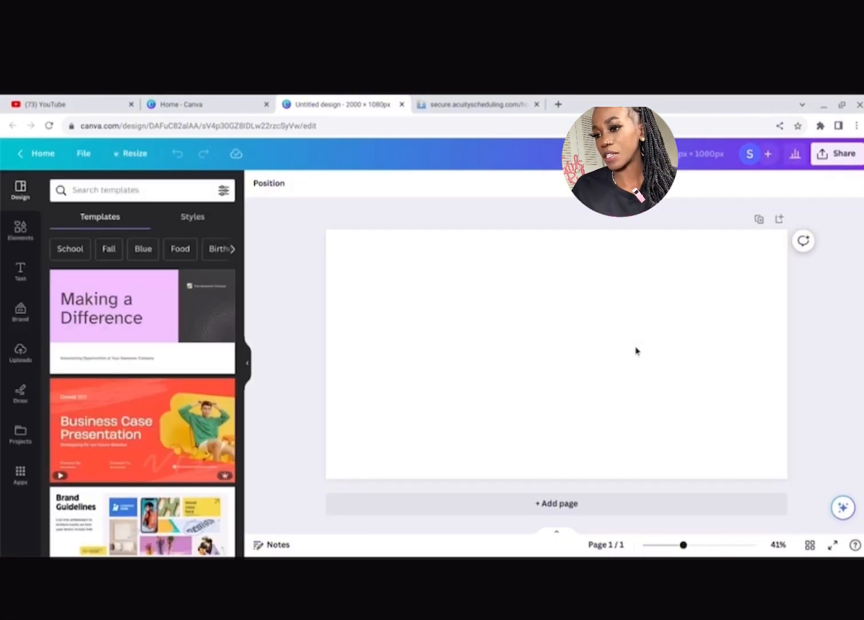
{"action": "left_click", "coordinate": [248, 363]}
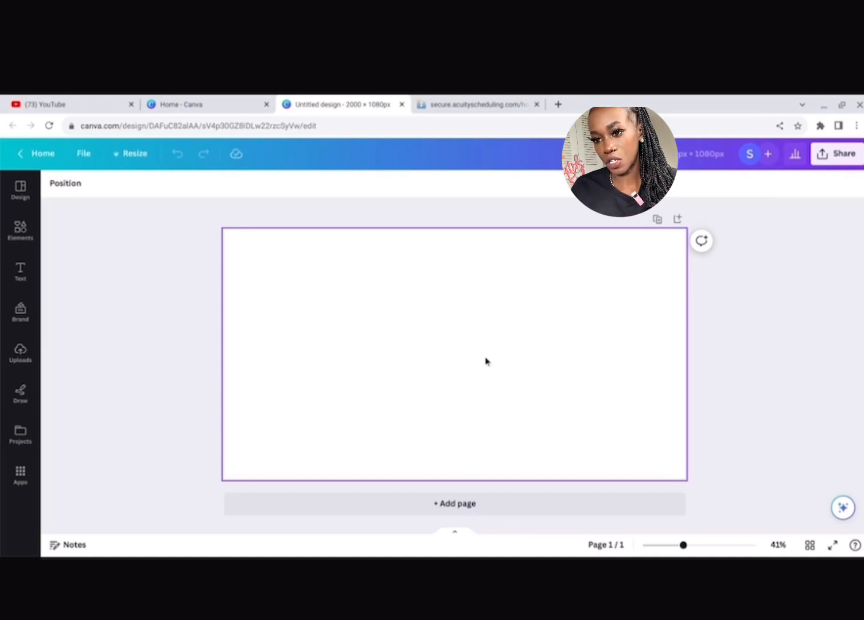
Step: Set the page background to the dark brownish-black colour from the Brand Kit palette
{"action": "left_click", "coordinate": [382, 330]}
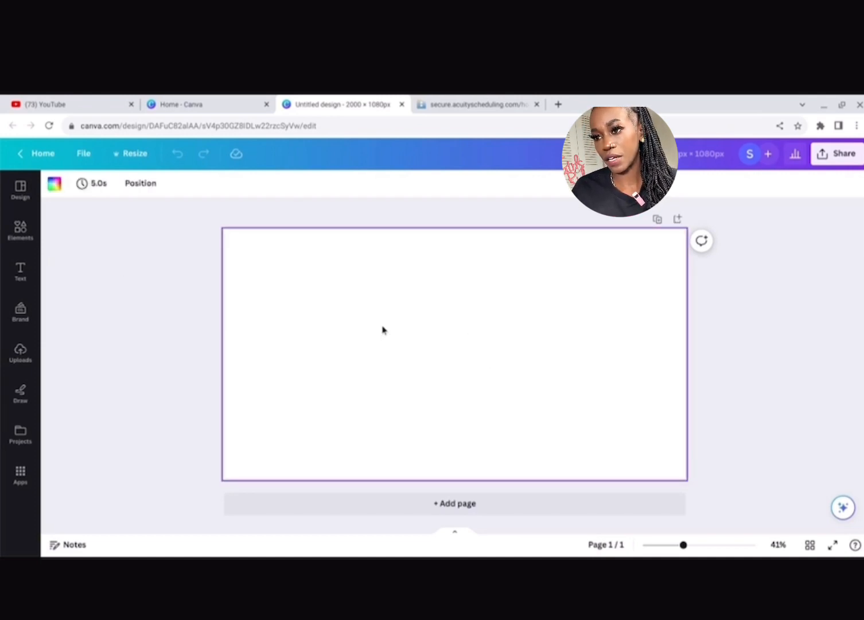
{"action": "left_click", "coordinate": [55, 184]}
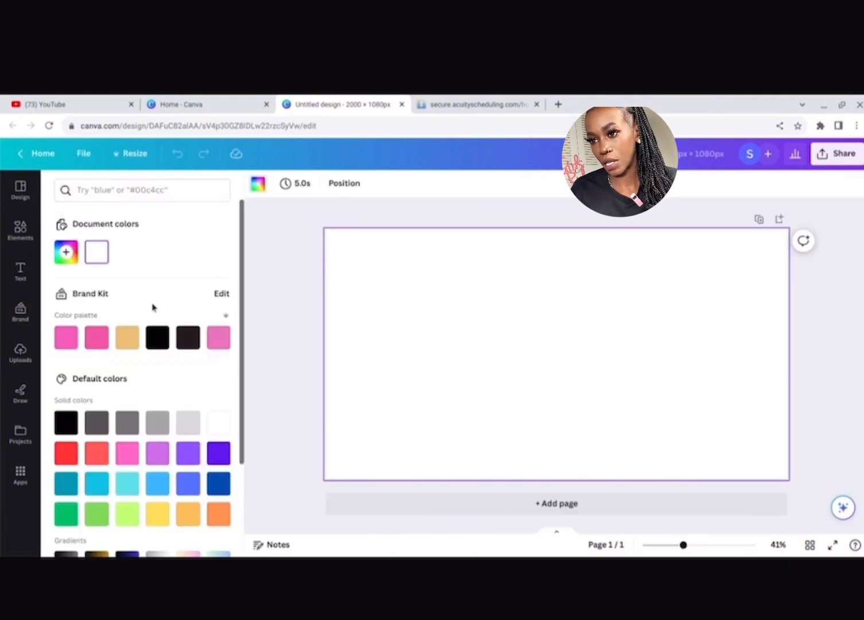
{"action": "left_click", "coordinate": [157, 338]}
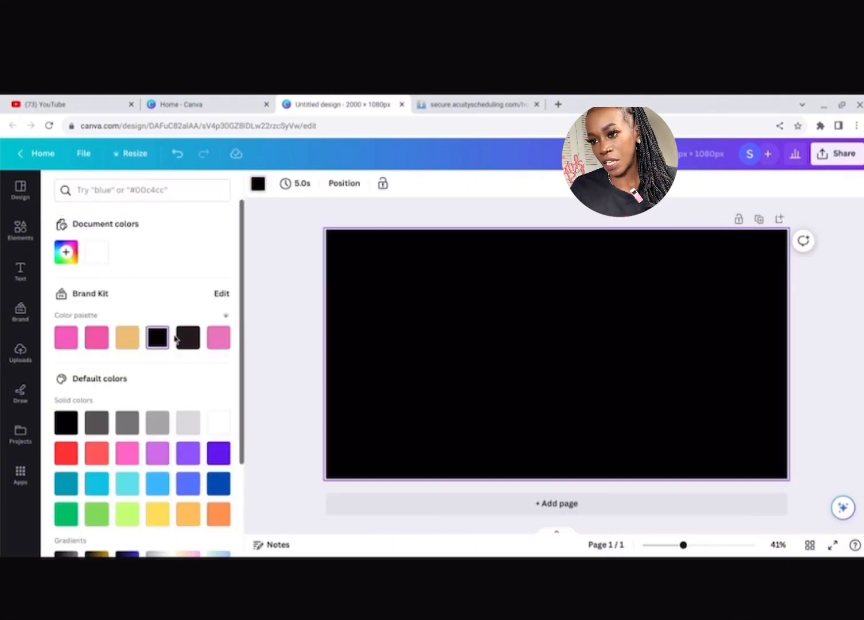
{"action": "left_click", "coordinate": [185, 339]}
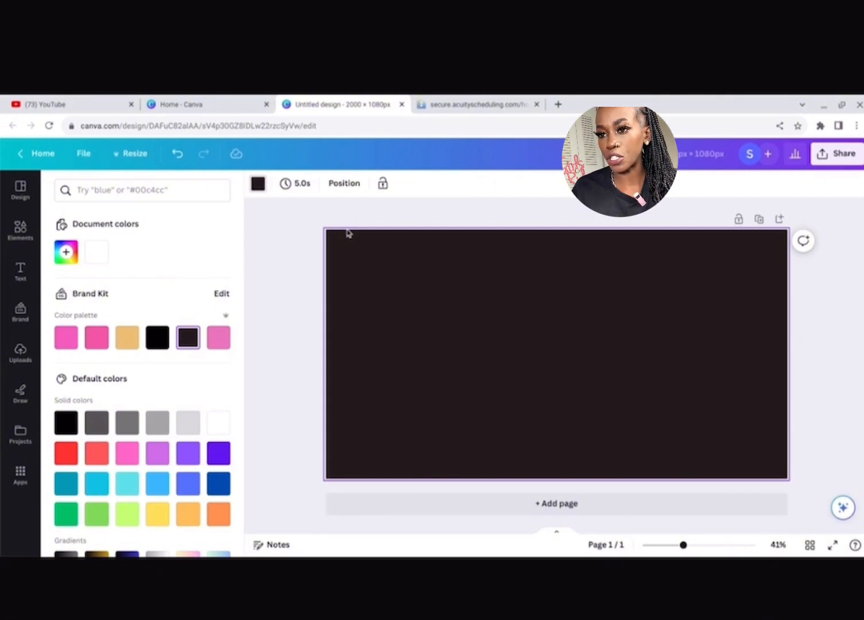
Step: Search the elements for "diamonds" and add the photo of sparkling diamonds on a black surface to the page
{"action": "left_click", "coordinate": [20, 233]}
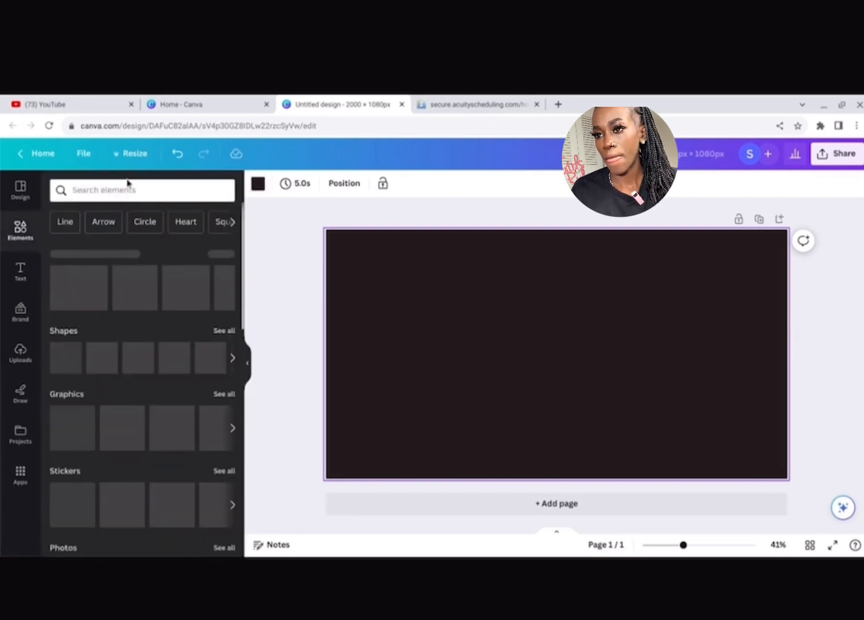
{"action": "left_click", "coordinate": [127, 189]}
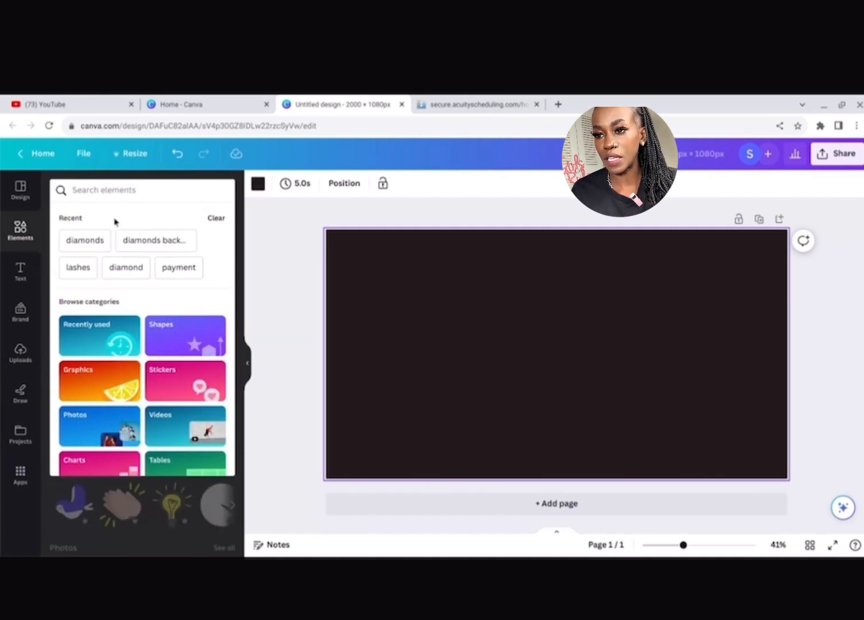
{"action": "left_click", "coordinate": [82, 241]}
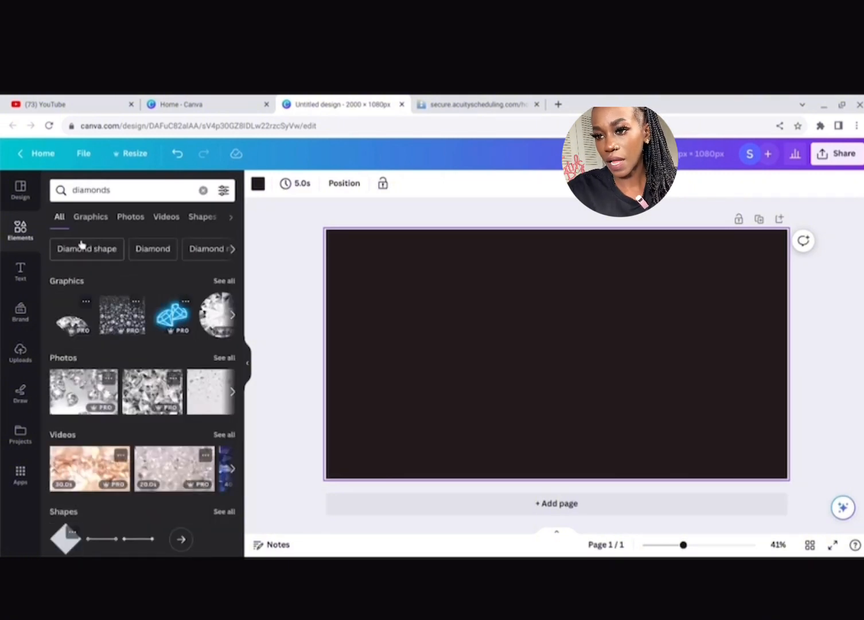
{"action": "scroll", "coordinate": [81, 245], "scroll_direction": "down", "scroll_amount": 2}
{"action": "scroll", "coordinate": [82, 245], "scroll_direction": "up", "scroll_amount": 2}
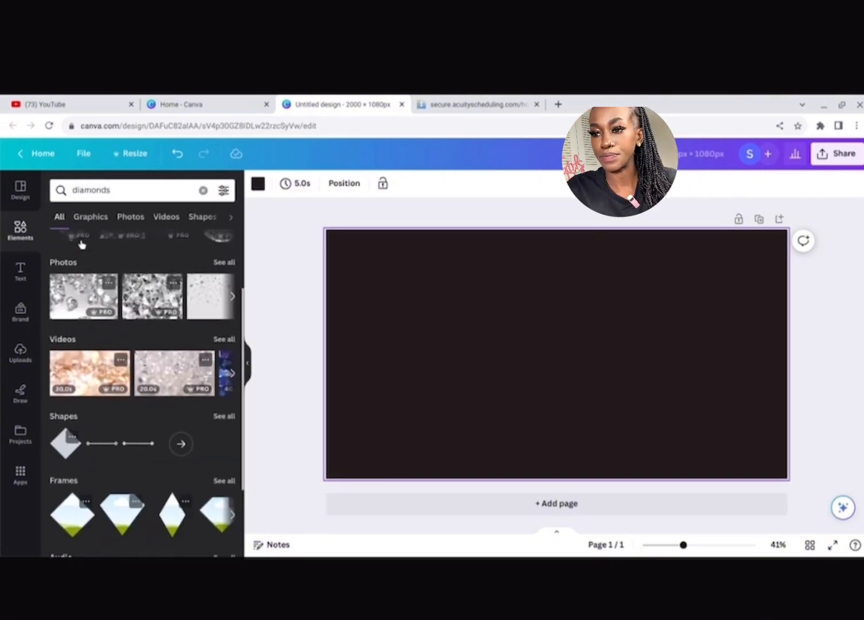
{"action": "scroll", "coordinate": [81, 245], "scroll_direction": "down", "scroll_amount": 3}
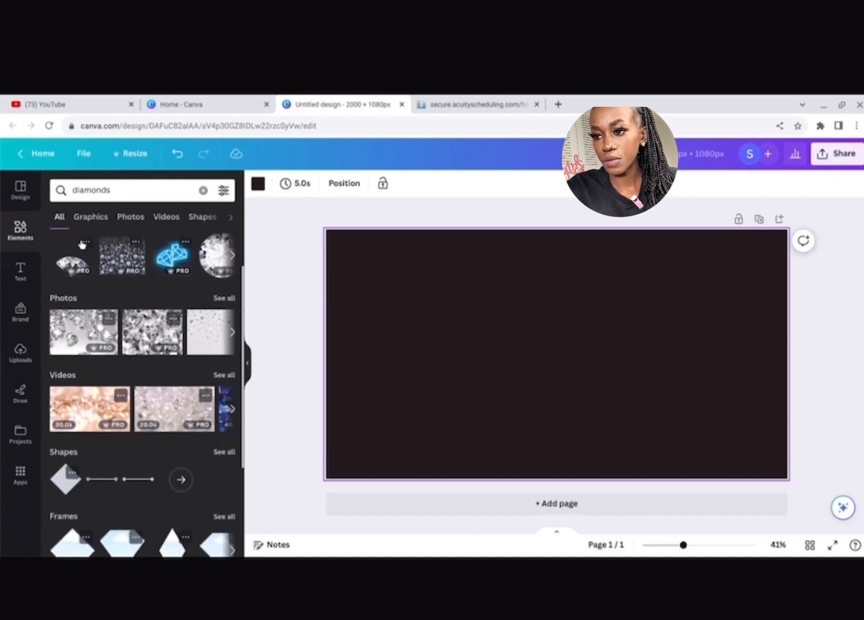
{"action": "left_click", "coordinate": [81, 245]}
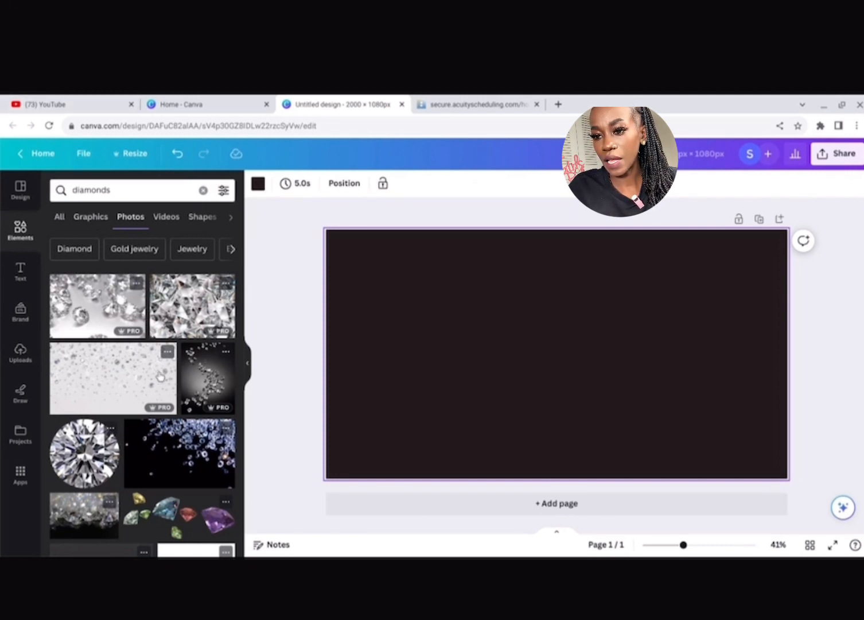
{"action": "scroll", "coordinate": [167, 430], "scroll_direction": "down", "scroll_amount": 2}
{"action": "scroll", "coordinate": [166, 426], "scroll_direction": "down", "scroll_amount": 1}
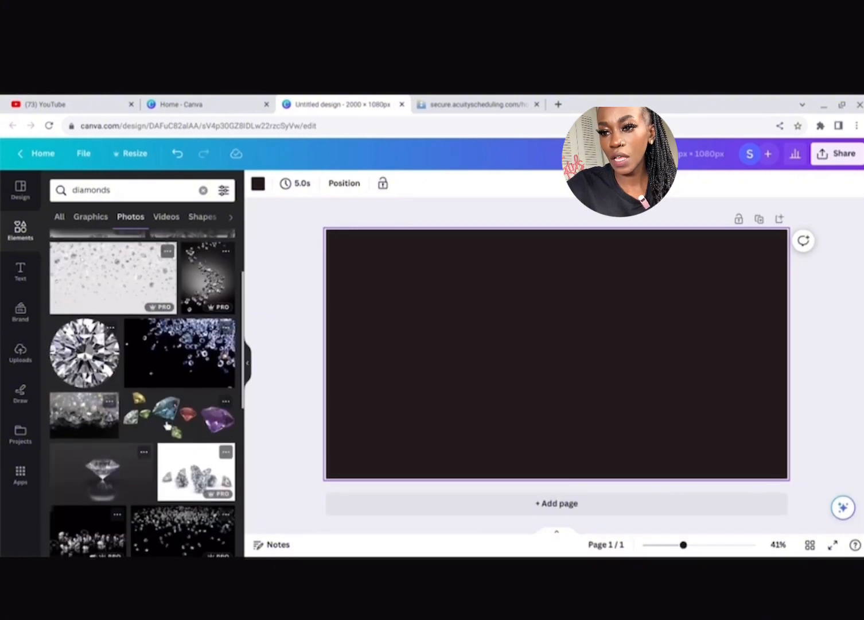
{"action": "left_click", "coordinate": [84, 414]}
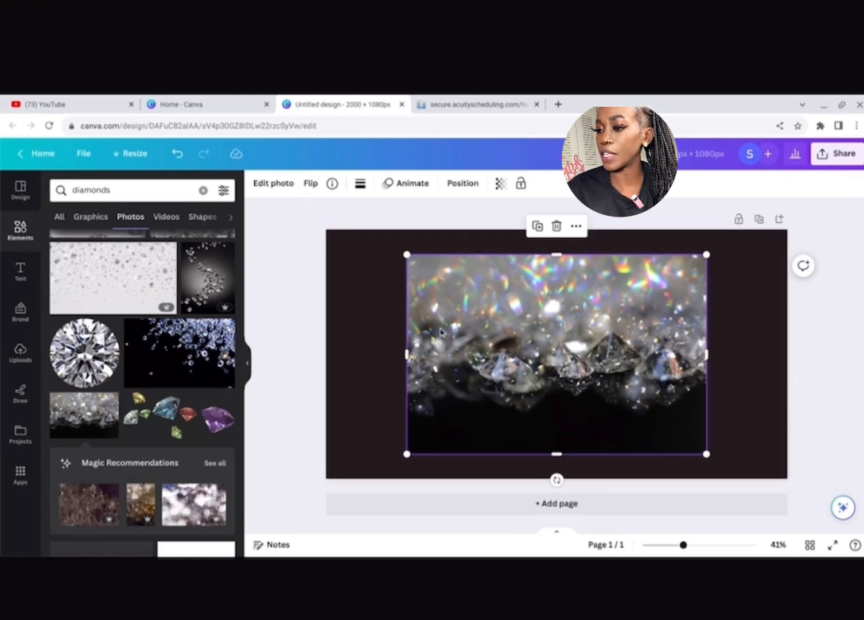
Step: Move the diamond photo to the page's upper-left corner and enlarge it until it covers the whole page
{"action": "mouse_move", "coordinate": [441, 328]}
{"action": "left_mouse_down"}
{"action": "mouse_move", "coordinate": [495, 337]}
{"action": "mouse_move", "coordinate": [428, 361]}
{"action": "mouse_move", "coordinate": [348, 362]}
{"action": "mouse_move", "coordinate": [404, 319]}
{"action": "mouse_move", "coordinate": [455, 327]}
{"action": "mouse_move", "coordinate": [460, 313]}
{"action": "mouse_move", "coordinate": [441, 333]}
{"action": "left_mouse_up"}
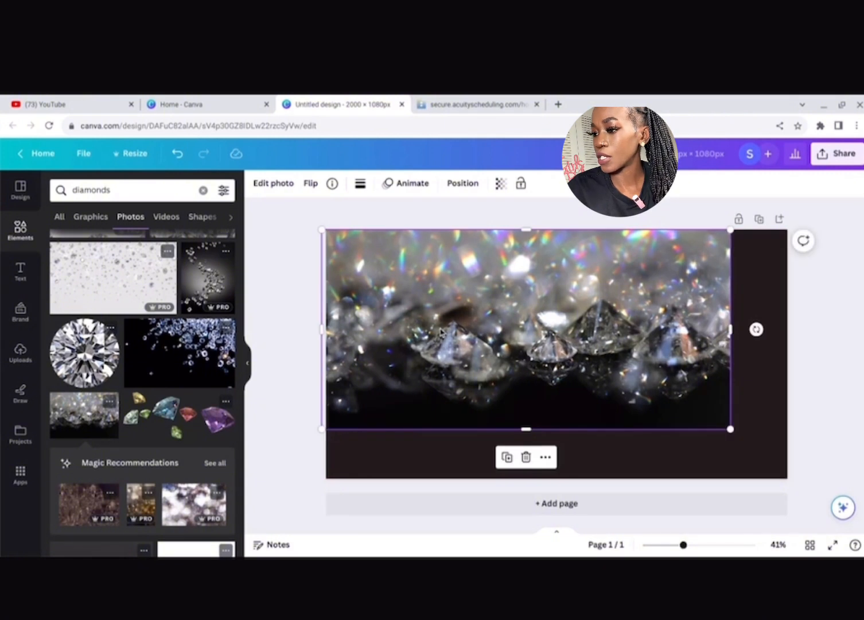
{"action": "left_click_drag", "start_coordinate": [731, 428], "coordinate": [796, 460]}
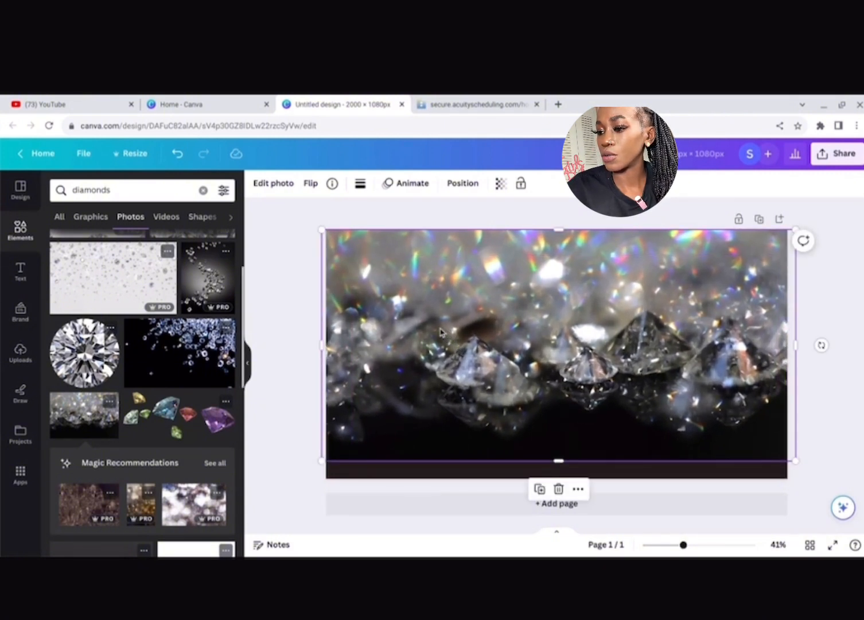
{"action": "left_click_drag", "start_coordinate": [558, 461], "coordinate": [558, 488]}
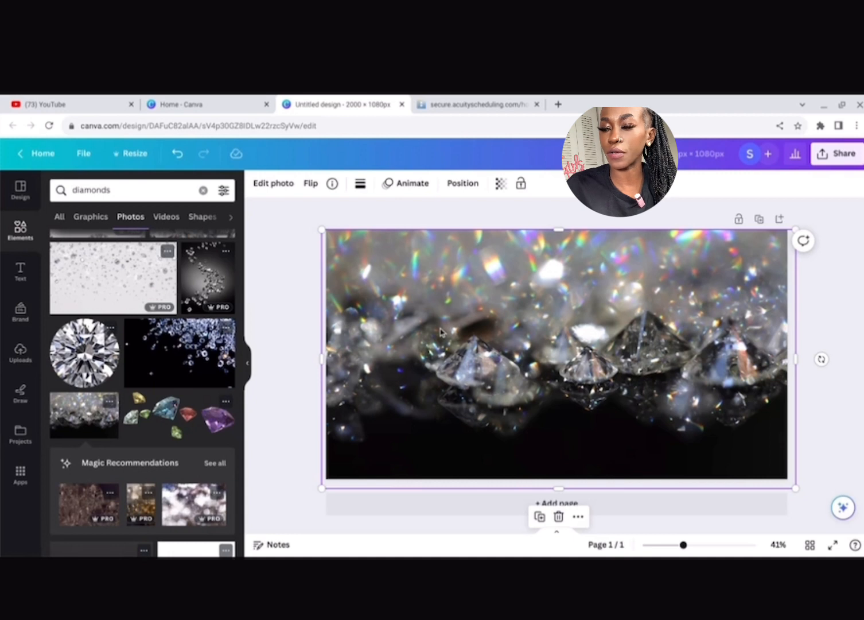
Step: Set the diamond photo's transparency to 32
{"action": "left_click", "coordinate": [501, 183]}
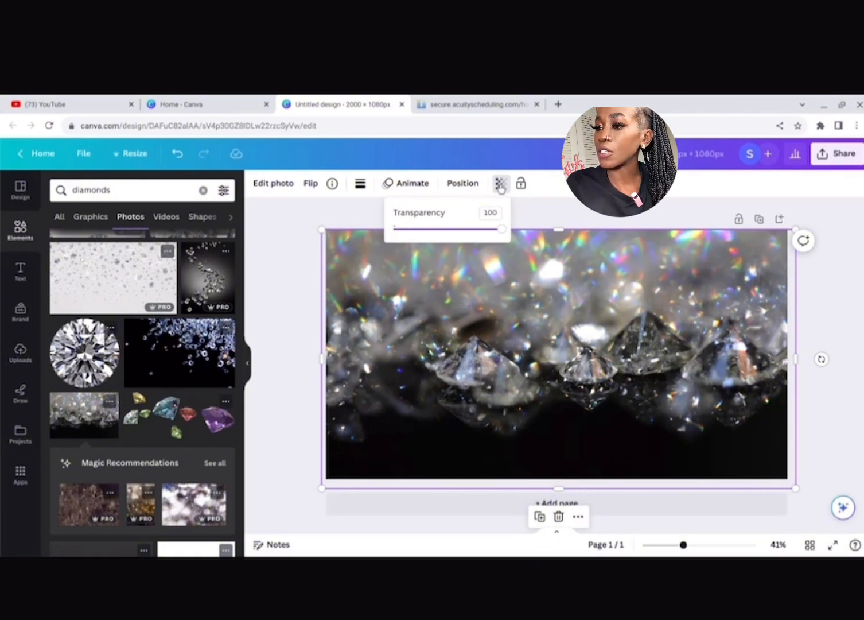
{"action": "left_click", "coordinate": [429, 230]}
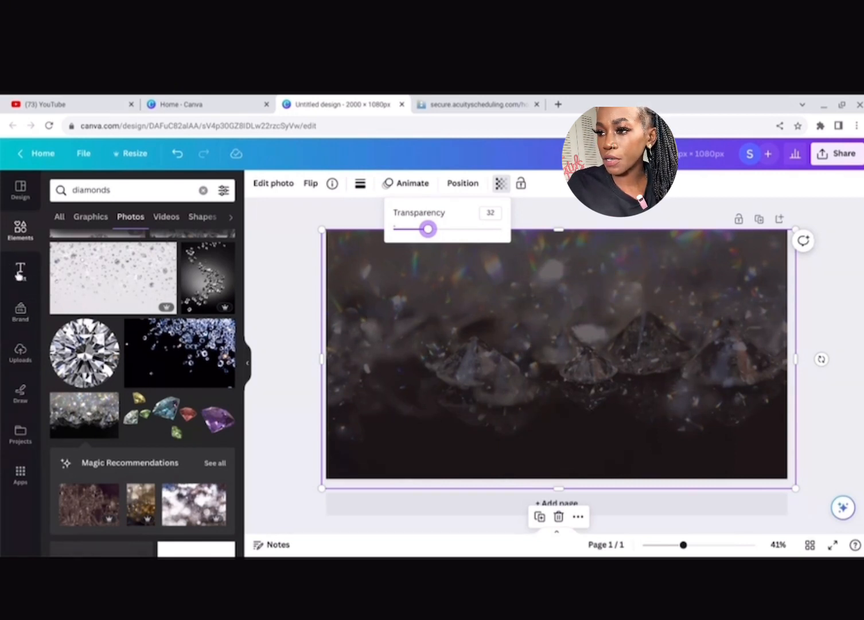
{"action": "left_click", "coordinate": [308, 283]}
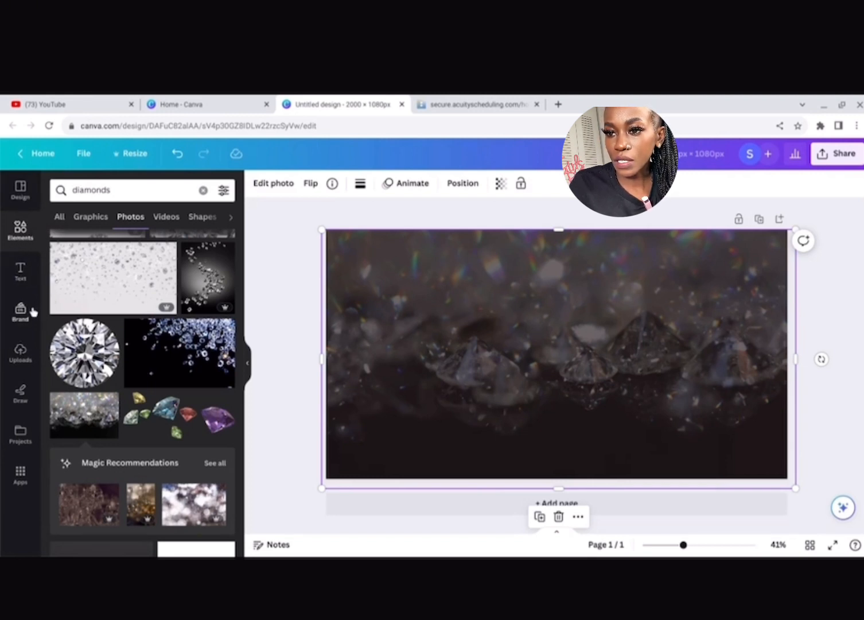
Step: Add the uploaded photo of the woman in sunglasses in the pink room with a neon sign to the page
{"action": "left_click", "coordinate": [21, 351]}
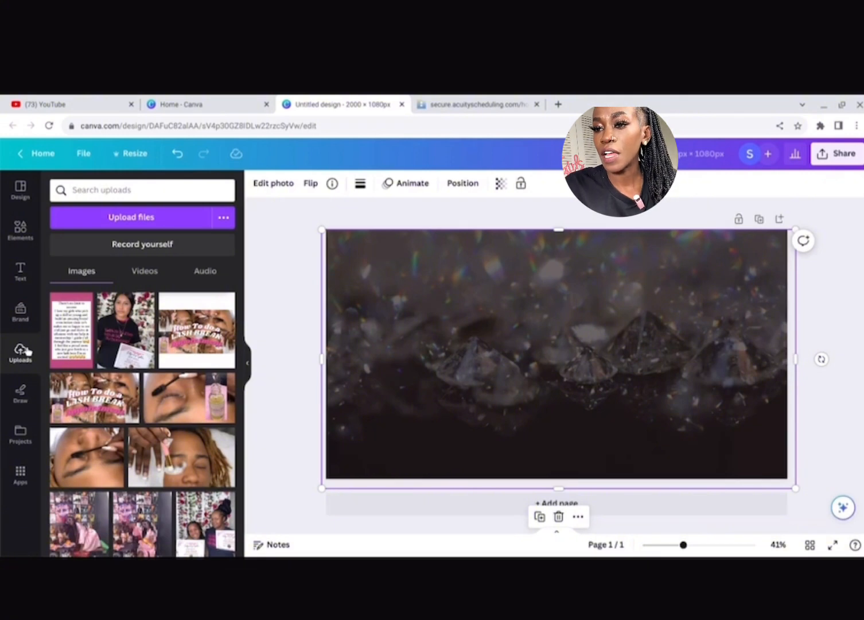
{"action": "scroll", "coordinate": [27, 350], "scroll_direction": "down", "scroll_amount": 4}
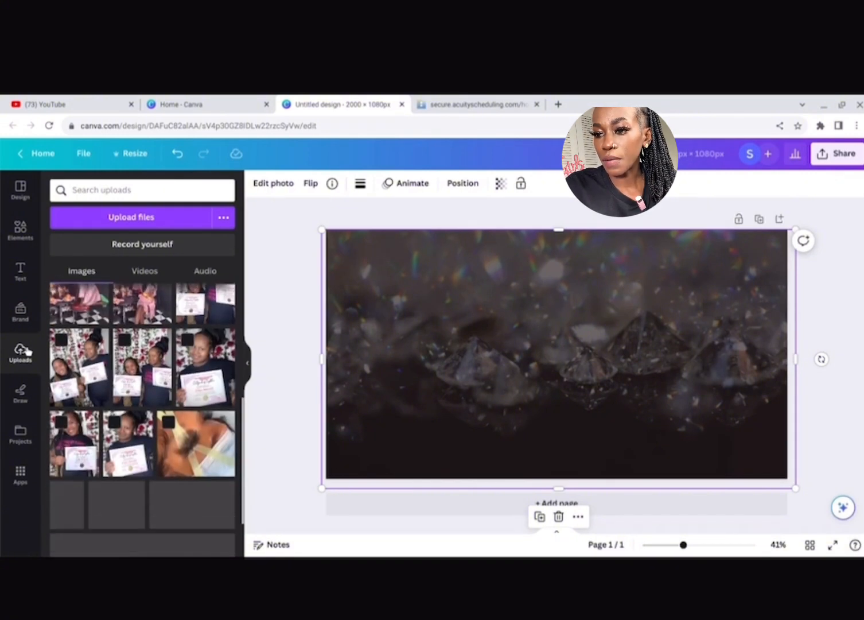
{"action": "scroll", "coordinate": [27, 350], "scroll_direction": "down", "scroll_amount": 3}
{"action": "scroll", "coordinate": [27, 350], "scroll_direction": "down", "scroll_amount": 5}
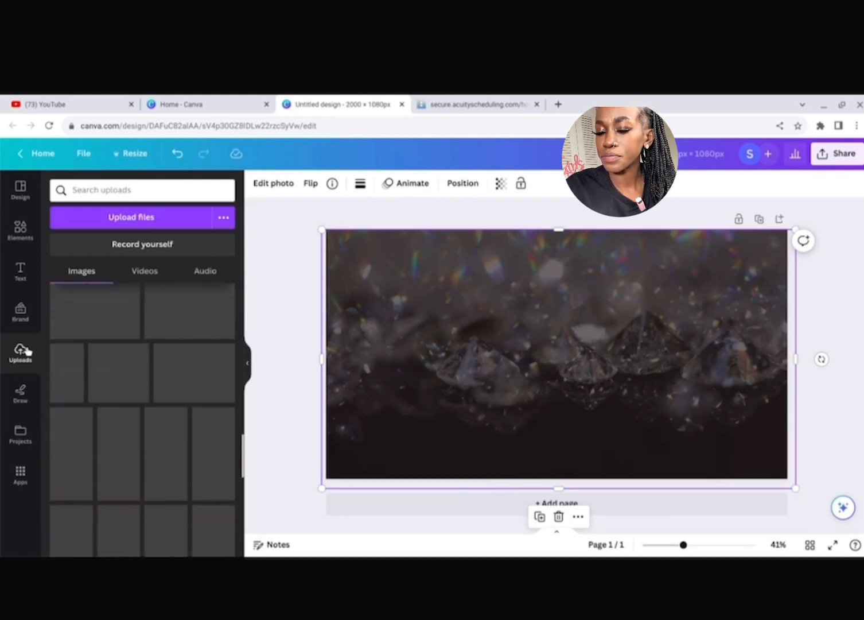
{"action": "scroll", "coordinate": [27, 350], "scroll_direction": "down", "scroll_amount": 4}
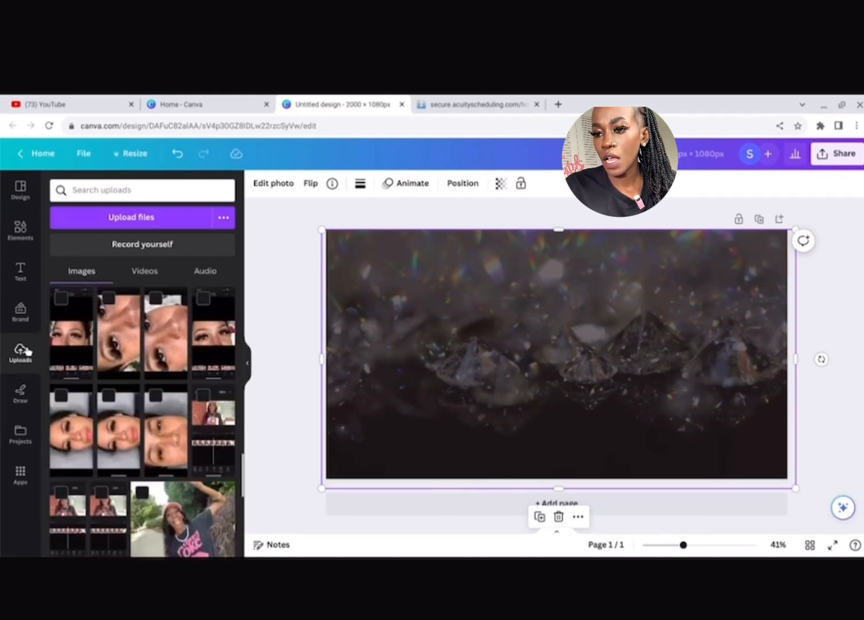
{"action": "scroll", "coordinate": [27, 350], "scroll_direction": "down", "scroll_amount": 3}
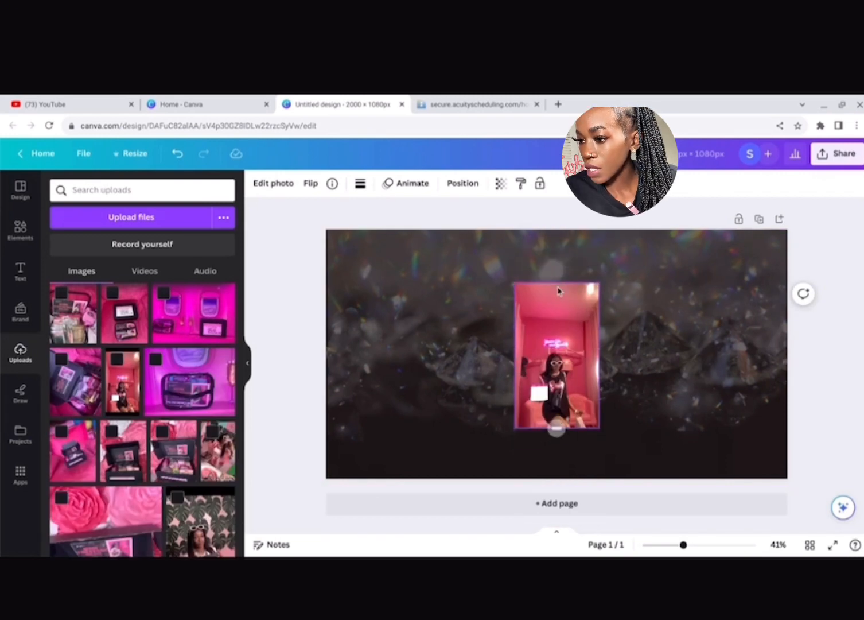
{"action": "left_click", "coordinate": [406, 337]}
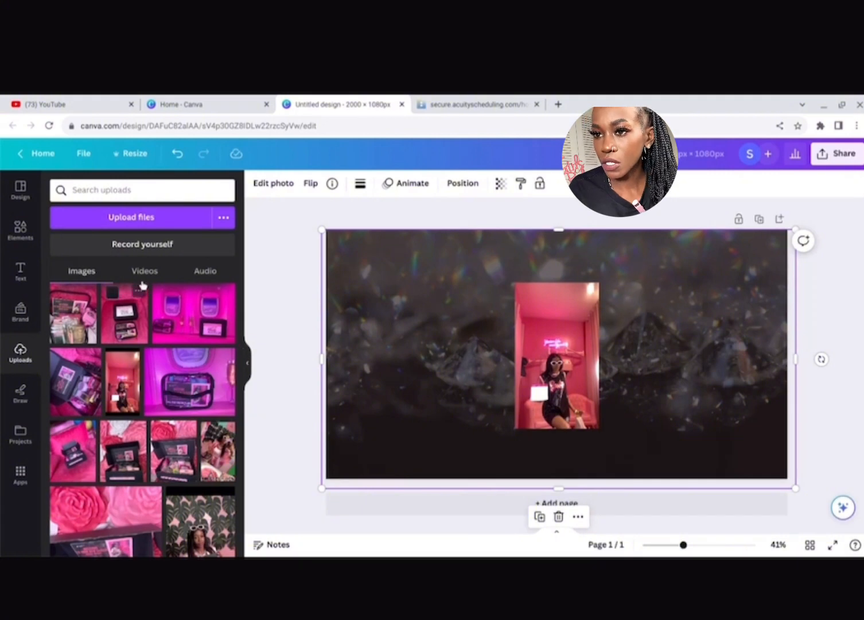
Step: Replace the "diamonds" element search with a search for "circle frame"
{"action": "left_click", "coordinate": [17, 232]}
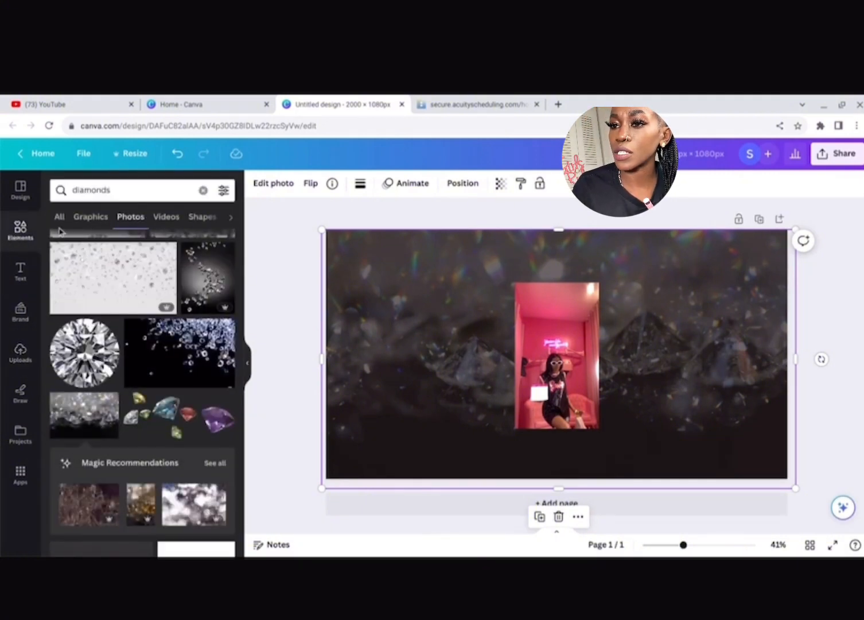
{"action": "left_click", "coordinate": [203, 190]}
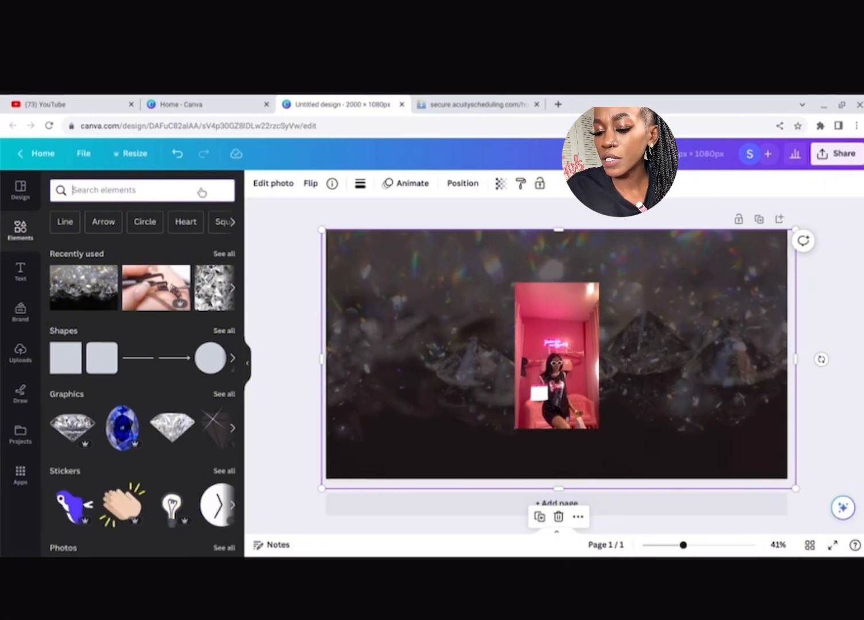
{"action": "left_click", "coordinate": [200, 188]}
{"action": "type", "text": "cir"}
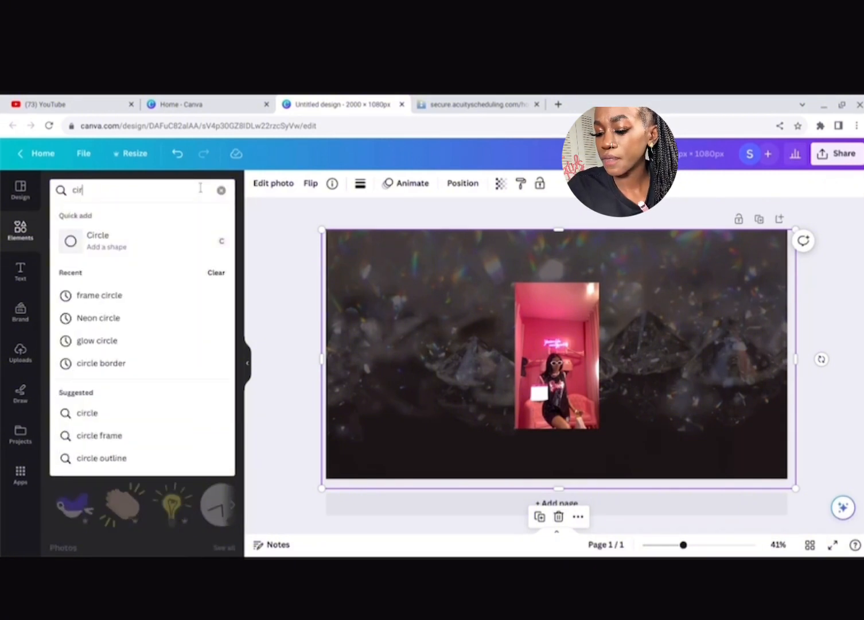
{"action": "type", "text": "cle"}
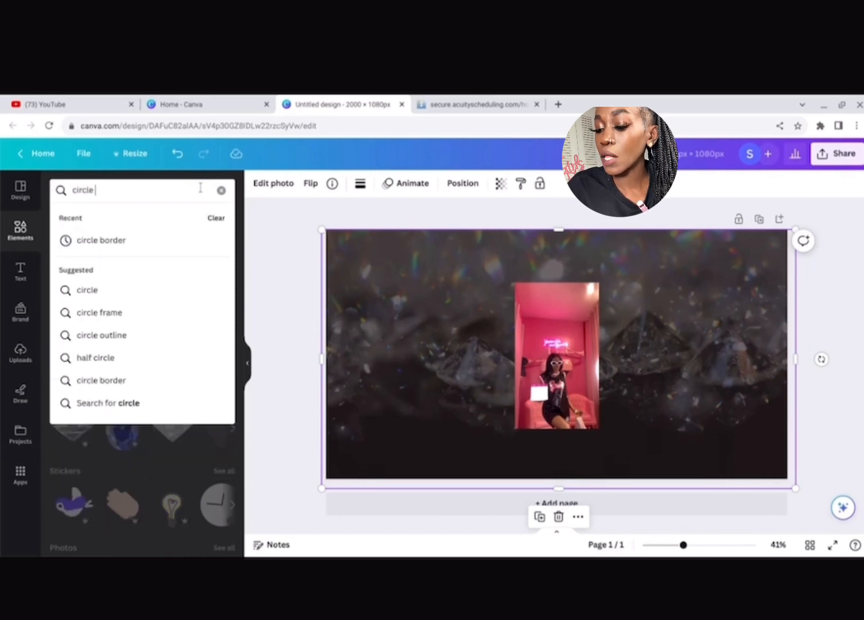
{"action": "type", "text": " glow f"}
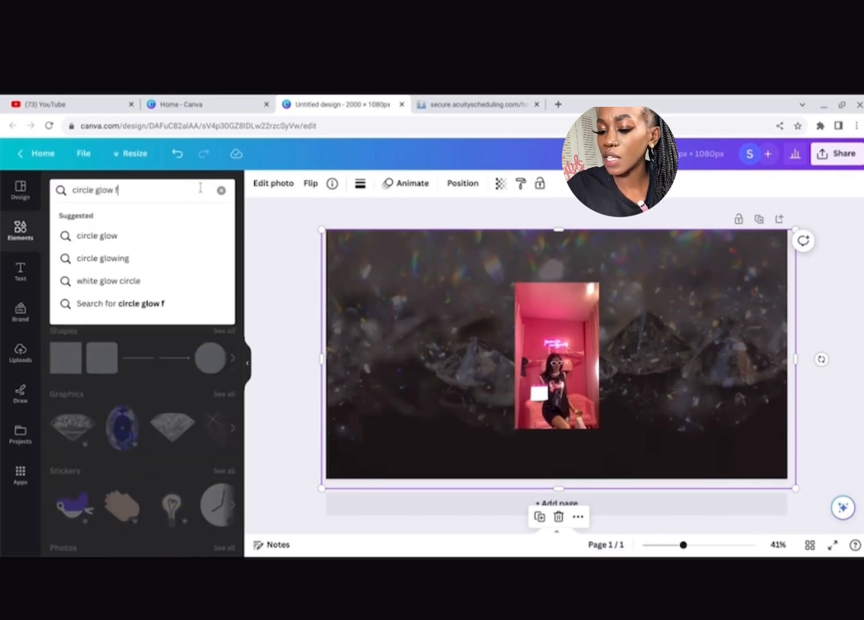
{"action": "type", "text": "ram"}
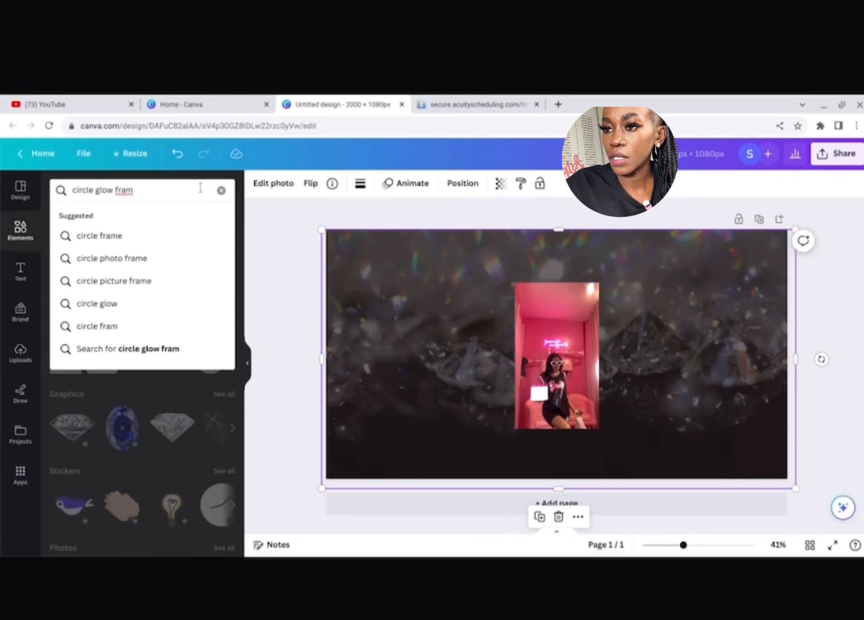
{"action": "type", "text": "e"}
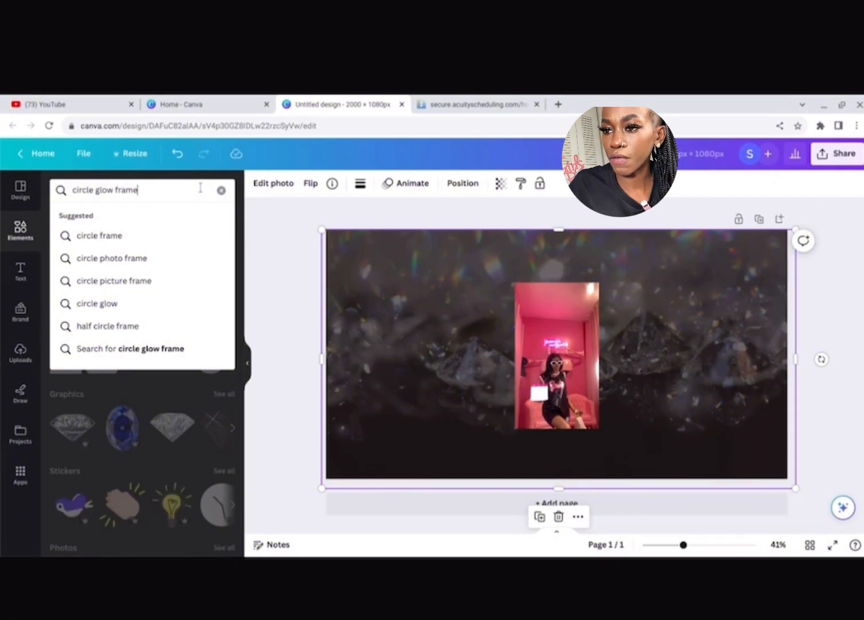
{"action": "left_click", "coordinate": [121, 235]}
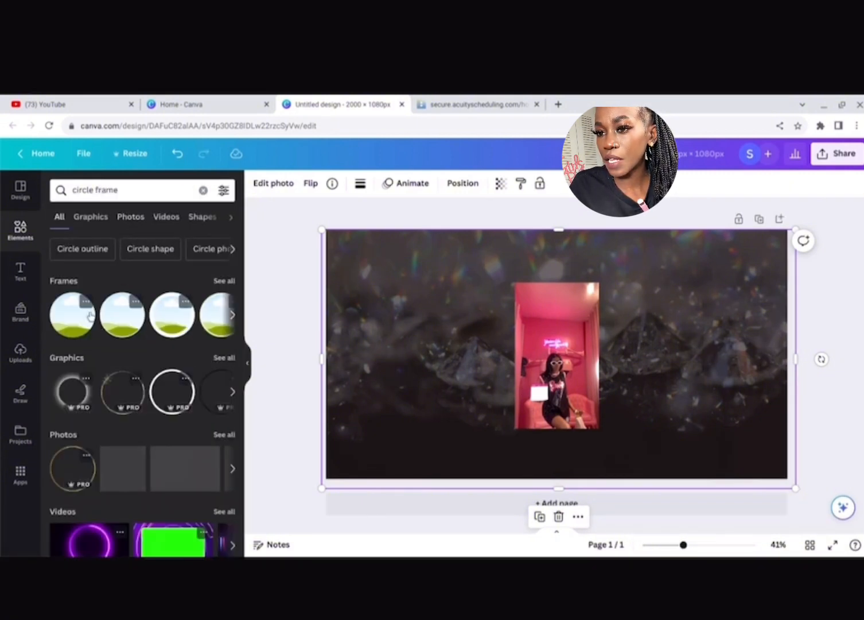
Step: Add the plain circle frame to the page and place it in the page's upper-left area
{"action": "left_click", "coordinate": [70, 316]}
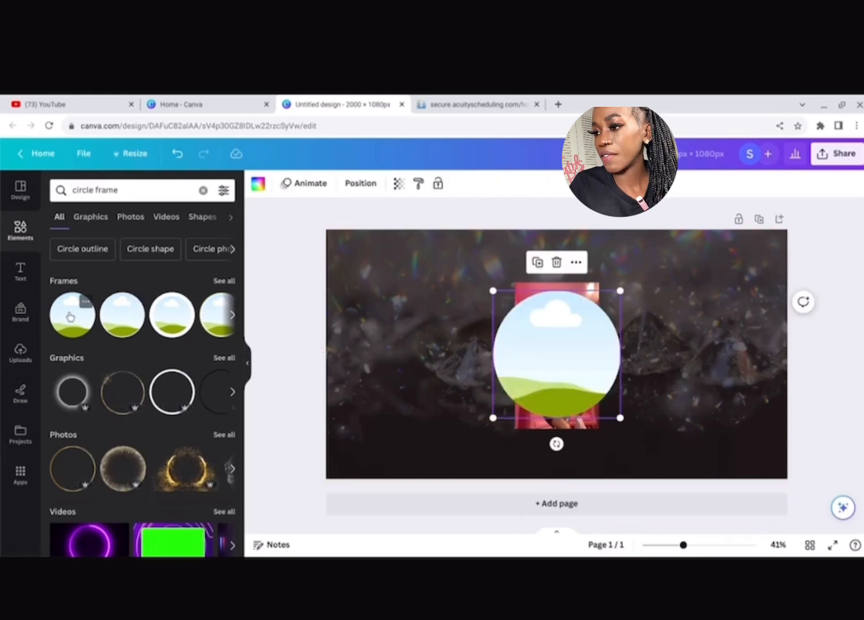
{"action": "left_click_drag", "start_coordinate": [557, 354], "coordinate": [399, 312]}
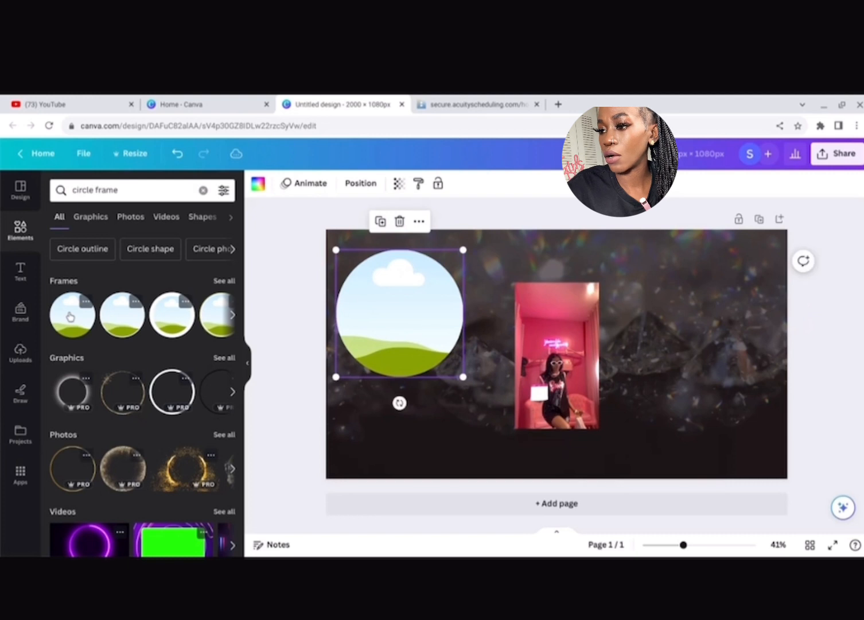
{"action": "left_click", "coordinate": [556, 356]}
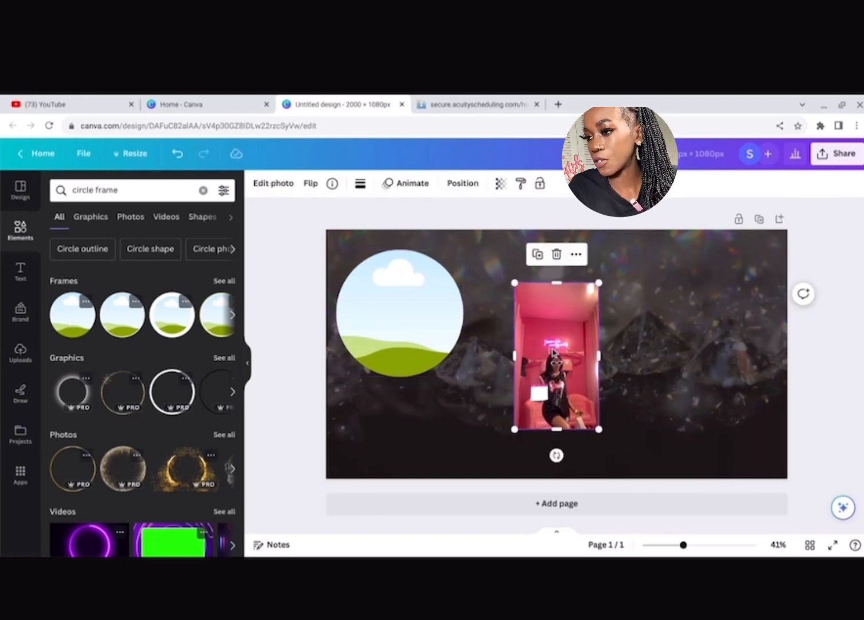
{"action": "left_click_drag", "start_coordinate": [553, 352], "coordinate": [423, 320]}
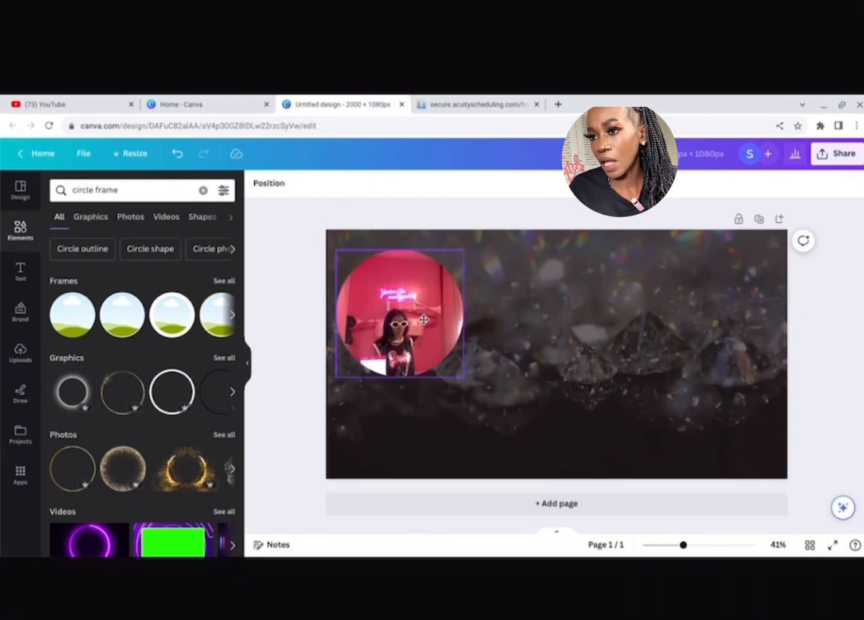
{"action": "left_click", "coordinate": [178, 154]}
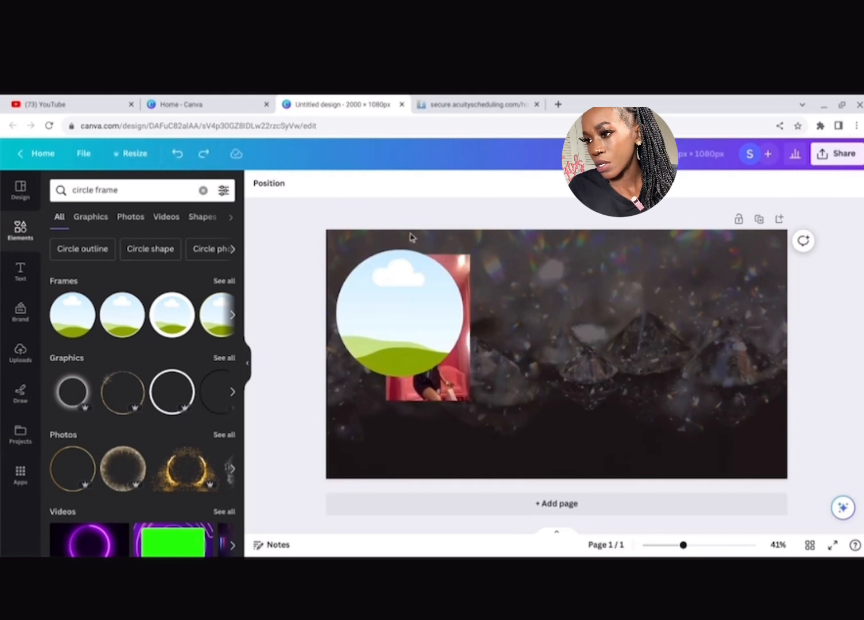
Step: Move the empty circle frame clear of the pink room photo and crop the photo from its top edge down to the neon sign
{"action": "left_click_drag", "start_coordinate": [472, 285], "coordinate": [655, 288]}
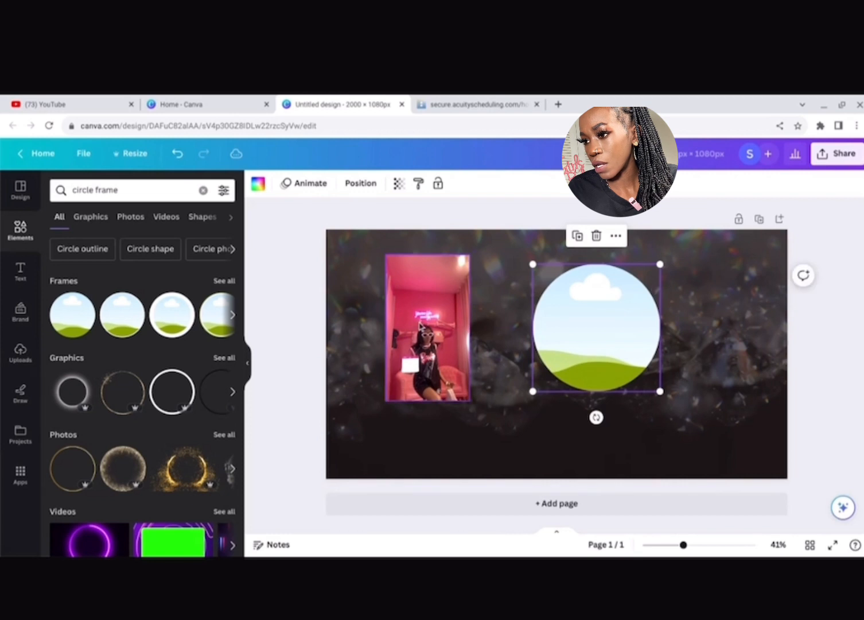
{"action": "left_click", "coordinate": [406, 304]}
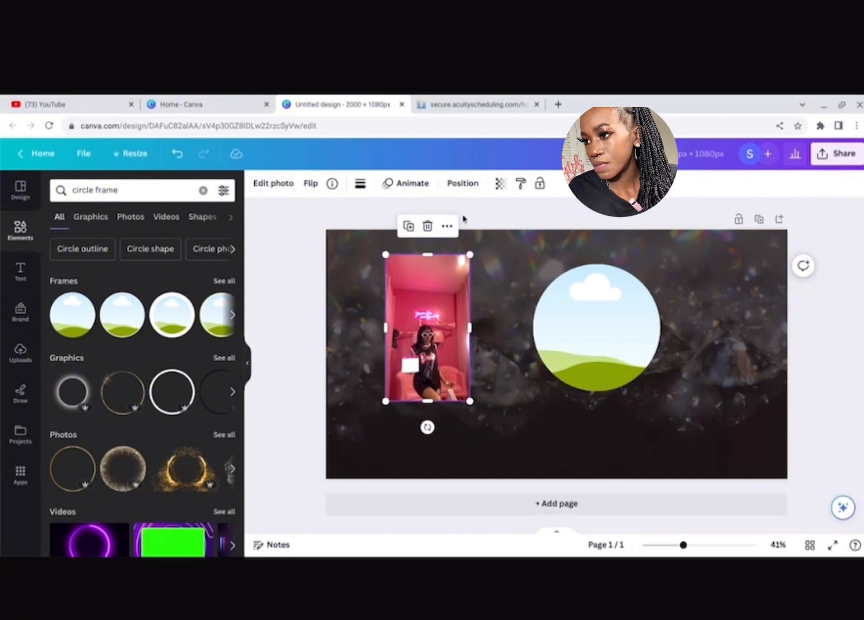
{"action": "left_click", "coordinate": [447, 227]}
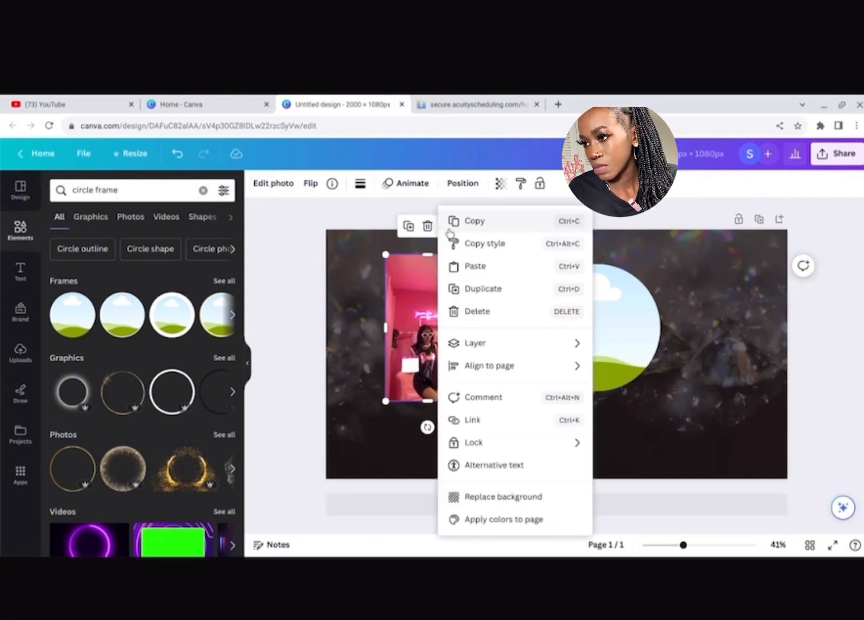
{"action": "left_click", "coordinate": [447, 226]}
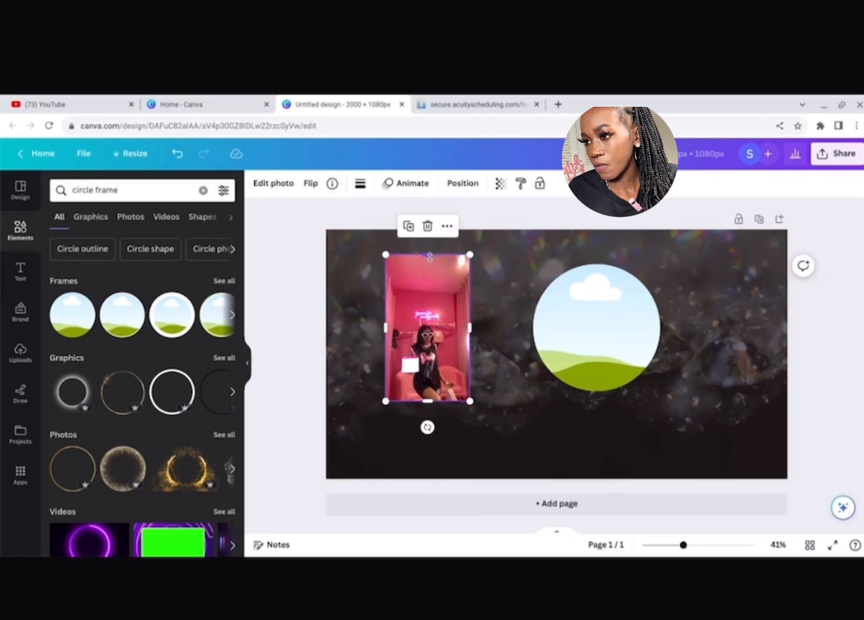
{"action": "left_click_drag", "start_coordinate": [433, 268], "coordinate": [437, 309]}
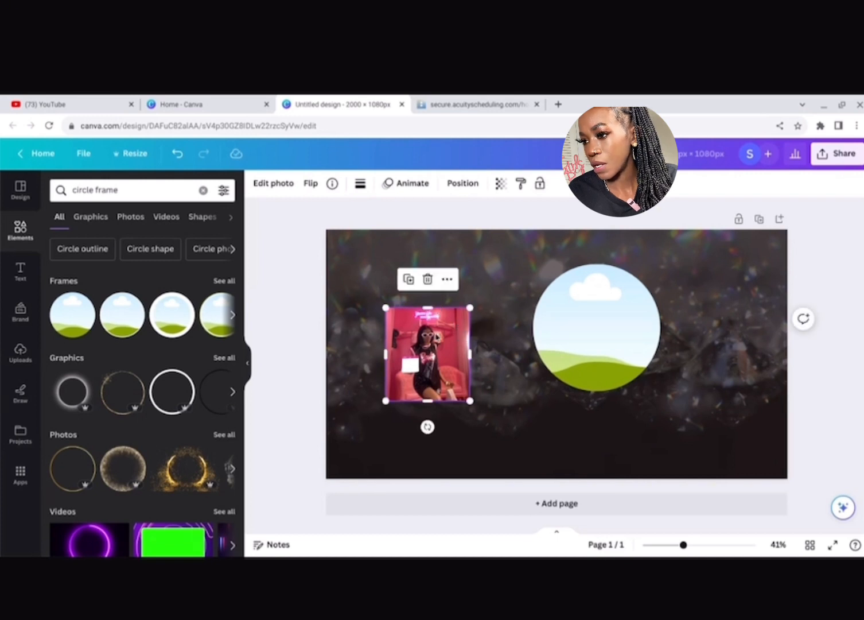
Step: Fill the circle frame with the cropped photo, shrink the frame slightly and place it in the page's upper-left area
{"action": "left_click_drag", "start_coordinate": [468, 343], "coordinate": [391, 321]}
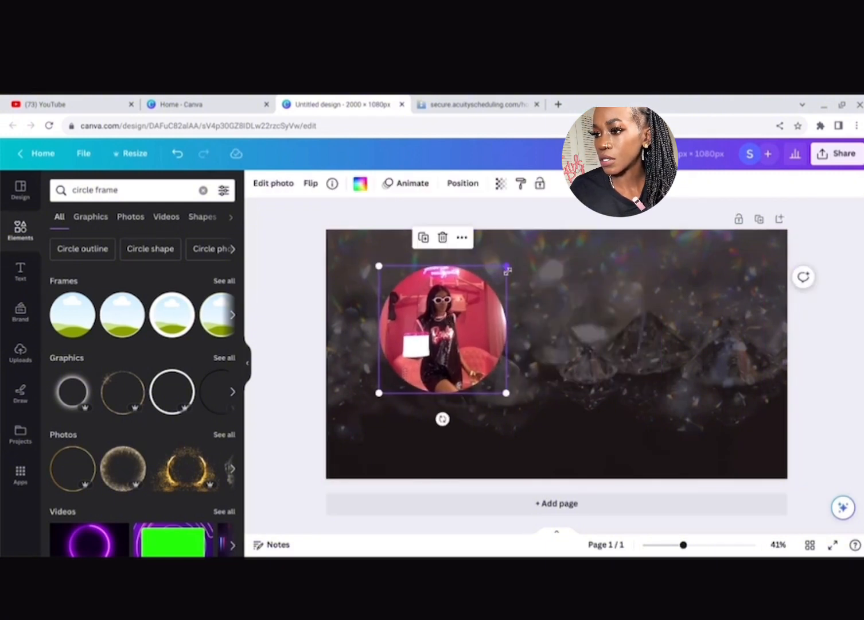
{"action": "left_click_drag", "start_coordinate": [507, 270], "coordinate": [488, 308]}
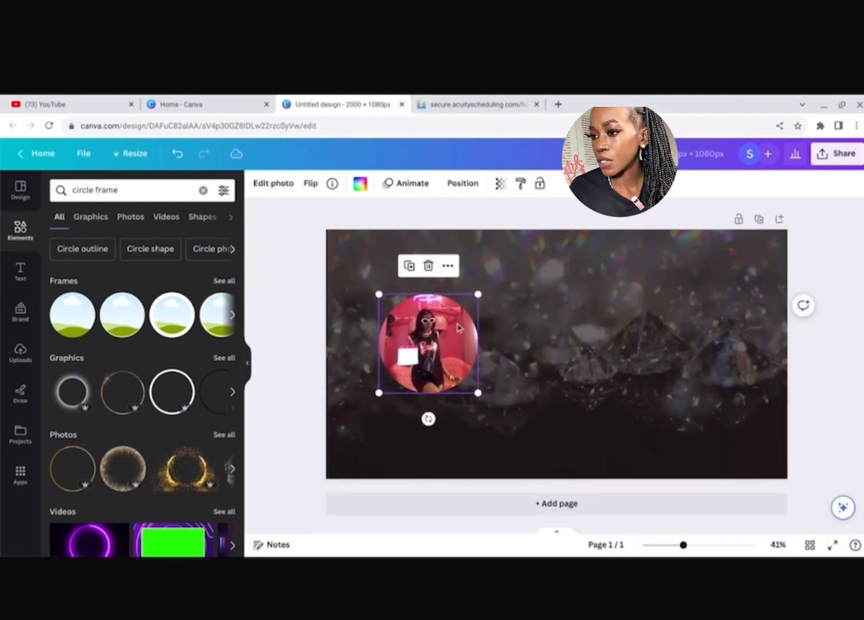
{"action": "left_click_drag", "start_coordinate": [437, 331], "coordinate": [436, 301]}
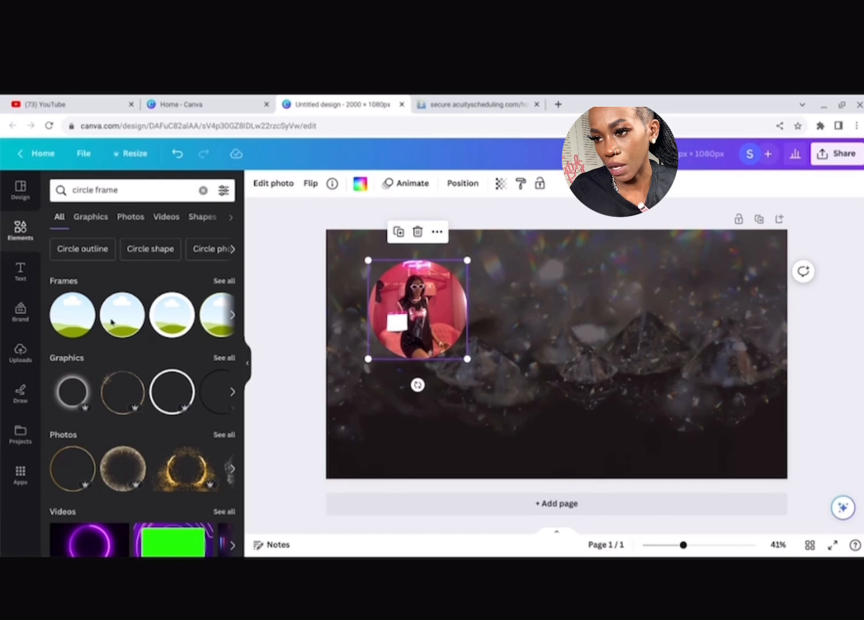
Step: Replace the "circle frame" element search with a search for "glow frame"
{"action": "left_click", "coordinate": [203, 191]}
{"action": "type", "text": "gl"}
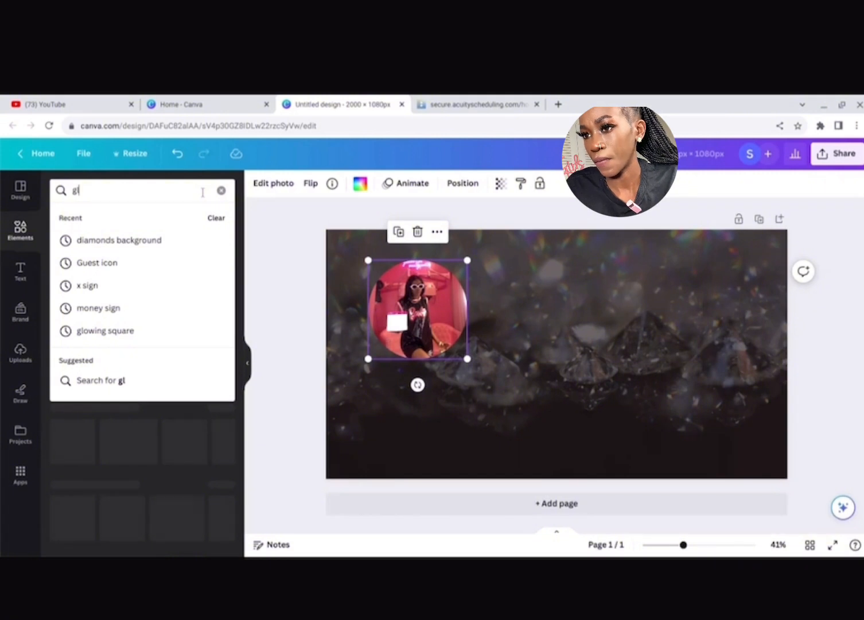
{"action": "type", "text": "owo"}
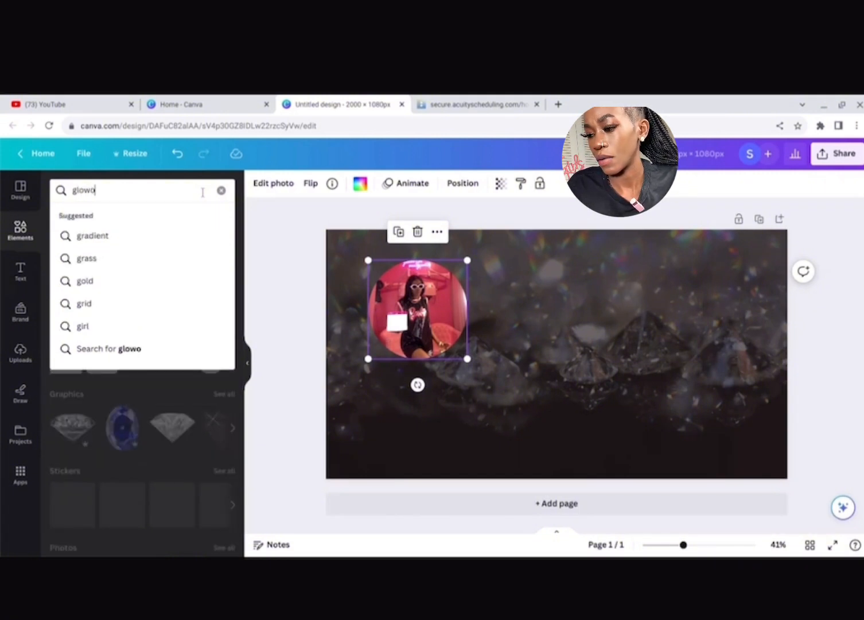
{"action": "key", "text": "BackSpace"}
{"action": "type", "text": "fram"}
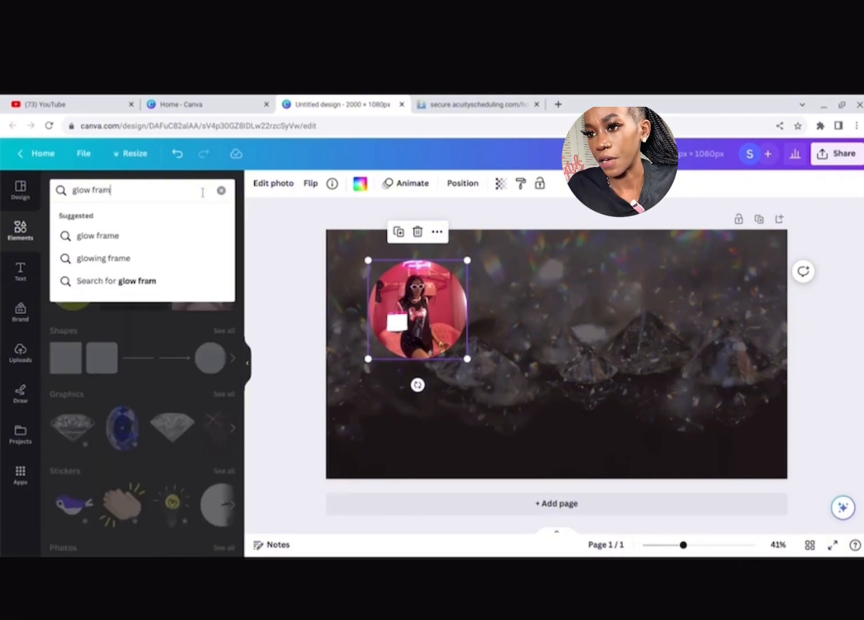
{"action": "type", "text": "e"}
{"action": "left_click", "coordinate": [131, 236]}
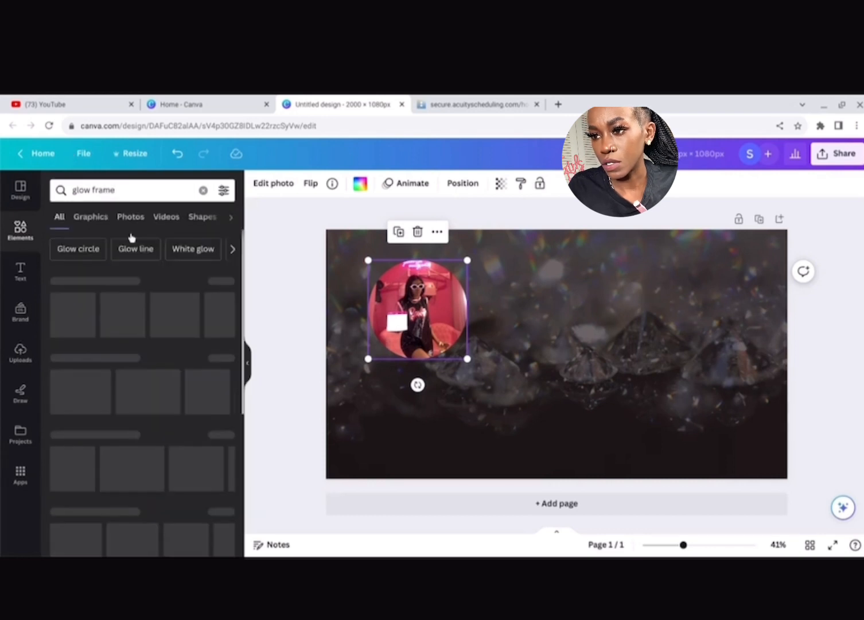
Step: Show all graphics for the glow frame search and add the purple glowing ring to the page
{"action": "left_click", "coordinate": [224, 283]}
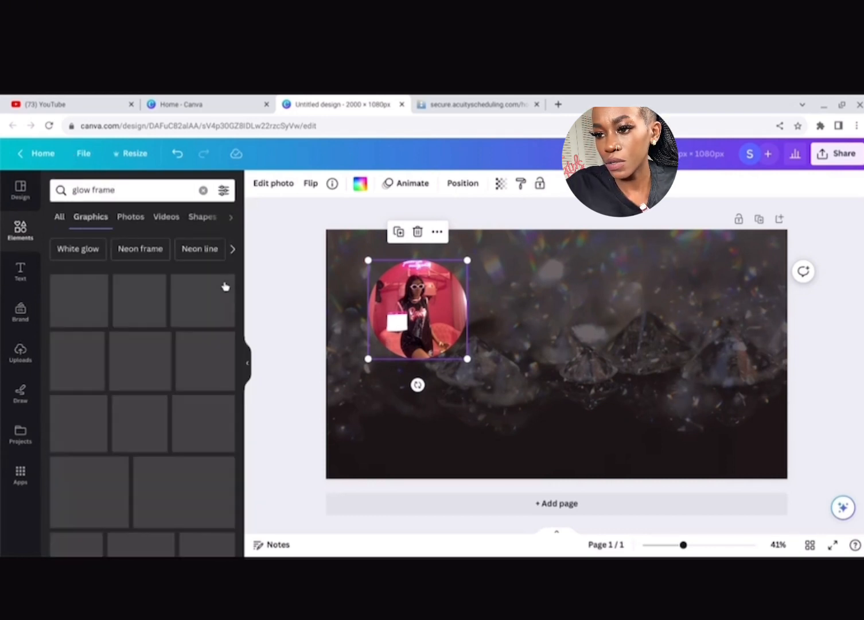
{"action": "scroll", "coordinate": [225, 286], "scroll_direction": "down", "scroll_amount": 2}
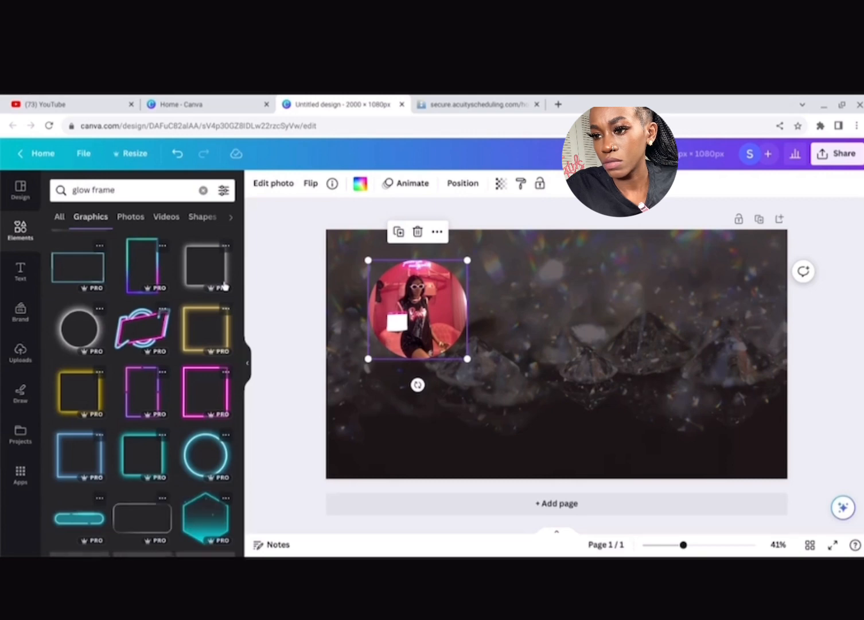
{"action": "scroll", "coordinate": [225, 287], "scroll_direction": "down", "scroll_amount": 10}
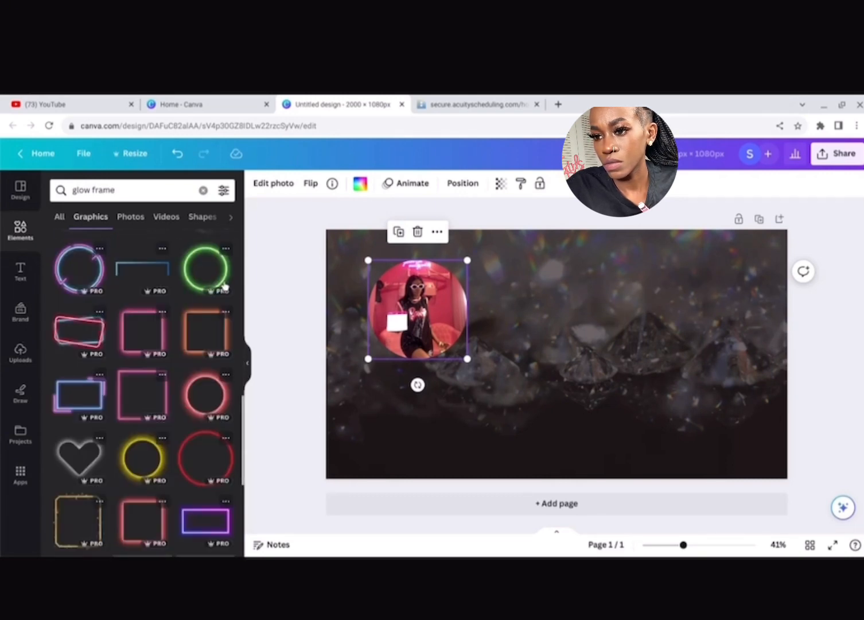
{"action": "scroll", "coordinate": [225, 287], "scroll_direction": "down", "scroll_amount": 10}
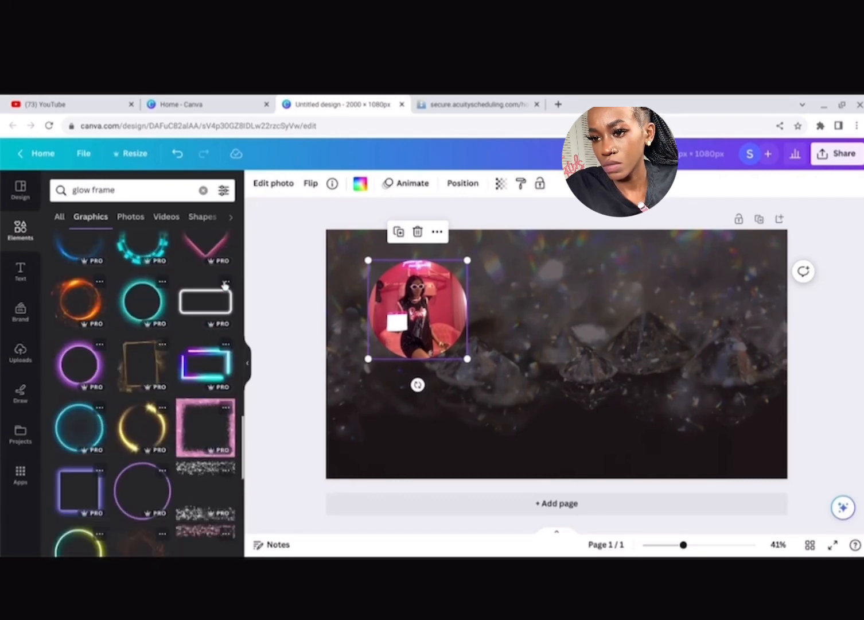
{"action": "scroll", "coordinate": [225, 286], "scroll_direction": "down", "scroll_amount": 8}
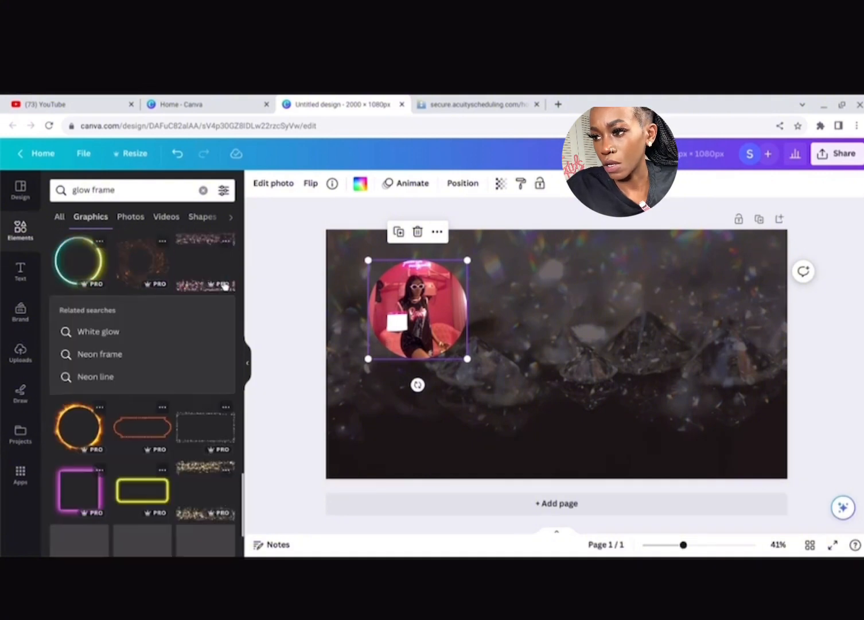
{"action": "scroll", "coordinate": [225, 286], "scroll_direction": "up", "scroll_amount": 4}
{"action": "left_click", "coordinate": [79, 294]}
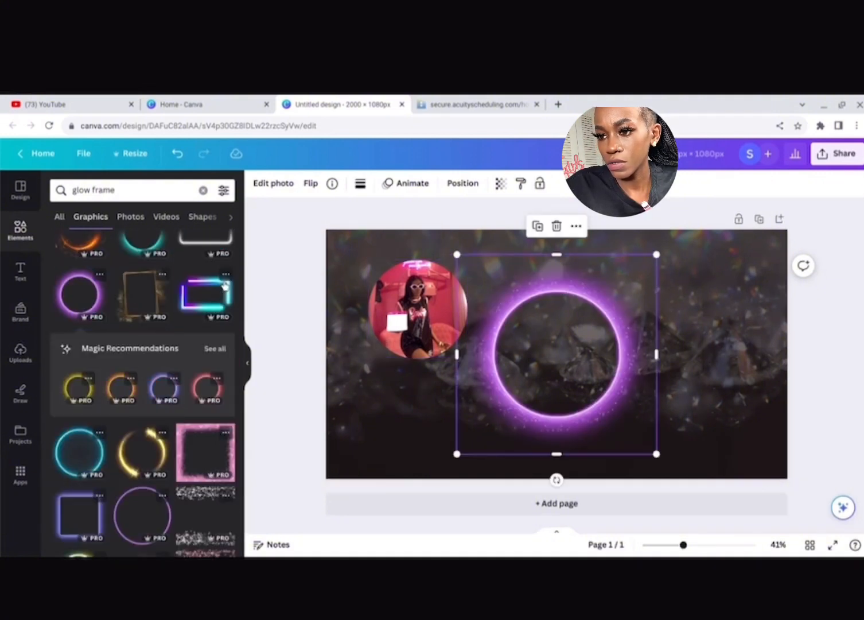
Step: Browse the full set of recommended graphics similar to the purple ring
{"action": "left_click", "coordinate": [215, 348]}
{"action": "scroll", "coordinate": [225, 286], "scroll_direction": "down", "scroll_amount": 8}
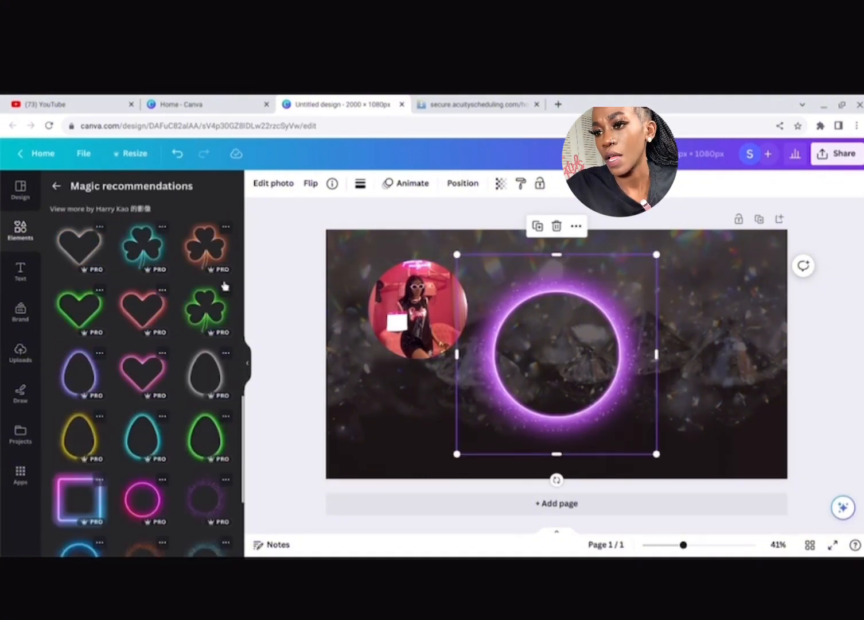
{"action": "scroll", "coordinate": [225, 286], "scroll_direction": "down", "scroll_amount": 3}
{"action": "scroll", "coordinate": [225, 286], "scroll_direction": "up", "scroll_amount": 8}
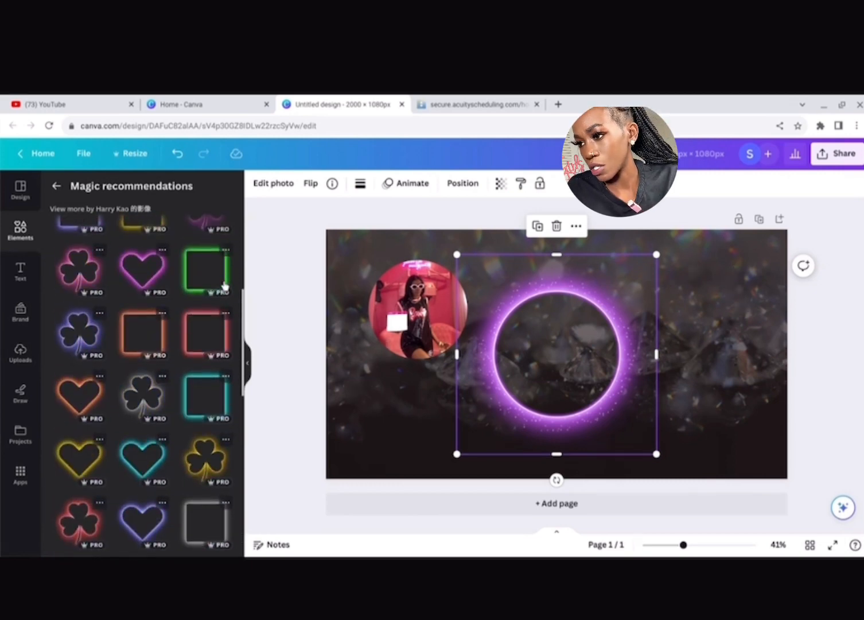
Step: Move the purple ring up and left so its box meets the page's top edge, and send it backward
{"action": "key", "text": "ctrl+/"}
{"action": "left_click_drag", "start_coordinate": [454, 332], "coordinate": [433, 308]}
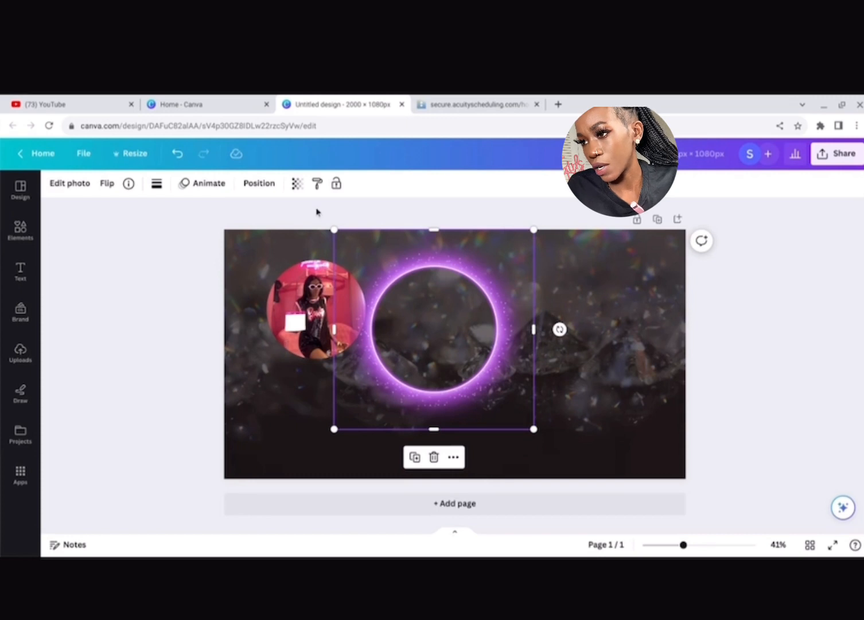
{"action": "left_click", "coordinate": [258, 183]}
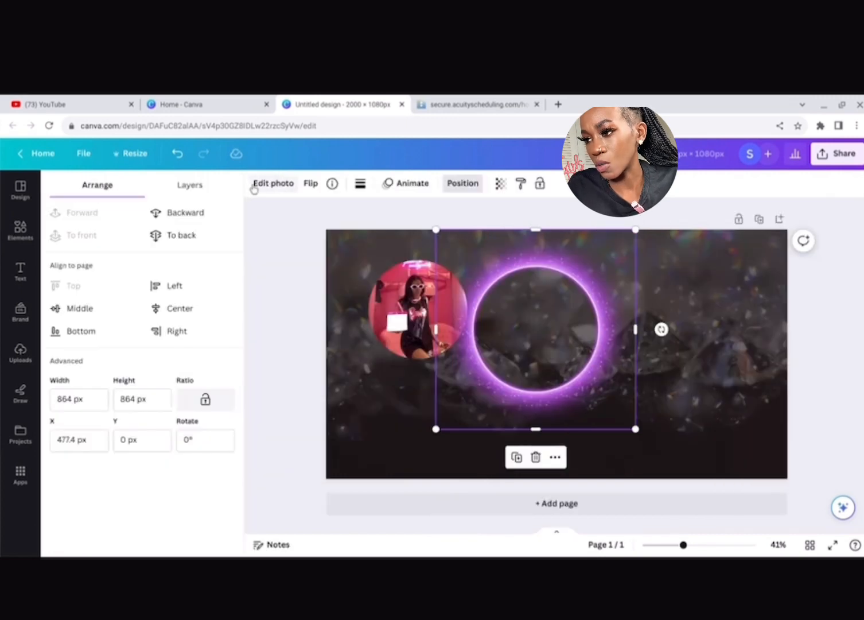
{"action": "left_click", "coordinate": [192, 214]}
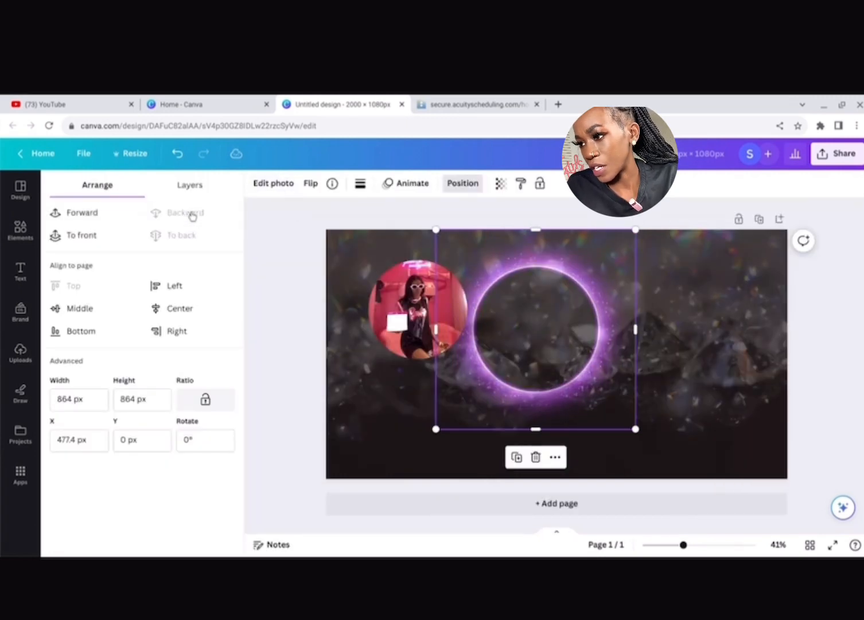
{"action": "right_click", "coordinate": [550, 313]}
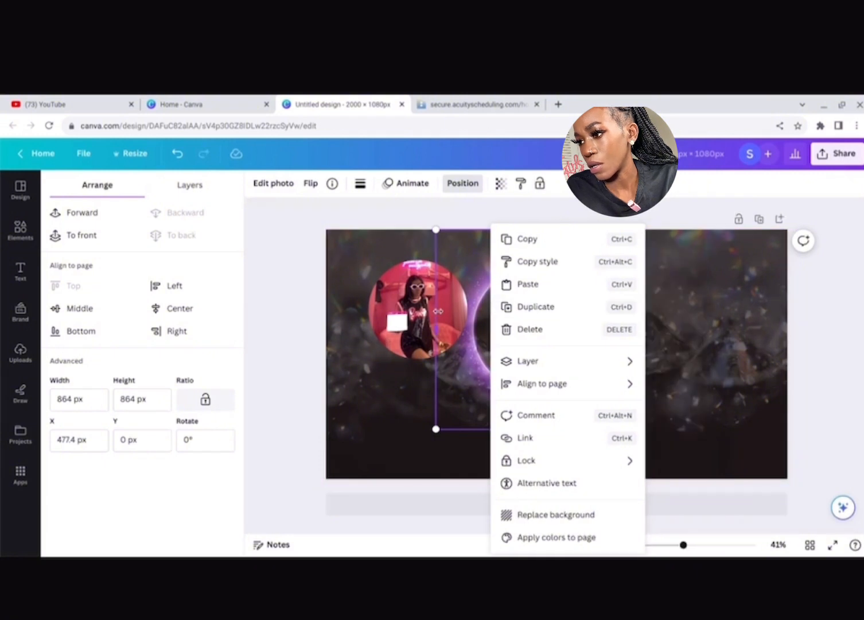
{"action": "left_click", "coordinate": [411, 389]}
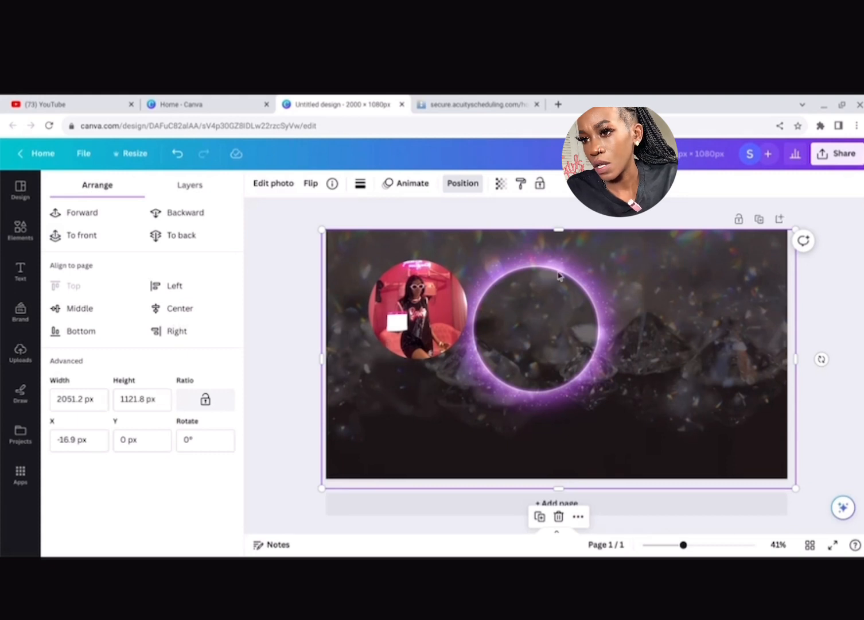
{"action": "left_click", "coordinate": [82, 235]}
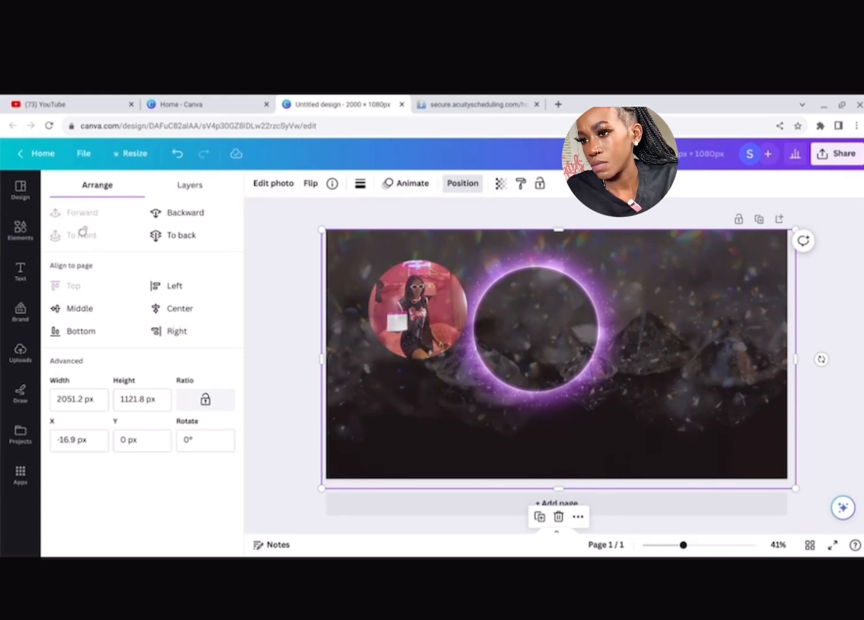
{"action": "left_click", "coordinate": [200, 214]}
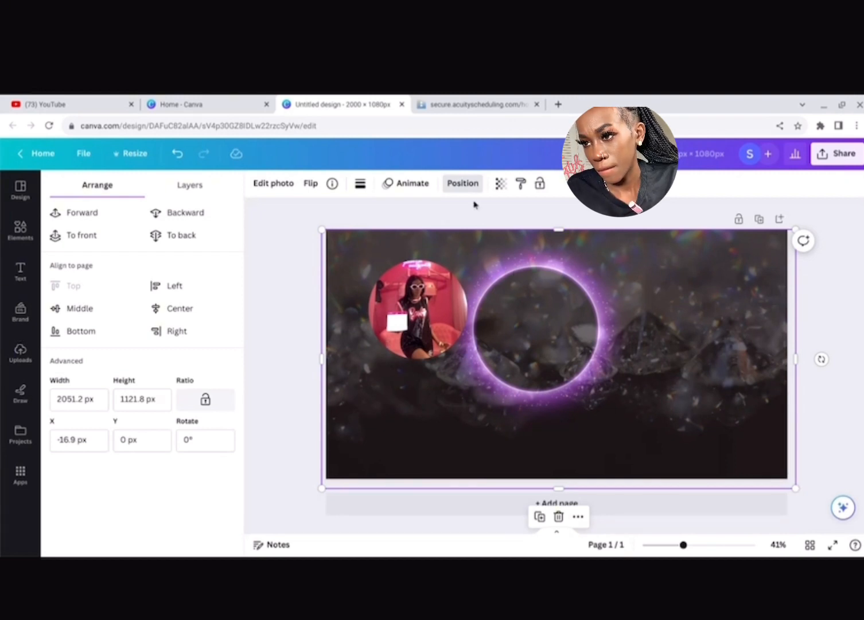
Step: Move the purple ring up past the page's top edge and the circular photo toward the page's upper-left corner
{"action": "left_click", "coordinate": [187, 187]}
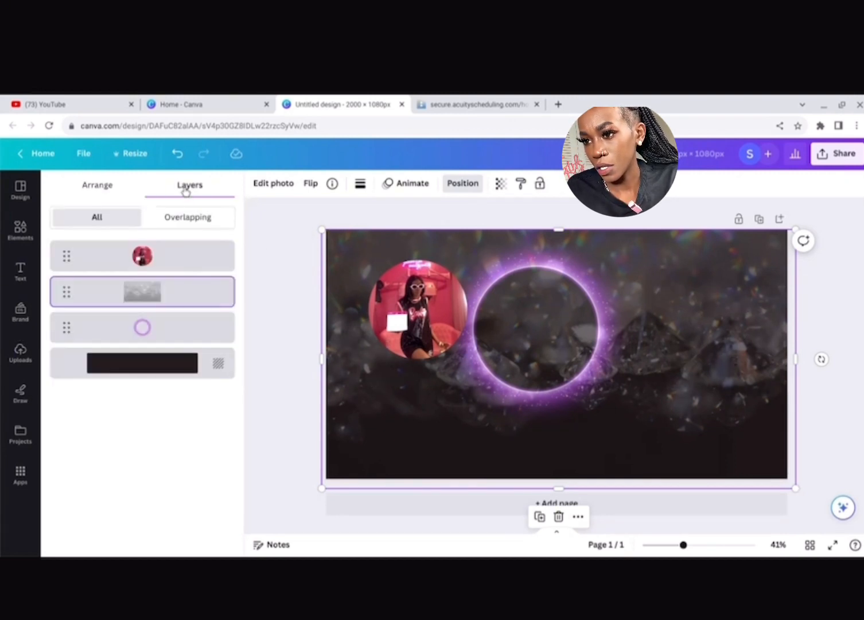
{"action": "left_click", "coordinate": [164, 332]}
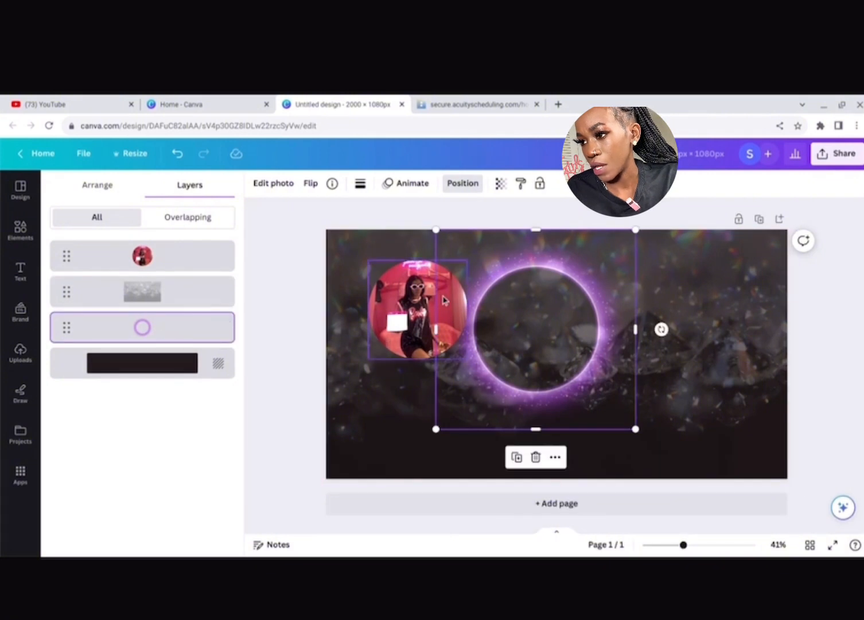
{"action": "left_click_drag", "start_coordinate": [552, 304], "coordinate": [557, 258]}
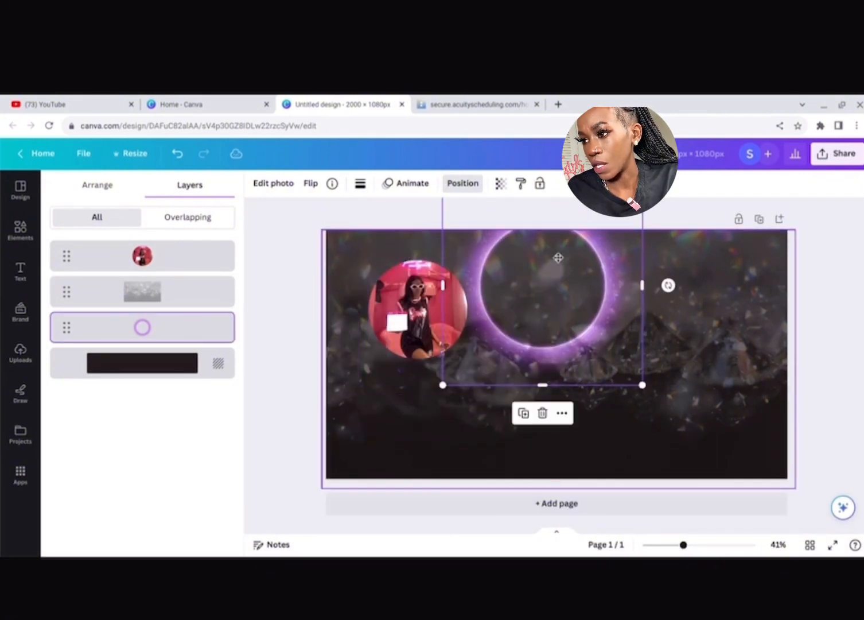
{"action": "mouse_move", "coordinate": [390, 316]}
{"action": "left_mouse_down"}
{"action": "mouse_move", "coordinate": [518, 305]}
{"action": "mouse_move", "coordinate": [531, 291]}
{"action": "mouse_move", "coordinate": [449, 312]}
{"action": "mouse_move", "coordinate": [395, 311]}
{"action": "left_mouse_up"}
{"action": "left_click", "coordinate": [576, 280]}
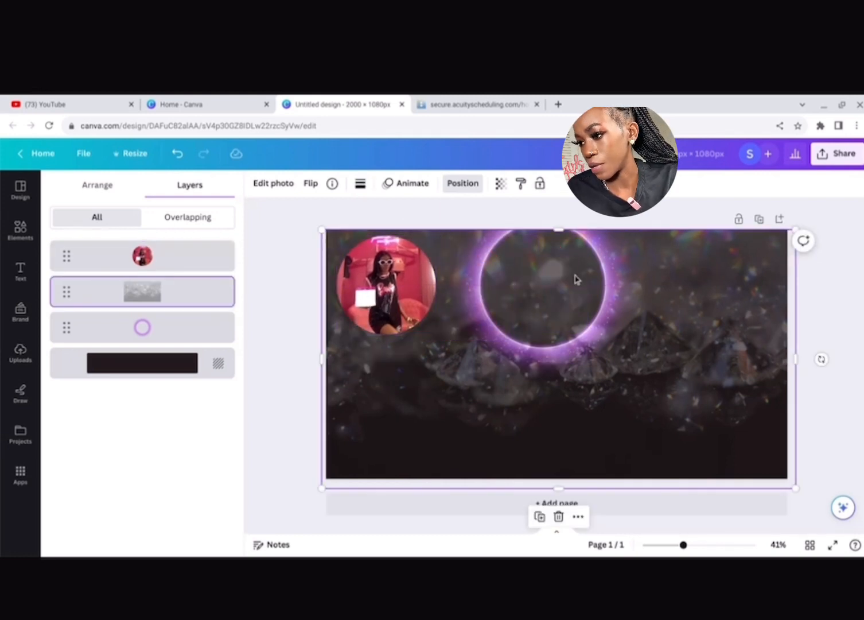
{"action": "left_click", "coordinate": [558, 516]}
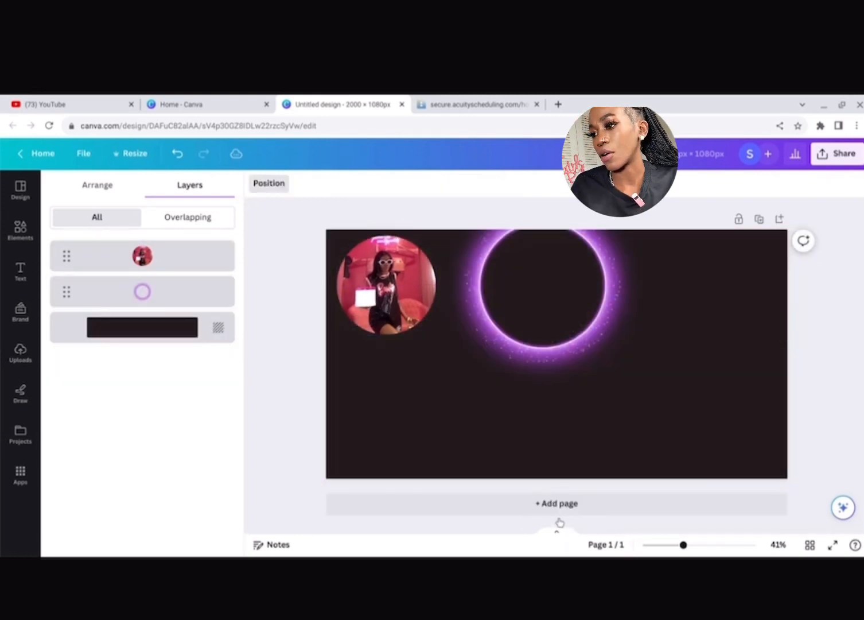
{"action": "left_click", "coordinate": [178, 158]}
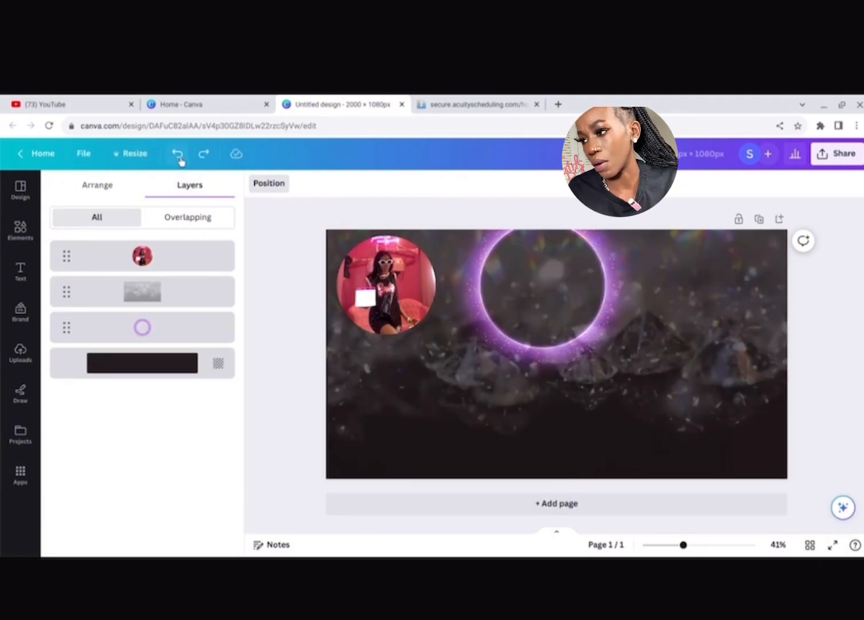
Step: Delete the purple glowing ring, picking it from the list of layers
{"action": "left_click", "coordinate": [111, 184]}
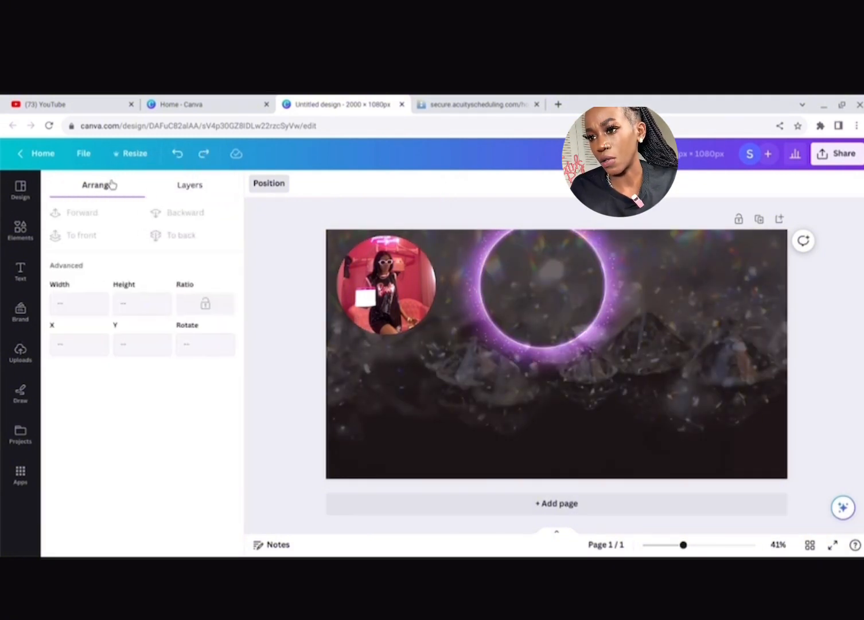
{"action": "left_click", "coordinate": [200, 187]}
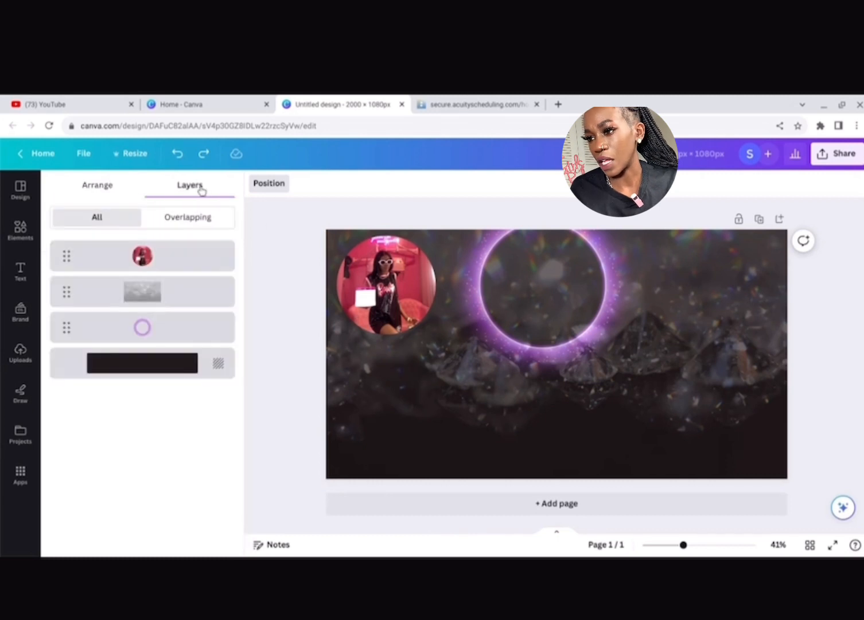
{"action": "left_click", "coordinate": [205, 333]}
{"action": "left_click", "coordinate": [543, 413]}
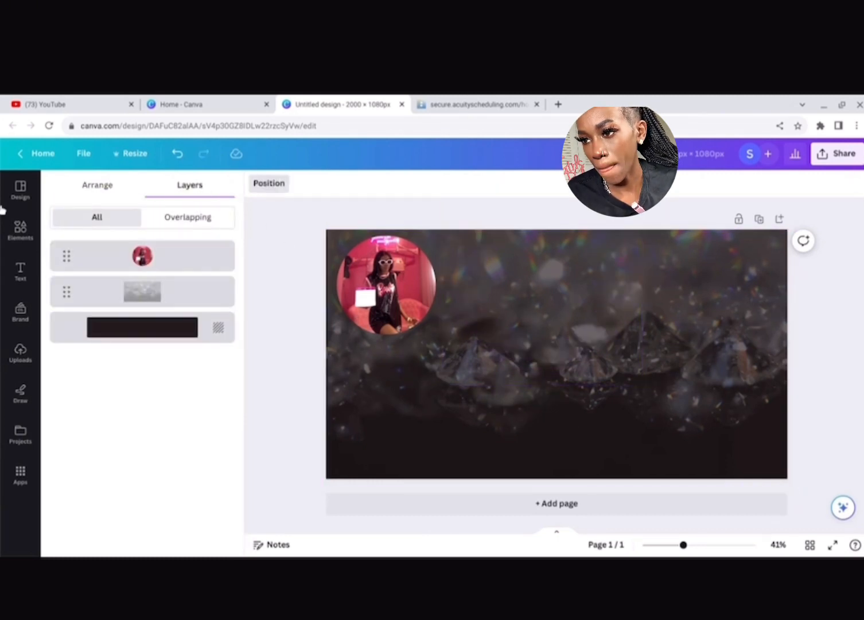
Step: Search the elements for "glowing circl"
{"action": "left_click", "coordinate": [18, 229]}
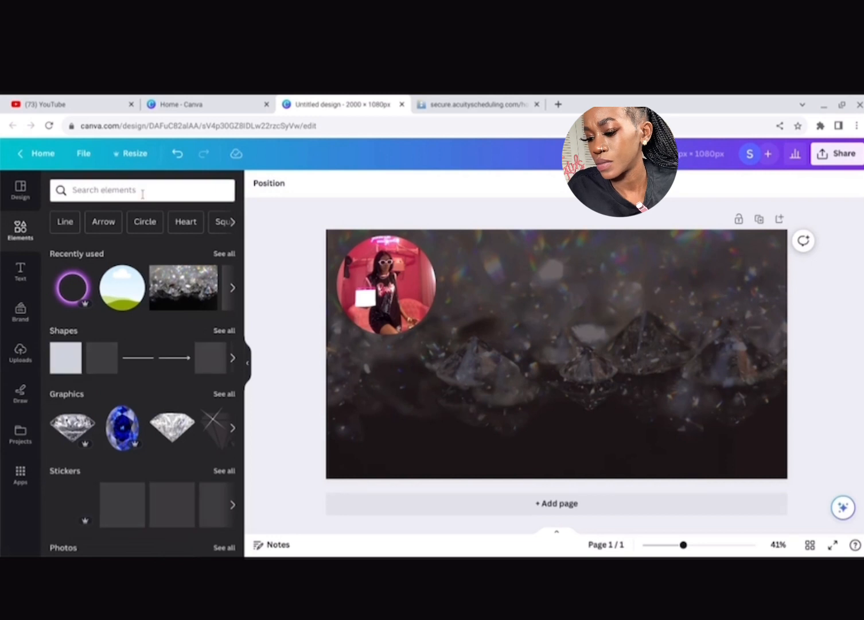
{"action": "left_click", "coordinate": [141, 191]}
{"action": "type", "text": "glow"}
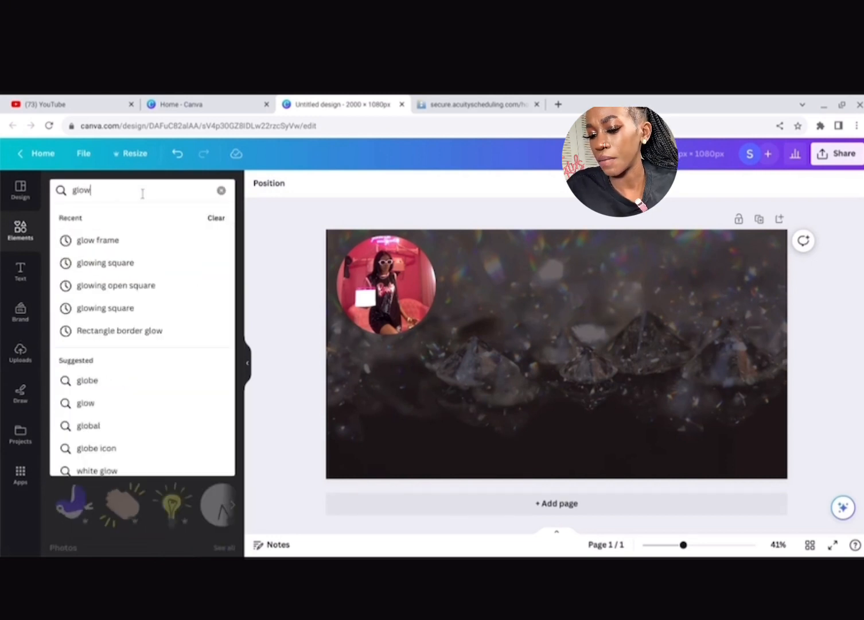
{"action": "type", "text": "ing fr"}
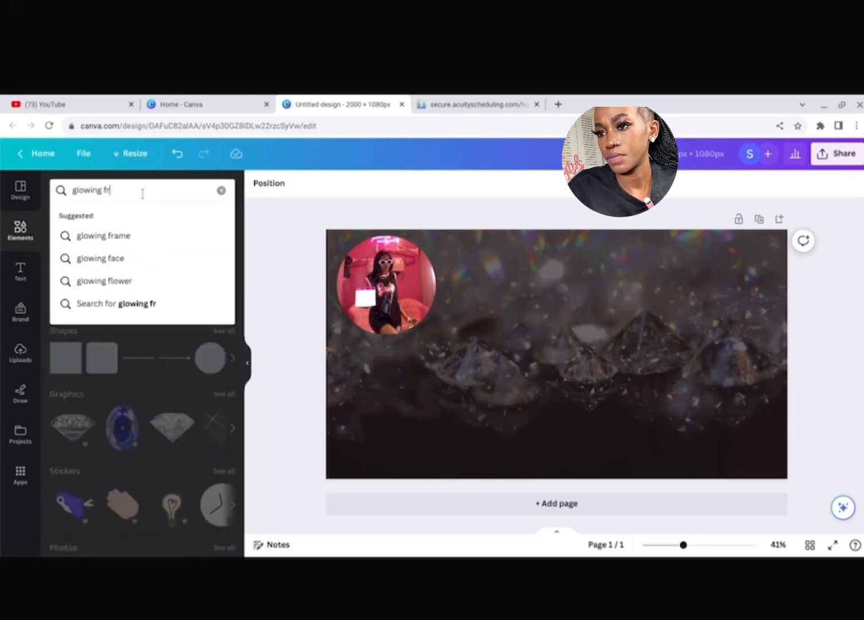
{"action": "type", "text": "ame"}
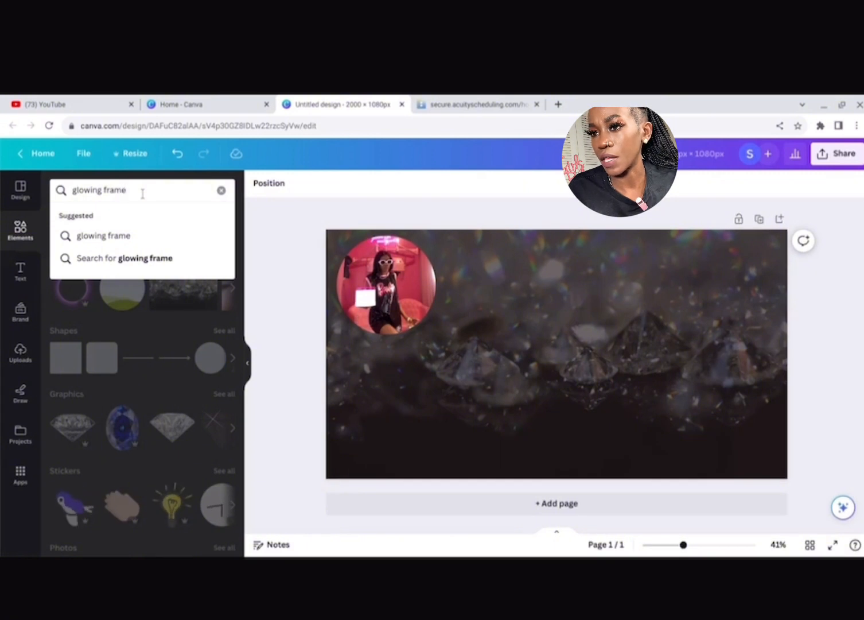
{"action": "key", "text": "BackSpace"}
{"action": "key", "text": "BackSpace"}
{"action": "key", "text": "BackSpace"}
{"action": "key", "text": "BackSpace"}
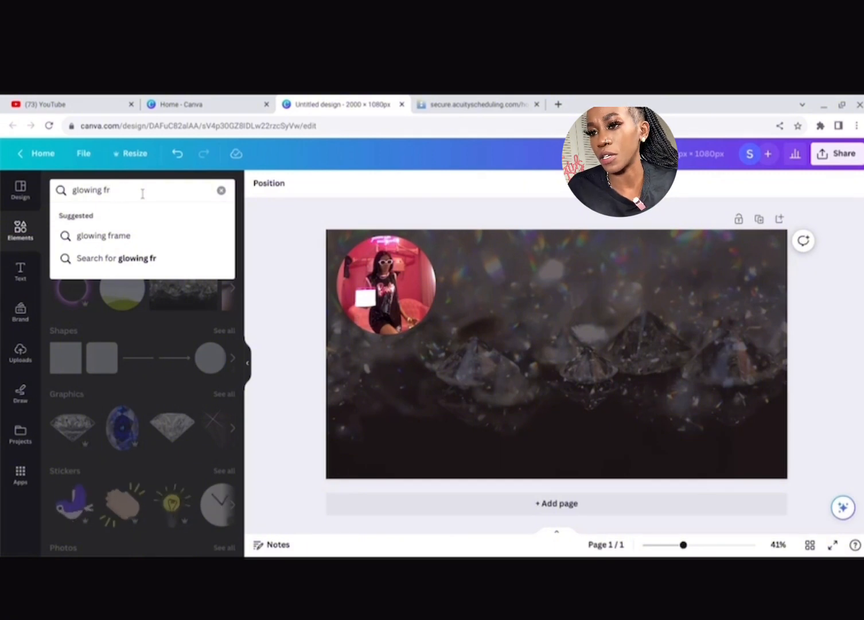
{"action": "key", "text": "BackSpace"}
{"action": "key", "text": "BackSpace"}
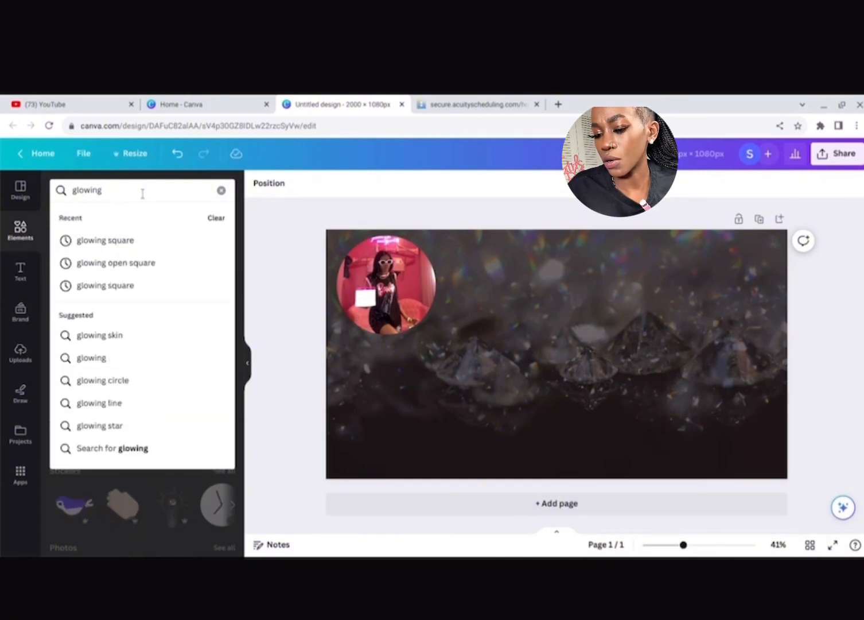
{"action": "type", "text": "circl"}
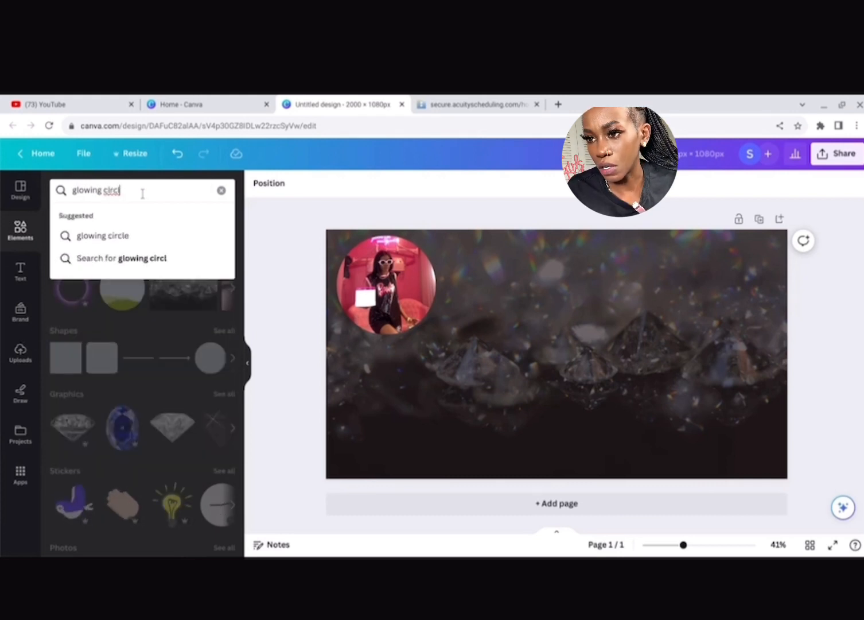
{"action": "key", "text": "Return"}
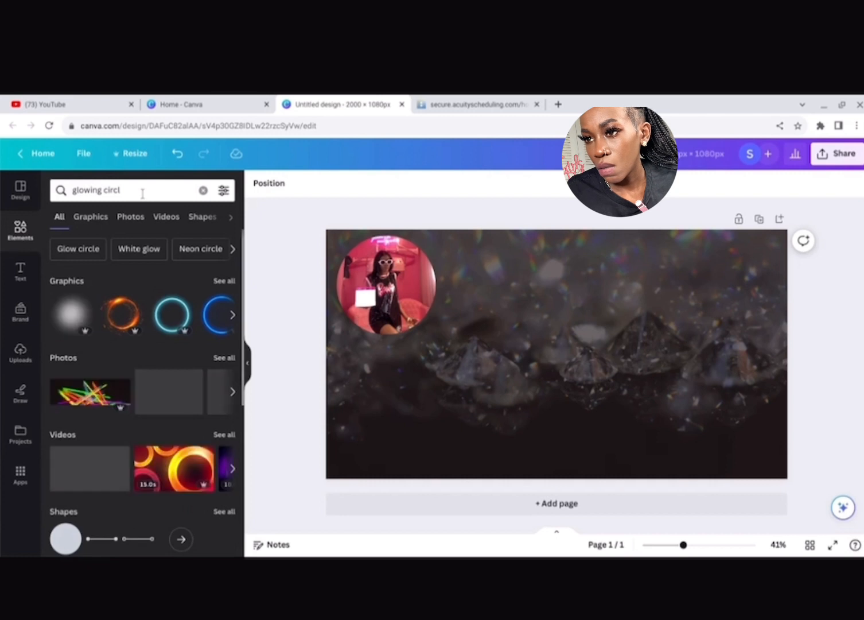
Step: Add the blue and purple glowing ring from the full graphics results to the page, and look through the remaining graphics and photos
{"action": "left_click", "coordinate": [224, 282]}
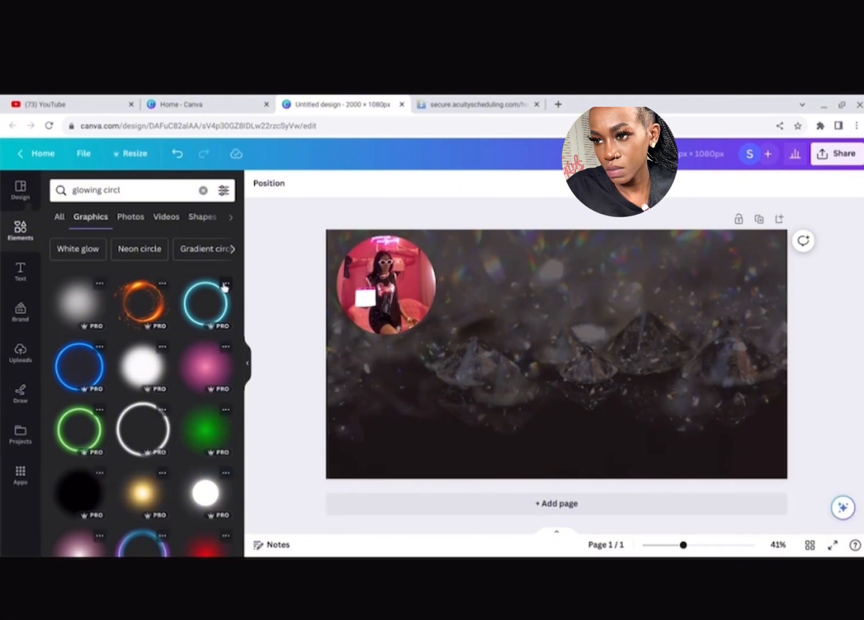
{"action": "scroll", "coordinate": [224, 287], "scroll_direction": "down", "scroll_amount": 3}
{"action": "scroll", "coordinate": [223, 287], "scroll_direction": "down", "scroll_amount": 2}
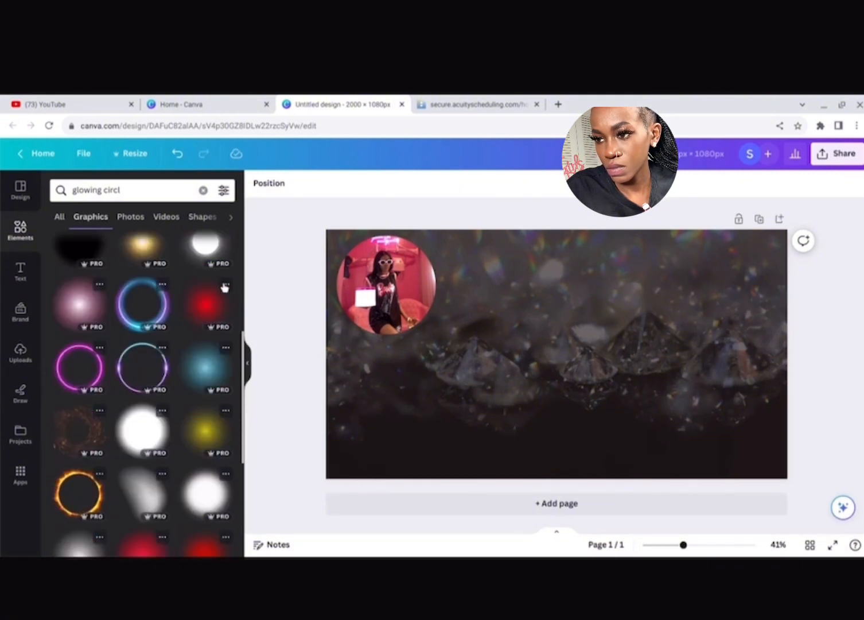
{"action": "scroll", "coordinate": [223, 287], "scroll_direction": "down", "scroll_amount": 4}
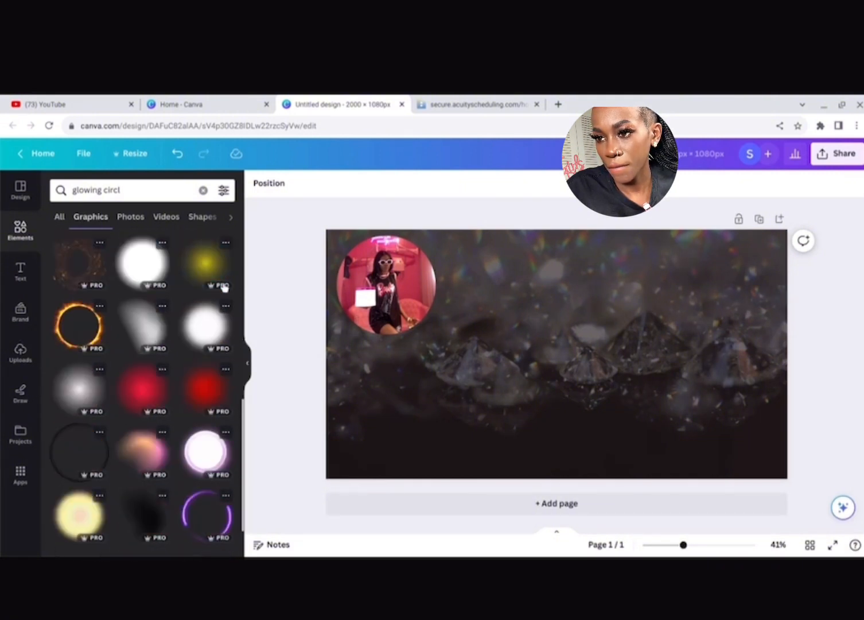
{"action": "scroll", "coordinate": [223, 287], "scroll_direction": "up", "scroll_amount": 3}
{"action": "scroll", "coordinate": [224, 287], "scroll_direction": "up", "scroll_amount": 2}
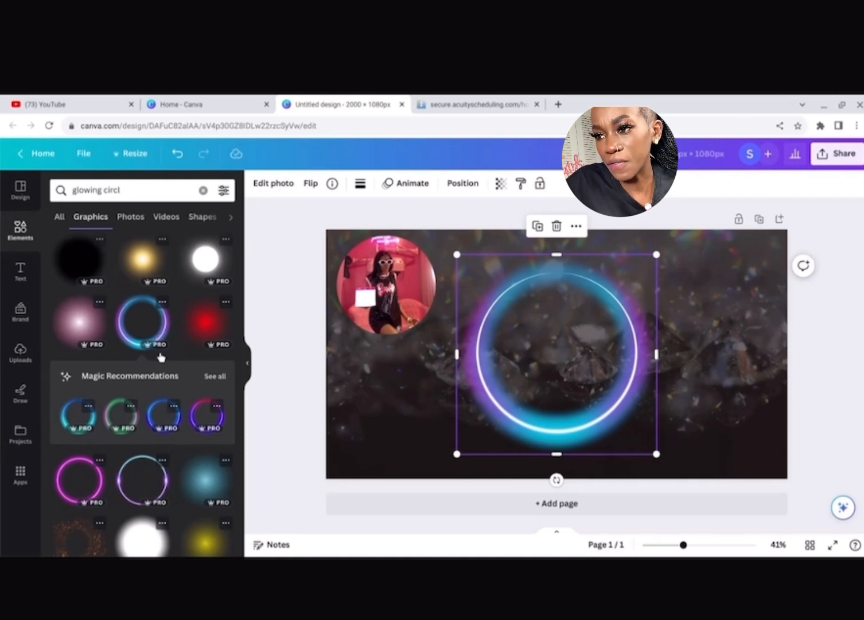
{"action": "scroll", "coordinate": [164, 308], "scroll_direction": "up", "scroll_amount": 5}
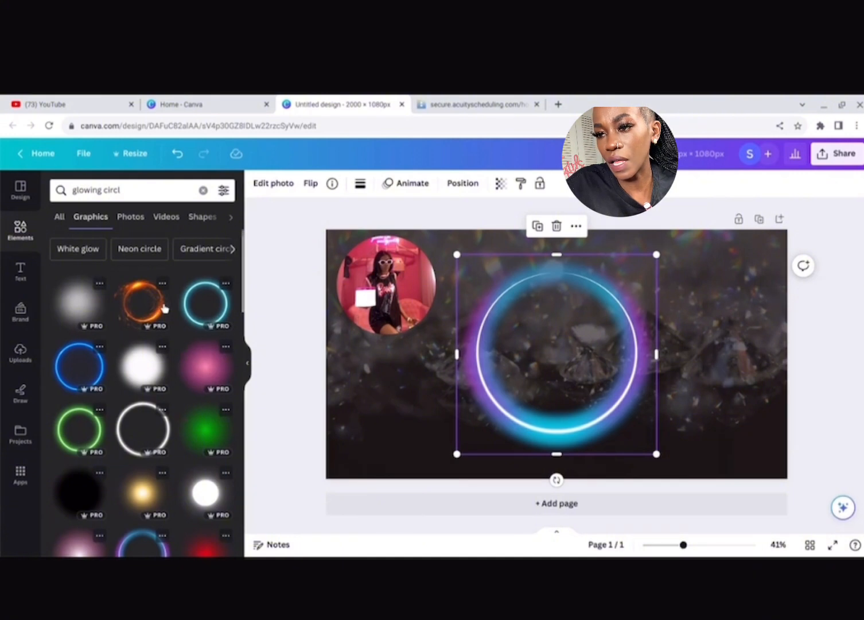
{"action": "scroll", "coordinate": [164, 309], "scroll_direction": "down", "scroll_amount": 10}
{"action": "scroll", "coordinate": [165, 308], "scroll_direction": "down", "scroll_amount": 5}
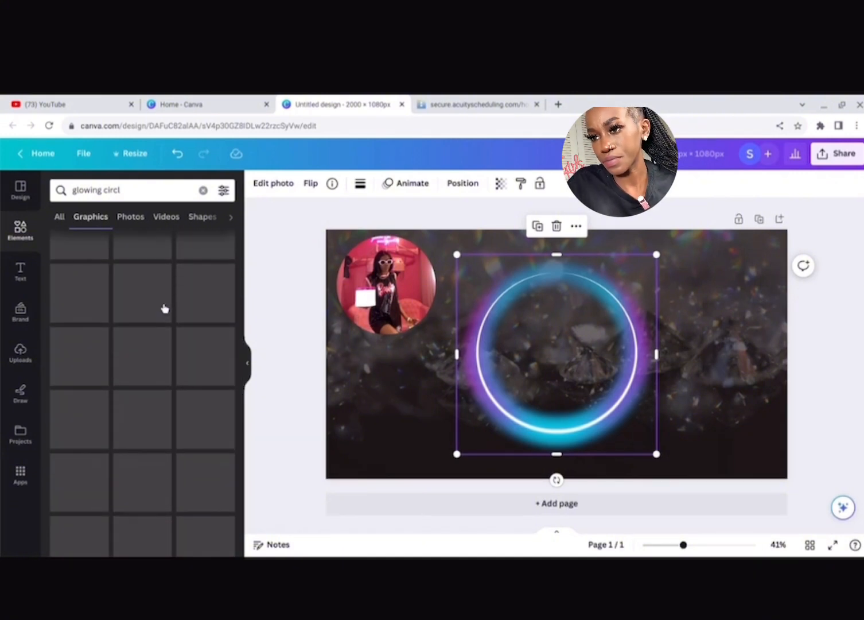
{"action": "key", "text": "Right"}
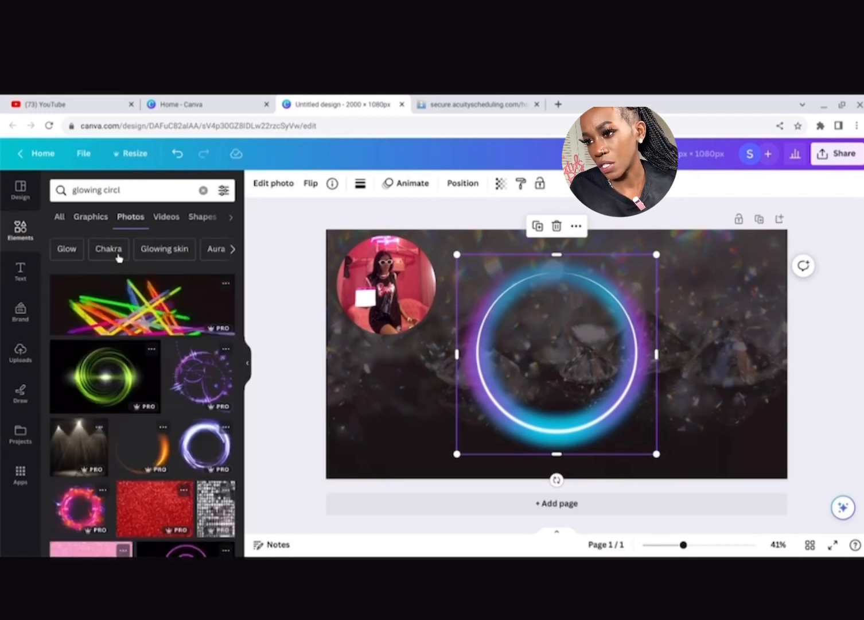
Step: Shrink the blue and purple ring, move it to the page's upper-left corner and place the circular photo inside it
{"action": "left_click", "coordinate": [251, 364]}
{"action": "left_click_drag", "start_coordinate": [555, 254], "coordinate": [471, 338]}
{"action": "left_click_drag", "start_coordinate": [429, 401], "coordinate": [381, 308]}
{"action": "left_click", "coordinate": [286, 306]}
{"action": "left_click_drag", "start_coordinate": [286, 306], "coordinate": [318, 411]}
{"action": "left_click_drag", "start_coordinate": [392, 298], "coordinate": [318, 293]}
{"action": "right_click", "coordinate": [326, 402]}
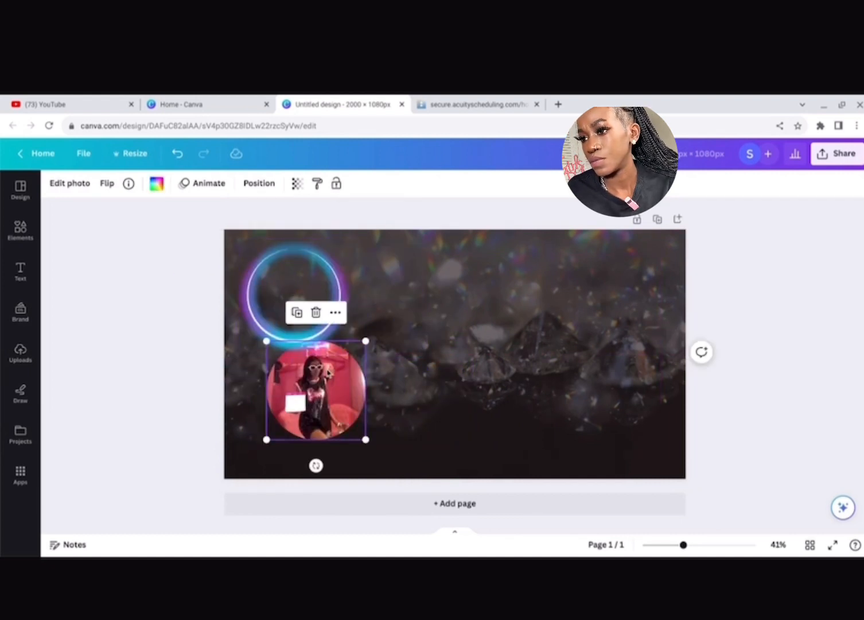
{"action": "left_click_drag", "start_coordinate": [264, 401], "coordinate": [310, 318]}
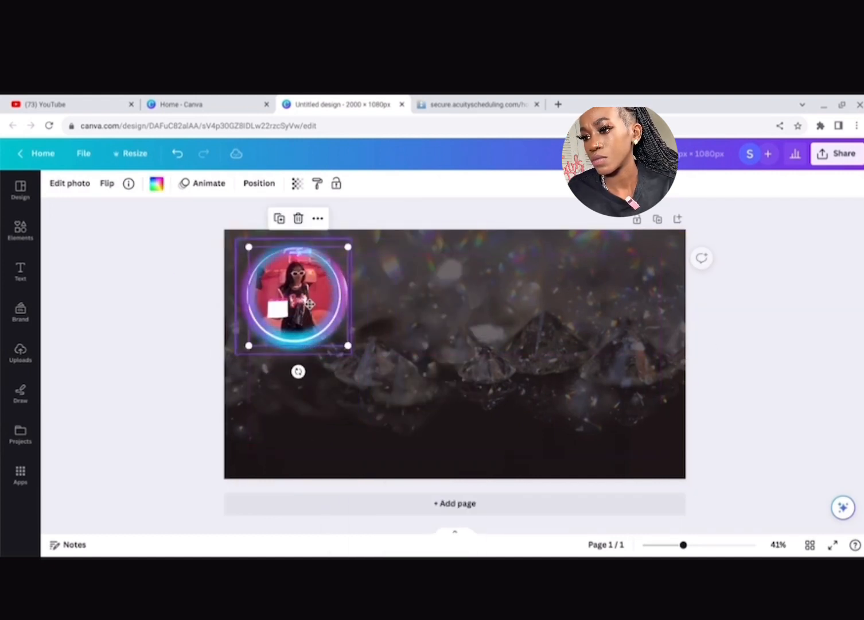
Step: Adjust the glowing ring's size and position near the page's left edge, and place the circular photo back inside it
{"action": "left_click", "coordinate": [392, 228]}
{"action": "left_click", "coordinate": [331, 346]}
{"action": "mouse_move", "coordinate": [351, 353]}
{"action": "left_mouse_down"}
{"action": "mouse_move", "coordinate": [372, 376]}
{"action": "mouse_move", "coordinate": [363, 366]}
{"action": "left_mouse_up"}
{"action": "left_click_drag", "start_coordinate": [318, 328], "coordinate": [330, 355]}
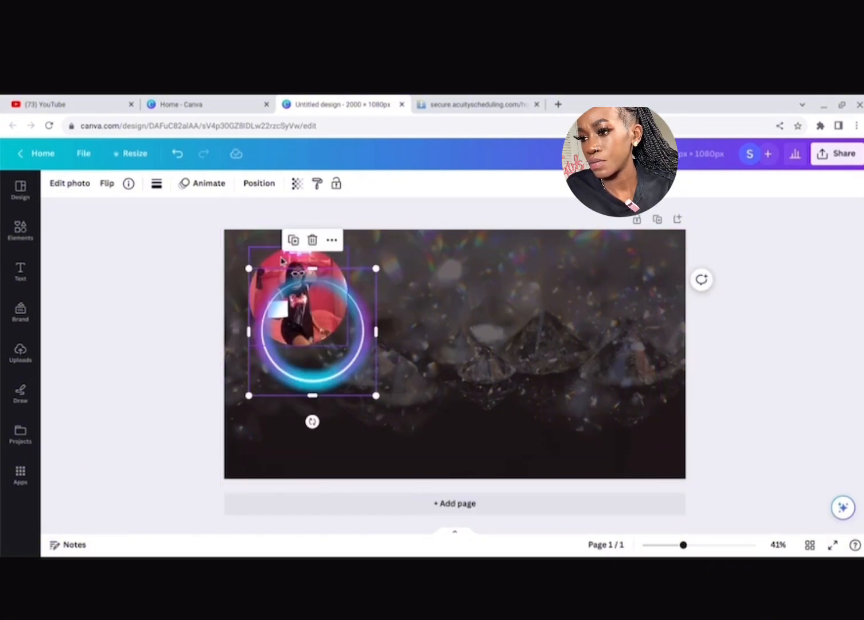
{"action": "left_click_drag", "start_coordinate": [280, 259], "coordinate": [445, 292]}
{"action": "left_click_drag", "start_coordinate": [290, 349], "coordinate": [270, 316]}
{"action": "left_click_drag", "start_coordinate": [357, 239], "coordinate": [339, 270]}
{"action": "left_click_drag", "start_coordinate": [472, 337], "coordinate": [291, 316]}
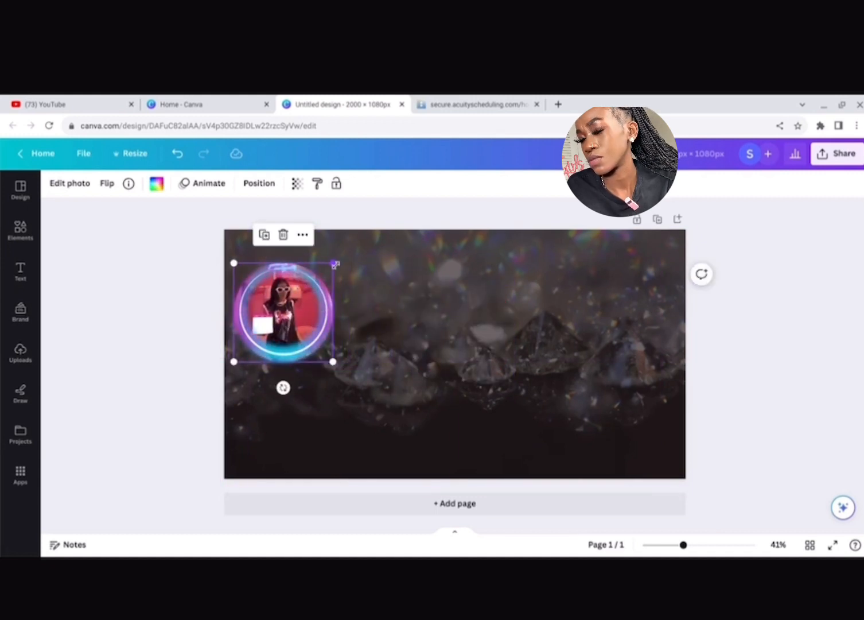
Step: Shrink the circular photo to 381.8 px wide and bring it forward in front of the glowing ring
{"action": "left_click_drag", "start_coordinate": [334, 262], "coordinate": [332, 285]}
{"action": "left_click", "coordinate": [259, 183]}
{"action": "left_click", "coordinate": [97, 185]}
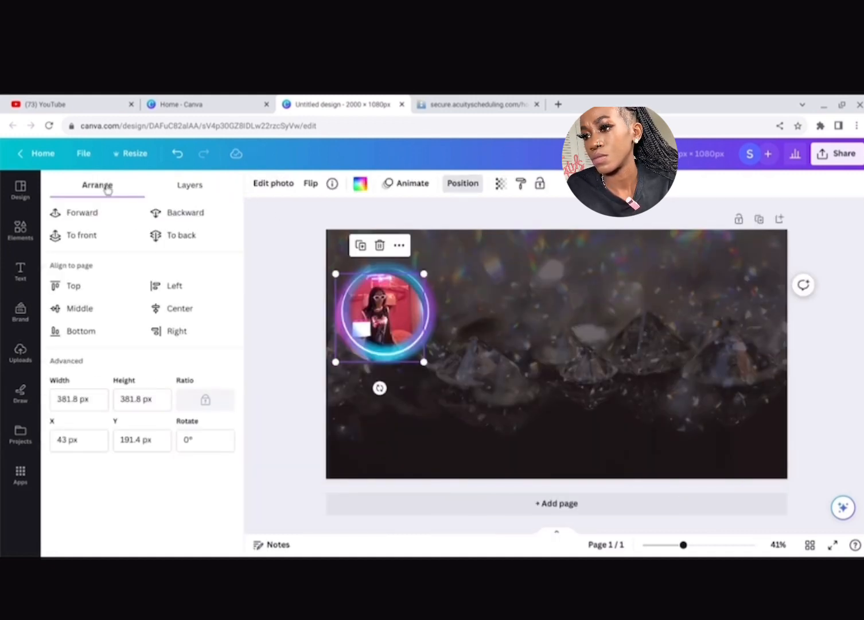
{"action": "left_click", "coordinate": [103, 214]}
Step: Center the circular photo within the glowing ring at about X 66.2 px, Y 168.1 px
{"action": "right_click", "coordinate": [366, 300]}
{"action": "right_click", "coordinate": [357, 302]}
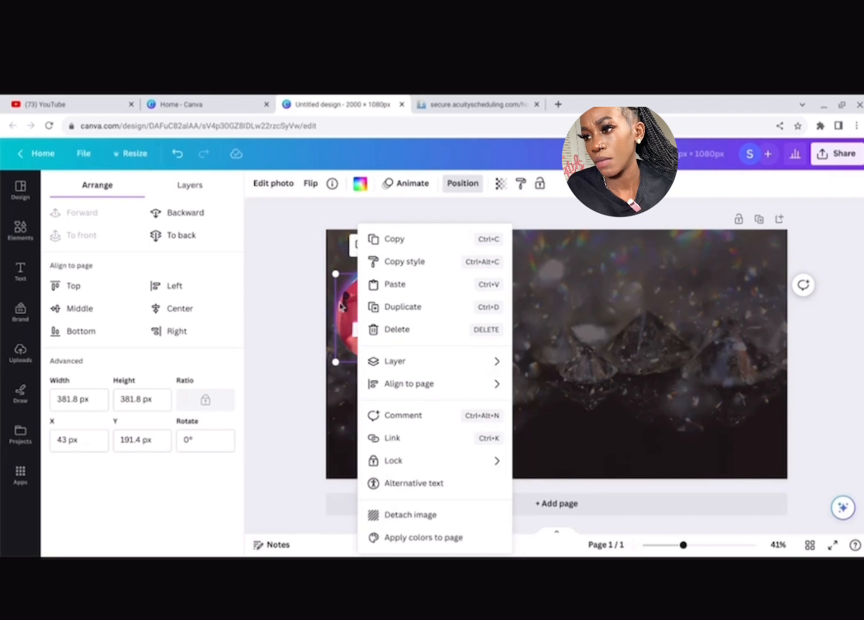
{"action": "left_click", "coordinate": [338, 307]}
{"action": "left_click_drag", "start_coordinate": [349, 308], "coordinate": [355, 302]}
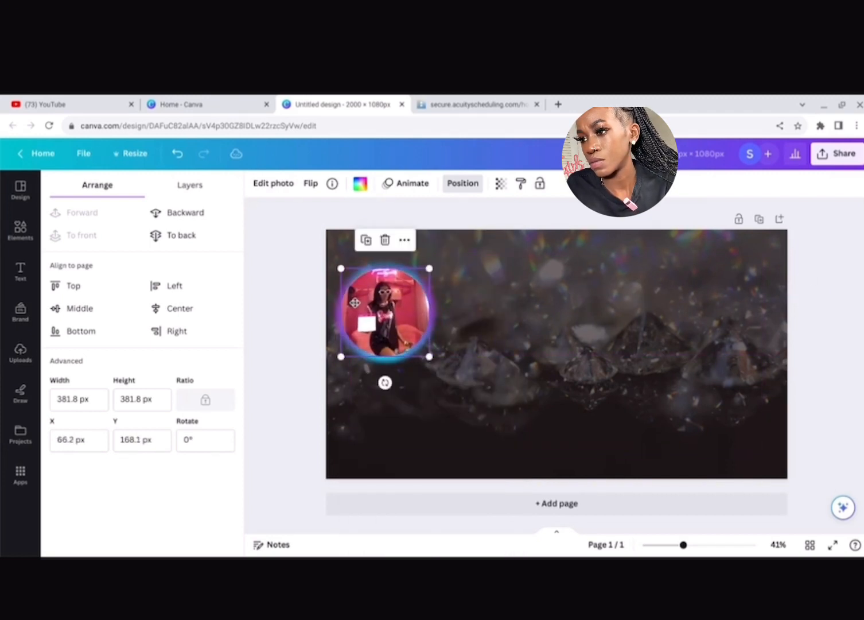
{"action": "left_click", "coordinate": [612, 373]}
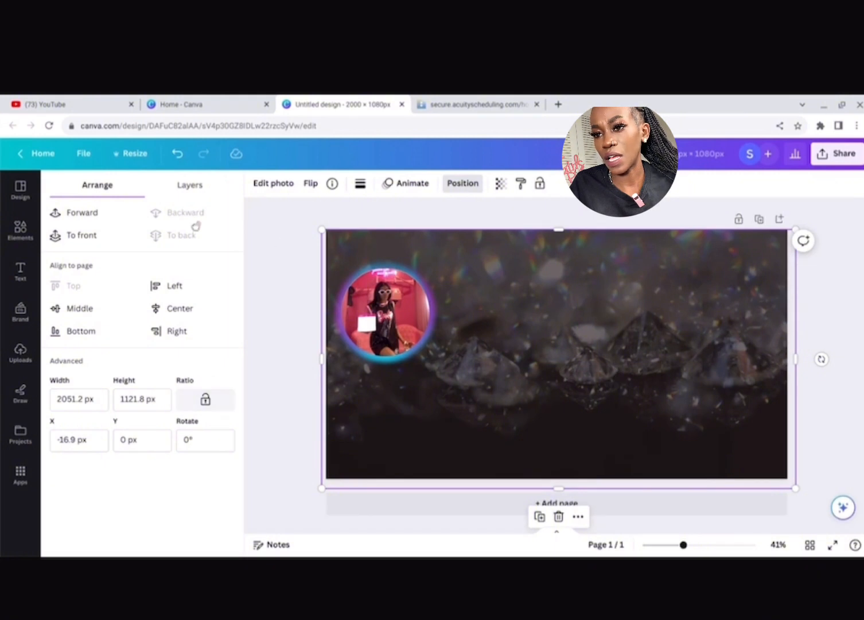
Step: Add the yellow neon Sparkle text style to the page and clear its placeholder wording
{"action": "left_click", "coordinate": [20, 277]}
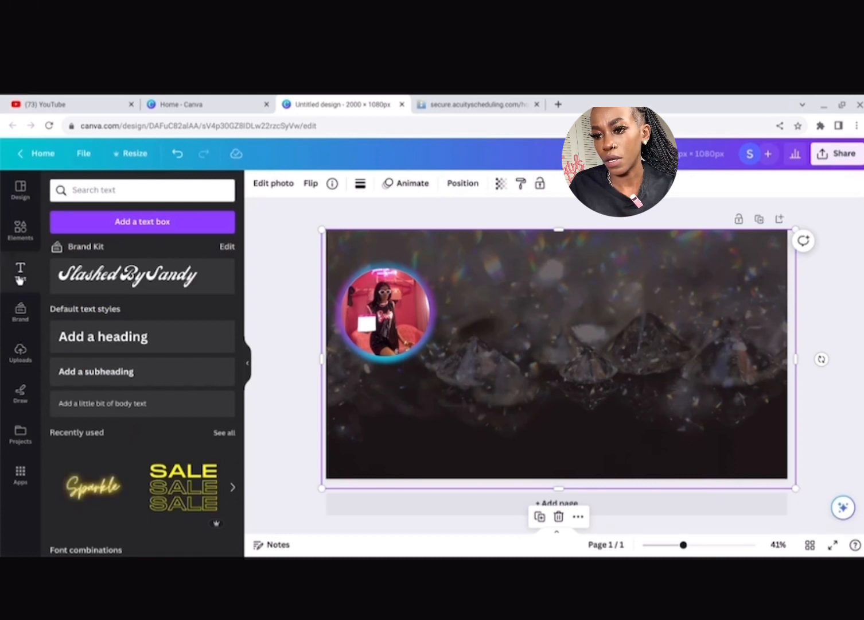
{"action": "left_click", "coordinate": [100, 492]}
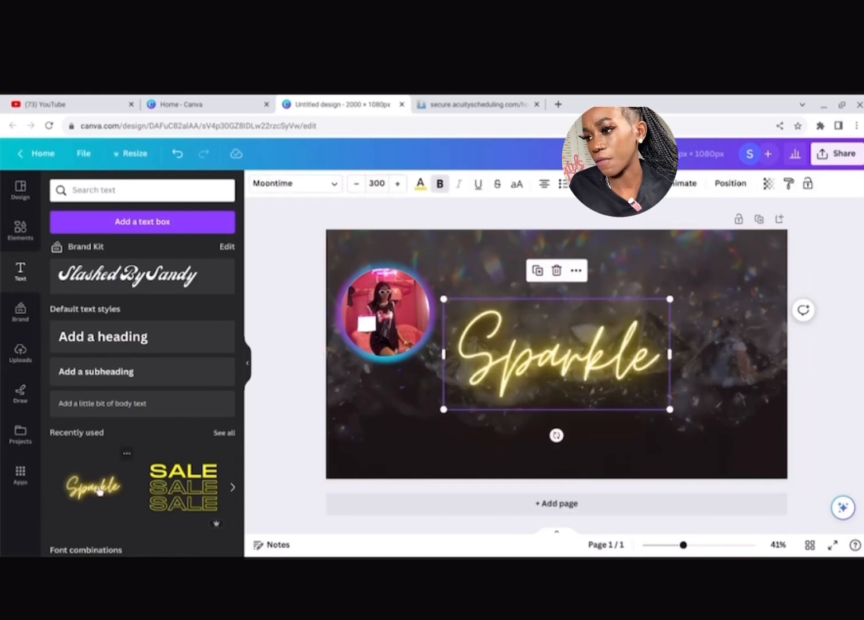
{"action": "left_click", "coordinate": [539, 357]}
{"action": "key", "text": "BackSpace"}
{"action": "key", "text": "BackSpace"}
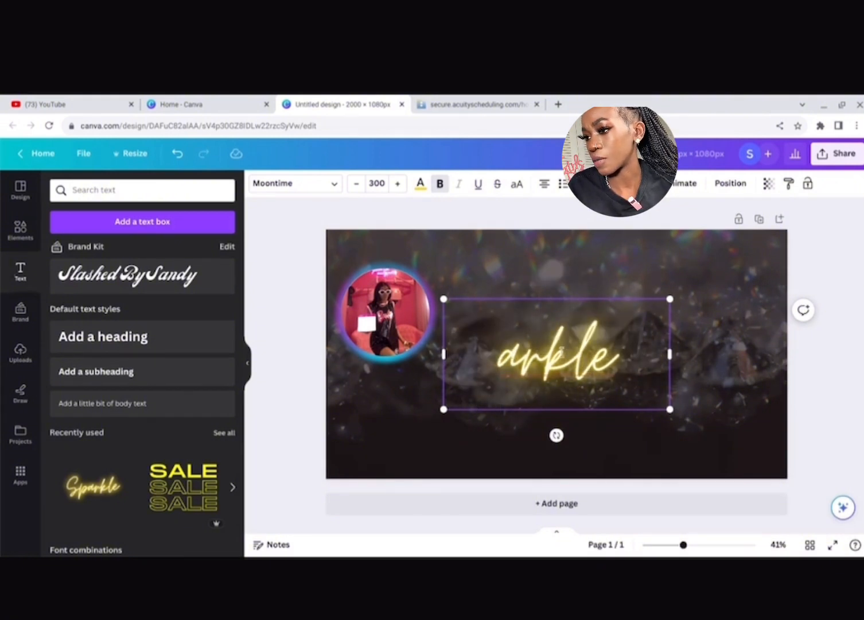
{"action": "left_click", "coordinate": [627, 362]}
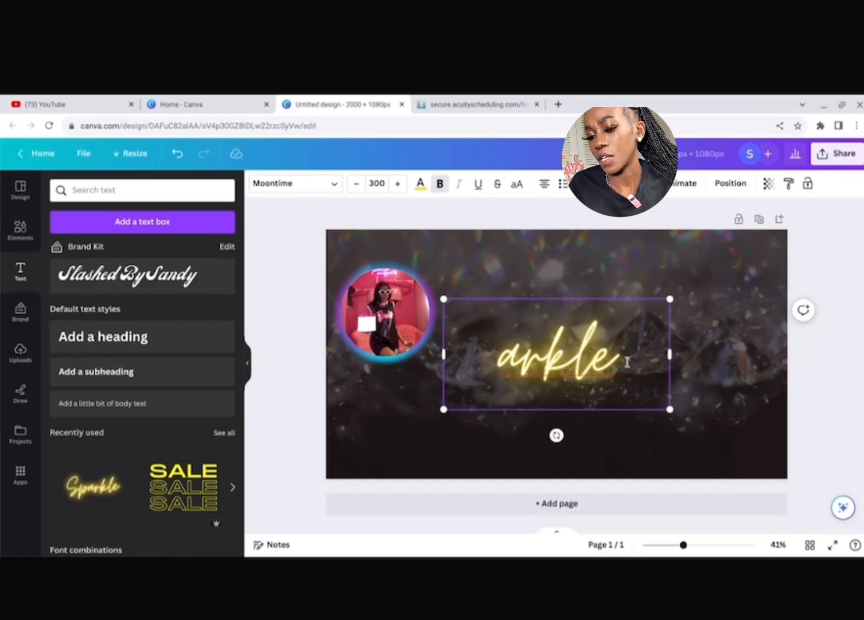
{"action": "key", "text": "BackSpace"}
{"action": "key", "text": "BackSpace"}
{"action": "key", "text": "BackSpace"}
{"action": "key", "text": "BackSpace"}
{"action": "key", "text": "BackSpace"}
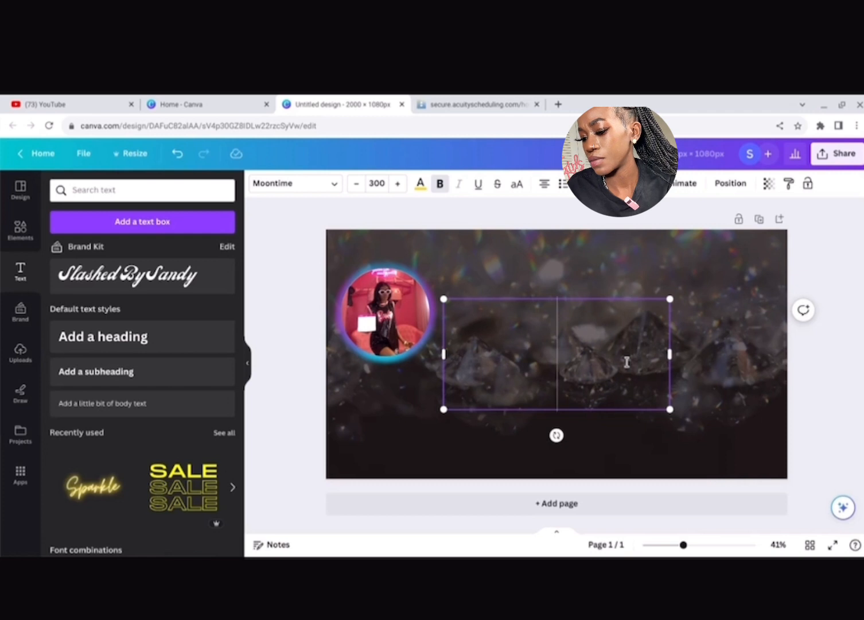
Step: Enter "Welcome" and "Babe!" on two lines in the neon text box
{"action": "type", "text": "Welcome"}
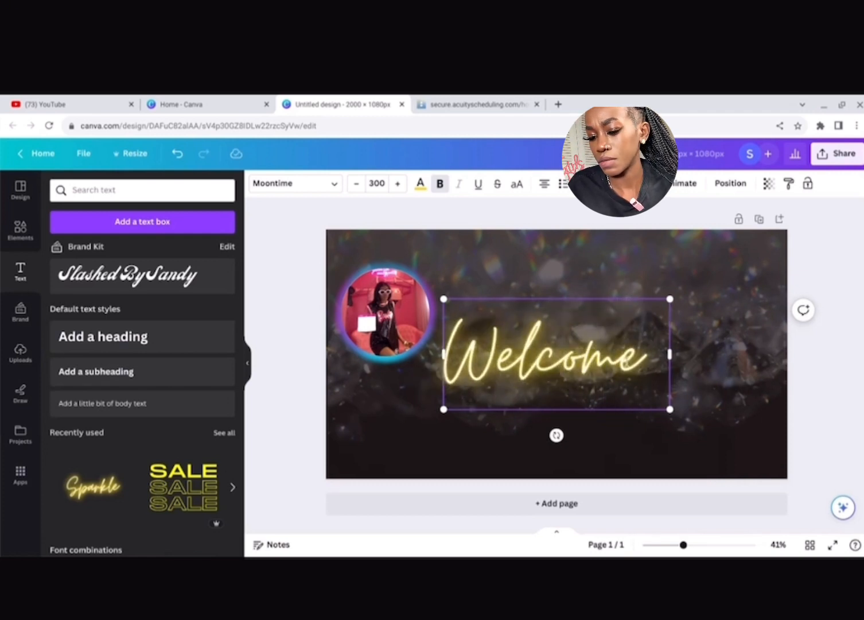
{"action": "key", "text": "Return"}
{"action": "type", "text": "Bab"}
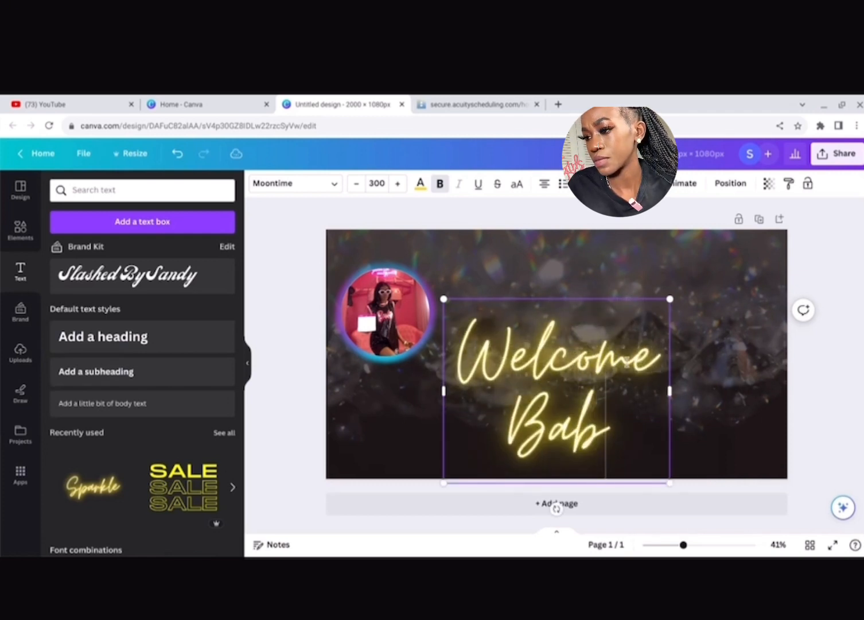
{"action": "type", "text": "e!"}
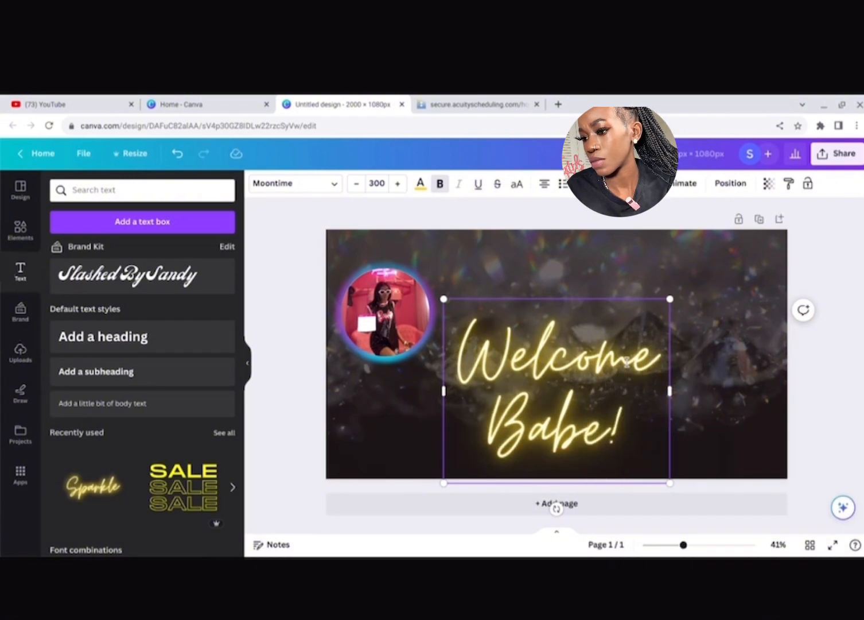
Step: Shrink the neon Welcome Babe! text to size 184, widen its box to fit one line and place it beside the circular photo
{"action": "left_click", "coordinate": [670, 391]}
{"action": "left_click_drag", "start_coordinate": [670, 391], "coordinate": [727, 391]}
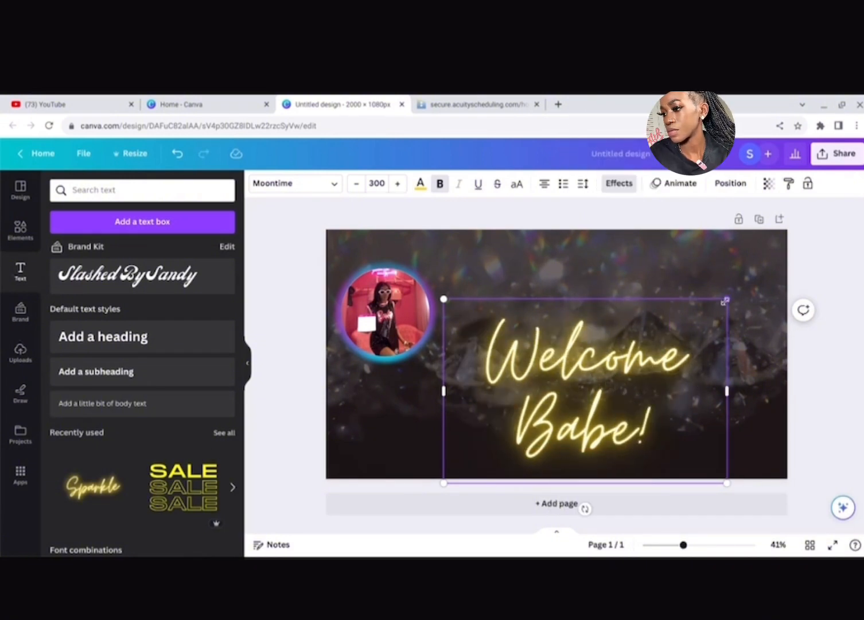
{"action": "left_click_drag", "start_coordinate": [726, 299], "coordinate": [618, 369]}
{"action": "left_click_drag", "start_coordinate": [617, 425], "coordinate": [721, 426]}
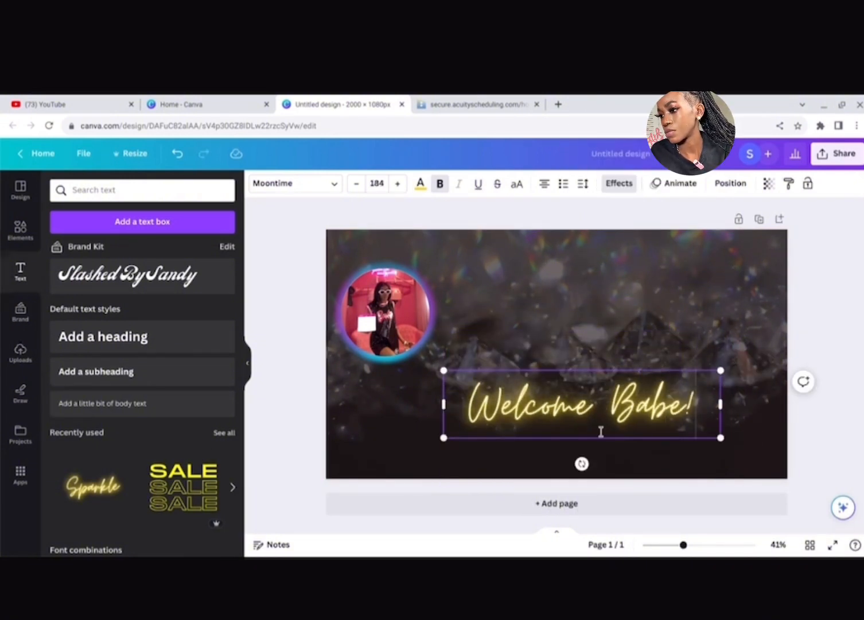
{"action": "left_click", "coordinate": [655, 339]}
{"action": "left_click_drag", "start_coordinate": [635, 415], "coordinate": [649, 323]}
Step: Recolor the Welcome Babe! neon text with the crimson red sampled from the circular photo
{"action": "left_click", "coordinate": [420, 184]}
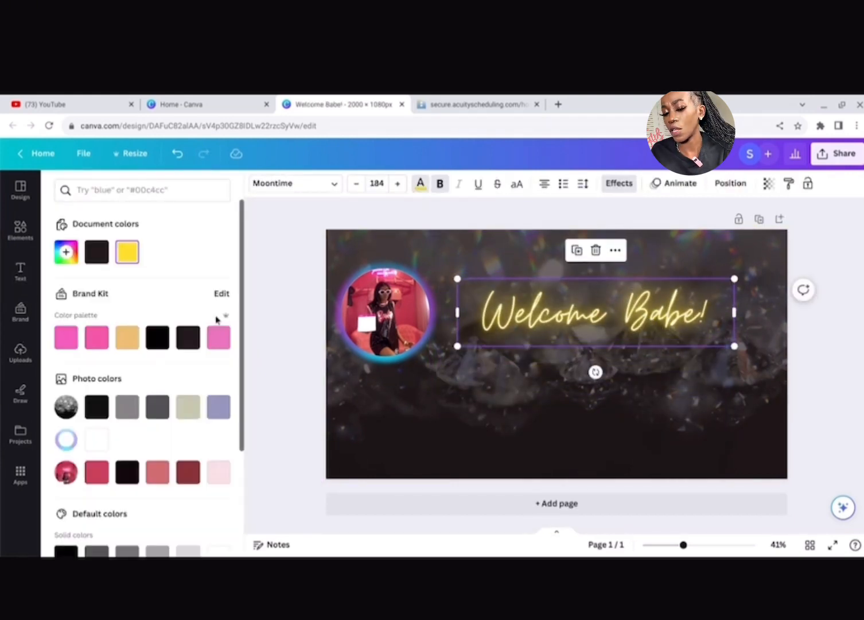
{"action": "left_click", "coordinate": [218, 337]}
{"action": "left_click", "coordinate": [96, 471]}
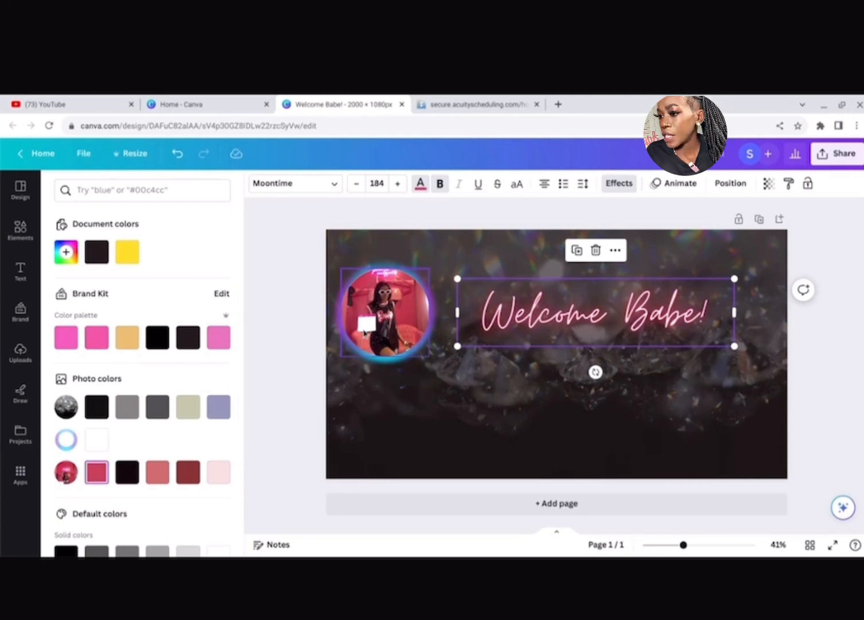
{"action": "left_click", "coordinate": [534, 419]}
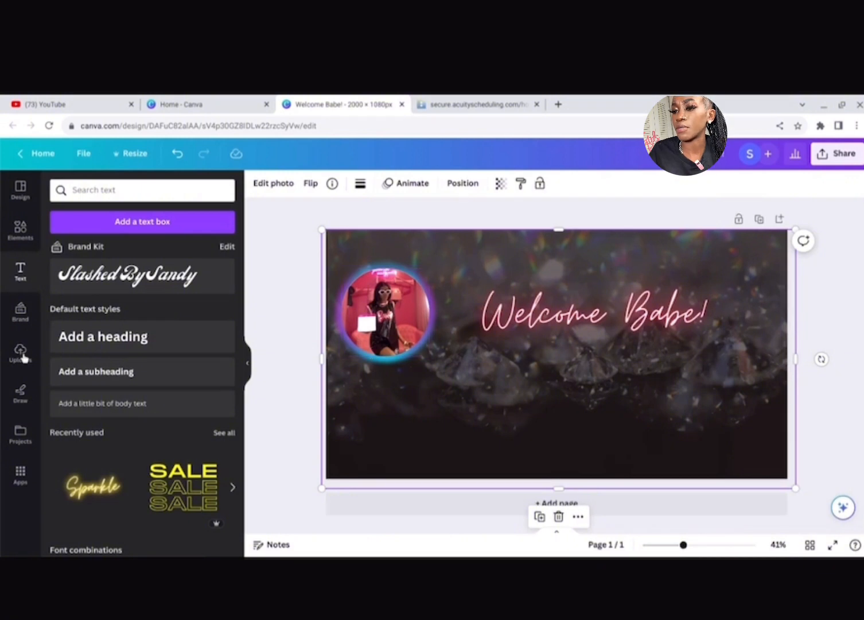
Step: Add a subheading beneath Welcome Babe! reading "Iam," followed by the owner's first name
{"action": "left_click", "coordinate": [74, 379]}
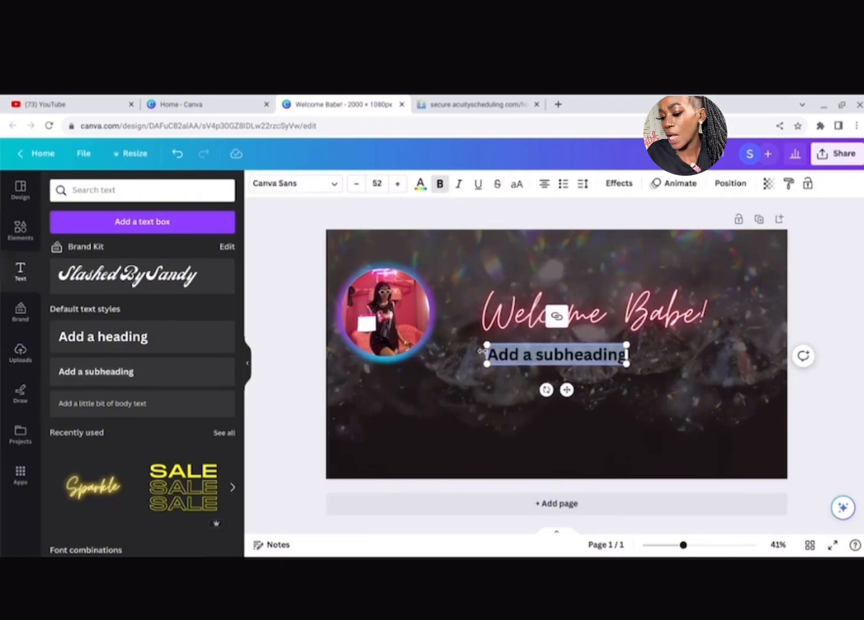
{"action": "type", "text": "I am"}
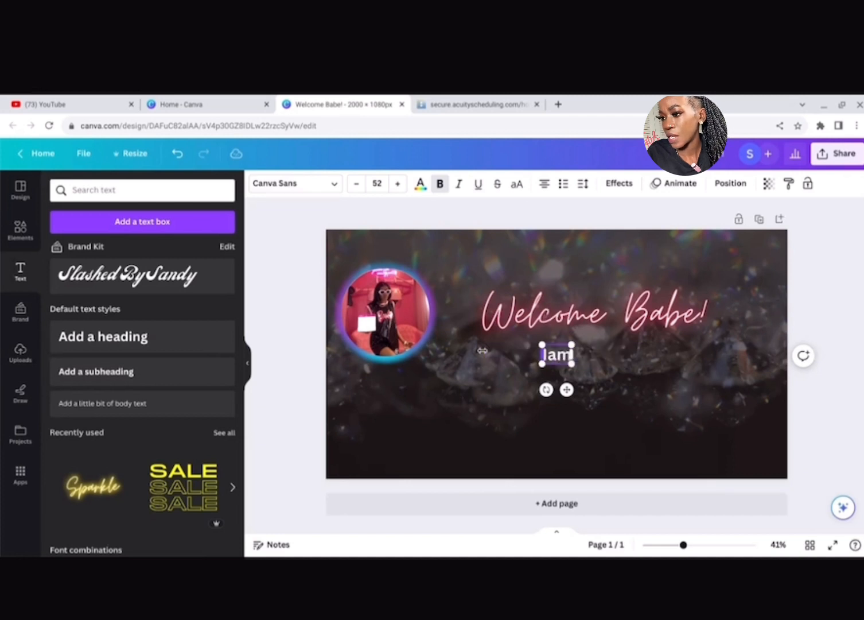
{"action": "type", "text": ", I"}
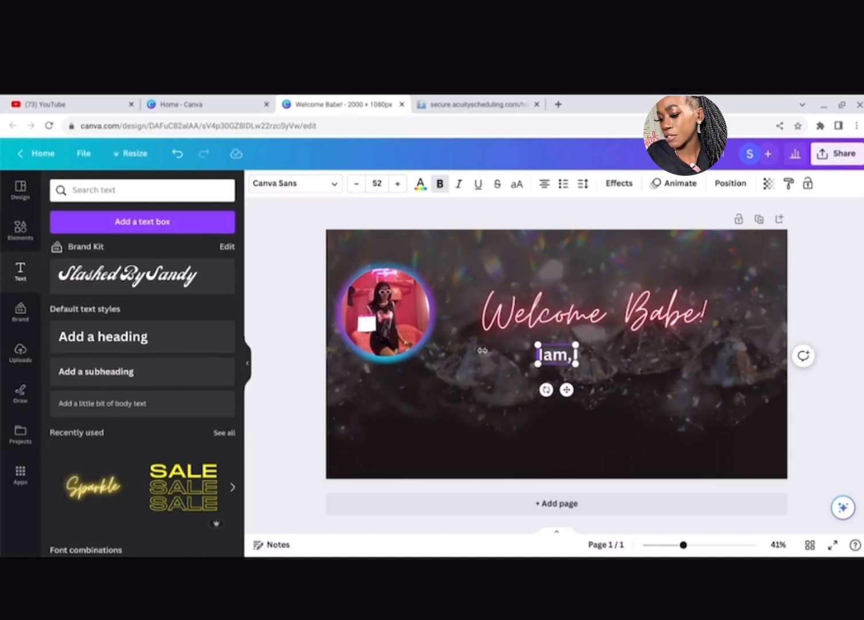
{"action": "type", "text": "Sandy"}
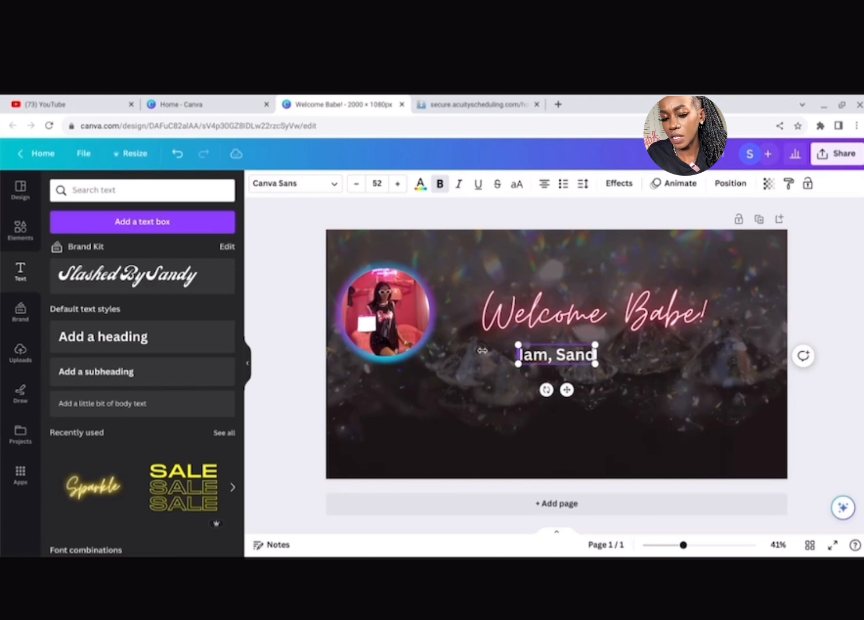
{"action": "type", "text": "!"}
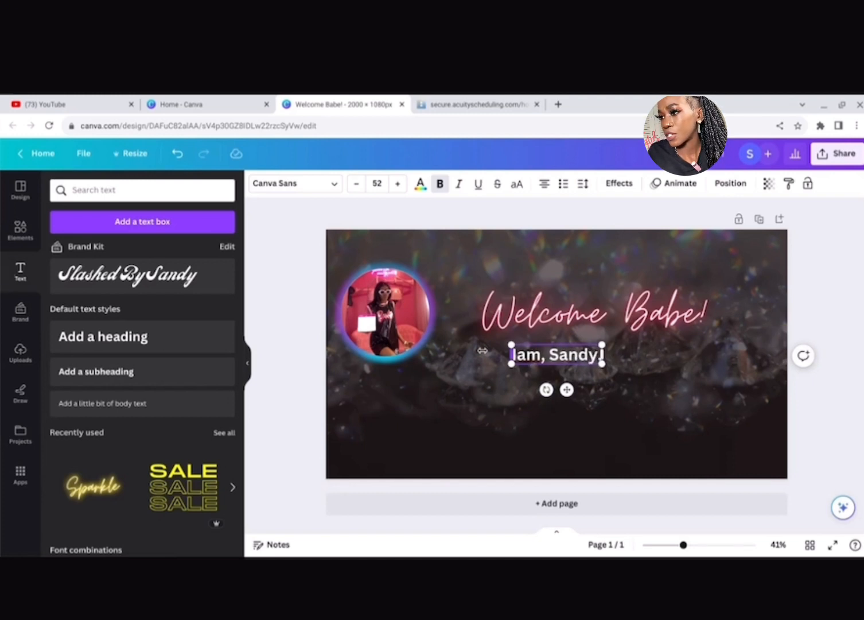
Step: Change the introduction line's font to Brittany and enlarge it to size 74.1
{"action": "left_click", "coordinate": [336, 185]}
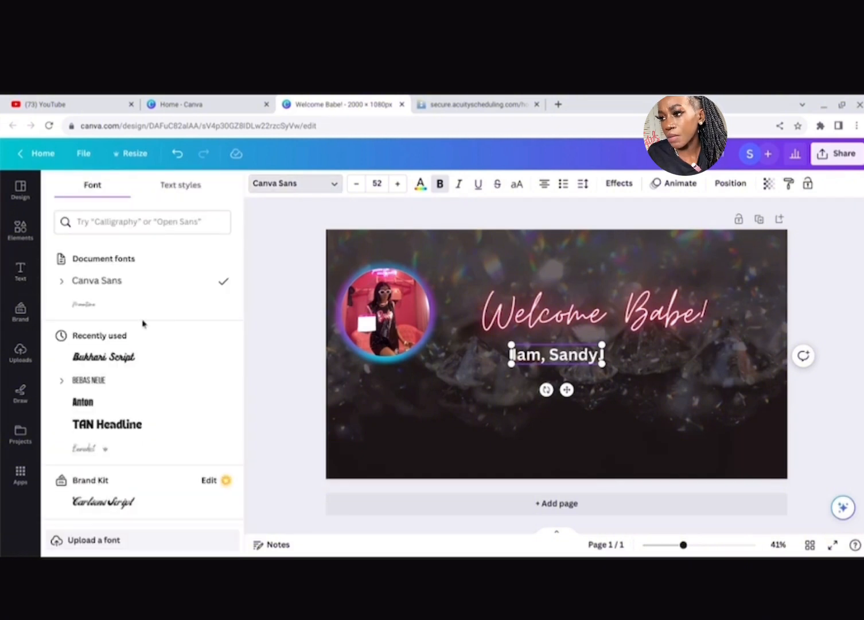
{"action": "left_click", "coordinate": [144, 229]}
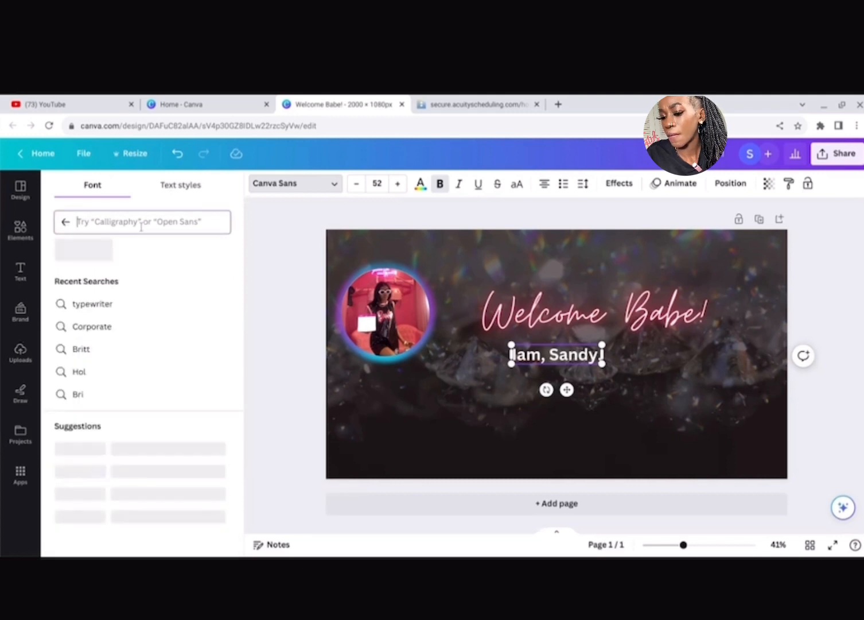
{"action": "type", "text": "Brittany"}
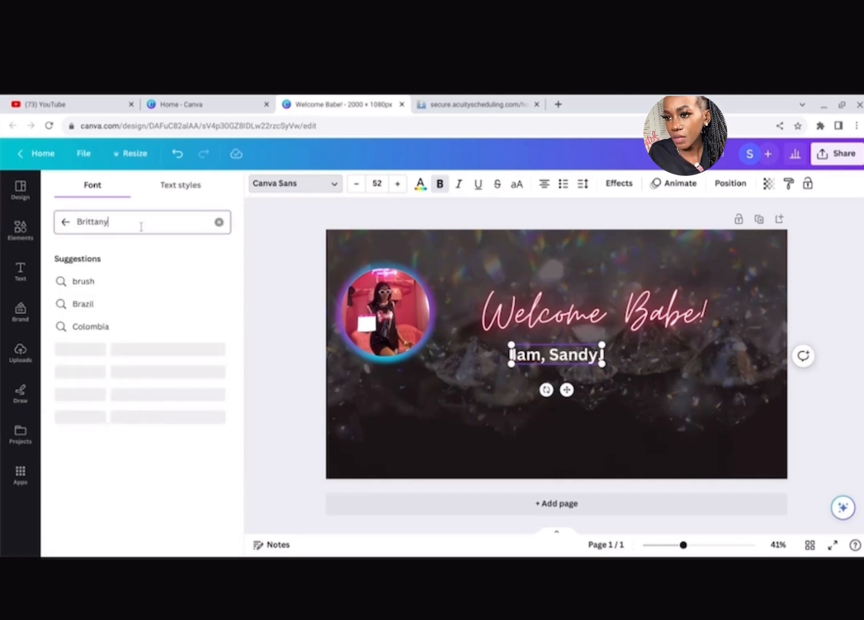
{"action": "key", "text": "Return"}
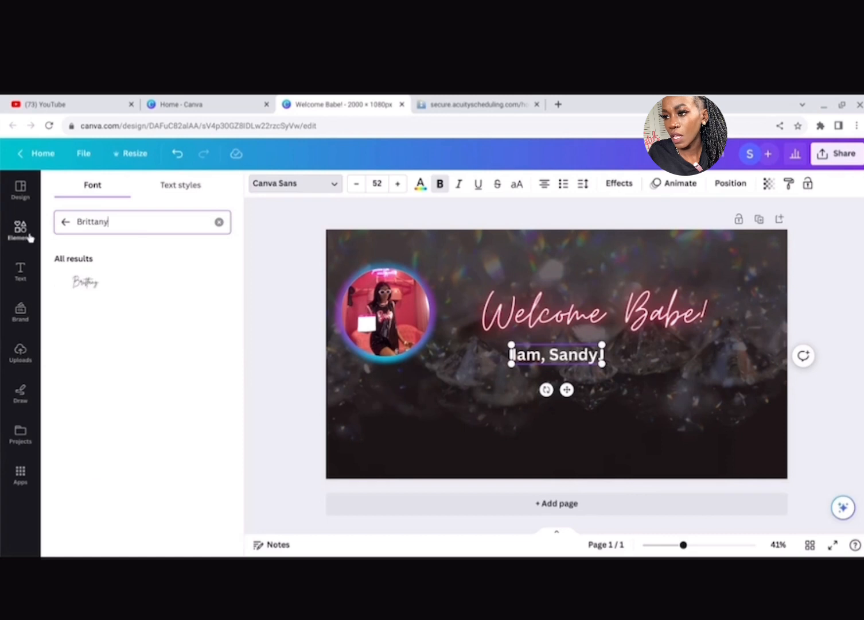
{"action": "left_click", "coordinate": [76, 281]}
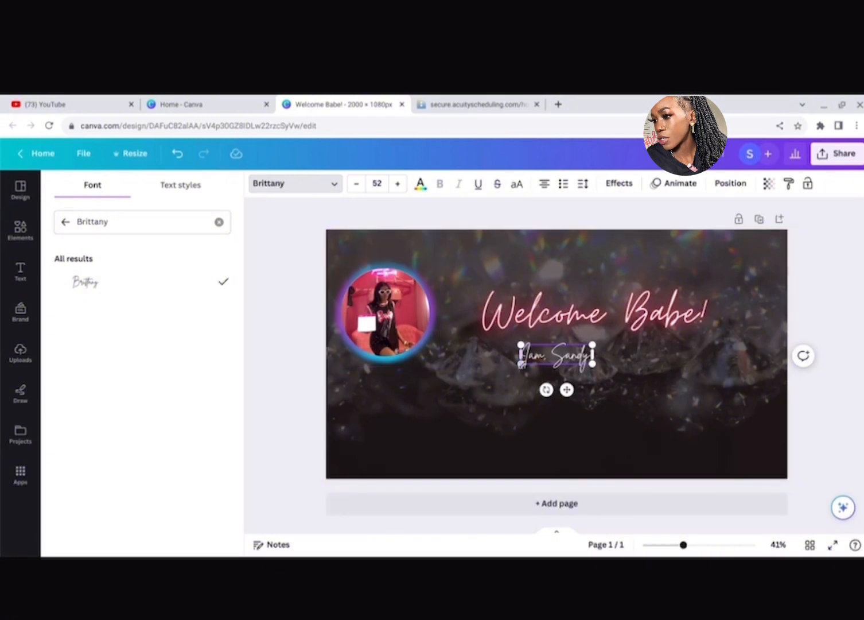
{"action": "left_click_drag", "start_coordinate": [521, 363], "coordinate": [491, 374]}
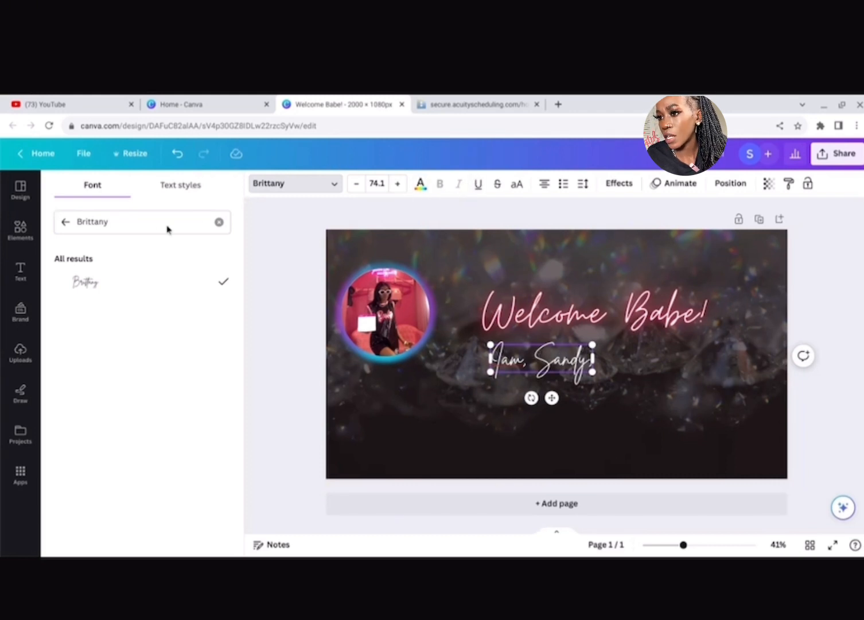
Step: Try the Shadow, Lift and Background effects on the introduction line, and apply the Outline effect with thickness 50
{"action": "left_click", "coordinate": [172, 192]}
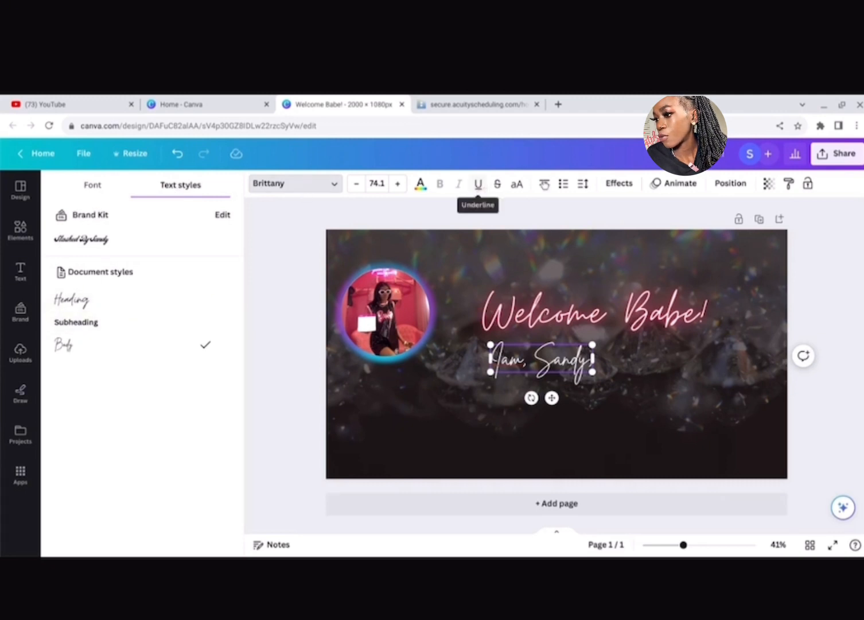
{"action": "left_click", "coordinate": [617, 185]}
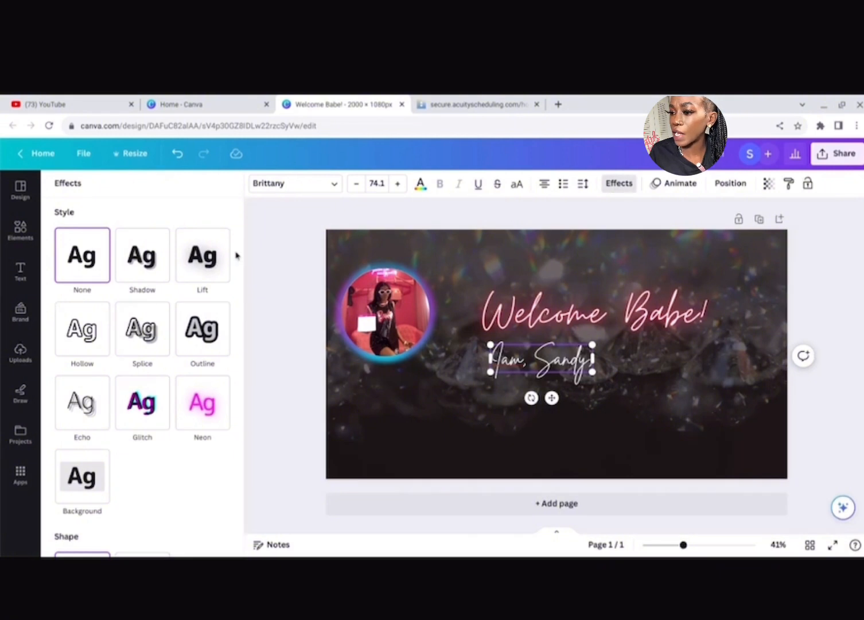
{"action": "left_click", "coordinate": [199, 330]}
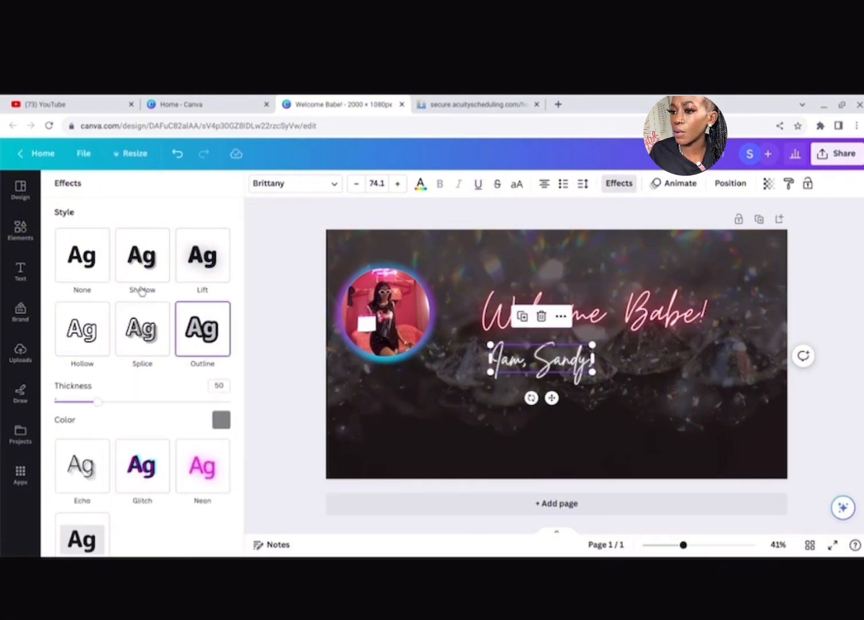
{"action": "left_click", "coordinate": [127, 271]}
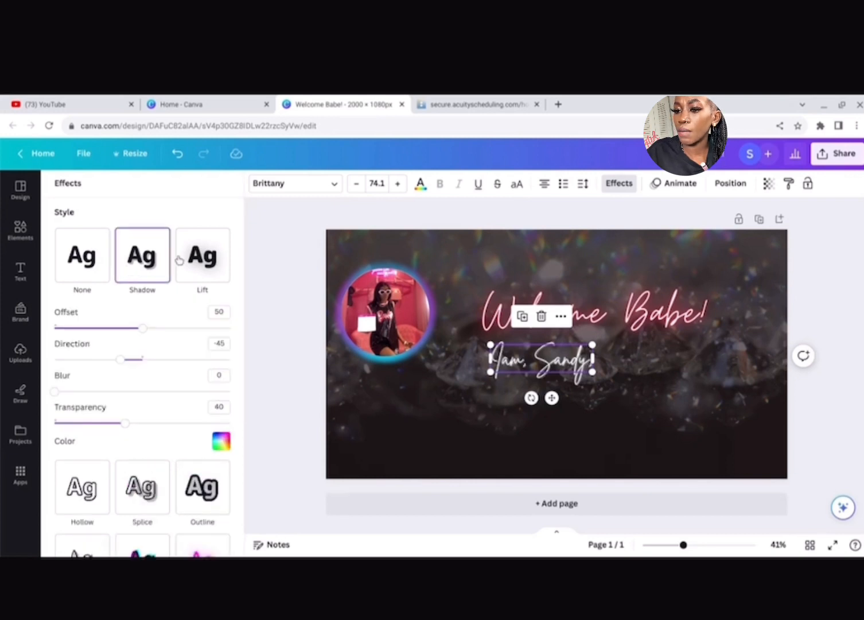
{"action": "left_click", "coordinate": [195, 263]}
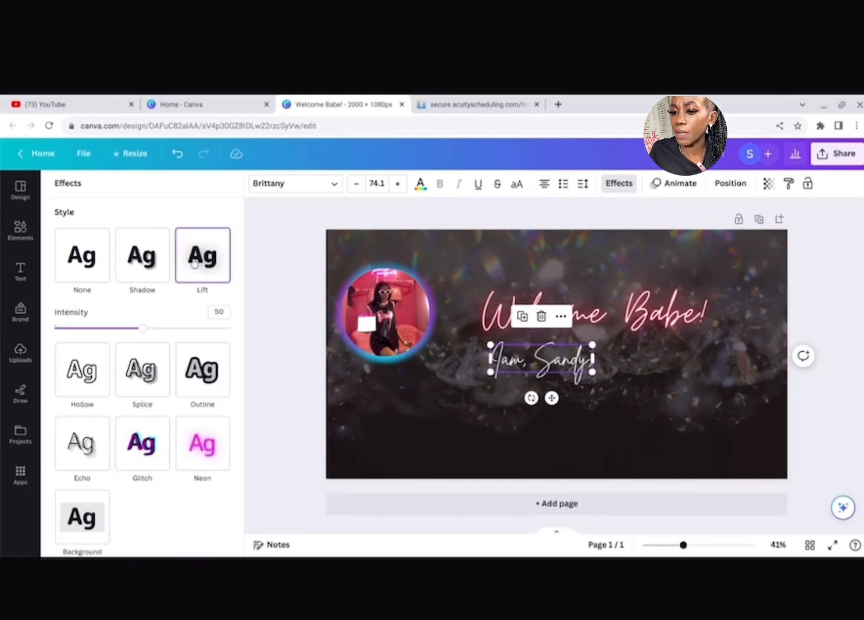
{"action": "left_click", "coordinate": [79, 520]}
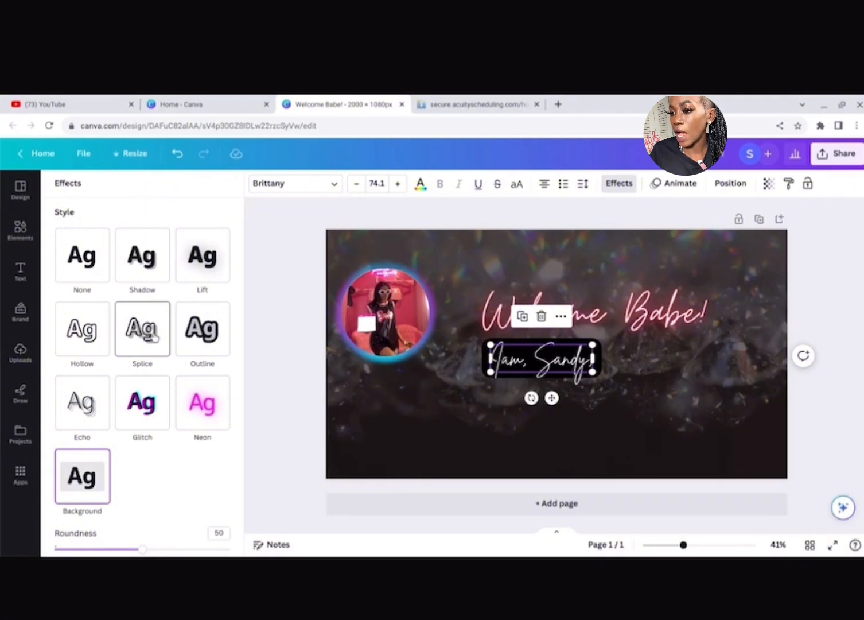
{"action": "left_click", "coordinate": [184, 339]}
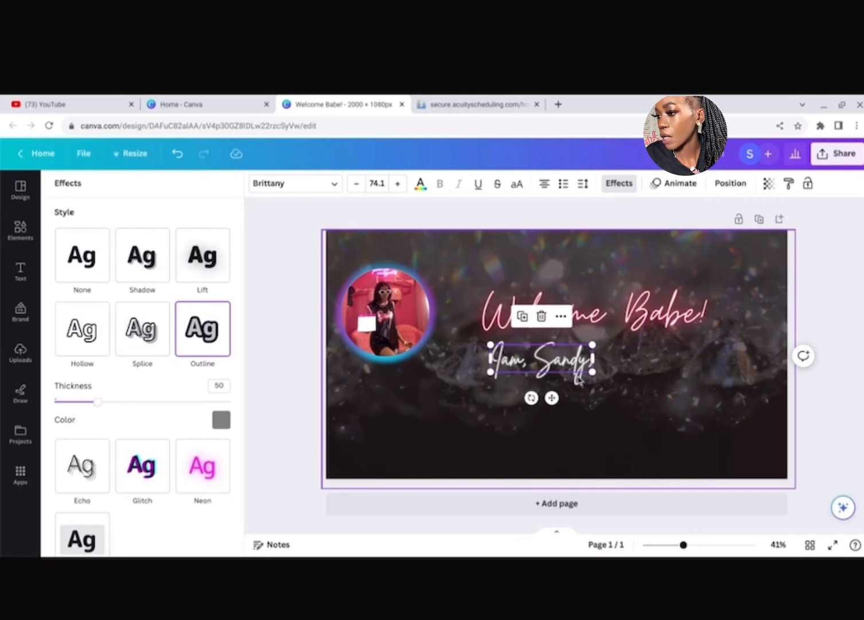
Step: Enlarge the introduction line to size 94.7, move the Welcome Babe! text slightly up and place the line roughly centered beneath it
{"action": "left_click_drag", "start_coordinate": [592, 371], "coordinate": [634, 381]}
{"action": "left_click", "coordinate": [733, 345]}
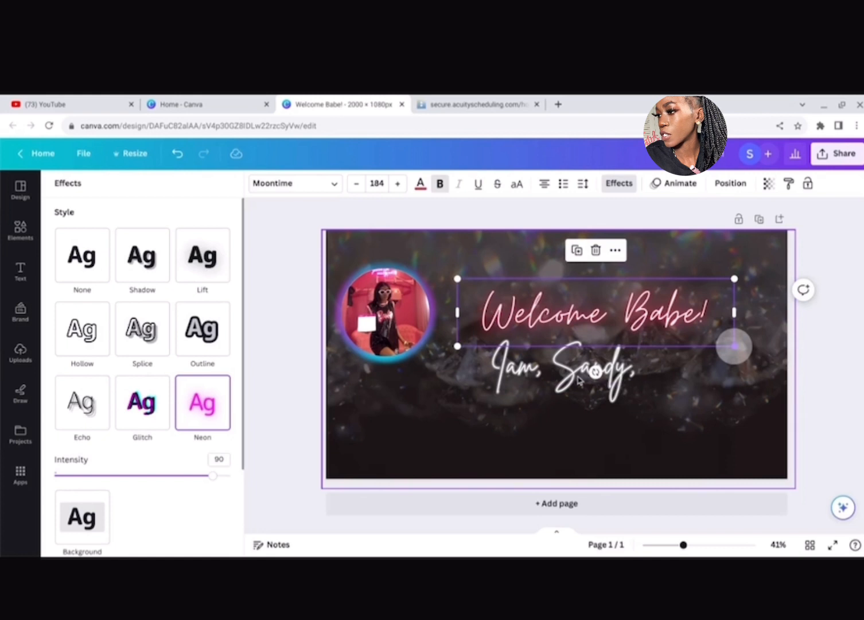
{"action": "left_click_drag", "start_coordinate": [596, 312], "coordinate": [603, 291]}
{"action": "left_click", "coordinate": [579, 381]}
{"action": "left_click_drag", "start_coordinate": [637, 345], "coordinate": [621, 347]}
{"action": "left_click_drag", "start_coordinate": [579, 380], "coordinate": [603, 368]}
{"action": "right_click", "coordinate": [589, 397]}
{"action": "left_click", "coordinate": [579, 380]}
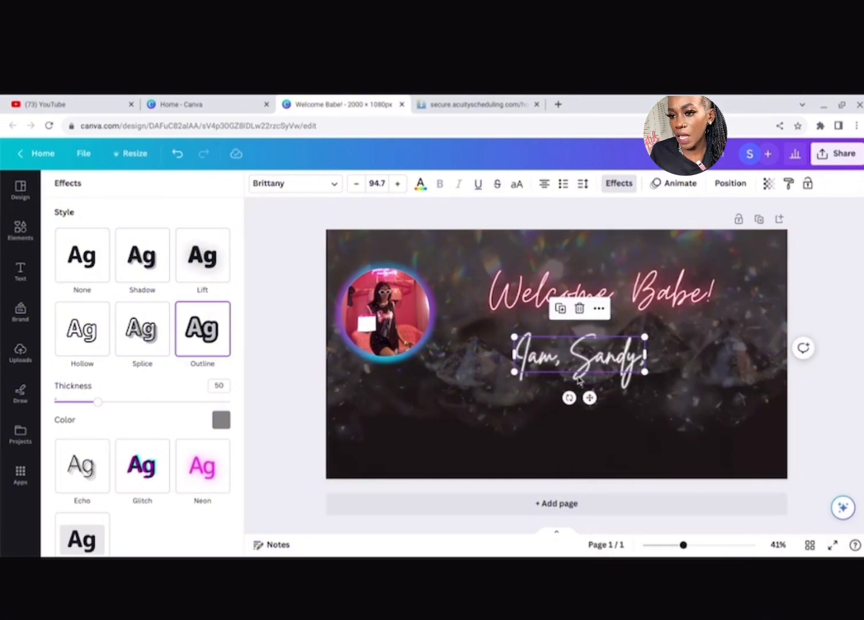
{"action": "left_click", "coordinate": [512, 324]}
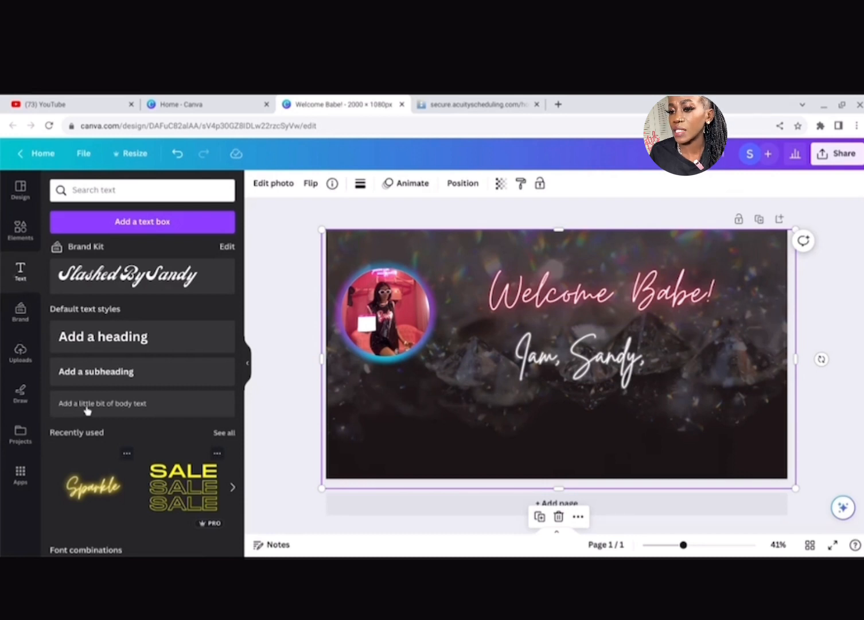
{"action": "left_click", "coordinate": [133, 403]}
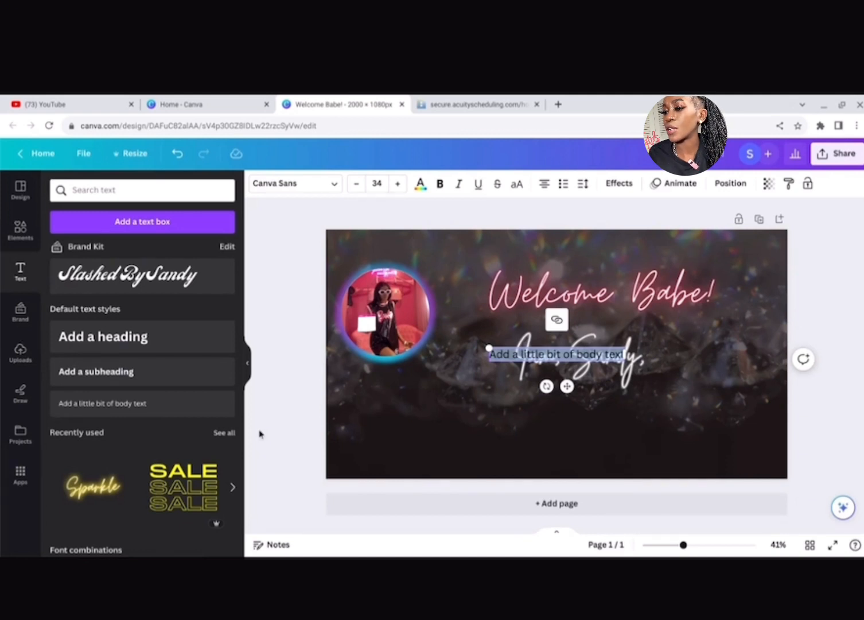
{"action": "left_click", "coordinate": [505, 352]}
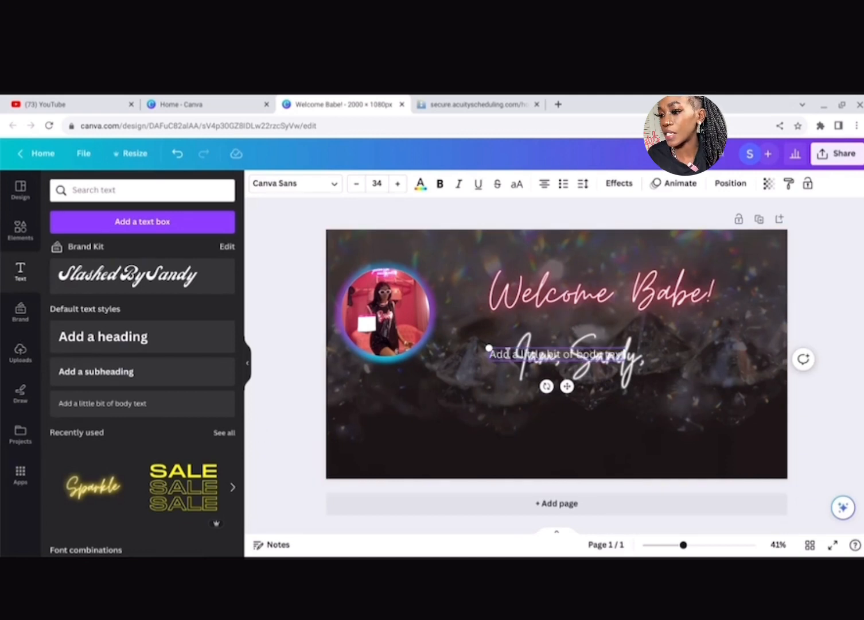
{"action": "left_click_drag", "start_coordinate": [520, 354], "coordinate": [546, 355]}
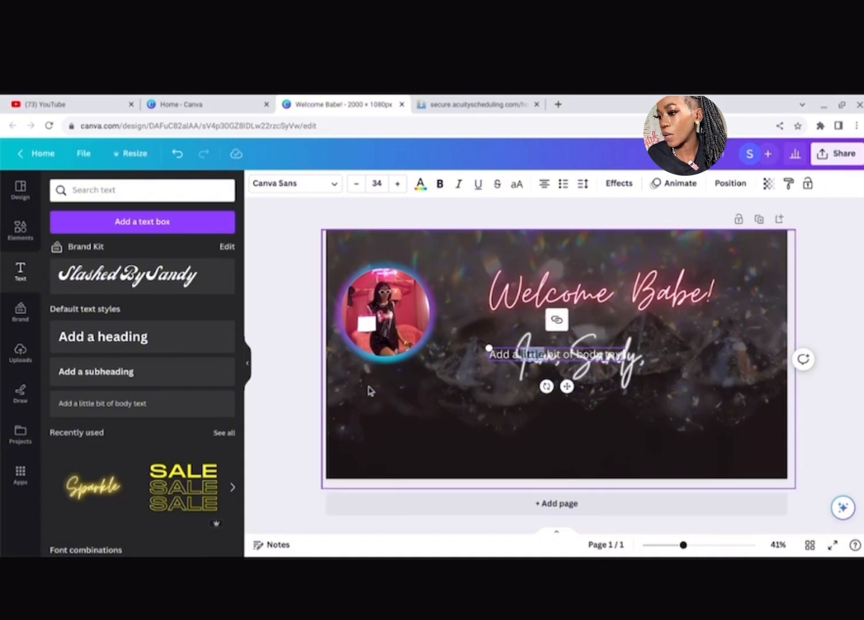
{"action": "key", "text": "BackSpace"}
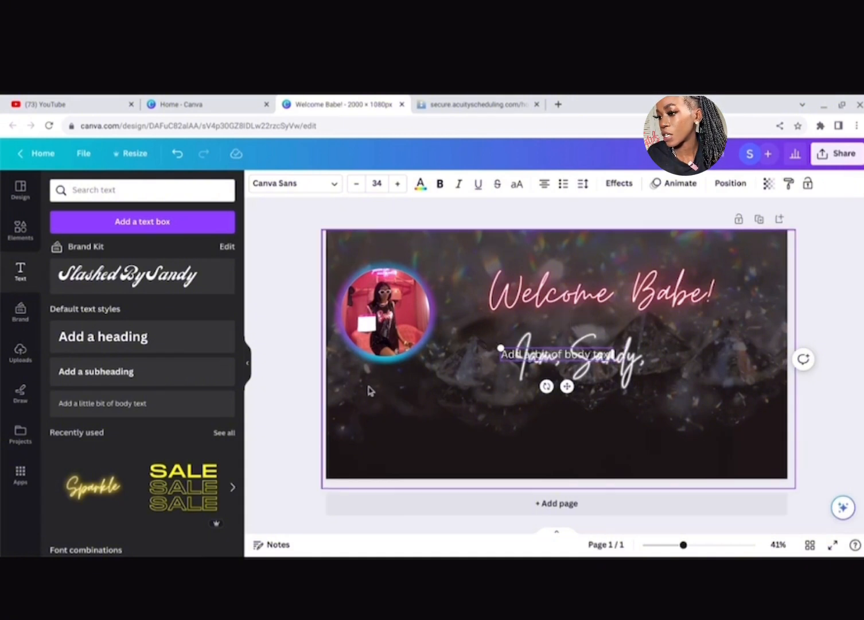
{"action": "key", "text": "BackSpace"}
{"action": "key", "text": "BackSpace"}
{"action": "key", "text": "BackSpace"}
{"action": "key", "text": "BackSpace"}
{"action": "key", "text": "BackSpace"}
{"action": "key", "text": "BackSpace"}
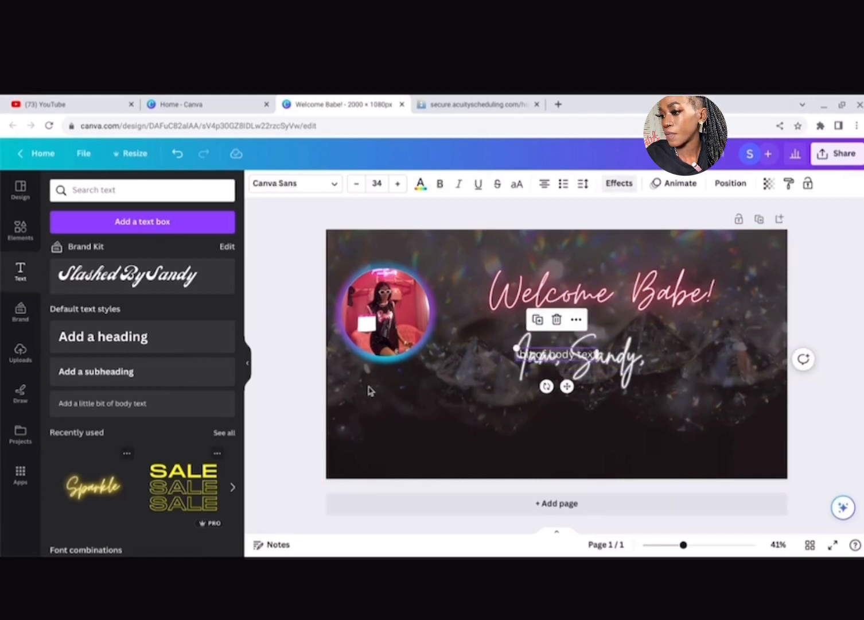
{"action": "left_click_drag", "start_coordinate": [567, 386], "coordinate": [570, 417]}
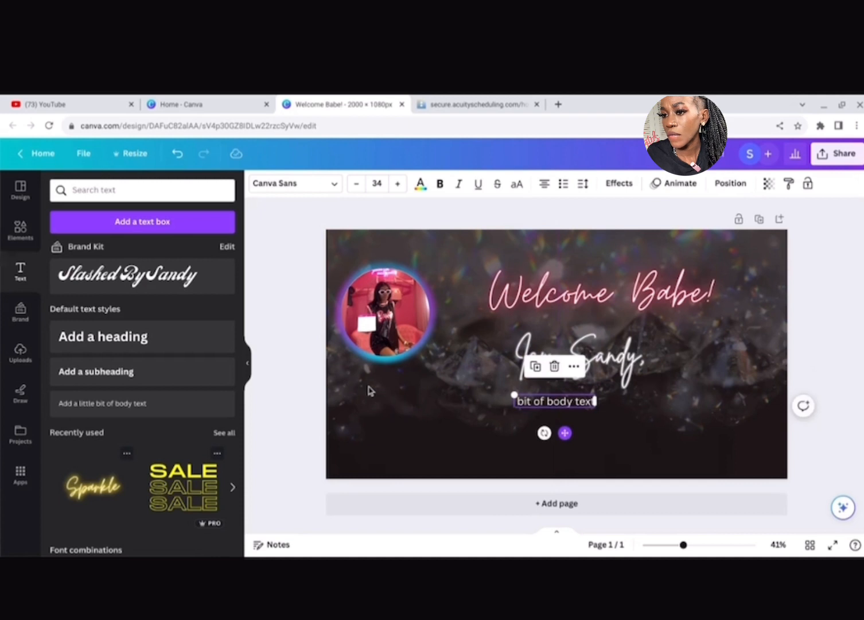
{"action": "key", "text": "Delete"}
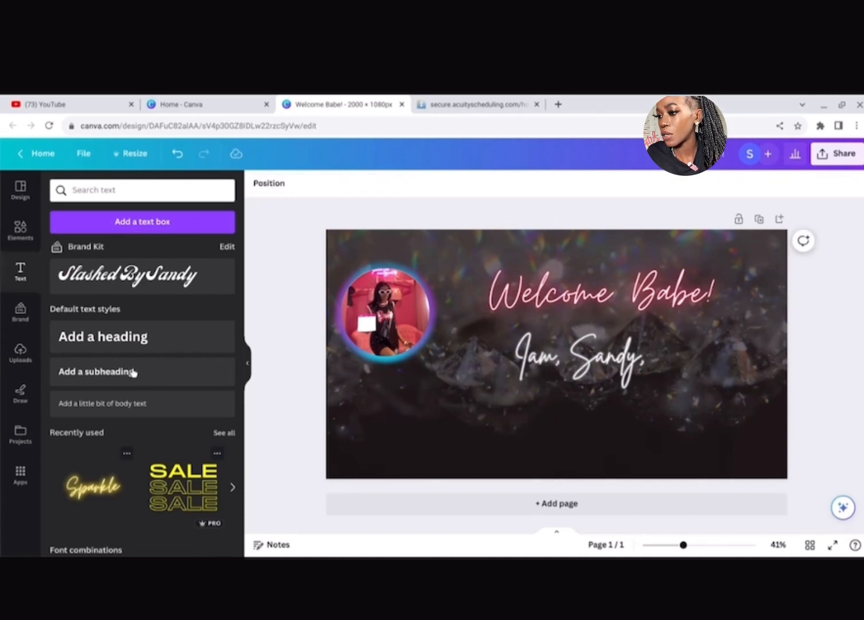
Step: Add a subheading text box and place it below the introduction line, slightly toward the photo side
{"action": "left_click", "coordinate": [132, 374]}
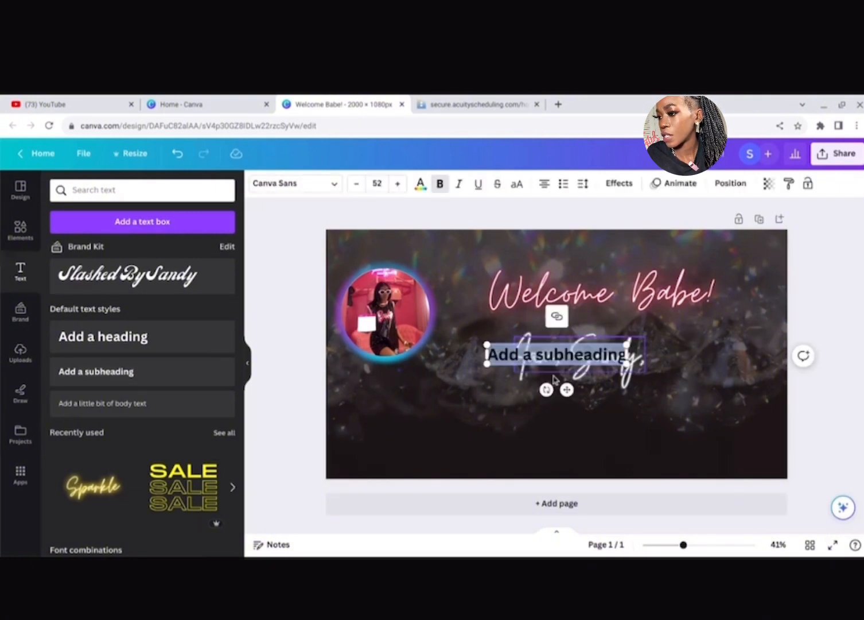
{"action": "left_click", "coordinate": [611, 348]}
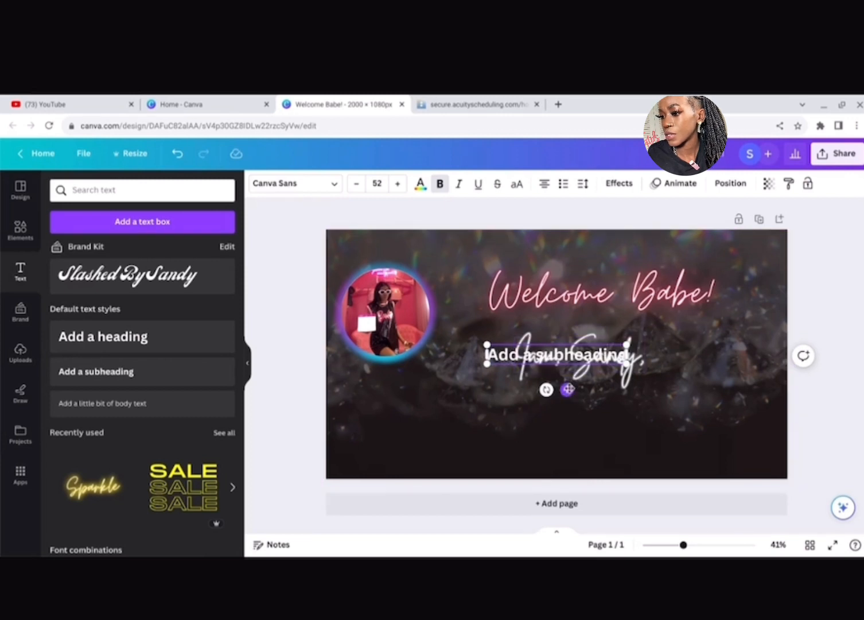
{"action": "left_click_drag", "start_coordinate": [569, 389], "coordinate": [534, 440]}
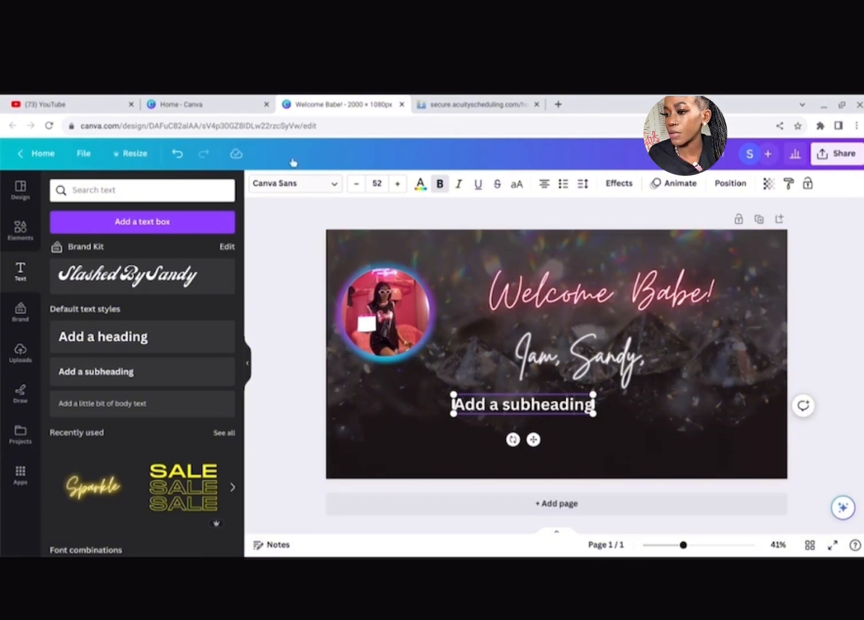
Step: Change the new subheading's font to Bright
{"action": "left_click", "coordinate": [335, 185]}
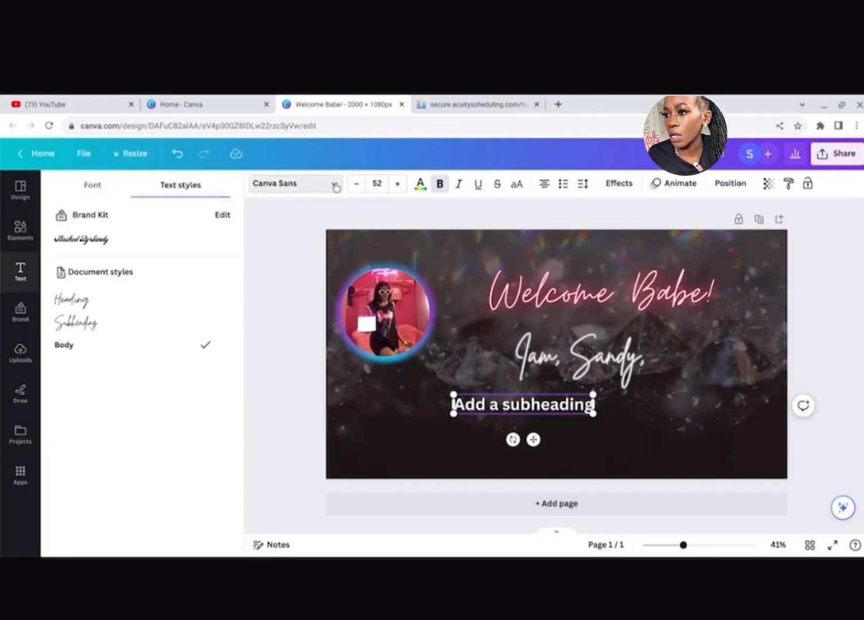
{"action": "left_click", "coordinate": [336, 186]}
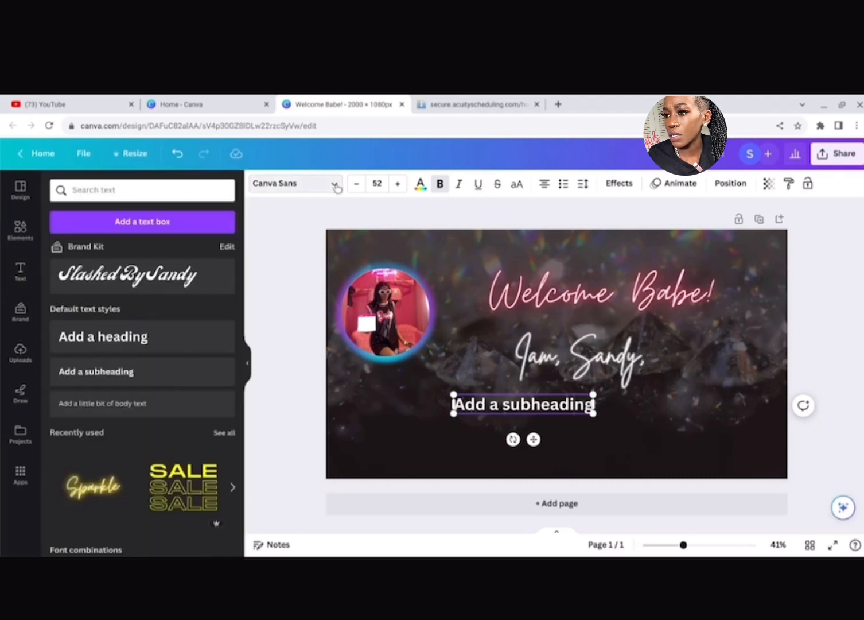
{"action": "left_click", "coordinate": [335, 186]}
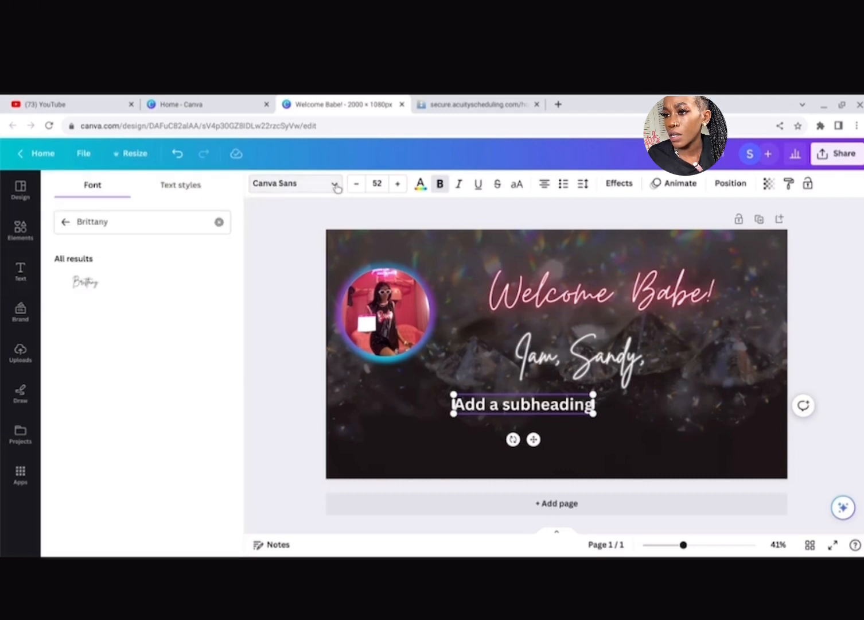
{"action": "left_click", "coordinate": [219, 222]}
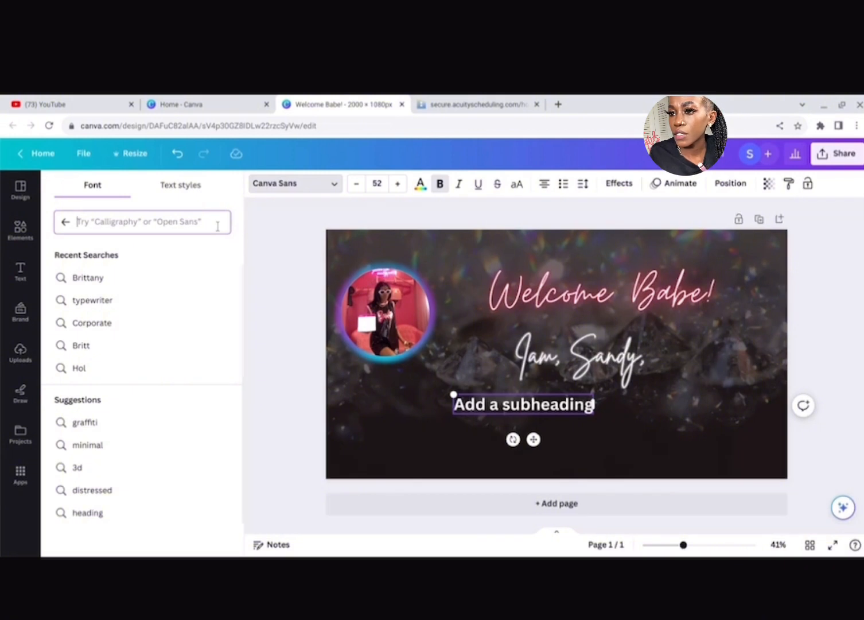
{"action": "left_click", "coordinate": [184, 195]}
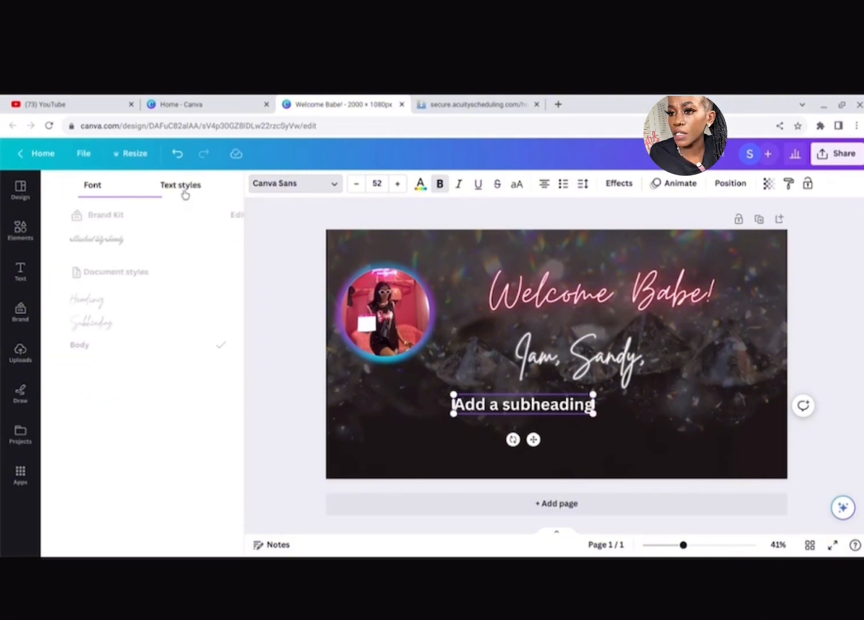
{"action": "left_click", "coordinate": [93, 195]}
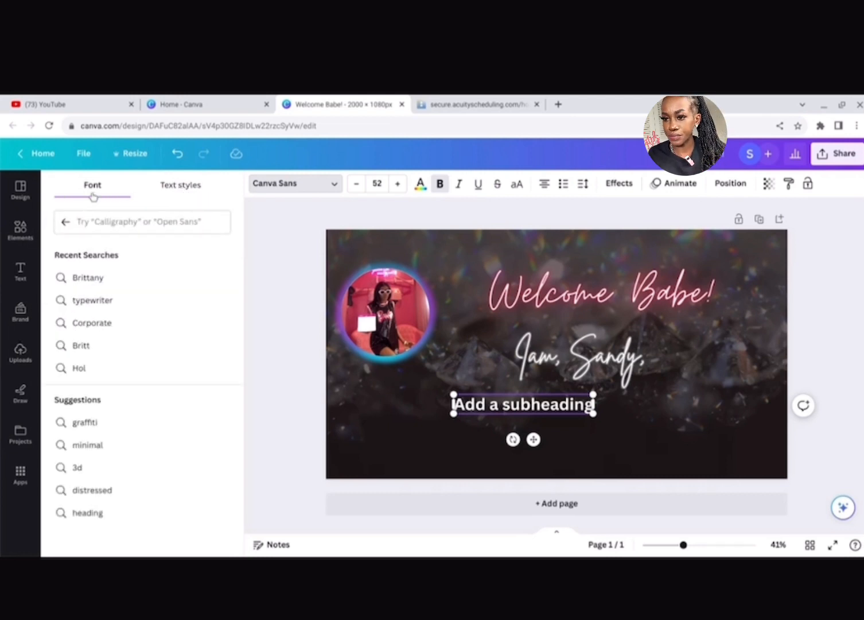
{"action": "left_click", "coordinate": [64, 222]}
{"action": "scroll", "coordinate": [143, 374], "scroll_direction": "down", "scroll_amount": 2}
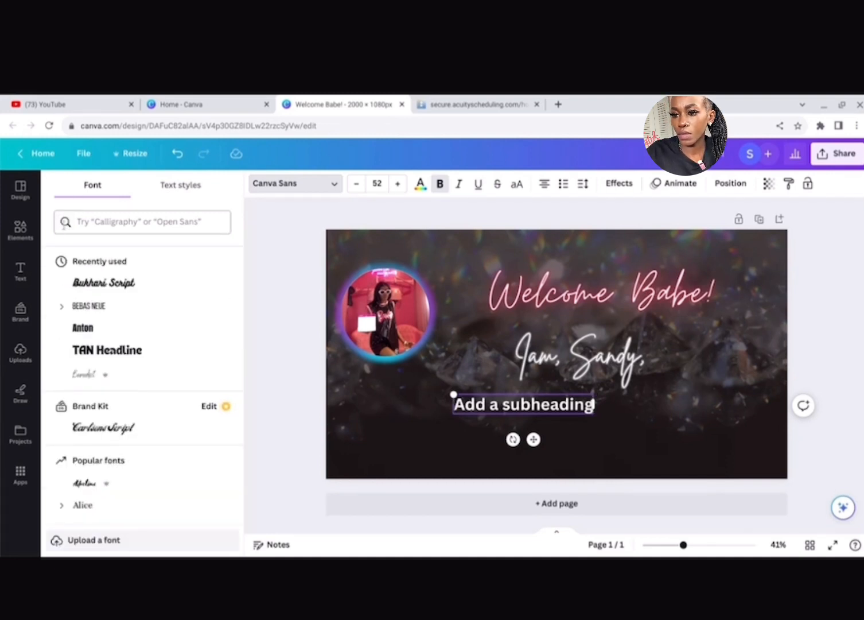
{"action": "scroll", "coordinate": [143, 373], "scroll_direction": "down", "scroll_amount": 15}
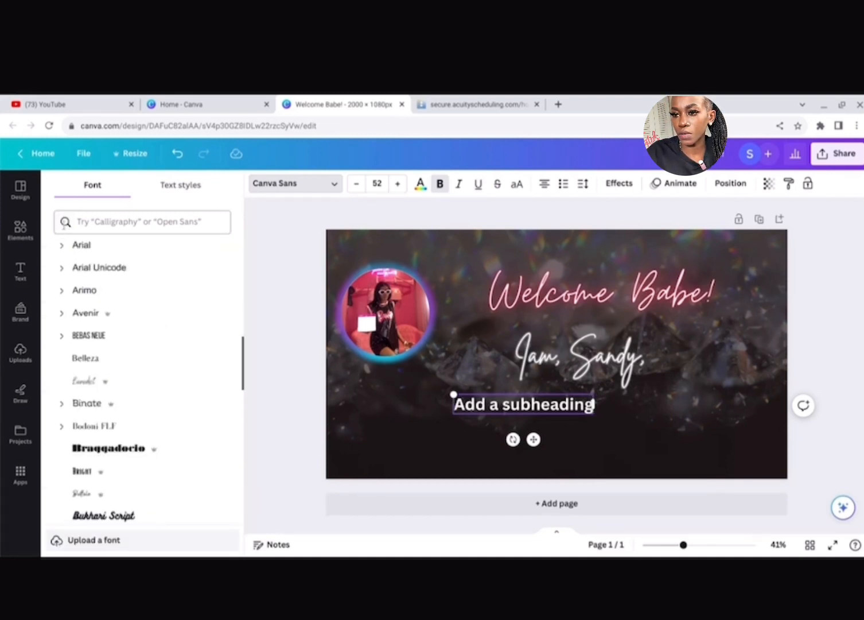
{"action": "scroll", "coordinate": [144, 373], "scroll_direction": "down", "scroll_amount": 1}
{"action": "left_click", "coordinate": [82, 241]}
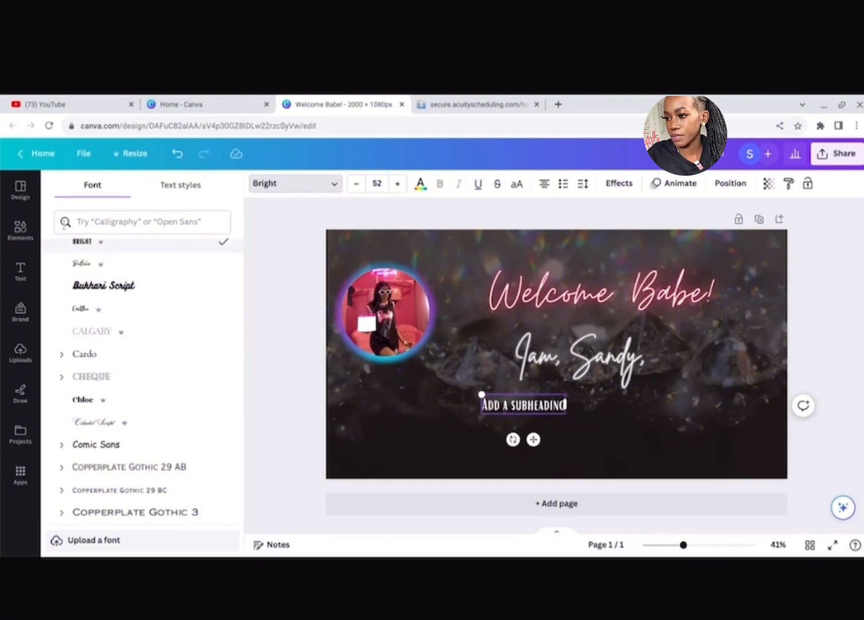
Step: Replace the subheading placeholder with "Iam A home based 2X Certied lash Artist"
{"action": "double_click", "coordinate": [523, 405]}
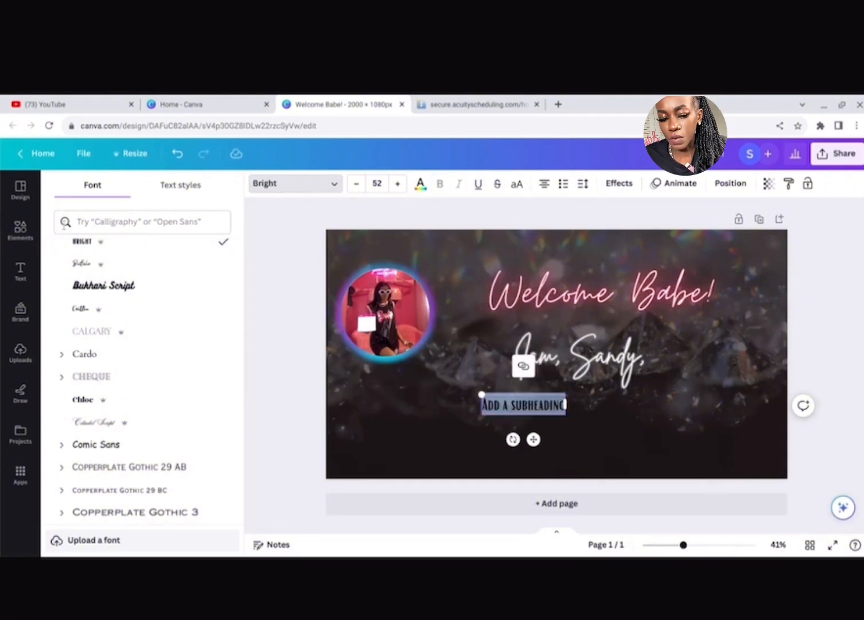
{"action": "type", "text": "IAM"}
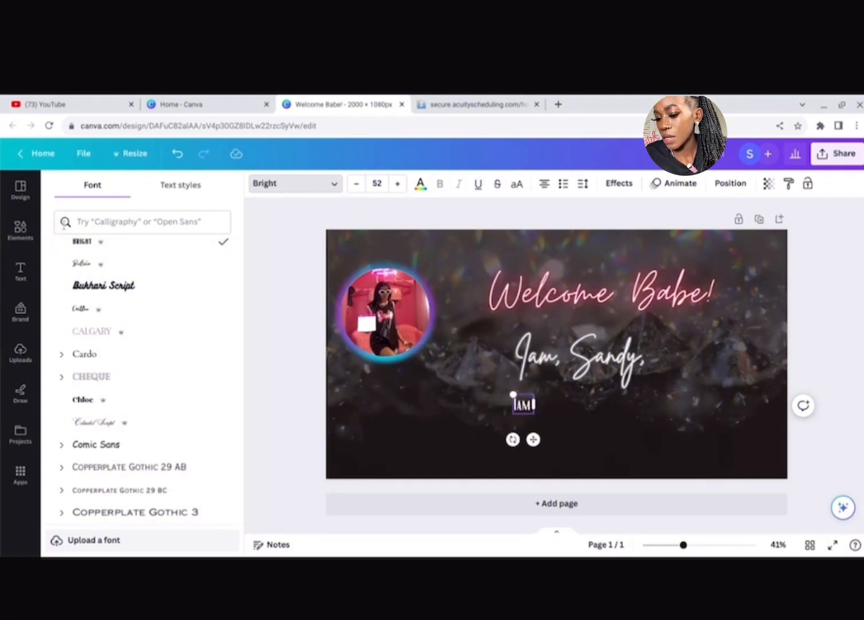
{"action": "type", "text": " A HOME BA"}
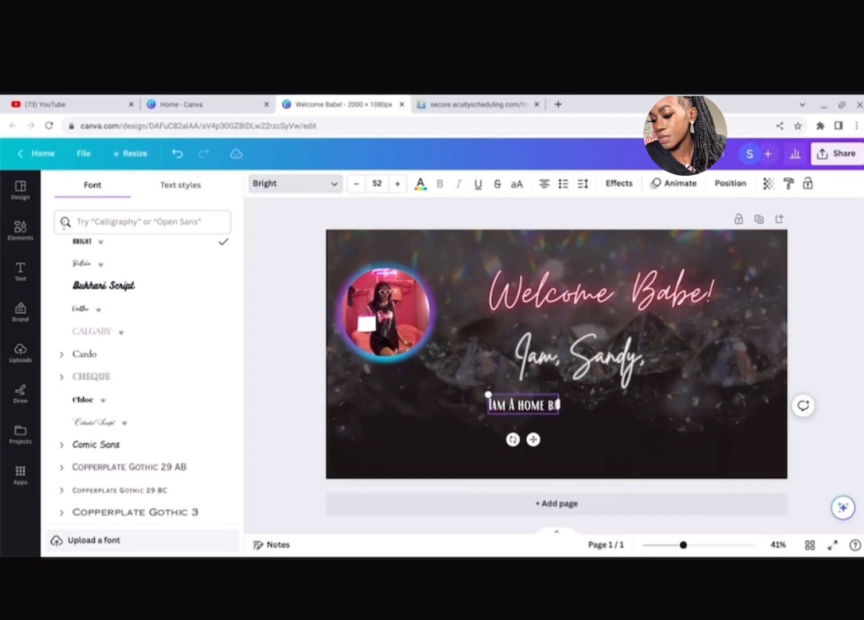
{"action": "type", "text": "SED 2X"}
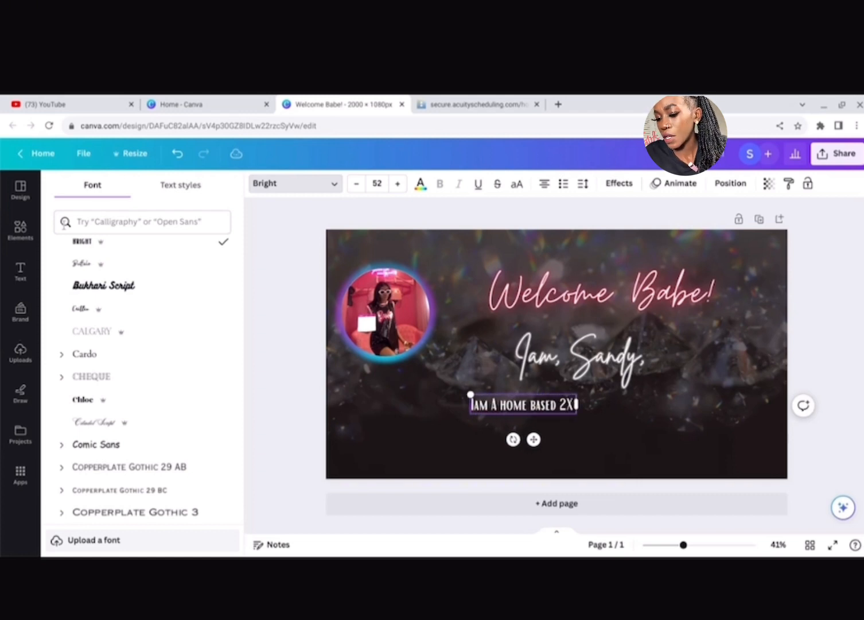
{"action": "type", "text": " CERTIED"}
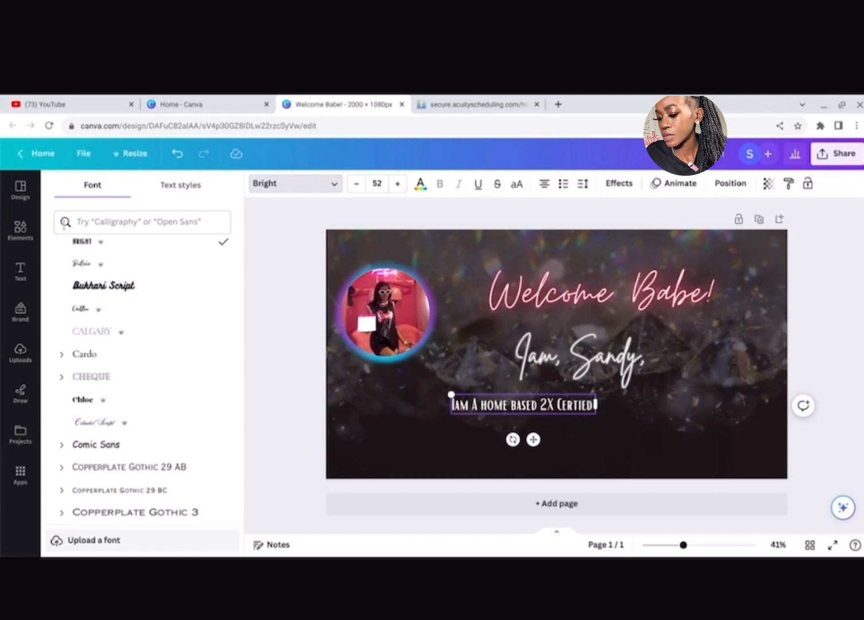
{"action": "type", "text": " LASH"}
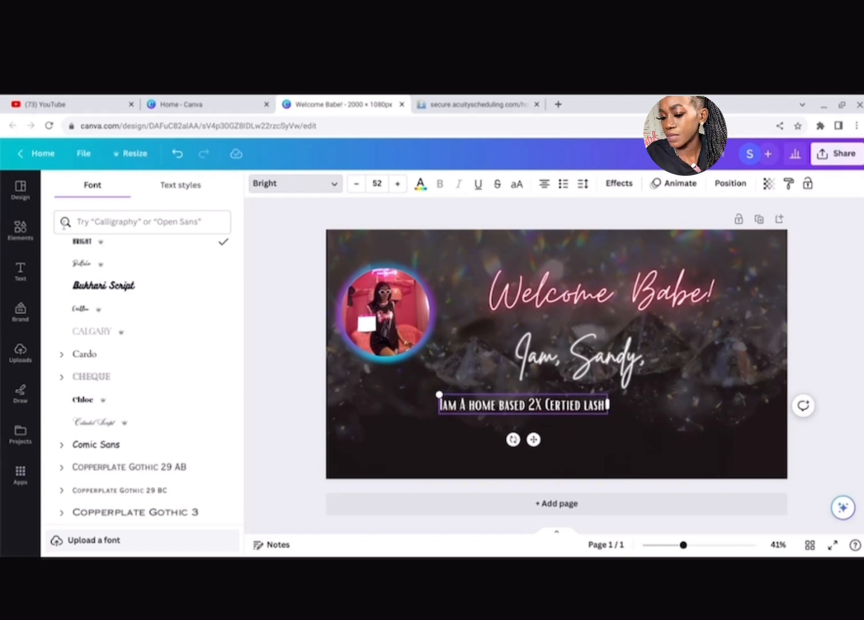
{"action": "type", "text": " Artist"}
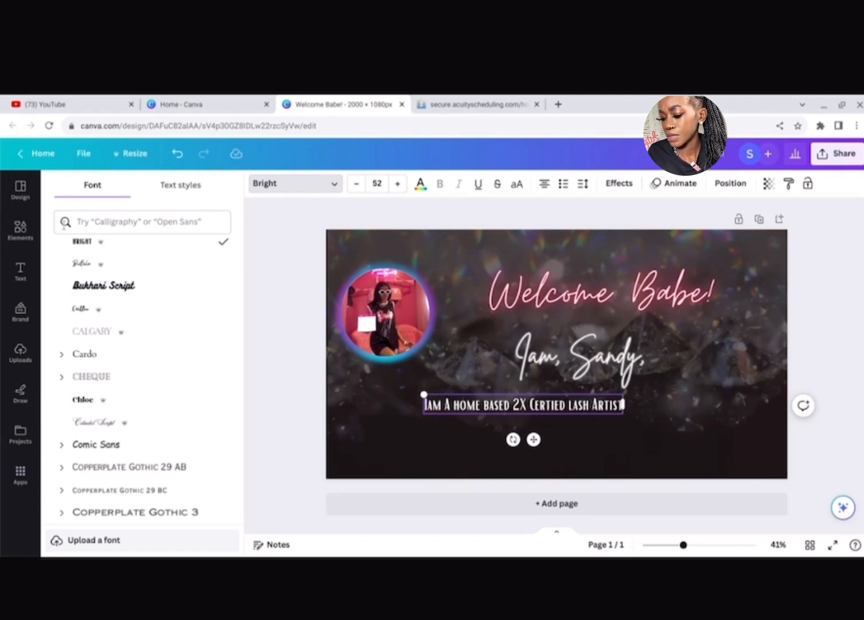
Step: Add a second line to the subheading reading "I Also teach classes every month."
{"action": "key", "text": "Return"}
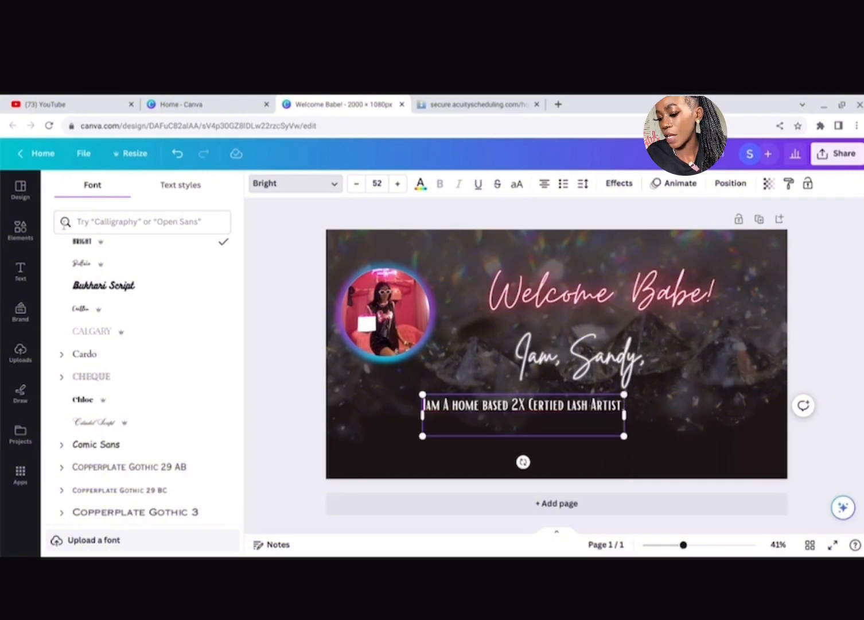
{"action": "type", "text": "Ia"}
{"action": "key", "text": "BackSpace"}
{"action": "key", "text": "BackSpace"}
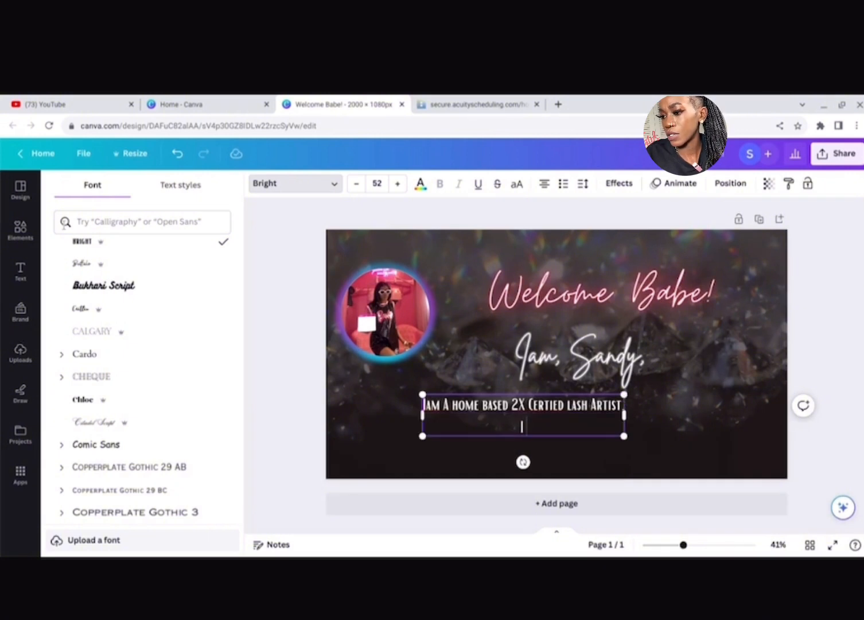
{"action": "type", "text": "I Also"}
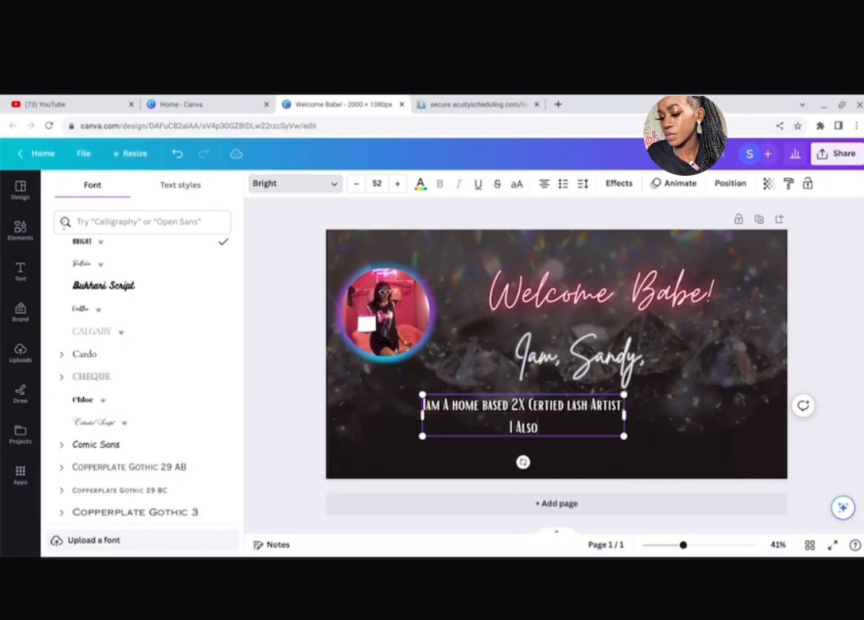
{"action": "type", "text": " teah classes"}
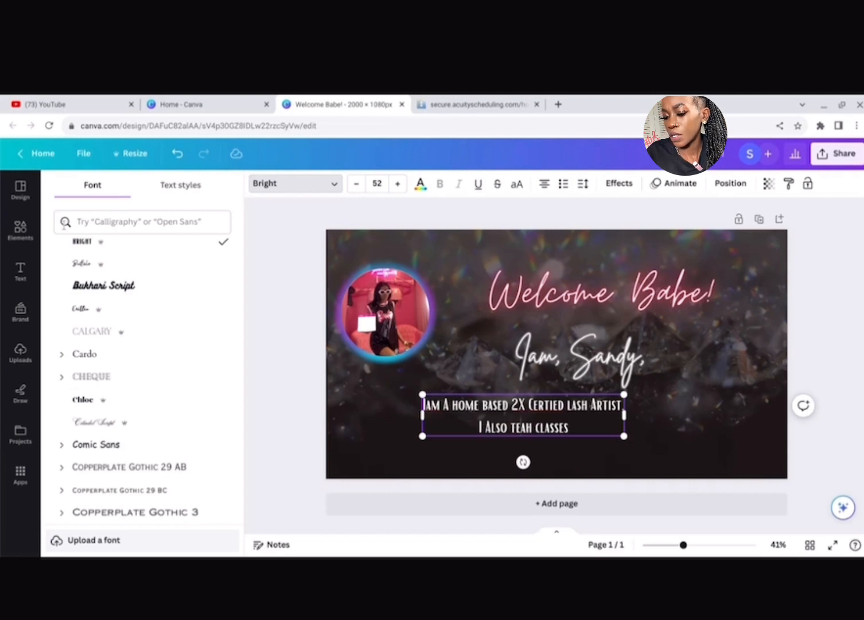
{"action": "double_click", "coordinate": [521, 427]}
{"action": "type", "text": "teach"}
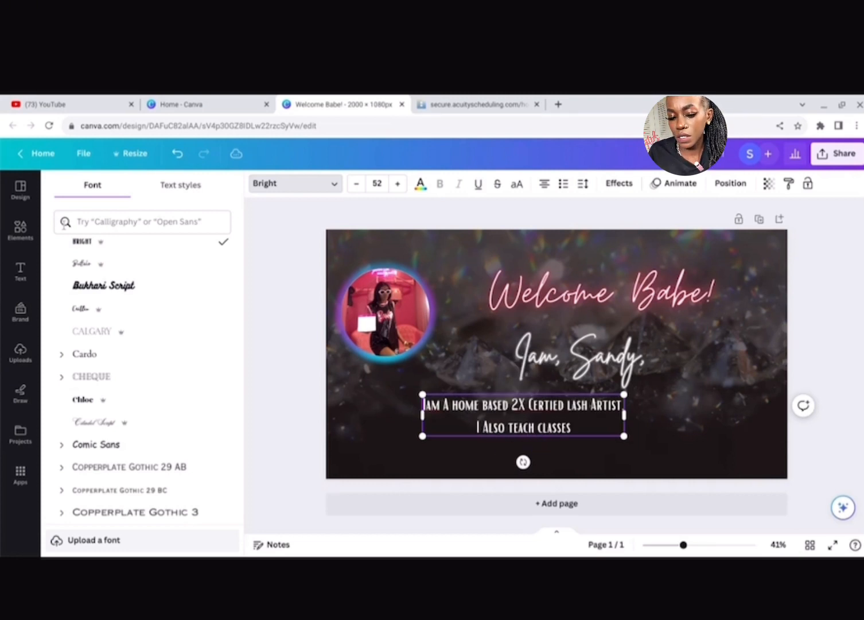
{"action": "left_click", "coordinate": [570, 428]}
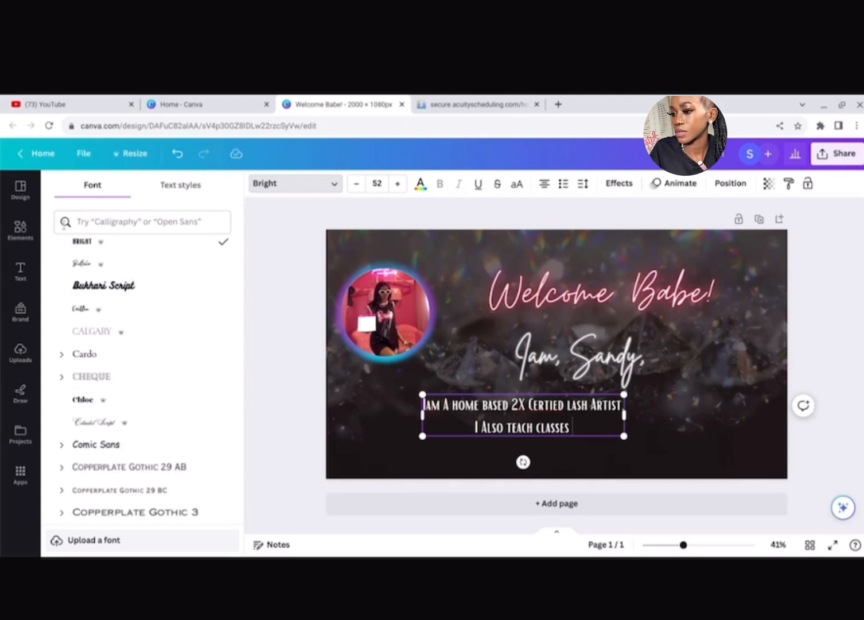
{"action": "type", "text": "every month"}
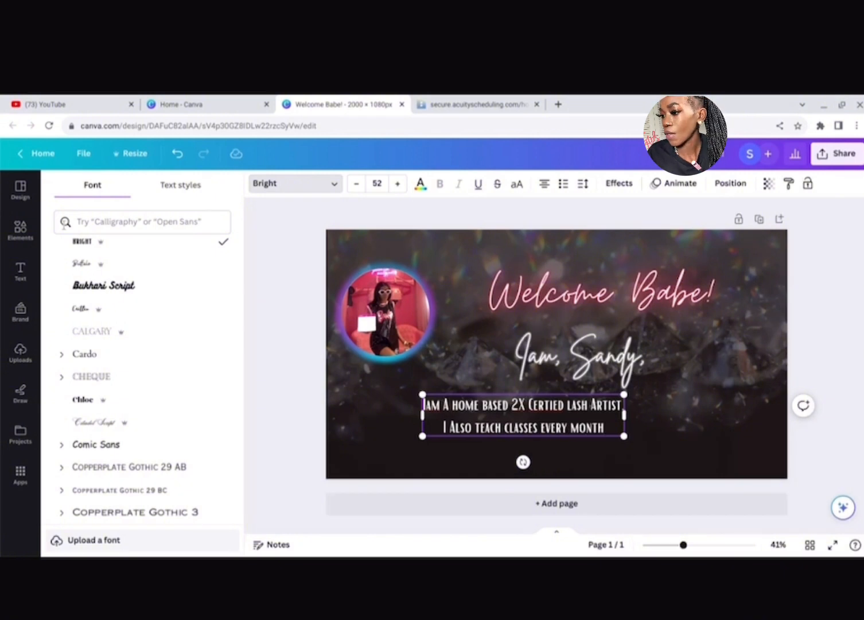
{"action": "type", "text": "."}
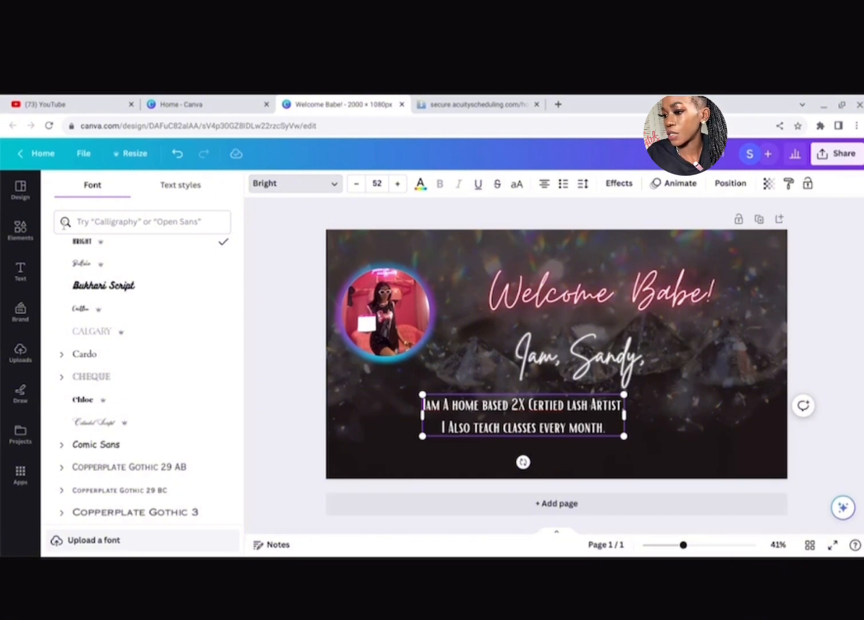
Step: Enlarge the lash artist description to font size 57.3 and change "Certied" to "Certifed"
{"action": "left_click_drag", "start_coordinate": [624, 436], "coordinate": [645, 440]}
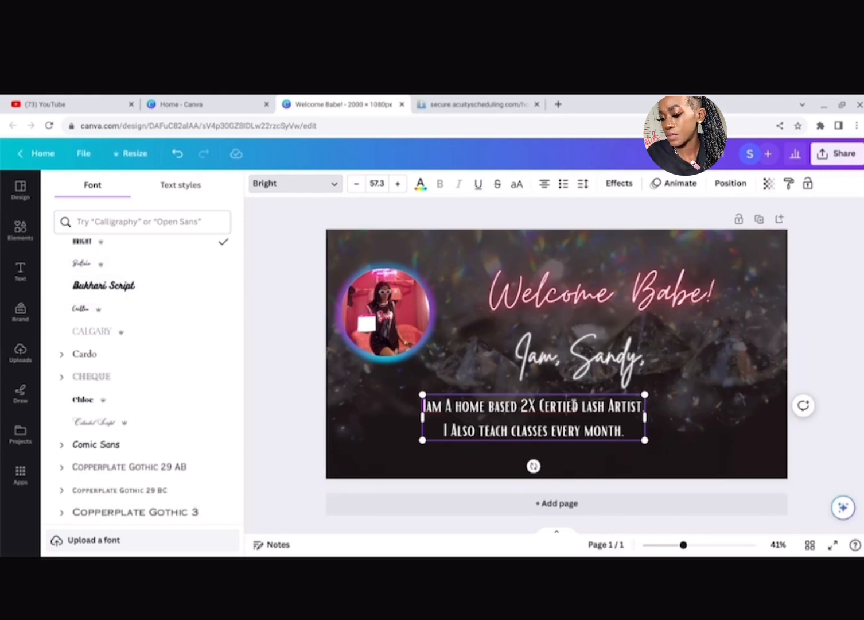
{"action": "left_click", "coordinate": [574, 404]}
{"action": "key", "text": "BackSpace"}
{"action": "key", "text": "BackSpace"}
{"action": "type", "text": "tif"}
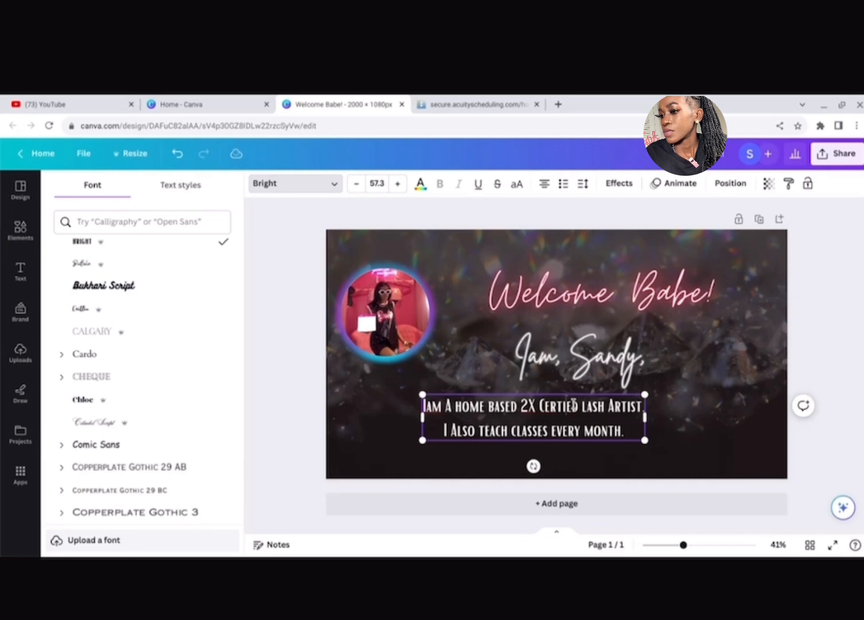
{"action": "left_click", "coordinate": [574, 404]}
{"action": "double_click", "coordinate": [574, 404]}
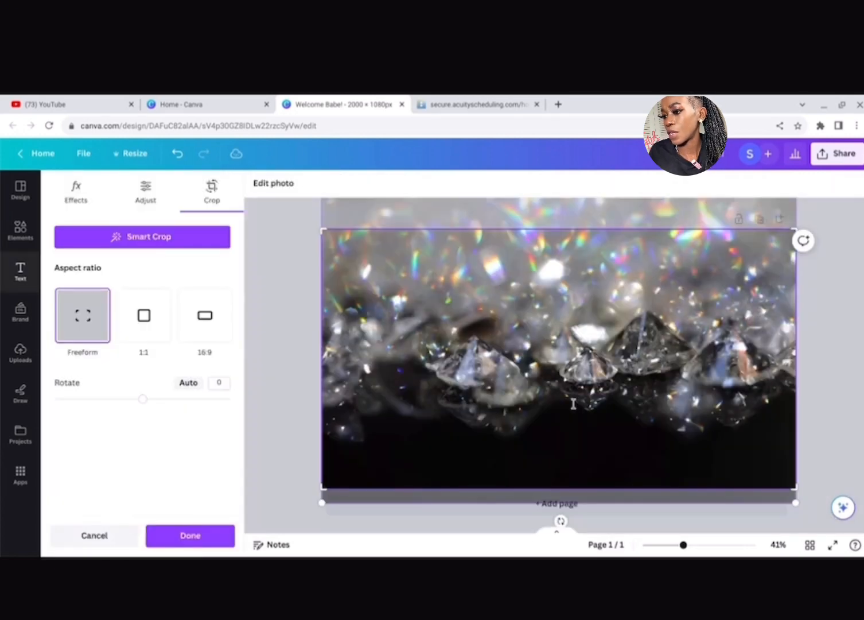
{"action": "key", "text": "Escape"}
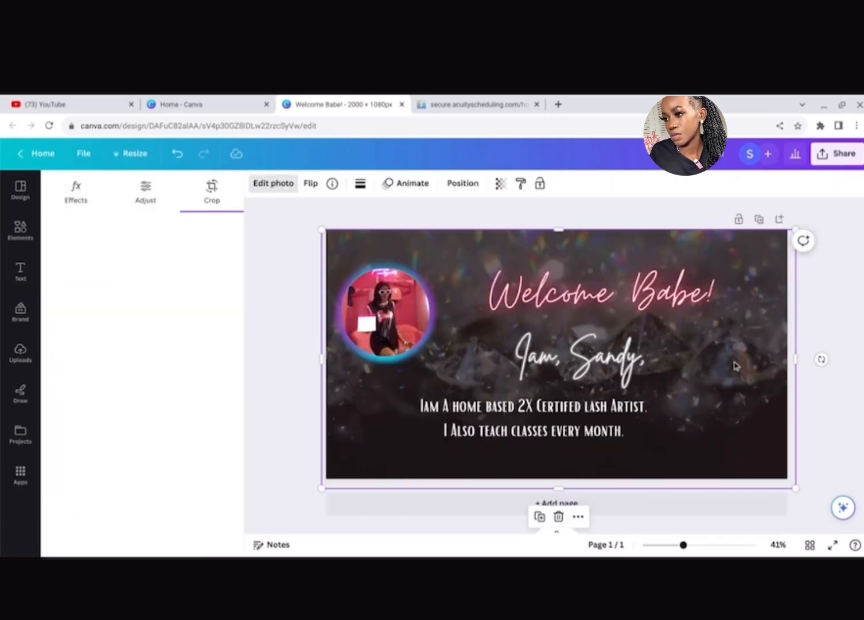
Step: Add a new subheading text box reading "PLEASE READ FULL SITE BELOW"
{"action": "left_click", "coordinate": [23, 228]}
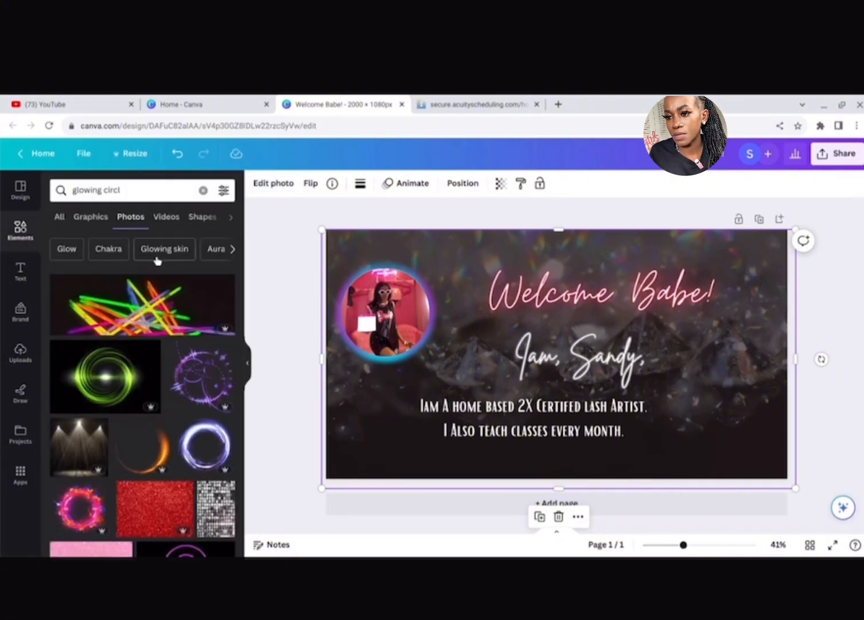
{"action": "left_click", "coordinate": [27, 271]}
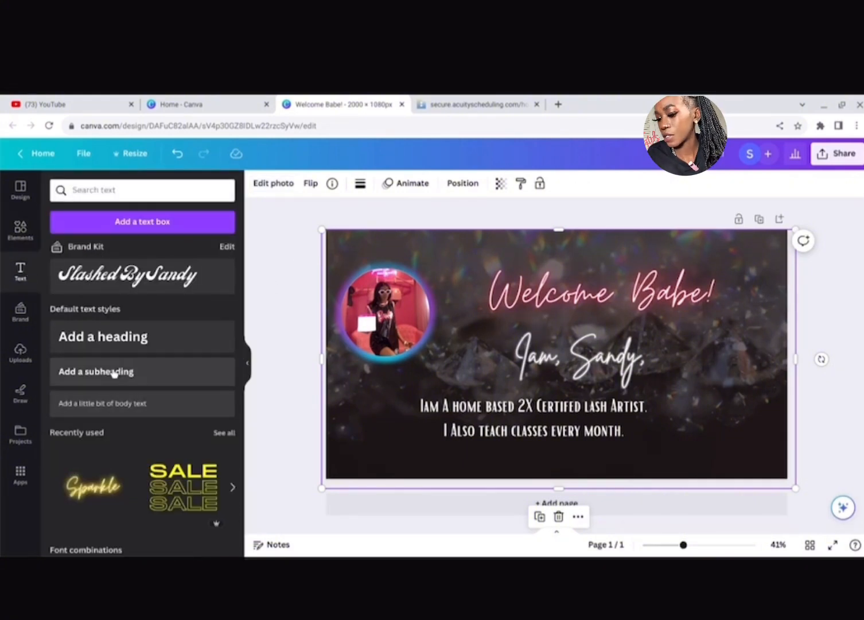
{"action": "left_click", "coordinate": [114, 372]}
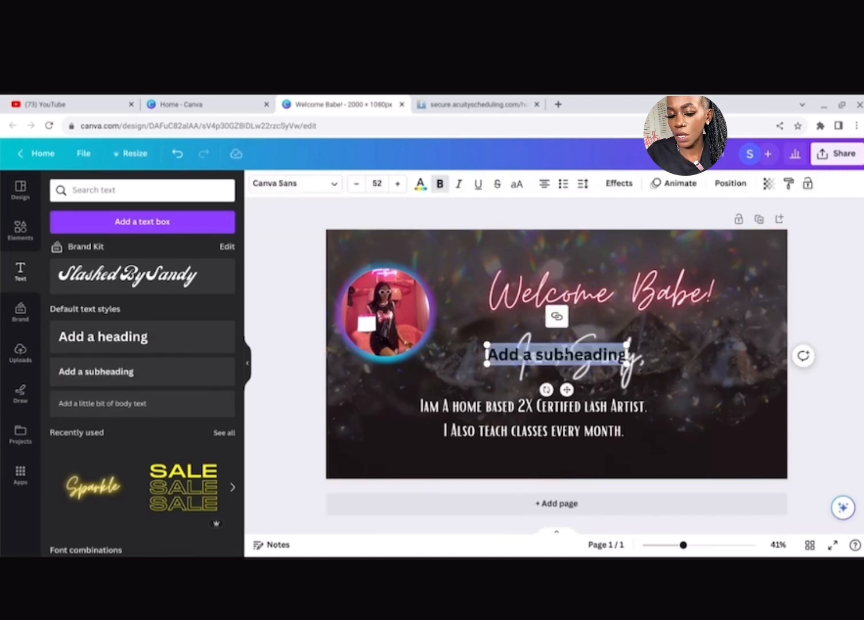
{"action": "type", "text": "PLEASE R"}
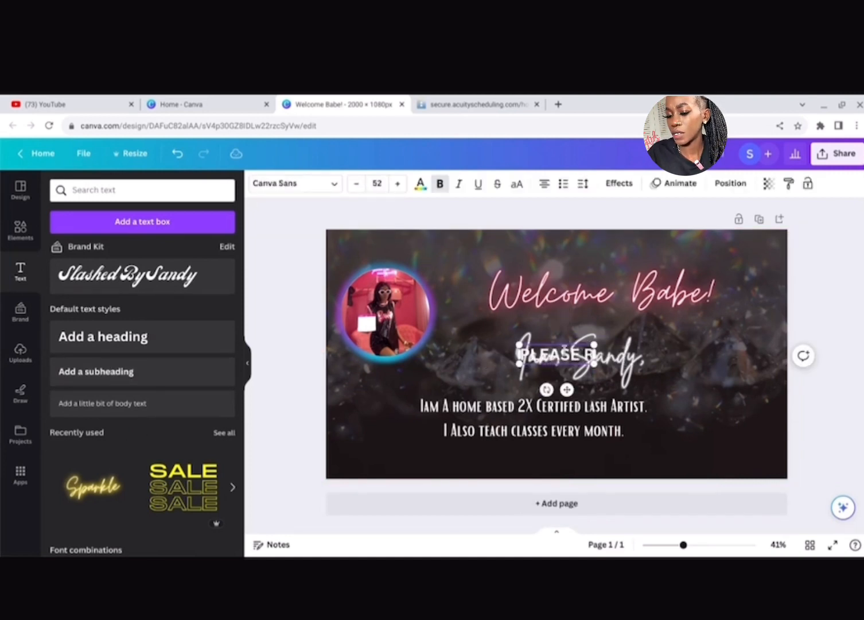
{"action": "type", "text": "EAD FULLY"}
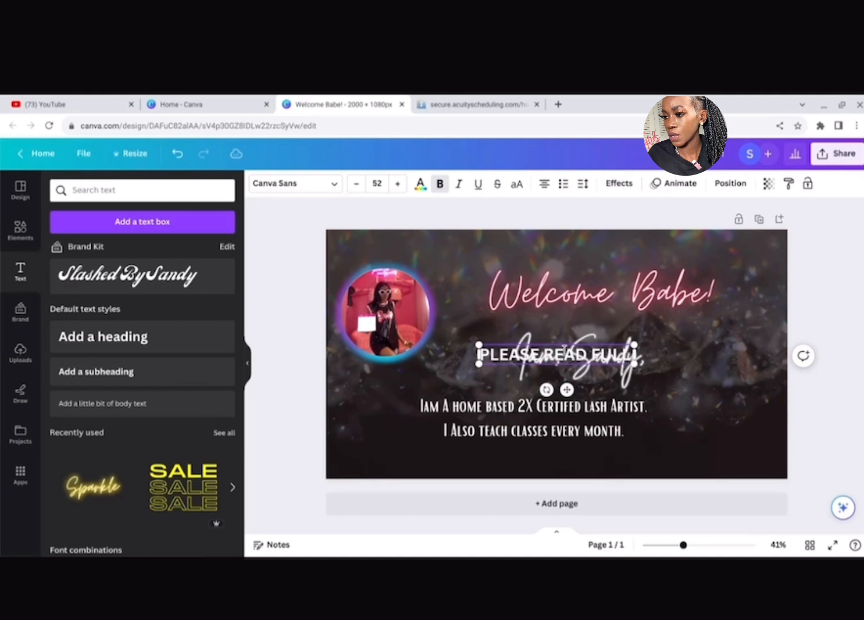
{"action": "type", "text": "!ITE BELOW"}
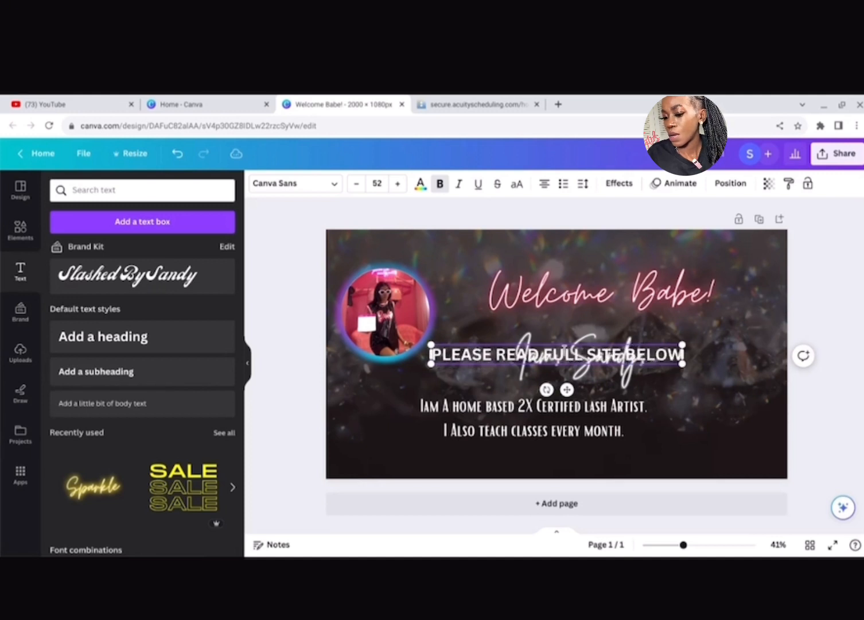
Step: Extend the new subheading with ", PRIOR TO BOOKING." in capitals and place it along the design's lower edge
{"action": "type", "text": " , Pl"}
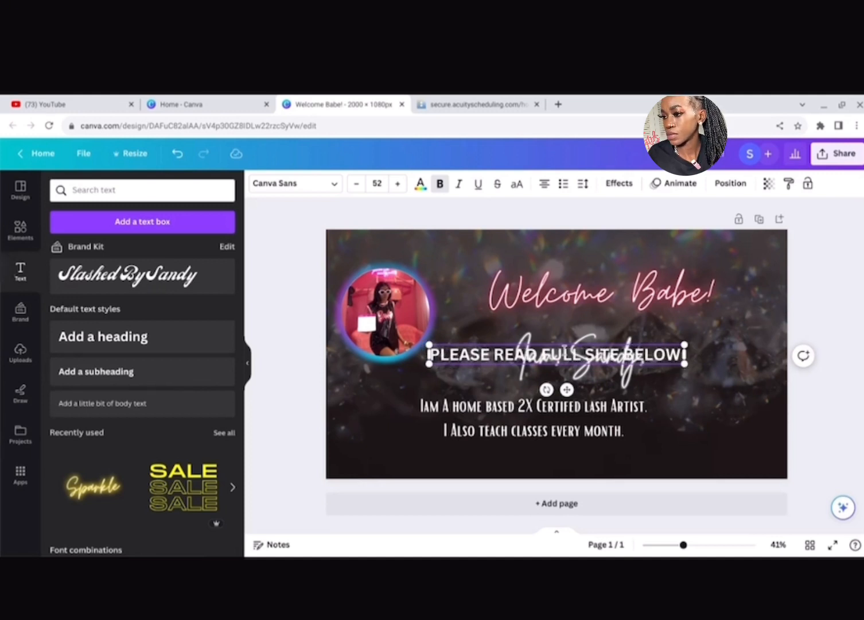
{"action": "type", "text": "ior t"}
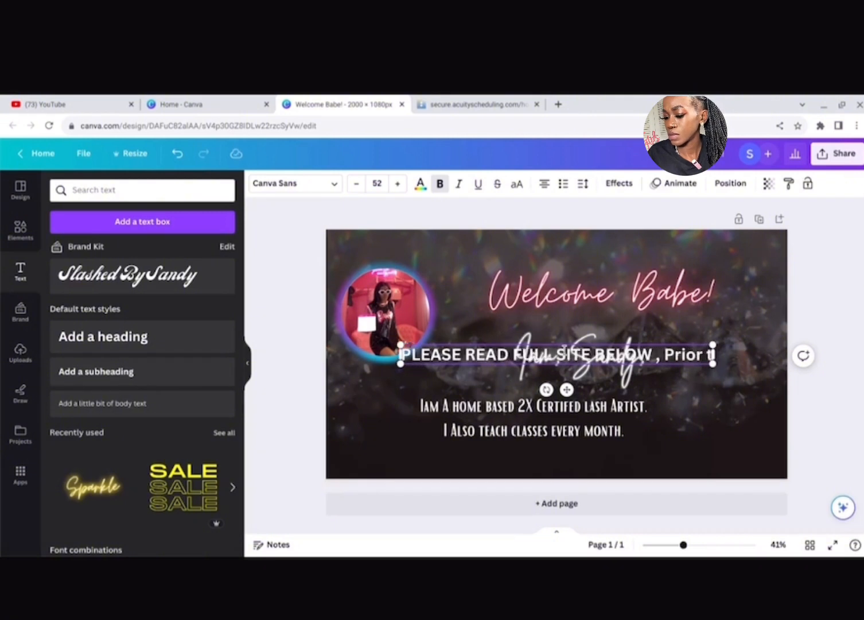
{"action": "key", "text": "BackSpace"}
{"action": "key", "text": "BackSpace"}
{"action": "key", "text": "BackSpace"}
{"action": "key", "text": "BackSpace"}
{"action": "key", "text": "BackSpace"}
{"action": "key", "text": "BackSpace"}
{"action": "type", "text": "R"}
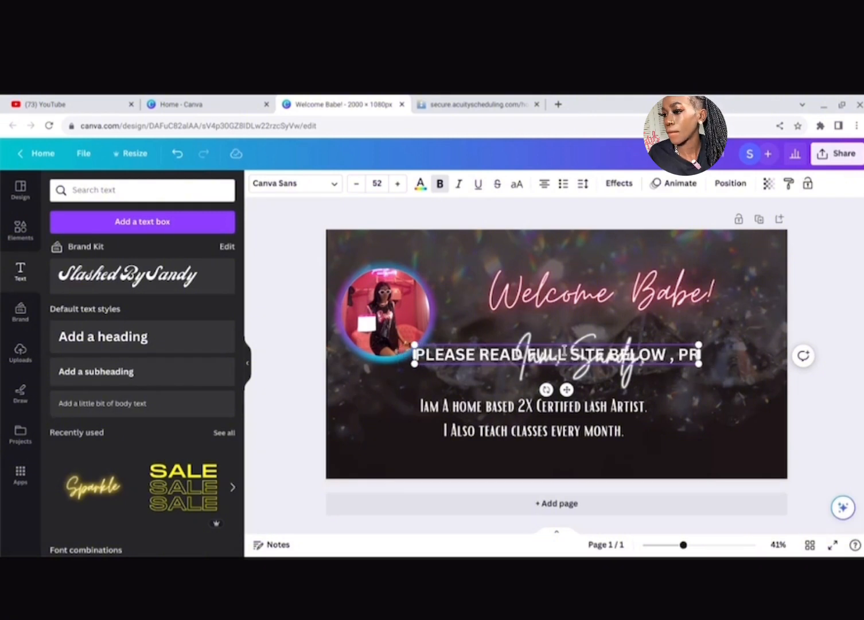
{"action": "type", "text": "IOR TO BOOKIN"}
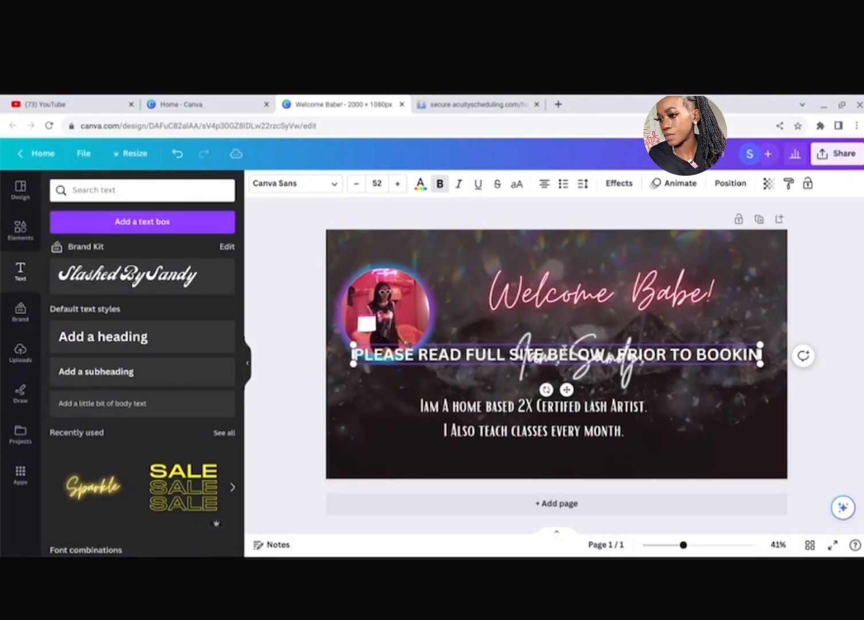
{"action": "type", "text": "G!"}
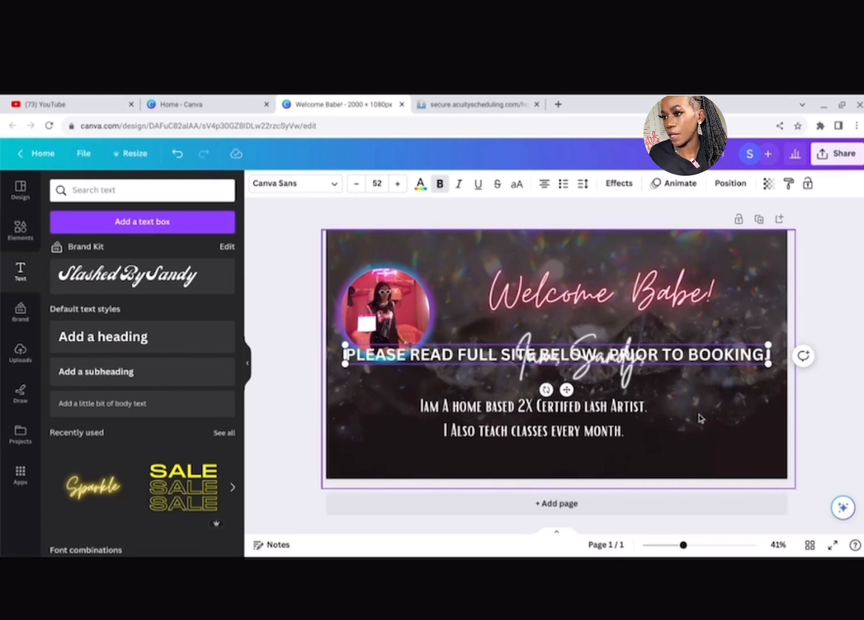
{"action": "left_click_drag", "start_coordinate": [566, 390], "coordinate": [571, 500]}
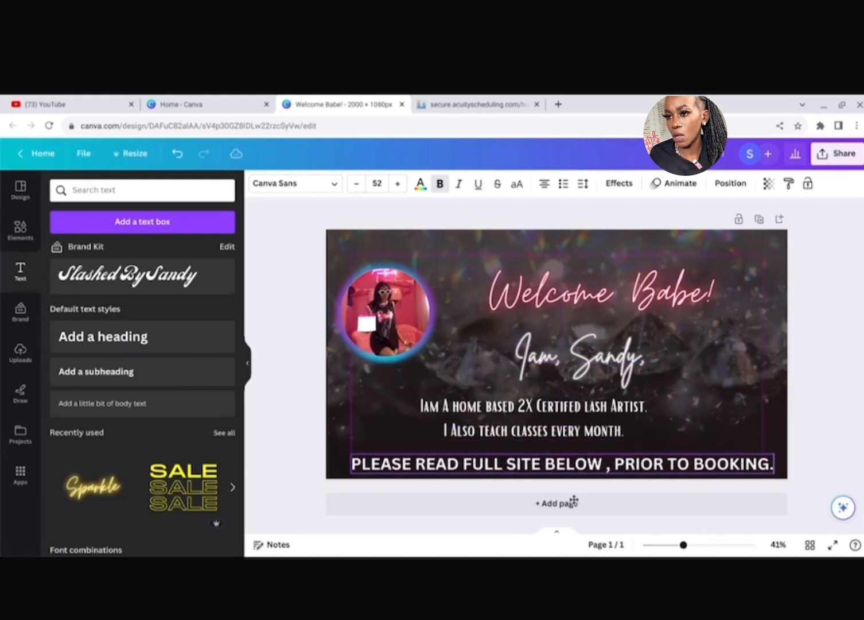
{"action": "left_click", "coordinate": [335, 187]}
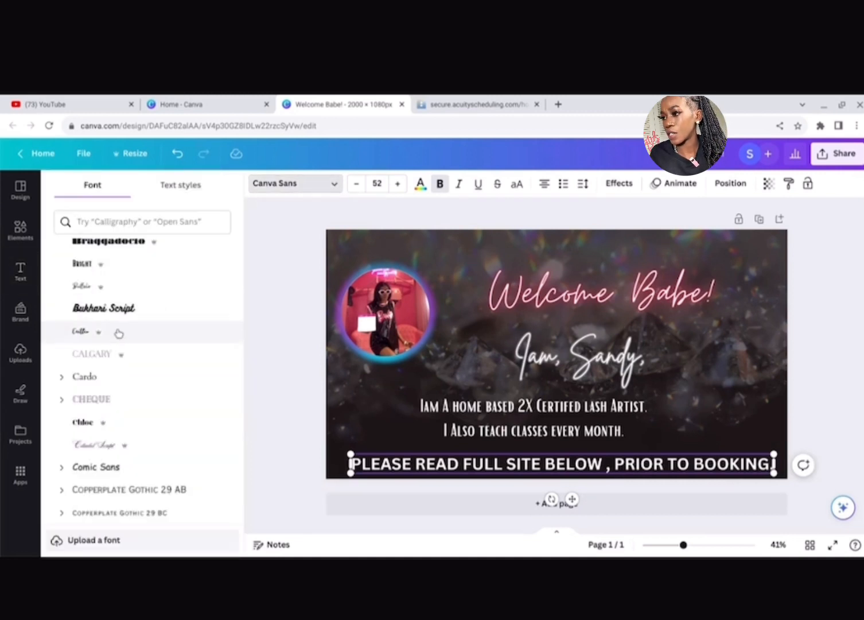
{"action": "scroll", "coordinate": [117, 332], "scroll_direction": "up", "scroll_amount": 2}
{"action": "scroll", "coordinate": [119, 333], "scroll_direction": "down", "scroll_amount": 1}
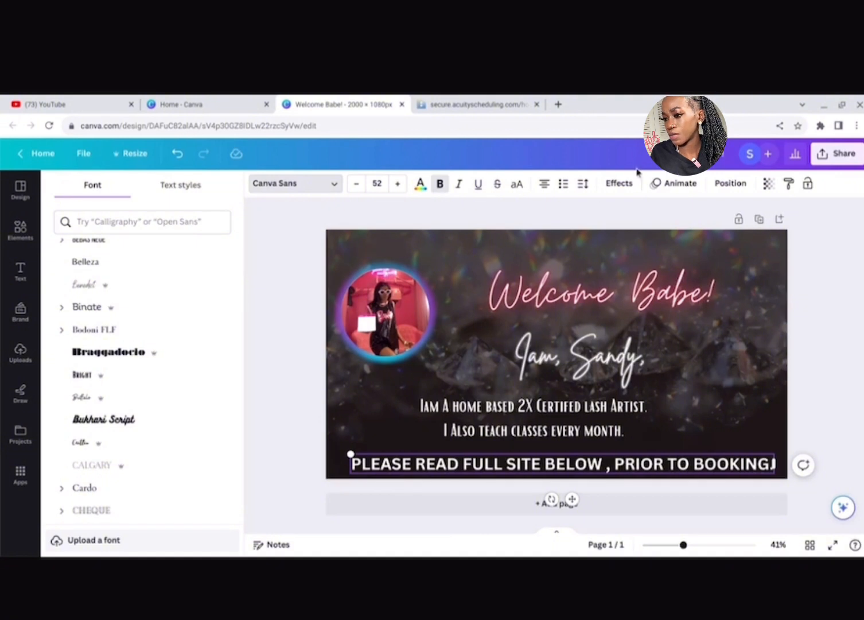
Step: Apply the Background text effect to the booking notice with white as the background color
{"action": "left_click", "coordinate": [620, 183]}
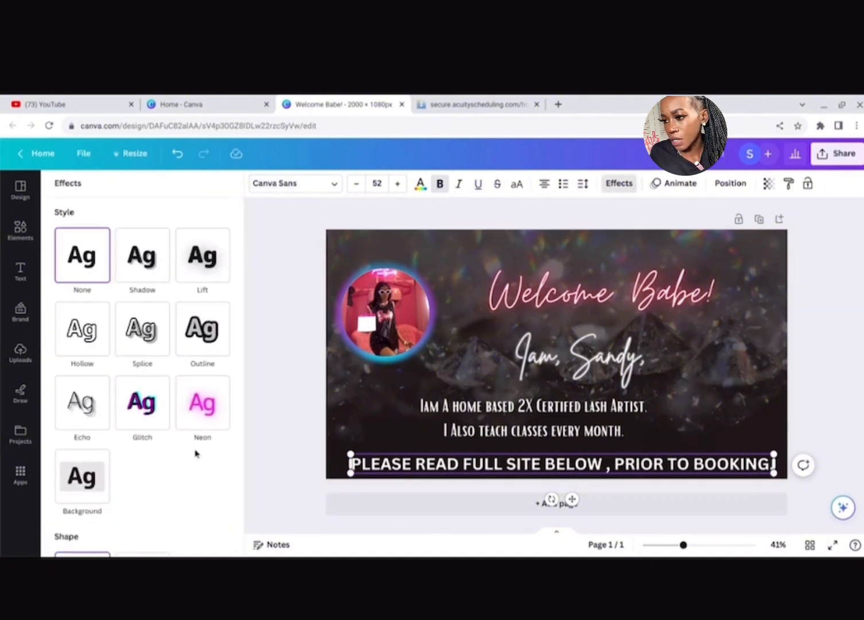
{"action": "left_click", "coordinate": [99, 482]}
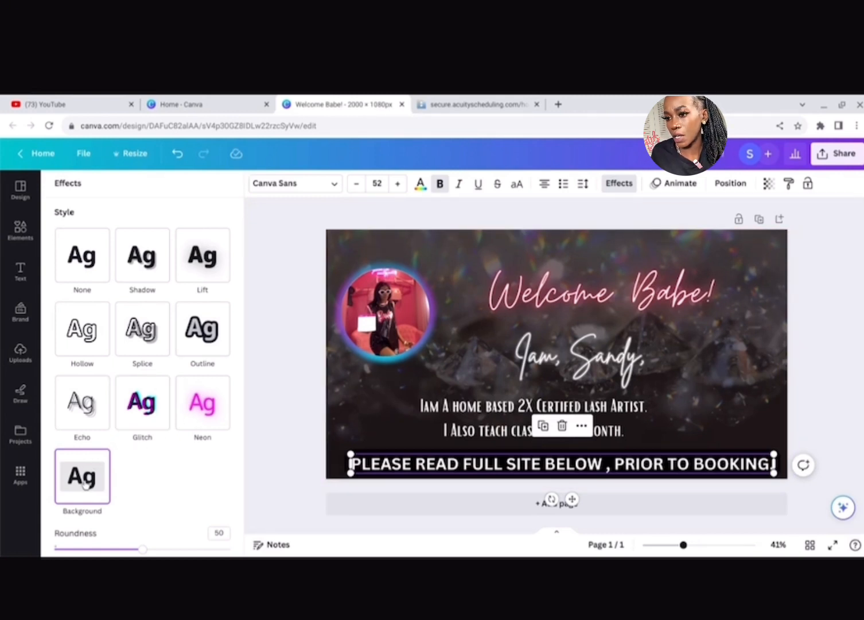
{"action": "scroll", "coordinate": [85, 484], "scroll_direction": "down", "scroll_amount": 2}
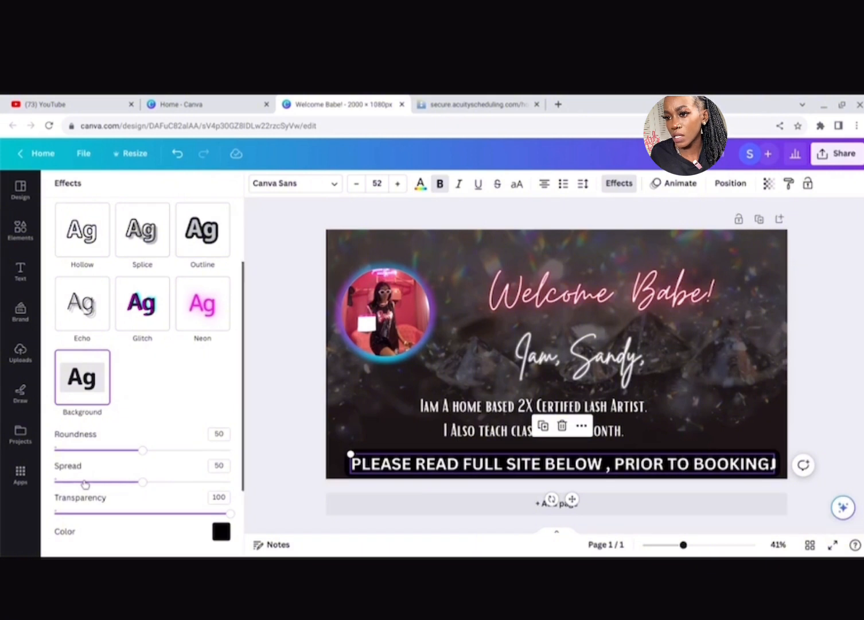
{"action": "scroll", "coordinate": [85, 485], "scroll_direction": "down", "scroll_amount": 1}
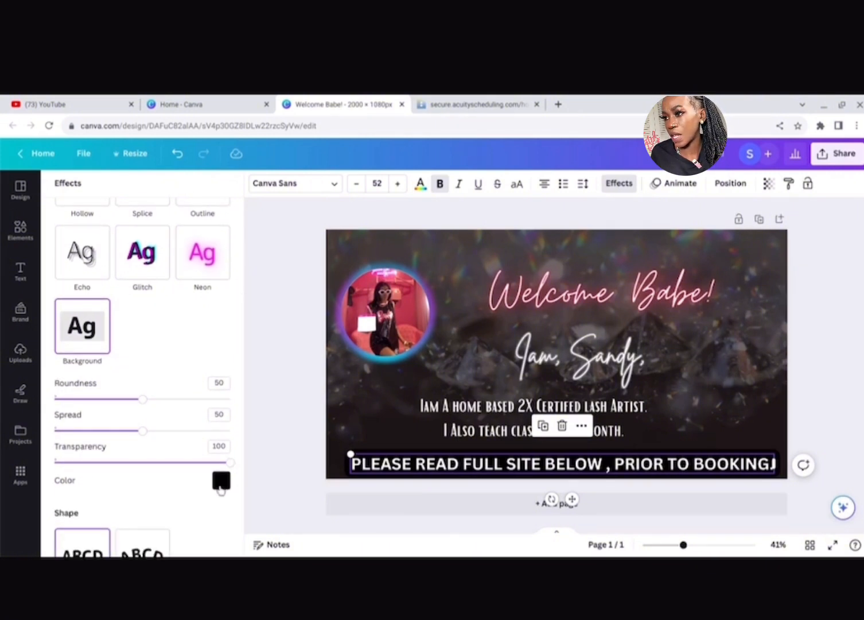
{"action": "left_click", "coordinate": [221, 482]}
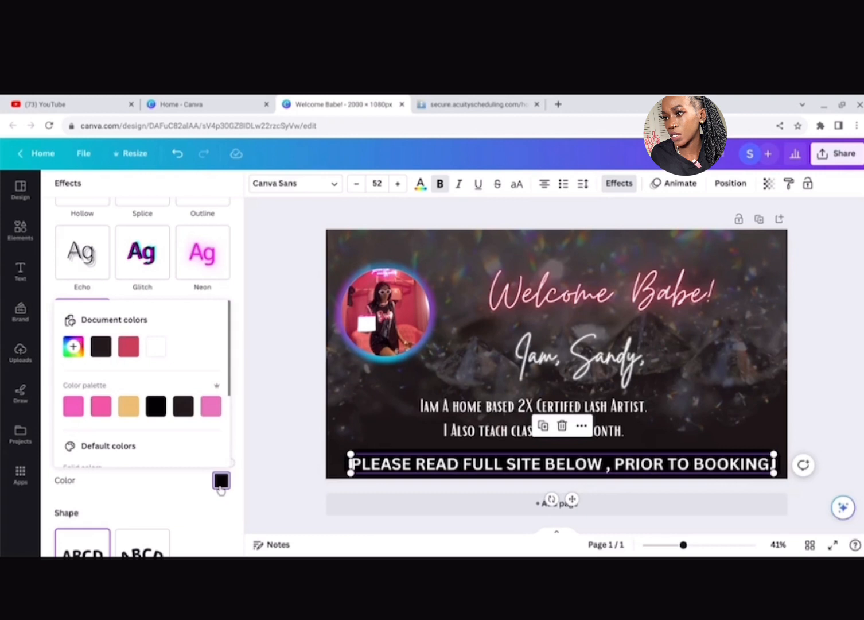
{"action": "left_click", "coordinate": [151, 355]}
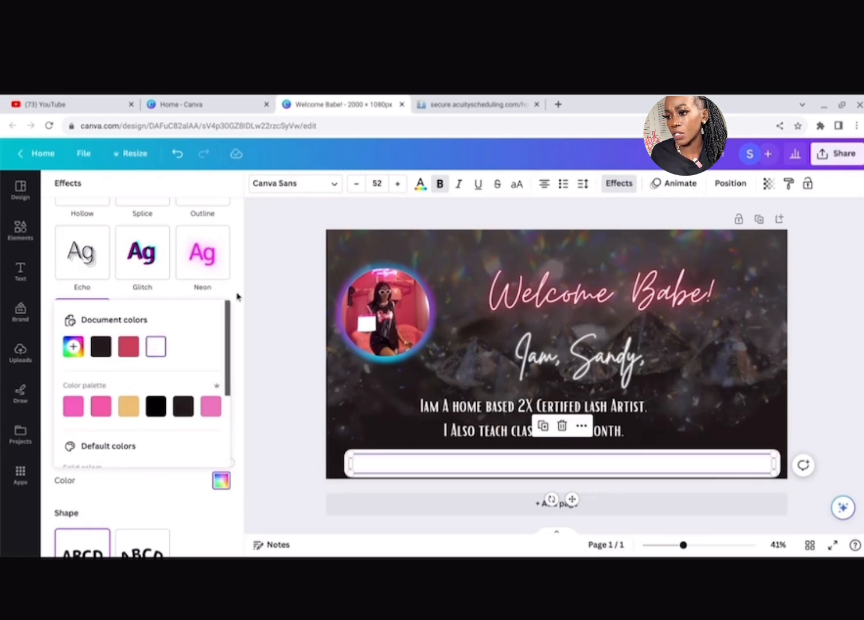
Step: Color the booking notice text with the second pink of the Brand Kit palette
{"action": "left_click", "coordinate": [422, 186]}
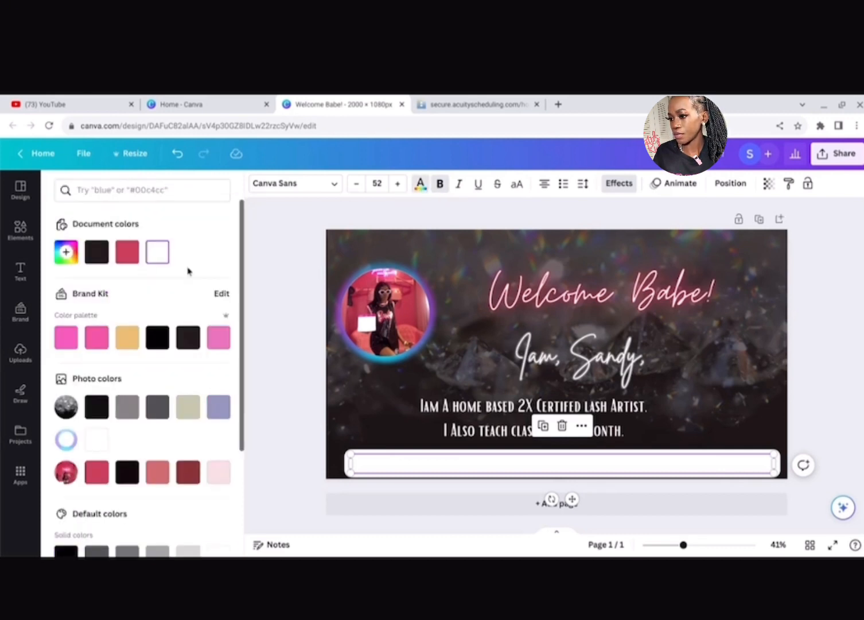
{"action": "left_click", "coordinate": [95, 346]}
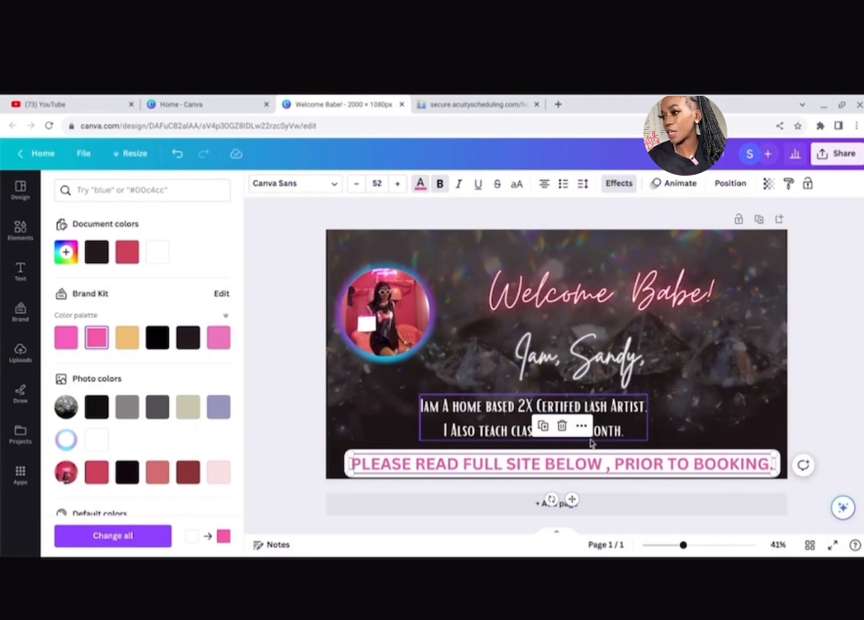
{"action": "key", "text": "Escape"}
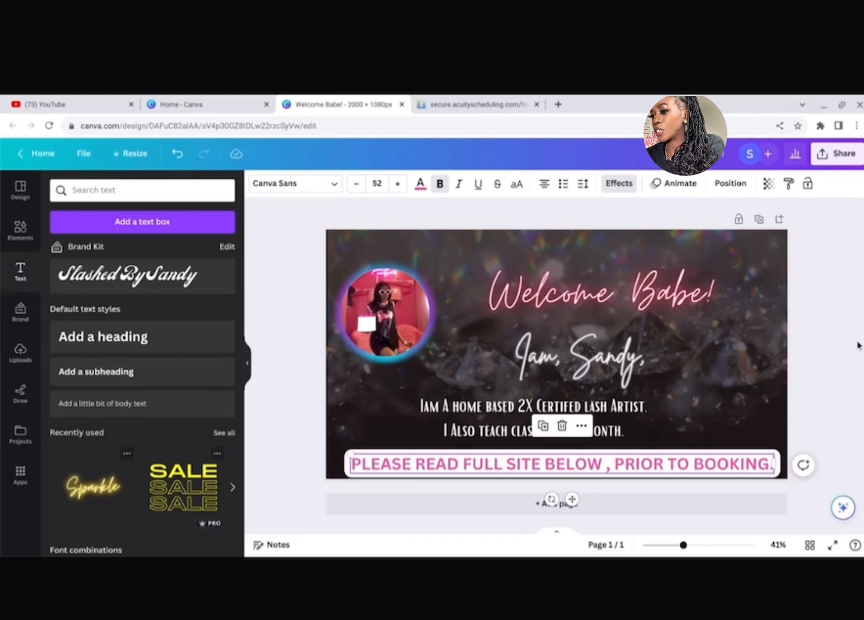
{"action": "key", "text": "ctrl+minus"}
{"action": "key", "text": "ctrl+minus"}
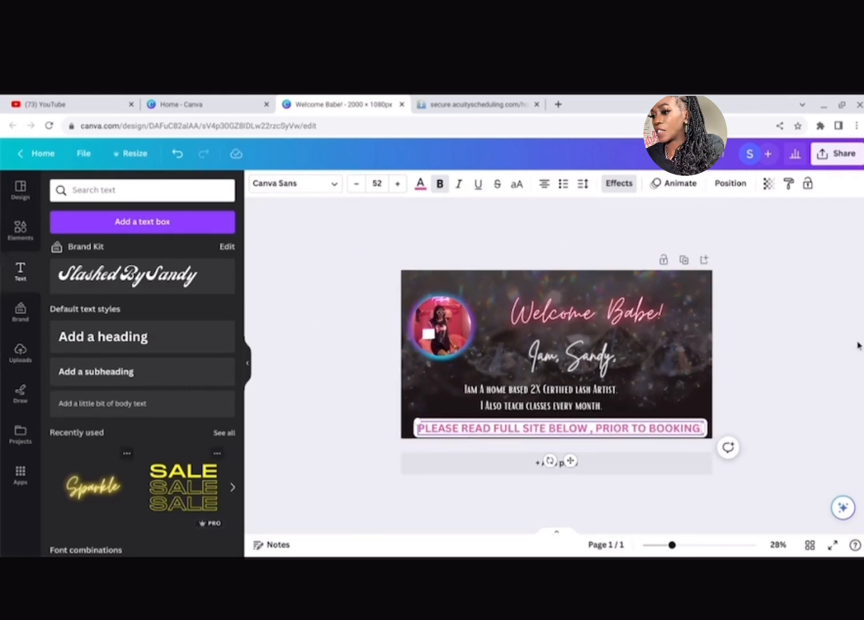
{"action": "key", "text": "ctrl+plus"}
{"action": "key", "text": "ctrl+plus"}
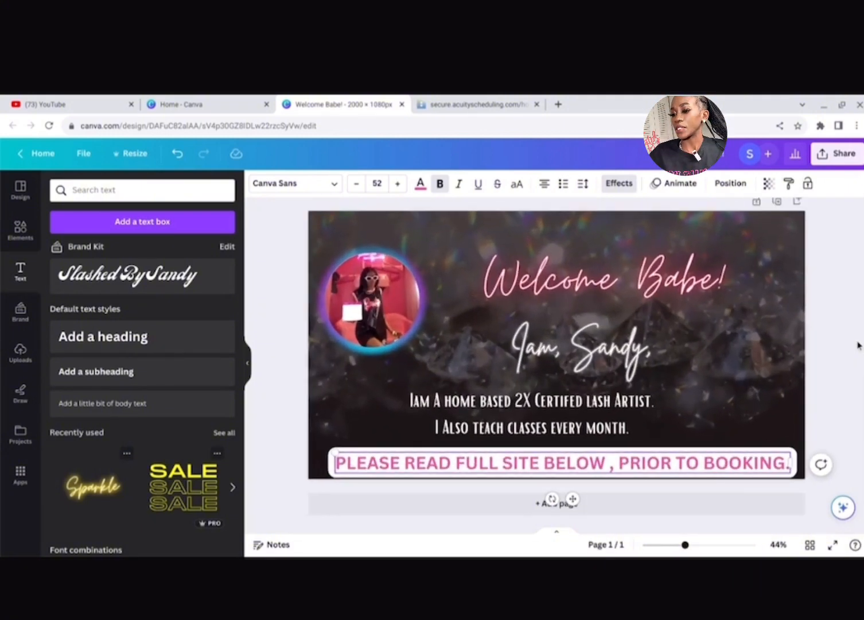
{"action": "scroll", "coordinate": [858, 343], "scroll_direction": "down", "scroll_amount": 3}
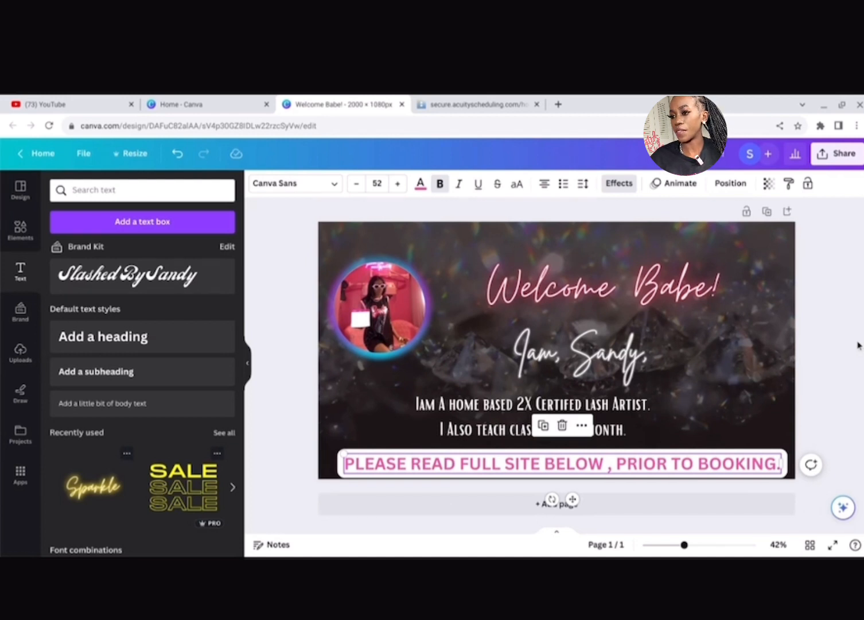
{"action": "key", "text": "Escape"}
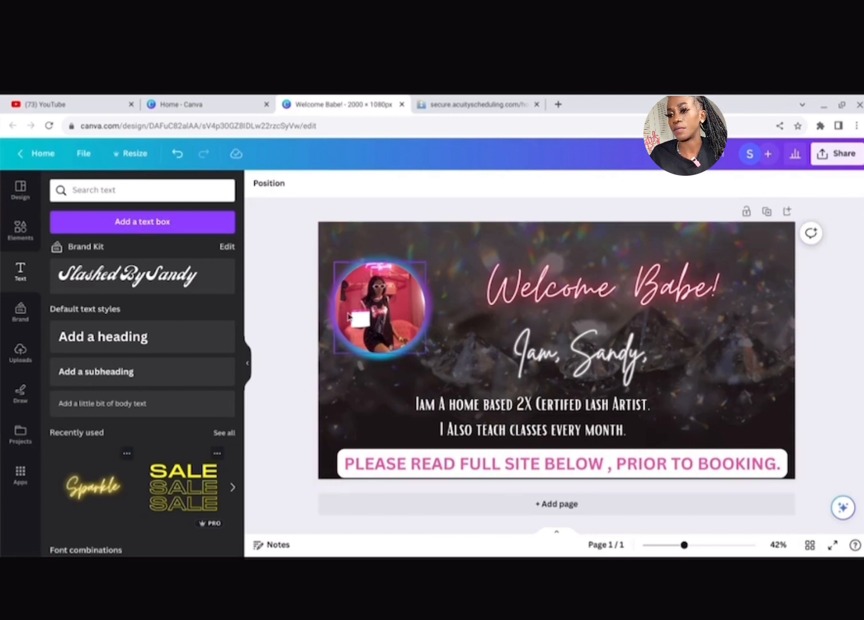
Step: Collapse the side panel and add a second, blank page below the welcome page
{"action": "left_click", "coordinate": [249, 372]}
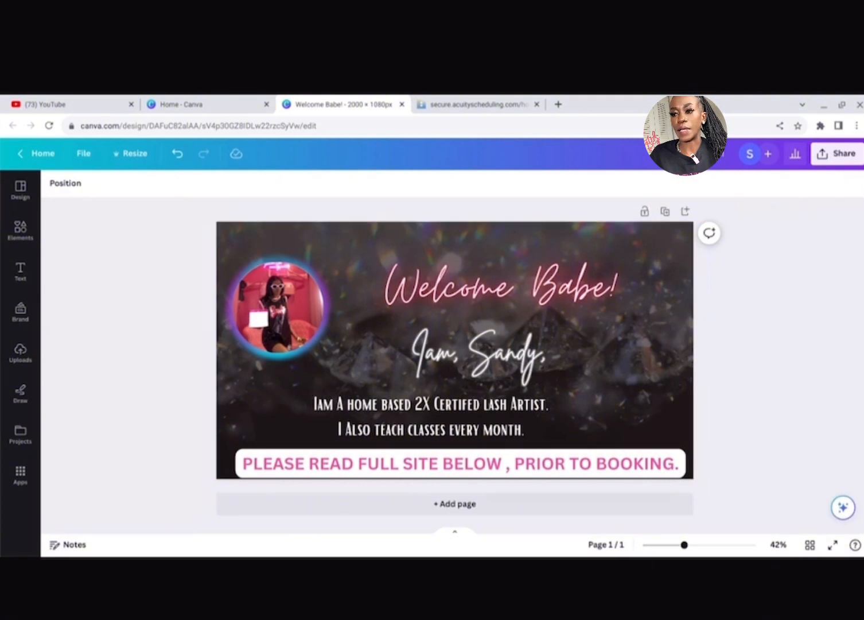
{"action": "left_click", "coordinate": [453, 505]}
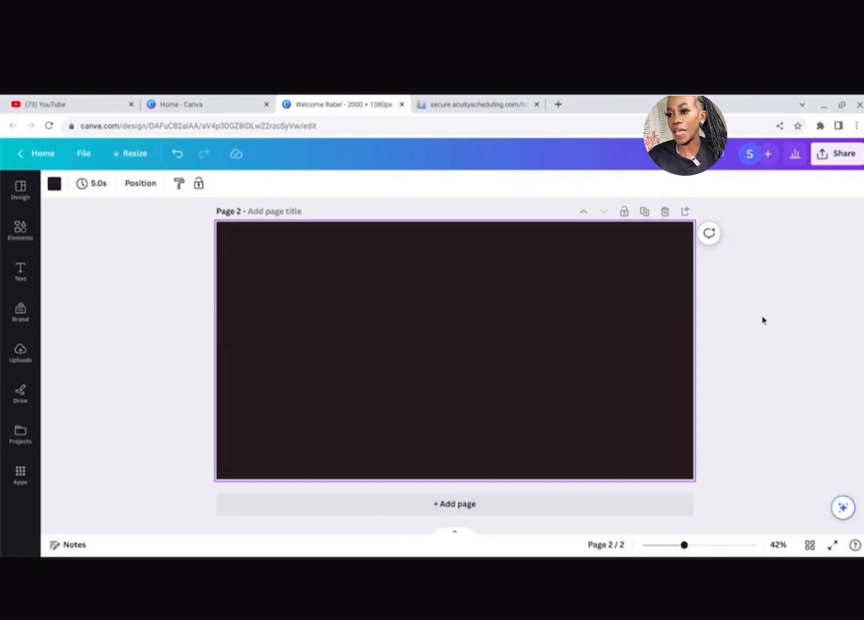
Step: Title the first page "welcome pg (pg1)"
{"action": "scroll", "coordinate": [762, 320], "scroll_direction": "up", "scroll_amount": 5}
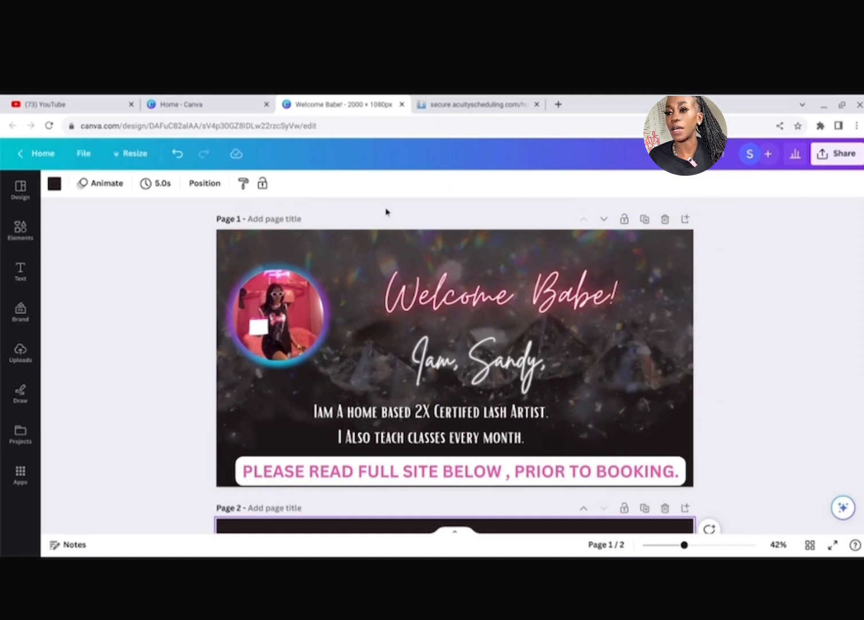
{"action": "left_click", "coordinate": [285, 218]}
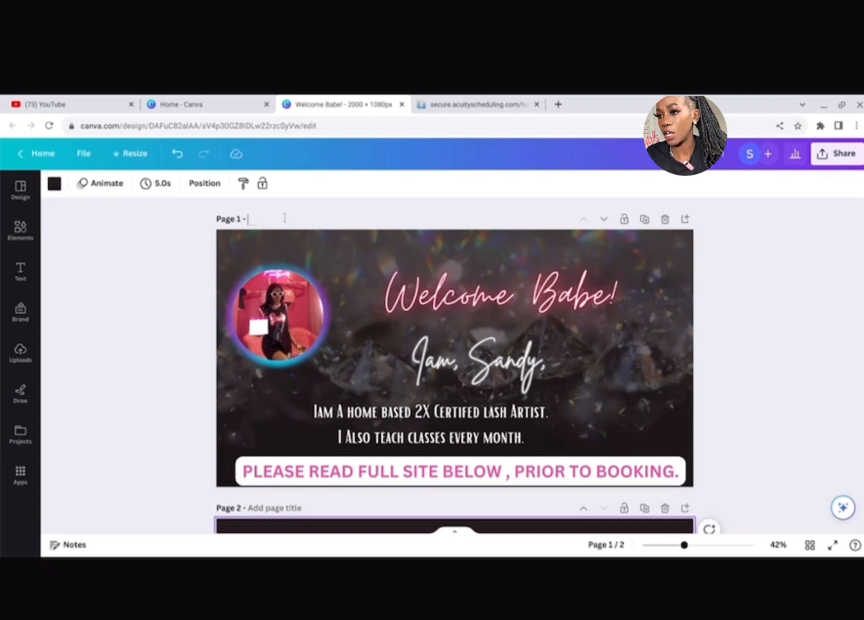
{"action": "type", "text": "weloc"}
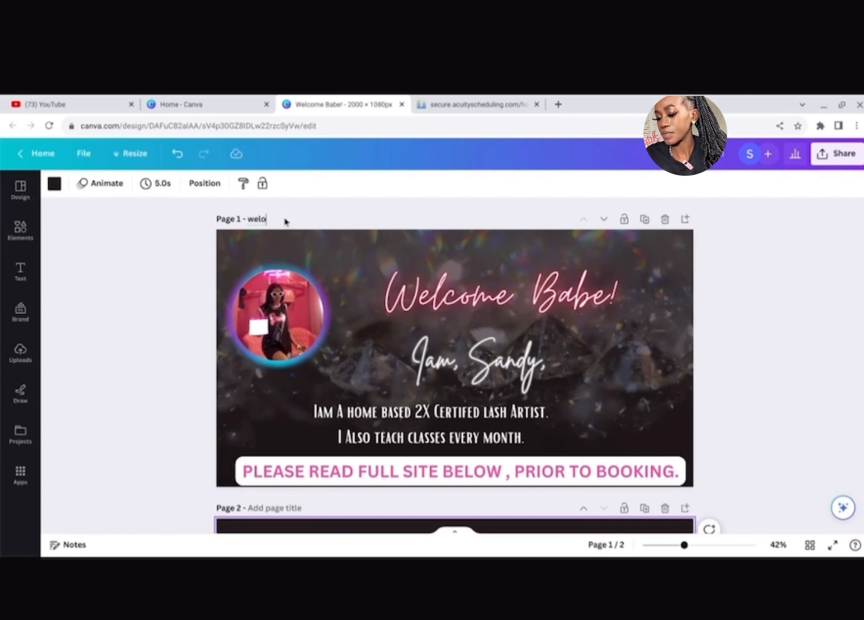
{"action": "key", "text": "BackSpace"}
{"action": "key", "text": "BackSpace"}
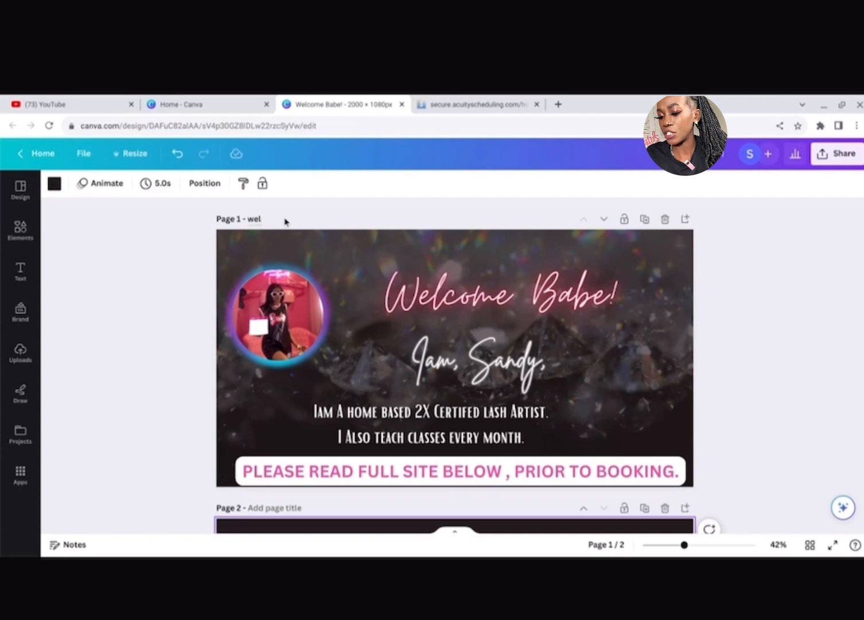
{"action": "type", "text": "come b"}
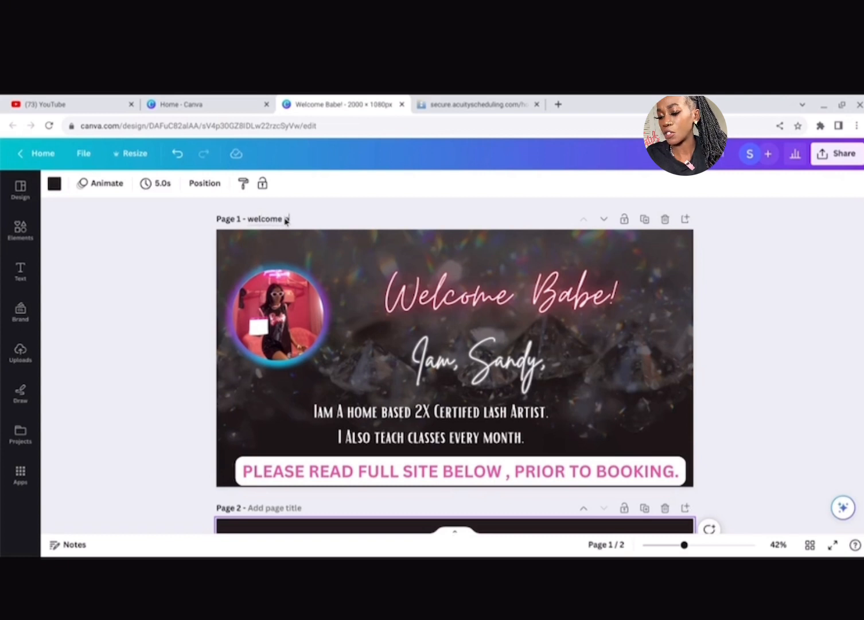
{"action": "type", "text": "g"}
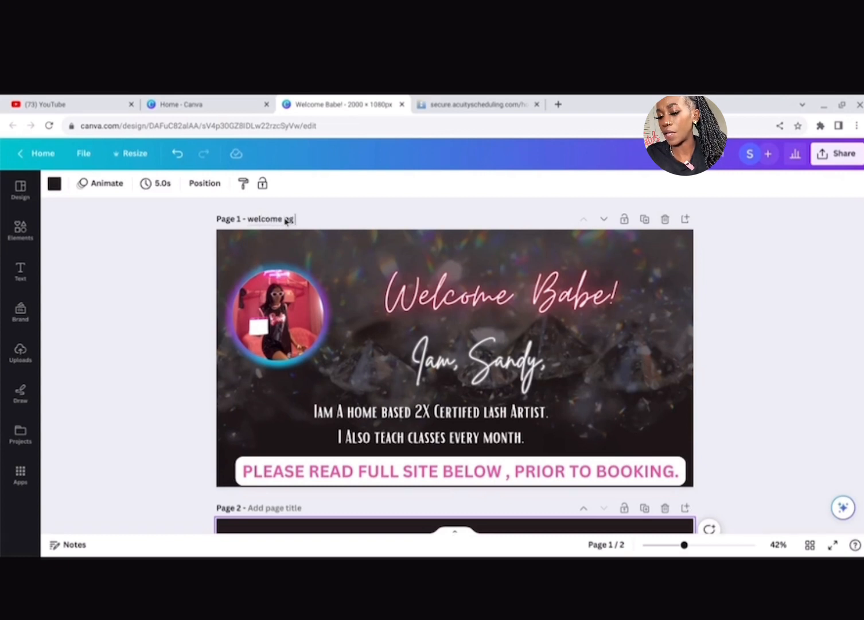
{"action": "type", "text": " ("}
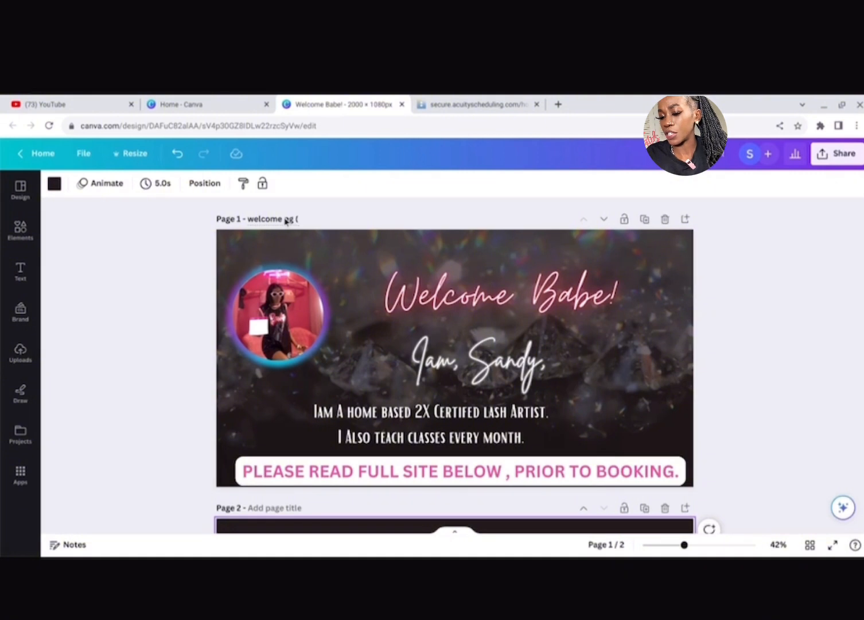
{"action": "type", "text": "p"}
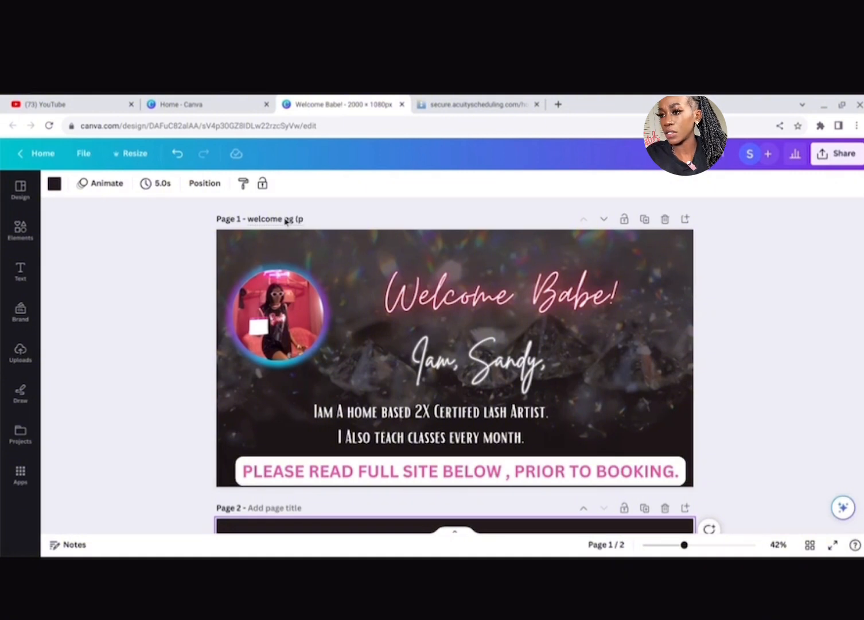
{"action": "type", "text": "g"}
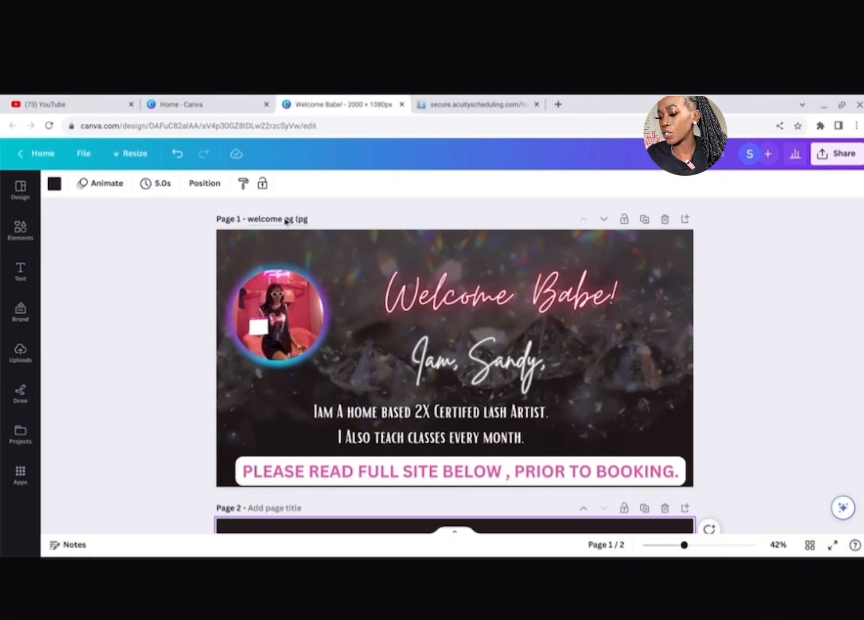
{"action": "type", "text": "10"}
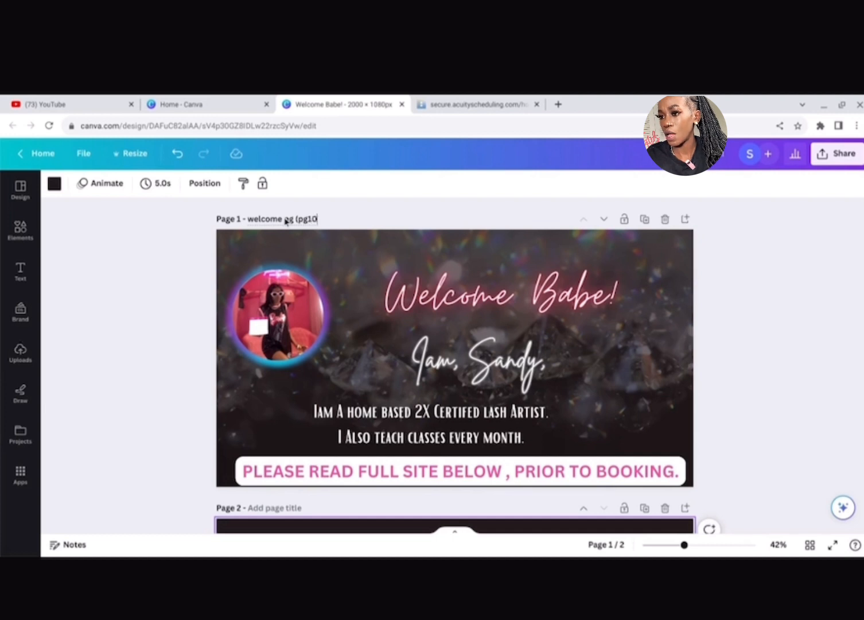
{"action": "key", "text": "BackSpace"}
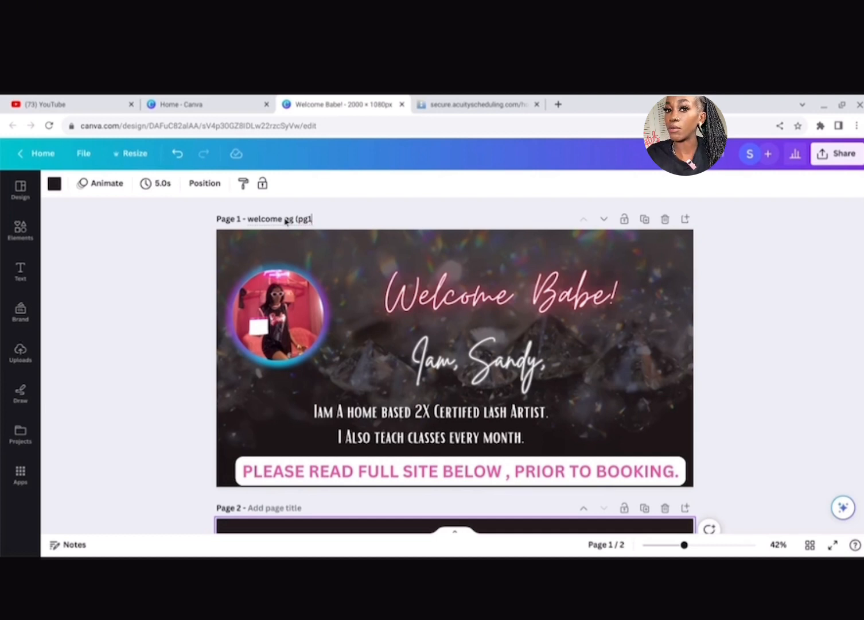
{"action": "type", "text": ")"}
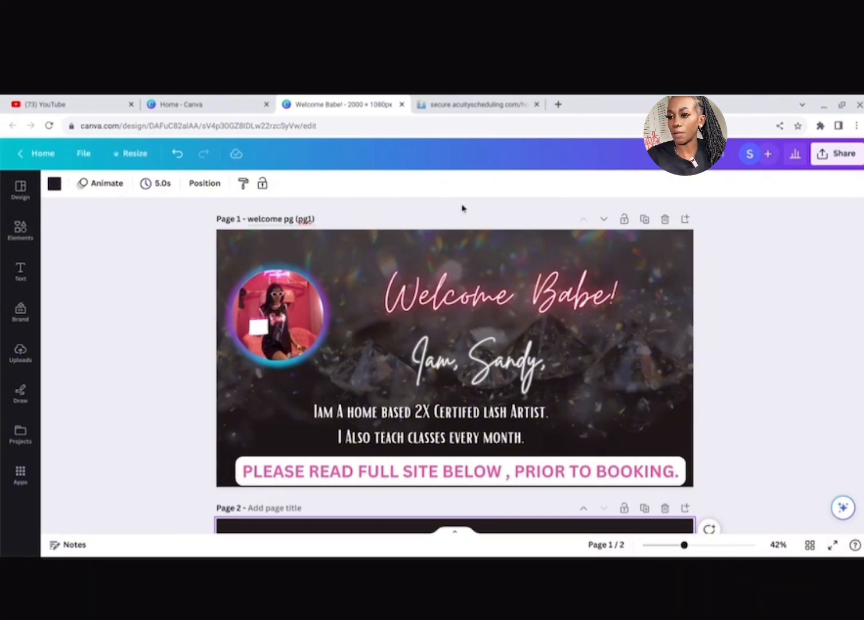
Step: Title the blank second page "Hours&loction (pg2)"
{"action": "scroll", "coordinate": [463, 208], "scroll_direction": "down", "scroll_amount": 2}
{"action": "scroll", "coordinate": [463, 207], "scroll_direction": "up", "scroll_amount": 2}
{"action": "scroll", "coordinate": [463, 207], "scroll_direction": "down", "scroll_amount": 3}
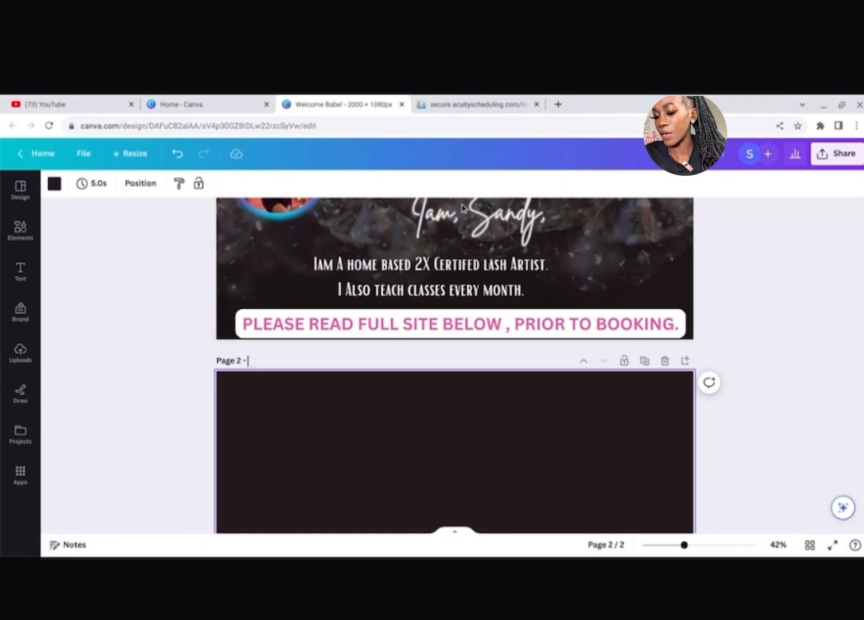
{"action": "type", "text": "Hou"}
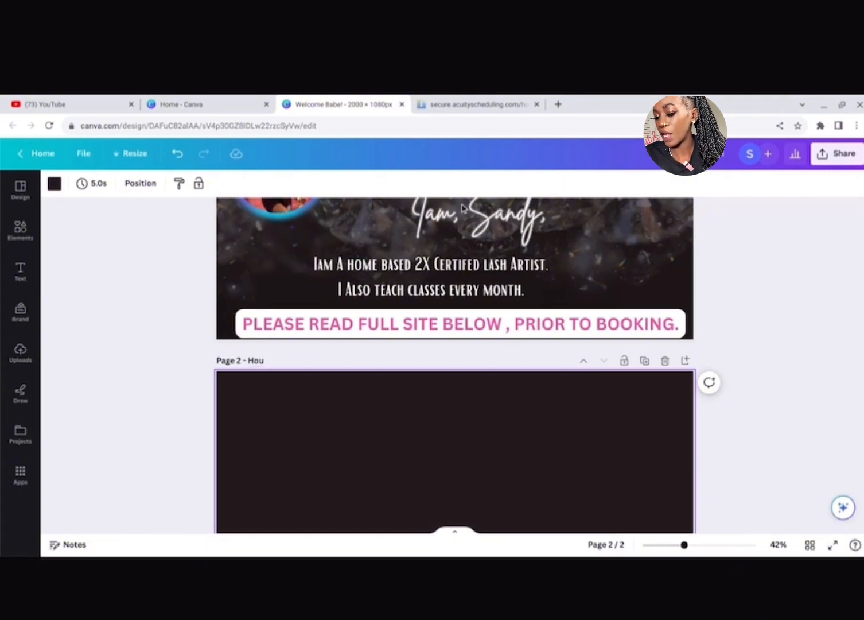
{"action": "type", "text": "rs"}
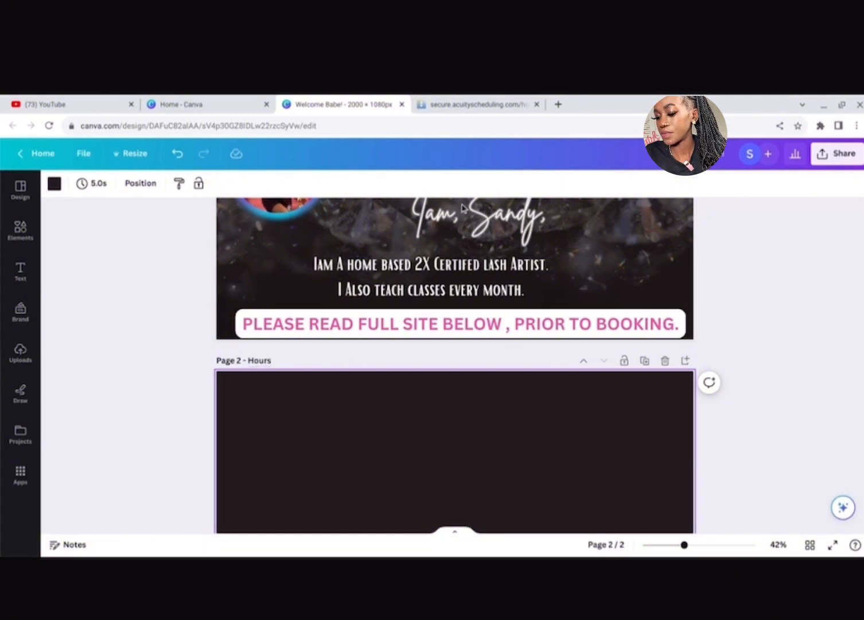
{"action": "type", "text": "&loc"}
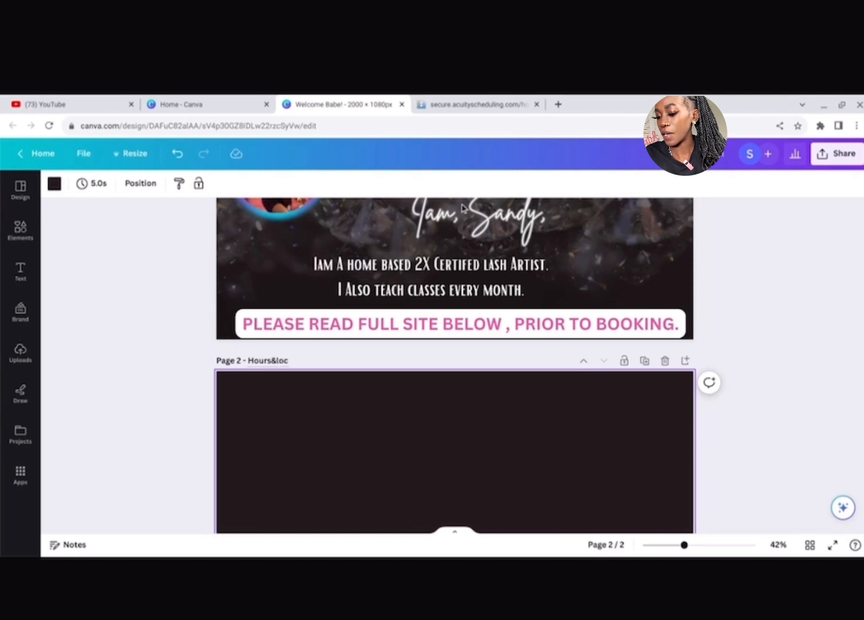
{"action": "type", "text": "tion"}
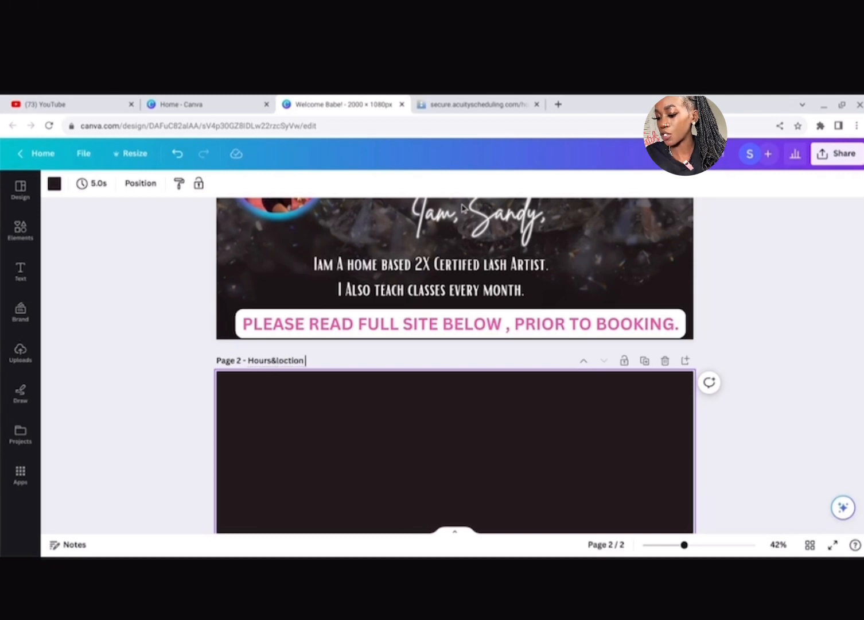
{"action": "type", "text": " ("}
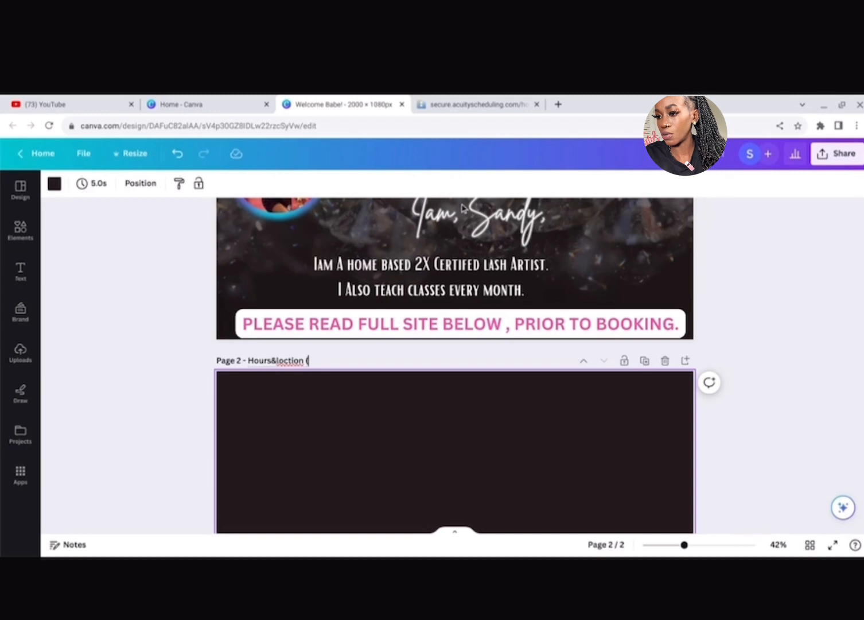
{"action": "type", "text": "pg2"}
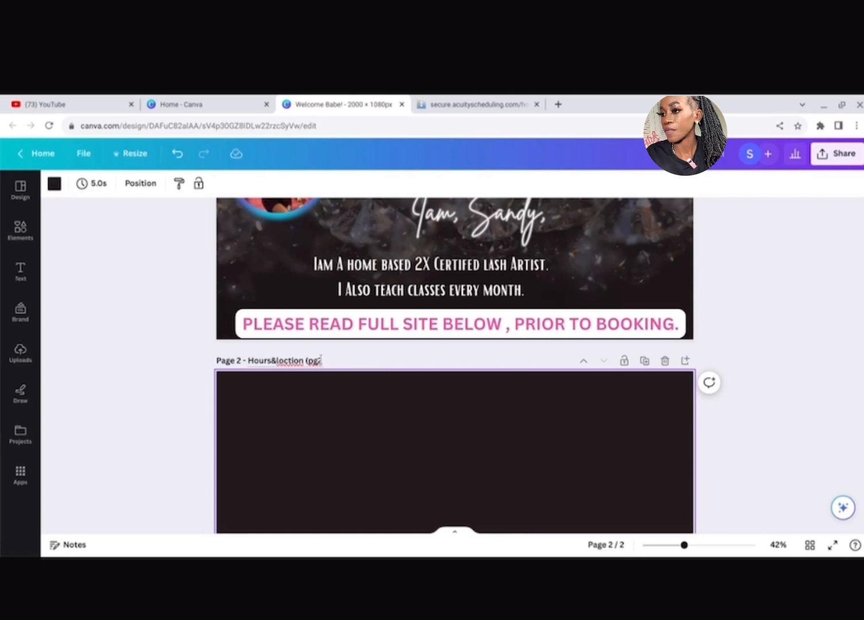
{"action": "type", "text": ")"}
{"action": "scroll", "coordinate": [320, 359], "scroll_direction": "down", "scroll_amount": 2}
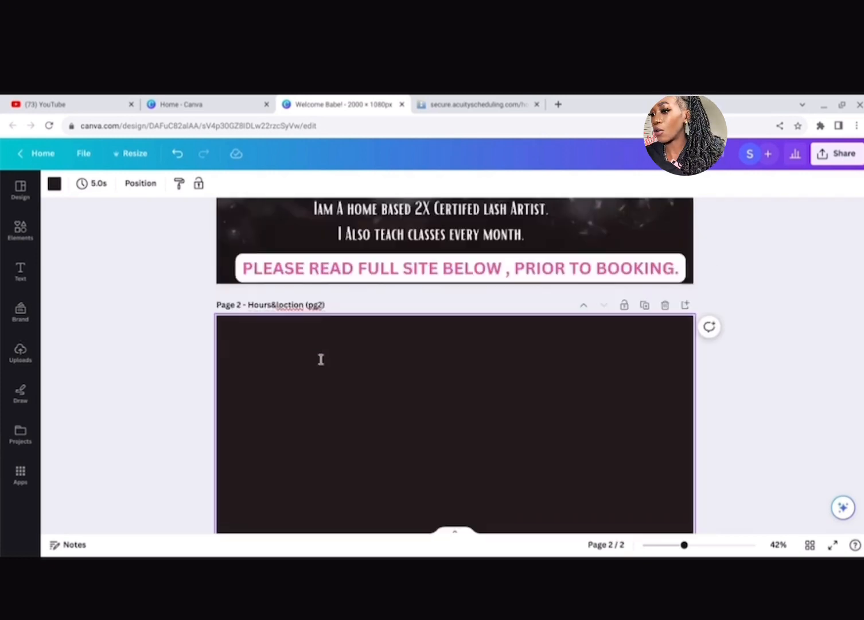
{"action": "scroll", "coordinate": [321, 360], "scroll_direction": "up", "scroll_amount": 5}
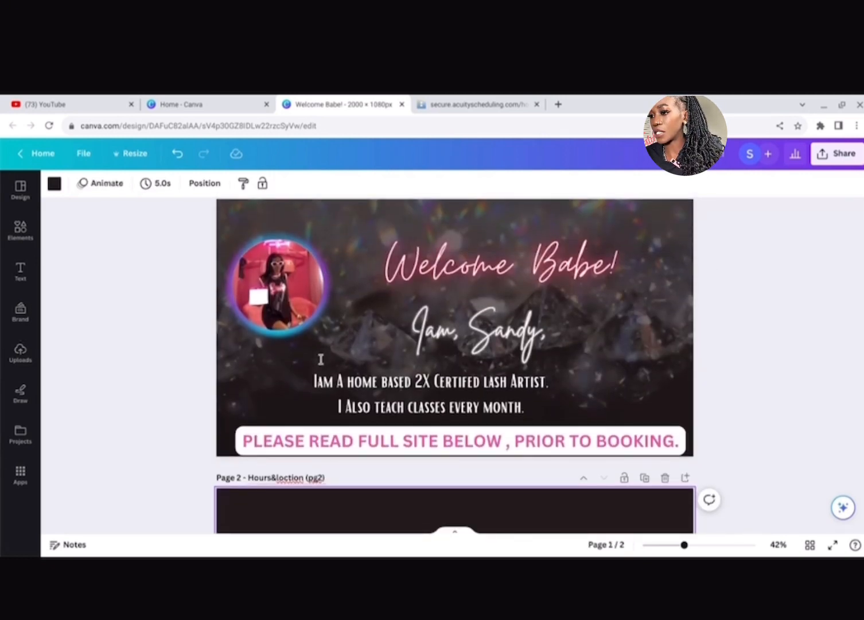
{"action": "scroll", "coordinate": [321, 359], "scroll_direction": "down", "scroll_amount": 5}
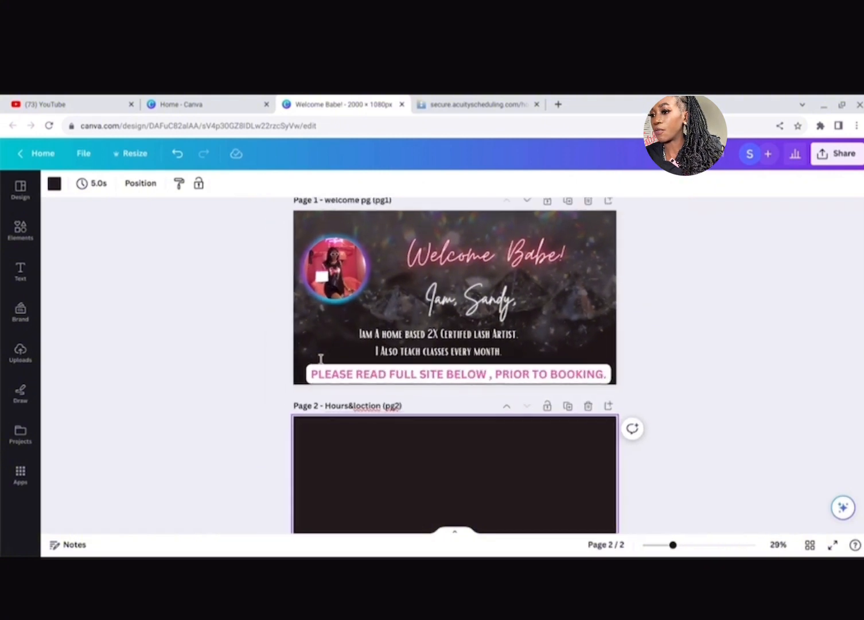
{"action": "scroll", "coordinate": [321, 359], "scroll_direction": "up", "scroll_amount": 2}
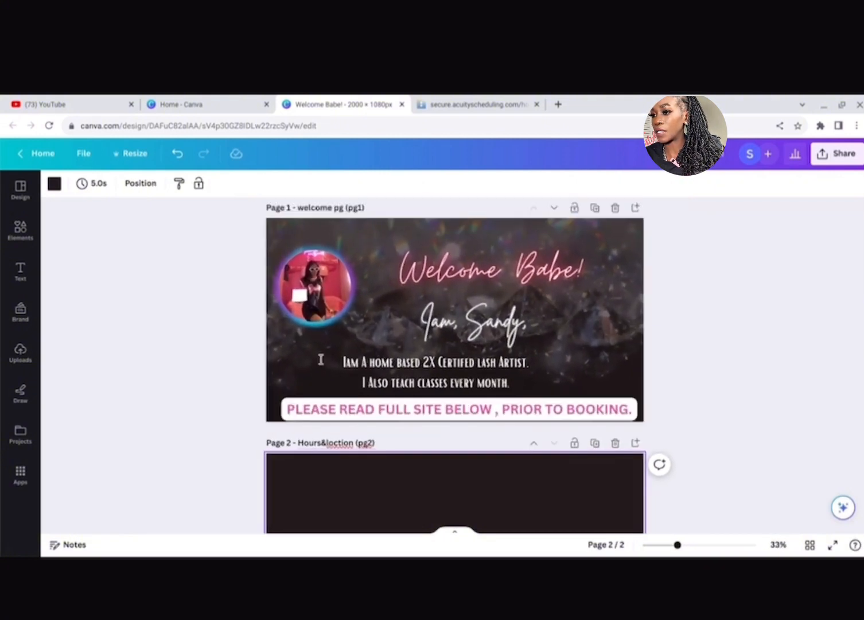
{"action": "scroll", "coordinate": [321, 359], "scroll_direction": "down", "scroll_amount": 2}
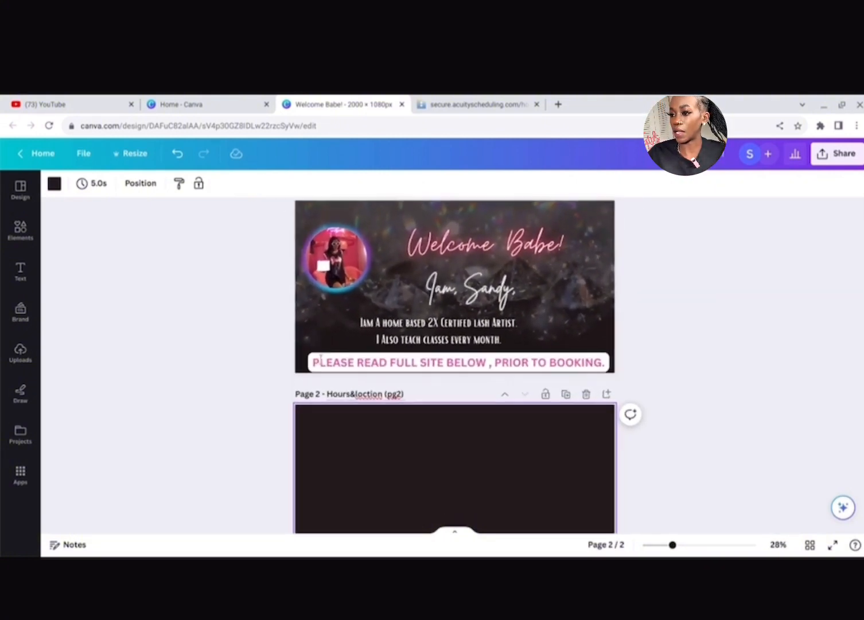
{"action": "scroll", "coordinate": [321, 359], "scroll_direction": "up", "scroll_amount": 1}
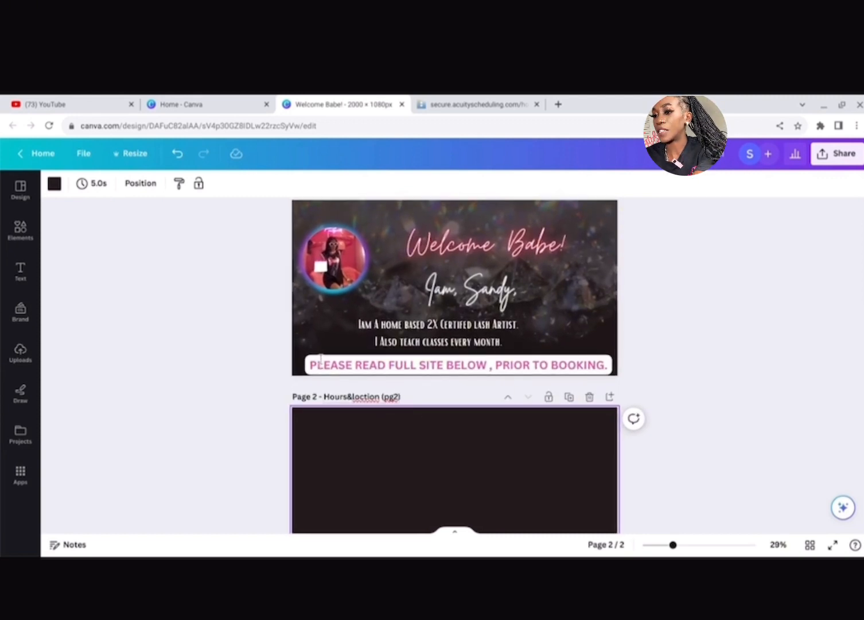
{"action": "scroll", "coordinate": [321, 359], "scroll_direction": "up", "scroll_amount": 3}
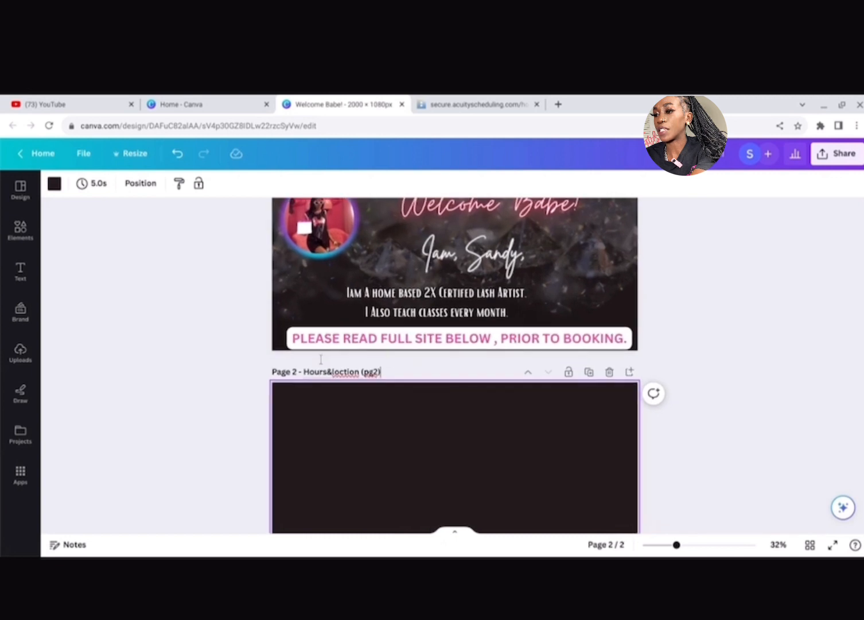
{"action": "scroll", "coordinate": [321, 359], "scroll_direction": "up", "scroll_amount": 2}
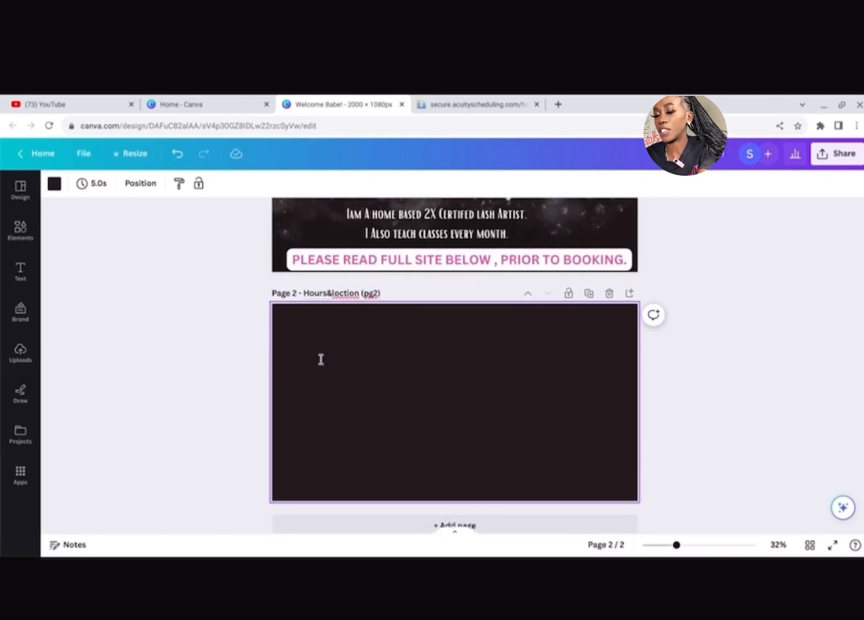
{"action": "scroll", "coordinate": [321, 360], "scroll_direction": "up", "scroll_amount": 4}
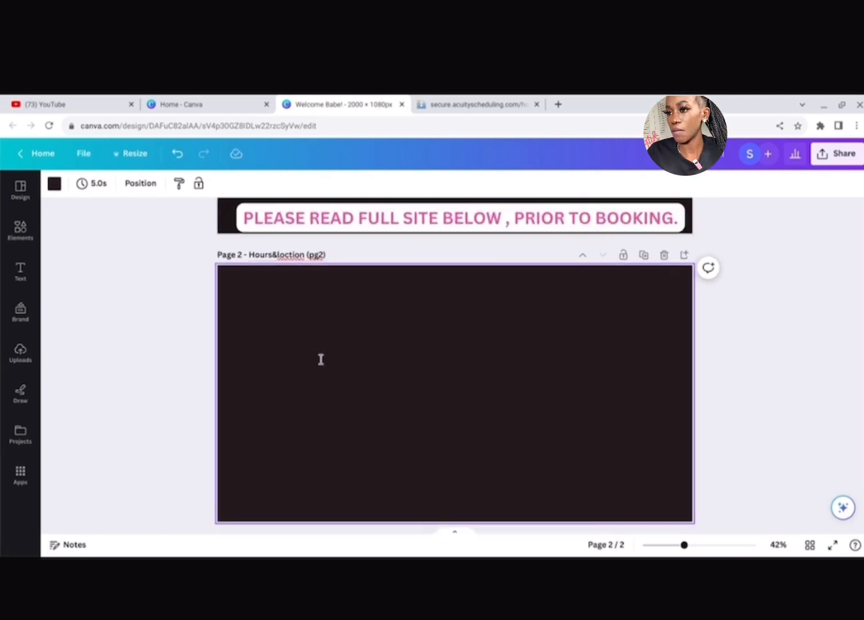
Step: Commit the second page's title and add the recently used diamonds photo to that page, leaving the side panel collapsed
{"action": "key", "text": "Return"}
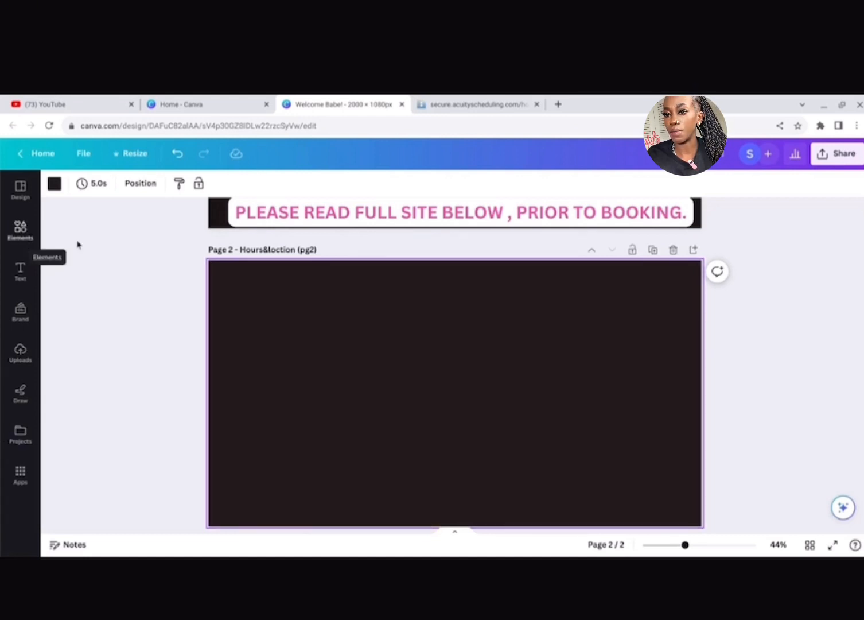
{"action": "left_click", "coordinate": [19, 229]}
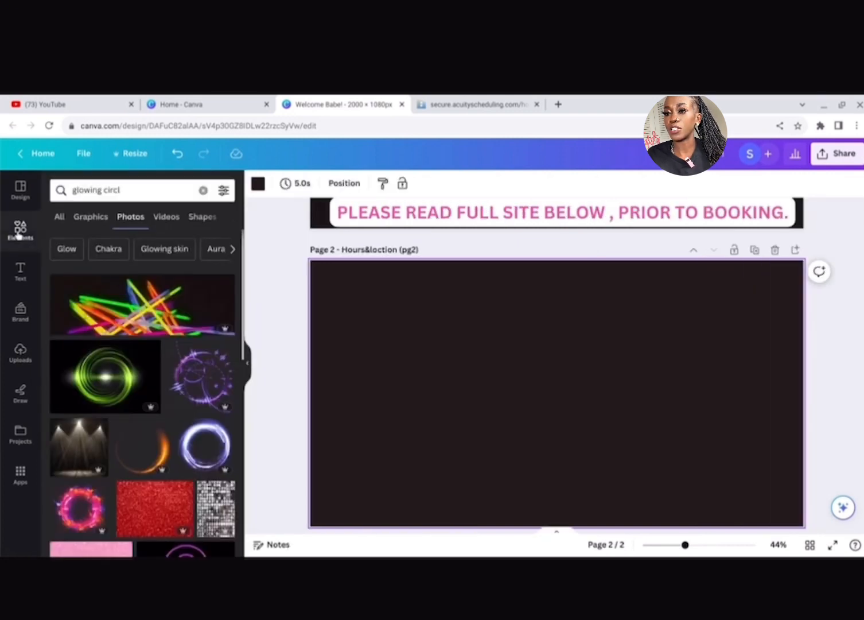
{"action": "left_click", "coordinate": [203, 190]}
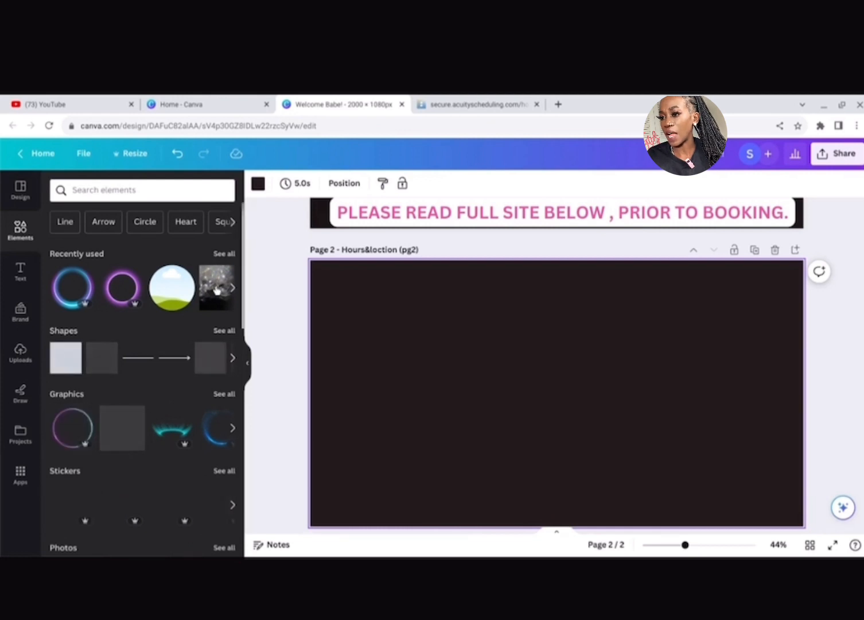
{"action": "left_click", "coordinate": [218, 290]}
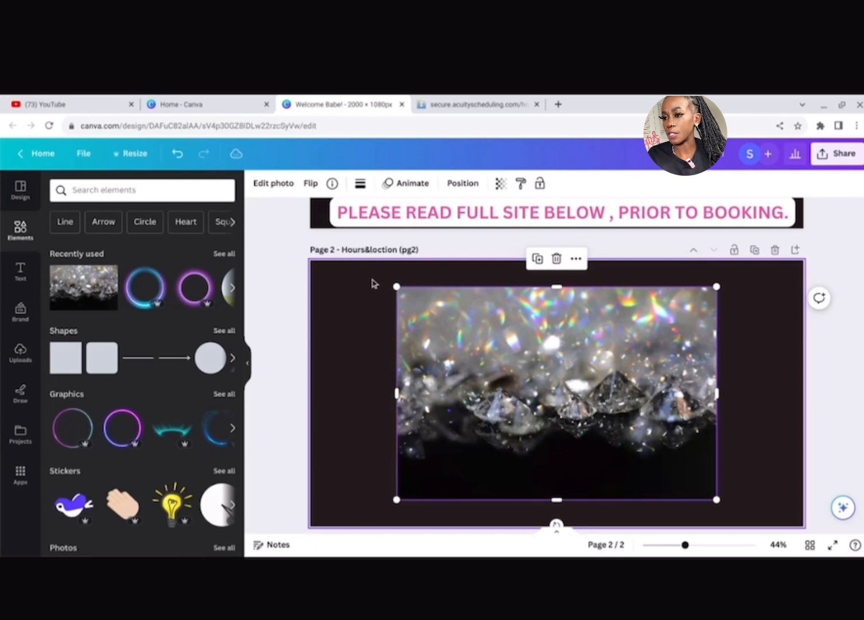
{"action": "left_click", "coordinate": [249, 372]}
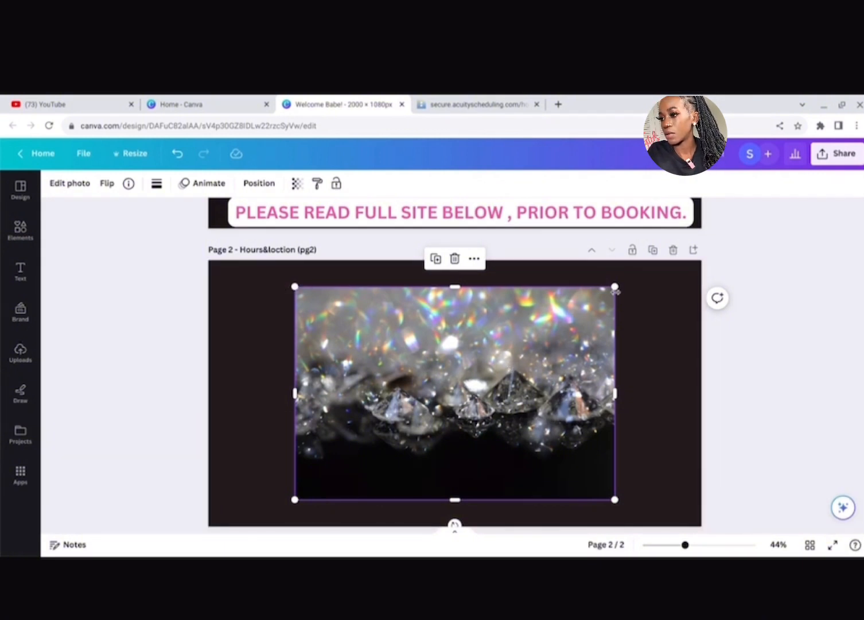
Step: Enlarge the diamonds photo on the hours and location page until it covers the entire page
{"action": "left_click_drag", "start_coordinate": [613, 290], "coordinate": [677, 307]}
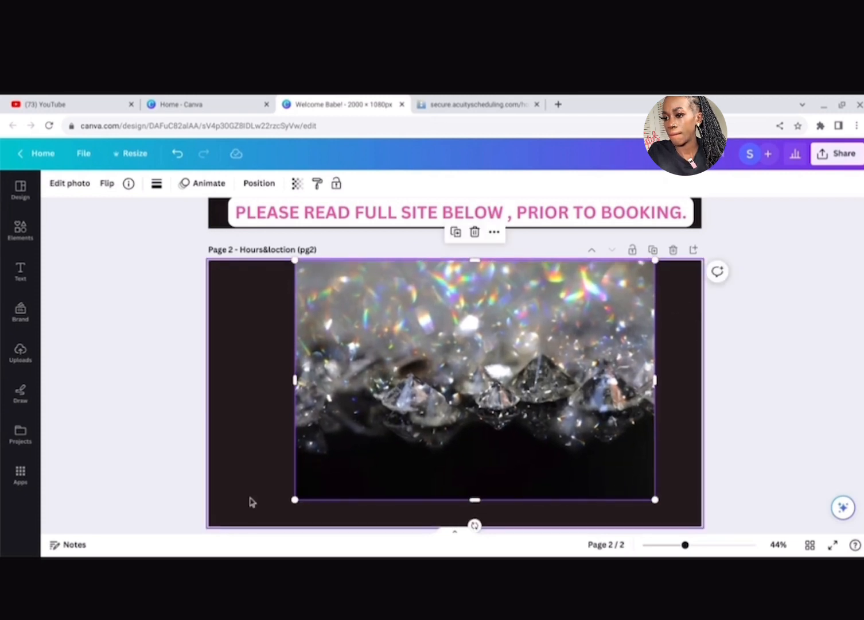
{"action": "left_click_drag", "start_coordinate": [295, 499], "coordinate": [208, 527]}
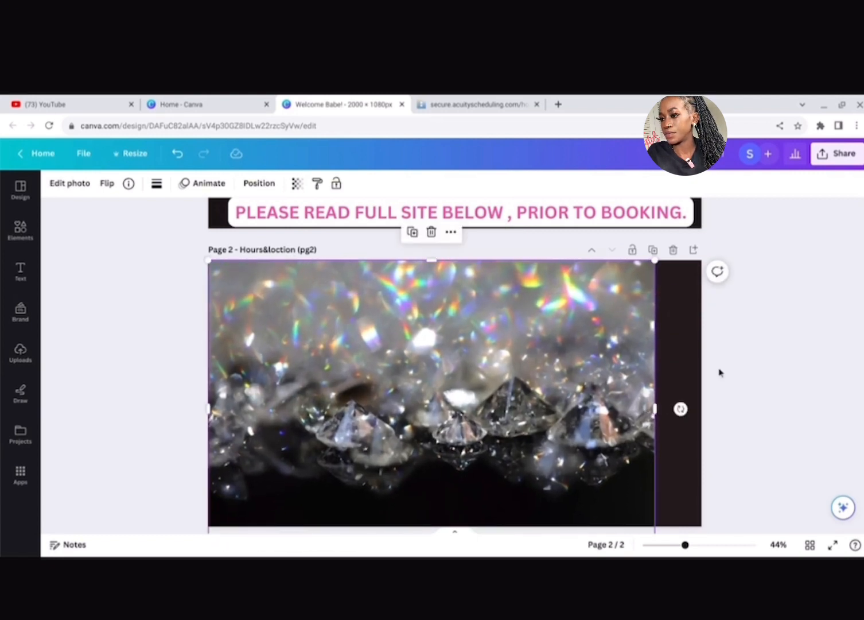
{"action": "left_click_drag", "start_coordinate": [655, 409], "coordinate": [701, 413]}
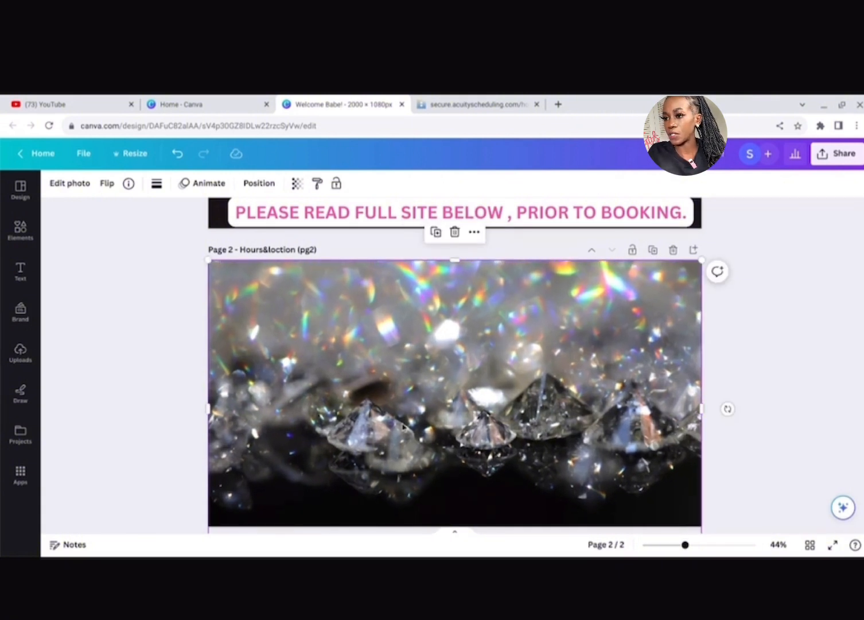
Step: Set the transparency of page 2's diamonds photo to 32, matching the background photo on the welcome page
{"action": "left_click", "coordinate": [297, 185]}
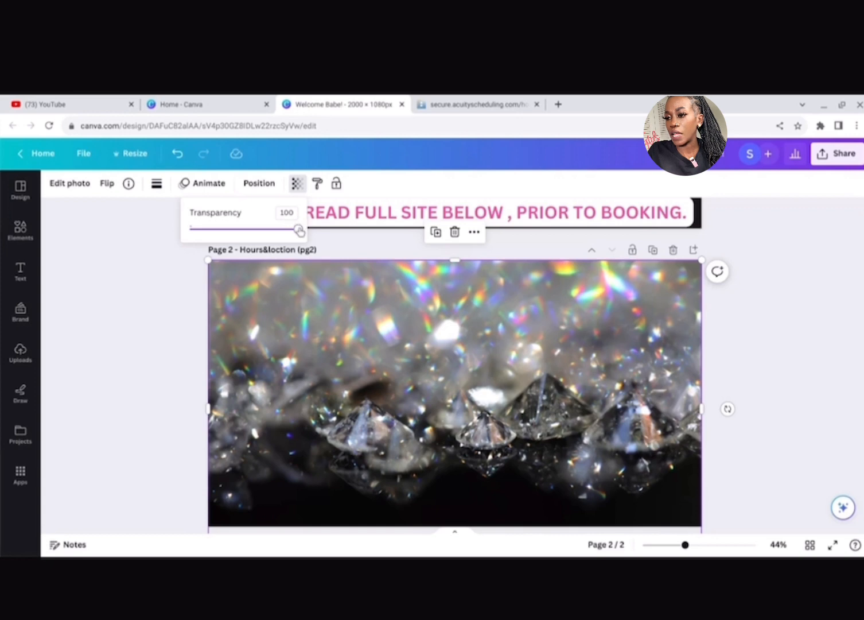
{"action": "left_click_drag", "start_coordinate": [299, 229], "coordinate": [227, 233]}
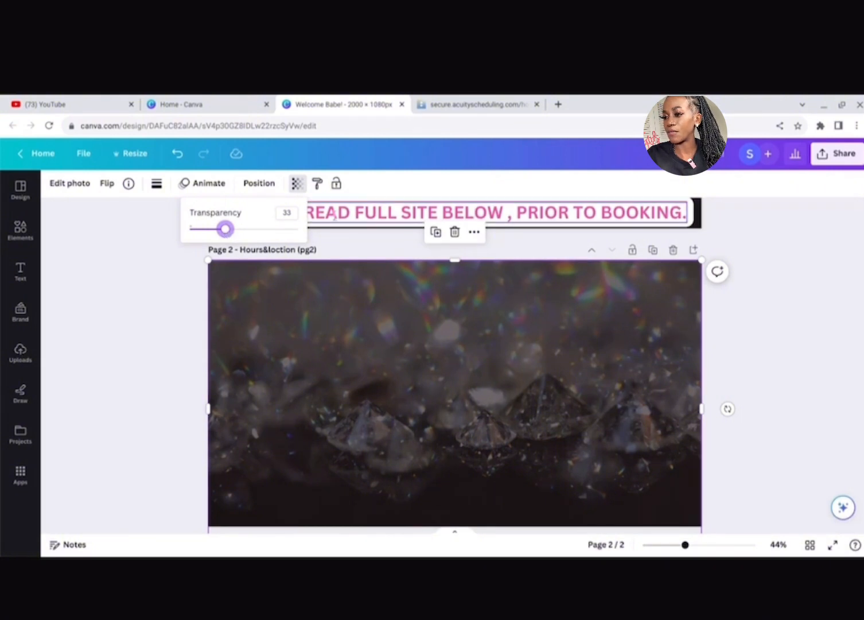
{"action": "left_click", "coordinate": [737, 333]}
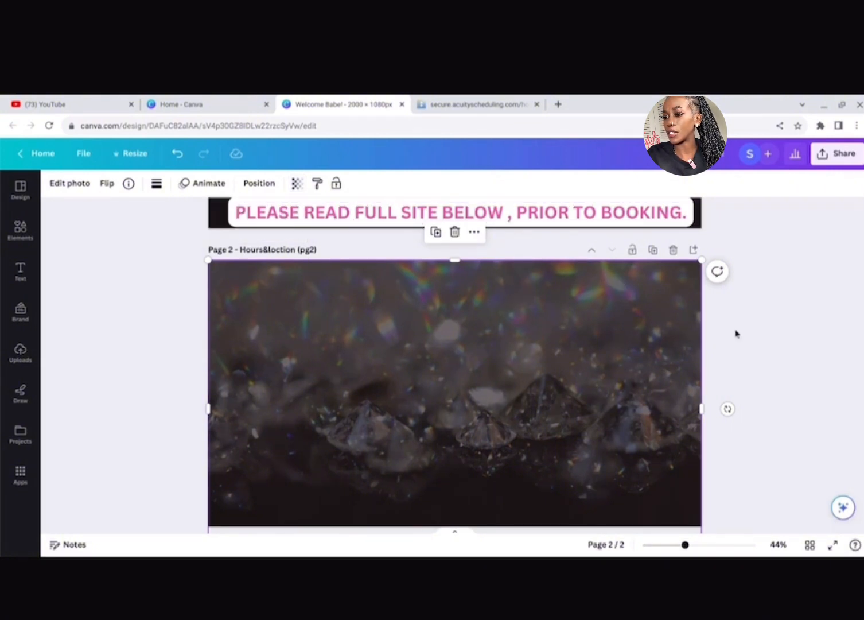
{"action": "scroll", "coordinate": [737, 333], "scroll_direction": "up", "scroll_amount": 5}
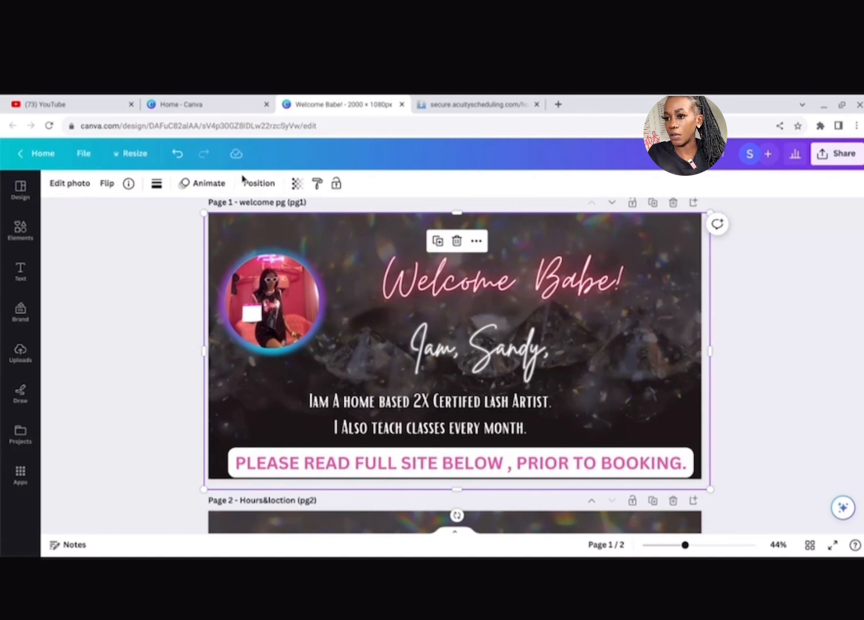
{"action": "left_click", "coordinate": [296, 184]}
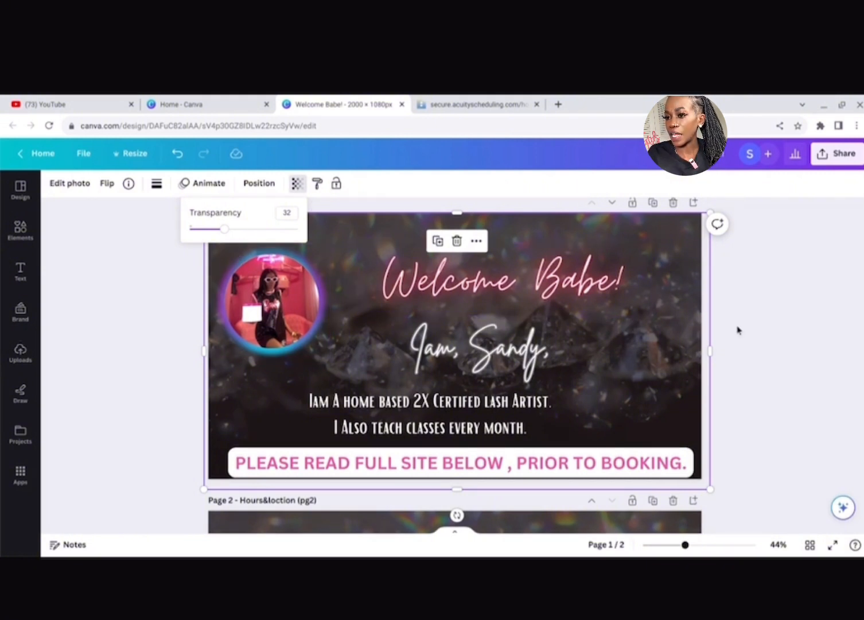
{"action": "scroll", "coordinate": [739, 330], "scroll_direction": "down", "scroll_amount": 5}
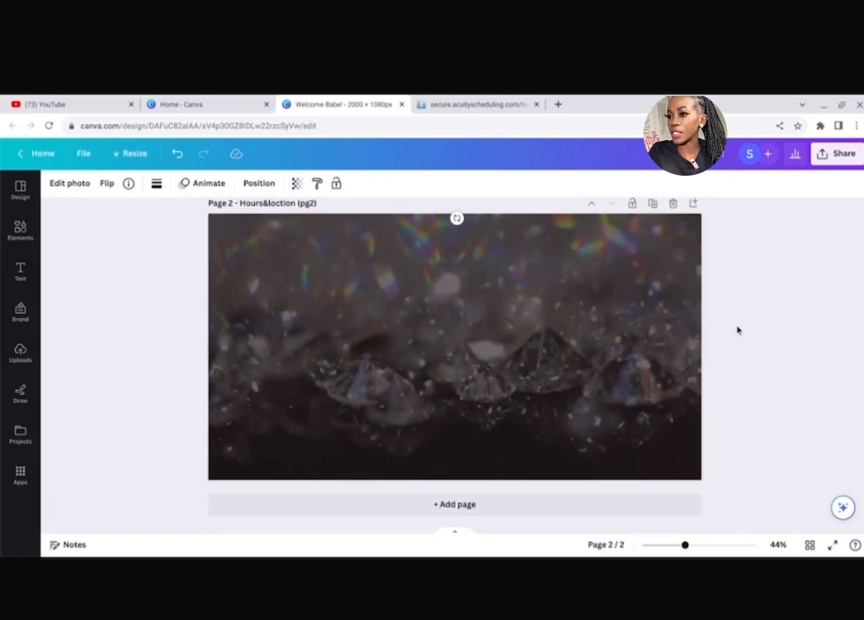
{"action": "left_click", "coordinate": [295, 184]}
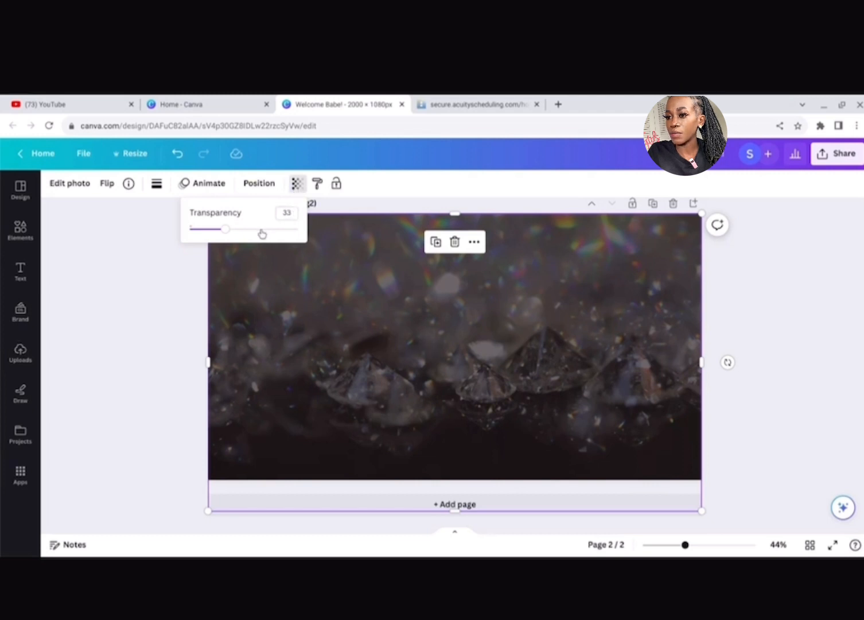
{"action": "left_click", "coordinate": [226, 230]}
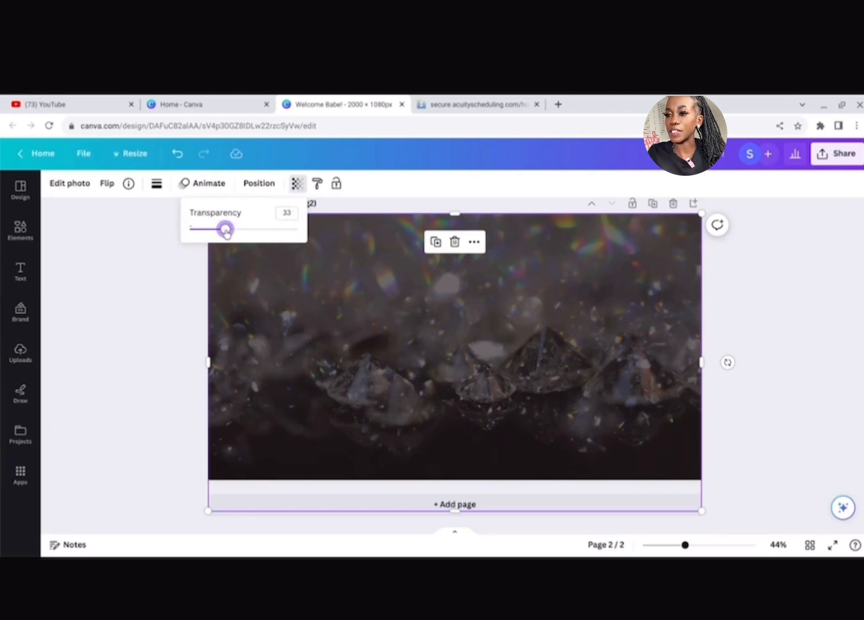
{"action": "left_click_drag", "start_coordinate": [227, 232], "coordinate": [225, 233]}
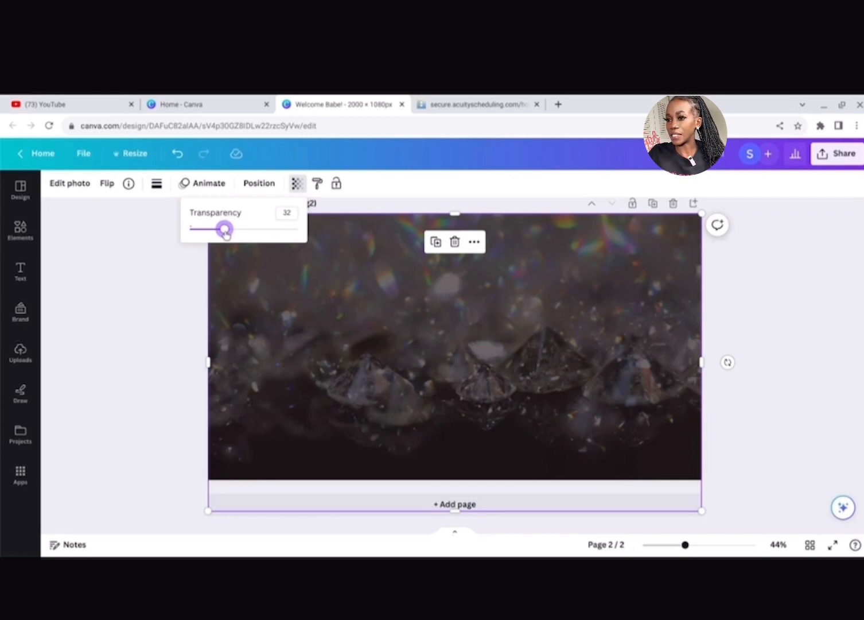
{"action": "left_click", "coordinate": [185, 275]}
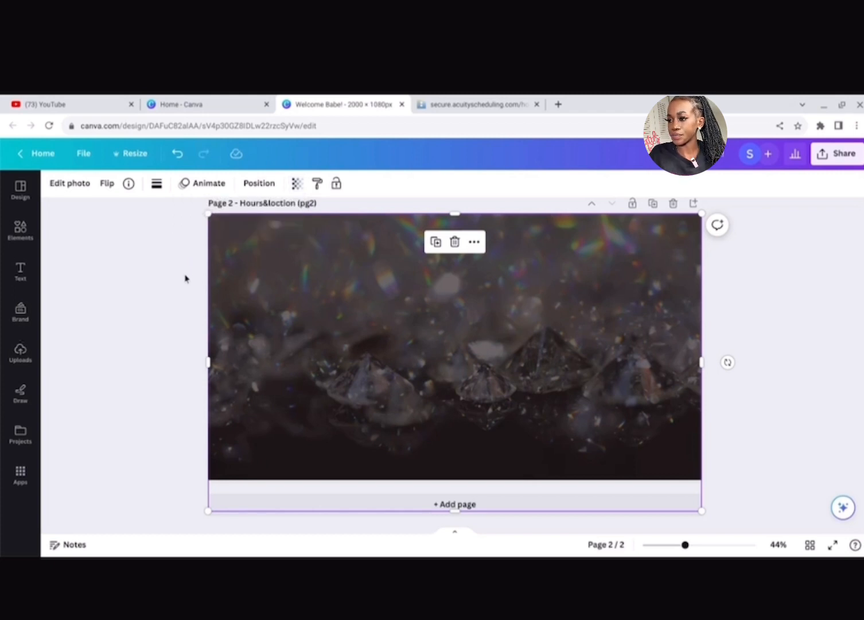
{"action": "left_click", "coordinate": [789, 342]}
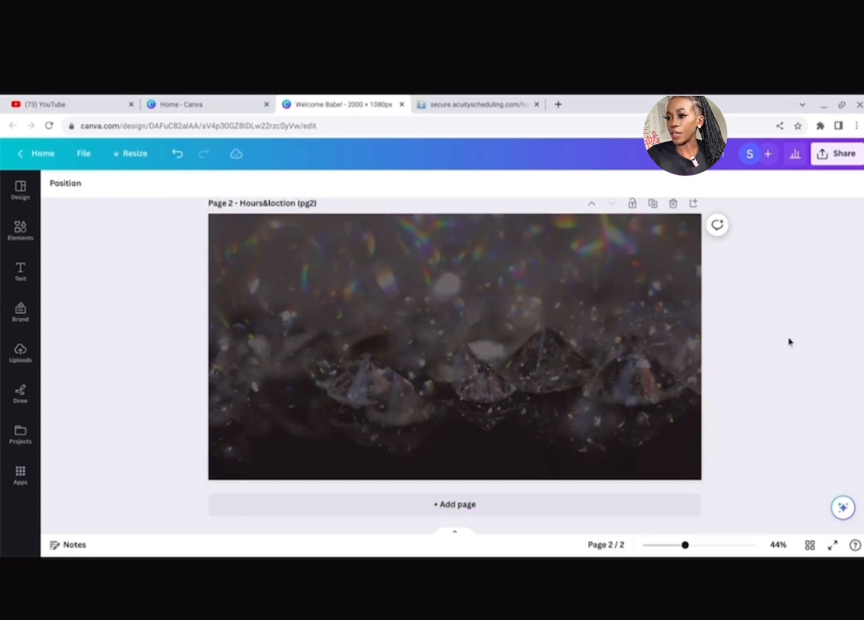
Step: Add a heading reading "OUR HOURS & LOCATION" to page 2
{"action": "scroll", "coordinate": [772, 362], "scroll_direction": "up", "scroll_amount": 5}
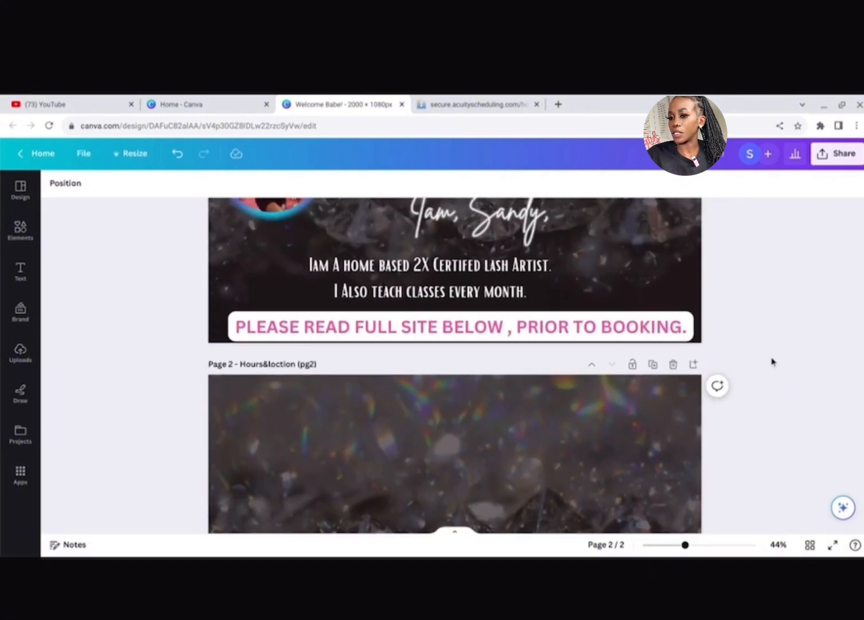
{"action": "scroll", "coordinate": [772, 361], "scroll_direction": "up", "scroll_amount": 2}
{"action": "scroll", "coordinate": [772, 362], "scroll_direction": "down", "scroll_amount": 5}
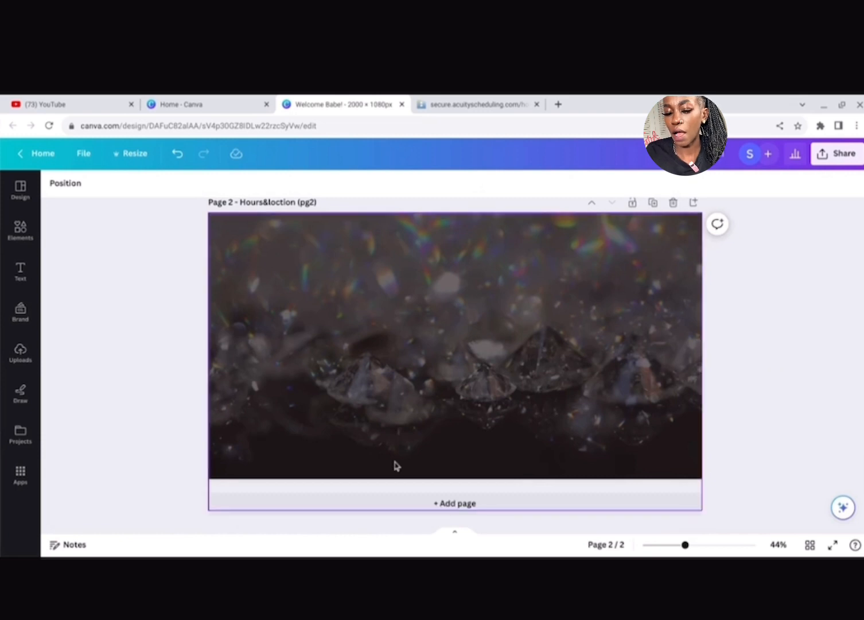
{"action": "left_click", "coordinate": [20, 269]}
{"action": "left_click", "coordinate": [134, 336]}
{"action": "type", "text": "OUR HOURS & LOCATION"}
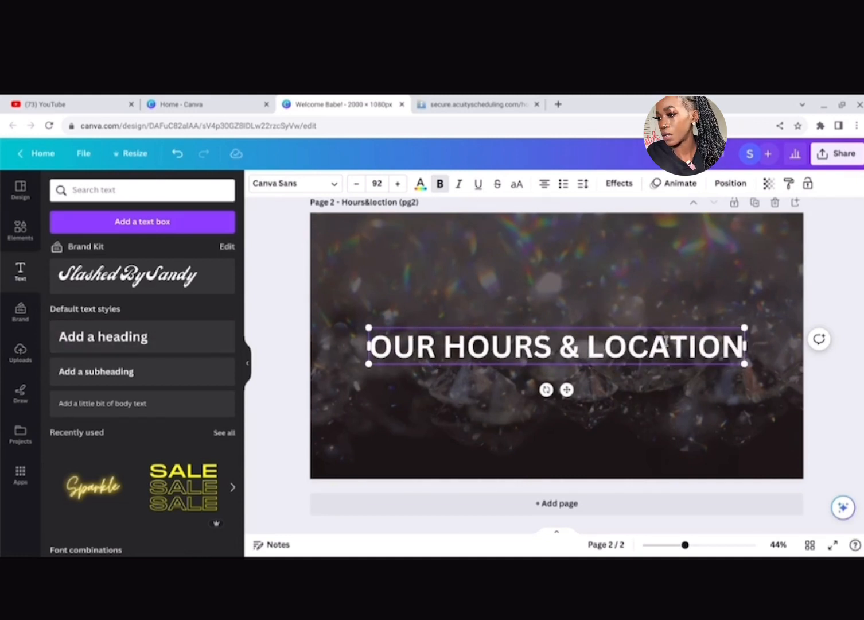
Step: Shrink the "OUR HOURS & LOCATION" heading to size 57.1 and centre it near the page's upper edge
{"action": "left_click_drag", "start_coordinate": [744, 328], "coordinate": [610, 401]}
{"action": "left_click_drag", "start_coordinate": [493, 353], "coordinate": [524, 351]}
{"action": "left_click_drag", "start_coordinate": [526, 390], "coordinate": [566, 273]}
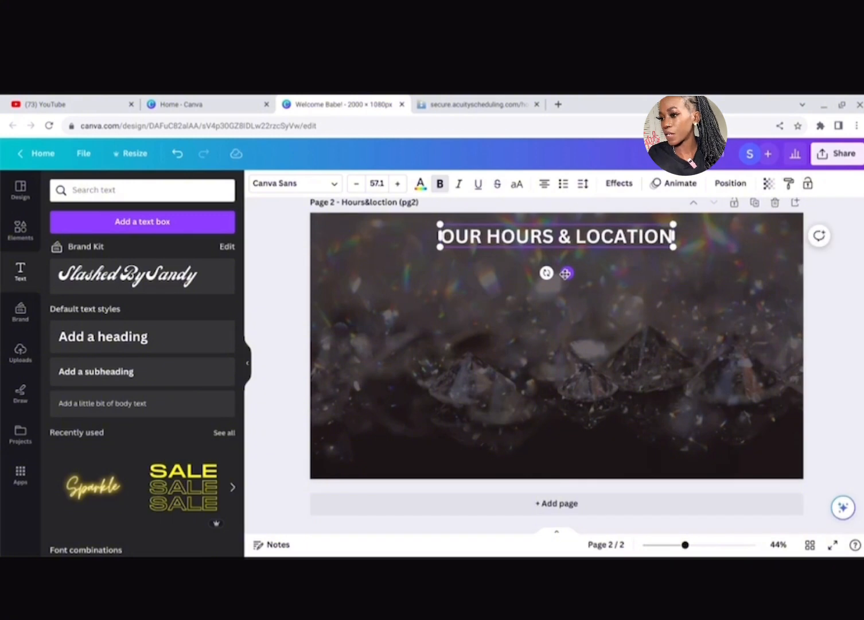
Step: Recolour the welcome page's "PLEASE READ FULL SITE BELOW" banner with a pink background effect and white text
{"action": "scroll", "coordinate": [565, 274], "scroll_direction": "up", "scroll_amount": 3}
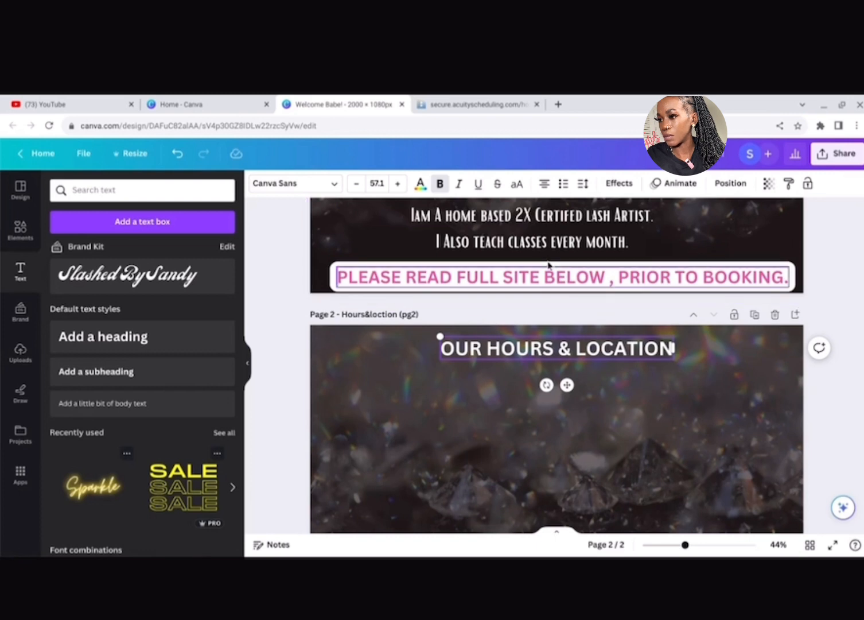
{"action": "left_click", "coordinate": [548, 266]}
{"action": "left_click", "coordinate": [619, 183]}
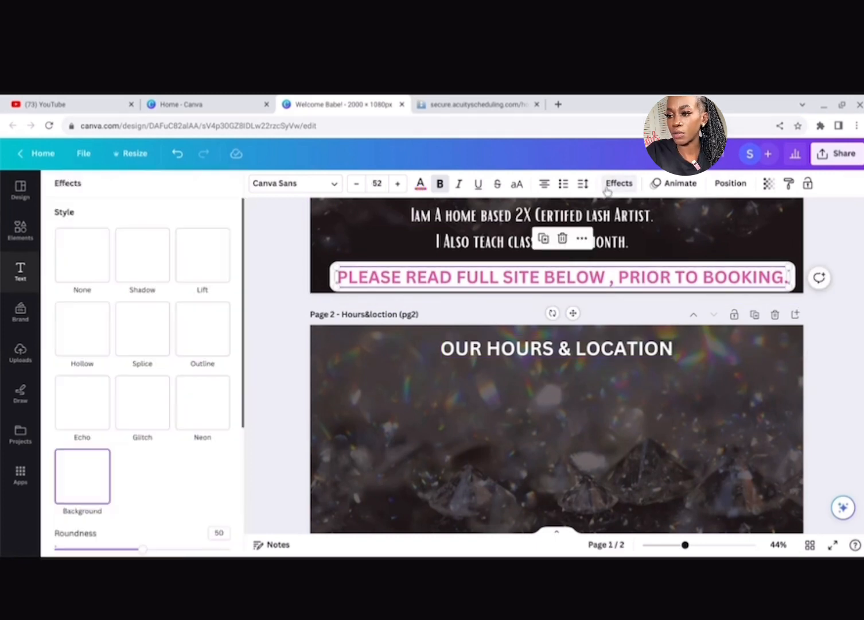
{"action": "scroll", "coordinate": [90, 489], "scroll_direction": "down", "scroll_amount": 3}
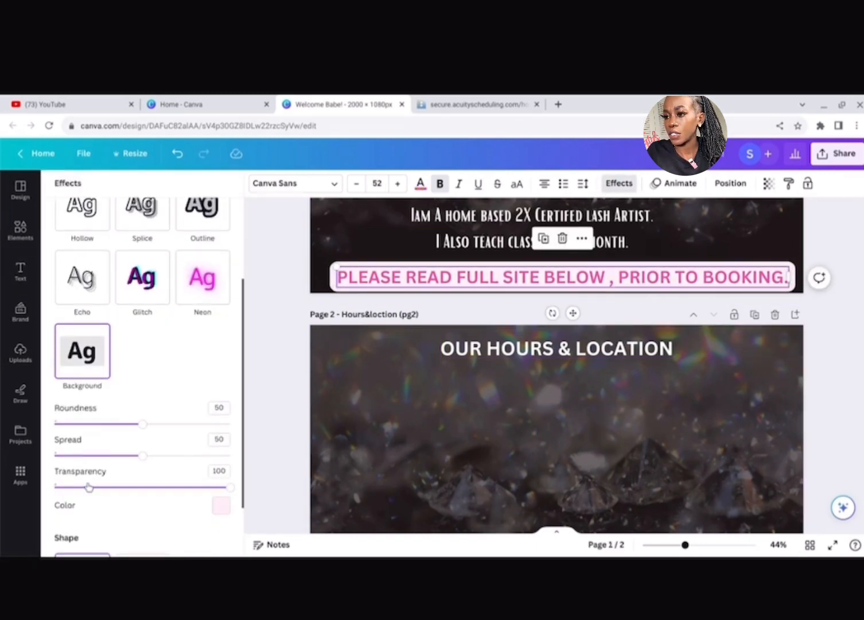
{"action": "left_click", "coordinate": [221, 504]}
{"action": "left_click", "coordinate": [156, 368]}
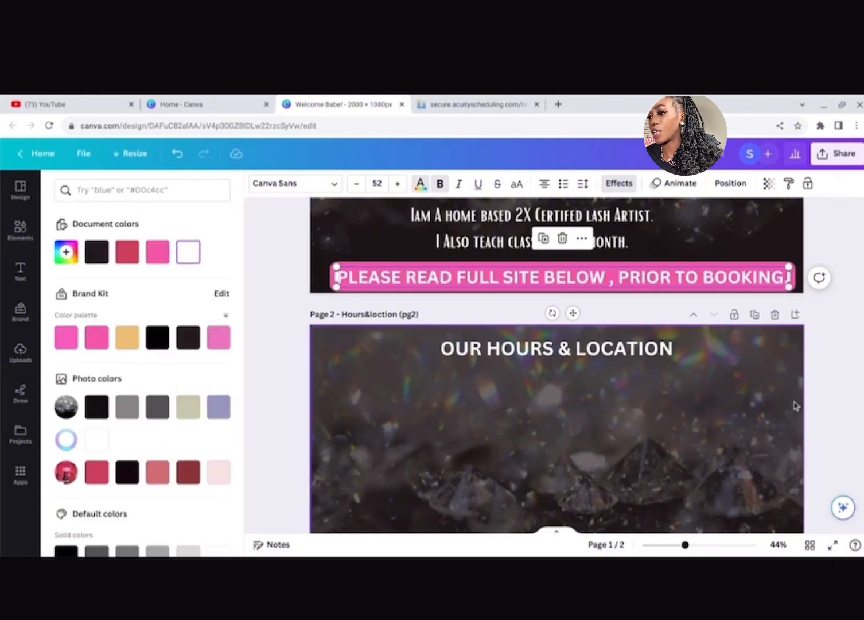
Step: Give page 2's "OUR HOURS & LOCATION" heading a Background effect in the second pink of the brand colour palette
{"action": "scroll", "coordinate": [795, 404], "scroll_direction": "down", "scroll_amount": 2}
{"action": "scroll", "coordinate": [795, 404], "scroll_direction": "up", "scroll_amount": 2}
{"action": "scroll", "coordinate": [795, 404], "scroll_direction": "down", "scroll_amount": 1}
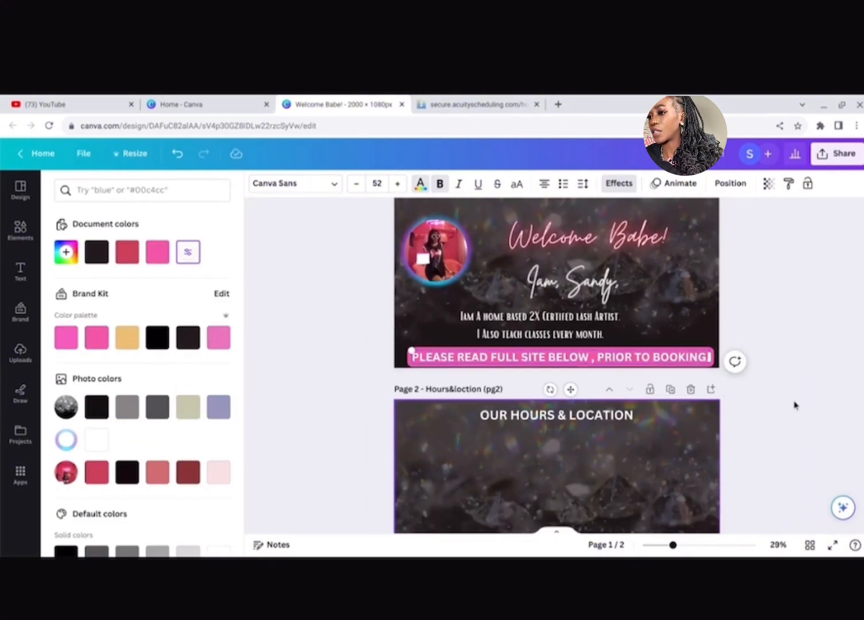
{"action": "scroll", "coordinate": [795, 404], "scroll_direction": "down", "scroll_amount": 2}
{"action": "scroll", "coordinate": [795, 404], "scroll_direction": "up", "scroll_amount": 2}
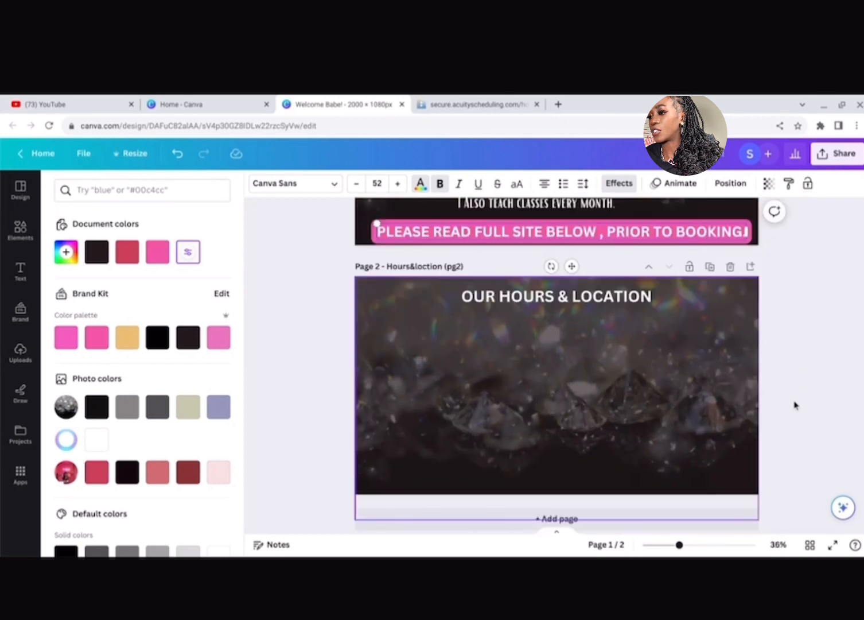
{"action": "scroll", "coordinate": [795, 404], "scroll_direction": "up", "scroll_amount": 3}
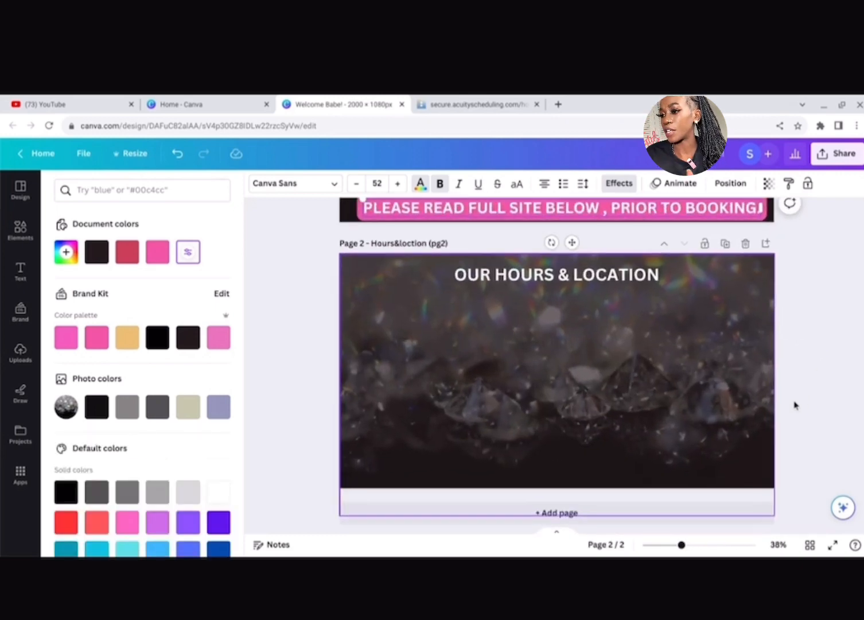
{"action": "scroll", "coordinate": [795, 405], "scroll_direction": "up", "scroll_amount": 5}
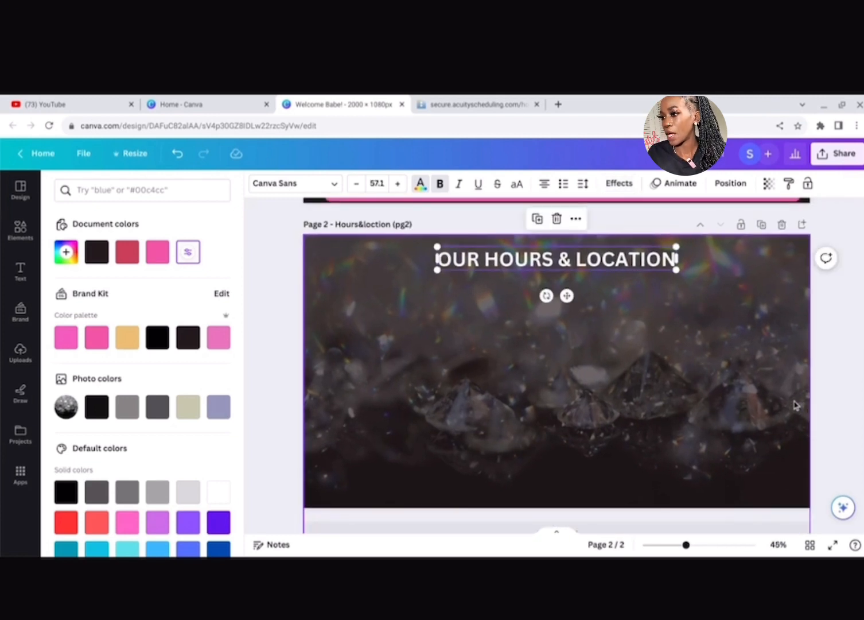
{"action": "left_click", "coordinate": [615, 185]}
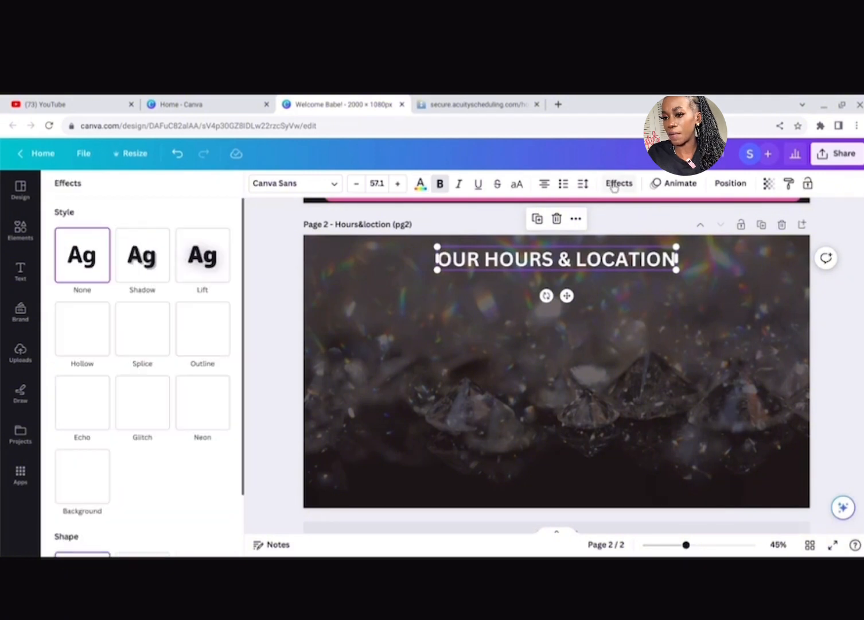
{"action": "left_click", "coordinate": [89, 472]}
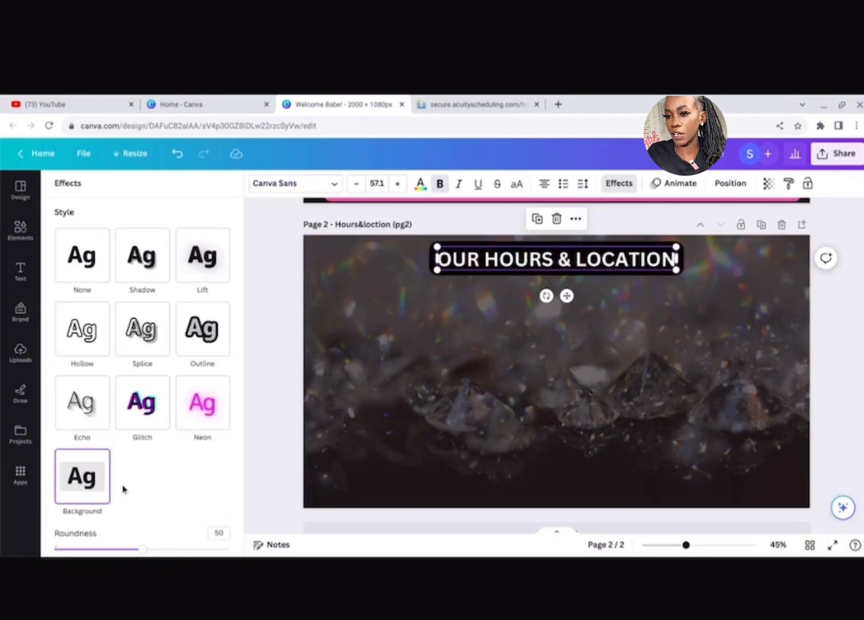
{"action": "scroll", "coordinate": [122, 489], "scroll_direction": "down", "scroll_amount": 3}
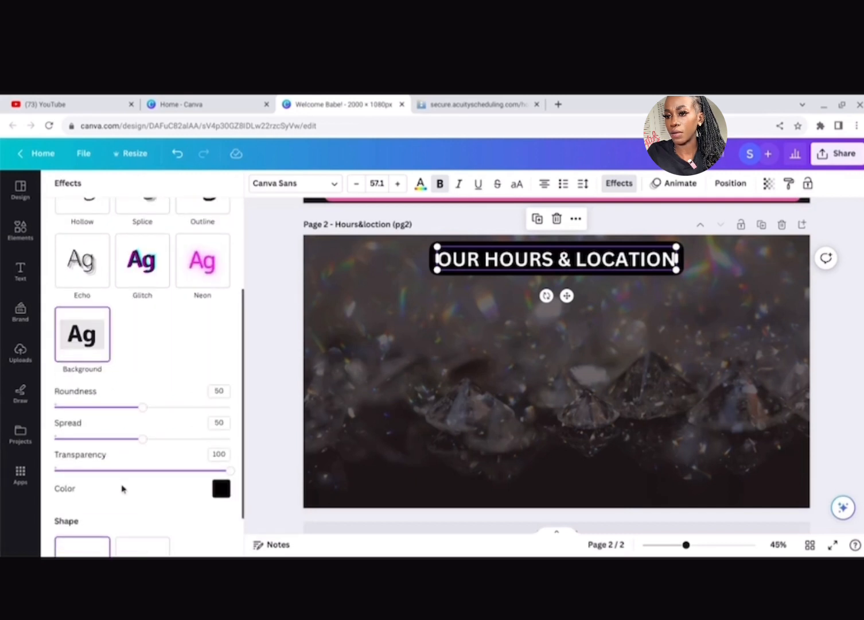
{"action": "left_click", "coordinate": [122, 489]}
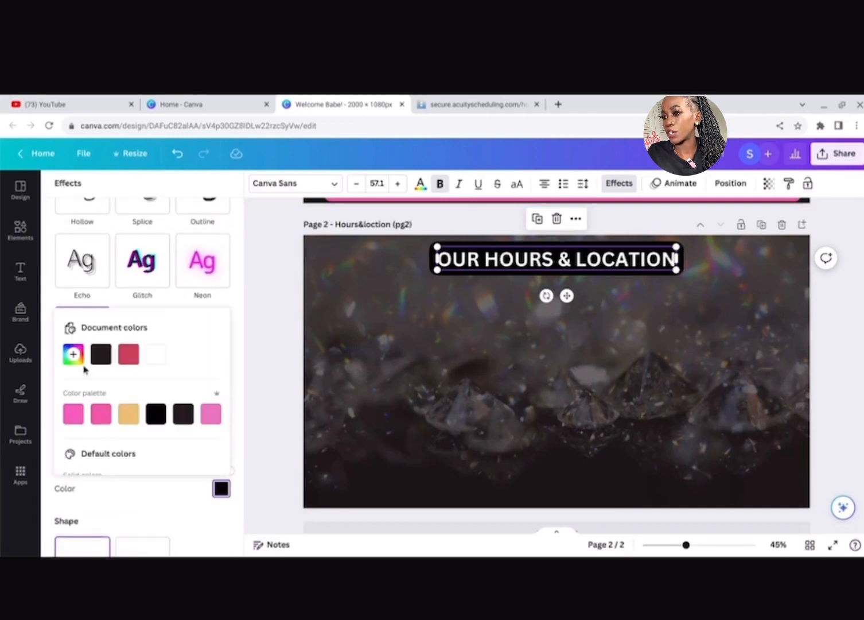
{"action": "left_click", "coordinate": [102, 415]}
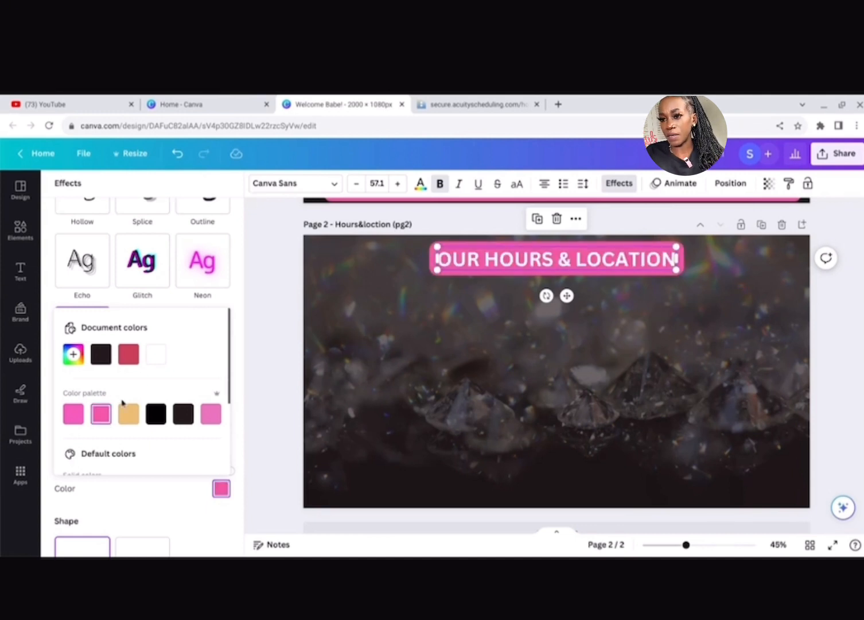
{"action": "left_click", "coordinate": [662, 336]}
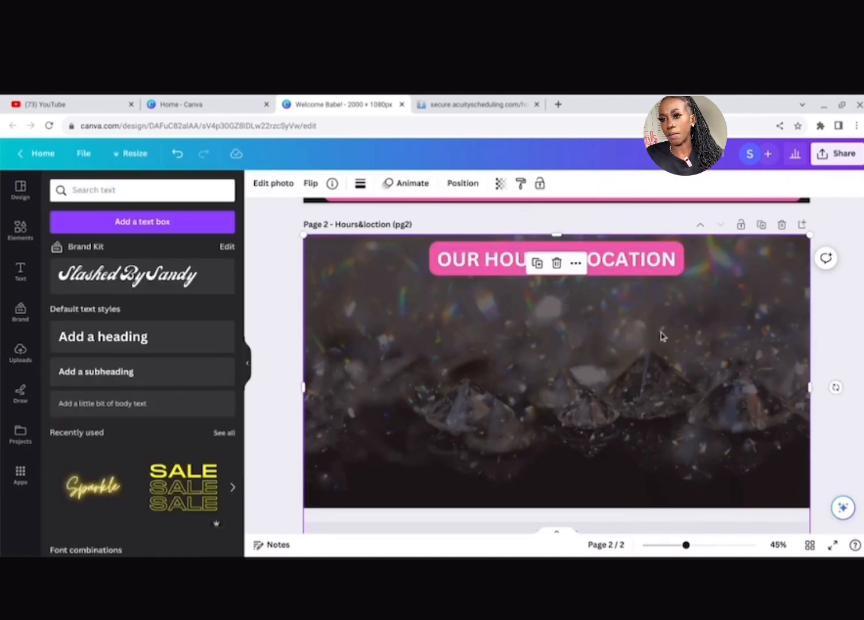
Step: Search the elements library for borders, narrow it to rectangle border graphics, browse them, and clear the search
{"action": "left_click", "coordinate": [247, 372]}
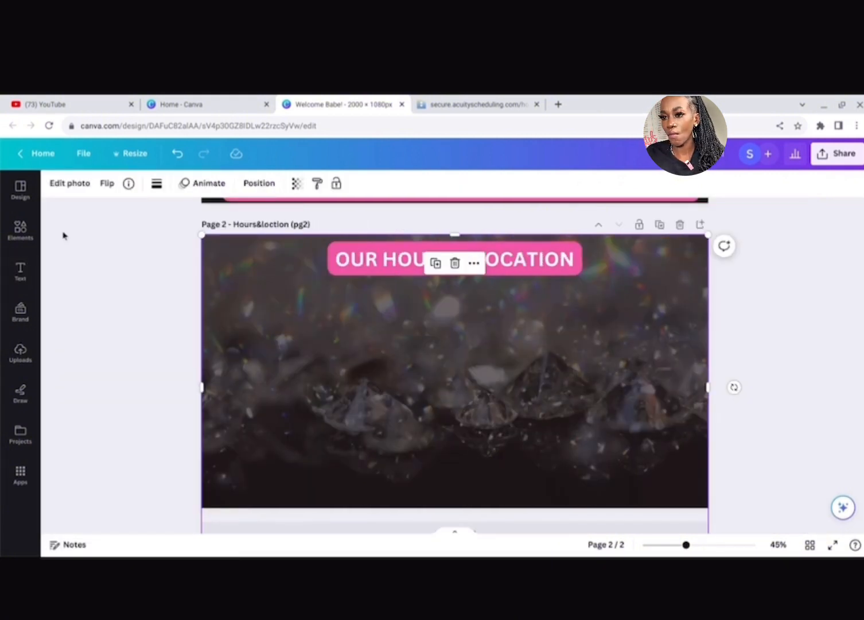
{"action": "left_click", "coordinate": [21, 230]}
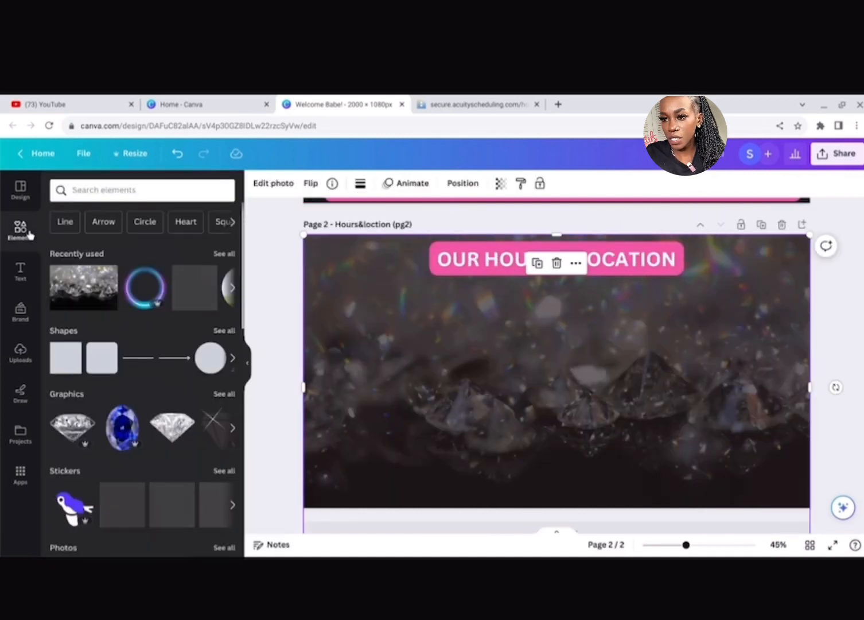
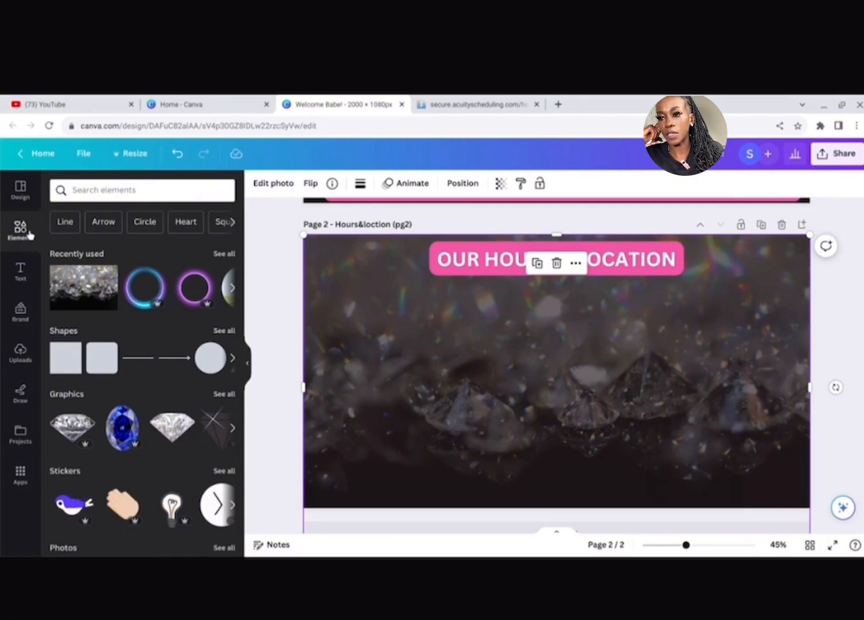
{"action": "left_click", "coordinate": [101, 191]}
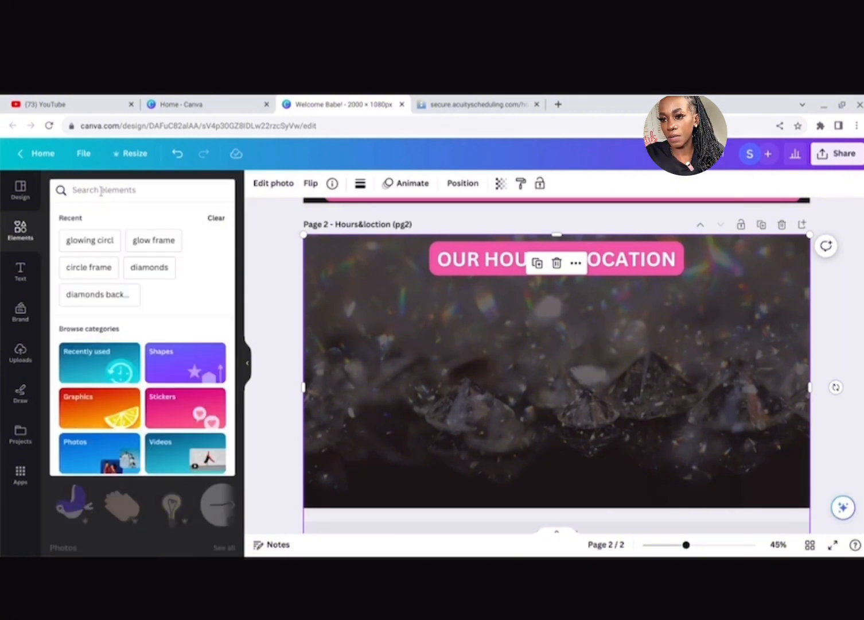
{"action": "type", "text": "borders"}
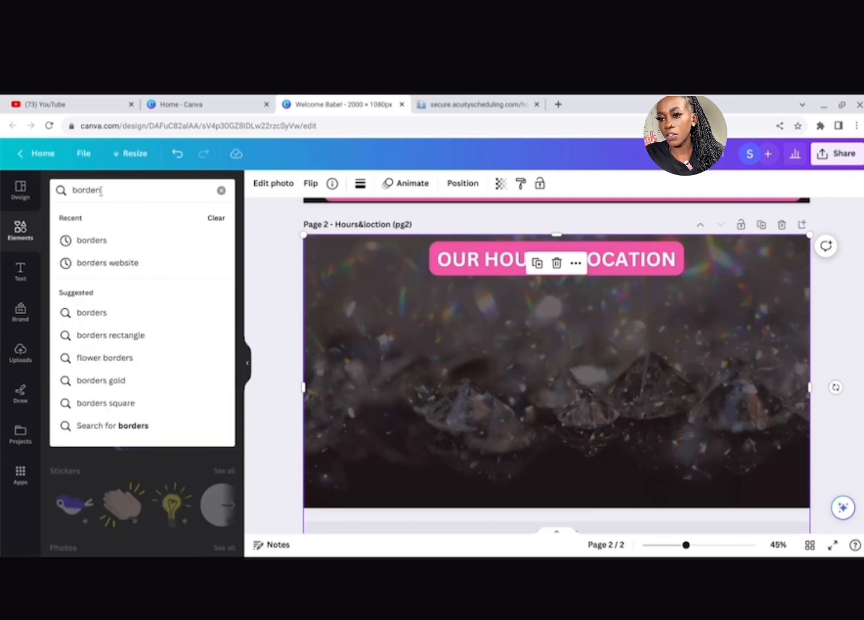
{"action": "key", "text": "Return"}
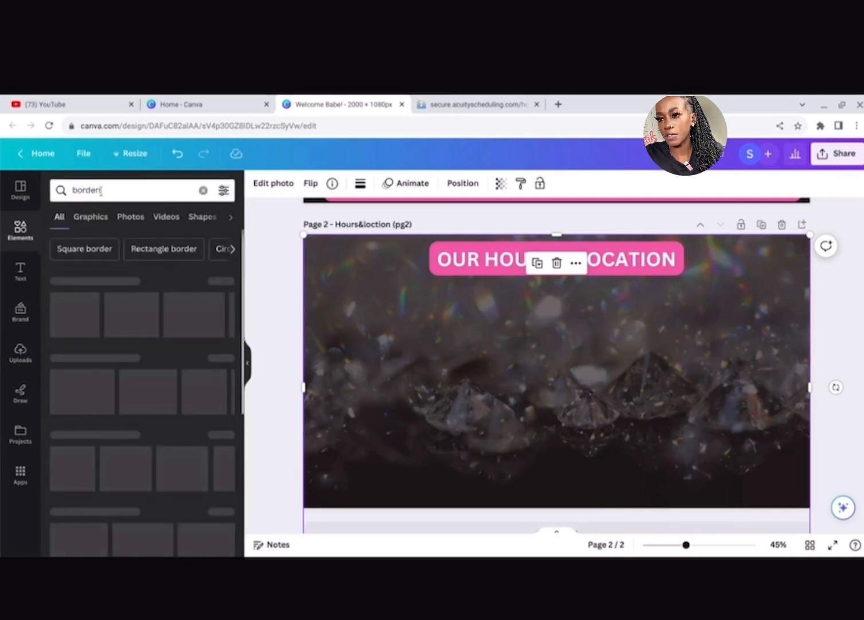
{"action": "left_click", "coordinate": [198, 248]}
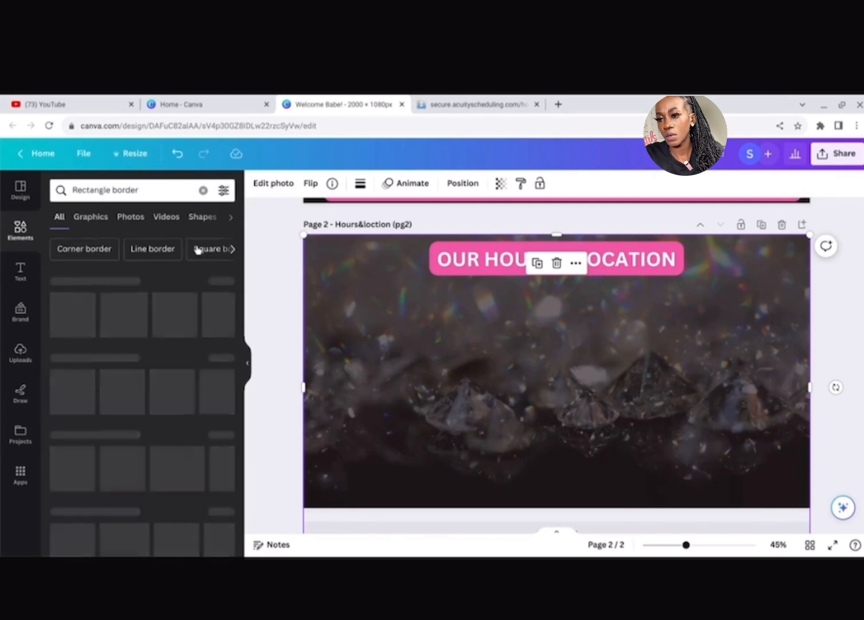
{"action": "left_click", "coordinate": [224, 281]}
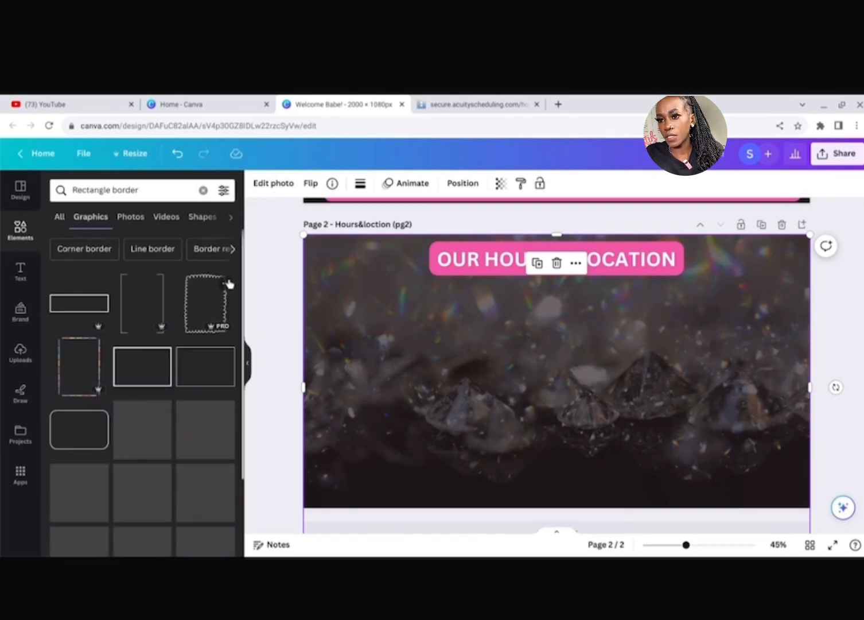
{"action": "scroll", "coordinate": [229, 284], "scroll_direction": "down", "scroll_amount": 10}
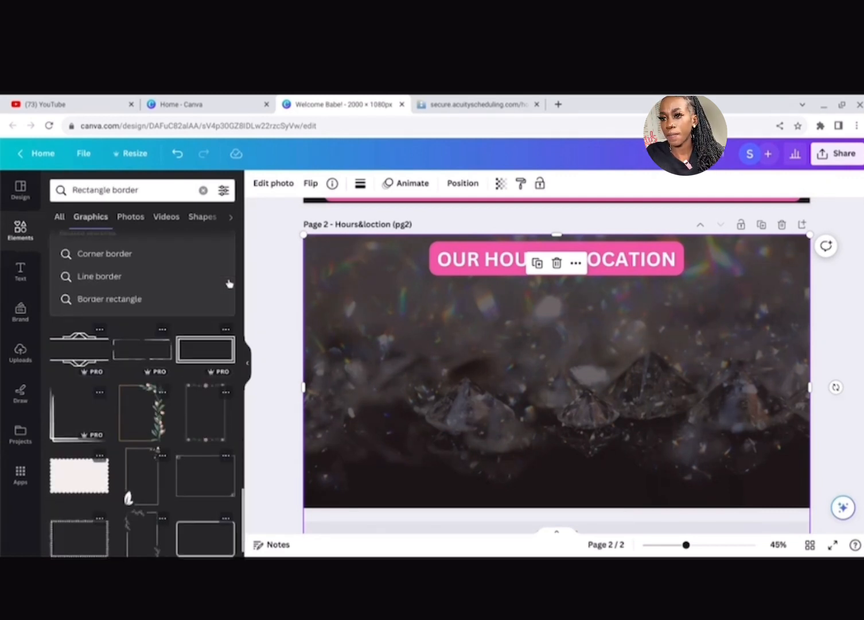
{"action": "scroll", "coordinate": [229, 283], "scroll_direction": "down", "scroll_amount": 5}
{"action": "left_click", "coordinate": [29, 195]}
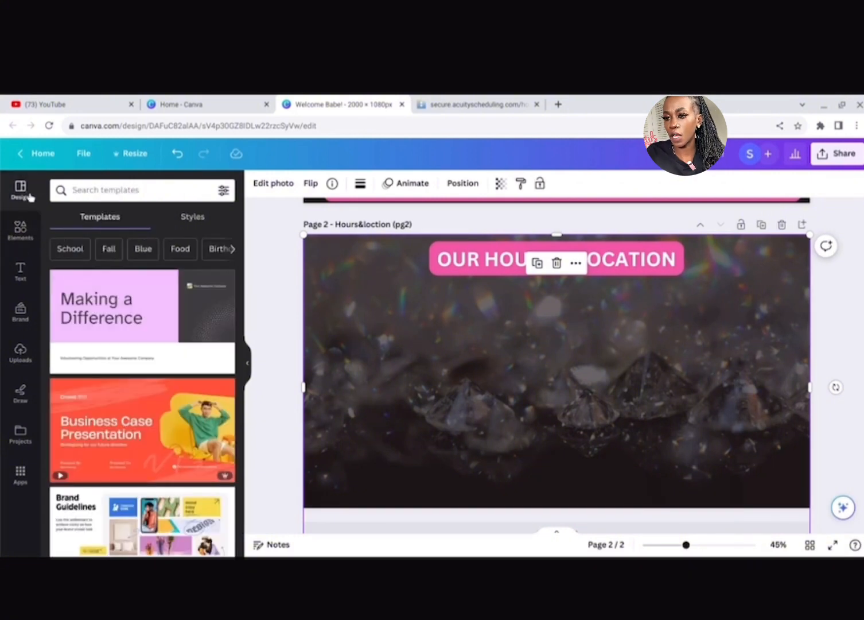
{"action": "left_click", "coordinate": [20, 230]}
{"action": "left_click", "coordinate": [57, 217]}
{"action": "left_click", "coordinate": [203, 189]}
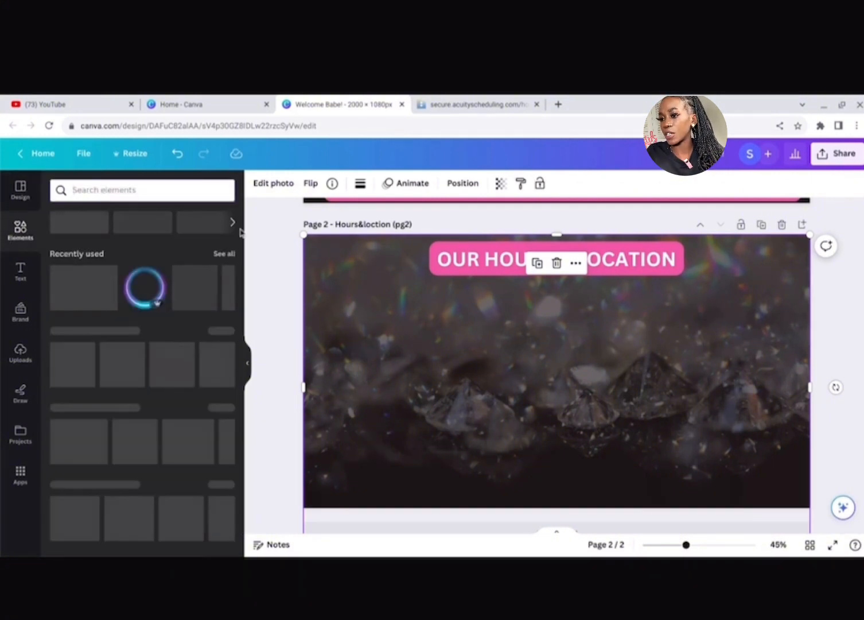
Step: Add the recently used open-topped cyan-to-magenta neon frame to page 2 and recolour it with the second brand pink
{"action": "left_click", "coordinate": [224, 253]}
{"action": "scroll", "coordinate": [142, 353], "scroll_direction": "down", "scroll_amount": 5}
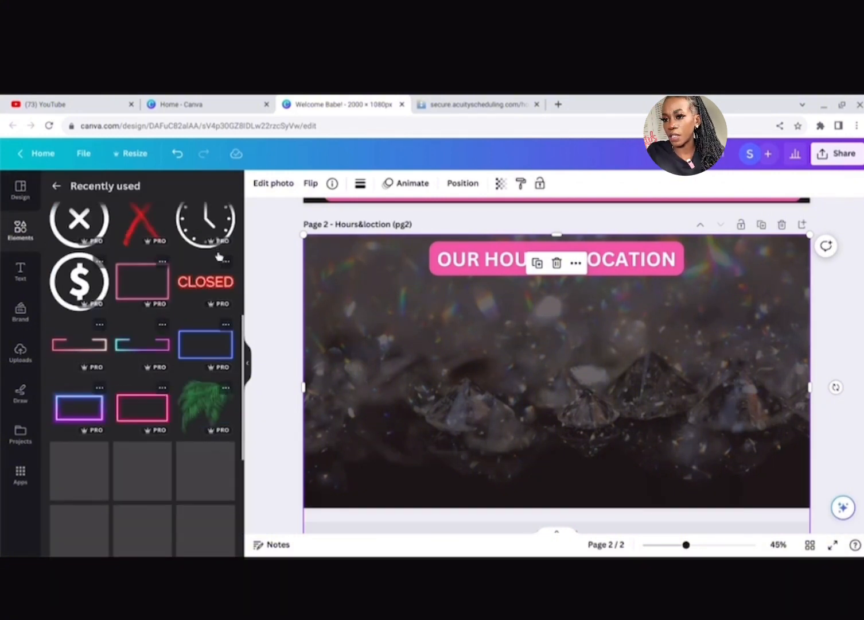
{"action": "left_click", "coordinate": [136, 346]}
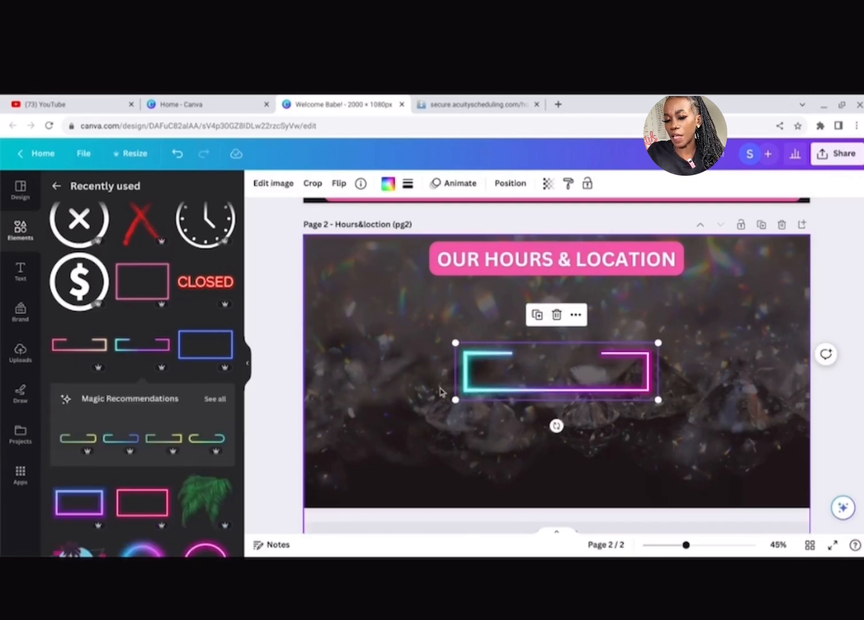
{"action": "left_click", "coordinate": [248, 363]}
{"action": "left_click", "coordinate": [184, 183]}
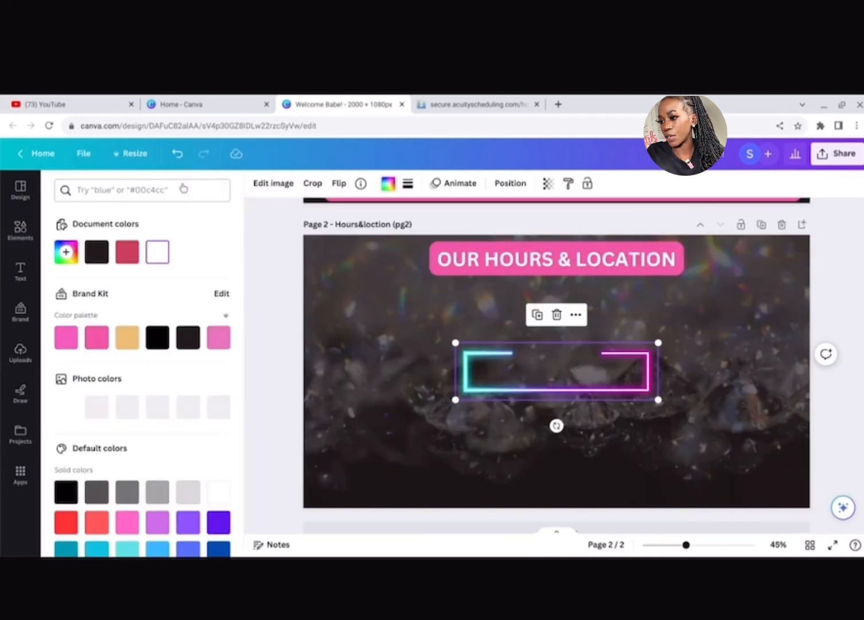
{"action": "left_click", "coordinate": [97, 339]}
Step: Enlarge the neon frame to about the full width of page 2, below the heading
{"action": "left_click_drag", "start_coordinate": [455, 400], "coordinate": [303, 442]}
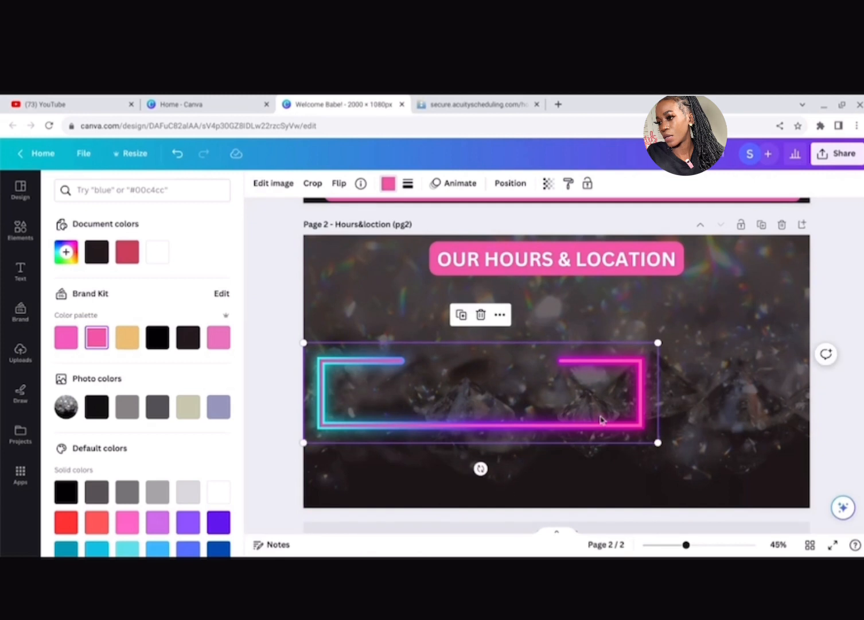
{"action": "left_click_drag", "start_coordinate": [658, 442], "coordinate": [821, 486]}
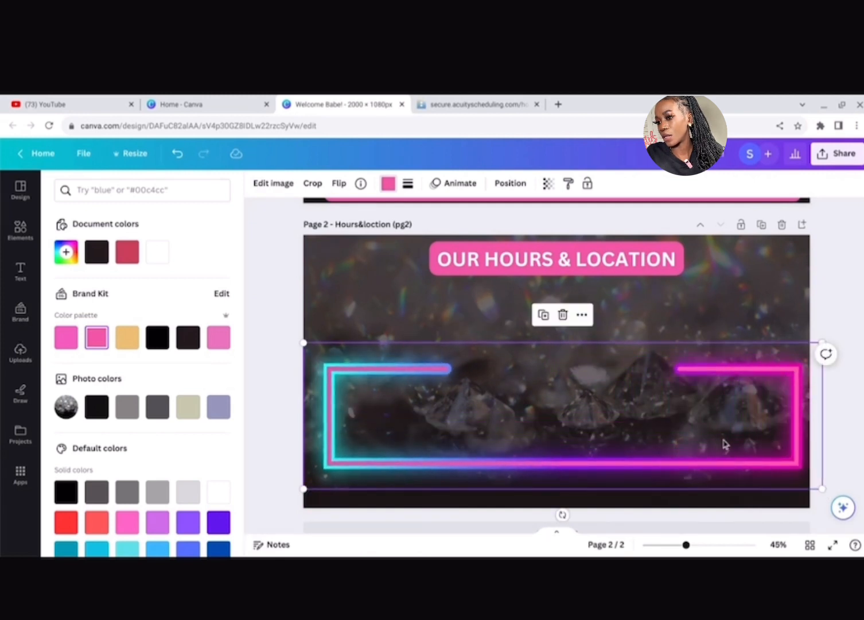
{"action": "left_click_drag", "start_coordinate": [723, 443], "coordinate": [710, 424]}
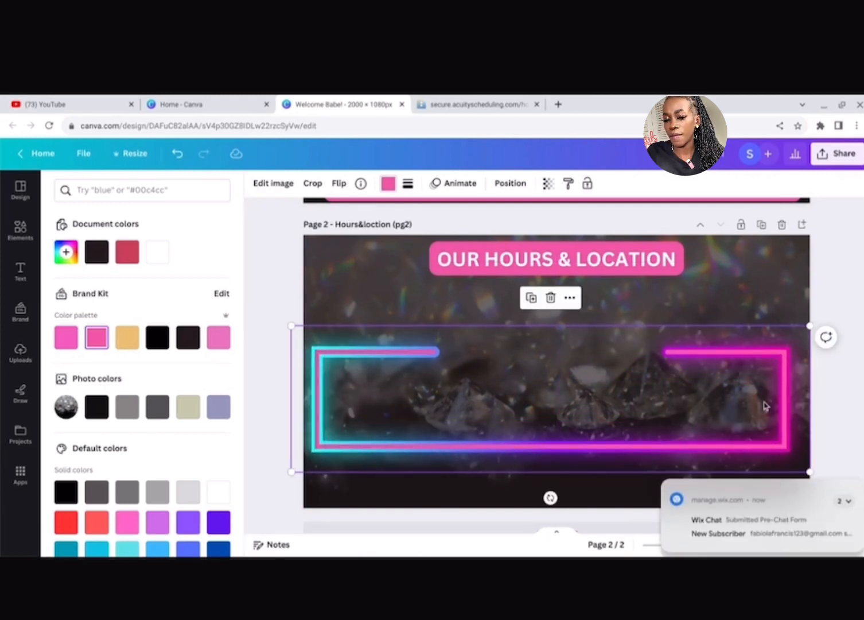
{"action": "left_click_drag", "start_coordinate": [810, 325], "coordinate": [826, 321]}
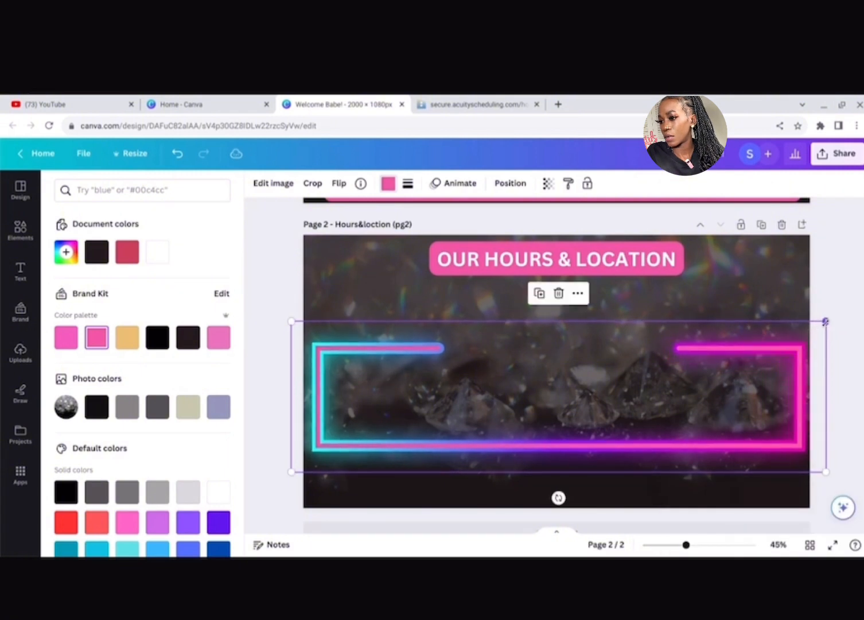
Step: Try solid, long-dash and short-dash border styles of weight 4 on the neon frame
{"action": "left_click", "coordinate": [408, 183]}
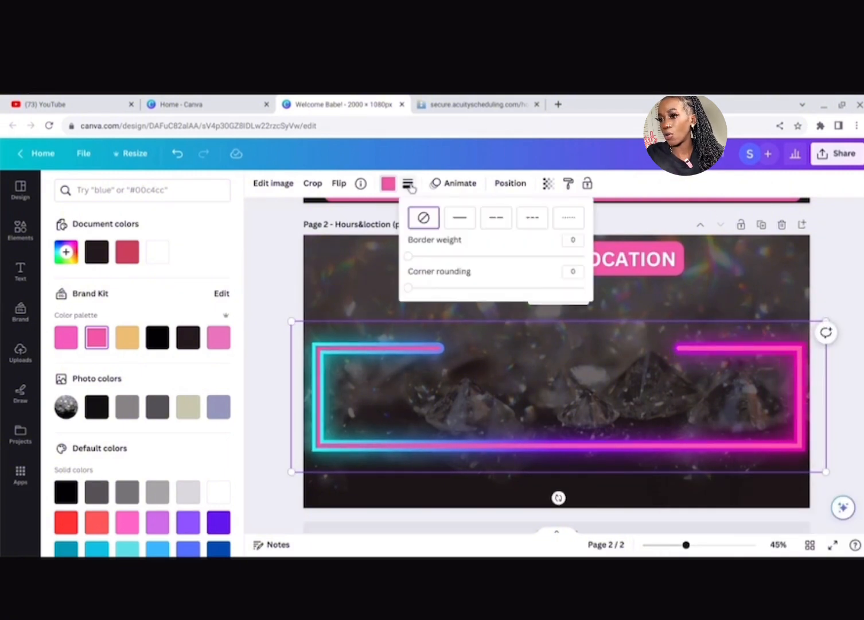
{"action": "left_click", "coordinate": [461, 224]}
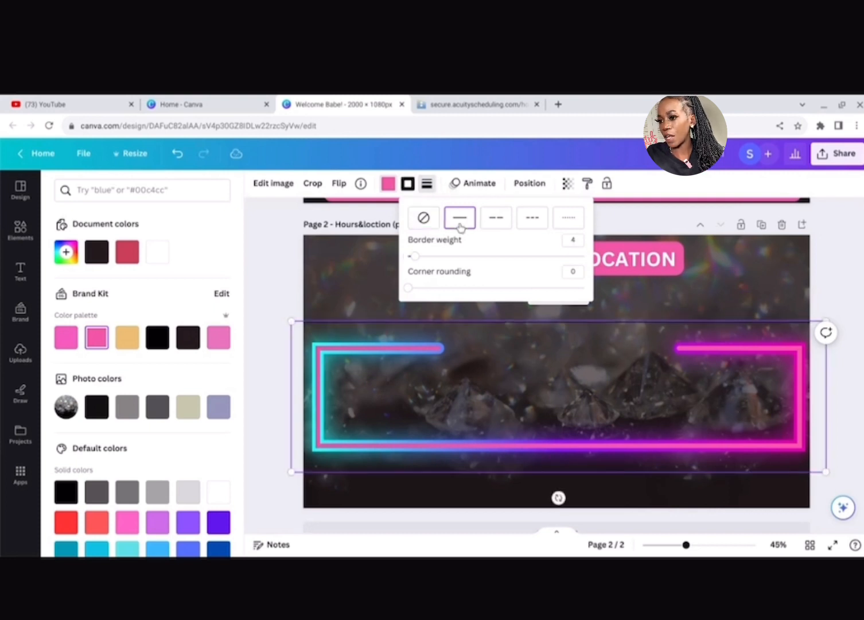
{"action": "left_click", "coordinate": [496, 226]}
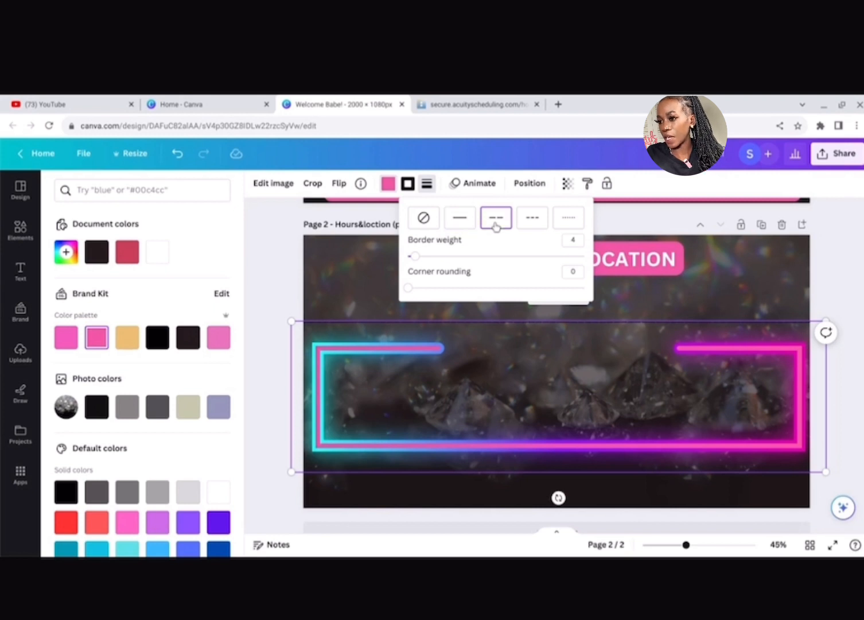
{"action": "left_click", "coordinate": [531, 225]}
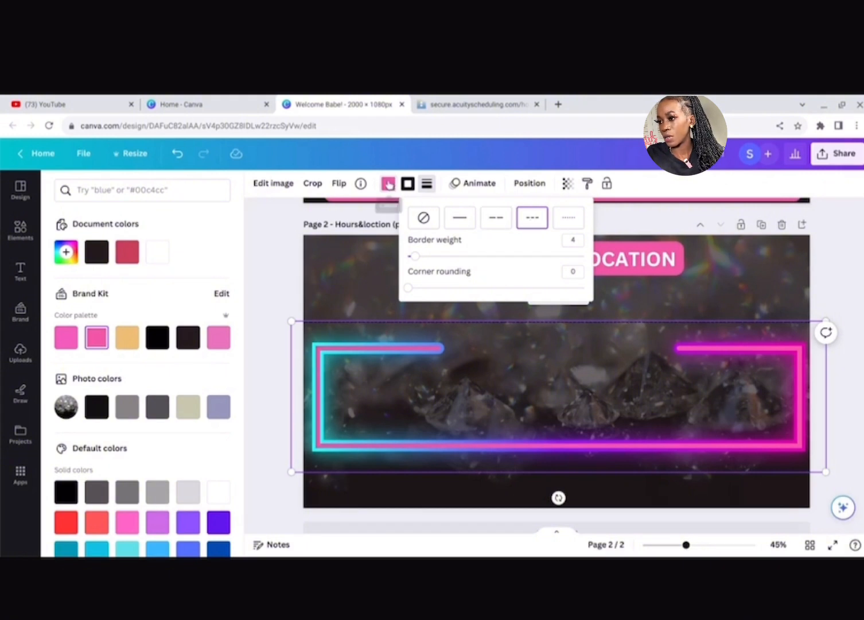
{"action": "left_click", "coordinate": [406, 183]}
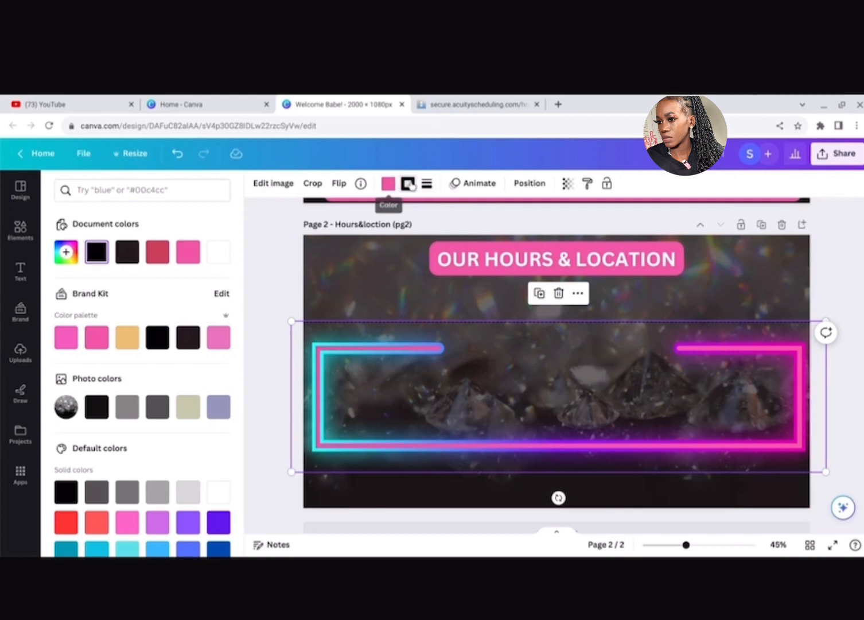
Step: Check how the dashed border looks around the neon frame, and delete the frame from page 2
{"action": "left_click", "coordinate": [415, 270]}
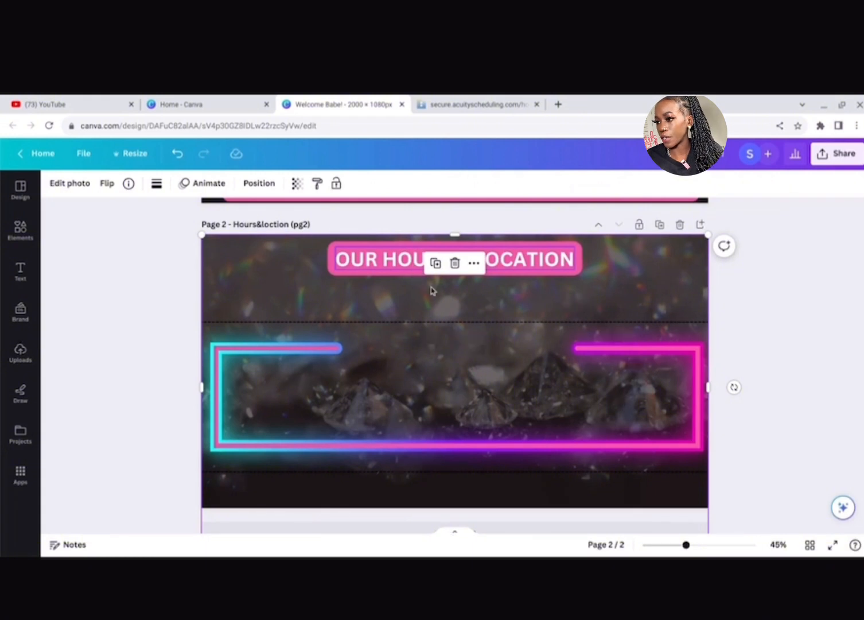
{"action": "left_click", "coordinate": [581, 375]}
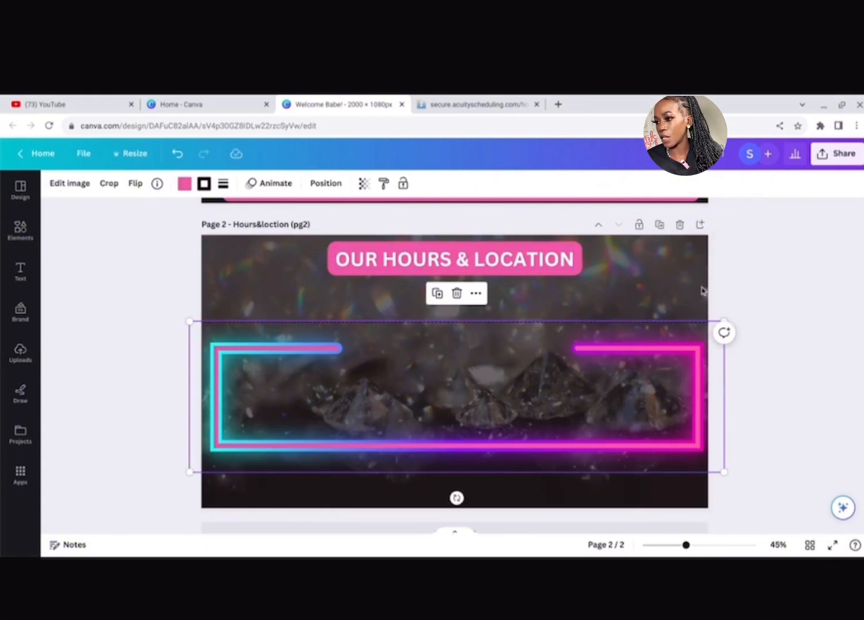
{"action": "left_click", "coordinate": [660, 305]}
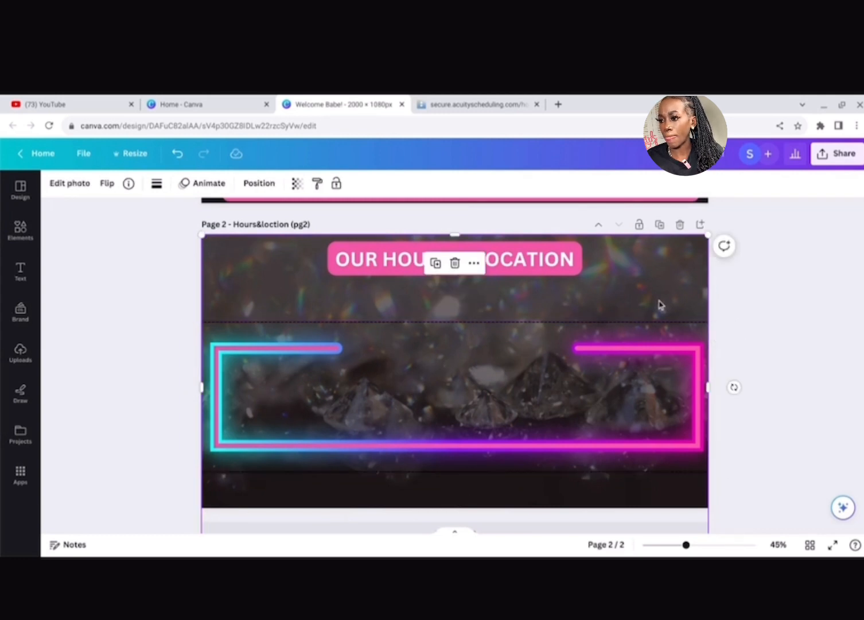
{"action": "left_click_drag", "start_coordinate": [562, 379], "coordinate": [581, 372]}
{"action": "left_click", "coordinate": [561, 381]}
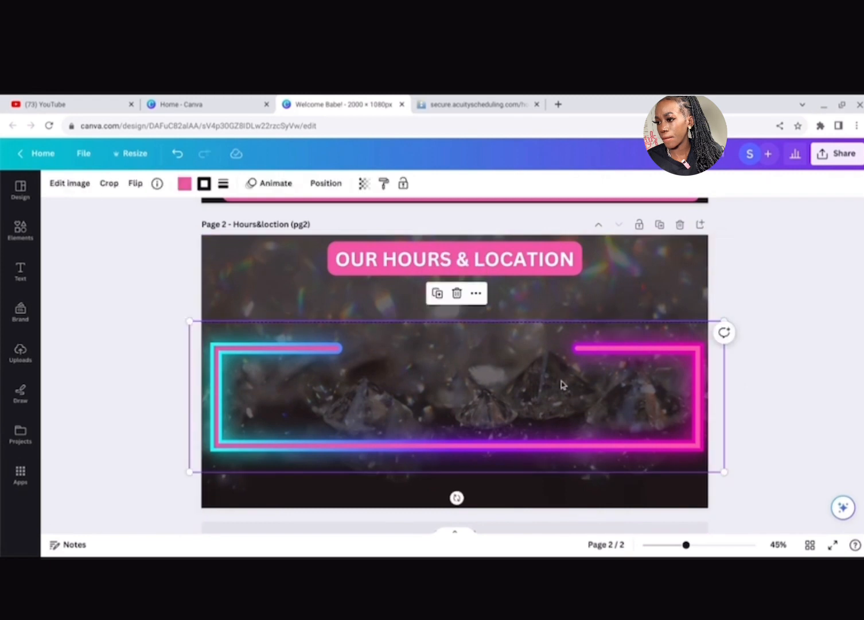
{"action": "left_click", "coordinate": [326, 183]}
{"action": "left_click", "coordinate": [388, 264]}
{"action": "left_click", "coordinate": [428, 324]}
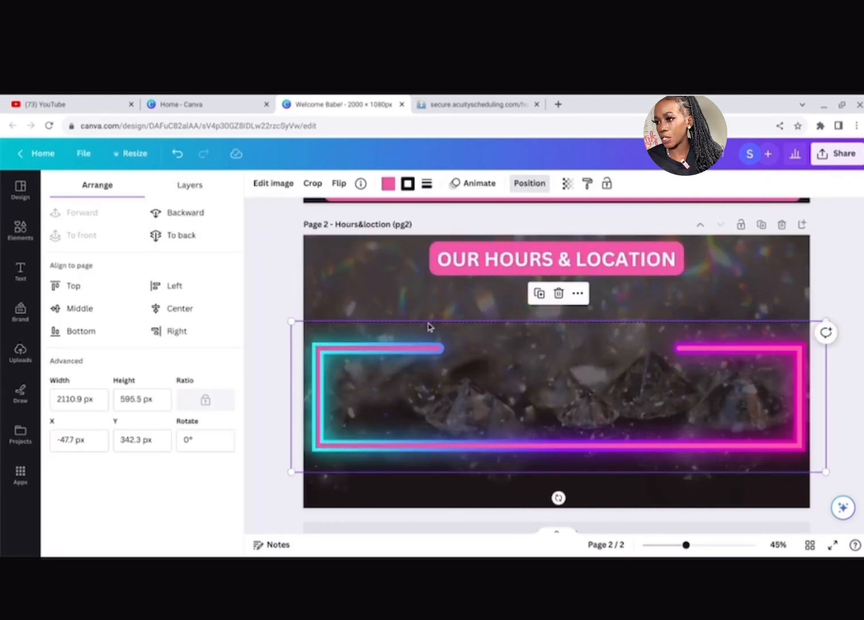
{"action": "left_click", "coordinate": [556, 291]}
Step: Insert a fresh copy of the open-topped neon frame on page 2 and colour it with the second brand pink
{"action": "left_click", "coordinate": [20, 230]}
{"action": "left_click", "coordinate": [72, 286]}
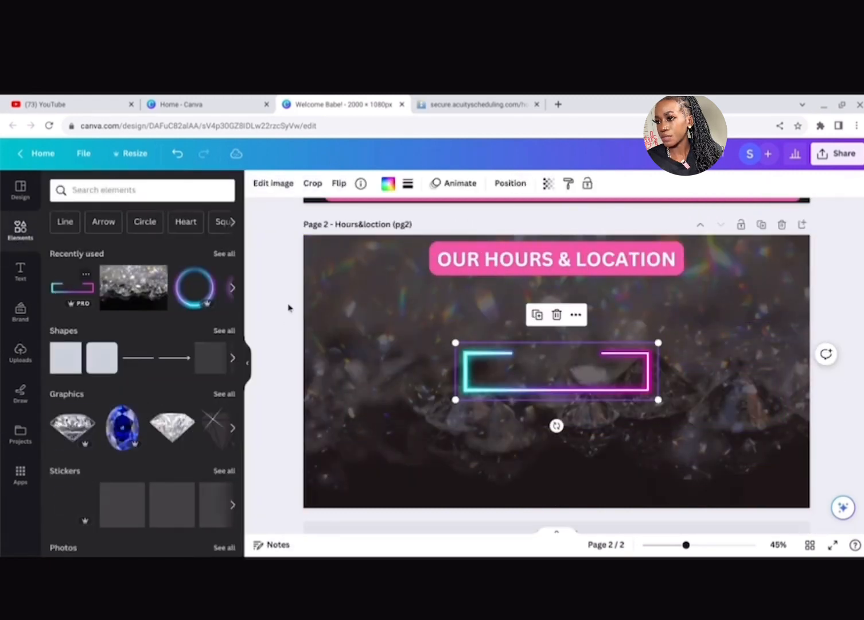
{"action": "left_click", "coordinate": [388, 184]}
{"action": "left_click", "coordinate": [96, 337]}
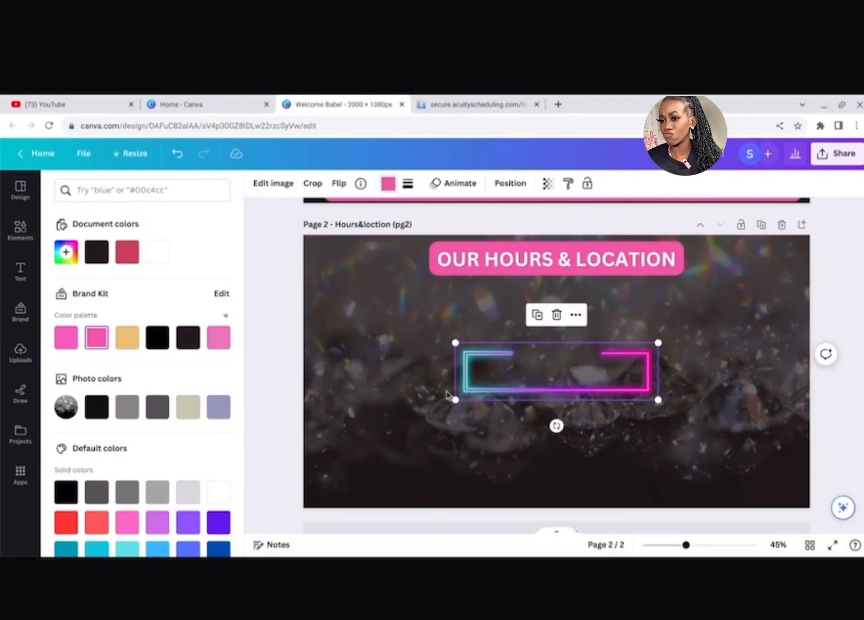
Step: Stretch the new neon frame across nearly the whole page width, centred below the "OUR HOURS & LOCATION" heading
{"action": "left_click_drag", "start_coordinate": [456, 400], "coordinate": [328, 489]}
{"action": "left_click_drag", "start_coordinate": [658, 343], "coordinate": [811, 262]}
{"action": "left_click_drag", "start_coordinate": [620, 347], "coordinate": [592, 361]}
{"action": "left_click_drag", "start_coordinate": [799, 453], "coordinate": [830, 462]}
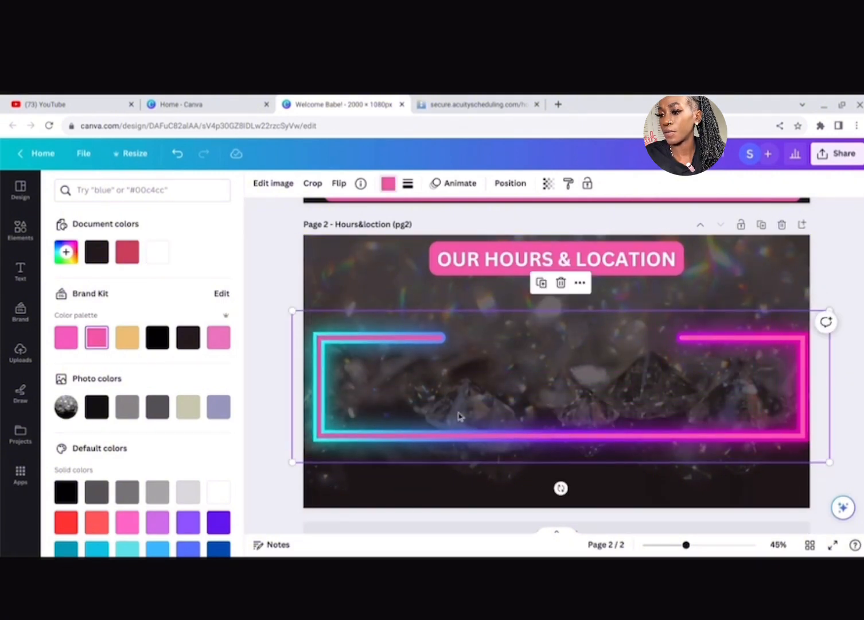
{"action": "left_click_drag", "start_coordinate": [292, 311], "coordinate": [288, 308]}
Step: Add a heading reading "MON-FRI" inside page 2's neon frame
{"action": "left_click", "coordinate": [19, 275]}
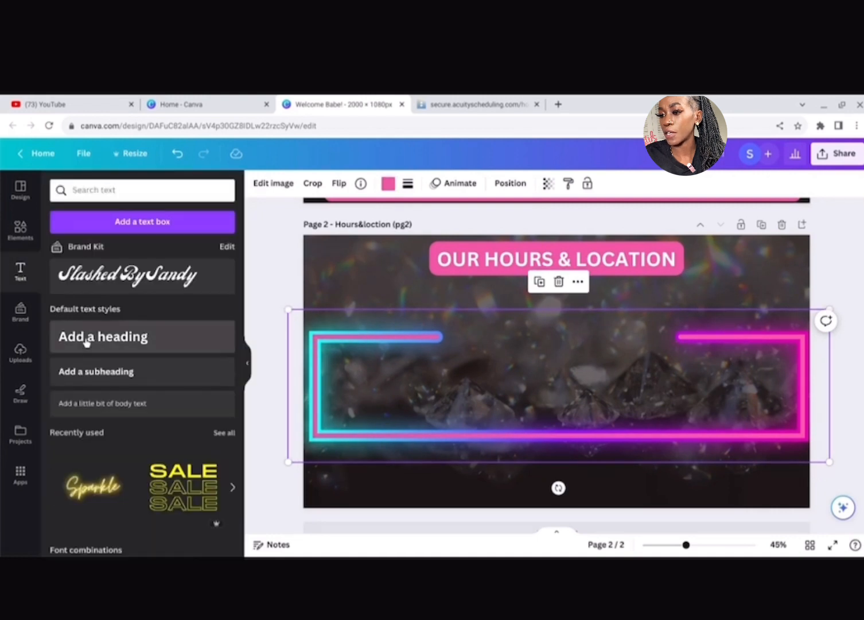
{"action": "left_click", "coordinate": [85, 342]}
{"action": "double_click", "coordinate": [613, 374]}
{"action": "key", "text": "BackSpace"}
{"action": "key", "text": "BackSpace"}
{"action": "key", "text": "BackSpace"}
{"action": "key", "text": "BackSpace"}
{"action": "key", "text": "BackSpace"}
{"action": "key", "text": "BackSpace"}
{"action": "key", "text": "BackSpace"}
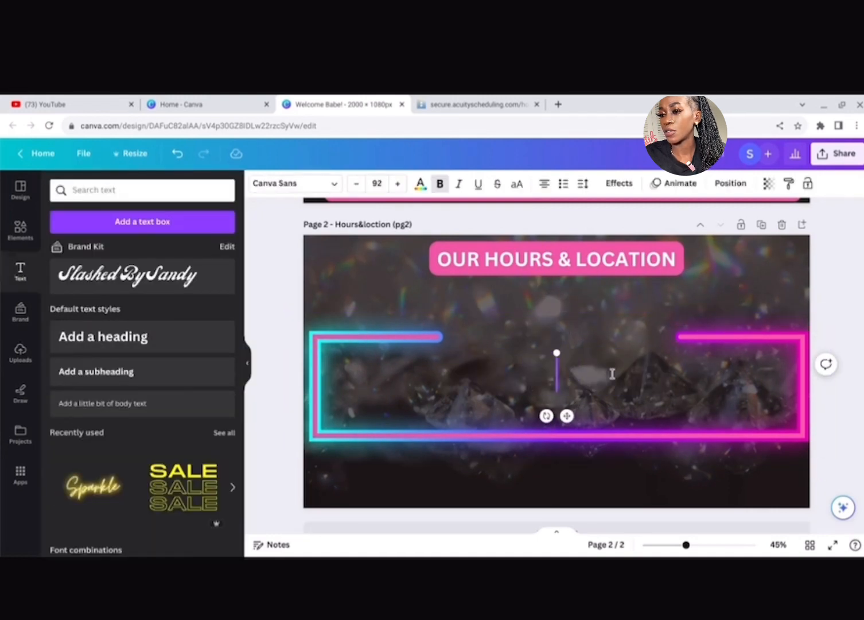
{"action": "type", "text": "MON-FRI"}
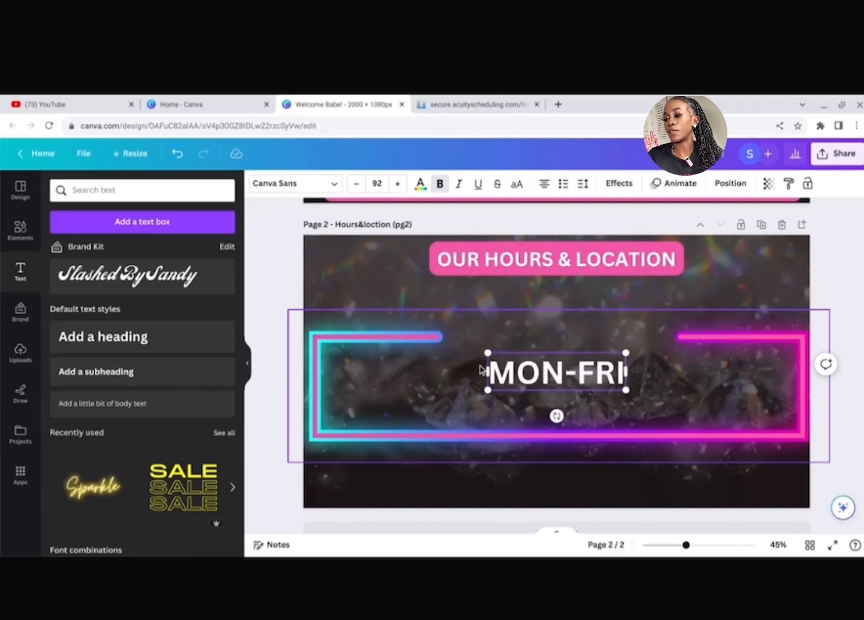
Step: Shrink the "MON-FRI" text to size 69.4 and place it inside the neon frame's upper-left corner
{"action": "left_click_drag", "start_coordinate": [625, 353], "coordinate": [598, 361]}
{"action": "left_click_drag", "start_coordinate": [543, 374], "coordinate": [380, 364]}
{"action": "left_click_drag", "start_coordinate": [434, 348], "coordinate": [427, 351]}
{"action": "mouse_move", "coordinate": [376, 366]}
{"action": "left_mouse_down"}
{"action": "mouse_move", "coordinate": [384, 367]}
{"action": "mouse_move", "coordinate": [376, 365]}
{"action": "left_mouse_up"}
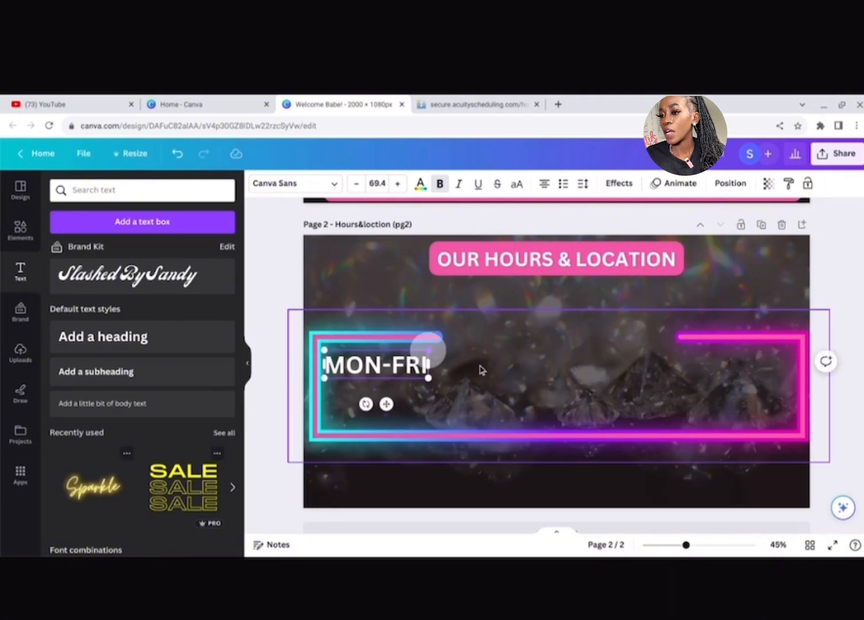
Step: Shrink the "MON-FRI" text to size 65.6 and place a duplicate reading "SAT" level with it in the middle of the neon frame
{"action": "left_click_drag", "start_coordinate": [428, 350], "coordinate": [375, 365]}
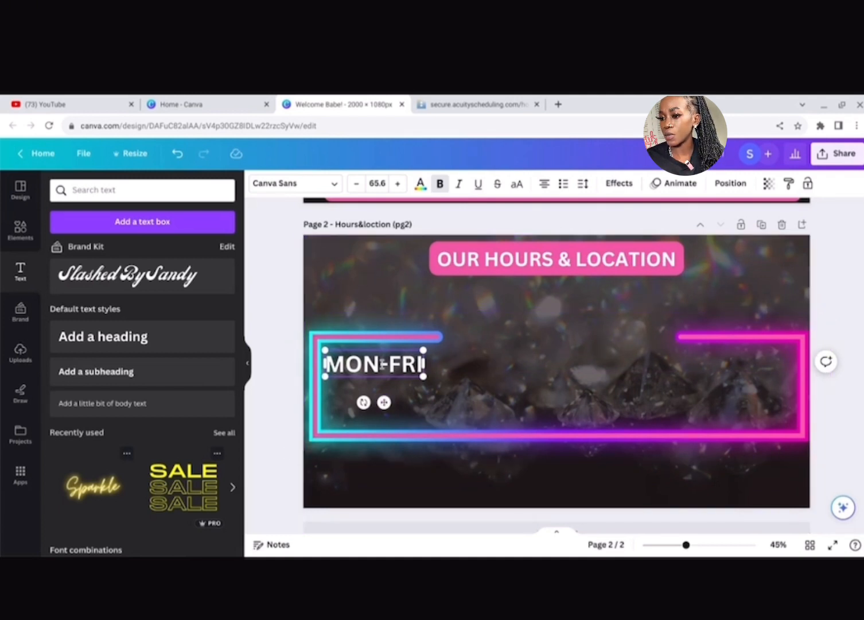
{"action": "left_click", "coordinate": [368, 379]}
{"action": "left_click", "coordinate": [287, 369]}
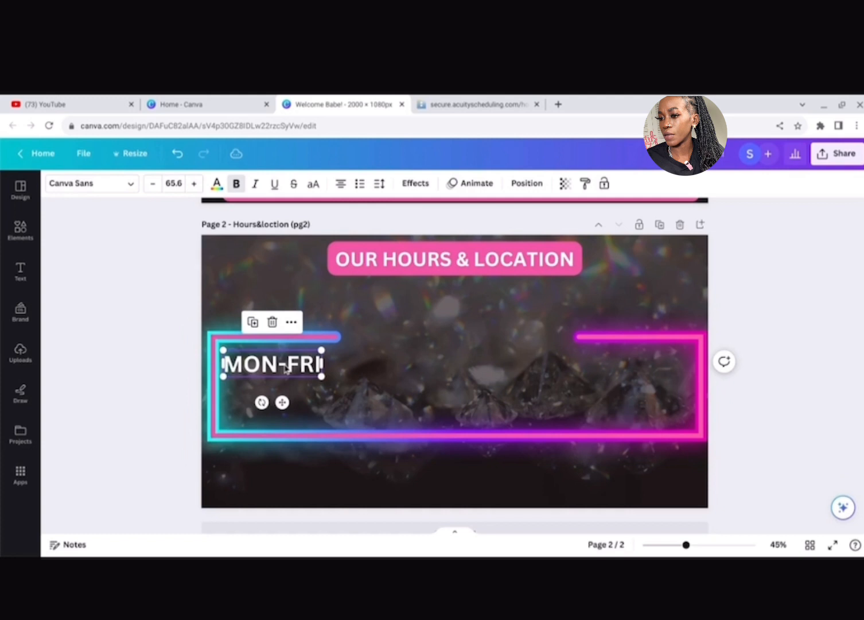
{"action": "left_click", "coordinate": [253, 322]}
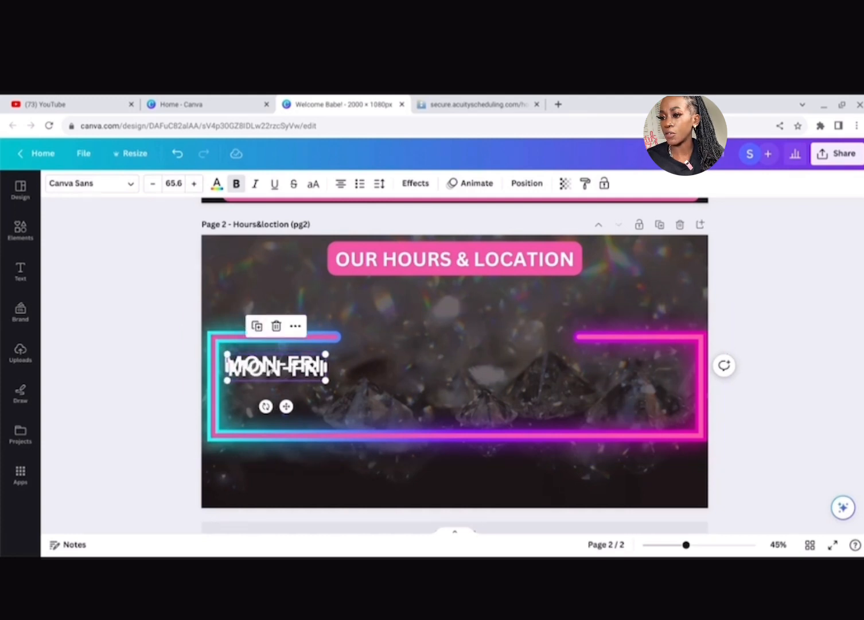
{"action": "left_click_drag", "start_coordinate": [269, 367], "coordinate": [444, 360]}
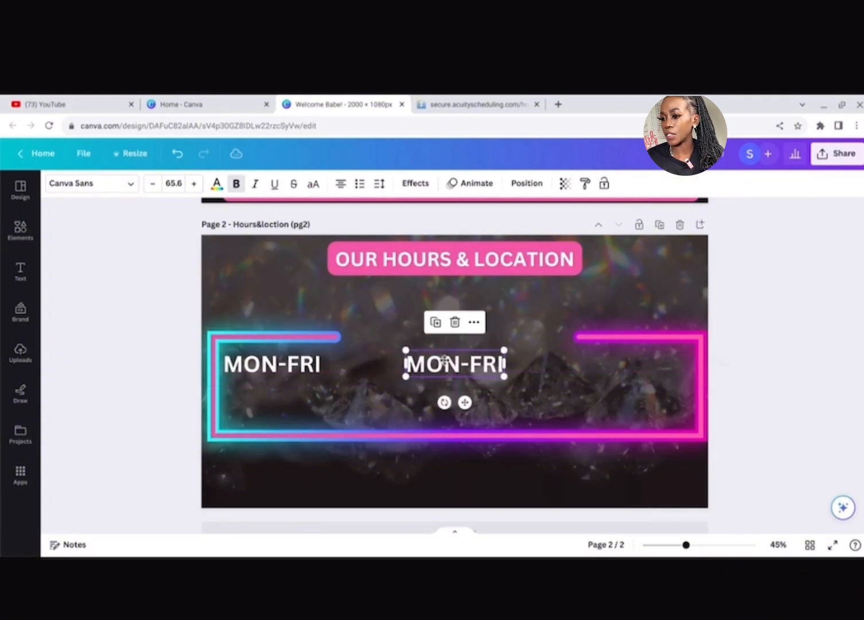
{"action": "double_click", "coordinate": [447, 366]}
{"action": "type", "text": "SAT"}
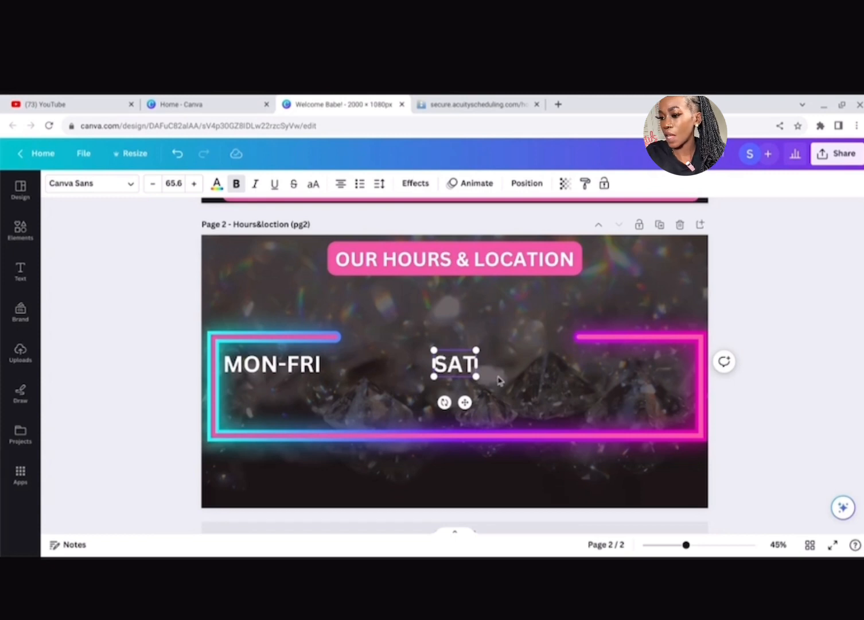
{"action": "left_click", "coordinate": [505, 383]}
Step: Duplicate the "SAT" text, place the copy level with it inside the frame's right end, and change it to "SUN"
{"action": "left_click", "coordinate": [471, 367]}
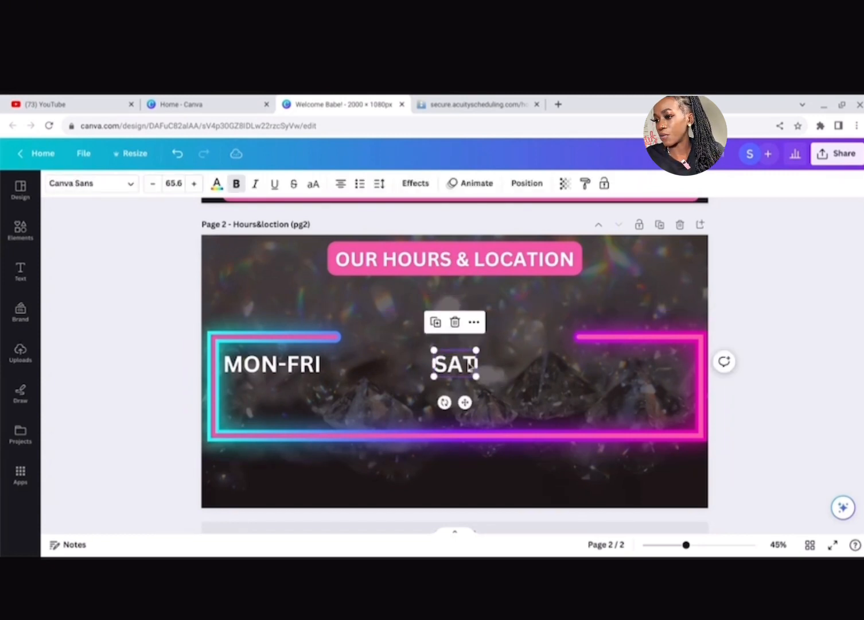
{"action": "left_click", "coordinate": [436, 322]}
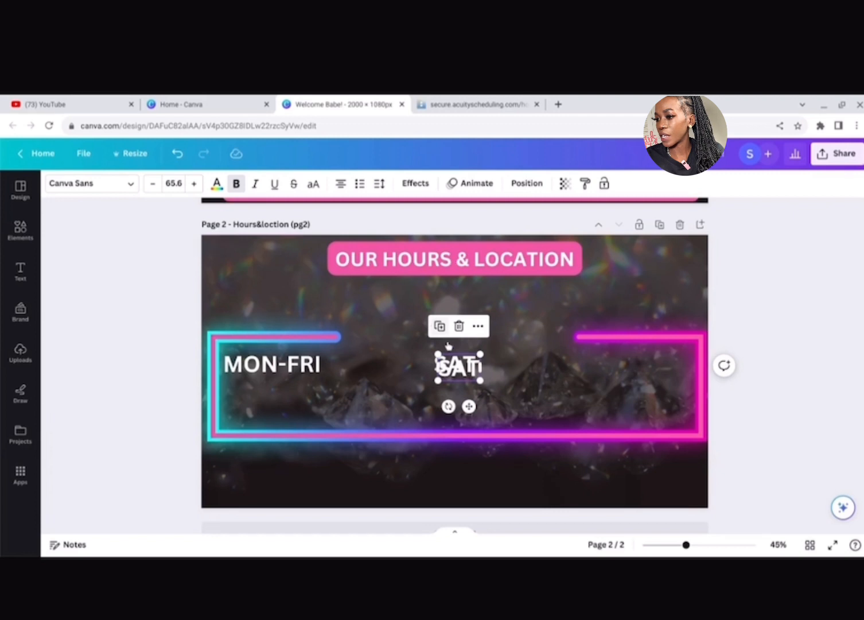
{"action": "left_click_drag", "start_coordinate": [456, 360], "coordinate": [621, 362]}
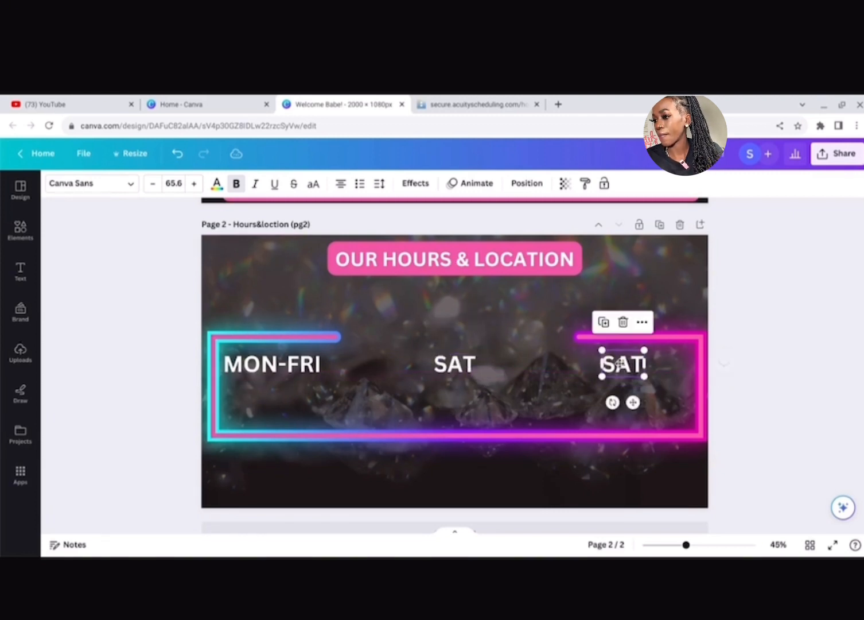
{"action": "double_click", "coordinate": [619, 364]}
{"action": "type", "text": "sun"}
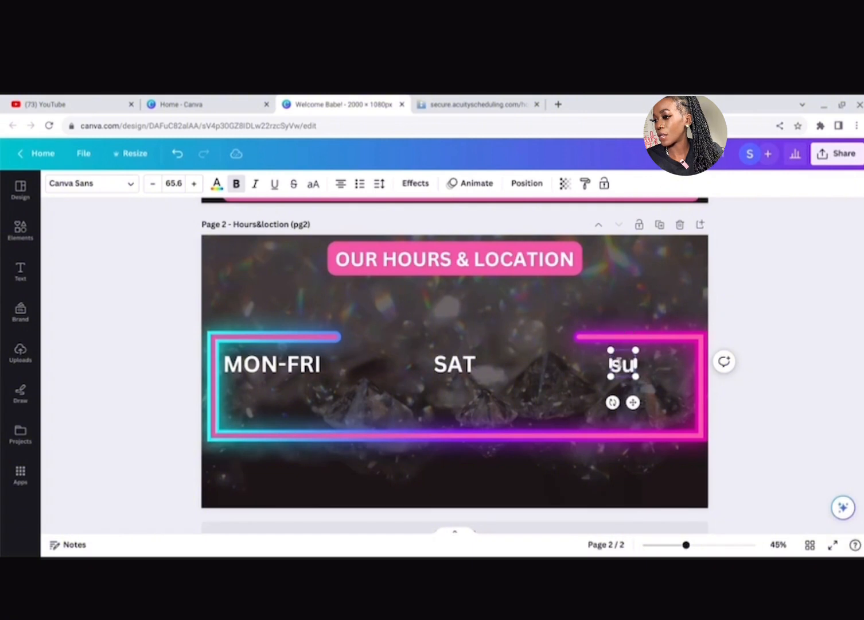
{"action": "key", "text": "BackSpace"}
{"action": "key", "text": "BackSpace"}
{"action": "key", "text": "BackSpace"}
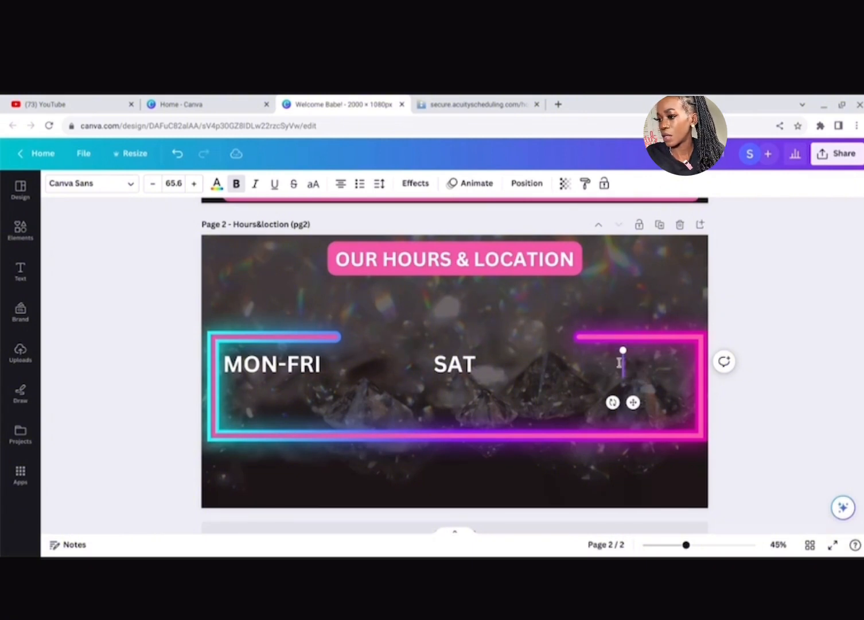
{"action": "type", "text": "sun"}
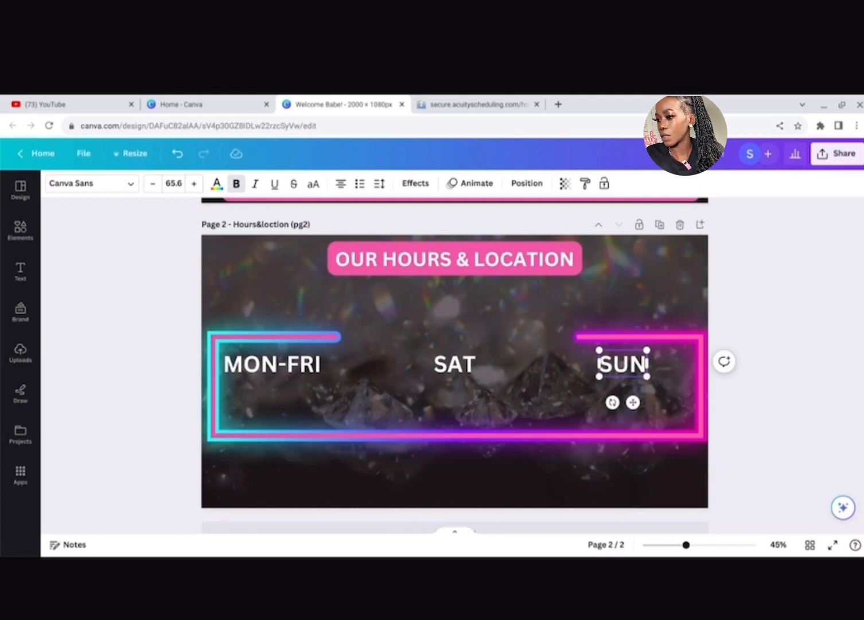
{"action": "left_click", "coordinate": [775, 375]}
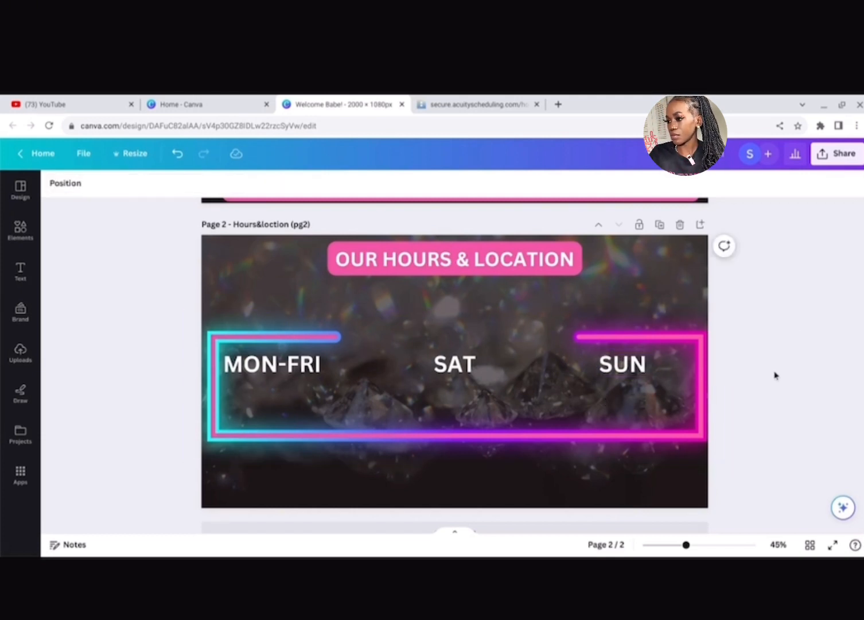
Step: Duplicate the "MON-FRI" text, place the copy directly below it, and change it to "8am-5pm"
{"action": "scroll", "coordinate": [775, 375], "scroll_direction": "down", "scroll_amount": 2}
{"action": "scroll", "coordinate": [775, 376], "scroll_direction": "down", "scroll_amount": 3}
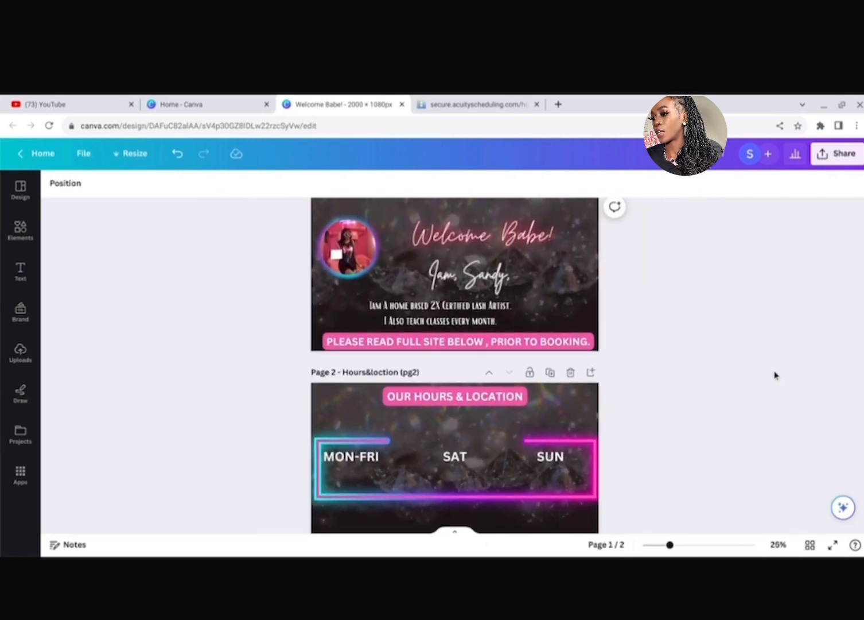
{"action": "scroll", "coordinate": [775, 376], "scroll_direction": "up", "scroll_amount": 3}
{"action": "scroll", "coordinate": [775, 376], "scroll_direction": "up", "scroll_amount": 3}
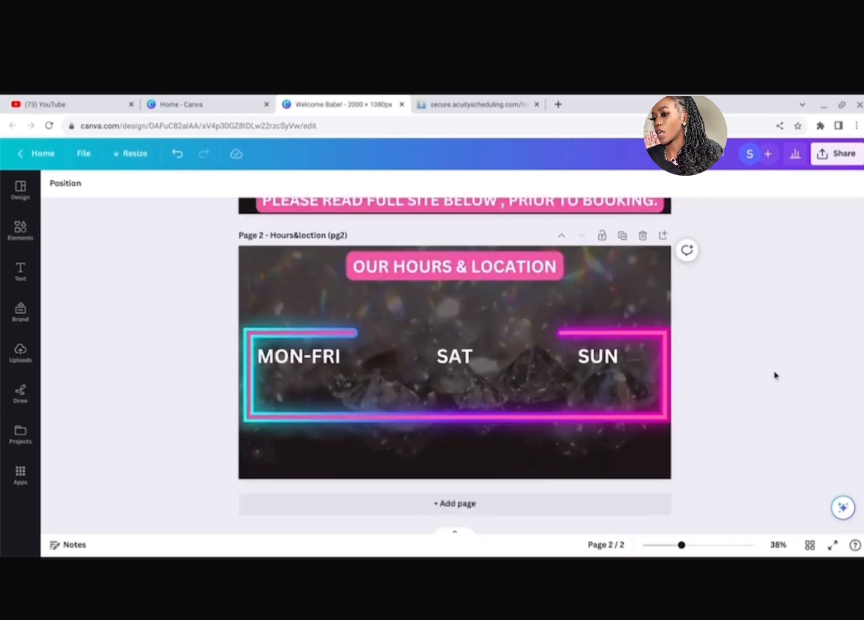
{"action": "scroll", "coordinate": [775, 375], "scroll_direction": "up", "scroll_amount": 1}
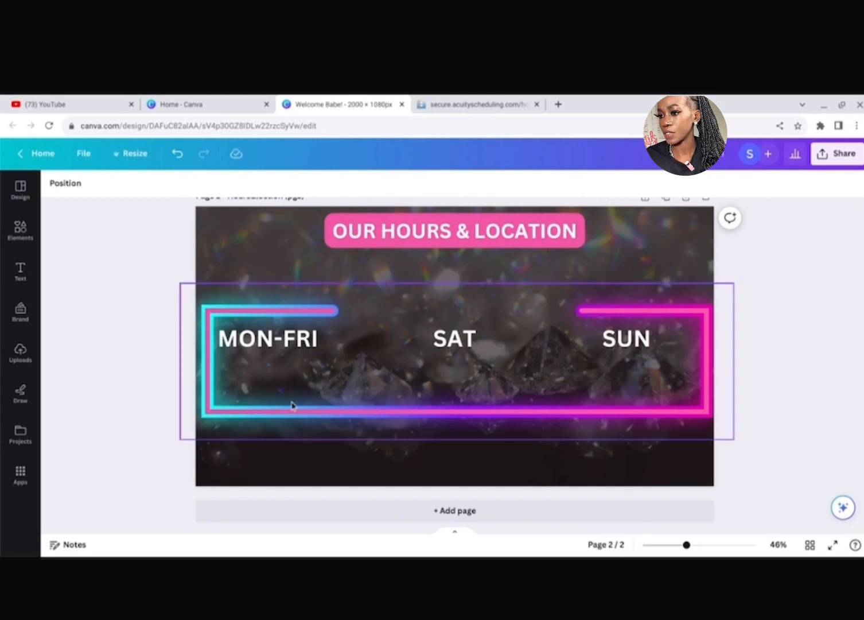
{"action": "left_click", "coordinate": [255, 350]}
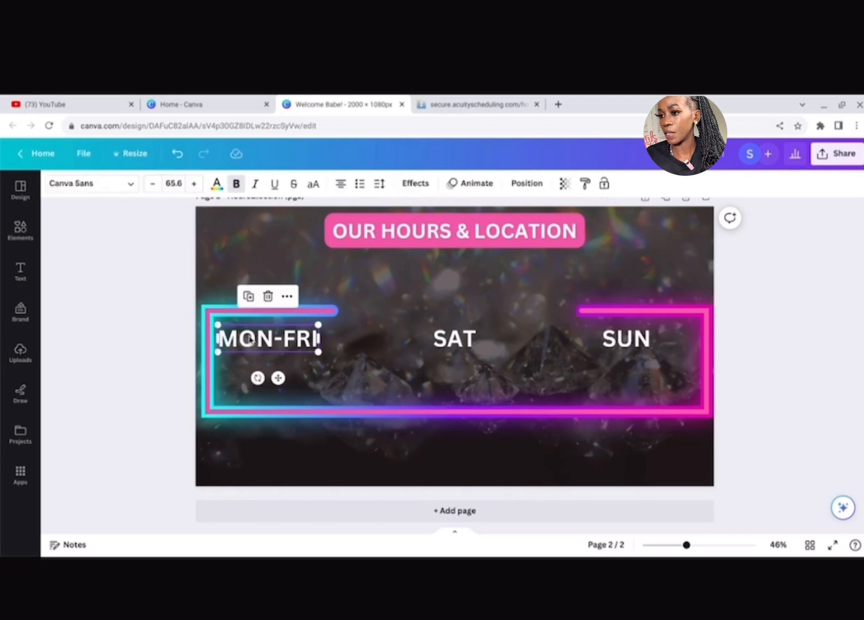
{"action": "left_click", "coordinate": [248, 298]}
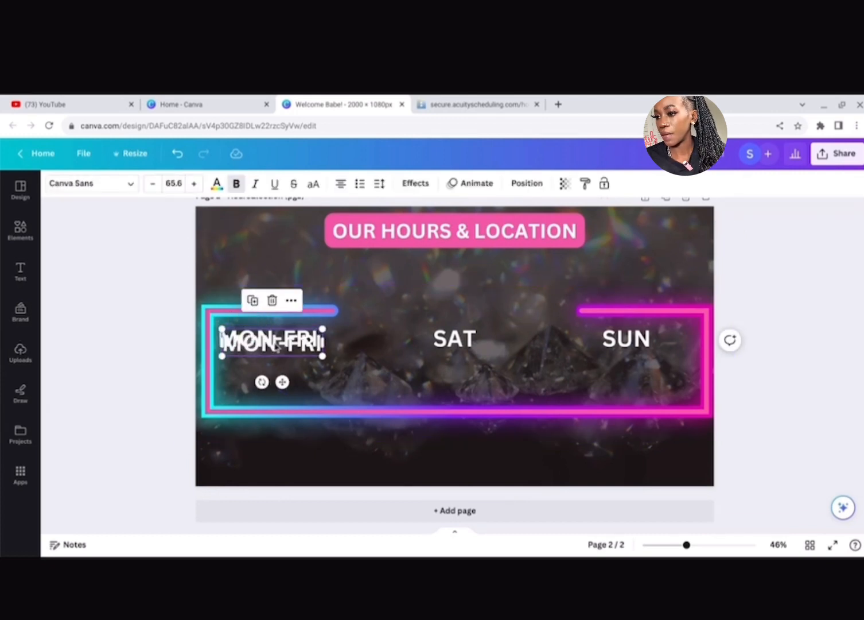
{"action": "left_click_drag", "start_coordinate": [272, 345], "coordinate": [267, 378]}
{"action": "double_click", "coordinate": [271, 376]}
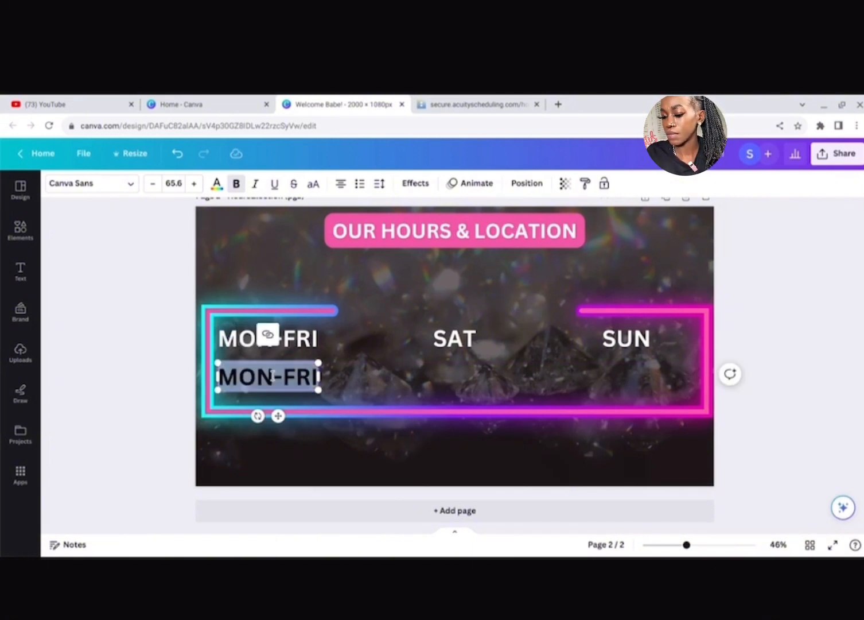
{"action": "key", "text": "BackSpace"}
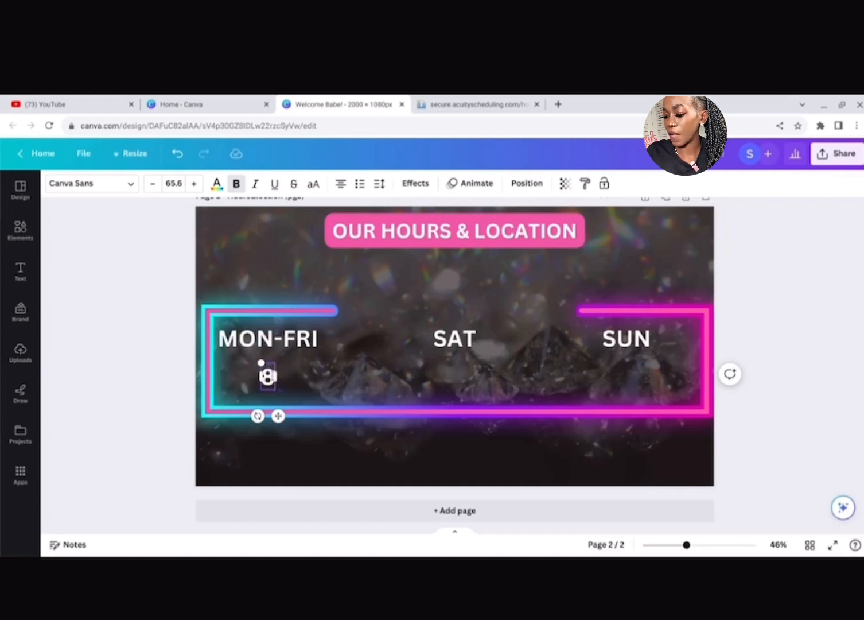
{"action": "type", "text": "8am"}
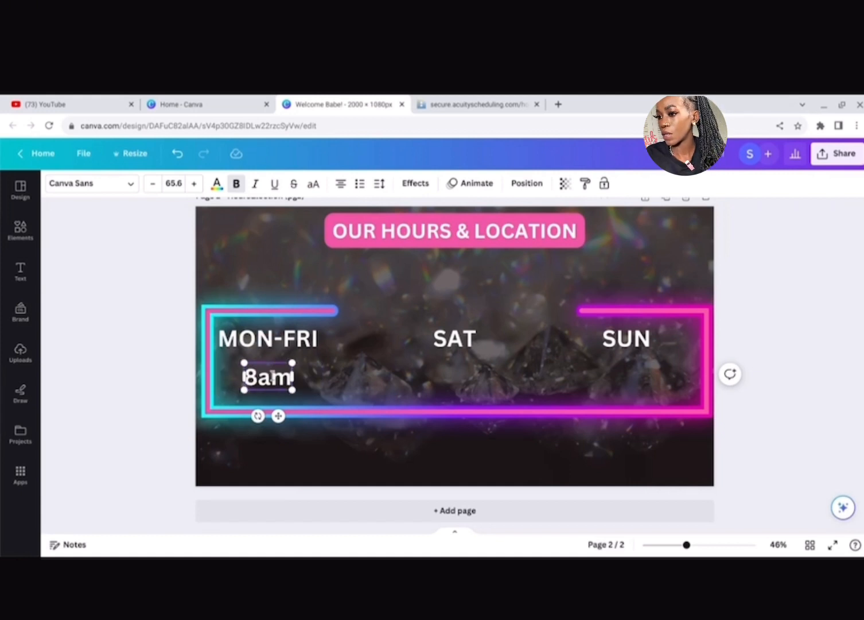
{"action": "type", "text": "-5pm"}
Step: Add a matching hours text reading "7am-6pm" beneath "SAT"
{"action": "left_click", "coordinate": [447, 364]}
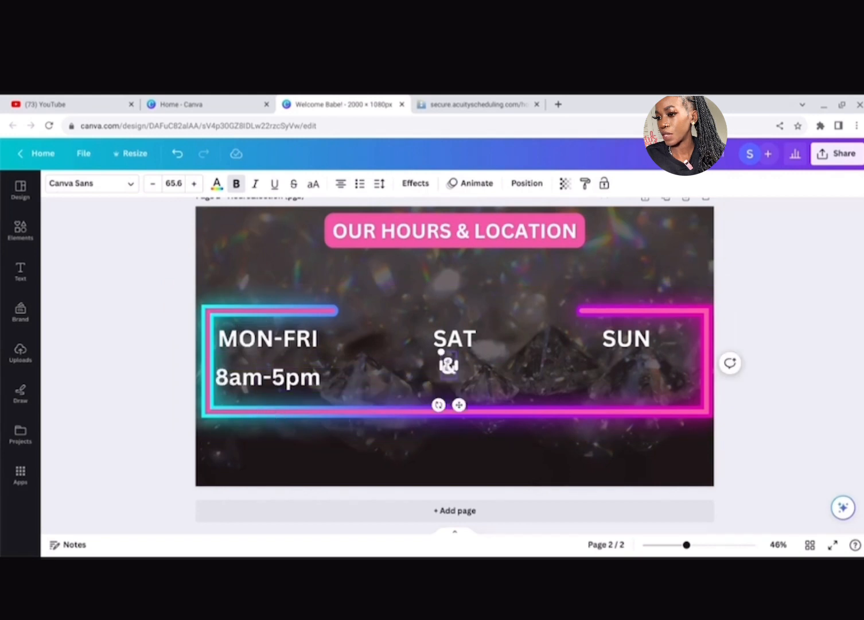
{"action": "type", "text": "7am-"}
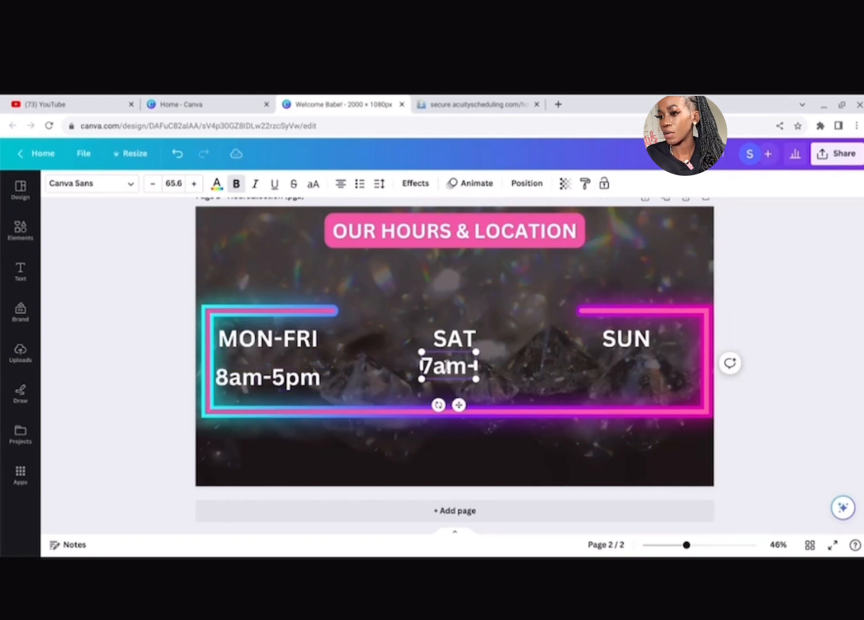
{"action": "type", "text": "1pm"}
{"action": "left_click", "coordinate": [620, 387]}
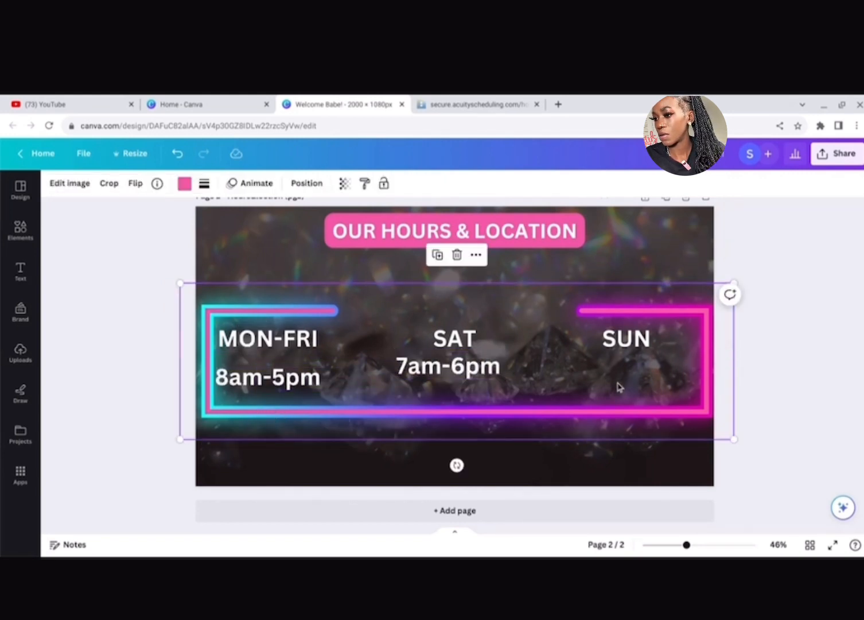
Step: Search the elements for "closed sign" graphics and insert the rectangular pink-purple neon "CLOSED" sign on page 2
{"action": "left_click", "coordinate": [22, 236]}
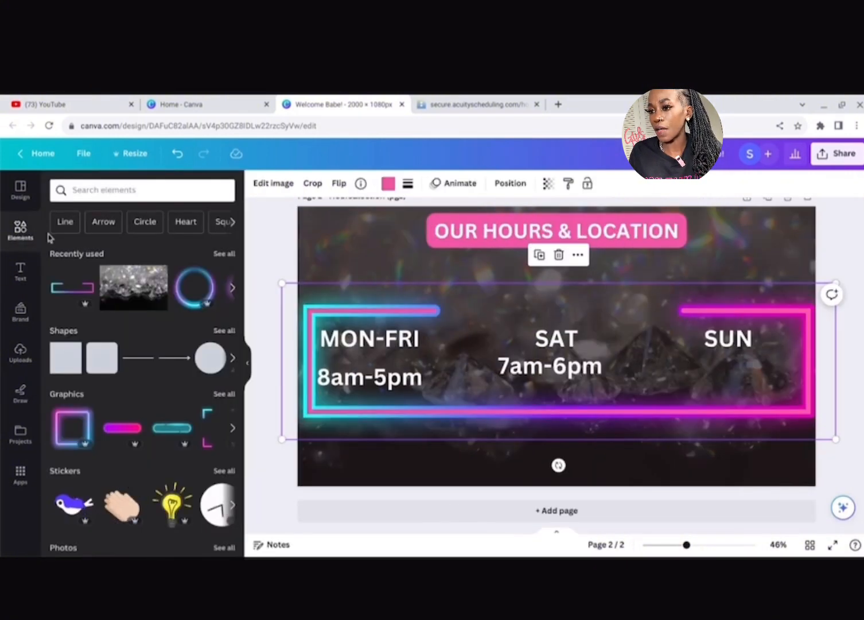
{"action": "left_click", "coordinate": [145, 192]}
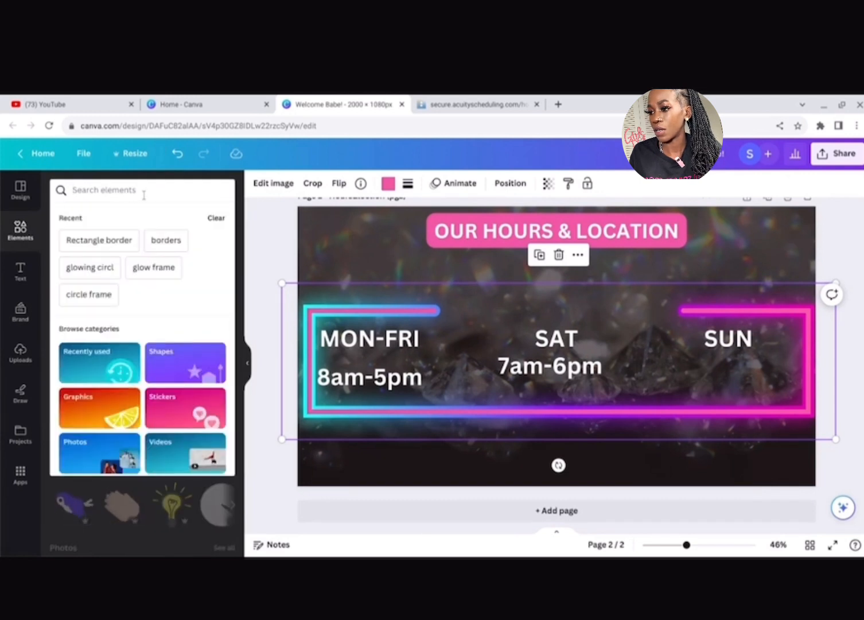
{"action": "type", "text": "closed"}
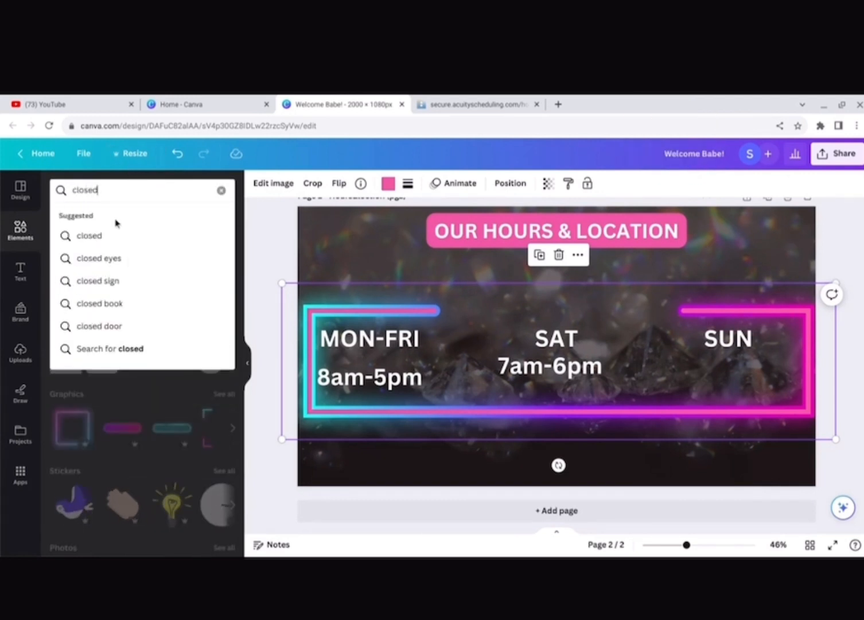
{"action": "left_click", "coordinate": [110, 280]}
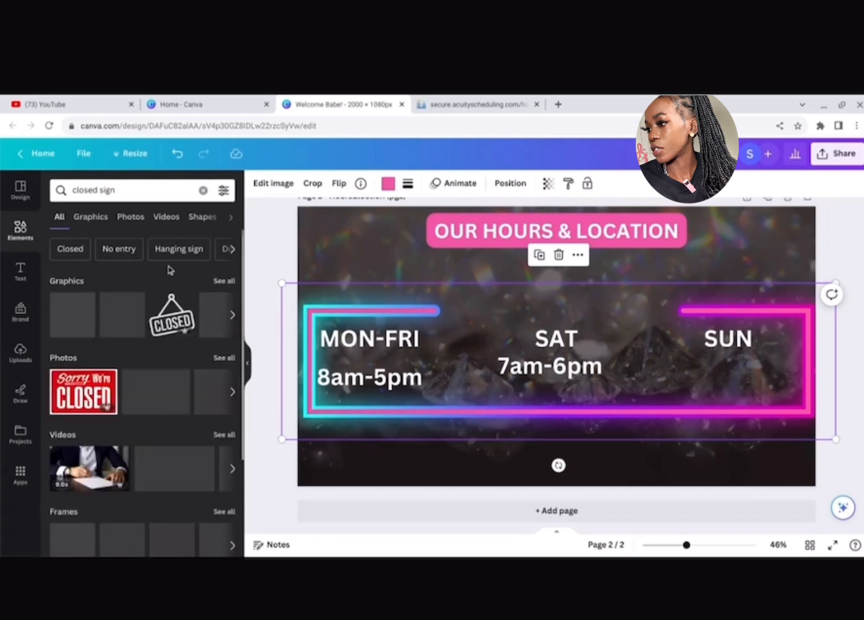
{"action": "left_click", "coordinate": [223, 281]}
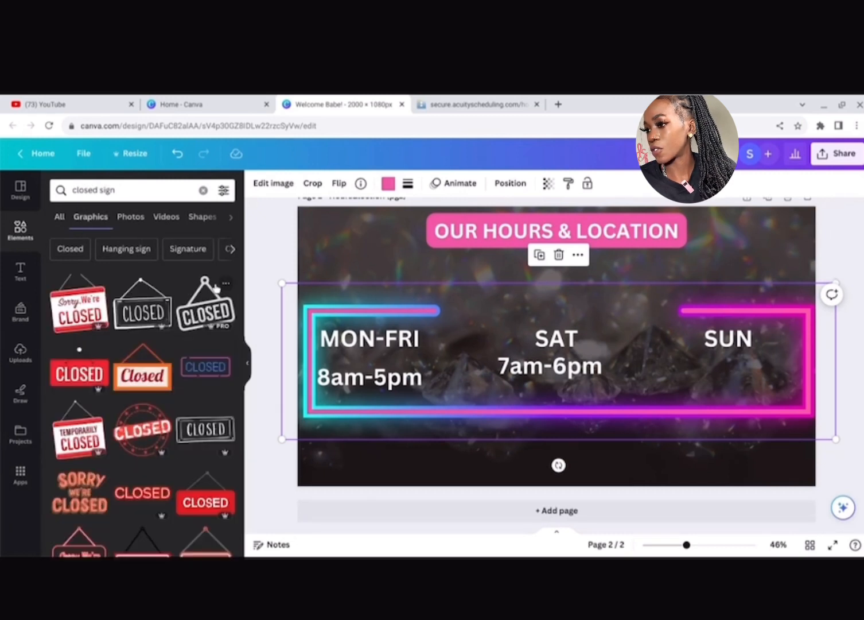
{"action": "scroll", "coordinate": [216, 287], "scroll_direction": "down", "scroll_amount": 2}
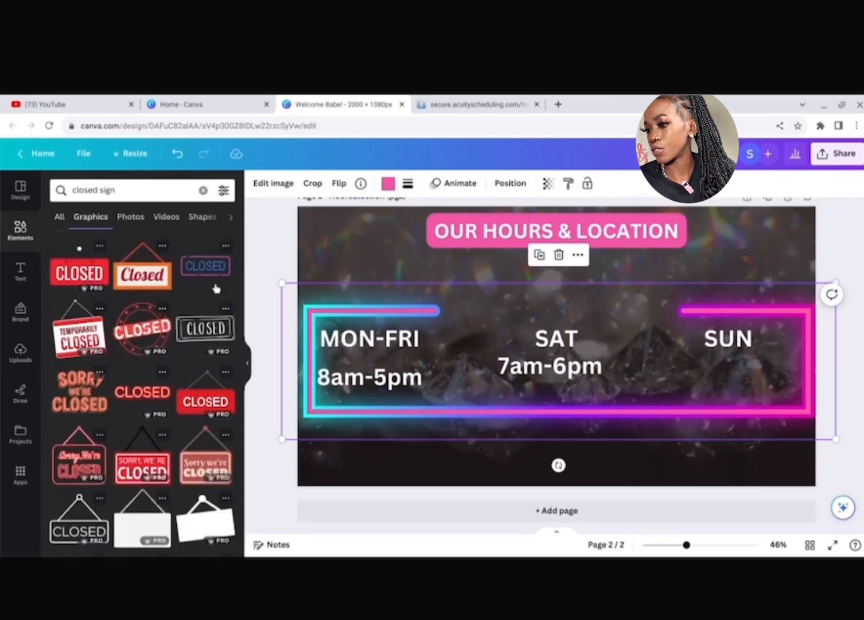
{"action": "scroll", "coordinate": [215, 288], "scroll_direction": "down", "scroll_amount": 5}
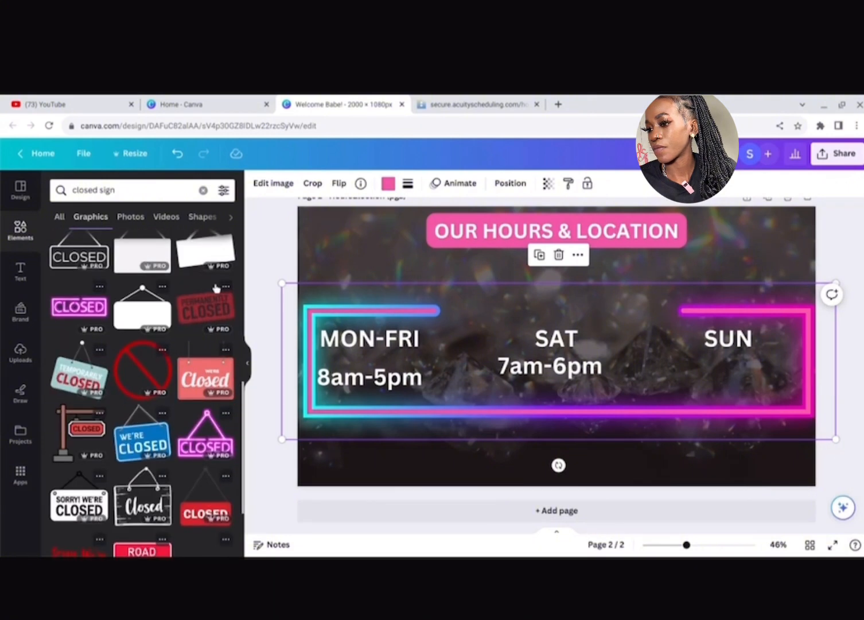
{"action": "left_click", "coordinate": [79, 339]}
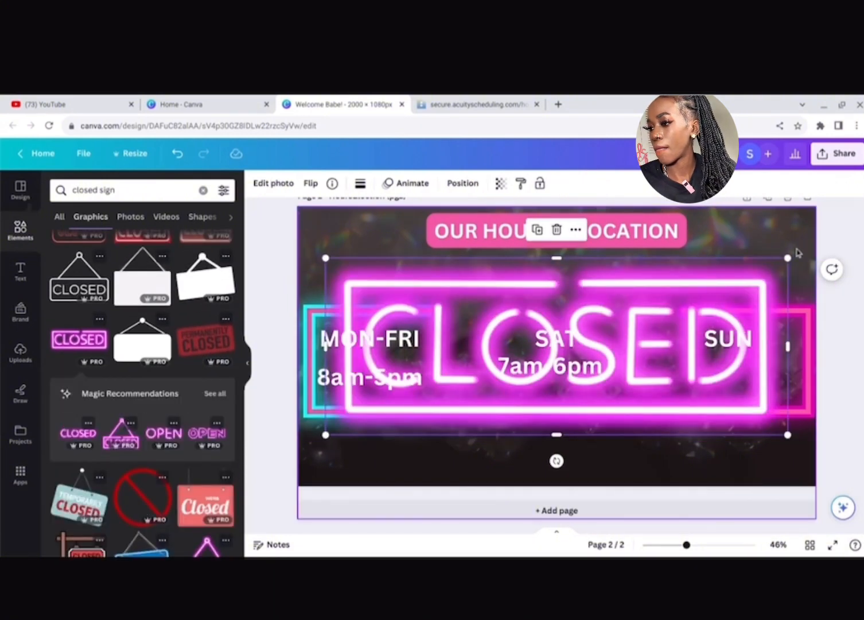
Step: Shrink the neon "CLOSED" sign to roughly the width of the hours texts and place it beneath "SUN" inside the frame
{"action": "left_click_drag", "start_coordinate": [788, 258], "coordinate": [768, 279]}
{"action": "left_click_drag", "start_coordinate": [679, 346], "coordinate": [448, 407]}
{"action": "left_click_drag", "start_coordinate": [358, 406], "coordinate": [713, 384]}
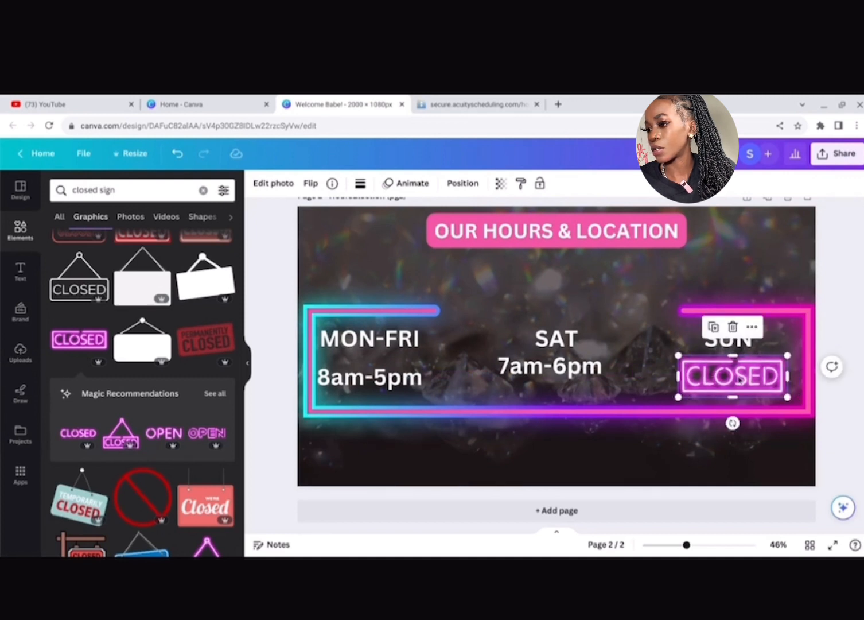
Step: Move the "7am-6pm" text slightly lower beneath "SAT"
{"action": "left_click", "coordinate": [527, 368]}
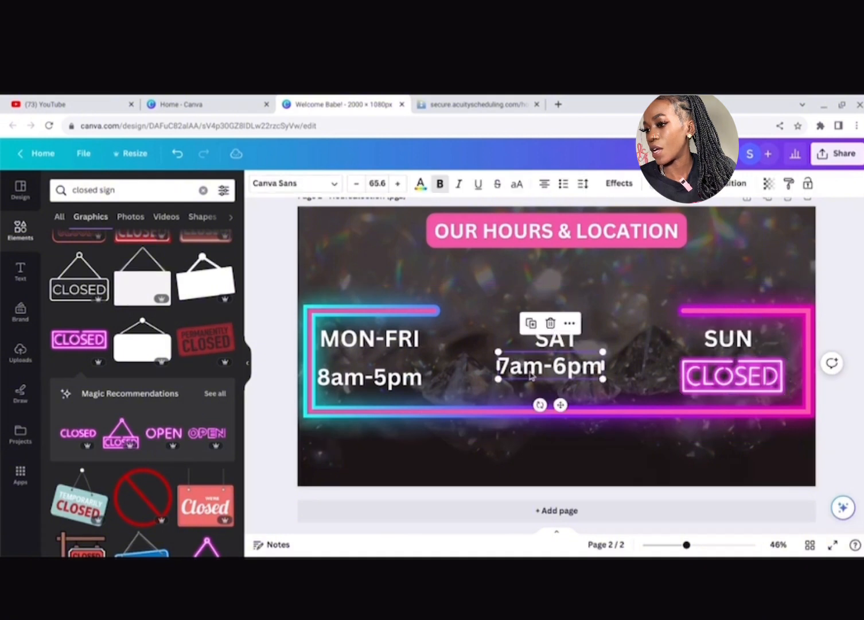
{"action": "right_click", "coordinate": [528, 376]}
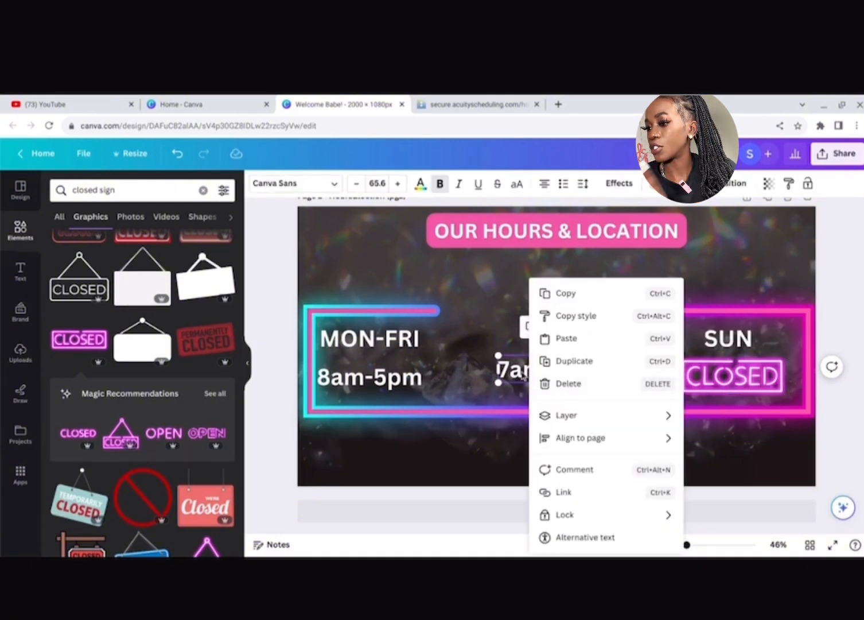
{"action": "left_click_drag", "start_coordinate": [520, 377], "coordinate": [515, 373]}
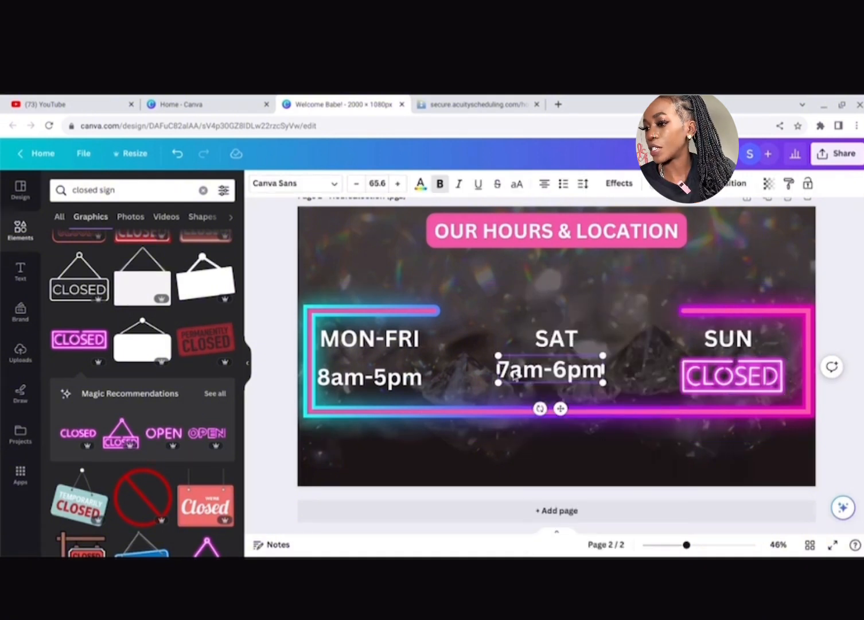
Step: Align the "7am-6pm" text level with "8am-5pm", evenly spaced between the weekday hours and the neon "CLOSED" sign
{"action": "left_click", "coordinate": [625, 370]}
{"action": "left_click", "coordinate": [589, 374]}
{"action": "left_click_drag", "start_coordinate": [590, 373], "coordinate": [587, 376]}
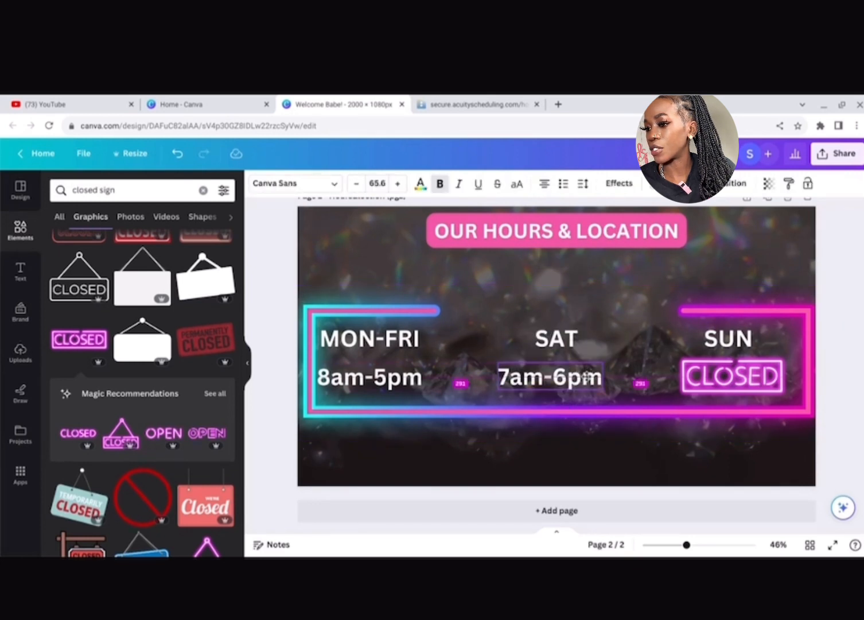
{"action": "left_click_drag", "start_coordinate": [587, 376], "coordinate": [586, 376]}
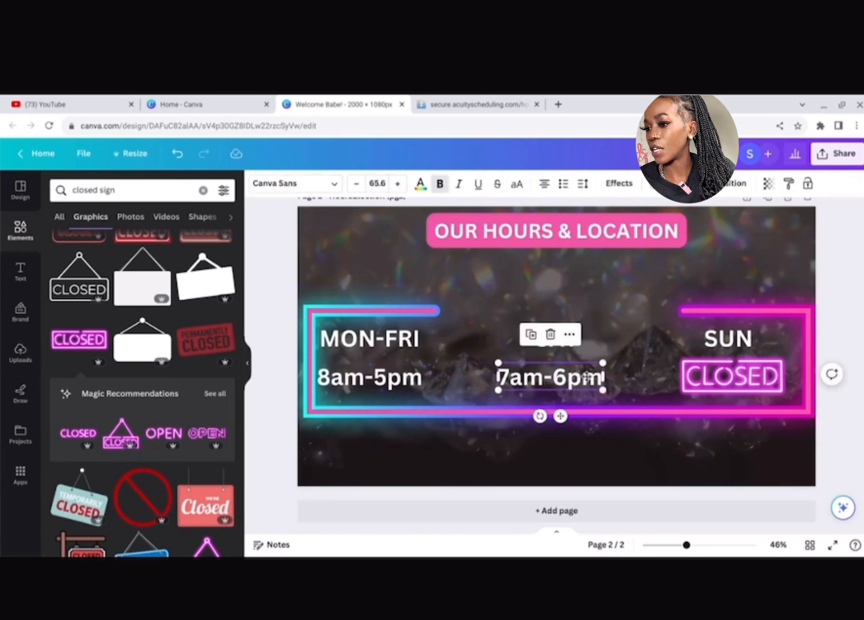
{"action": "left_click", "coordinate": [634, 463]}
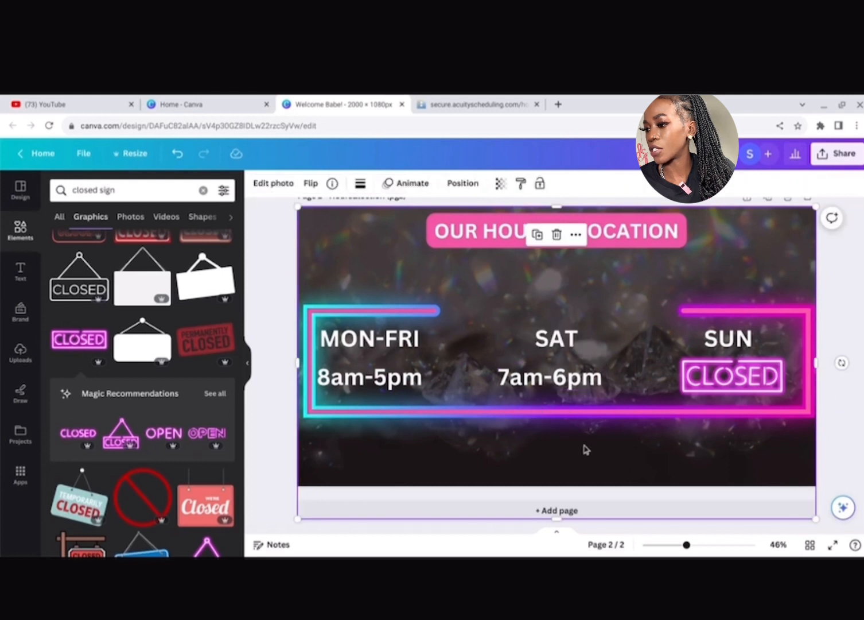
Step: Add a subheading reading "Home based - Adress will be received in email upon booking." and place it beneath the neon frame
{"action": "left_click", "coordinate": [251, 362]}
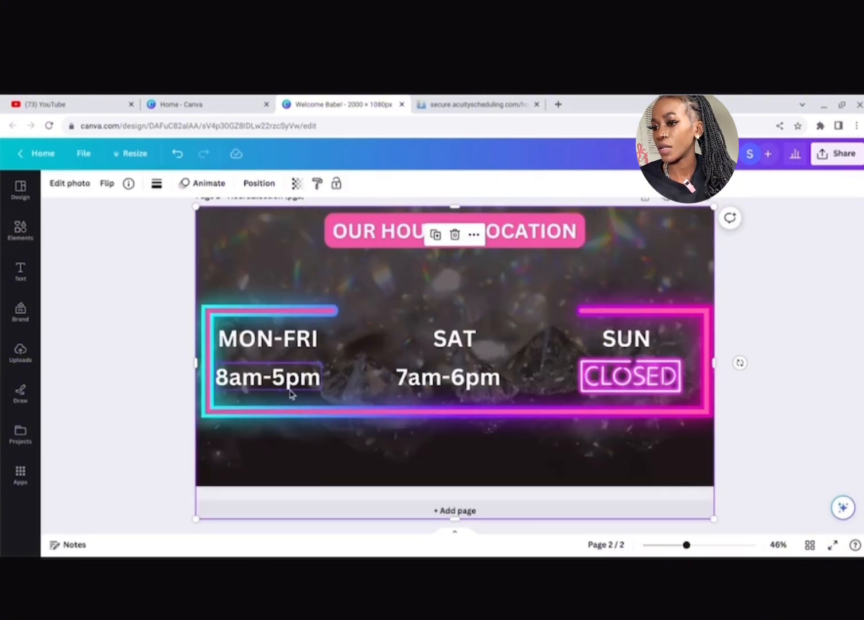
{"action": "left_click", "coordinate": [21, 270]}
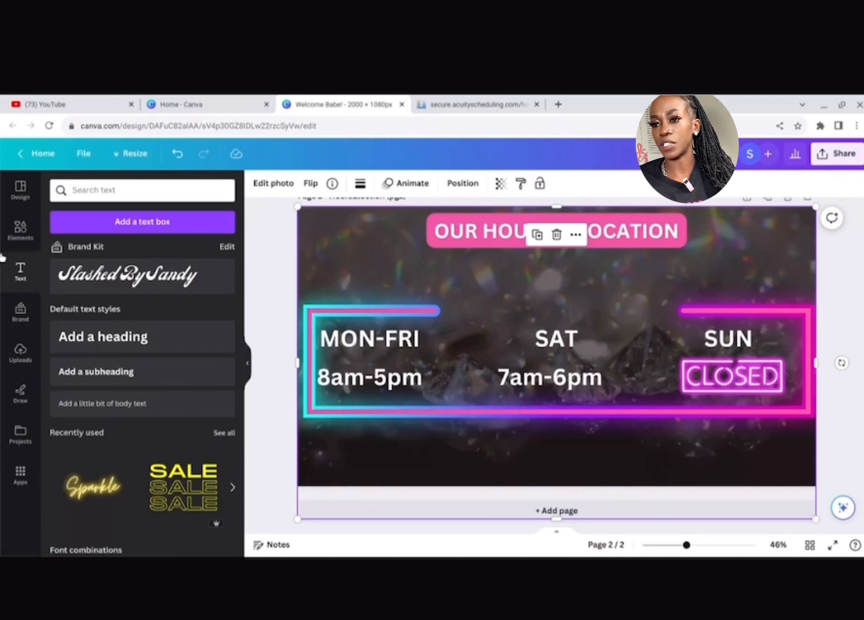
{"action": "left_click", "coordinate": [81, 373]}
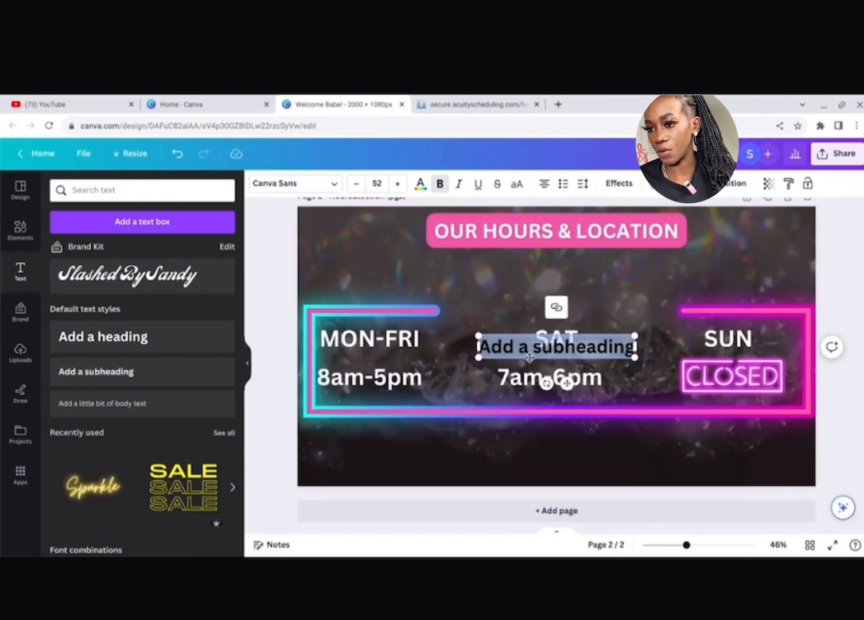
{"action": "type", "text": "Home"}
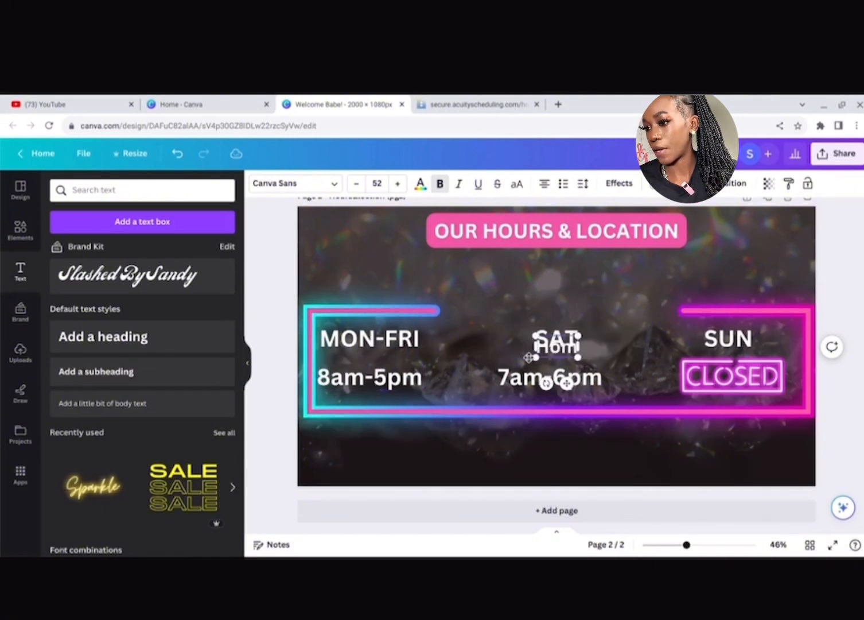
{"action": "type", "text": " based"}
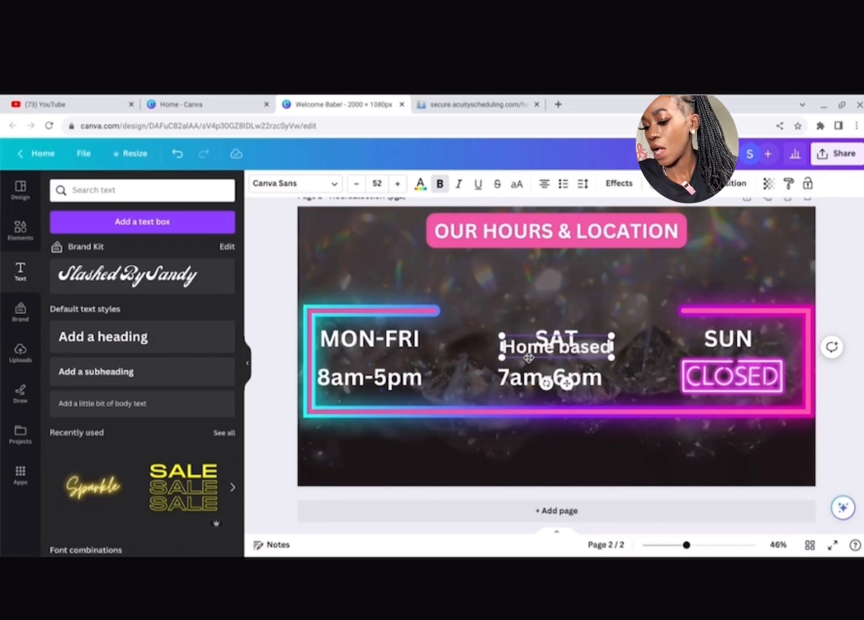
{"action": "type", "text": " -"}
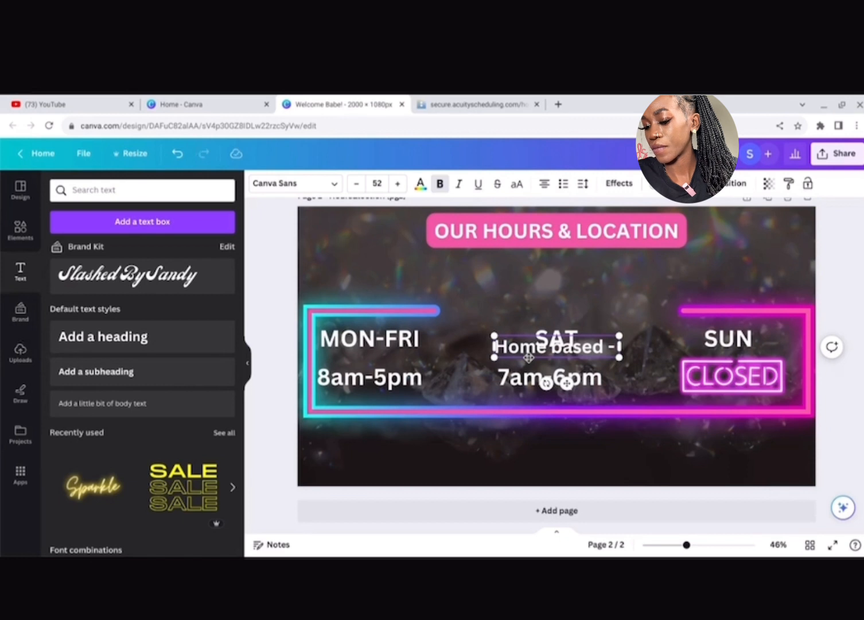
{"action": "type", "text": " Adress"}
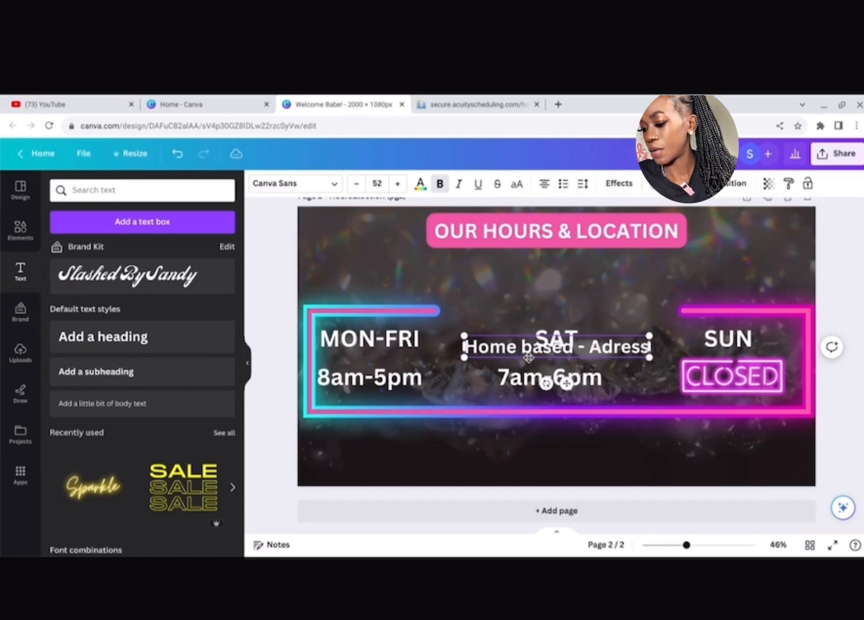
{"action": "type", "text": " will"}
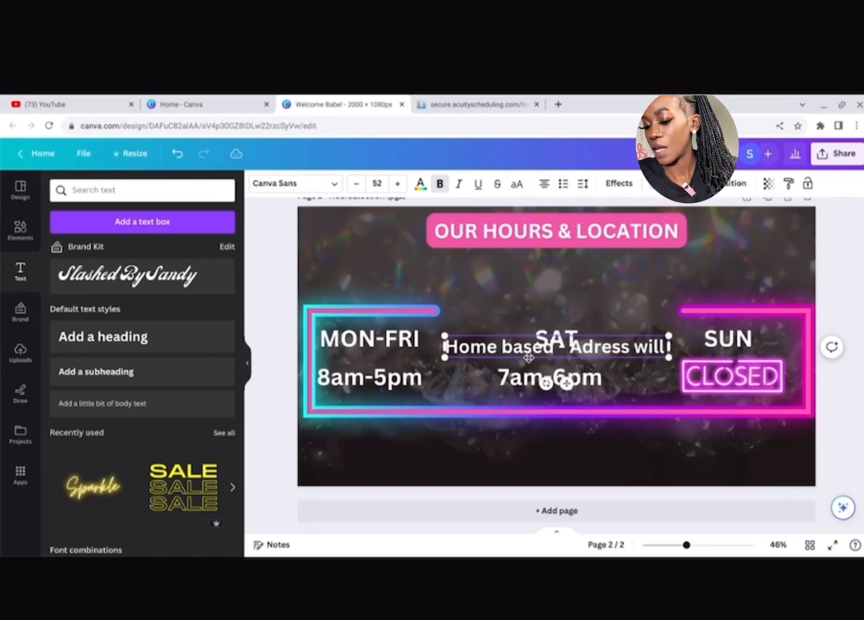
{"action": "type", "text": " be rece"}
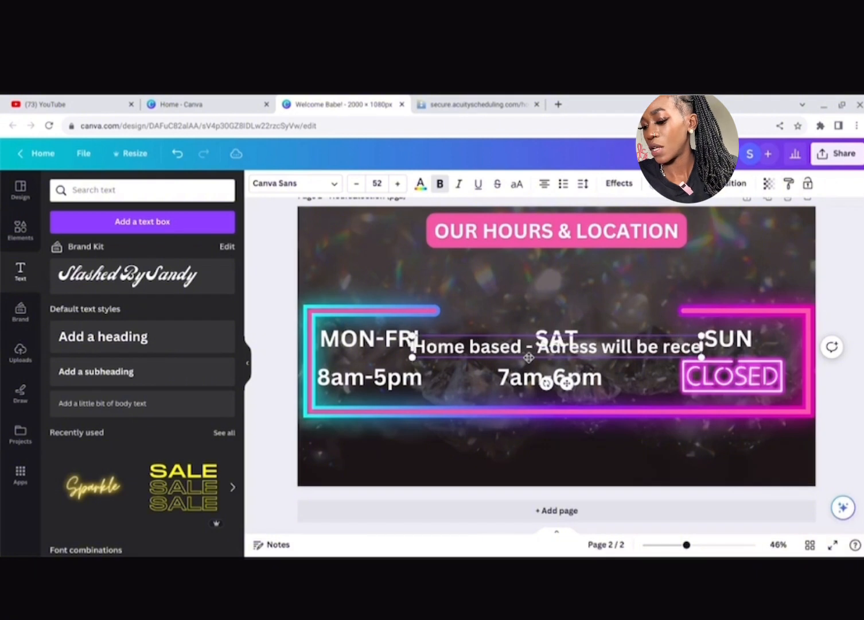
{"action": "type", "text": "ived"}
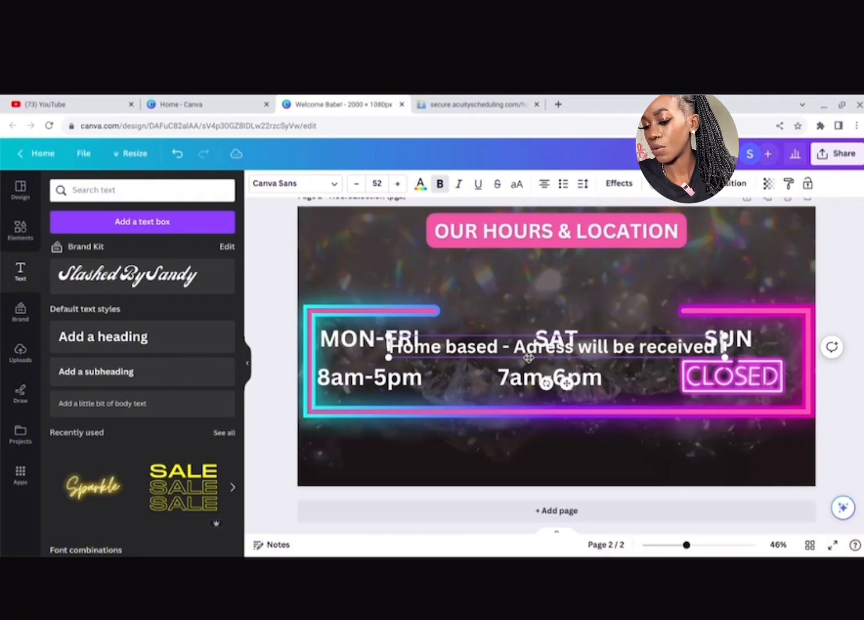
{"action": "type", "text": " in email"}
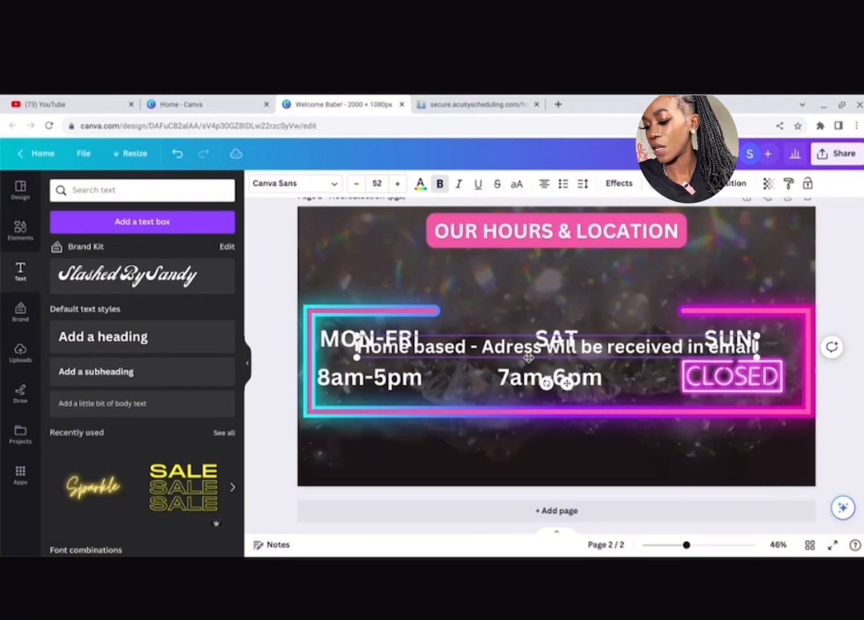
{"action": "type", "text": " up"}
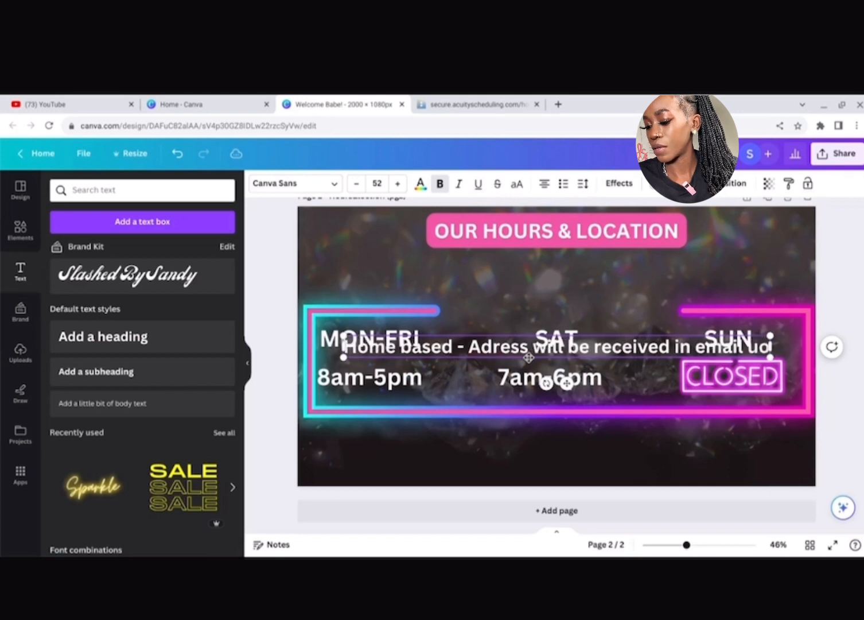
{"action": "type", "text": "on b"}
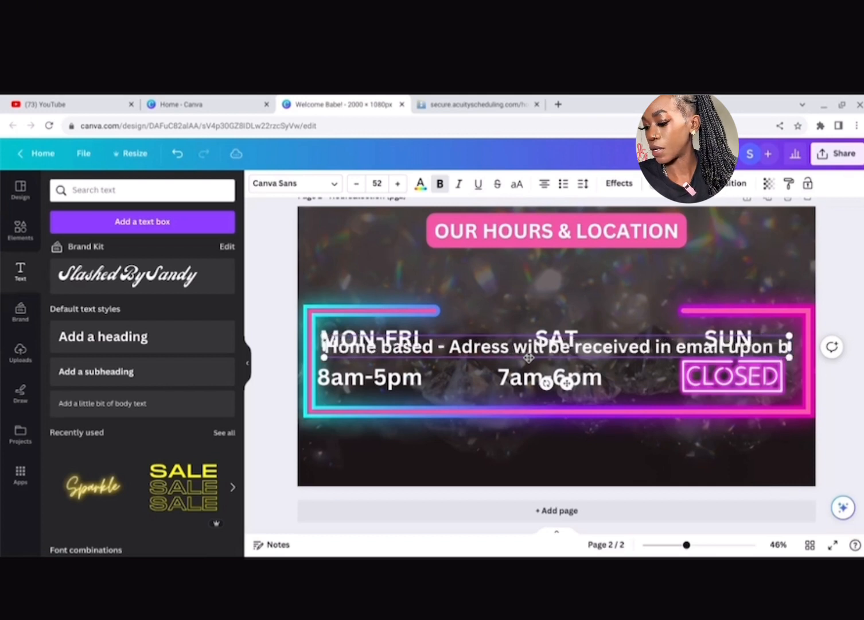
{"action": "type", "text": "ookin"}
{"action": "type", "text": "g."}
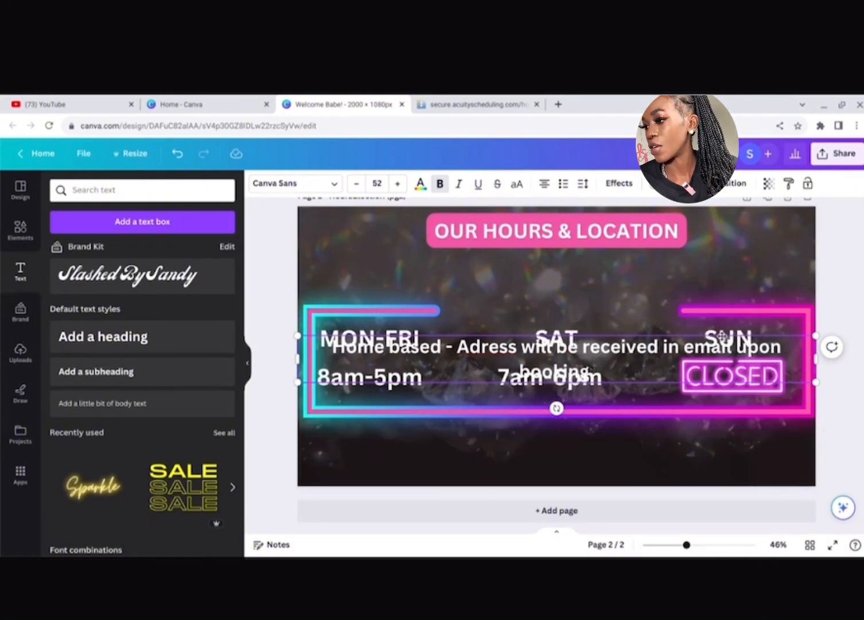
{"action": "left_click_drag", "start_coordinate": [721, 335], "coordinate": [714, 433]}
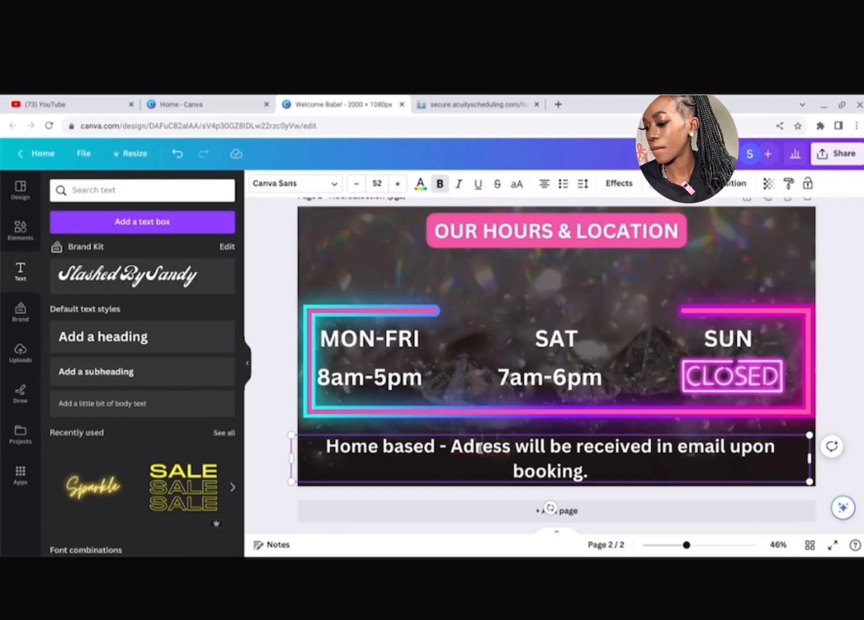
Step: Correct the misspelled "Adress" to "Address" in the home-based note beneath the frame
{"action": "left_click", "coordinate": [481, 447]}
{"action": "key", "text": "BackSpace"}
{"action": "key", "text": "BackSpace"}
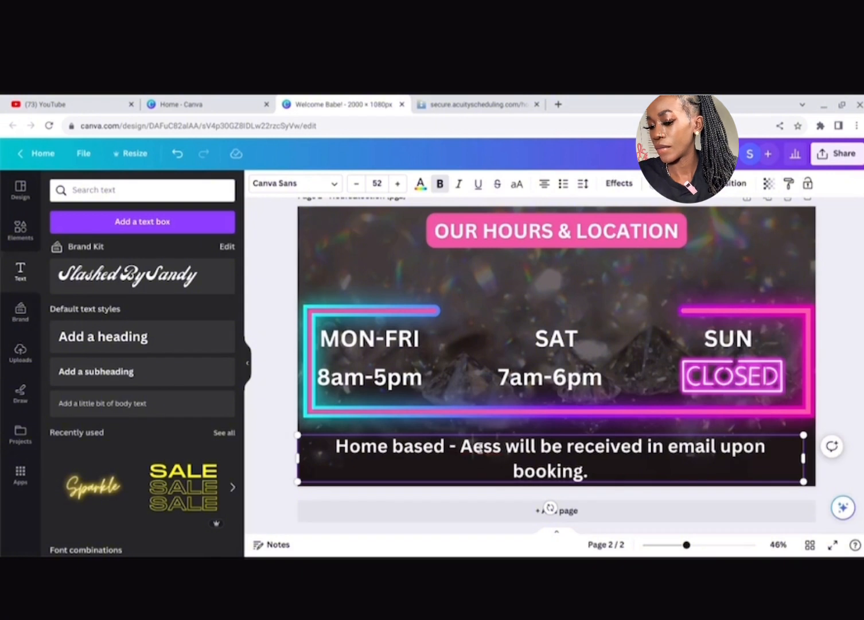
{"action": "type", "text": "dr"}
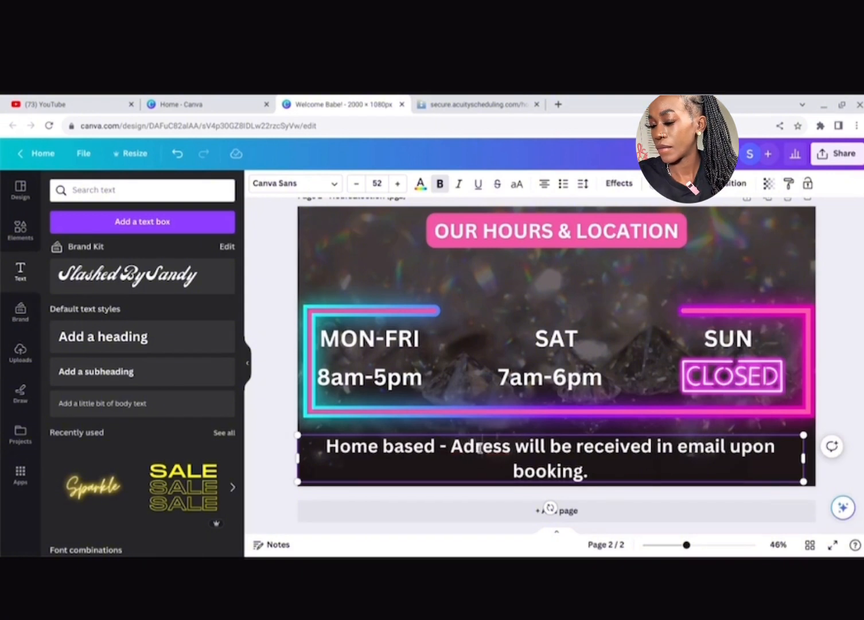
{"action": "key", "text": "BackSpace"}
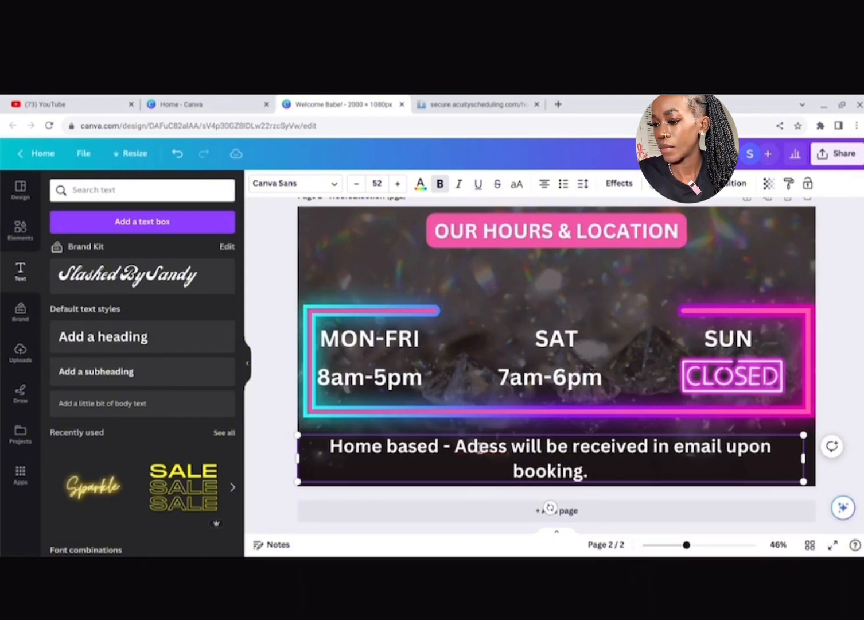
{"action": "type", "text": "dr"}
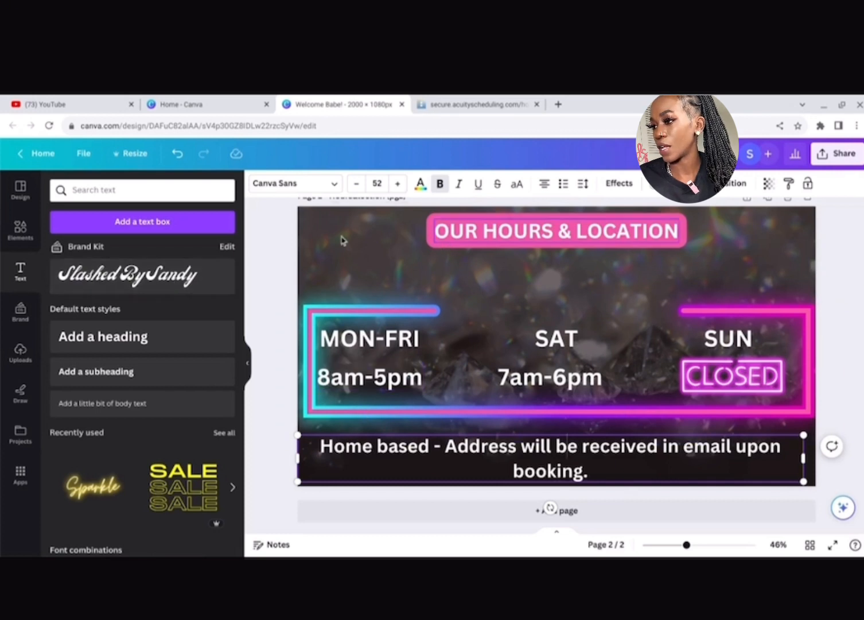
Step: Apply the Background effect to the home-based note and shrink it to about size 46.3 so it fits on one line
{"action": "left_click", "coordinate": [619, 183]}
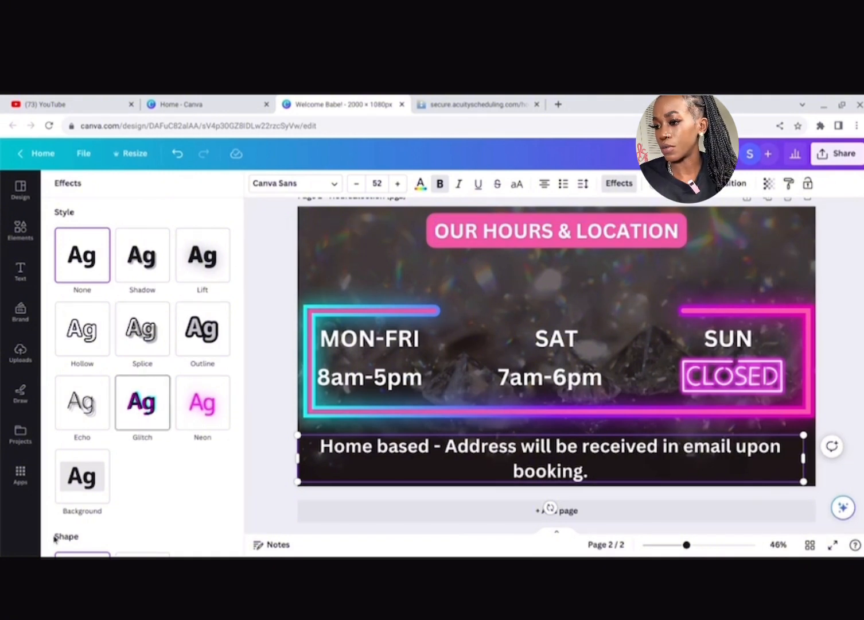
{"action": "left_click", "coordinate": [59, 492]}
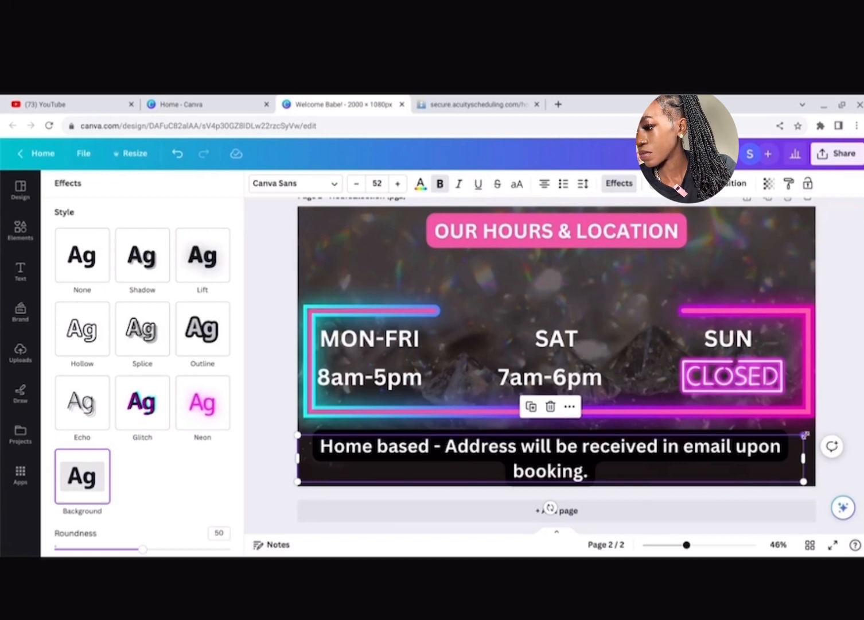
{"action": "left_click_drag", "start_coordinate": [805, 435], "coordinate": [792, 452]}
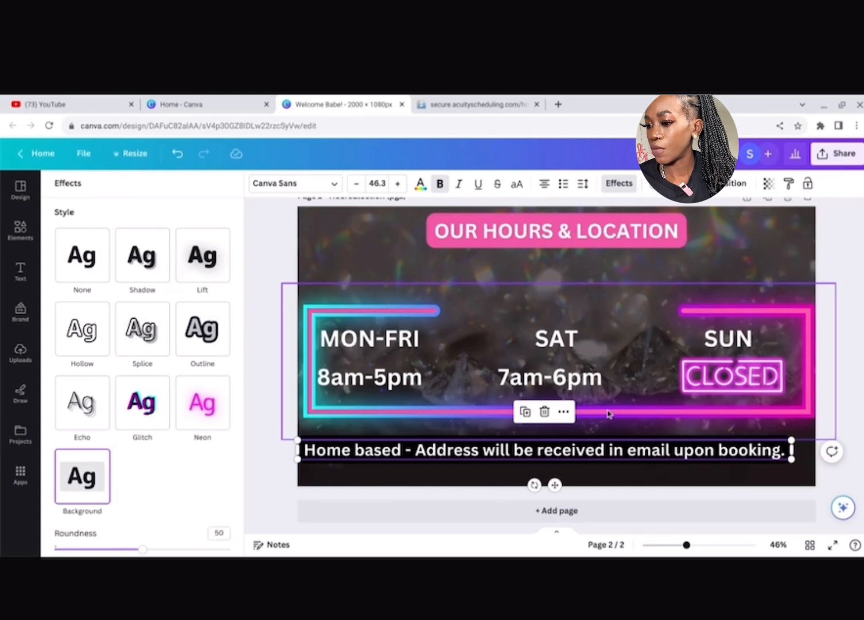
Step: Insert "For saftey purposes," before "Address" in the home-based note and start a new line after it
{"action": "left_click", "coordinate": [415, 452]}
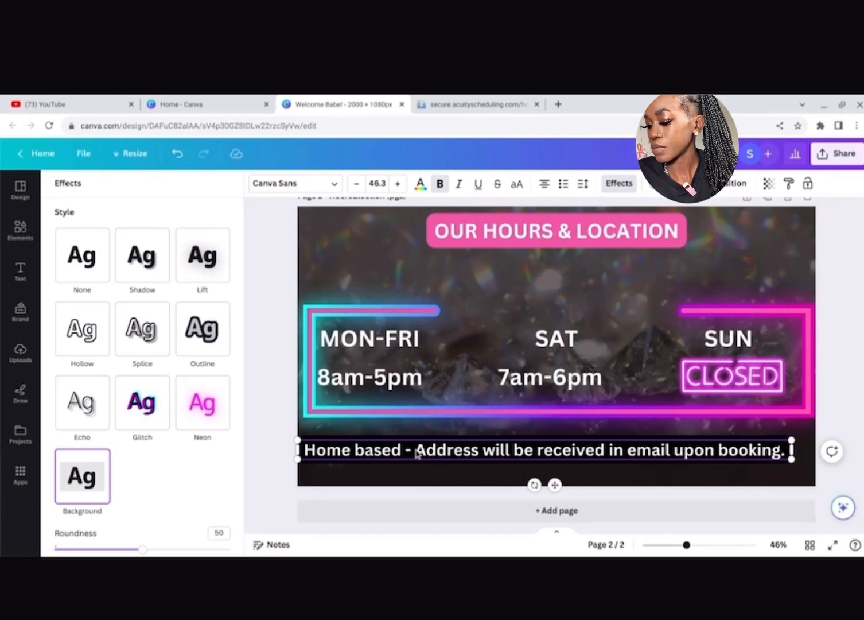
{"action": "type", "text": "For "}
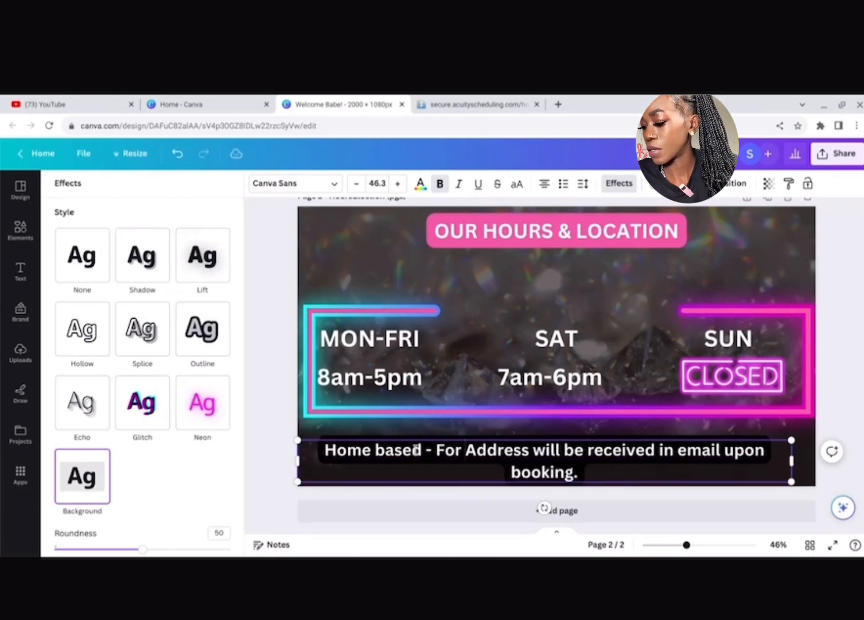
{"action": "type", "text": "safte"}
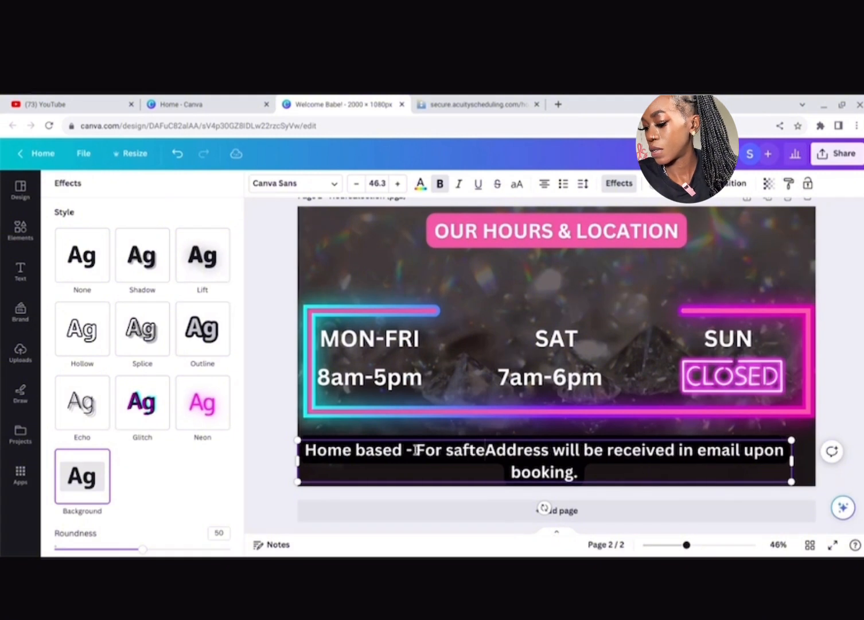
{"action": "type", "text": "y pu"}
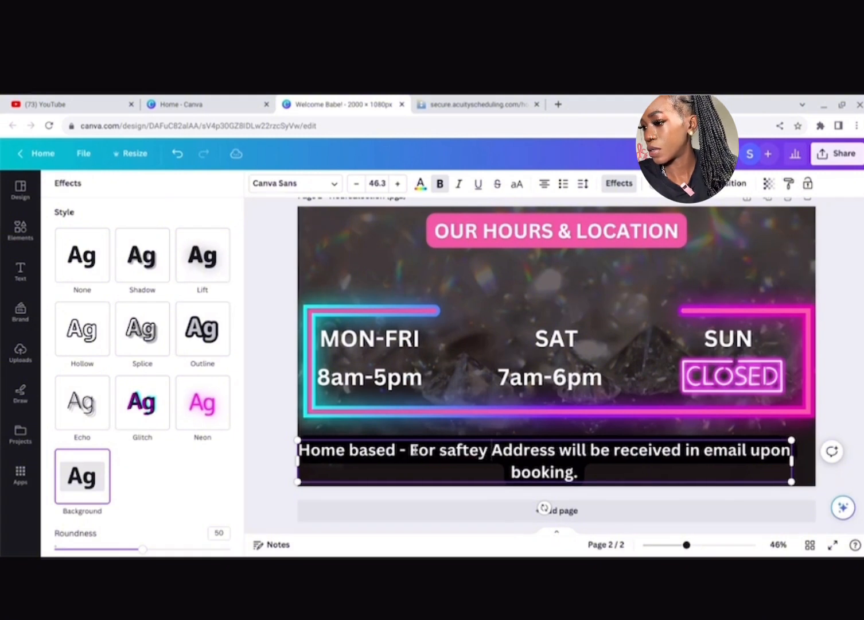
{"action": "type", "text": "rpos"}
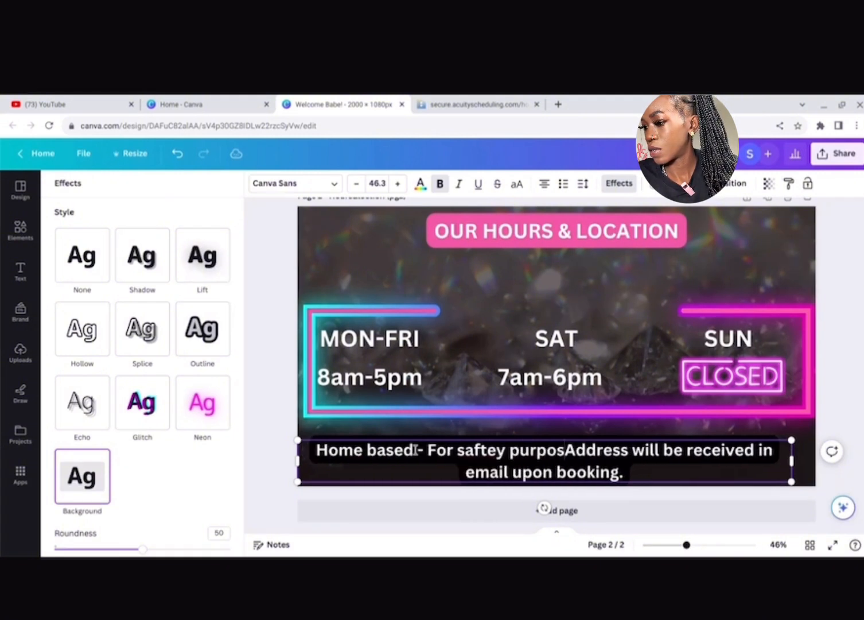
{"action": "type", "text": "es,"}
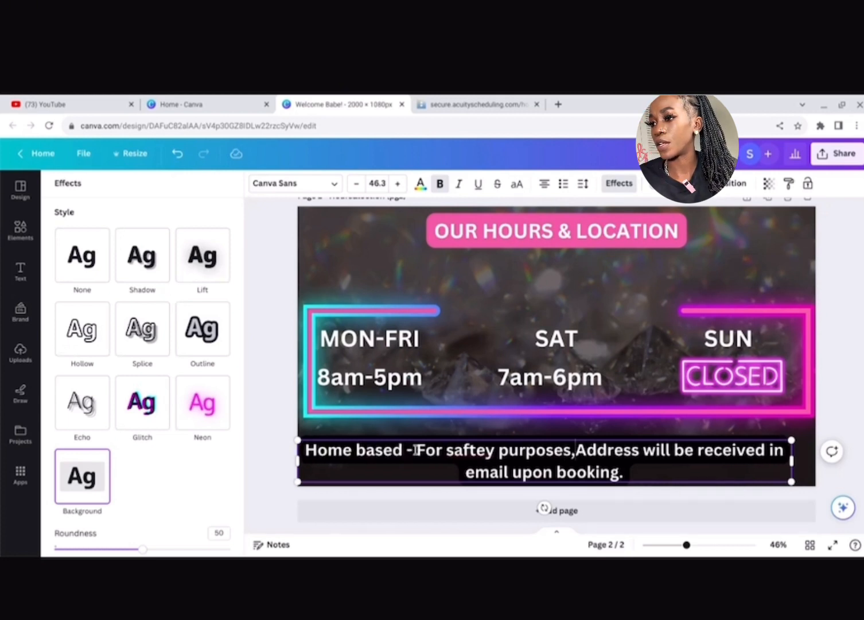
{"action": "key", "text": "Return"}
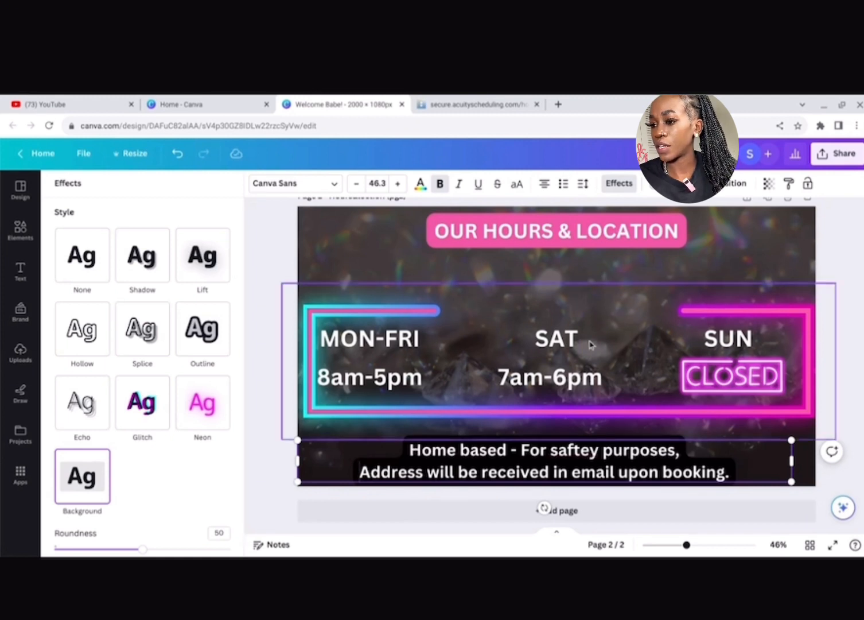
{"action": "left_click", "coordinate": [421, 184]}
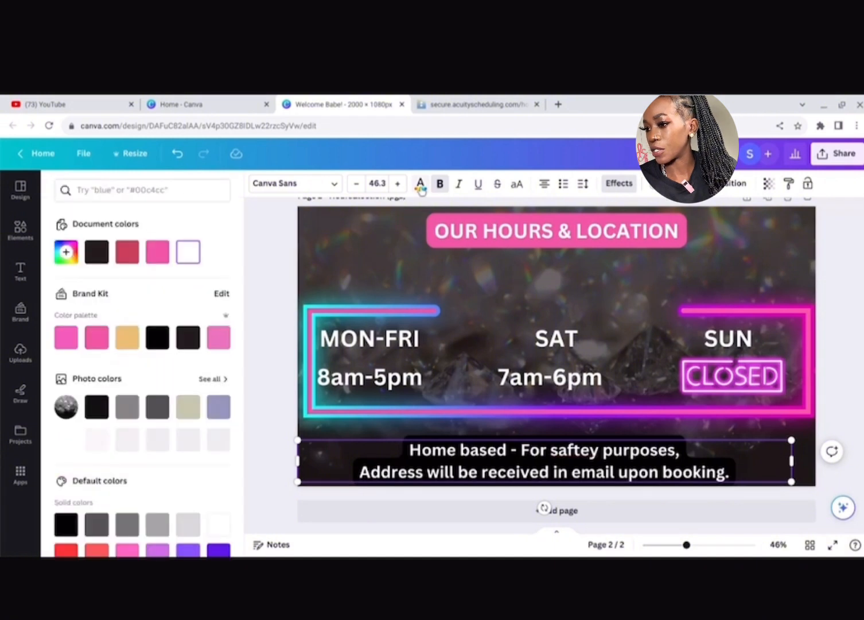
{"action": "left_click", "coordinate": [163, 259]}
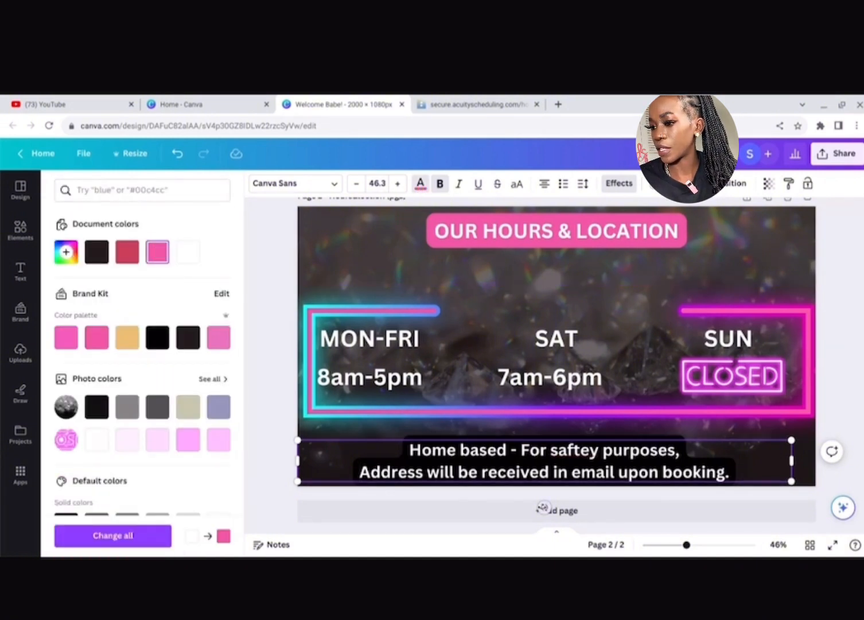
{"action": "left_click", "coordinate": [573, 457]}
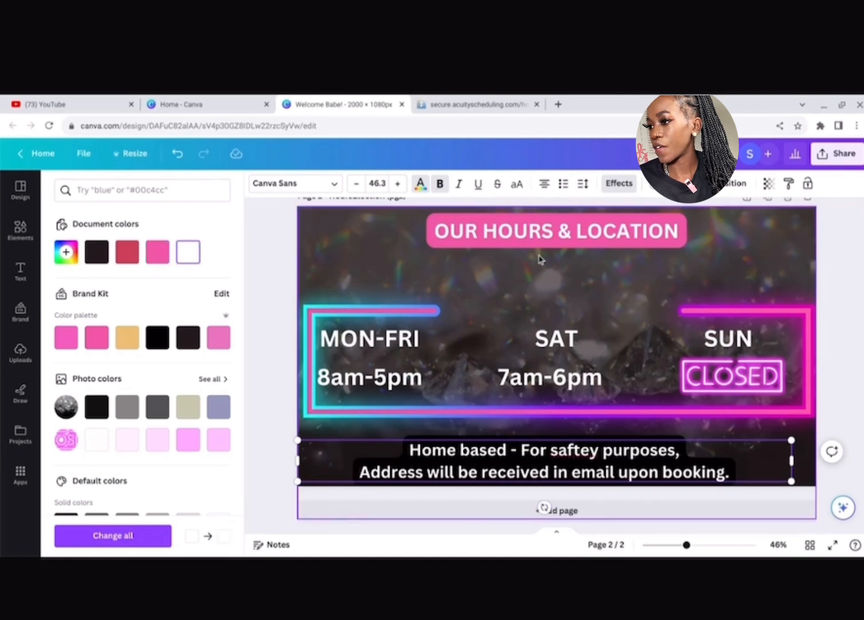
Step: Try pink shades for the home-based note's background effect, and settle on the dark near-black document color
{"action": "left_click", "coordinate": [618, 183]}
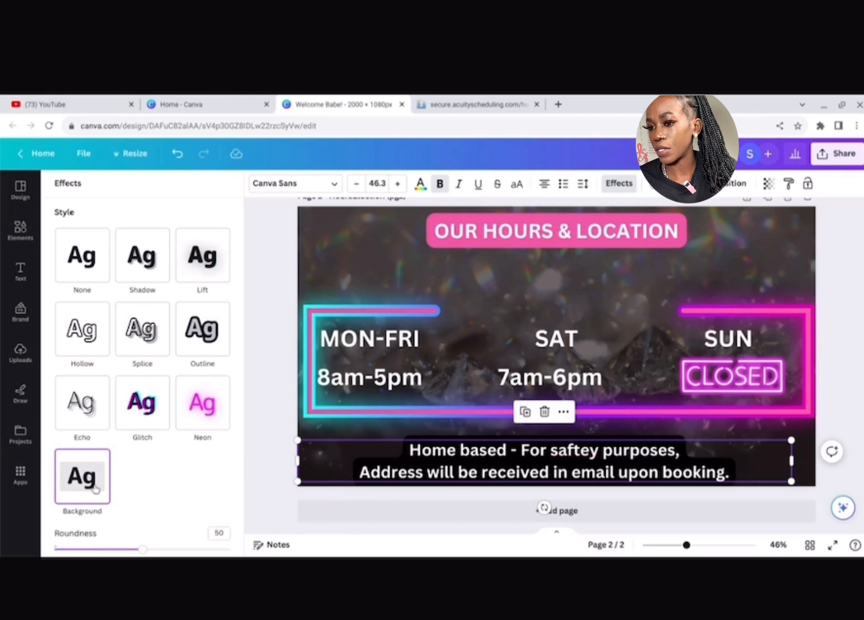
{"action": "scroll", "coordinate": [92, 487], "scroll_direction": "down", "scroll_amount": 4}
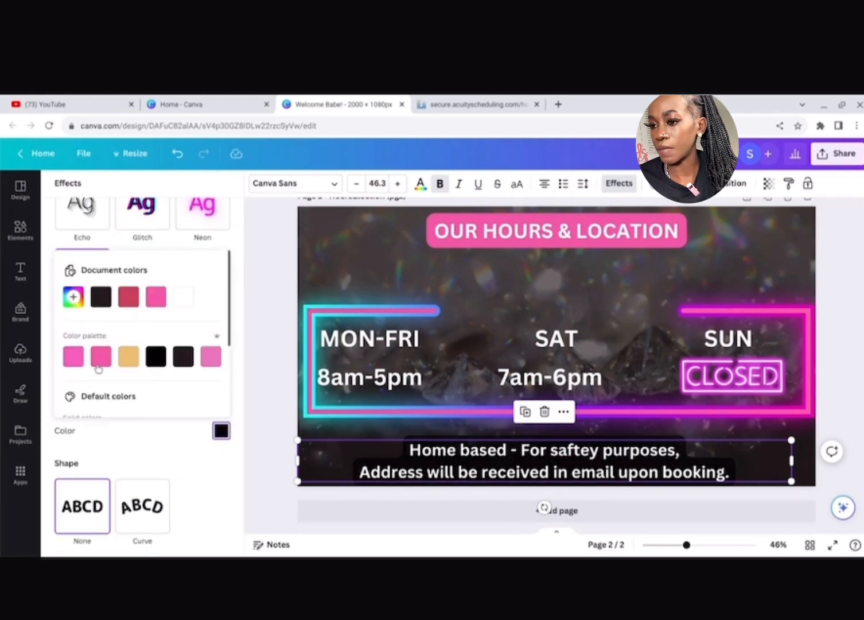
{"action": "left_click", "coordinate": [99, 363]}
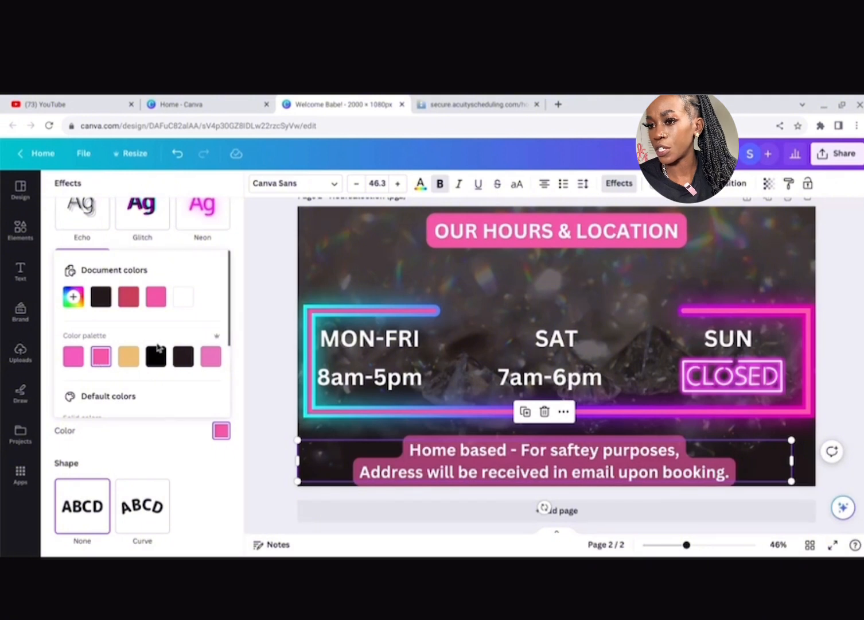
{"action": "left_click", "coordinate": [157, 298]}
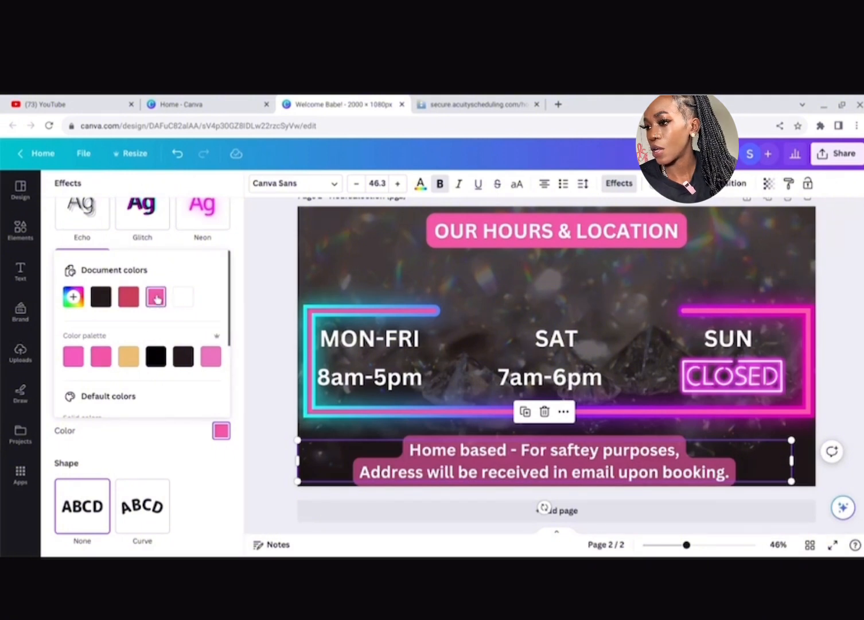
{"action": "left_click", "coordinate": [205, 361]}
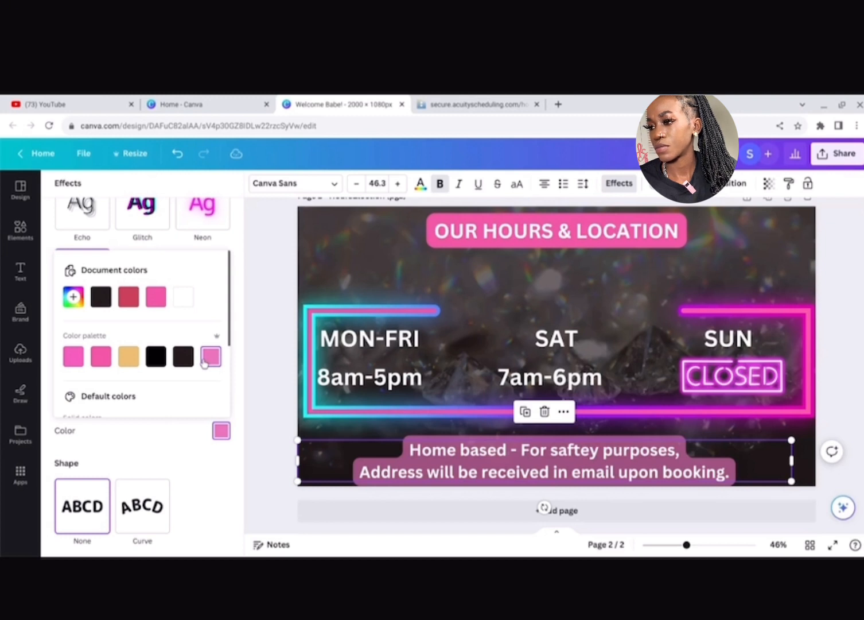
{"action": "left_click", "coordinate": [155, 296]}
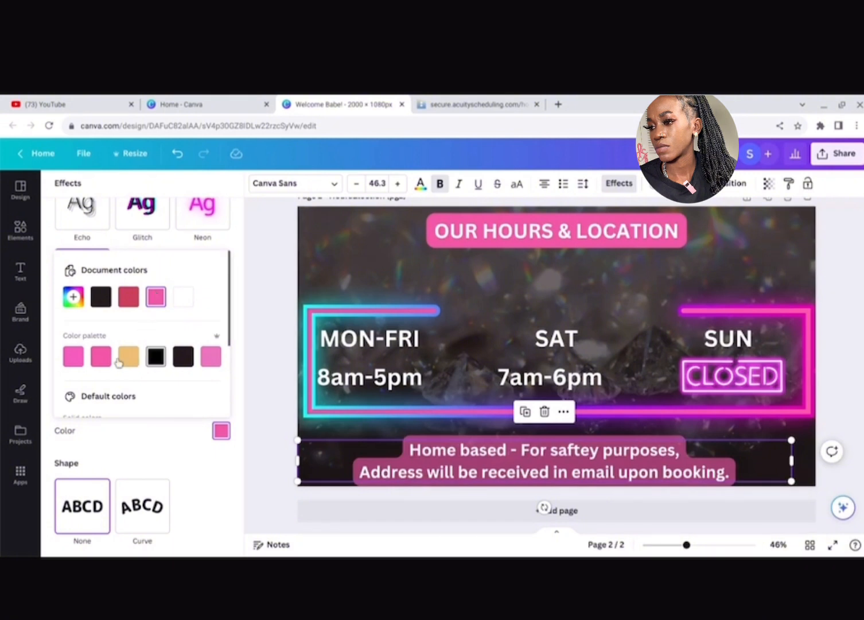
{"action": "left_click", "coordinate": [101, 296]}
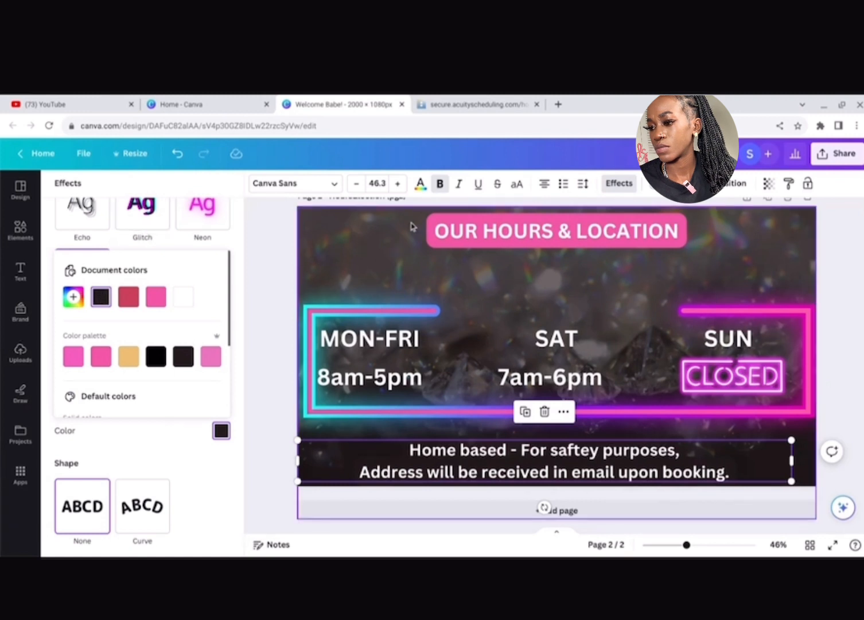
Step: Color the home-based note's text with the document pink and change its font to Cardo
{"action": "left_click", "coordinate": [420, 183]}
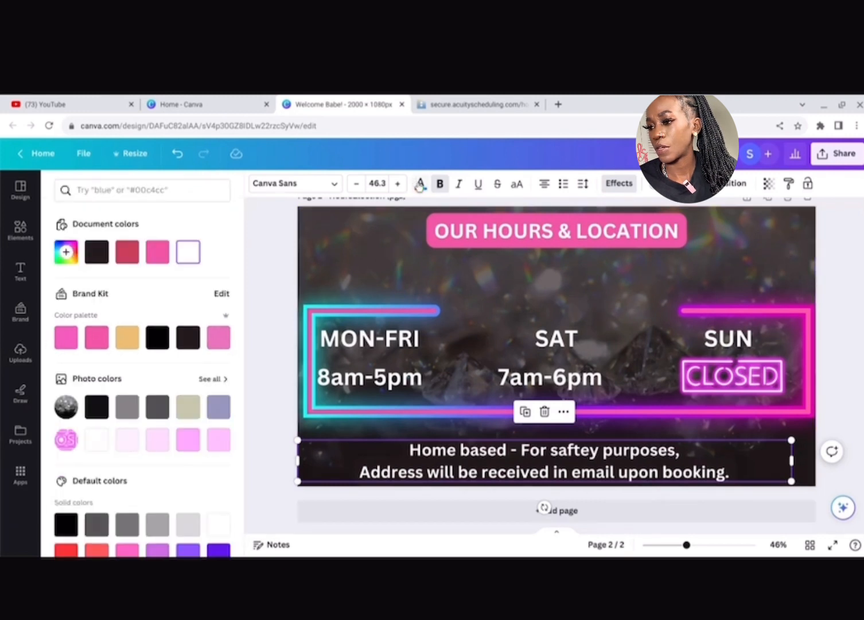
{"action": "left_click", "coordinate": [157, 252]}
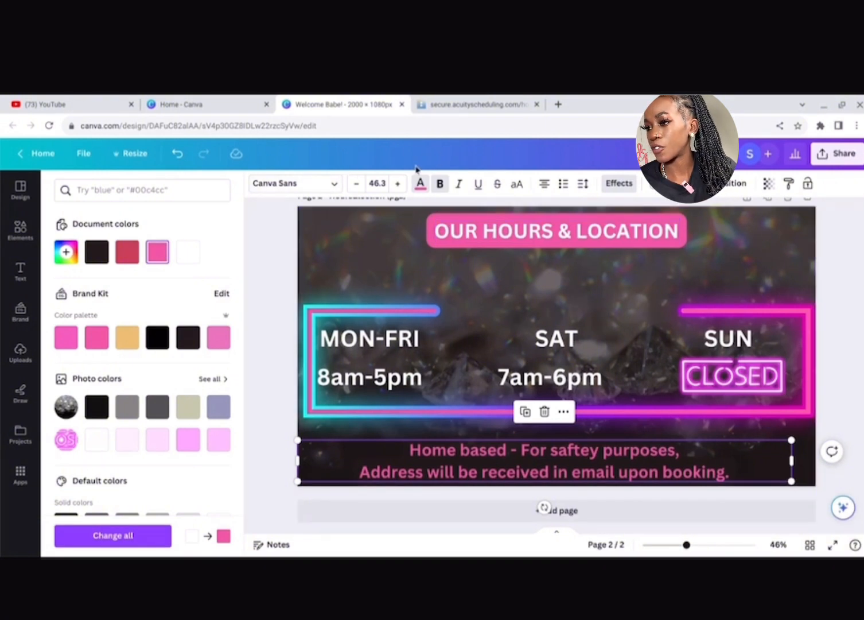
{"action": "left_click", "coordinate": [337, 185]}
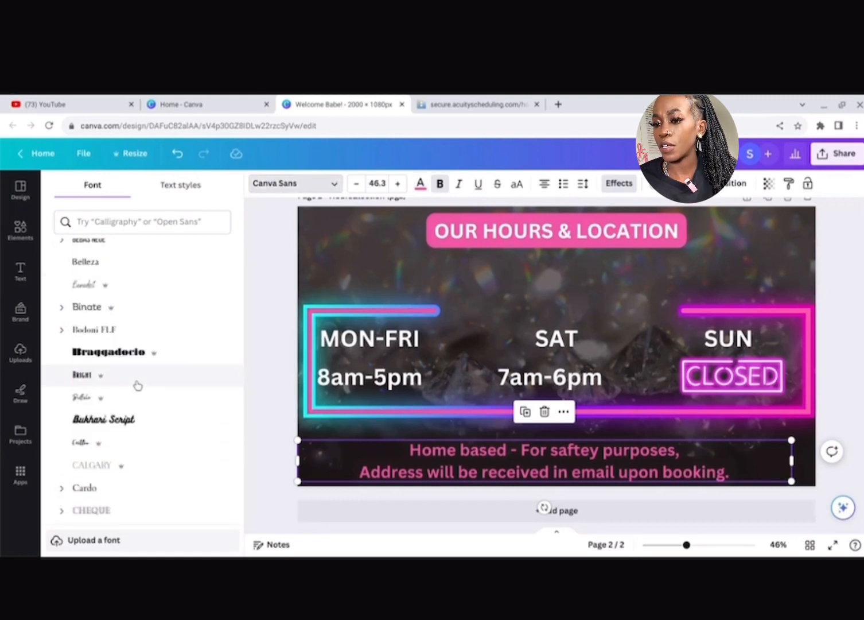
{"action": "left_click", "coordinate": [137, 488]}
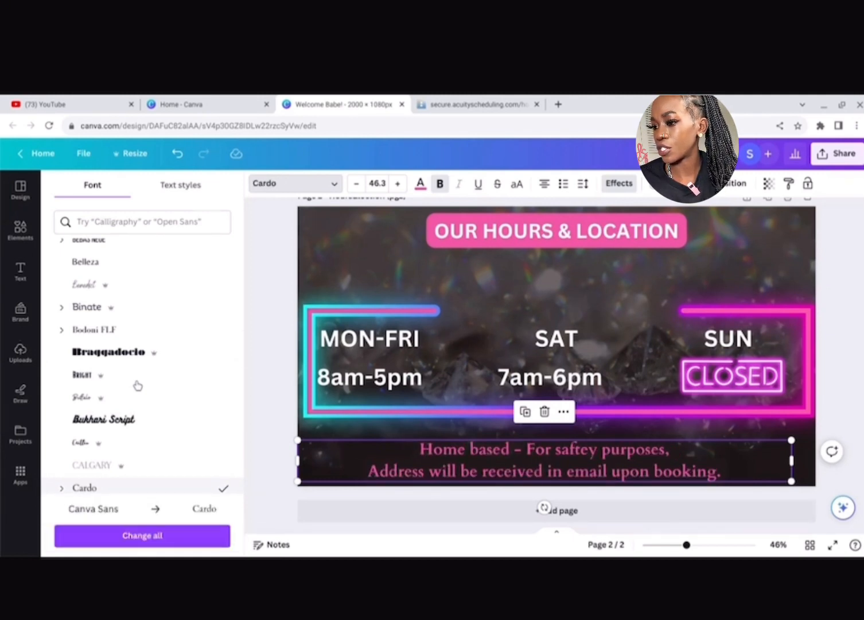
Step: Enlarge the home-based note to font size 50.4, center it along the page's lower edge, and hide the side panel
{"action": "left_click_drag", "start_coordinate": [791, 440], "coordinate": [836, 436]}
{"action": "left_click_drag", "start_coordinate": [567, 459], "coordinate": [547, 462]}
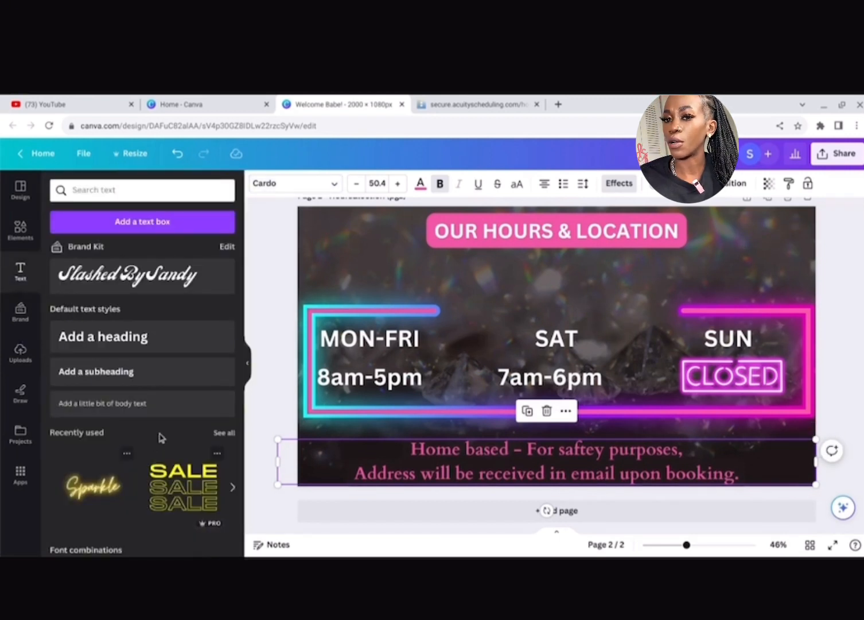
{"action": "left_click", "coordinate": [245, 373]}
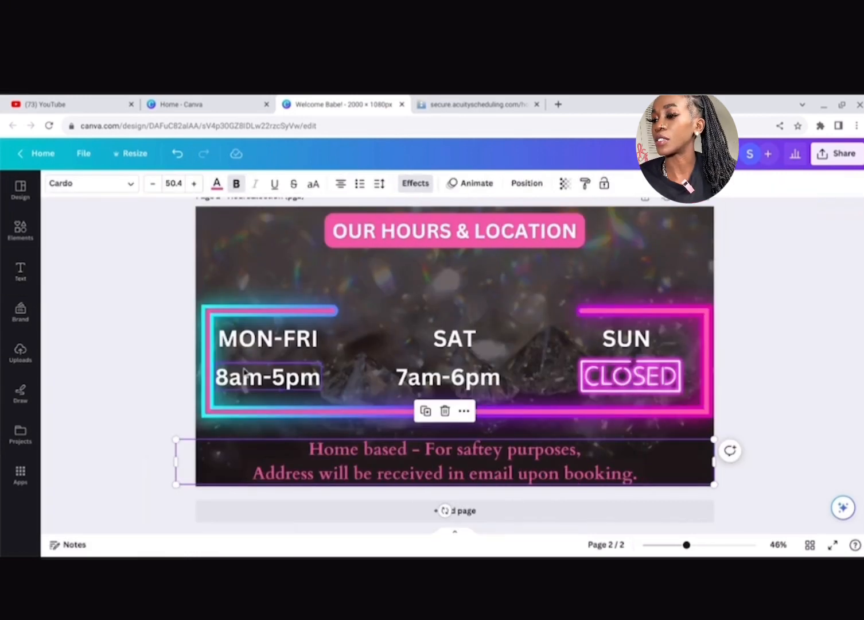
{"action": "left_click", "coordinate": [245, 373]}
Step: Correct the spelling of page 2's title to "Hours&location (pg2)"
{"action": "scroll", "coordinate": [244, 372], "scroll_direction": "down", "scroll_amount": 5}
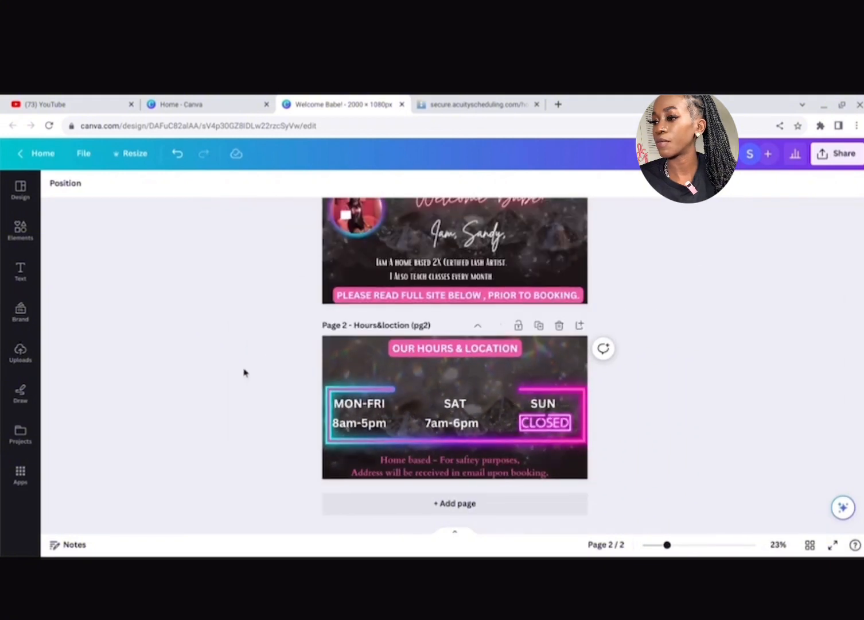
{"action": "scroll", "coordinate": [244, 373], "scroll_direction": "down", "scroll_amount": 1}
{"action": "scroll", "coordinate": [244, 372], "scroll_direction": "down", "scroll_amount": 2}
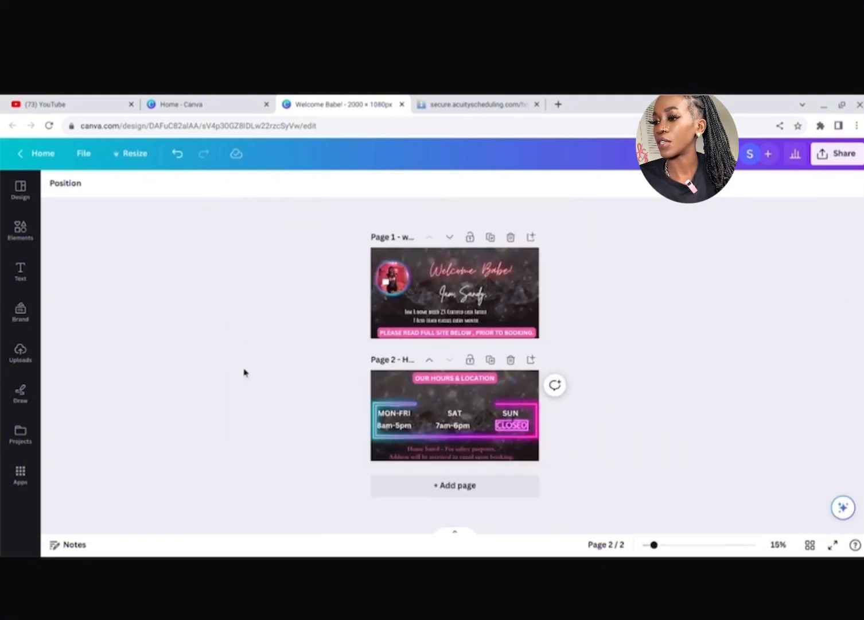
{"action": "scroll", "coordinate": [243, 373], "scroll_direction": "up", "scroll_amount": 3}
{"action": "scroll", "coordinate": [244, 373], "scroll_direction": "down", "scroll_amount": 1}
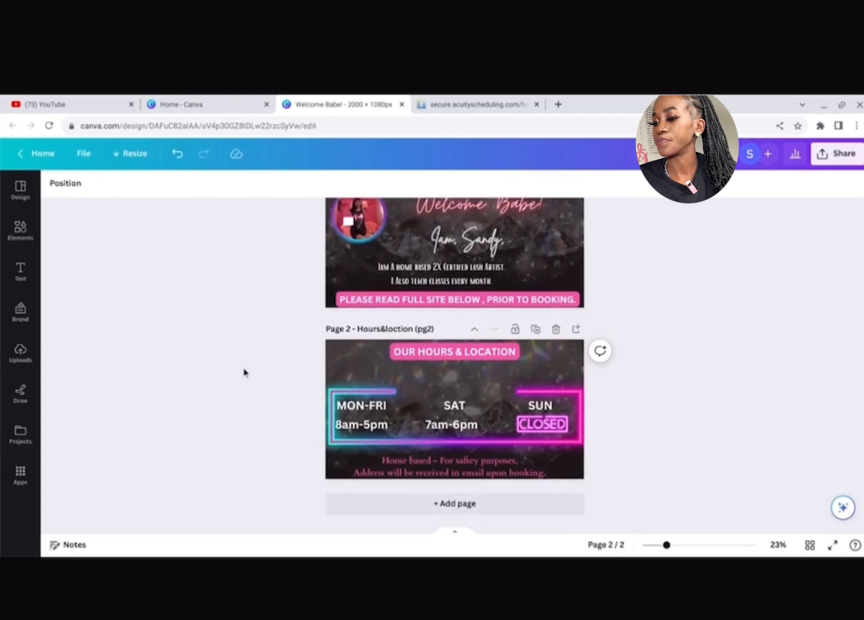
{"action": "scroll", "coordinate": [244, 372], "scroll_direction": "up", "scroll_amount": 1}
{"action": "scroll", "coordinate": [244, 373], "scroll_direction": "down", "scroll_amount": 1}
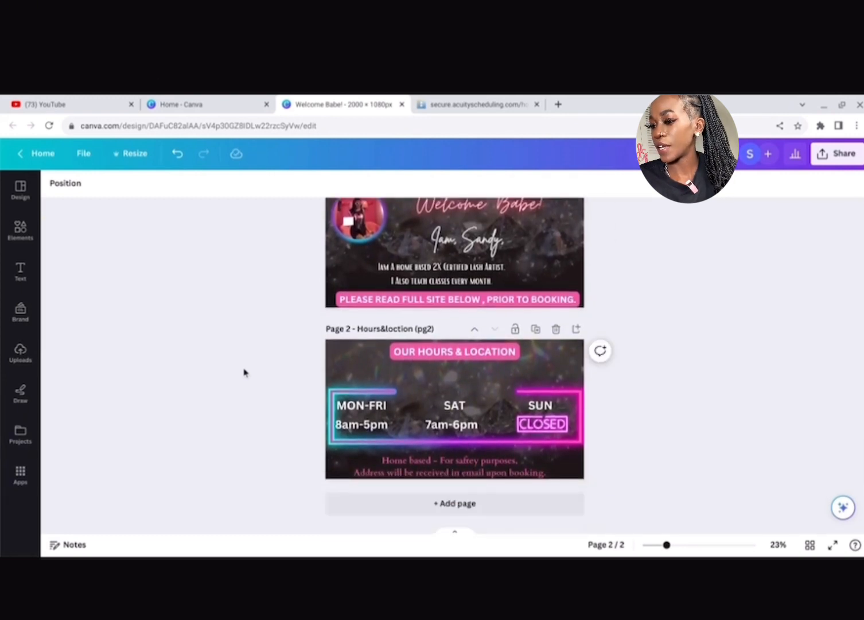
{"action": "left_click", "coordinate": [400, 329]}
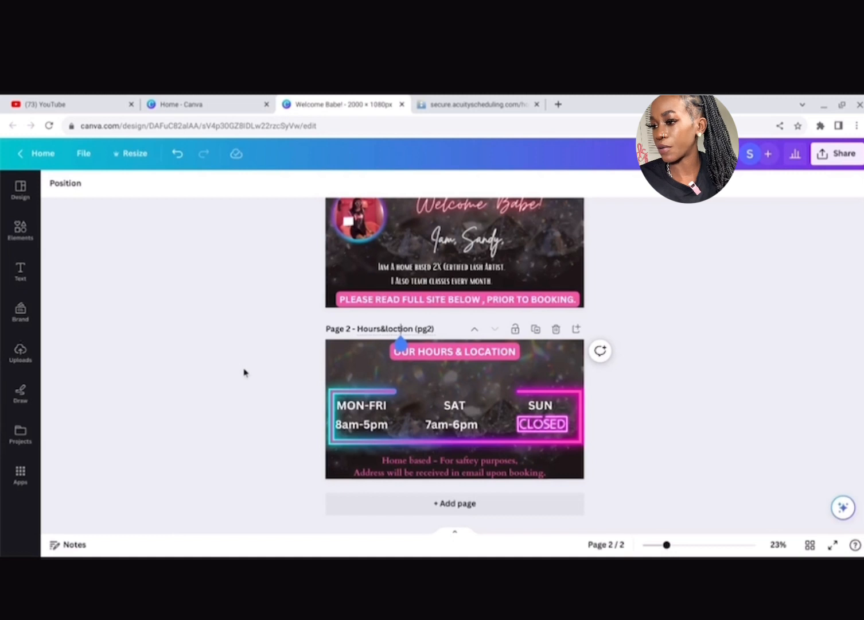
{"action": "type", "text": "a"}
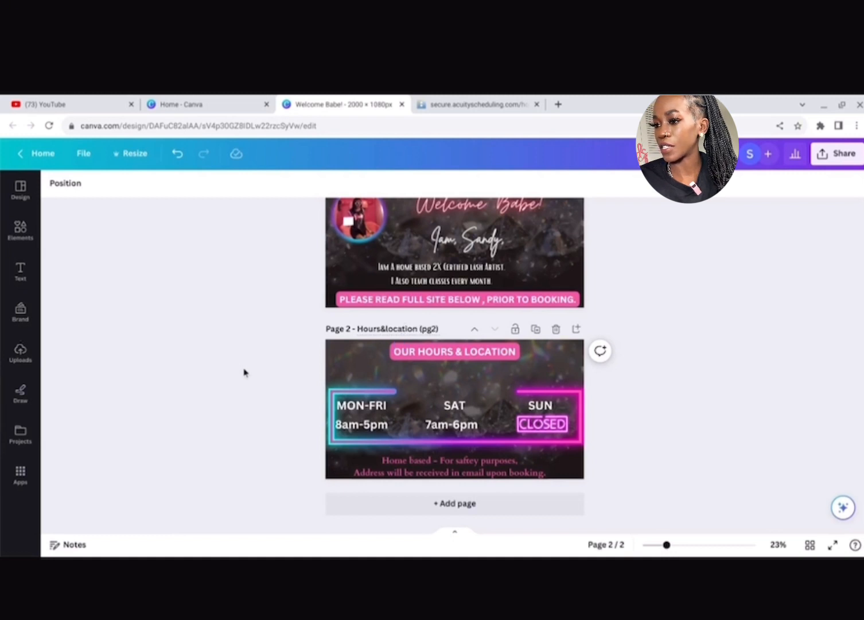
Step: Add a third page after the hours and location page and open the elements library
{"action": "scroll", "coordinate": [244, 372], "scroll_direction": "up", "scroll_amount": 1}
{"action": "scroll", "coordinate": [244, 373], "scroll_direction": "down", "scroll_amount": 1}
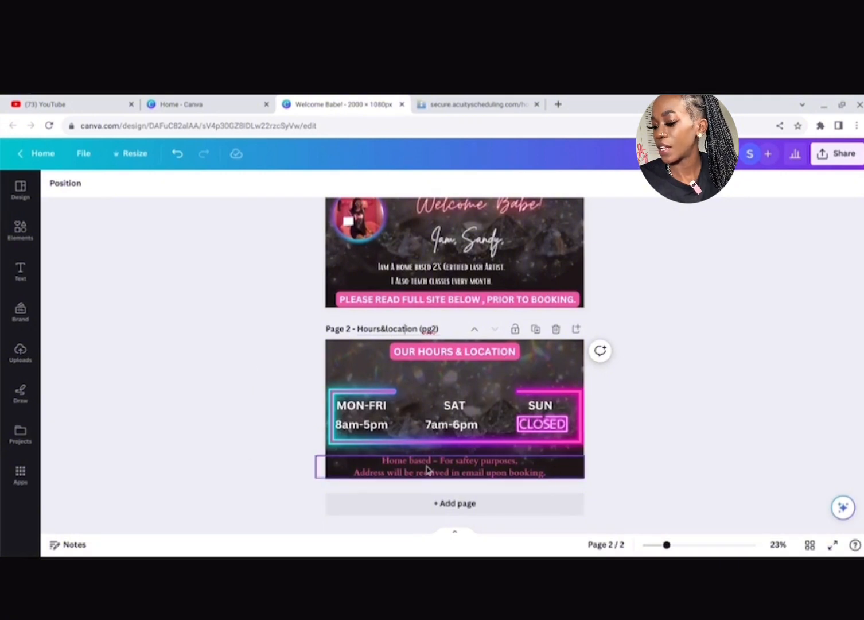
{"action": "left_click", "coordinate": [447, 509]}
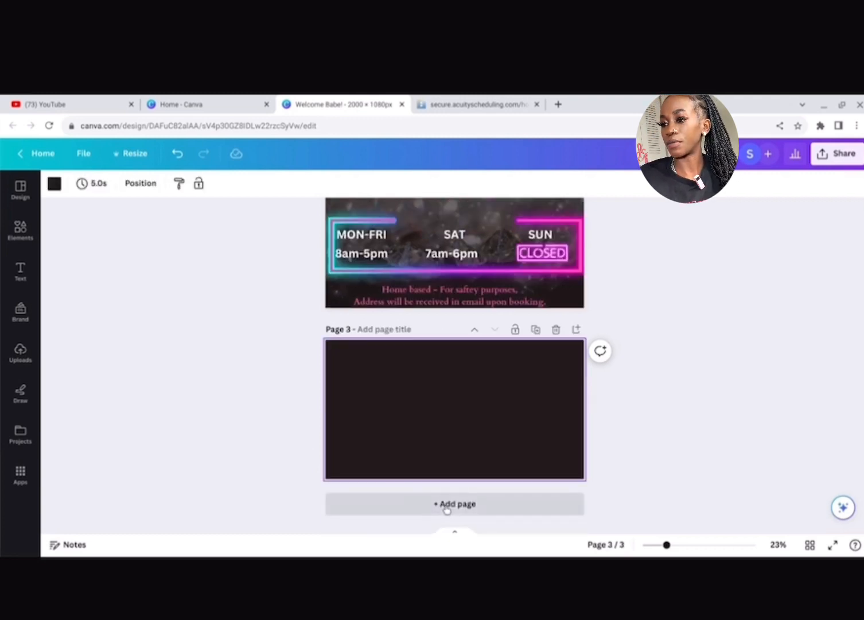
{"action": "scroll", "coordinate": [447, 509], "scroll_direction": "up", "scroll_amount": 4, "text": "ctrl"}
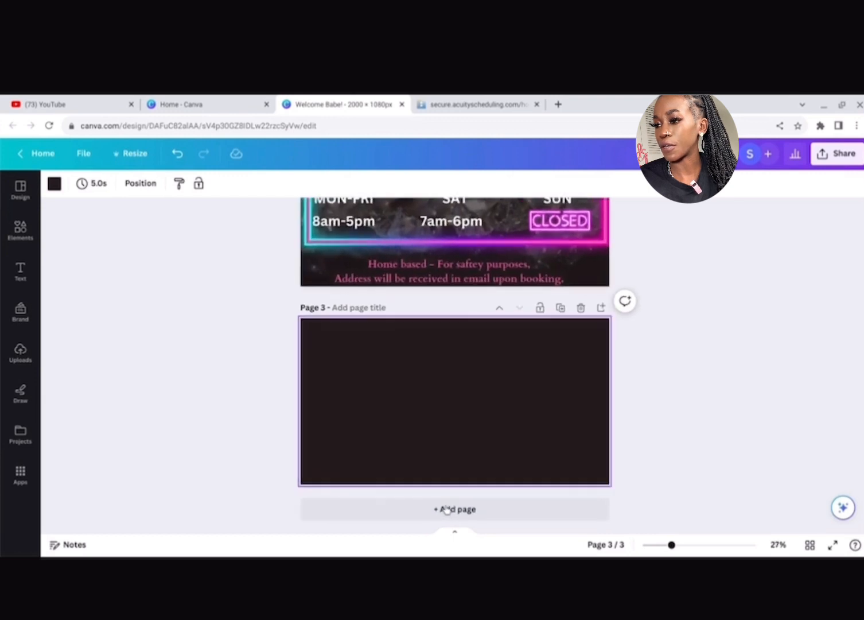
{"action": "scroll", "coordinate": [447, 509], "scroll_direction": "up", "scroll_amount": 1}
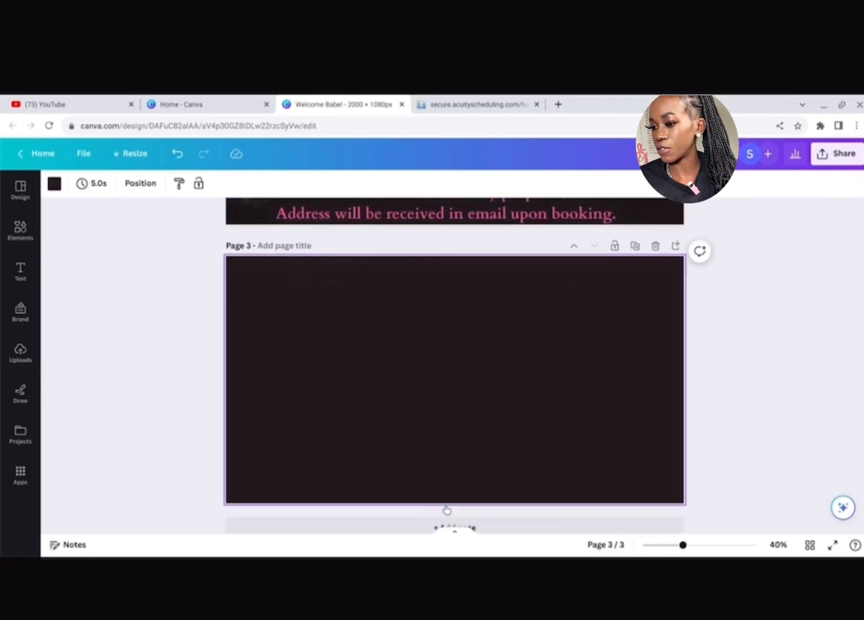
{"action": "scroll", "coordinate": [447, 509], "scroll_direction": "up", "scroll_amount": 2}
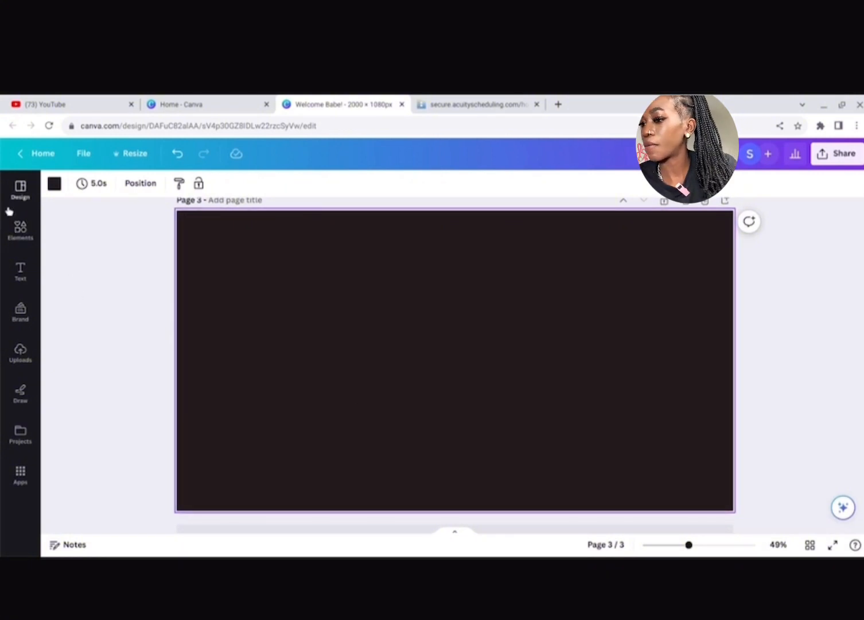
{"action": "left_click", "coordinate": [20, 231]}
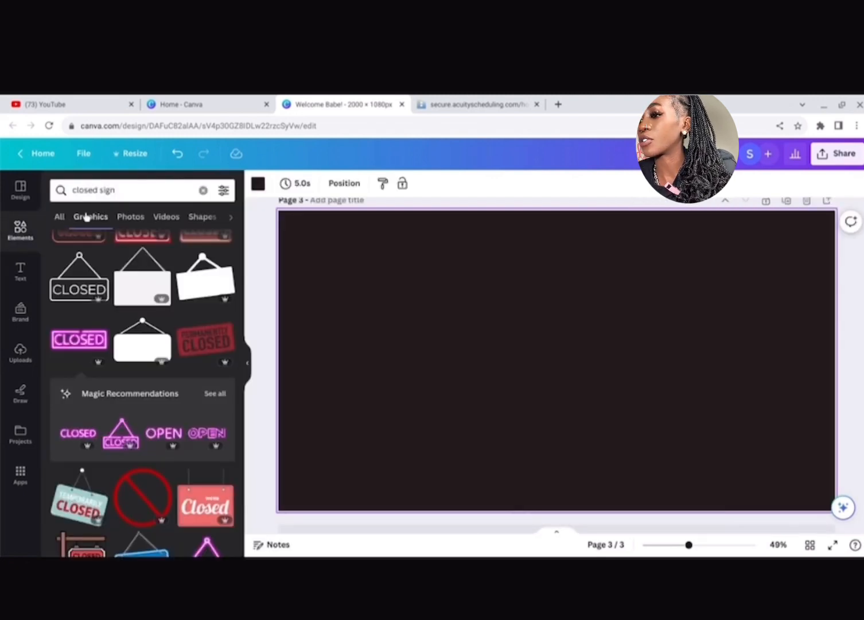
Step: Add the recently used dark diamonds photo to page 3, enlarge it to cover the whole page, and hide the side panel
{"action": "left_click", "coordinate": [58, 216]}
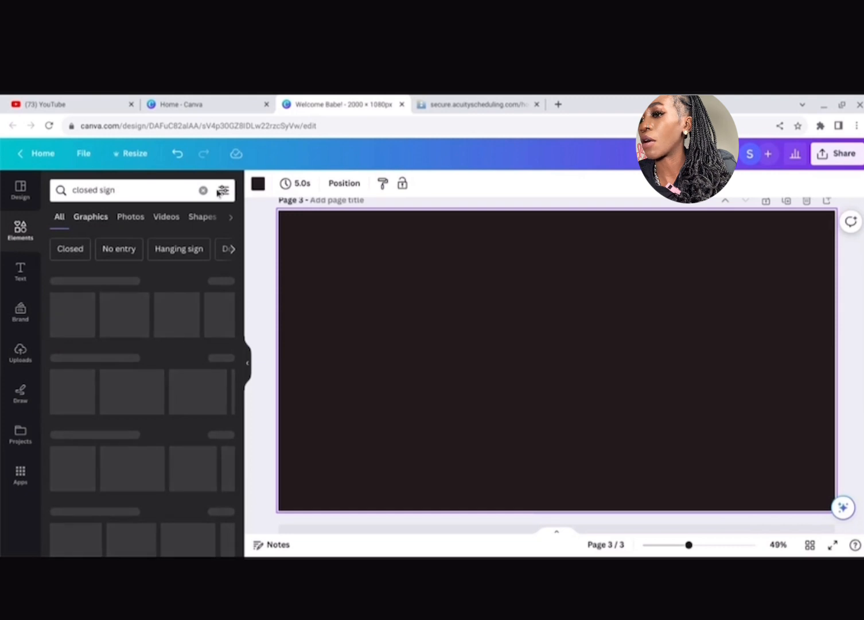
{"action": "left_click", "coordinate": [203, 192]}
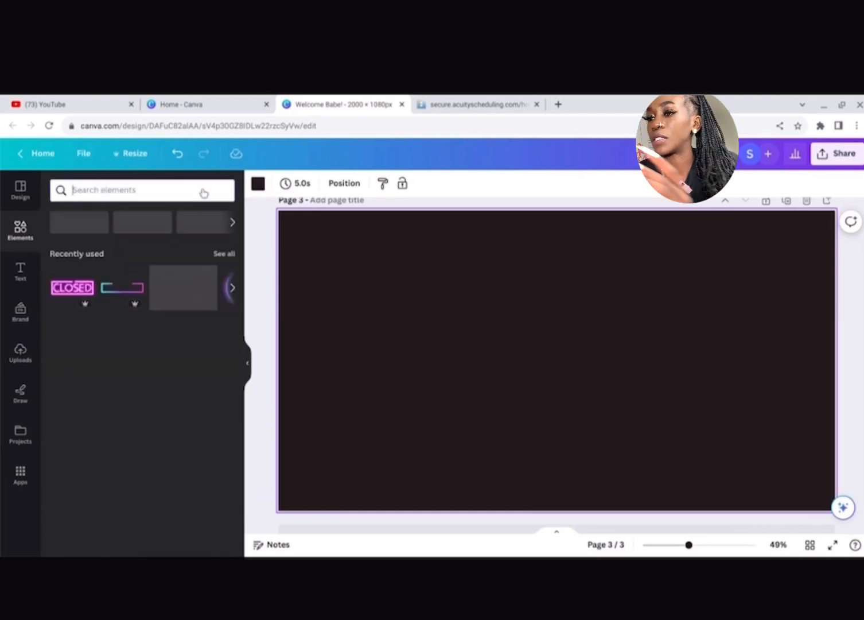
{"action": "left_click", "coordinate": [224, 254]}
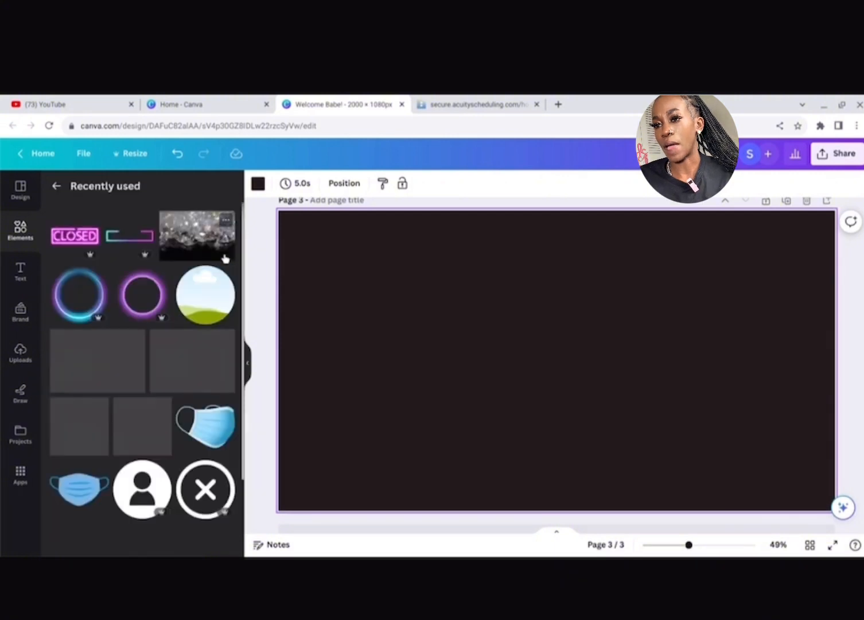
{"action": "left_click", "coordinate": [223, 254]}
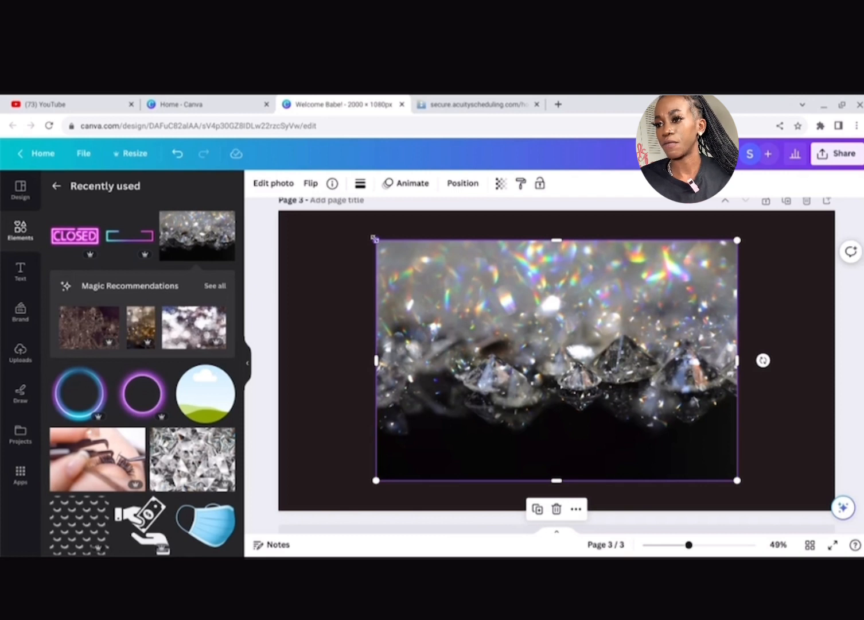
{"action": "left_click_drag", "start_coordinate": [374, 239], "coordinate": [279, 211]}
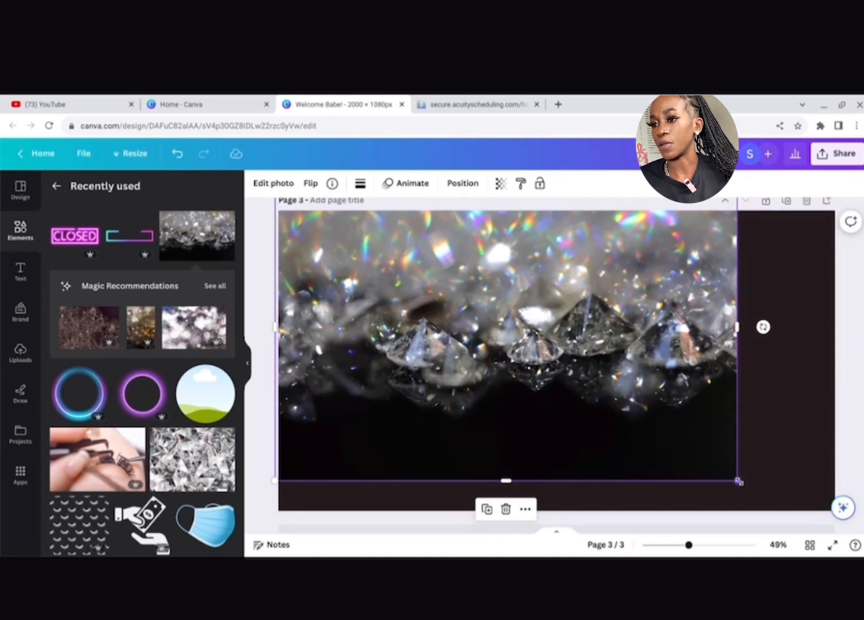
{"action": "left_click_drag", "start_coordinate": [740, 481], "coordinate": [856, 518]}
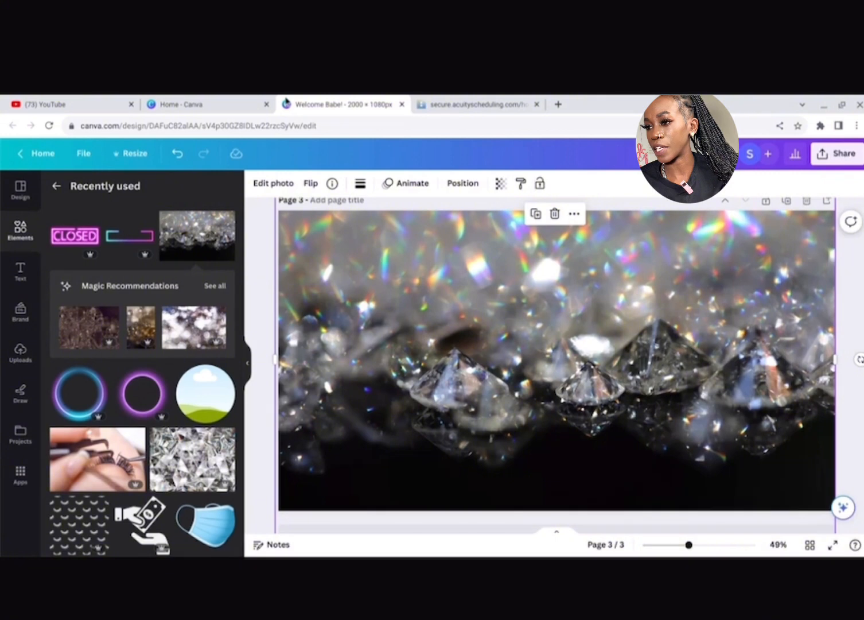
{"action": "left_click", "coordinate": [249, 370]}
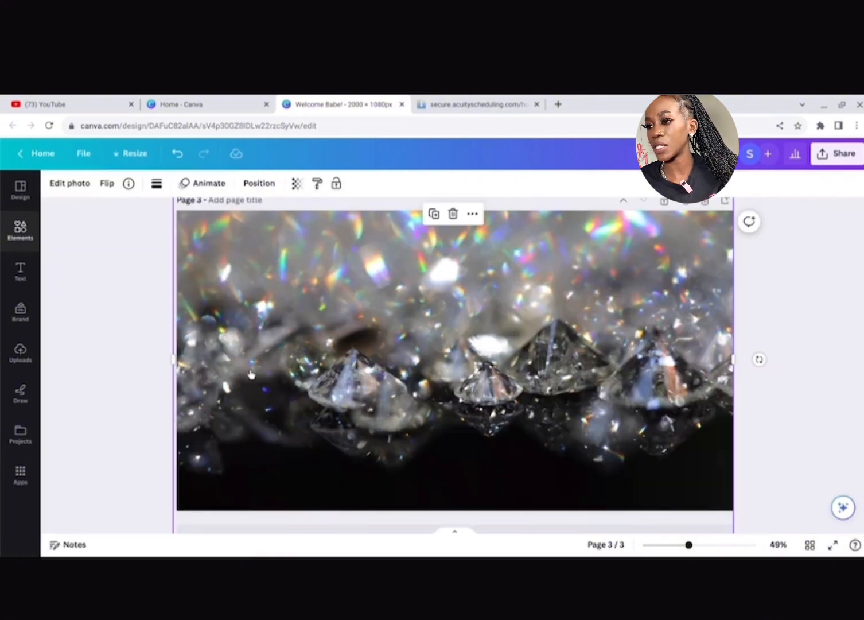
Step: Set the diamonds photo's transparency to 32
{"action": "left_click", "coordinate": [297, 185]}
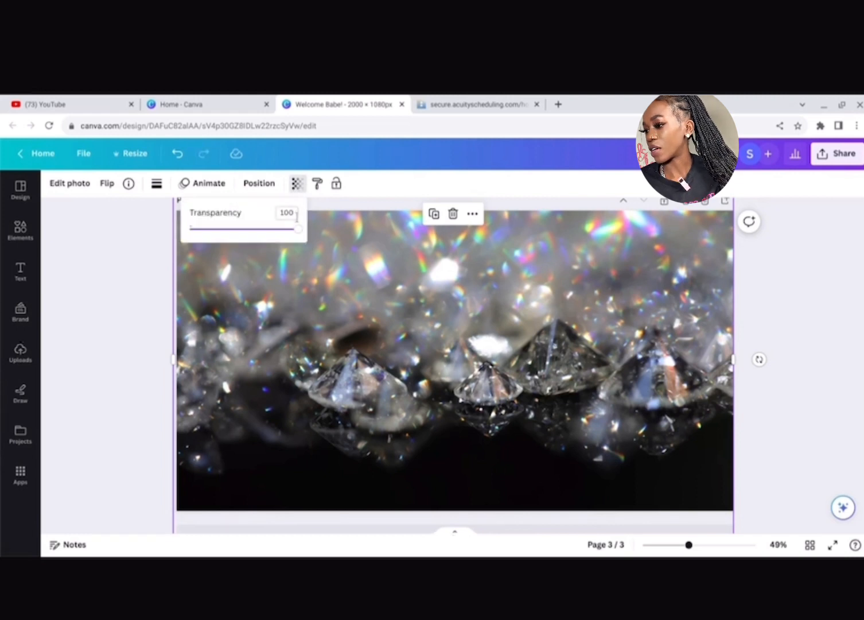
{"action": "left_click_drag", "start_coordinate": [299, 231], "coordinate": [225, 241]}
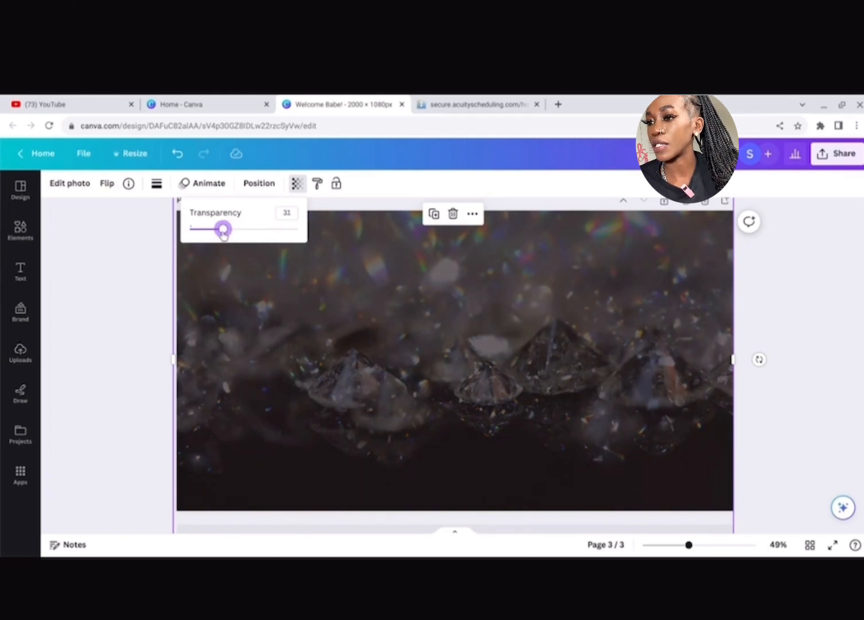
{"action": "left_click_drag", "start_coordinate": [223, 235], "coordinate": [225, 236]}
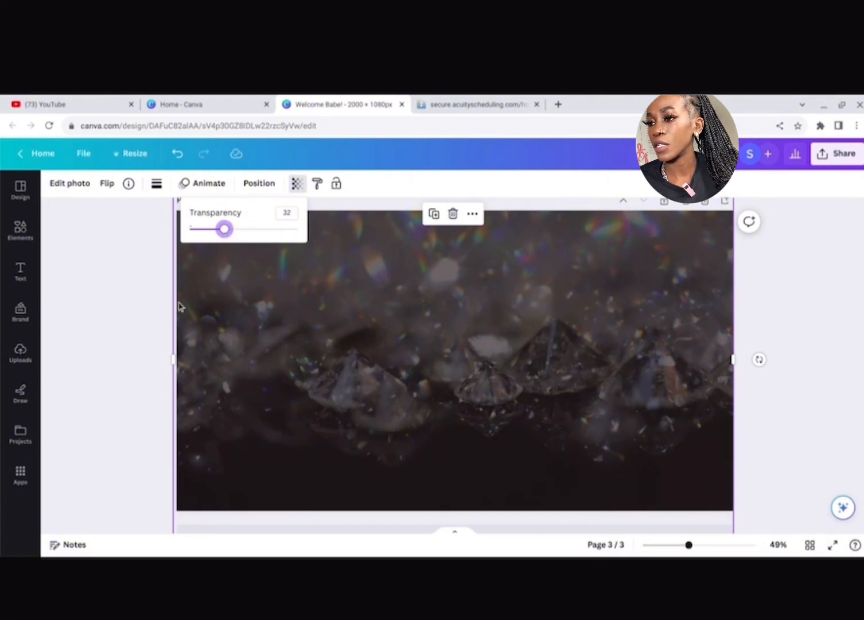
{"action": "left_click", "coordinate": [153, 320]}
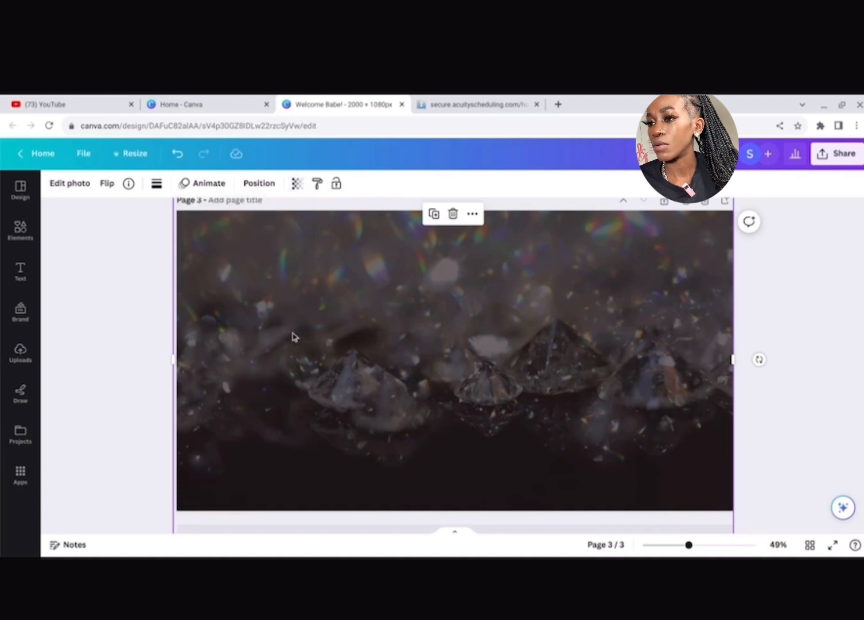
Step: Title page 3 "Policies pg(3)"
{"action": "left_click", "coordinate": [210, 200]}
{"action": "left_click", "coordinate": [211, 201]}
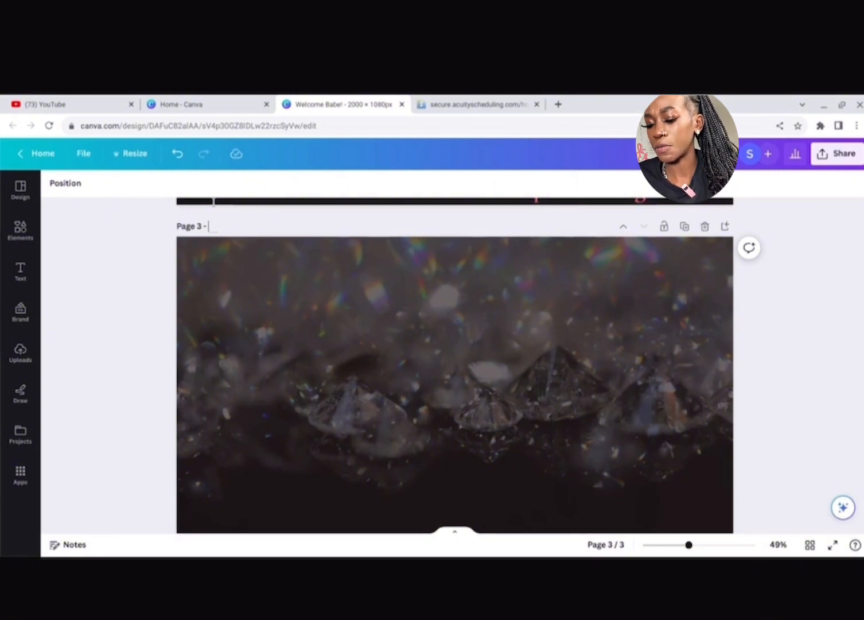
{"action": "type", "text": "O"}
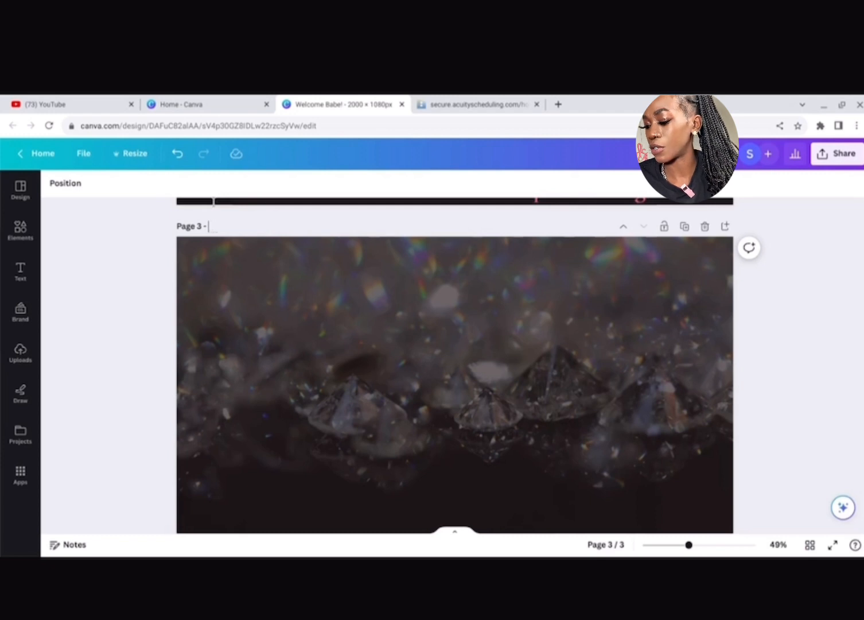
{"action": "type", "text": "POL"}
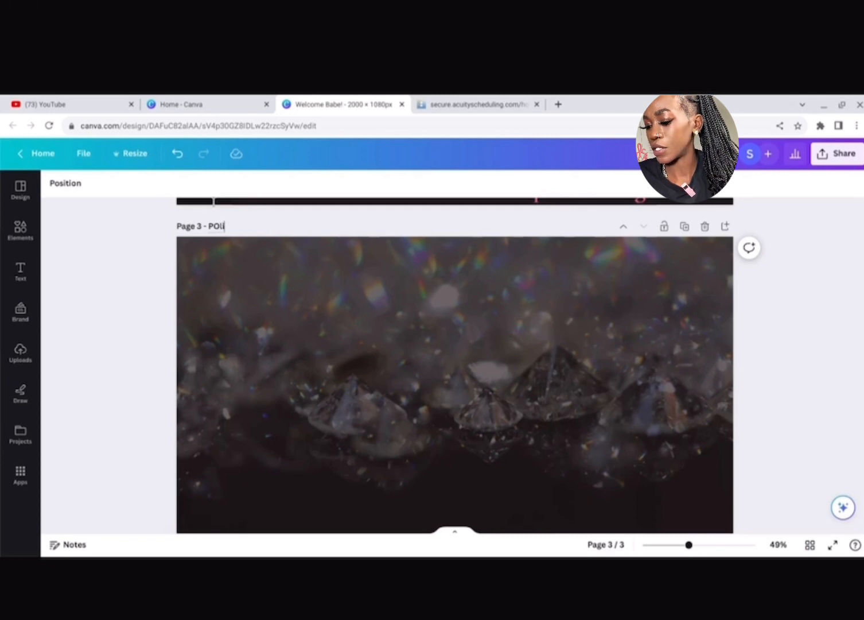
{"action": "type", "text": "icies"}
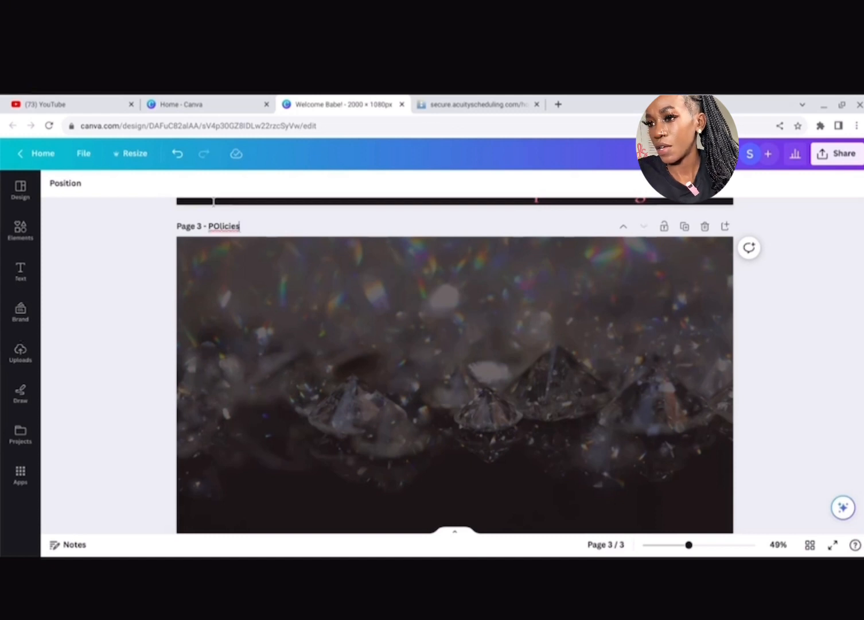
{"action": "key", "text": "BackSpace"}
{"action": "key", "text": "BackSpace"}
{"action": "key", "text": "BackSpace"}
{"action": "key", "text": "BackSpace"}
{"action": "key", "text": "BackSpace"}
{"action": "key", "text": "BackSpace"}
{"action": "type", "text": "LI"}
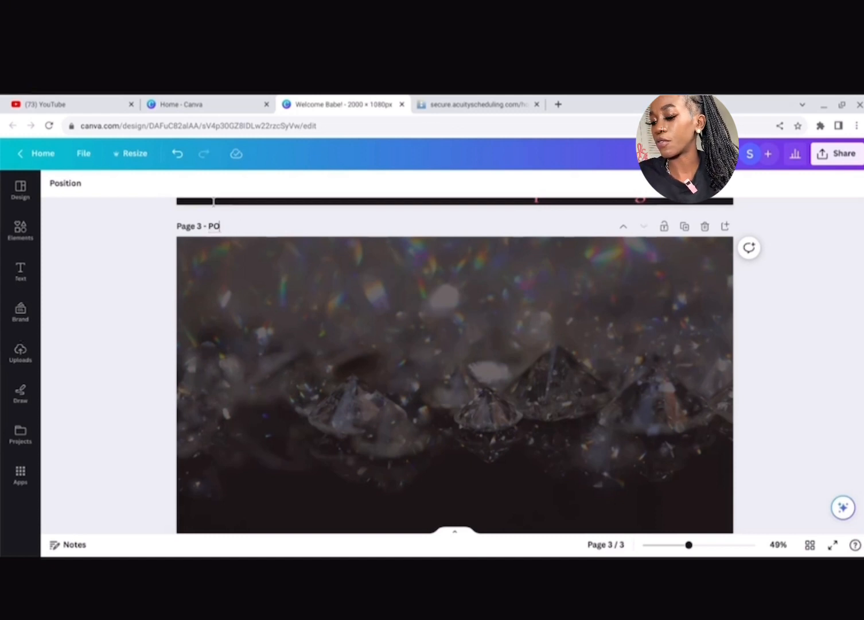
{"action": "key", "text": "BackSpace"}
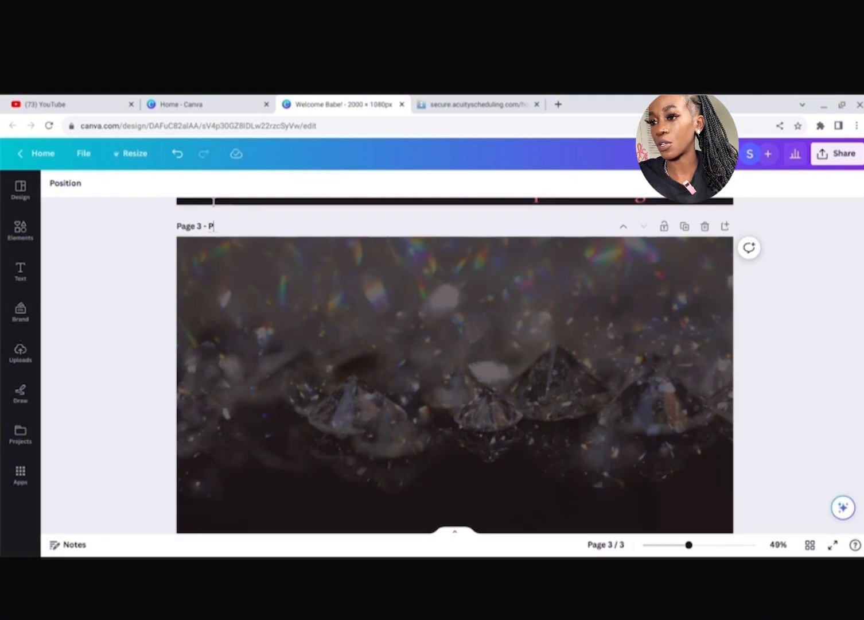
{"action": "type", "text": "olic"}
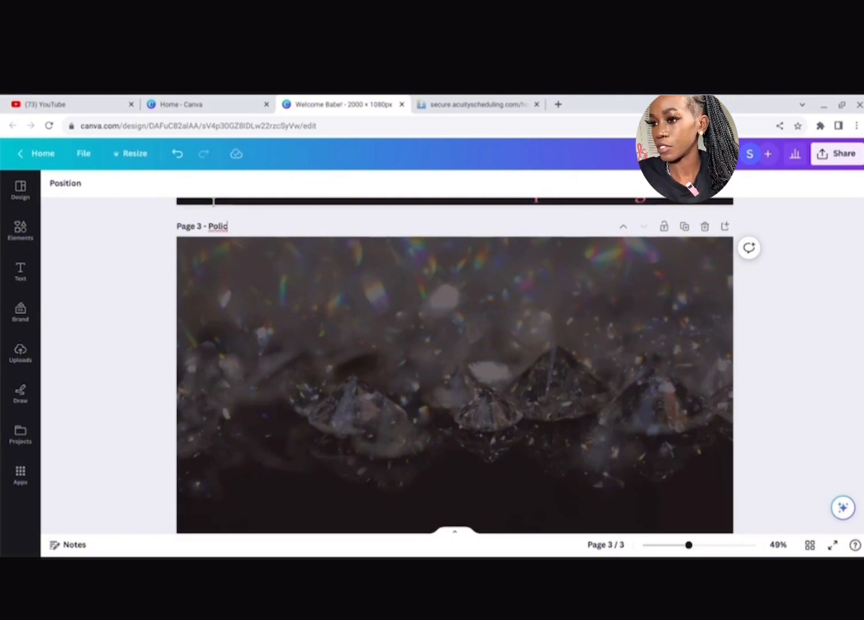
{"action": "type", "text": "ies"}
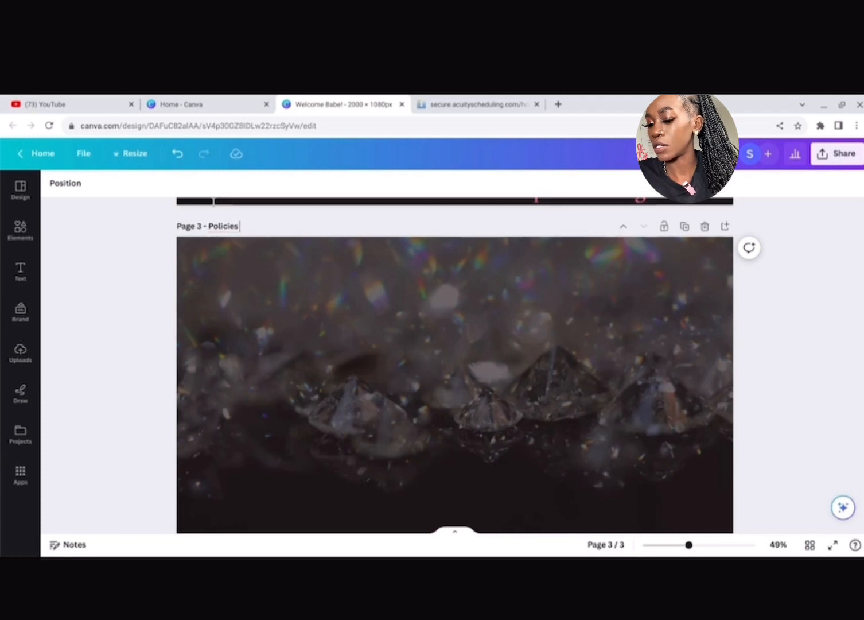
{"action": "type", "text": " pg(3"}
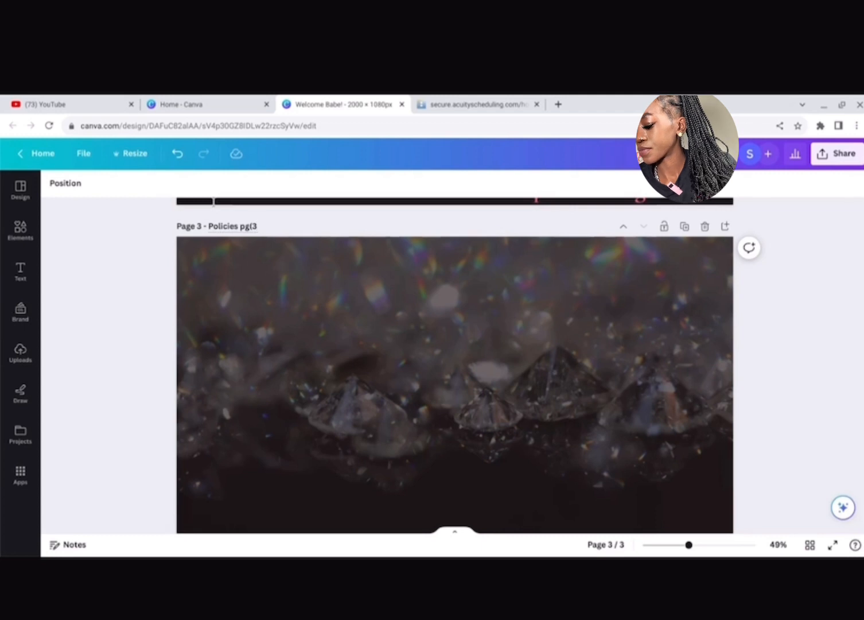
{"action": "scroll", "coordinate": [213, 201], "scroll_direction": "down", "scroll_amount": 2}
{"action": "left_click", "coordinate": [213, 202]}
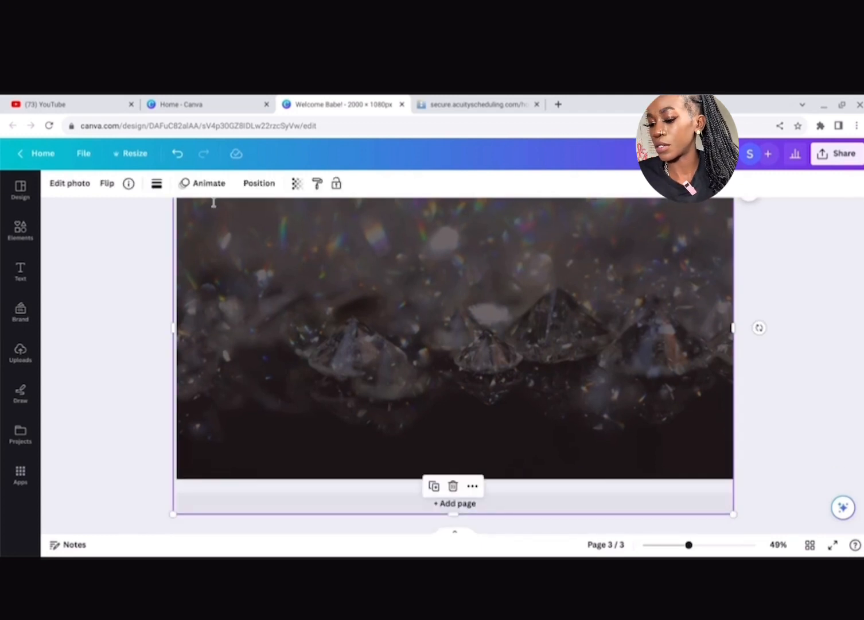
Step: Add a heading reading "POLICES" to page 3
{"action": "left_click", "coordinate": [20, 273]}
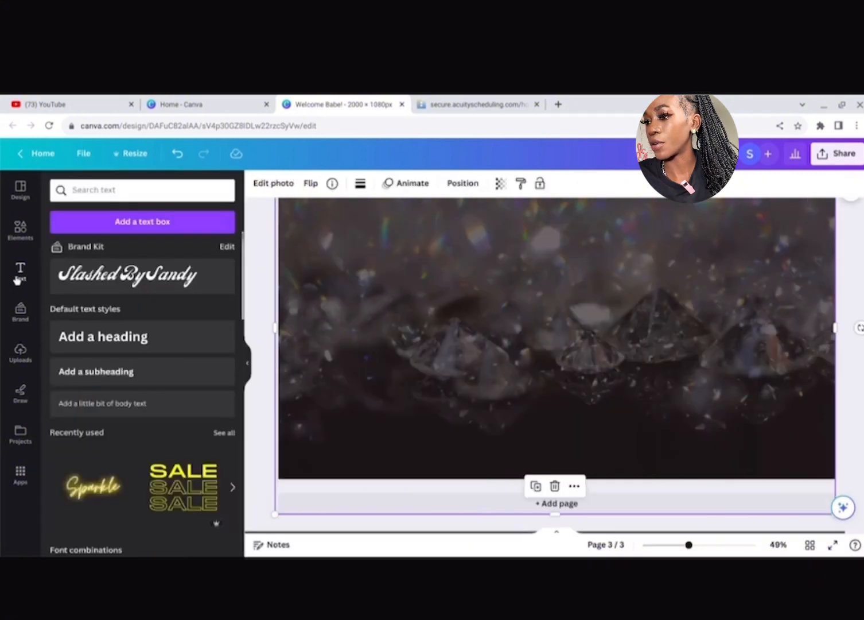
{"action": "left_click", "coordinate": [119, 339]}
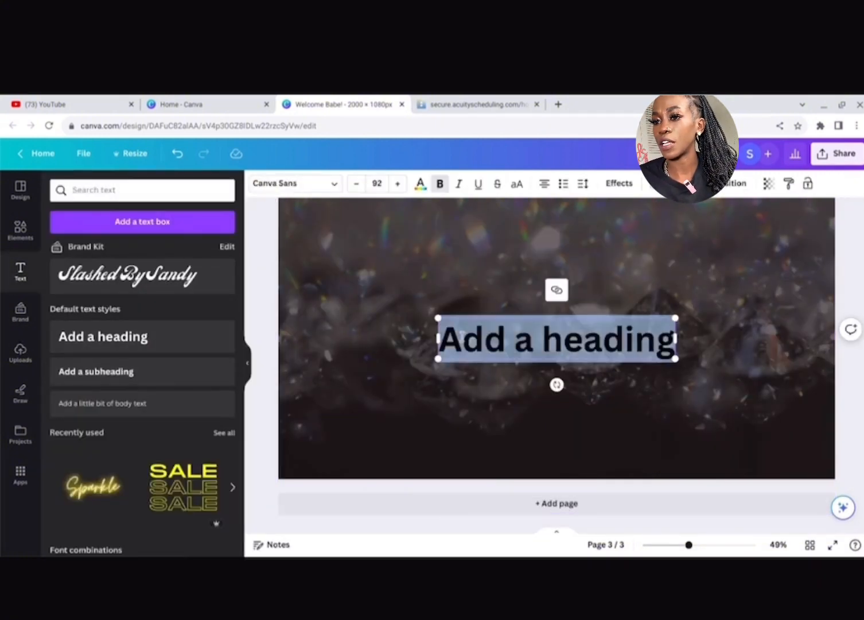
{"action": "type", "text": "POLI"}
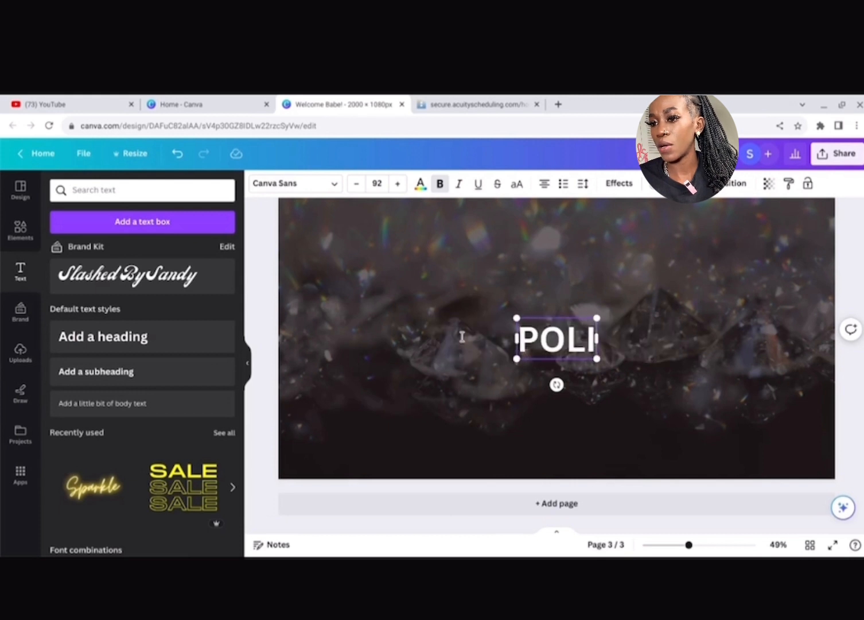
{"action": "type", "text": "CES"}
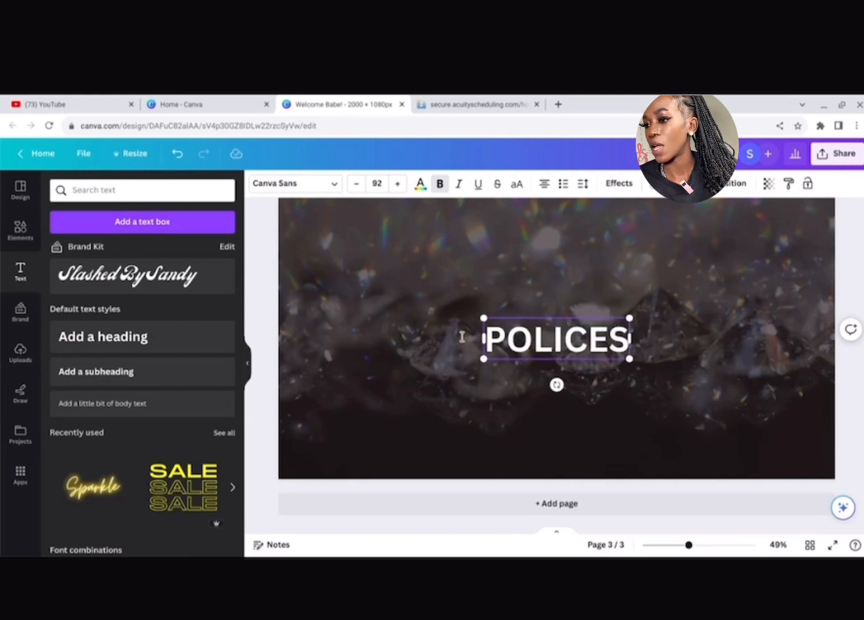
Step: Shrink the "POLICES" heading to font size 71.6, move it near the page's upper edge, and hide the side panel
{"action": "left_click_drag", "start_coordinate": [557, 339], "coordinate": [547, 372]}
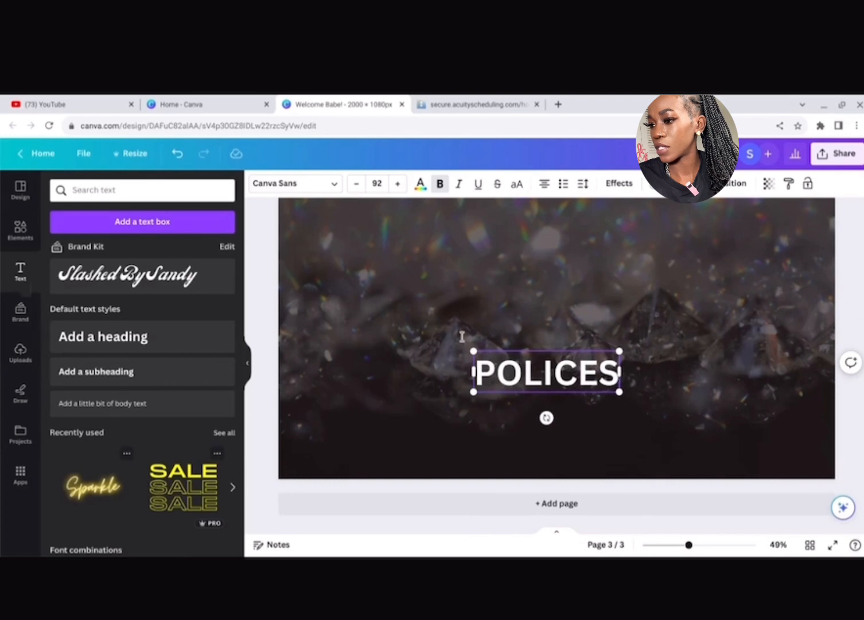
{"action": "left_click_drag", "start_coordinate": [620, 351], "coordinate": [588, 361]}
{"action": "left_click_drag", "start_coordinate": [542, 417], "coordinate": [542, 274]}
{"action": "left_click", "coordinate": [248, 362]}
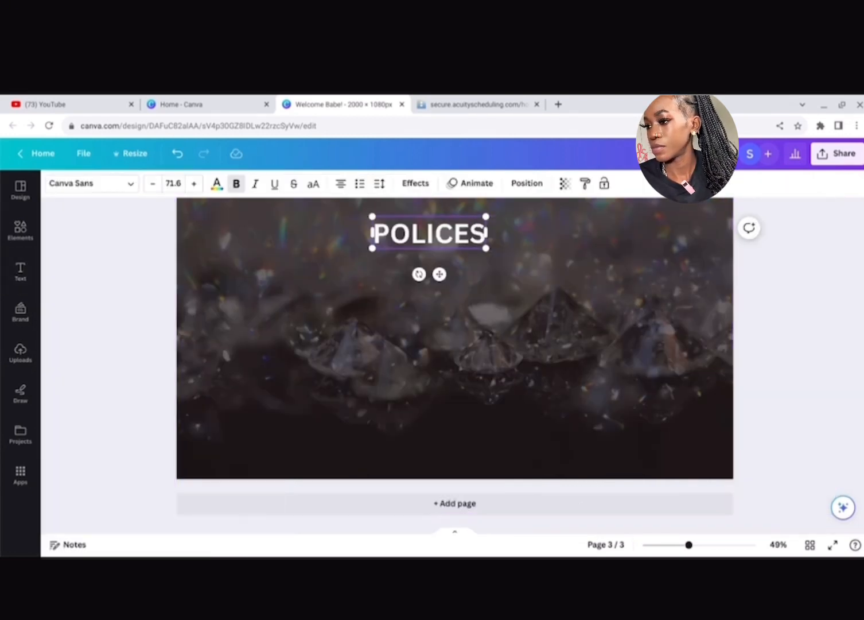
Step: Apply the Background text effect to the "POLICES" heading and color it with the document pink
{"action": "scroll", "coordinate": [842, 348], "scroll_direction": "down", "scroll_amount": 6}
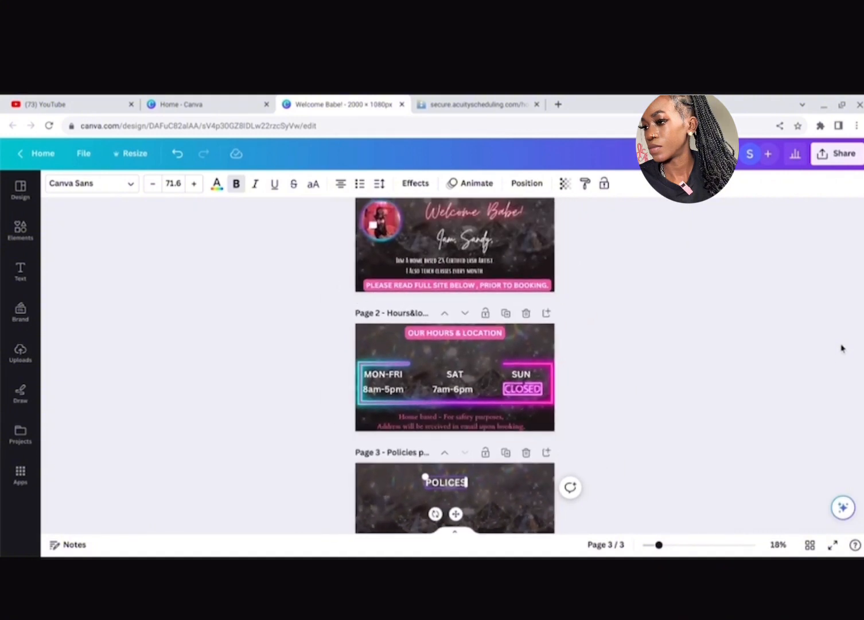
{"action": "scroll", "coordinate": [842, 347], "scroll_direction": "up", "scroll_amount": 6}
{"action": "left_click", "coordinate": [415, 185]}
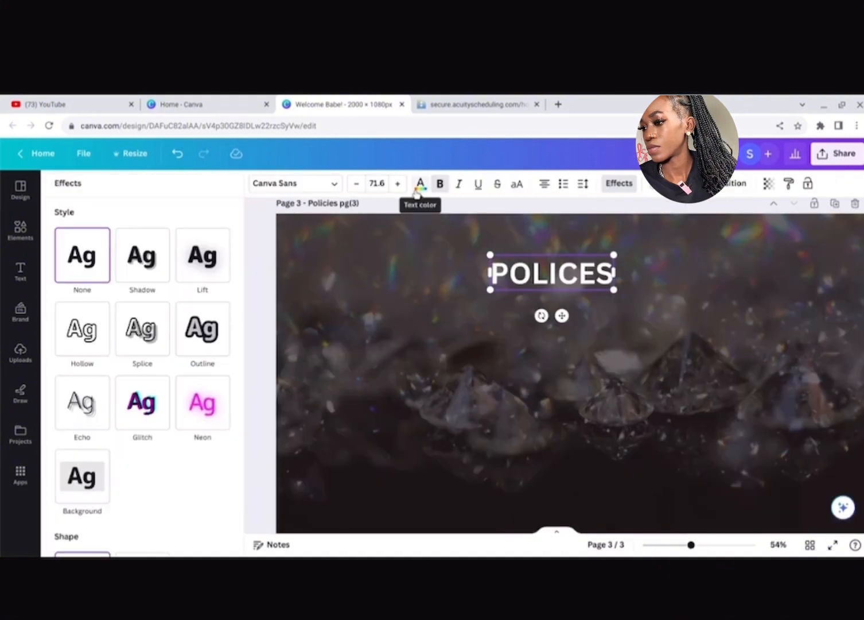
{"action": "left_click", "coordinate": [82, 476]}
{"action": "scroll", "coordinate": [128, 428], "scroll_direction": "down", "scroll_amount": 3}
{"action": "left_click", "coordinate": [221, 433]}
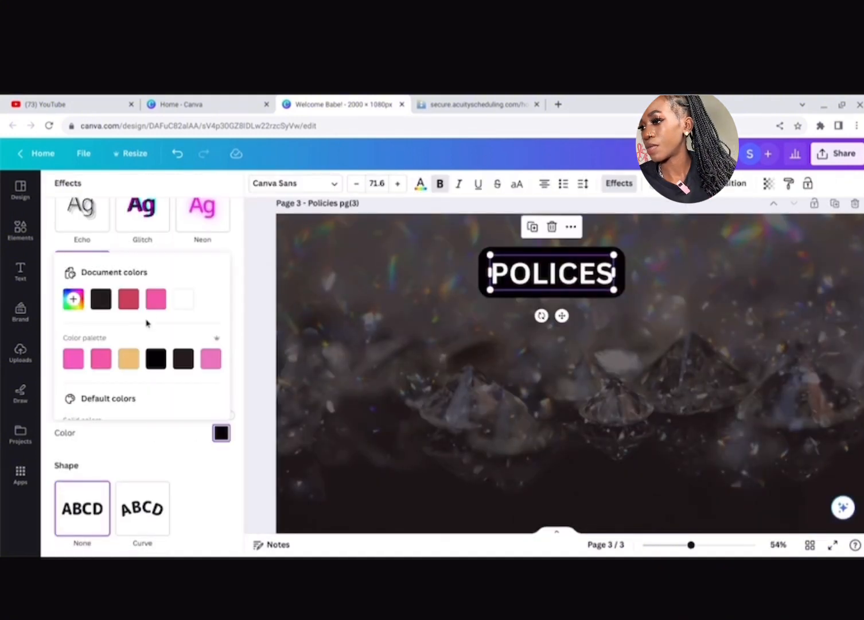
{"action": "left_click", "coordinate": [155, 299]}
Step: Reduce the "POLICES" heading's font size to 50.6
{"action": "left_click", "coordinate": [356, 184]}
{"action": "left_click", "coordinate": [356, 184]}
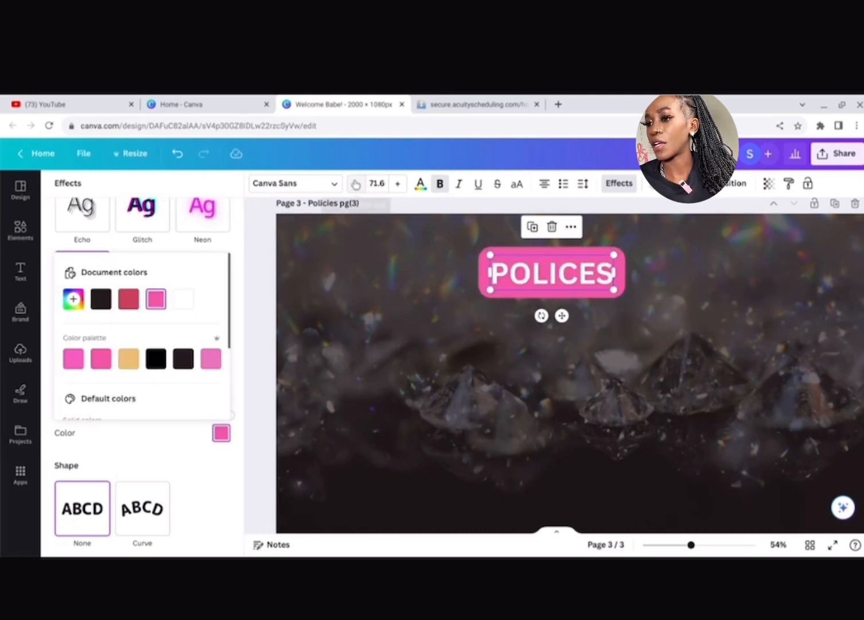
{"action": "left_click", "coordinate": [355, 183]}
{"action": "left_click", "coordinate": [355, 184]}
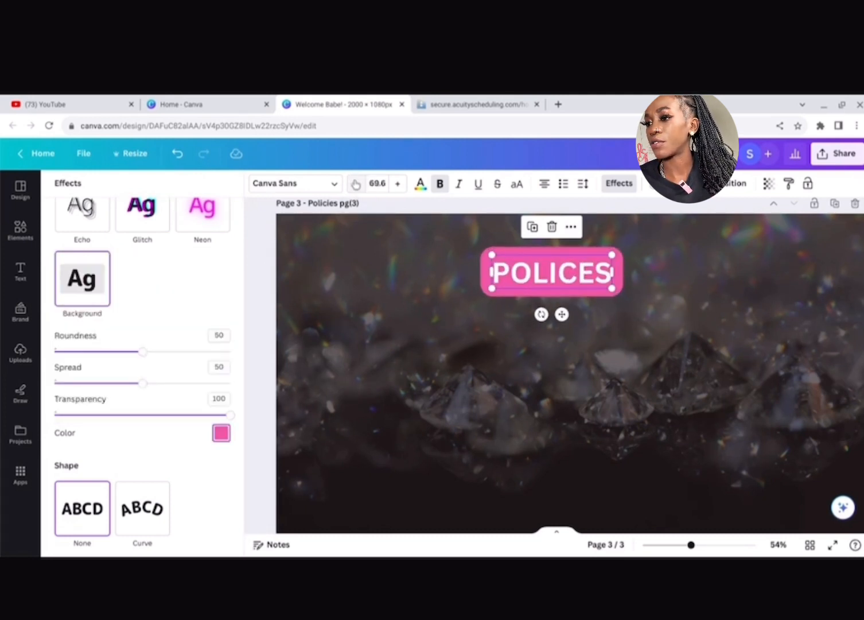
{"action": "left_click", "coordinate": [356, 183]}
{"action": "left_click", "coordinate": [356, 183]}
{"action": "left_click", "coordinate": [356, 183]}
{"action": "left_click", "coordinate": [356, 184]}
{"action": "left_click", "coordinate": [356, 183]}
{"action": "left_click", "coordinate": [356, 184]}
{"action": "left_click", "coordinate": [355, 184]}
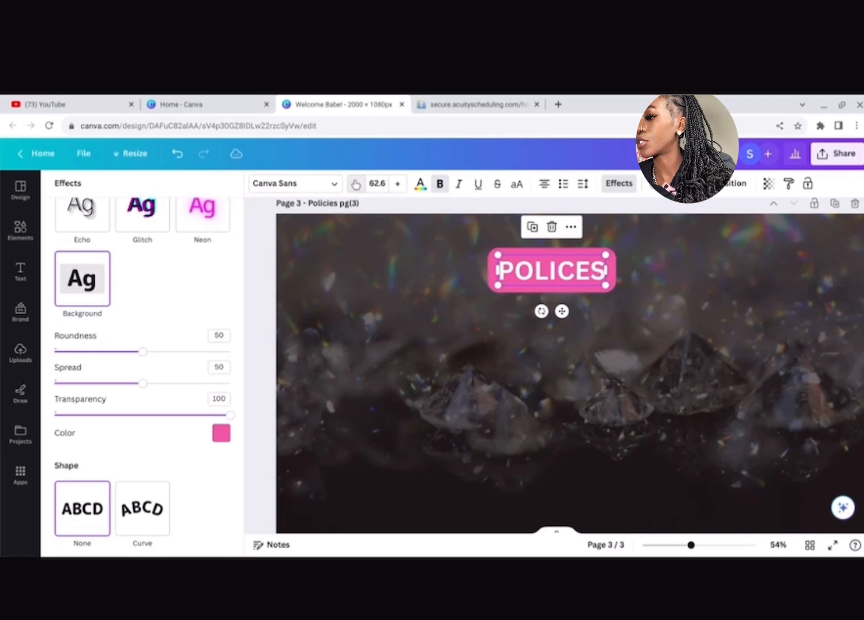
{"action": "left_click", "coordinate": [356, 183]}
{"action": "left_click", "coordinate": [355, 183]}
{"action": "left_click", "coordinate": [356, 184]}
{"action": "left_click", "coordinate": [356, 184]}
{"action": "left_click", "coordinate": [355, 184]}
{"action": "left_click", "coordinate": [356, 183]}
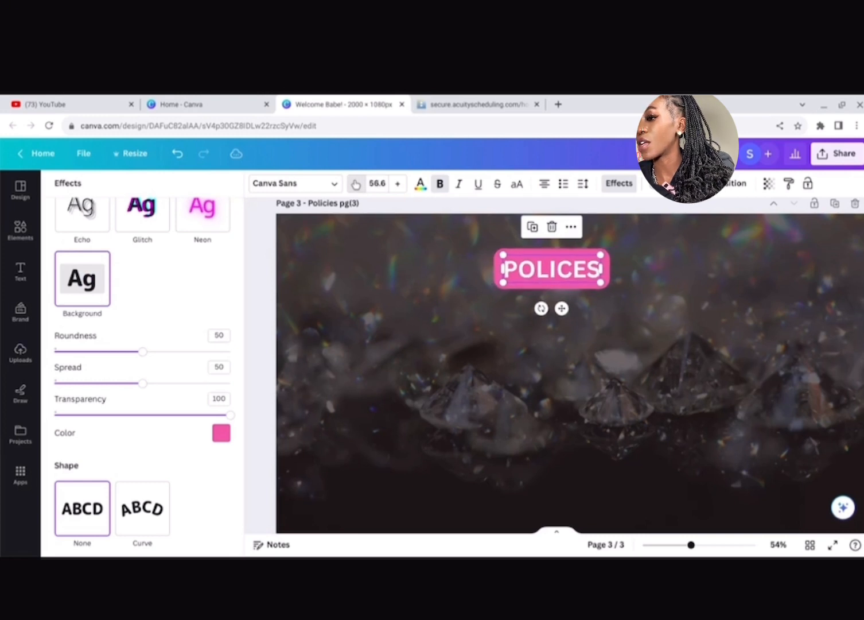
{"action": "left_click", "coordinate": [356, 183]}
{"action": "left_click", "coordinate": [356, 183]}
{"action": "left_click", "coordinate": [356, 183]}
{"action": "left_click", "coordinate": [356, 184]}
{"action": "left_click", "coordinate": [356, 184]}
{"action": "left_click", "coordinate": [356, 183]}
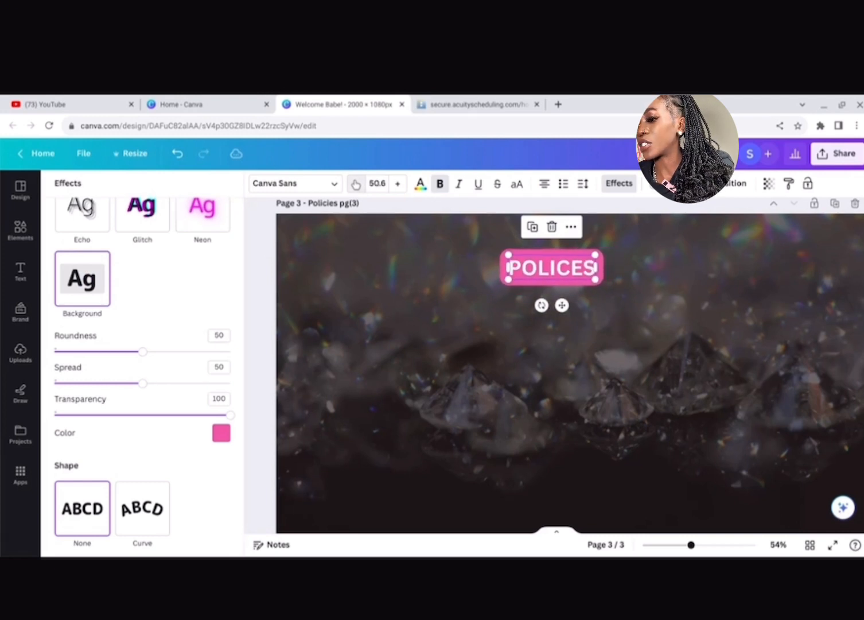
Step: Reduce the "POLICES" heading's font size to 49.6 and compare it with the "OUR HOURS & LOCATION" heading on page 2
{"action": "left_click", "coordinate": [356, 183]}
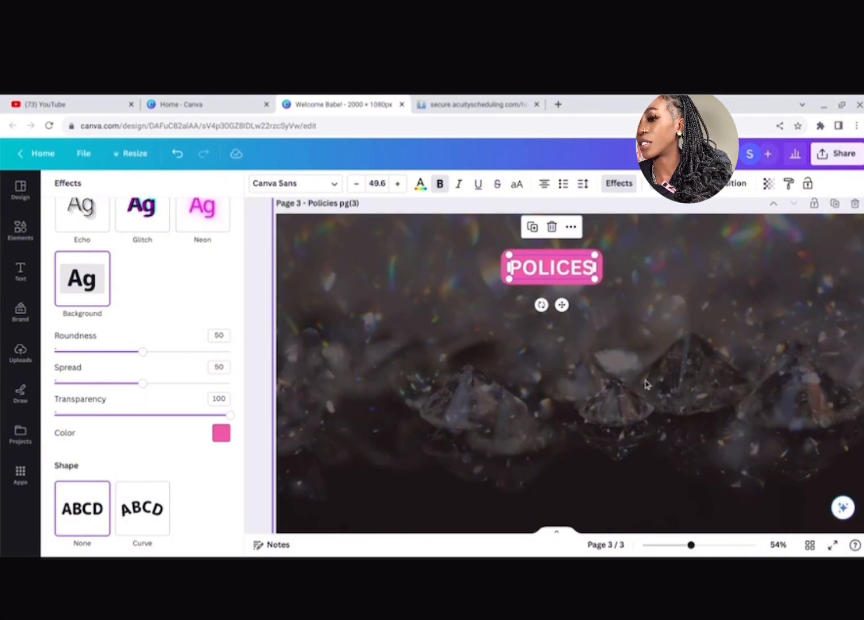
{"action": "left_click", "coordinate": [645, 385]}
{"action": "scroll", "coordinate": [645, 385], "scroll_direction": "up", "scroll_amount": 3}
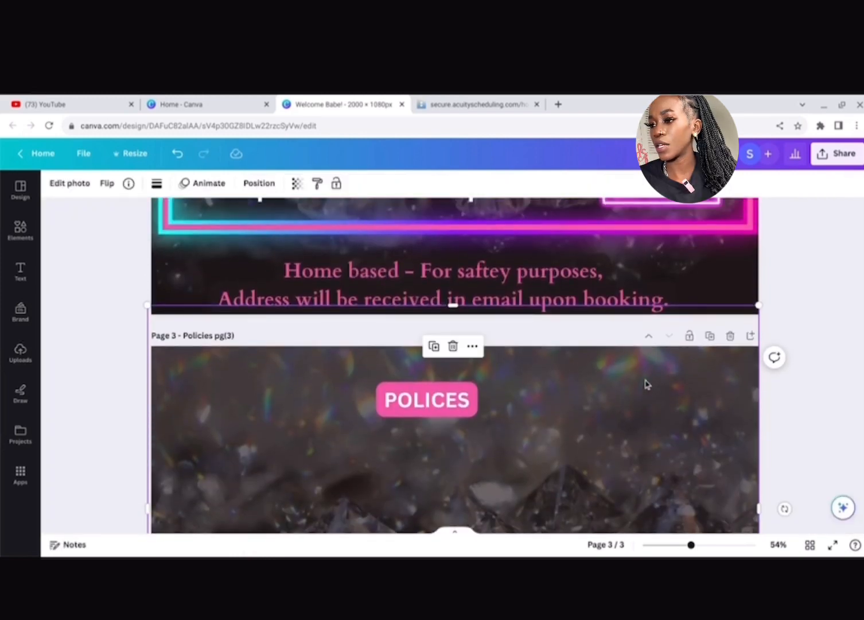
{"action": "scroll", "coordinate": [645, 384], "scroll_direction": "down", "scroll_amount": 4}
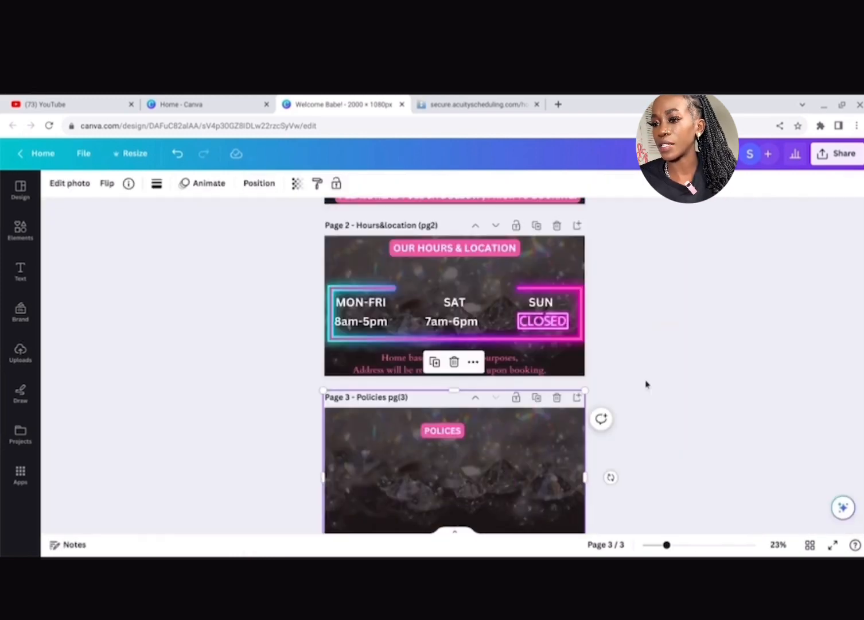
{"action": "left_click", "coordinate": [510, 257]}
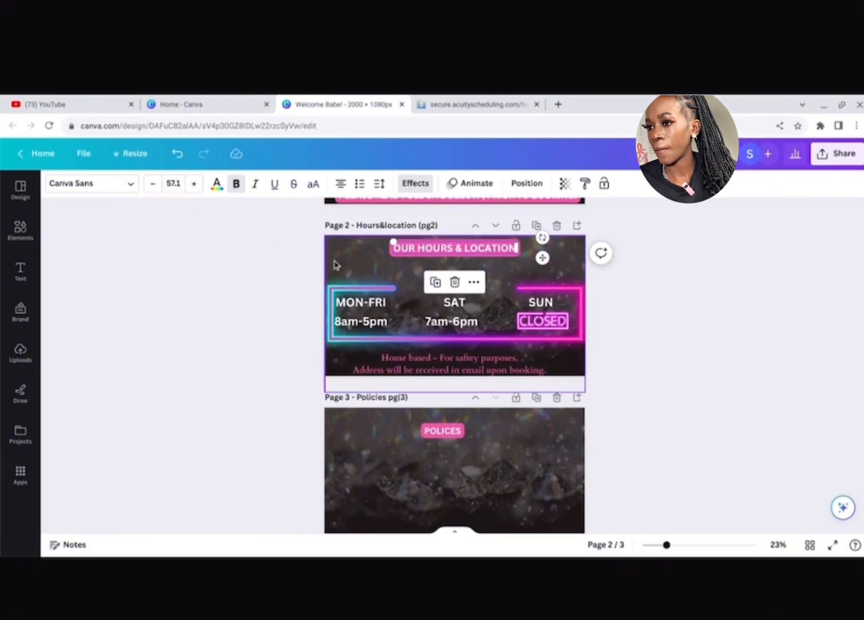
{"action": "left_click", "coordinate": [441, 432]}
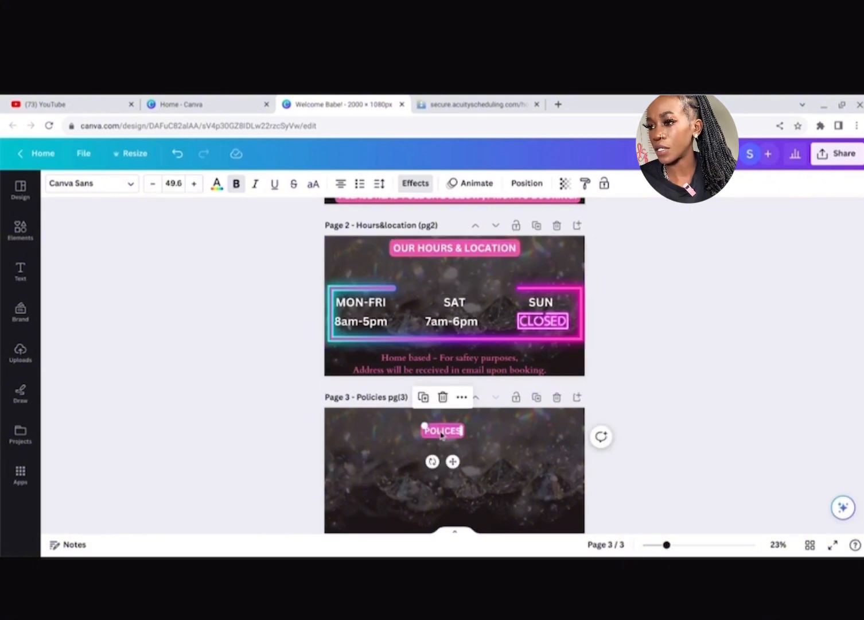
{"action": "scroll", "coordinate": [440, 434], "scroll_direction": "up", "scroll_amount": 5}
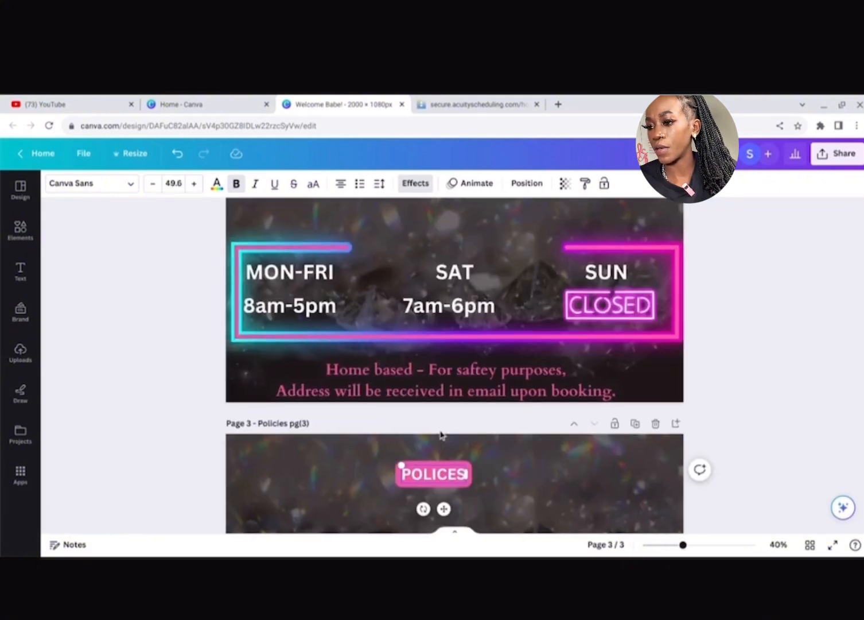
{"action": "scroll", "coordinate": [441, 434], "scroll_direction": "down", "scroll_amount": 4}
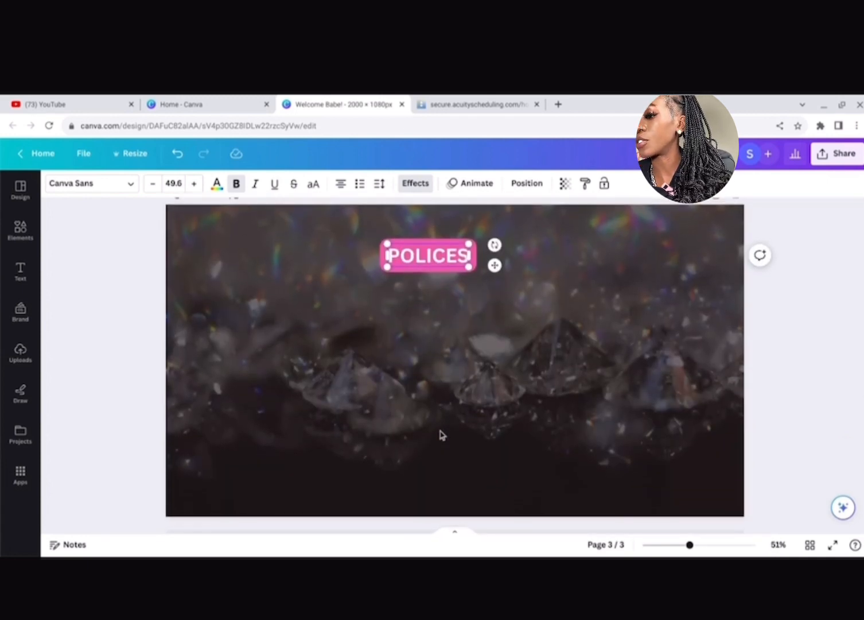
{"action": "scroll", "coordinate": [441, 434], "scroll_direction": "down", "scroll_amount": 1}
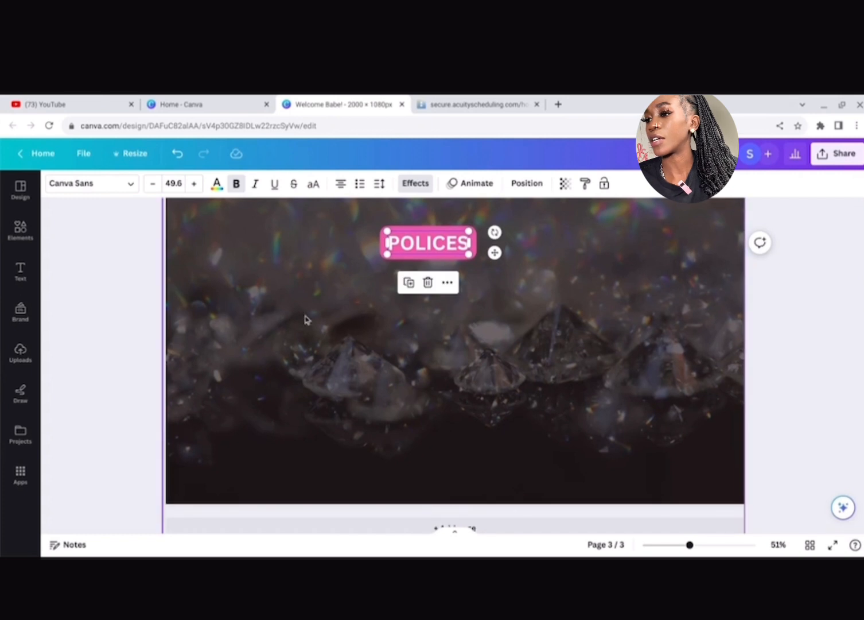
Step: Enlarge the "POLICES" heading to font size about 57.4 and move it closer to page 3's upper edge
{"action": "left_click", "coordinate": [194, 183]}
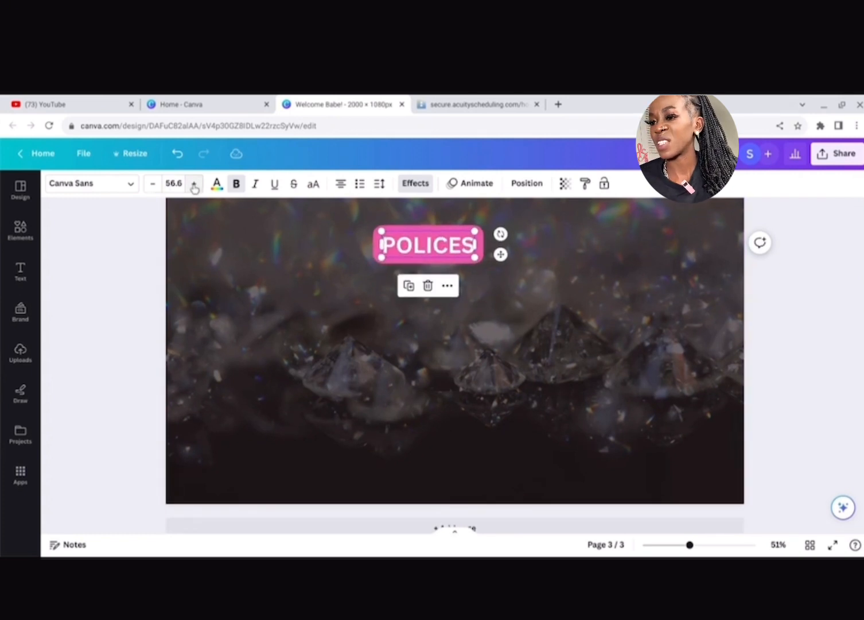
{"action": "left_click", "coordinate": [195, 184]}
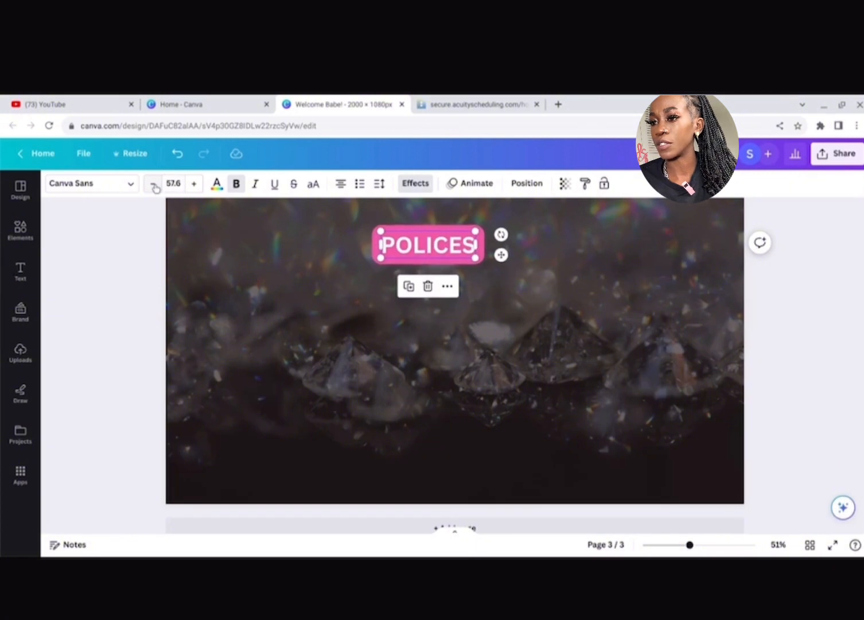
{"action": "left_click_drag", "start_coordinate": [383, 256], "coordinate": [383, 257]}
{"action": "right_click", "coordinate": [500, 250]}
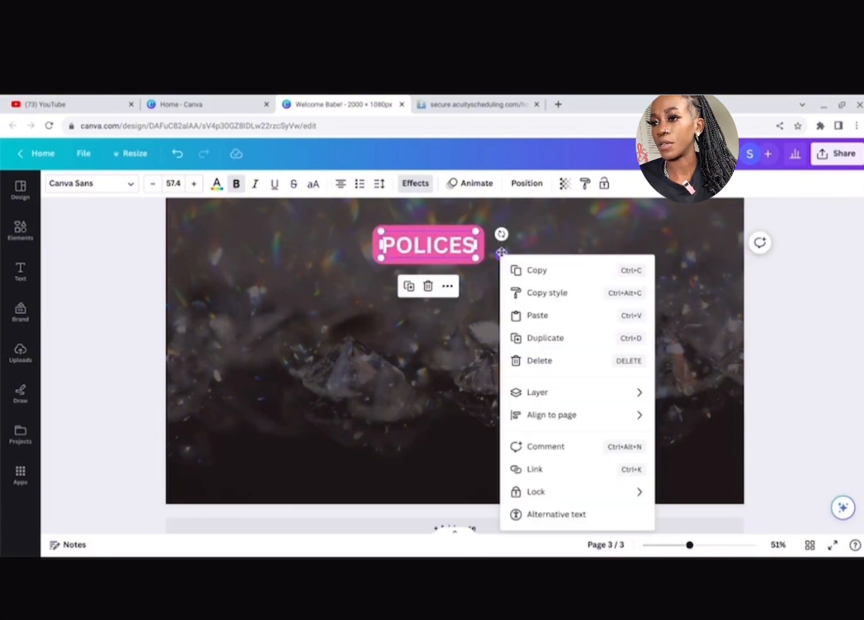
{"action": "left_click_drag", "start_coordinate": [500, 250], "coordinate": [501, 234]}
{"action": "left_click", "coordinate": [502, 234]}
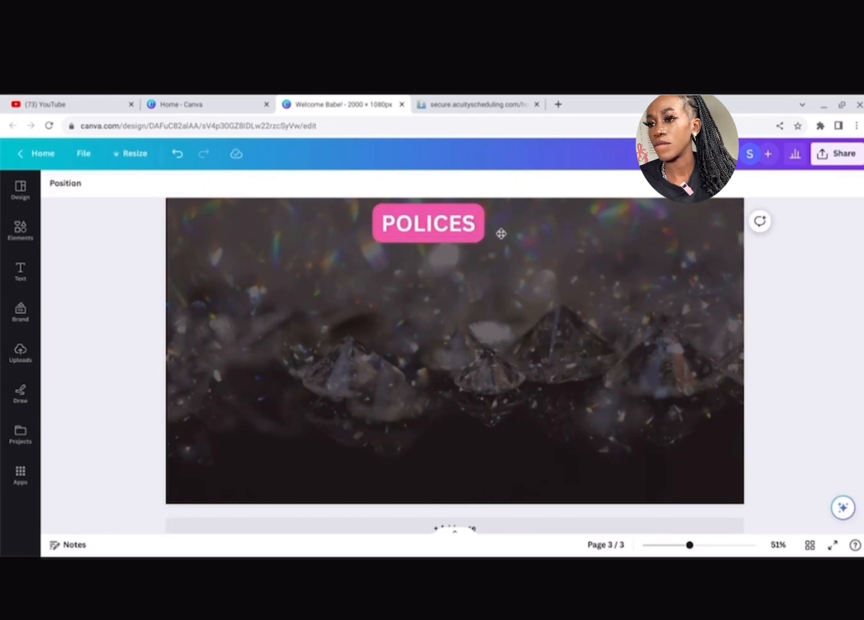
Step: Search the elements for "payment icon", show all graphics, and add the circled dollar sign icon to page 3
{"action": "left_click", "coordinate": [21, 233]}
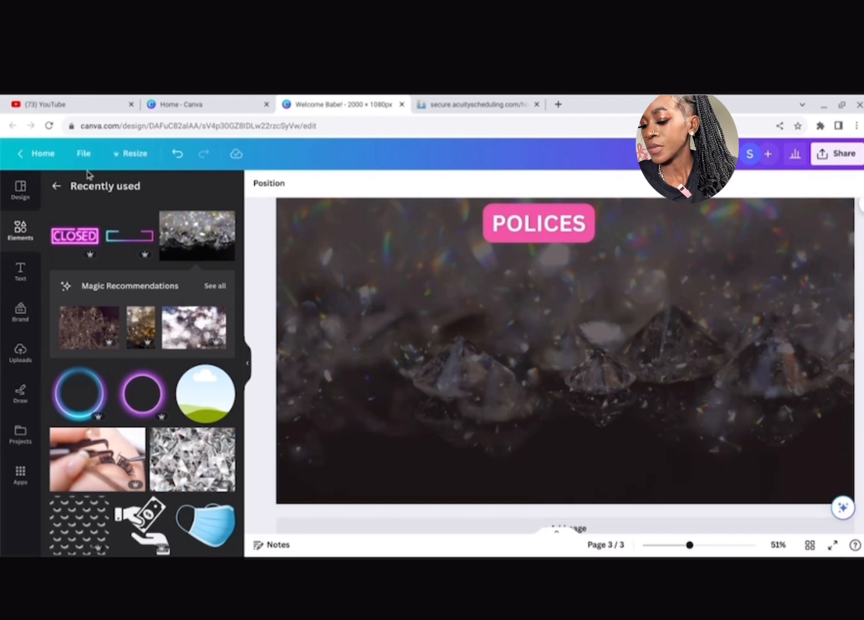
{"action": "left_click", "coordinate": [56, 187]}
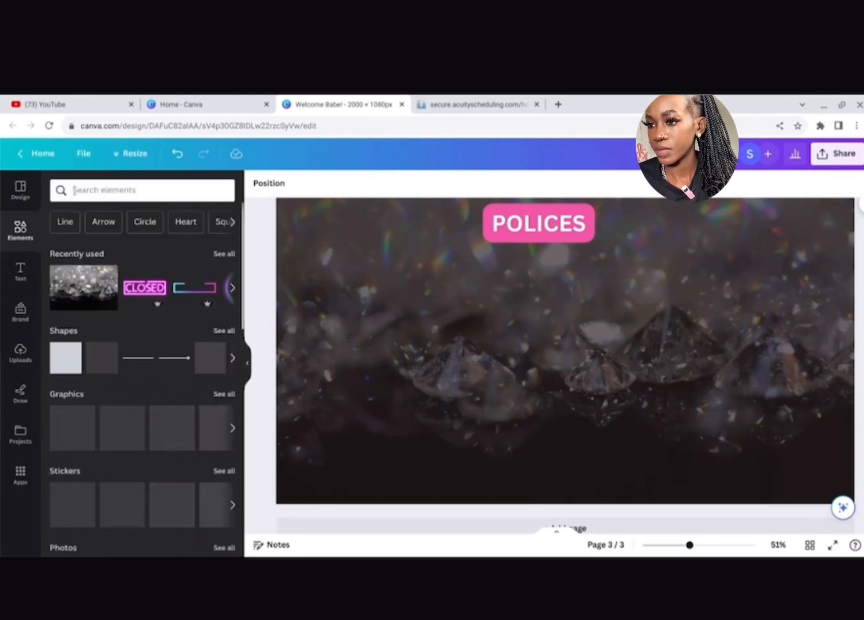
{"action": "left_click", "coordinate": [73, 190]}
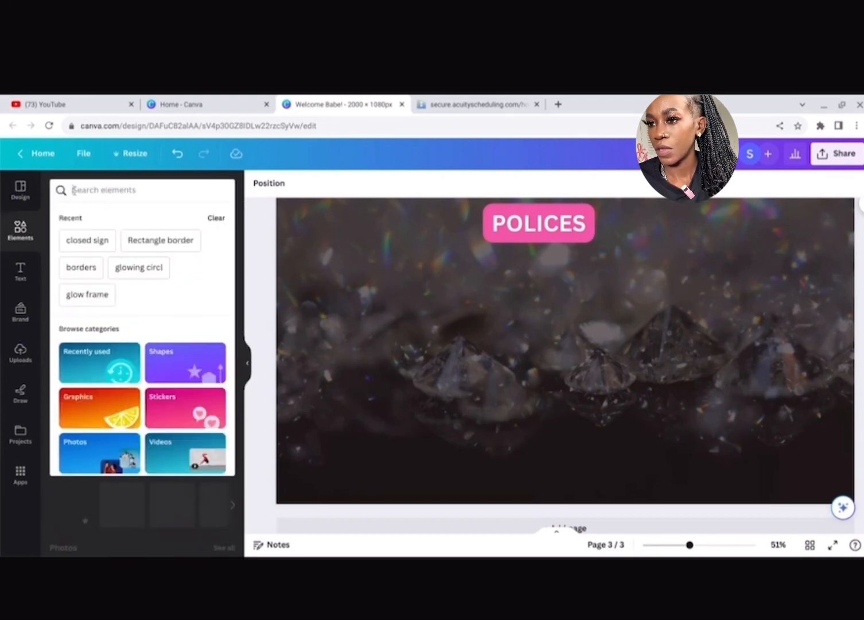
{"action": "type", "text": "payment icon"}
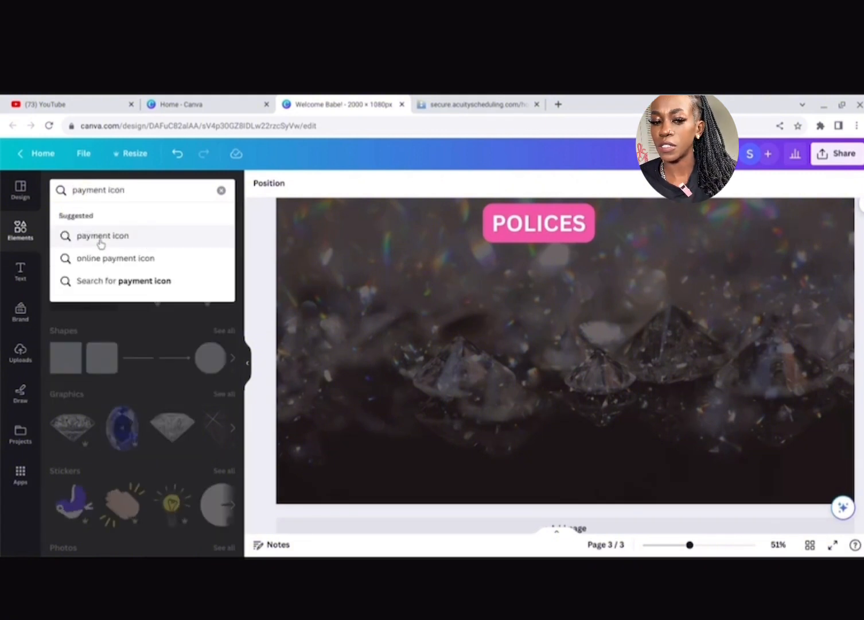
{"action": "left_click", "coordinate": [101, 235]}
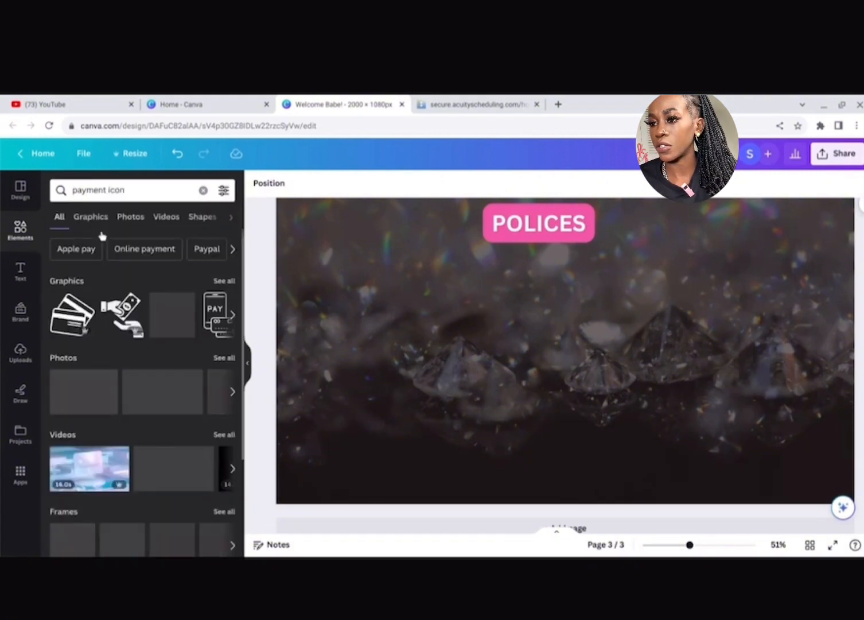
{"action": "left_click", "coordinate": [223, 281]}
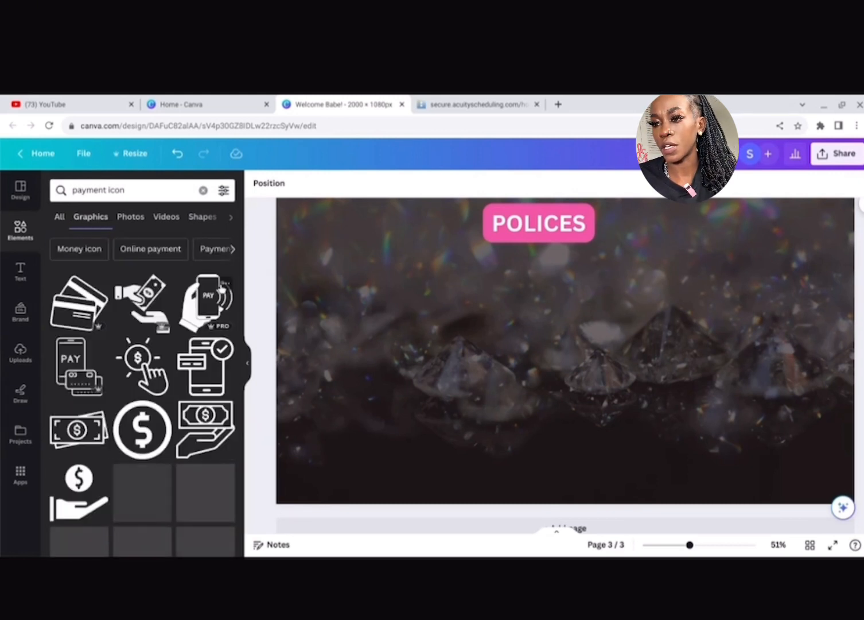
{"action": "scroll", "coordinate": [222, 288], "scroll_direction": "down", "scroll_amount": 2}
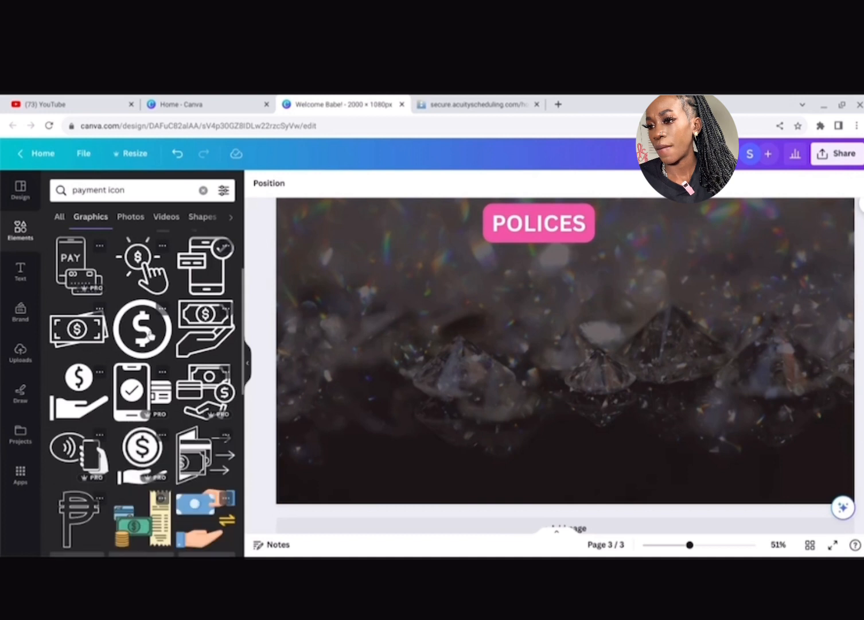
{"action": "left_click", "coordinate": [151, 336]}
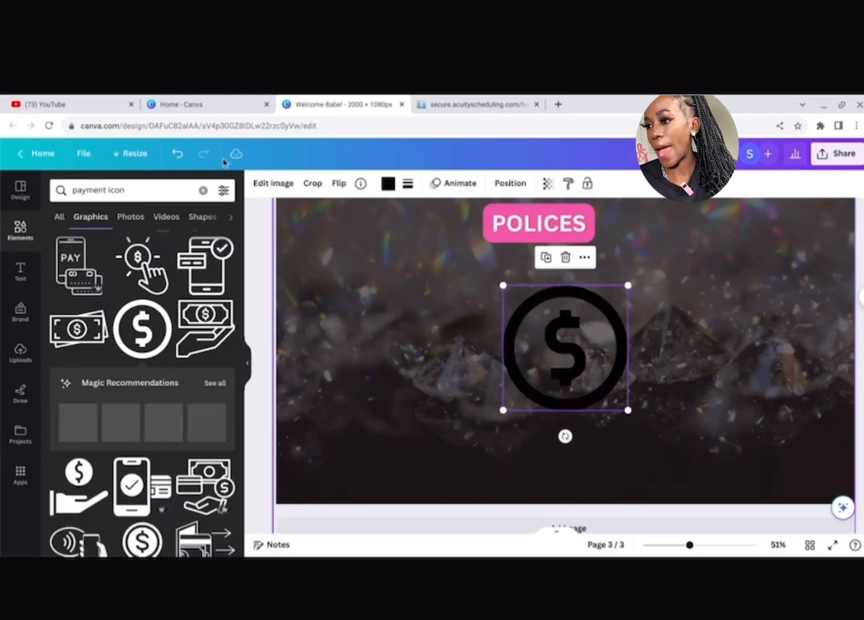
Step: Color the dollar icon with the document pink, shrink it, and place it near page 3's upper-left corner, below the heading's level
{"action": "left_click", "coordinate": [387, 187]}
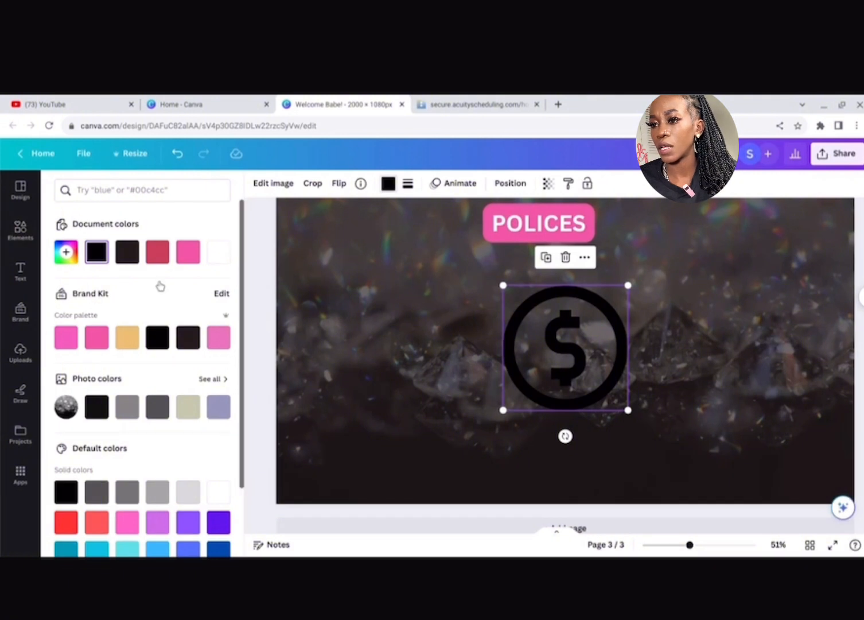
{"action": "left_click", "coordinate": [187, 253]}
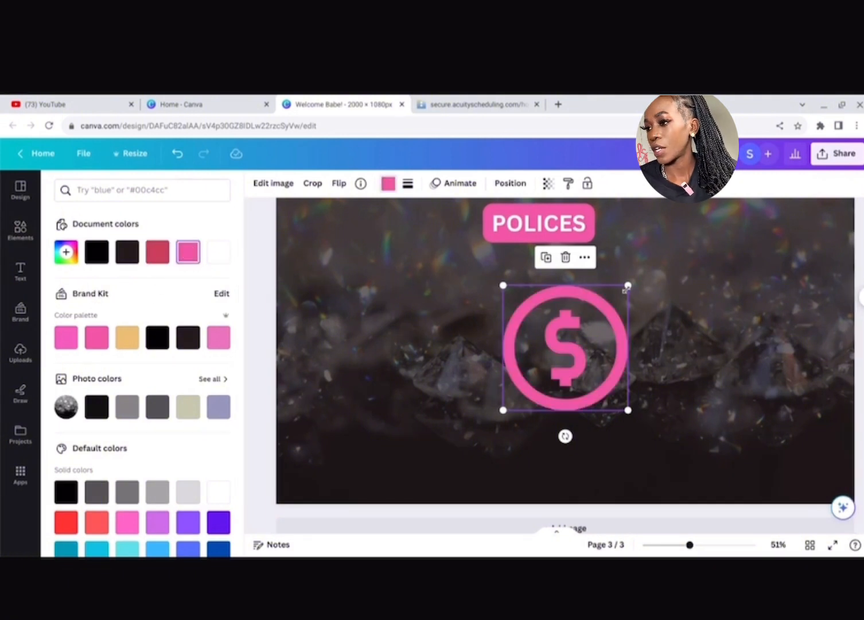
{"action": "left_click_drag", "start_coordinate": [629, 285], "coordinate": [558, 354]}
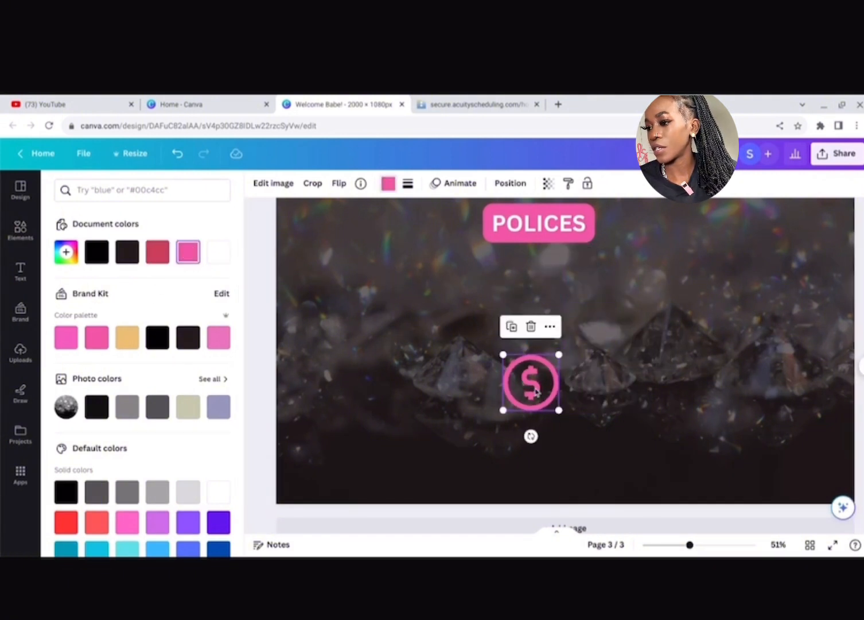
{"action": "left_click_drag", "start_coordinate": [519, 379], "coordinate": [287, 279]}
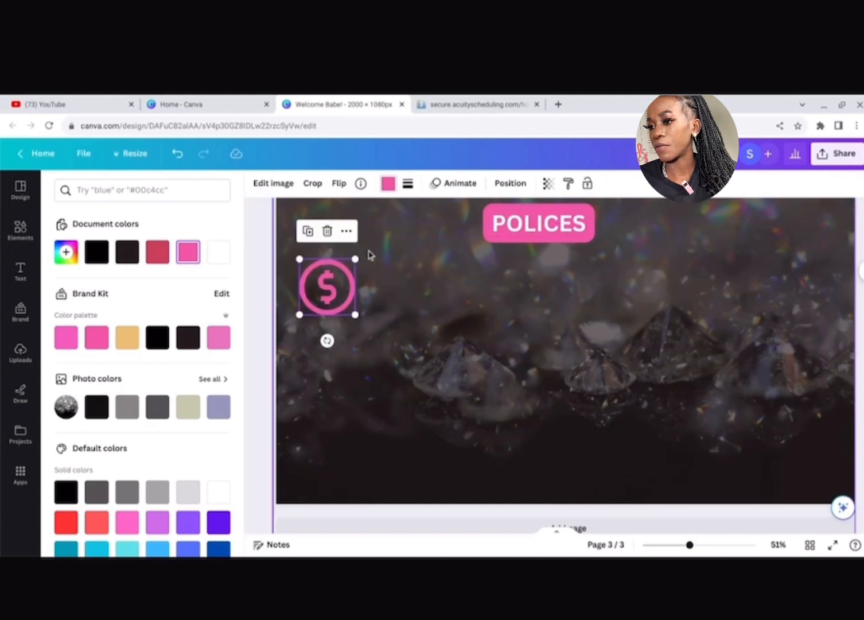
{"action": "left_click_drag", "start_coordinate": [357, 260], "coordinate": [348, 267]}
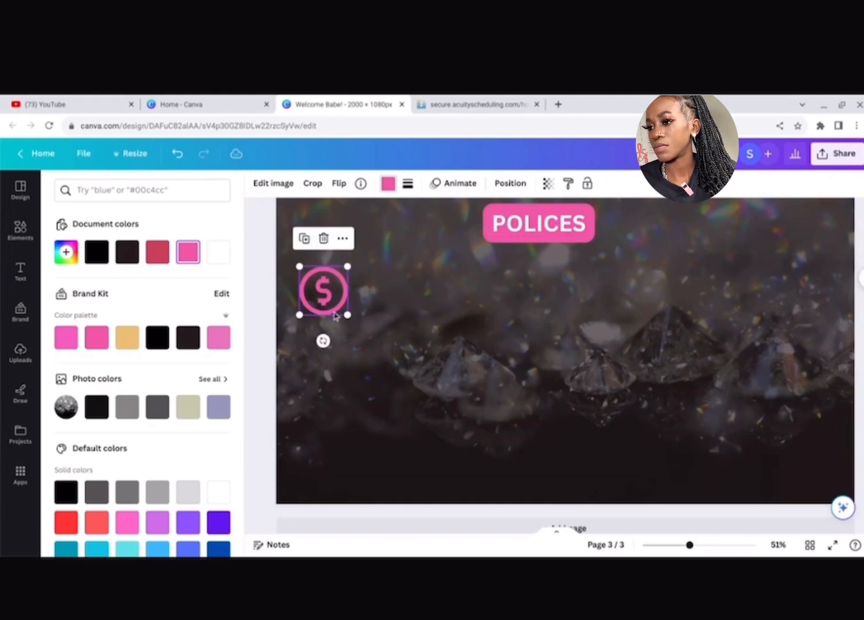
{"action": "left_click_drag", "start_coordinate": [326, 306], "coordinate": [330, 299]}
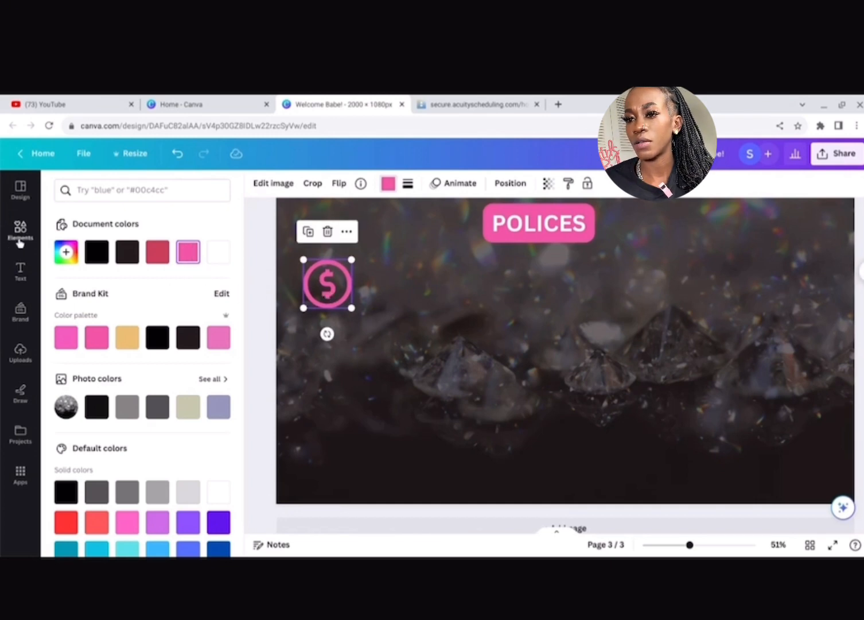
Step: Add a subheading text box to page 3 and hide the side panel
{"action": "left_click", "coordinate": [21, 268]}
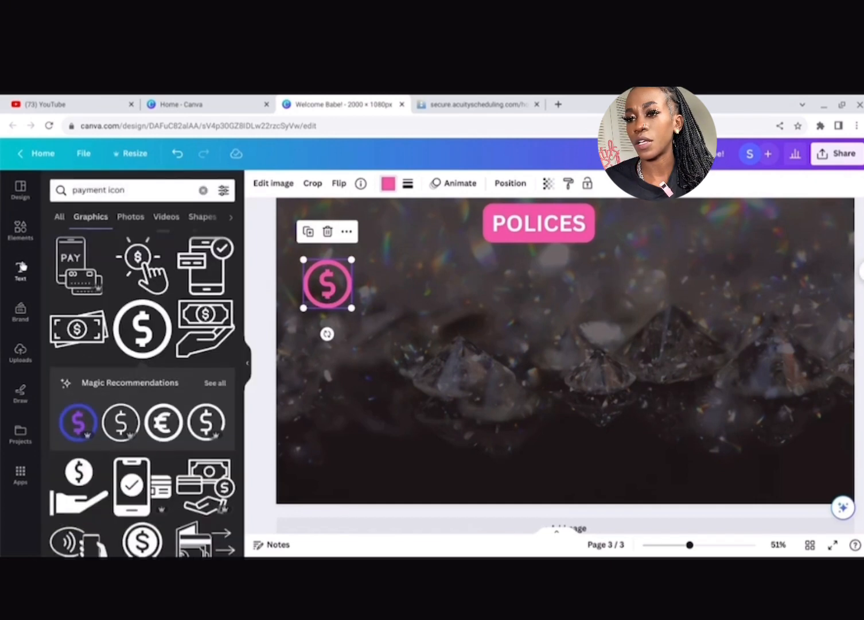
{"action": "left_click", "coordinate": [119, 367]}
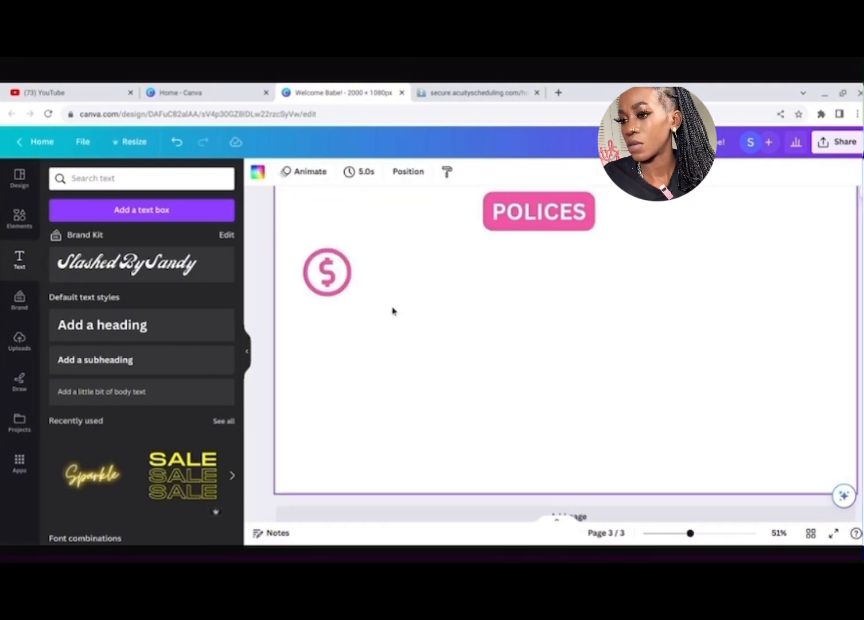
{"action": "left_click", "coordinate": [247, 351]}
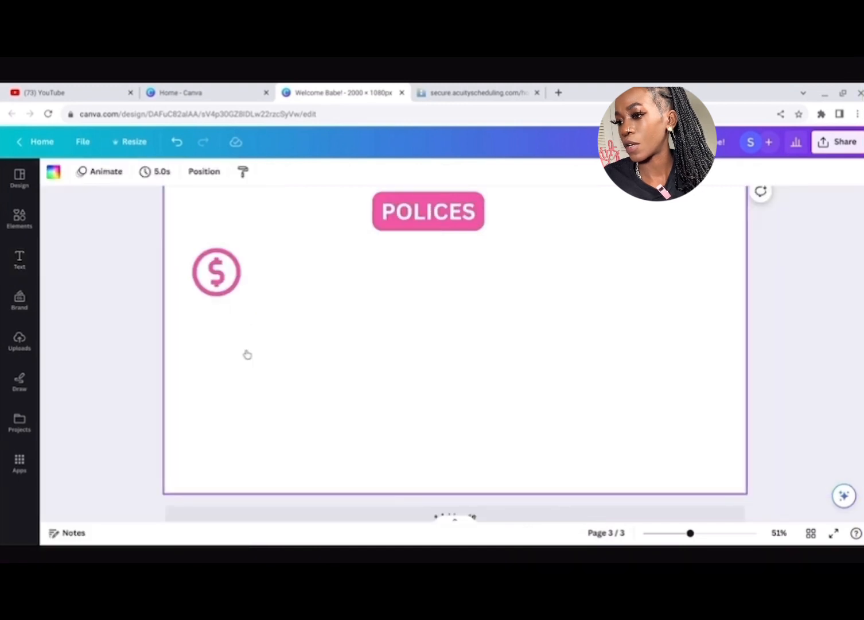
{"action": "scroll", "coordinate": [246, 353], "scroll_direction": "down", "scroll_amount": 3, "text": "ctrl"}
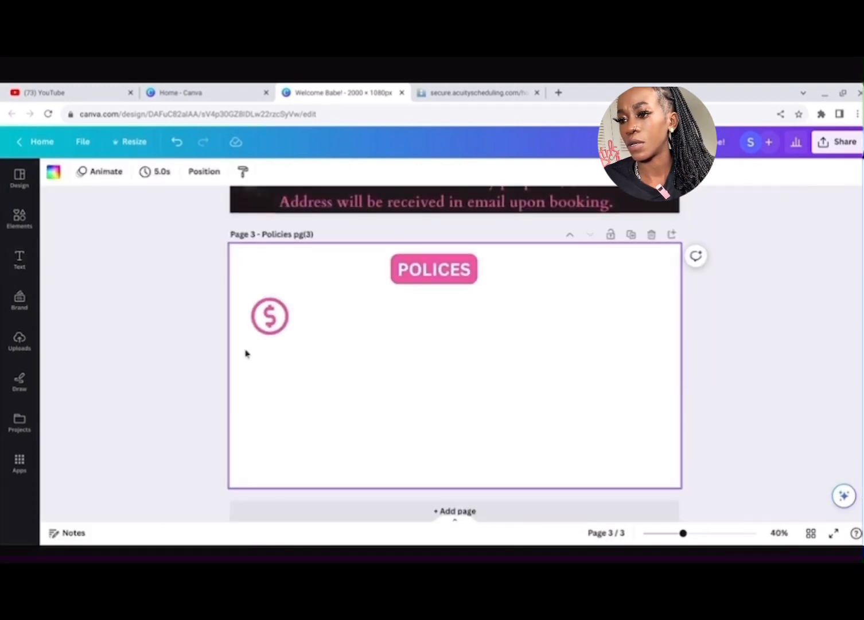
{"action": "scroll", "coordinate": [246, 353], "scroll_direction": "down", "scroll_amount": 1}
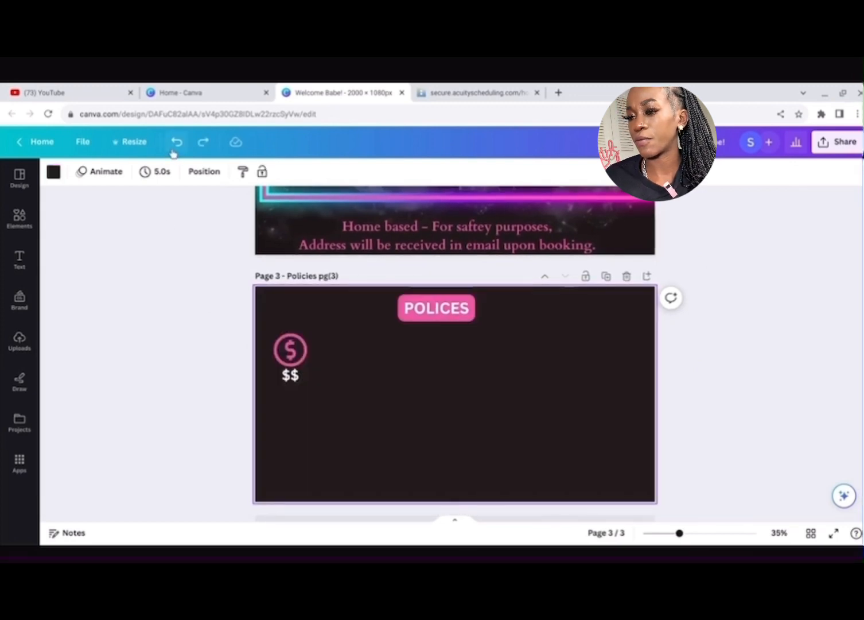
Step: Undo the background changes on page 3 to restore the diamond photo, and delete the "$$" text below the dollar icon
{"action": "left_click", "coordinate": [174, 150]}
{"action": "left_click", "coordinate": [174, 151]}
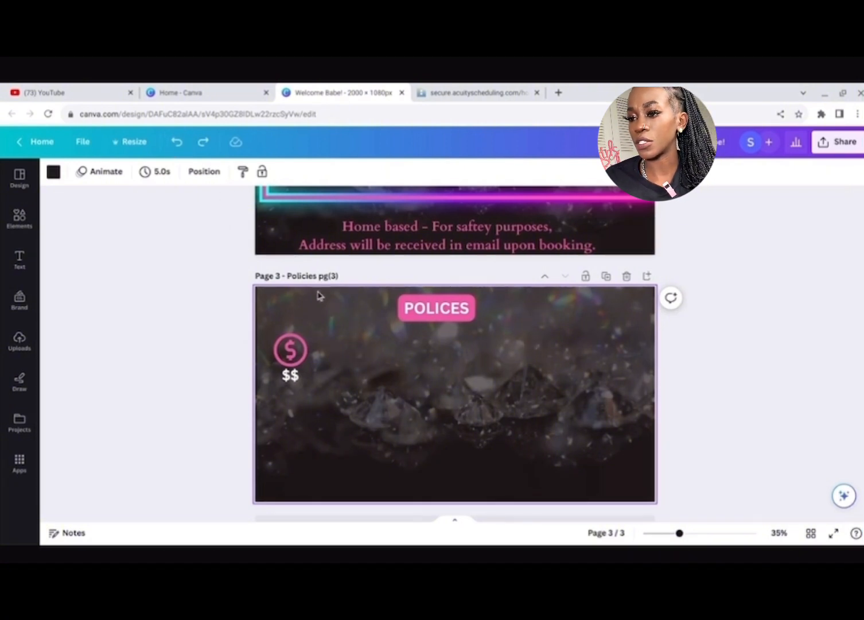
{"action": "left_click", "coordinate": [300, 382]}
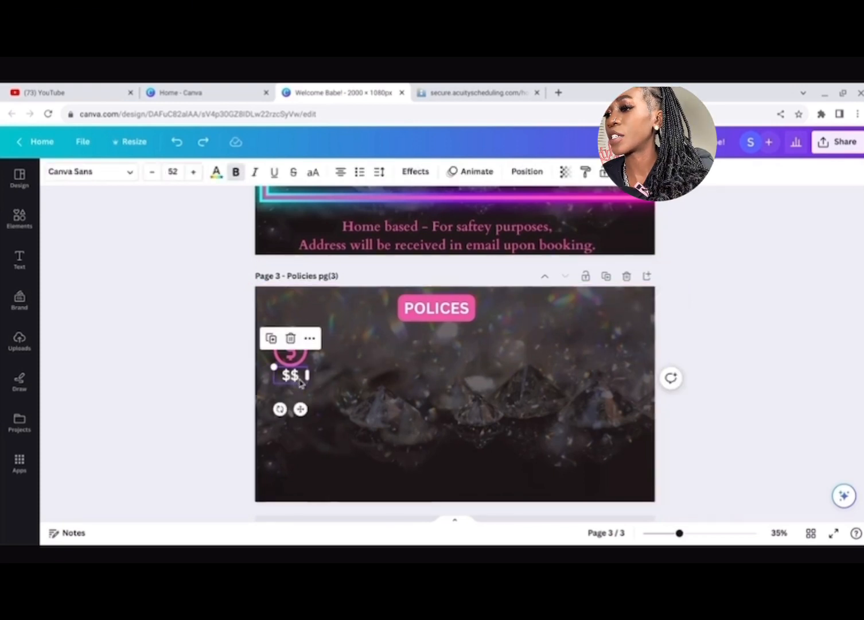
{"action": "key", "text": "Delete"}
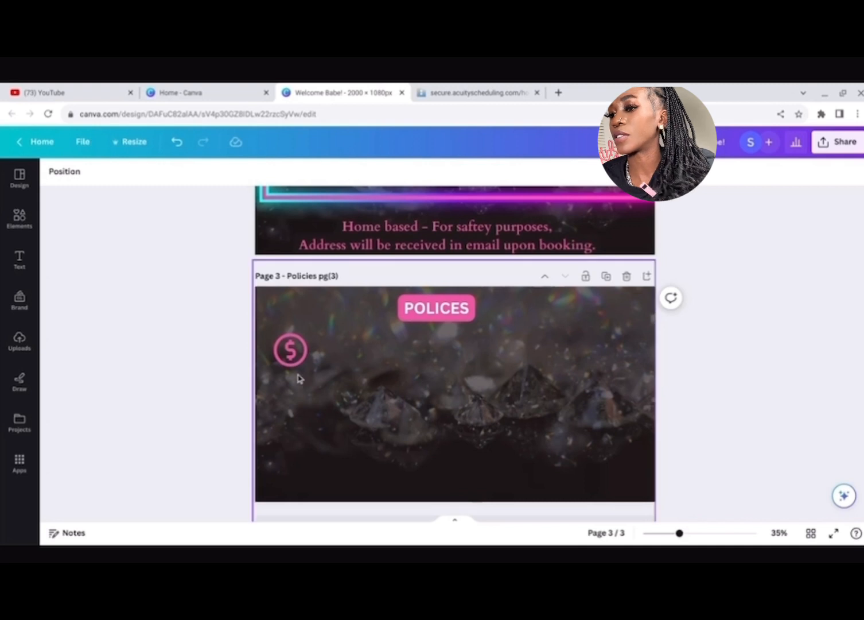
{"action": "scroll", "coordinate": [298, 378], "scroll_direction": "up", "scroll_amount": 5}
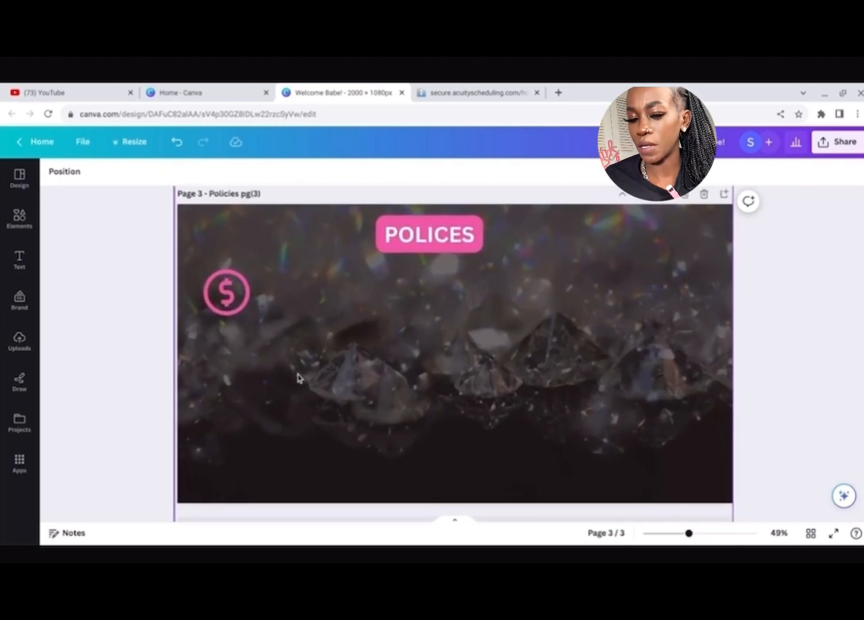
Step: Add a heading text box to page 3 reading "DEPOSIT"
{"action": "left_click", "coordinate": [20, 259]}
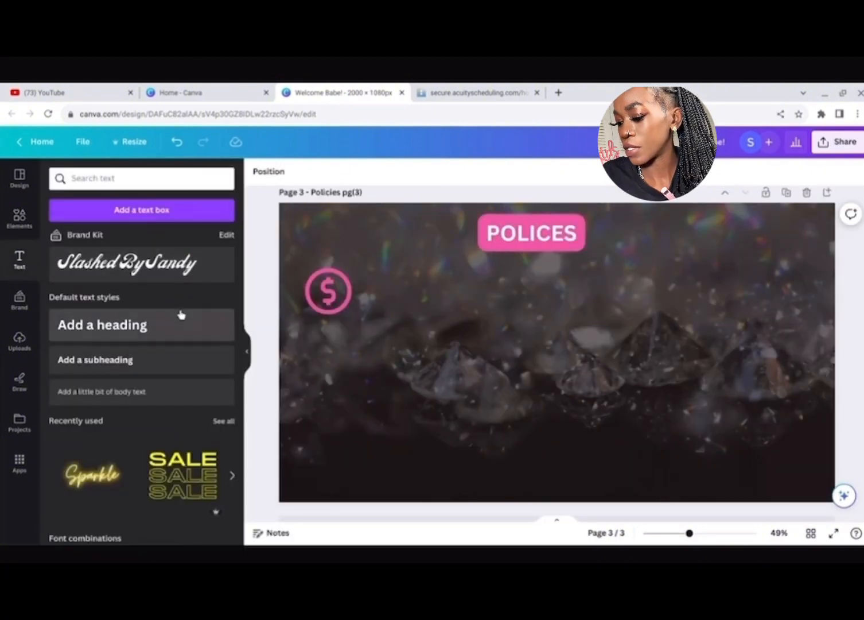
{"action": "left_click", "coordinate": [180, 325]}
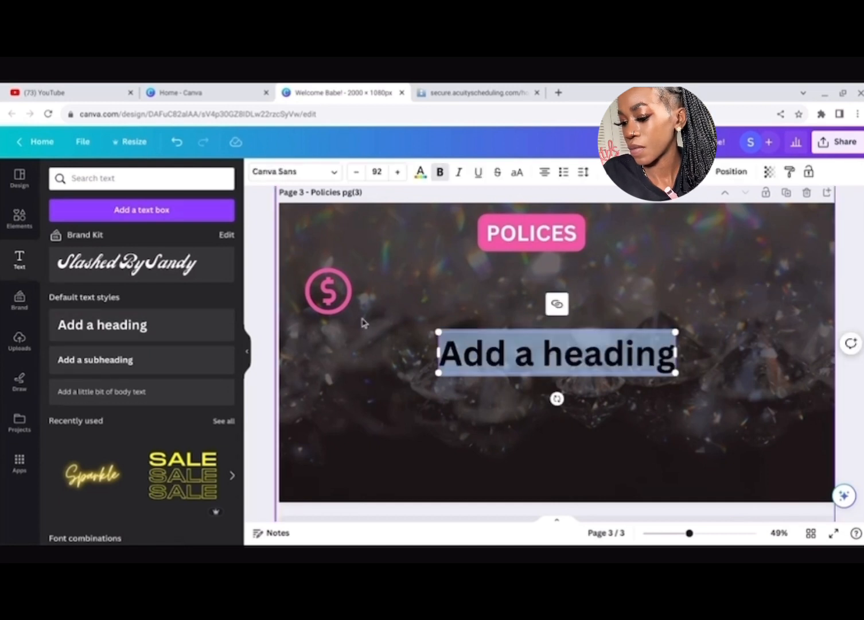
{"action": "type", "text": "DE"}
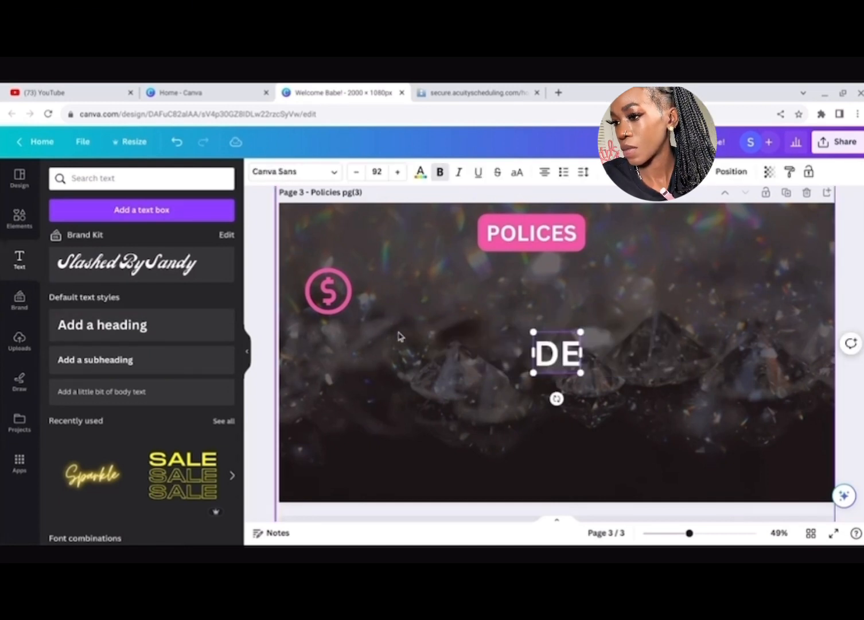
{"action": "type", "text": "POSIT"}
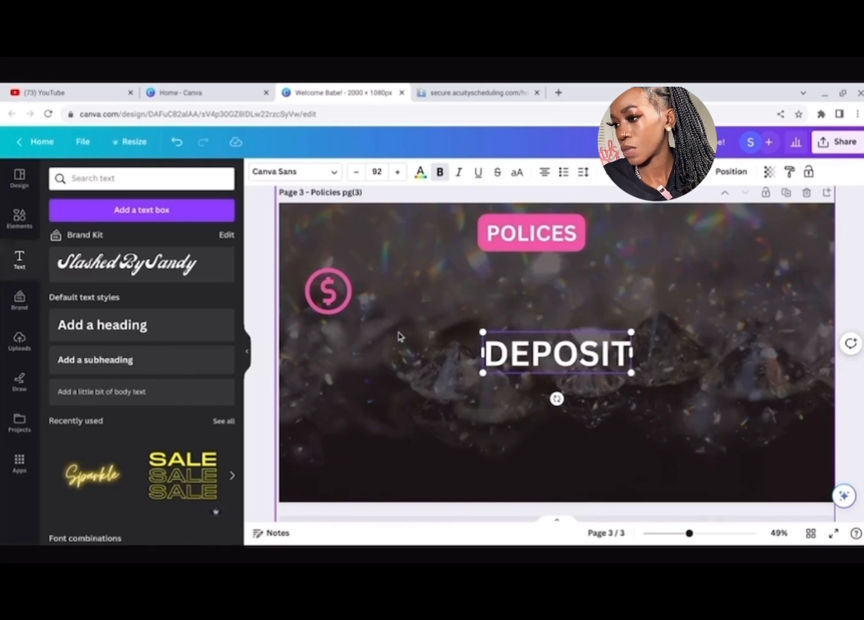
Step: Shrink the "DEPOSIT" heading to size 48.5, place it directly above the dollar icon, and nudge the "POLICES" heading slightly up
{"action": "left_click_drag", "start_coordinate": [631, 332], "coordinate": [588, 344]}
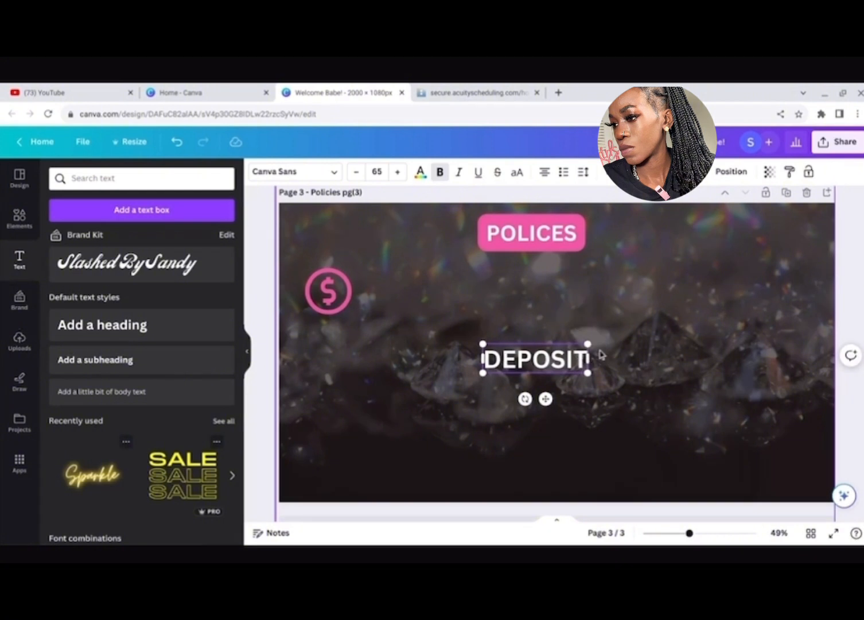
{"action": "left_click_drag", "start_coordinate": [587, 344], "coordinate": [562, 351]}
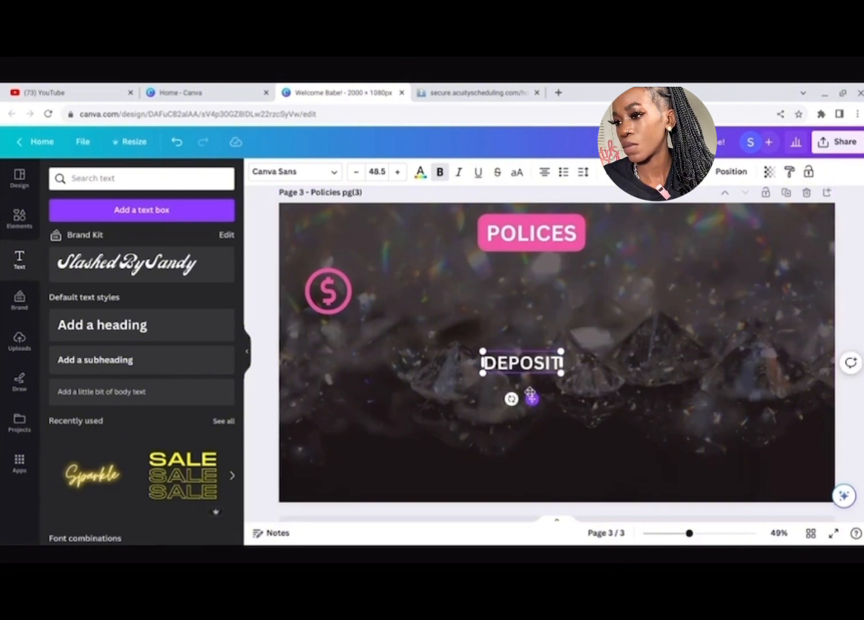
{"action": "left_click_drag", "start_coordinate": [531, 398], "coordinate": [334, 294]}
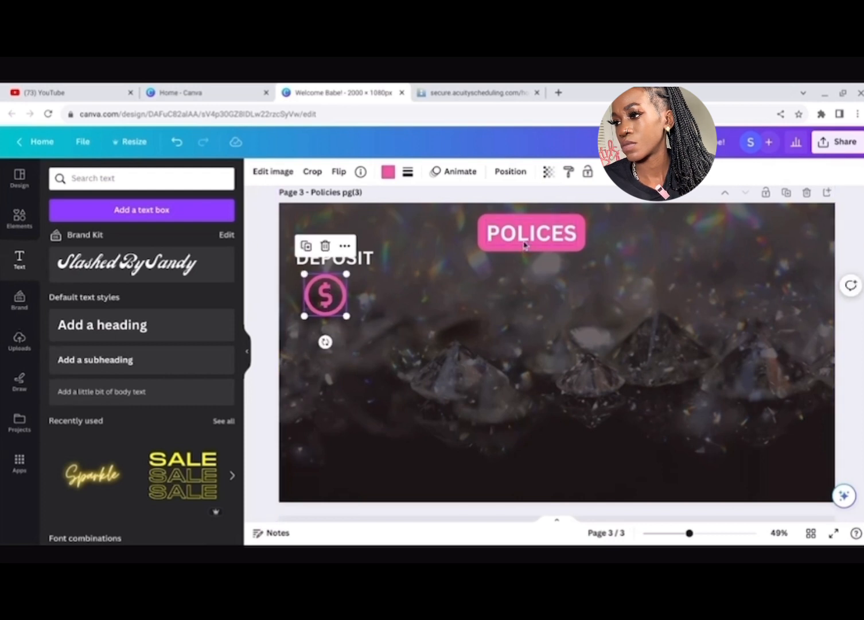
{"action": "left_click", "coordinate": [525, 246]}
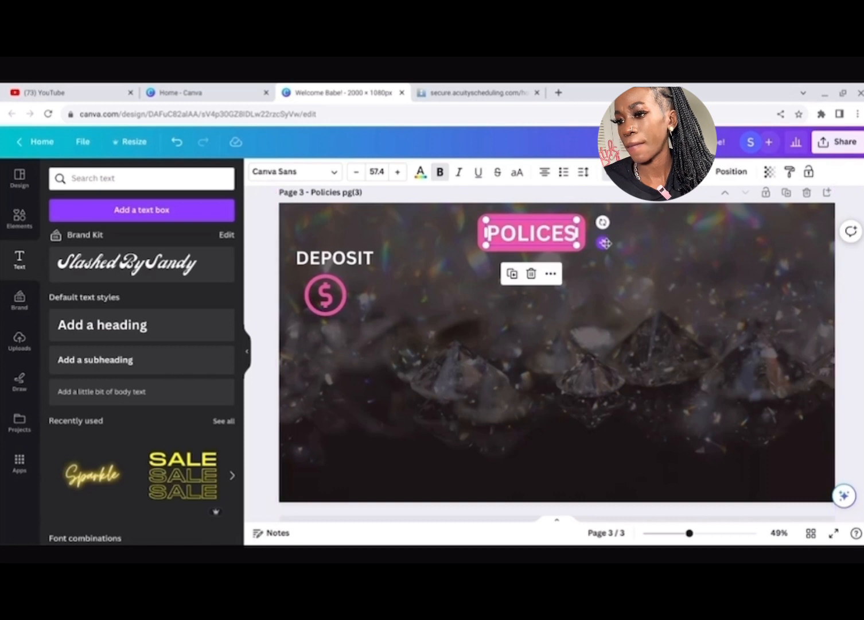
{"action": "left_click_drag", "start_coordinate": [605, 243], "coordinate": [604, 235]}
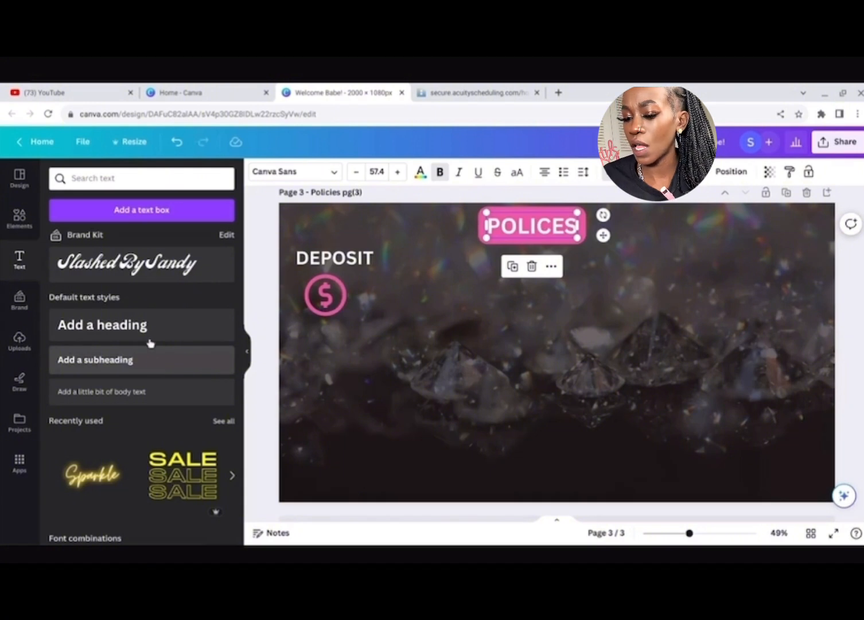
Step: Add body text reading "$30 DEPOSIT FOR LASH APPOINTMENTS", widen its box to fit two lines, and place it below the dollar icon
{"action": "left_click", "coordinate": [160, 396]}
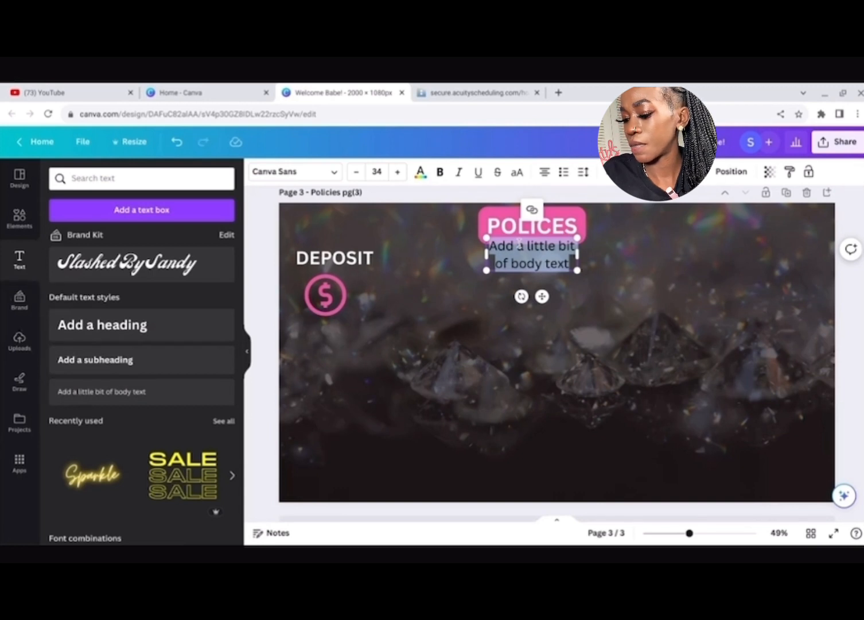
{"action": "type", "text": "$30"}
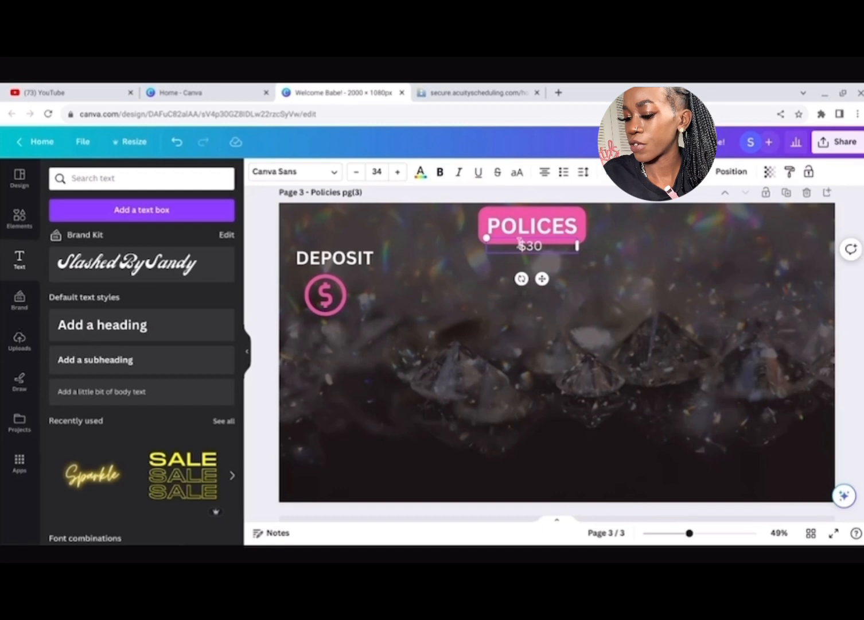
{"action": "type", "text": " DEPOS"}
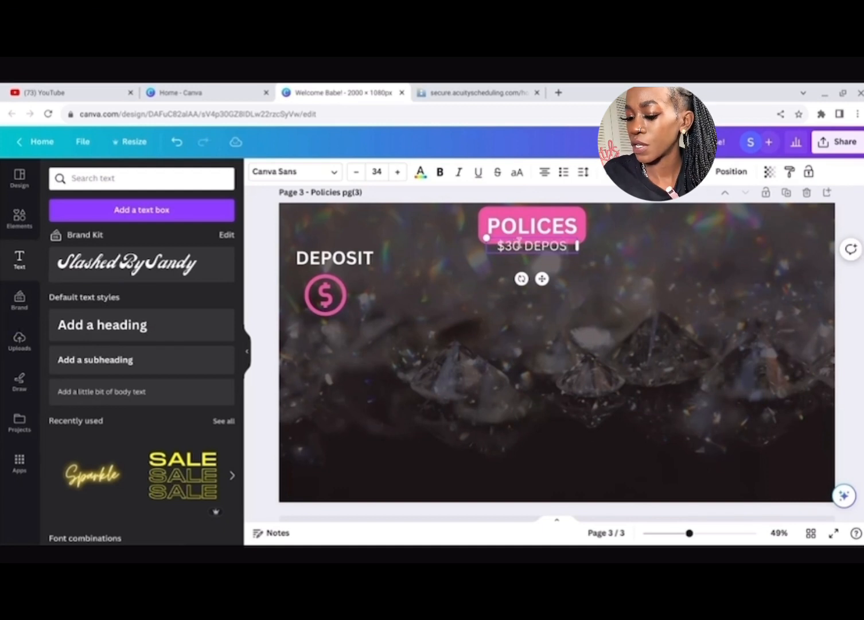
{"action": "type", "text": "IT FO"}
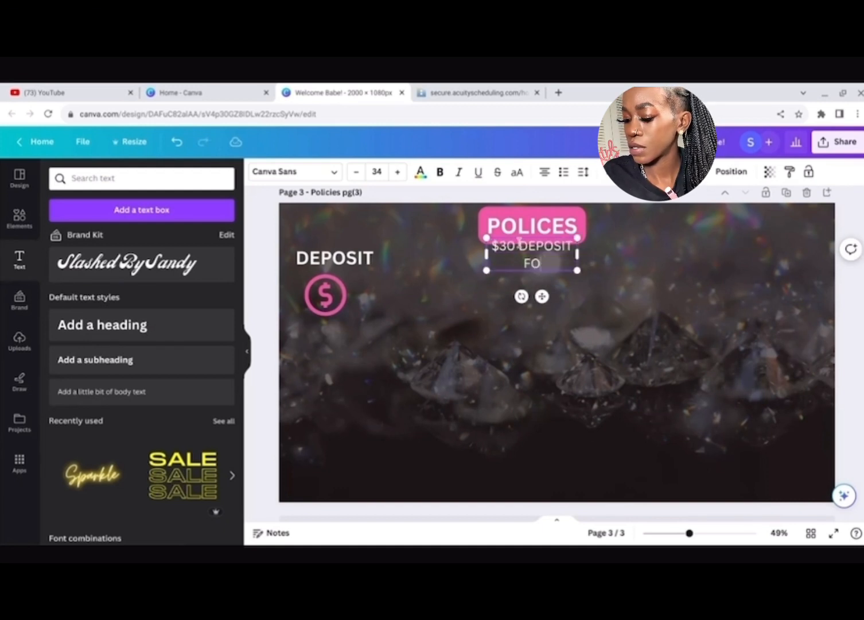
{"action": "type", "text": "R LASH"}
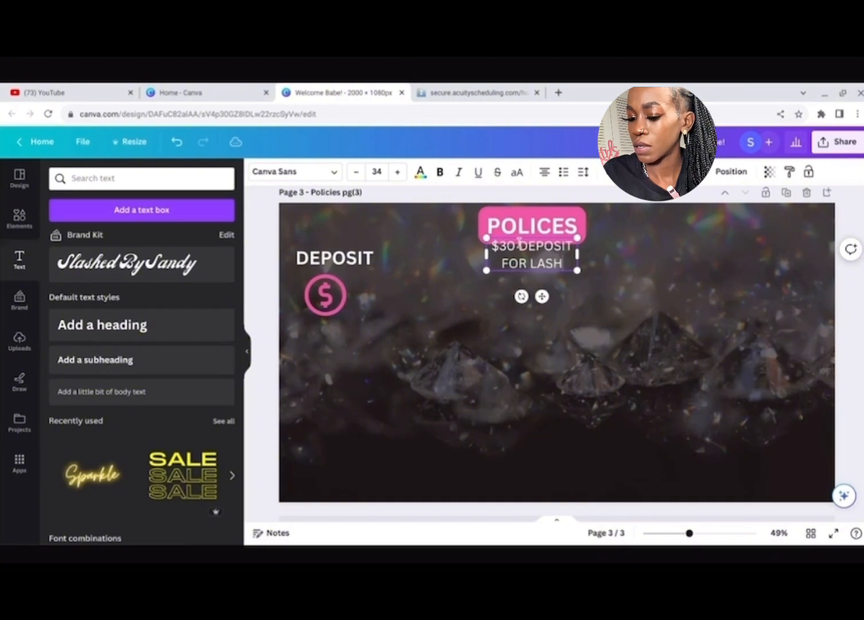
{"action": "type", "text": " A"}
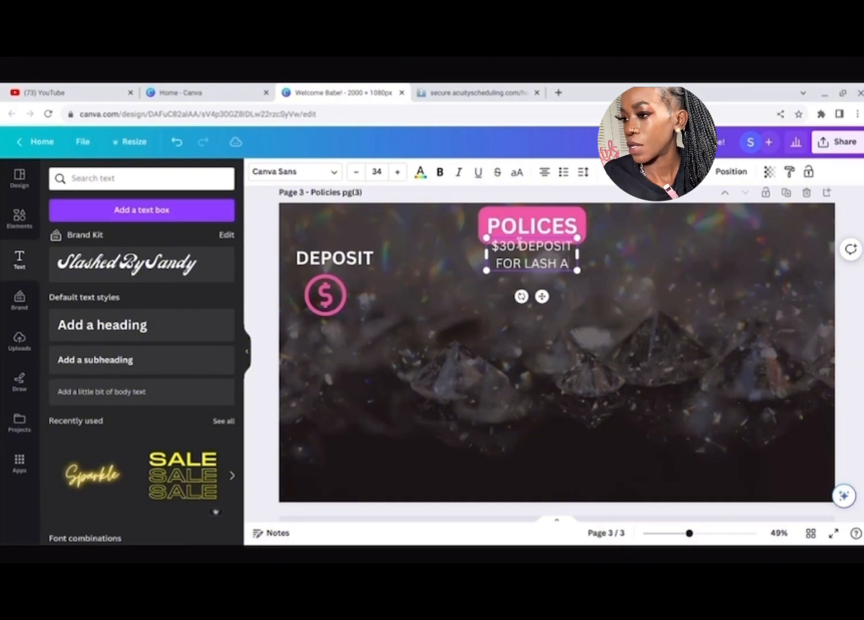
{"action": "type", "text": "PPOINTM"}
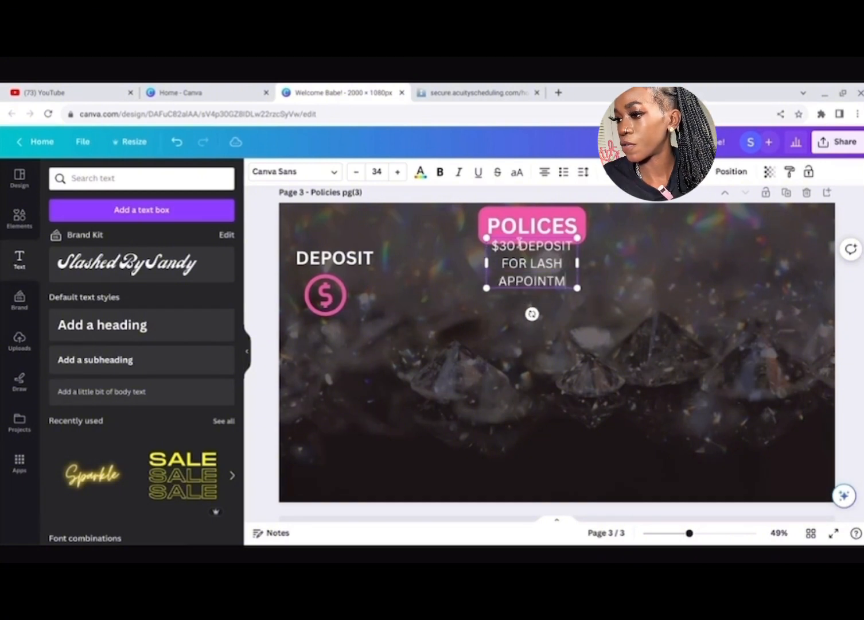
{"action": "type", "text": "ENTS"}
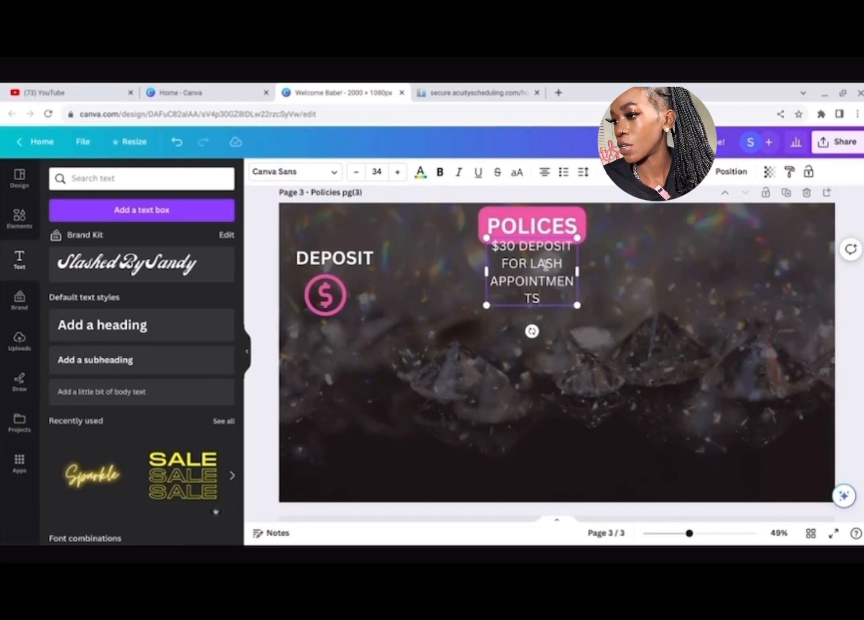
{"action": "left_click_drag", "start_coordinate": [578, 272], "coordinate": [632, 305]}
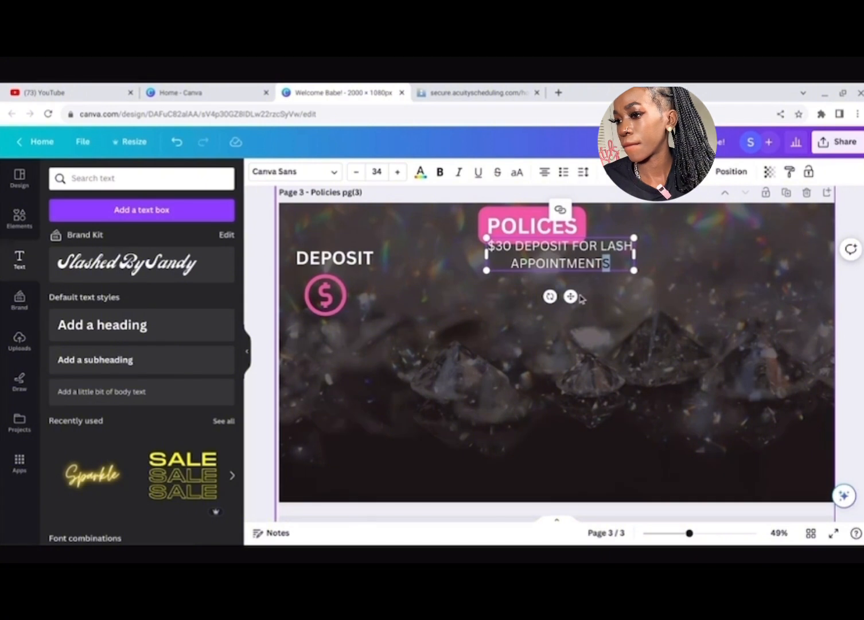
{"action": "left_click_drag", "start_coordinate": [572, 296], "coordinate": [378, 379]}
Step: Add the line "$100 DEPOSIT FOR LASH CLASSES" to the deposit text, and make the text bold at size 30.3
{"action": "left_click", "coordinate": [423, 350]}
{"action": "key", "text": "Return"}
{"action": "type", "text": "$100 DEPOS"}
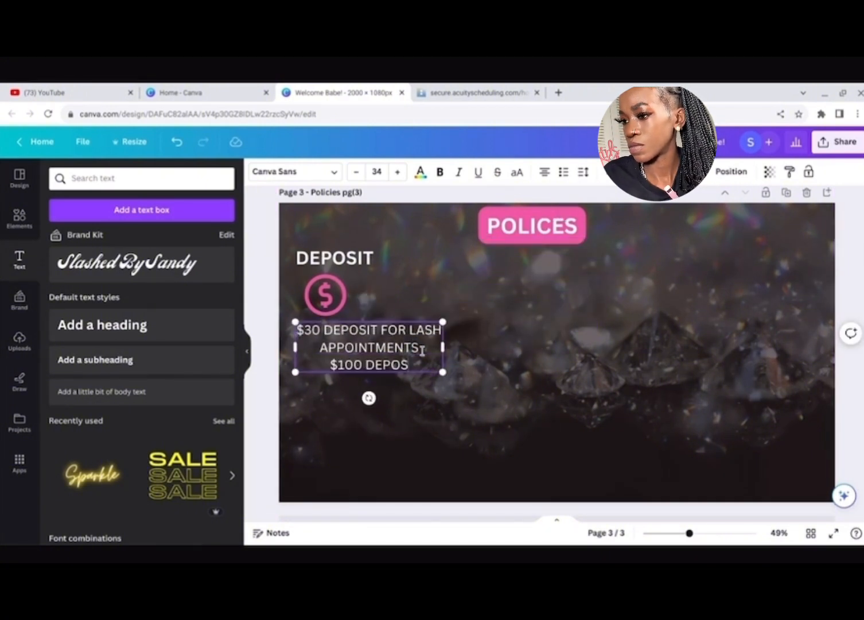
{"action": "type", "text": "IT FOR LASH CLASSES"}
{"action": "left_click_drag", "start_coordinate": [442, 322], "coordinate": [435, 363]}
{"action": "left_click", "coordinate": [439, 175]}
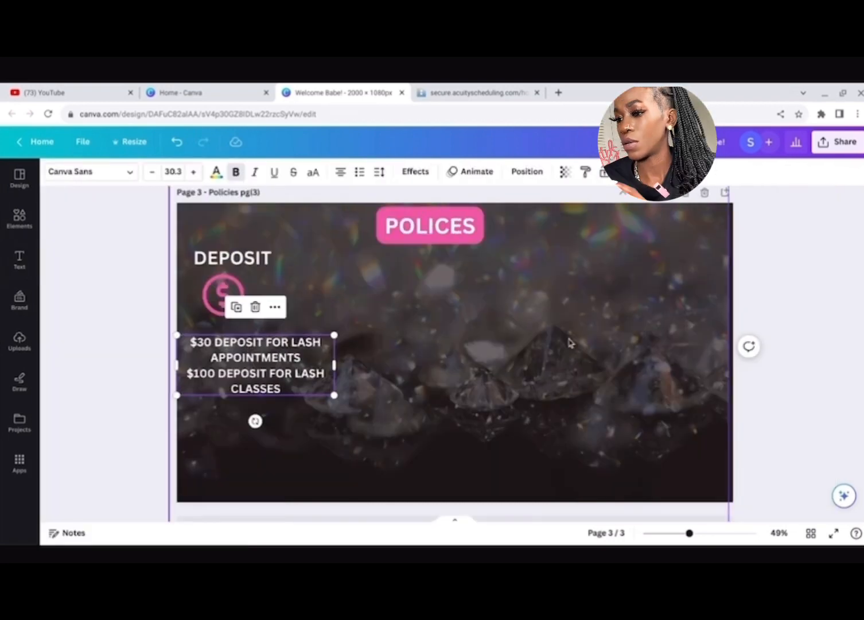
Step: Search the elements for "clock icon" and add the first clock graphic with hour marks to page 3
{"action": "scroll", "coordinate": [783, 281], "scroll_direction": "down", "scroll_amount": 3}
{"action": "scroll", "coordinate": [784, 280], "scroll_direction": "up", "scroll_amount": 2}
{"action": "left_click", "coordinate": [395, 444]}
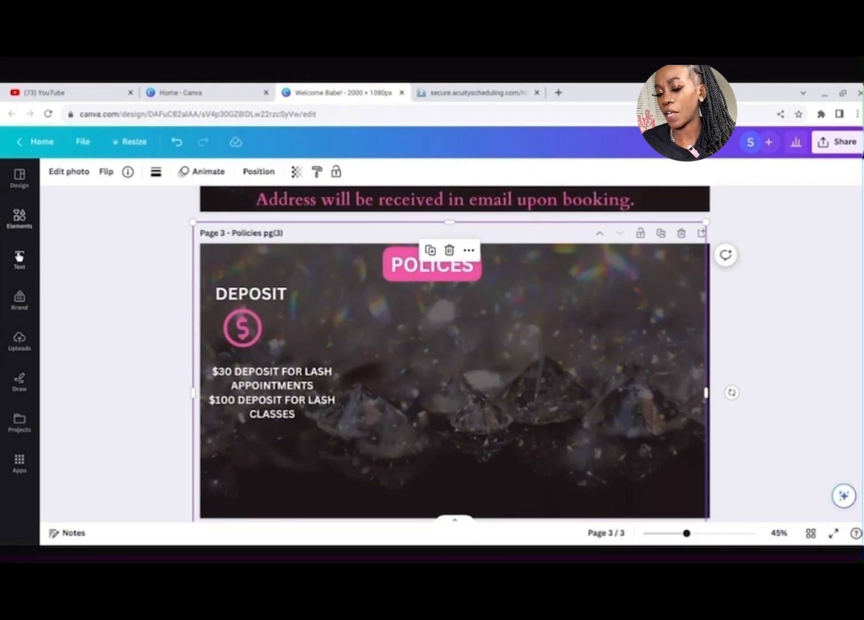
{"action": "left_click", "coordinate": [19, 216]}
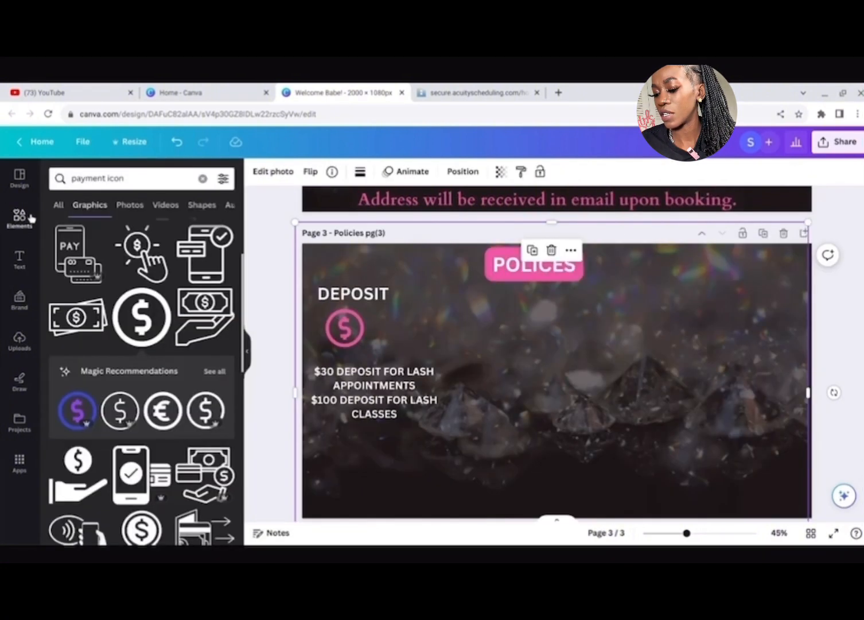
{"action": "left_click", "coordinate": [203, 179]}
{"action": "type", "text": "cl"}
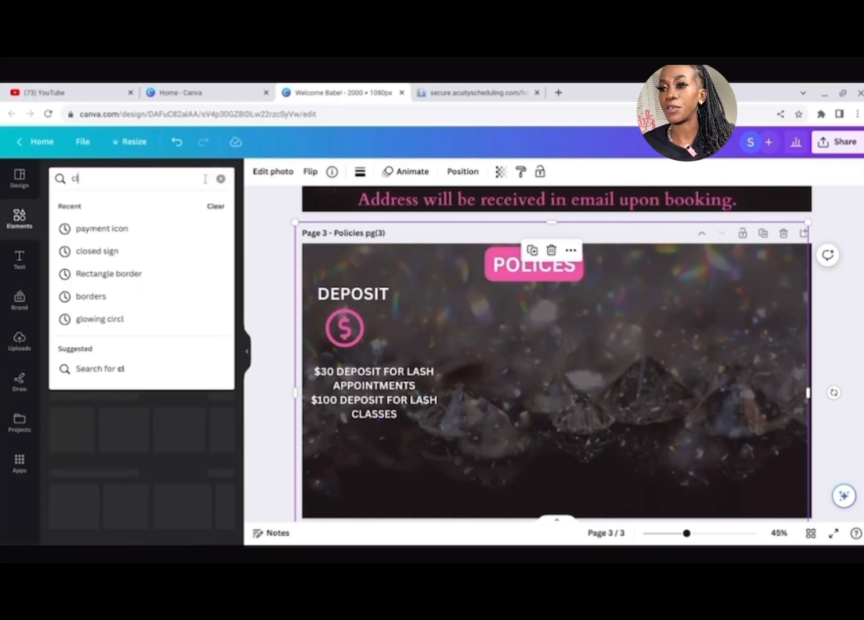
{"action": "type", "text": "ock icon"}
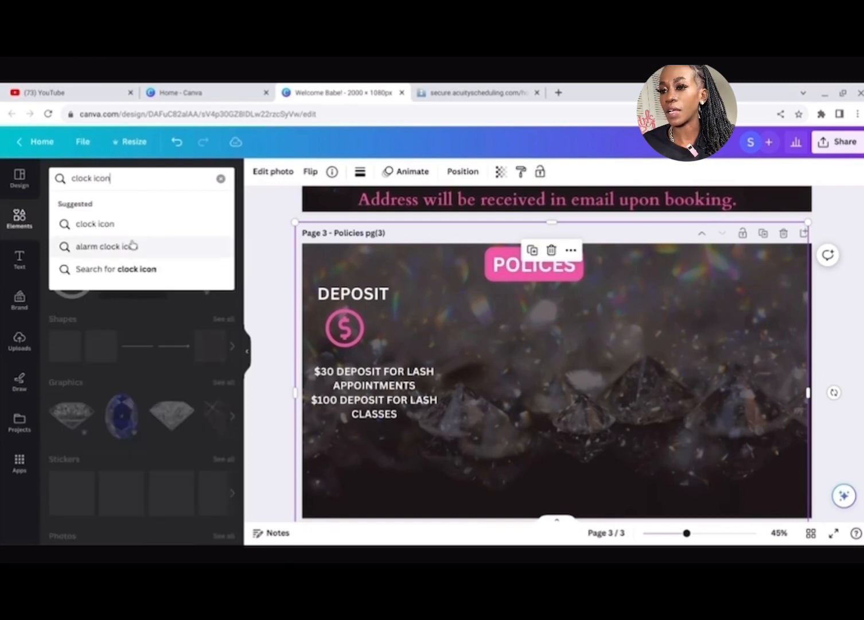
{"action": "left_click", "coordinate": [121, 224]}
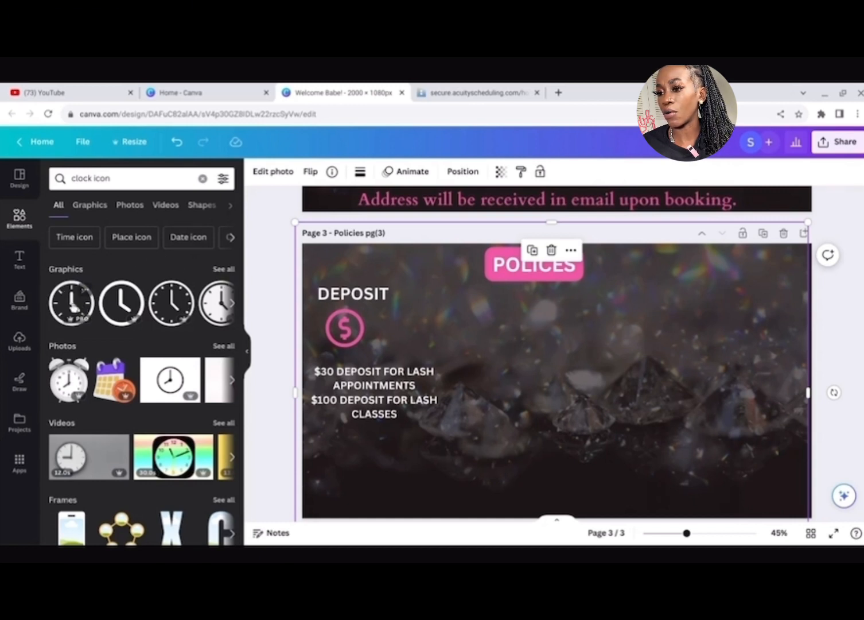
{"action": "left_click", "coordinate": [71, 303]}
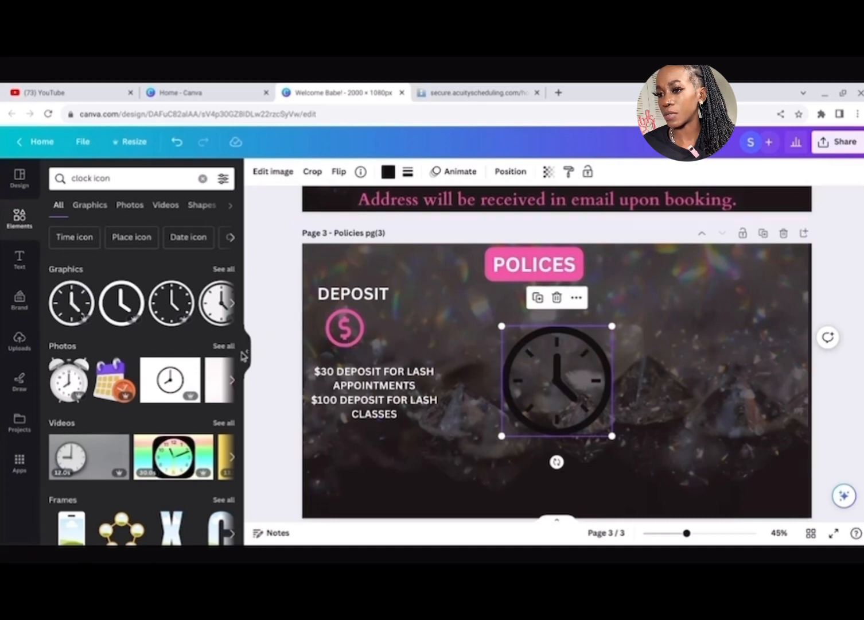
Step: Color the clock icon with the document pink, shrink it, and place it below the "POLICES" heading, level with the dollar icon
{"action": "left_click", "coordinate": [388, 172]}
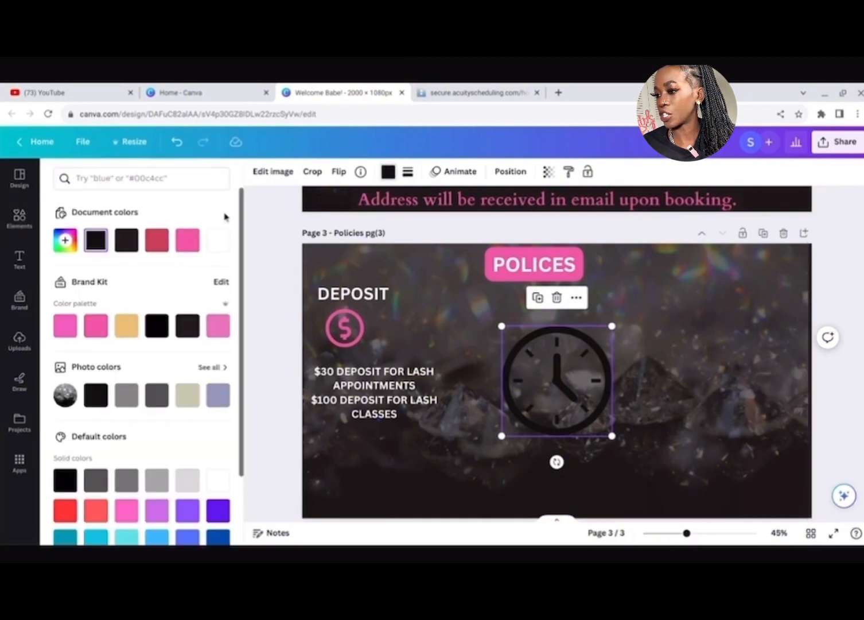
{"action": "left_click", "coordinate": [187, 240]}
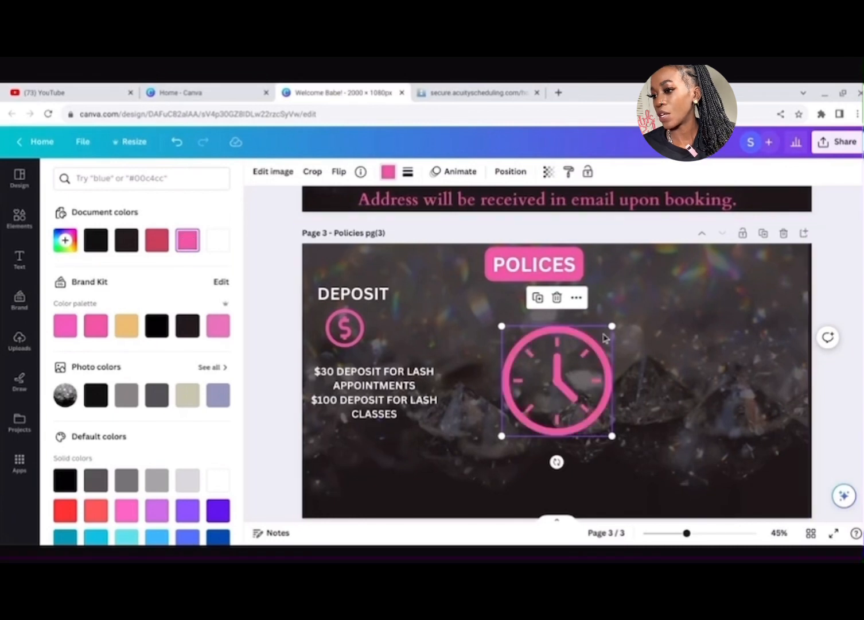
{"action": "left_click_drag", "start_coordinate": [612, 327], "coordinate": [515, 335]}
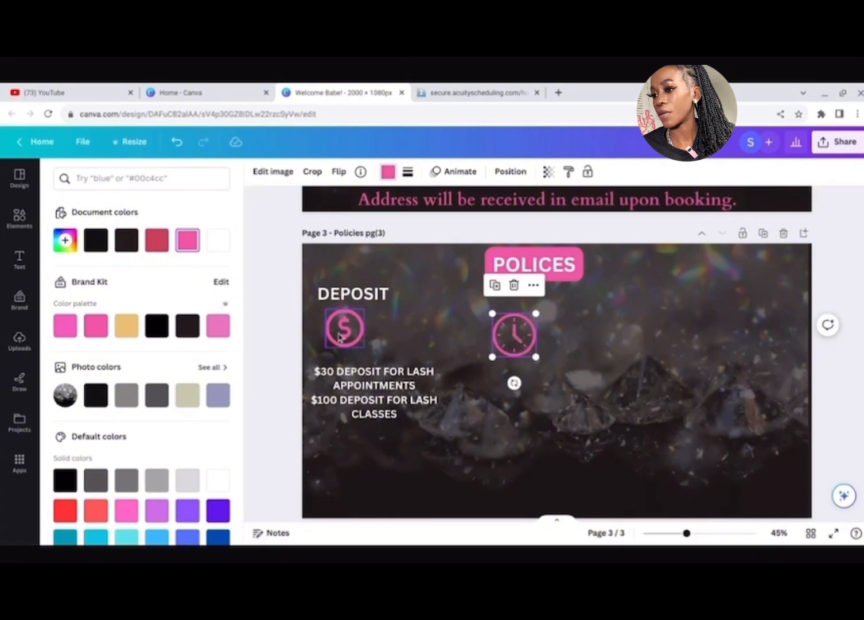
Step: Shrink the "DEPOSIT" heading to size 34.3 and re-stack it with the dollar icon above the deposit text
{"action": "left_click_drag", "start_coordinate": [340, 337], "coordinate": [375, 359]}
{"action": "left_click", "coordinate": [344, 297]}
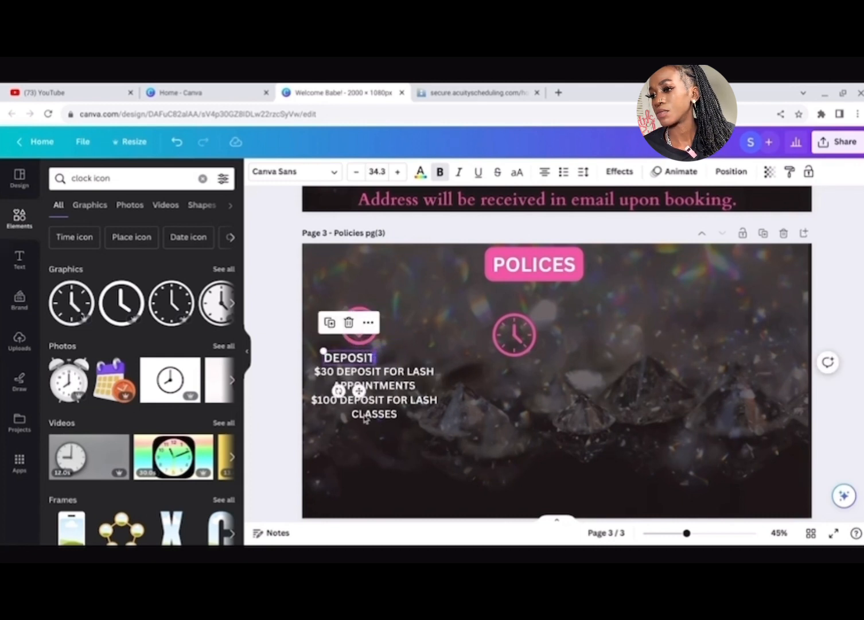
{"action": "left_click_drag", "start_coordinate": [360, 390], "coordinate": [354, 334]}
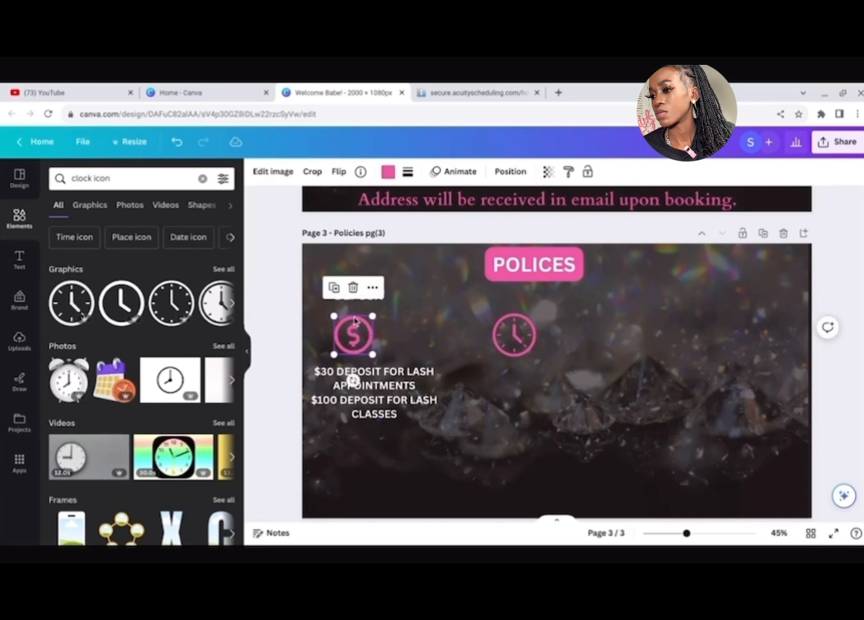
Step: Shrink the clock icon to about the dollar icon's size and move the "DEPOSIT" heading closer to the dollar icon
{"action": "left_click", "coordinate": [512, 335]}
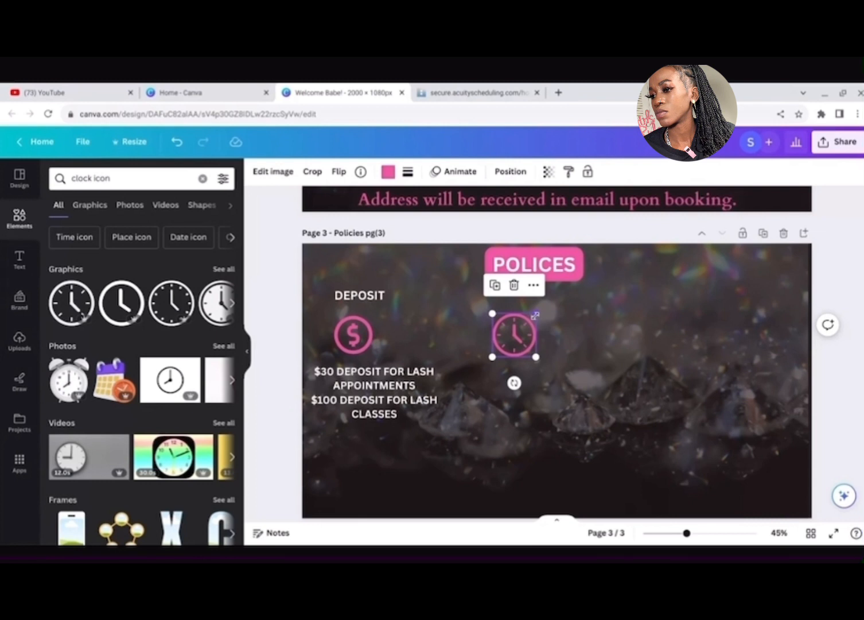
{"action": "left_click_drag", "start_coordinate": [535, 315], "coordinate": [524, 325]}
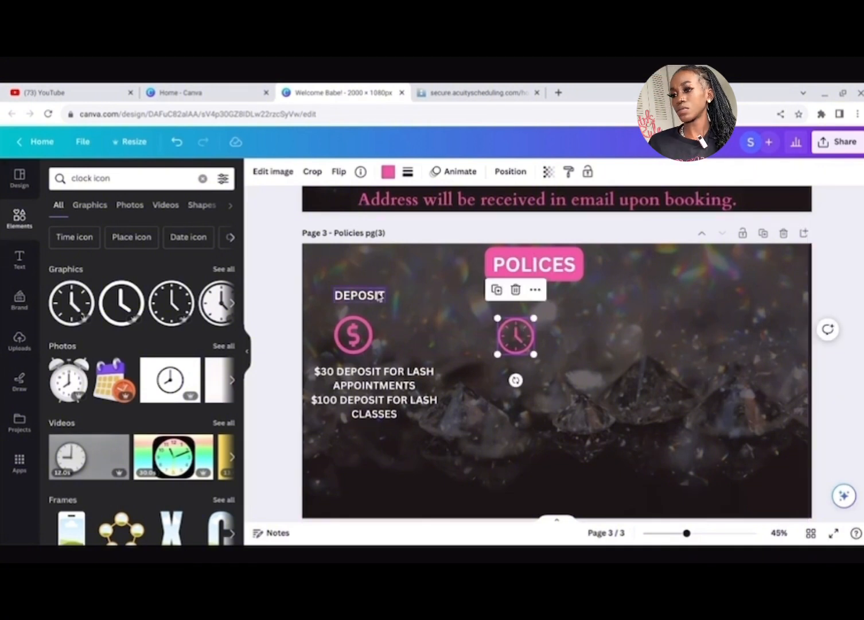
{"action": "left_click_drag", "start_coordinate": [380, 296], "coordinate": [374, 302]}
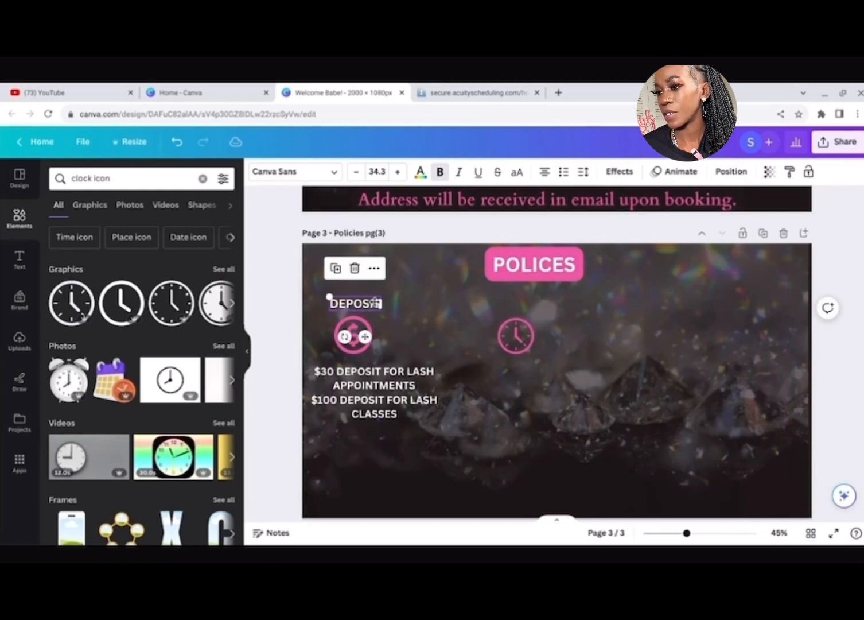
{"action": "left_click", "coordinate": [616, 325]}
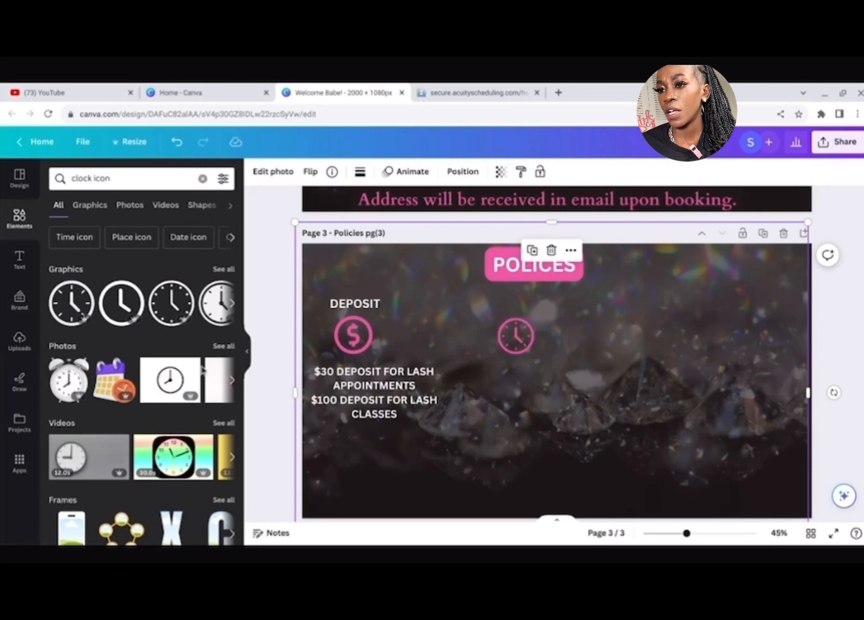
Step: Add a "TIME MANAGEMENT" heading to page 3, shrink it to size 39.3, and place it just above the clock icon
{"action": "left_click", "coordinate": [250, 357]}
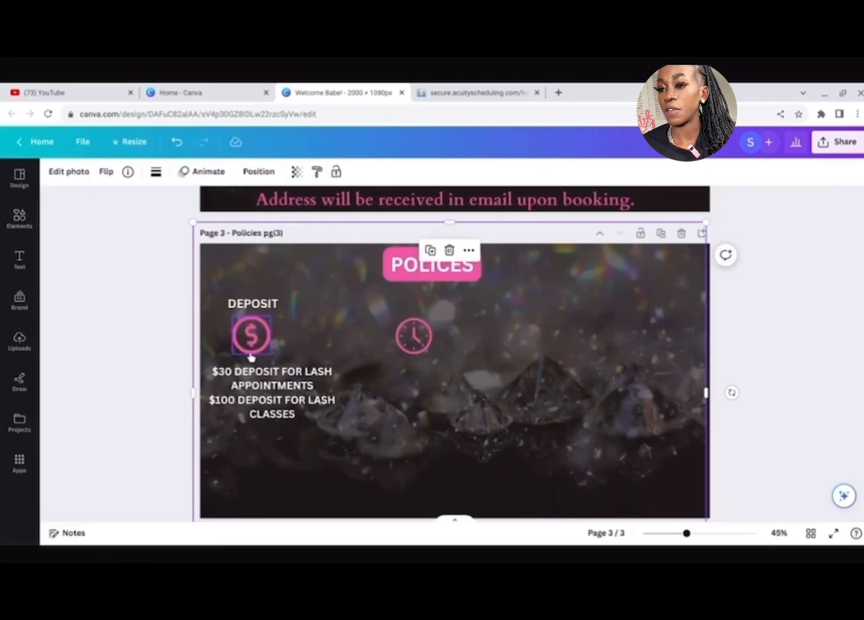
{"action": "left_click", "coordinate": [20, 257]}
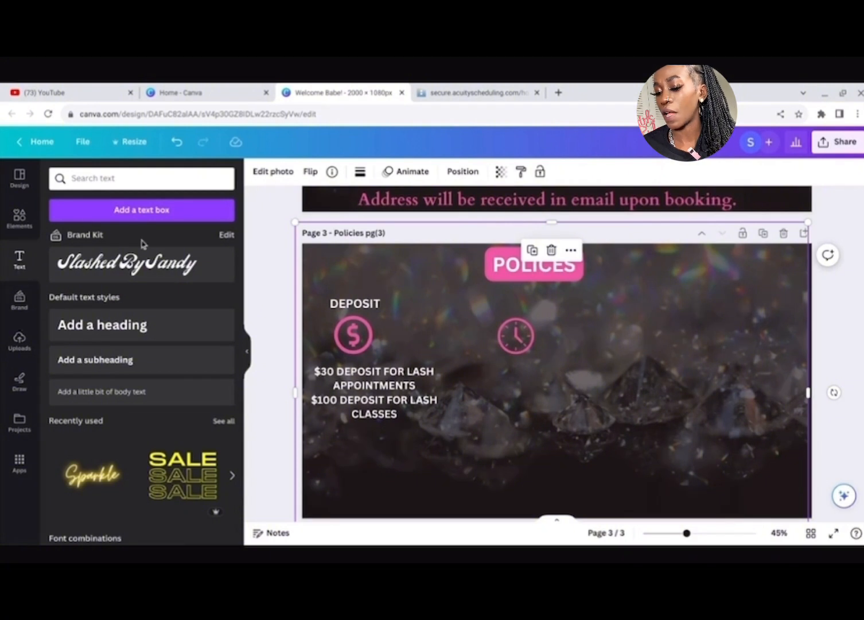
{"action": "left_click", "coordinate": [131, 325]}
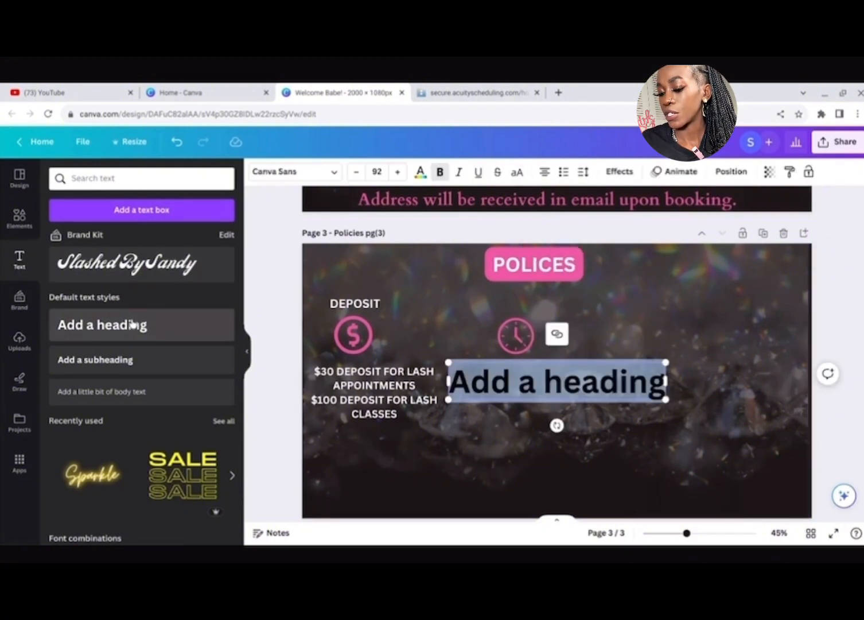
{"action": "key", "text": "BackSpace"}
{"action": "type", "text": "T"}
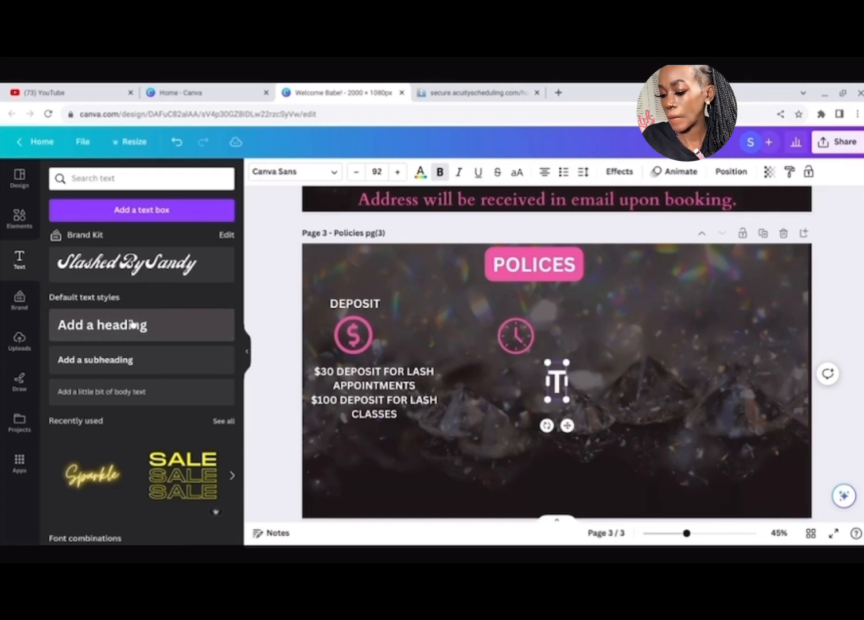
{"action": "type", "text": "I"}
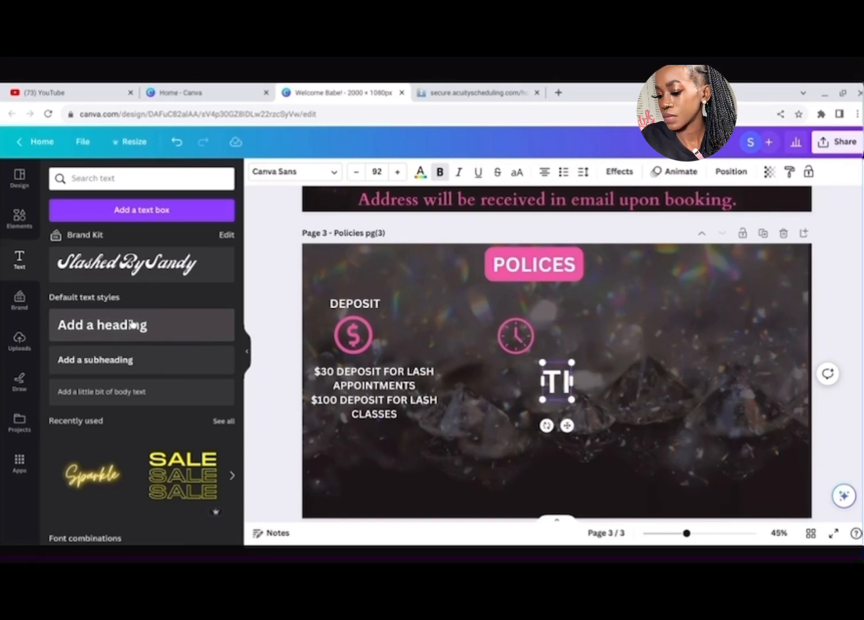
{"action": "type", "text": "ME MA"}
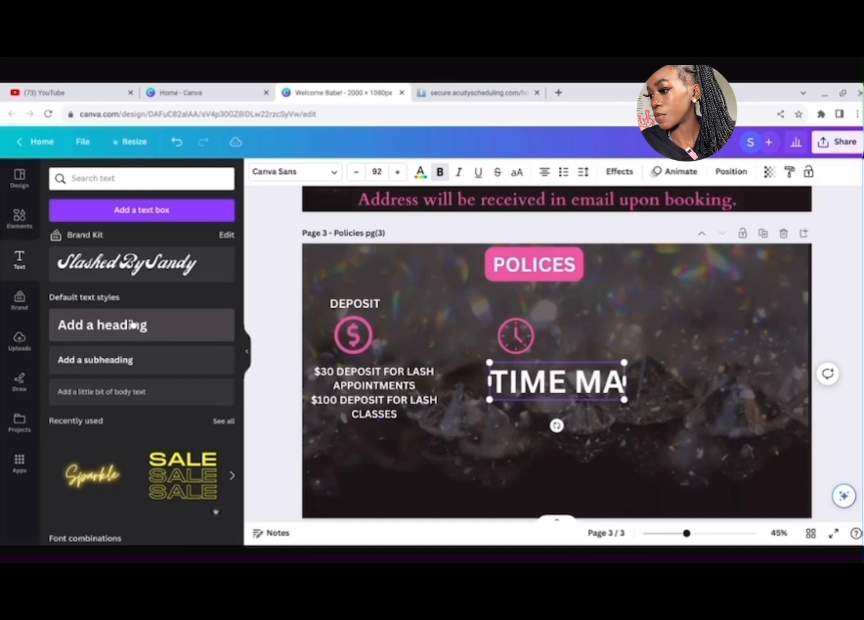
{"action": "type", "text": "NAGEM"}
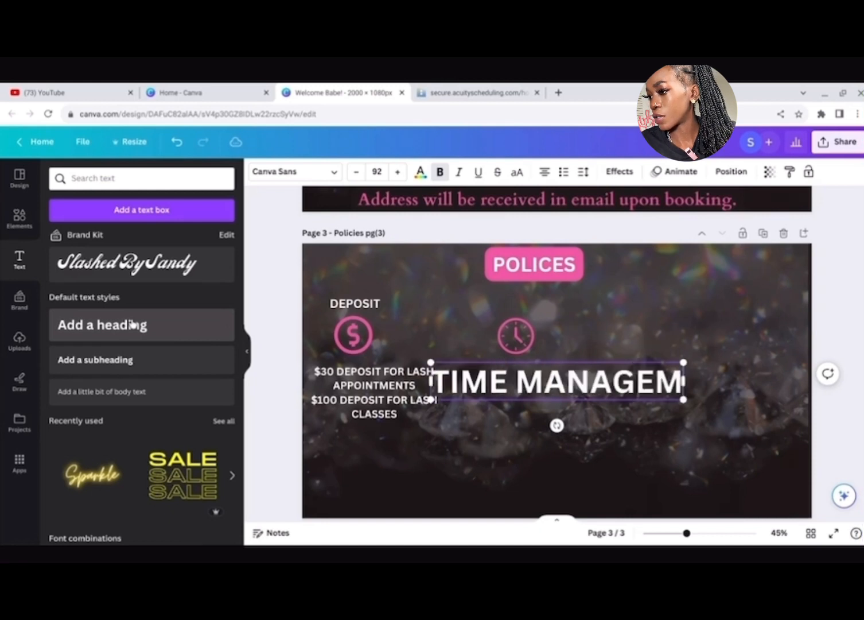
{"action": "type", "text": "ENT"}
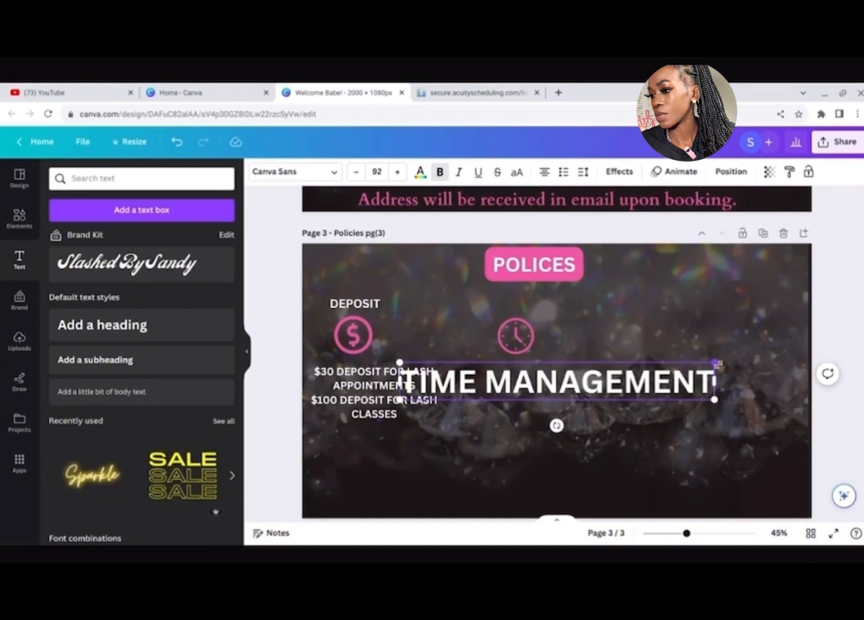
{"action": "left_click_drag", "start_coordinate": [717, 365], "coordinate": [537, 383]}
{"action": "left_click_drag", "start_coordinate": [477, 425], "coordinate": [526, 343]}
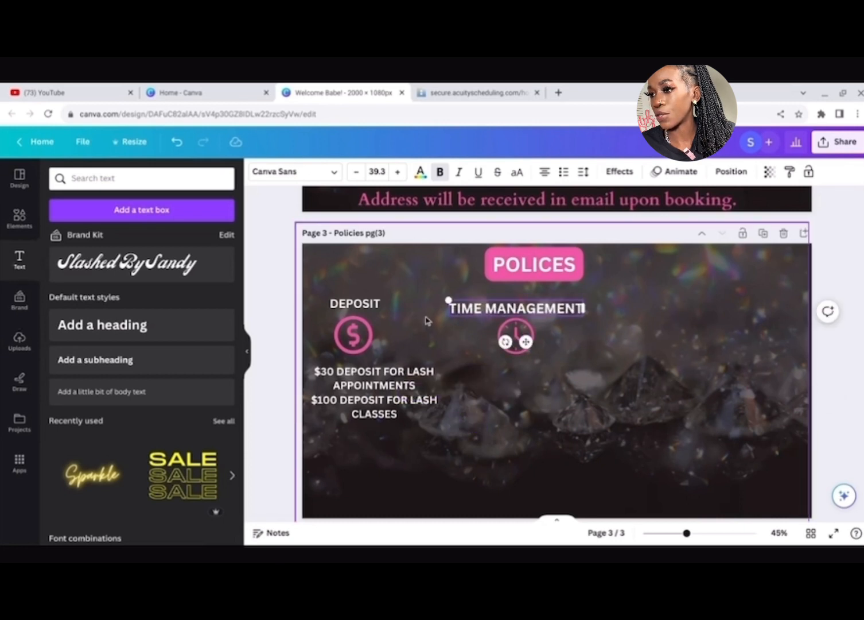
Step: Match the "TIME MANAGEMENT" heading to the "DEPOSIT" heading by setting its font size to 34.3
{"action": "left_click", "coordinate": [367, 306]}
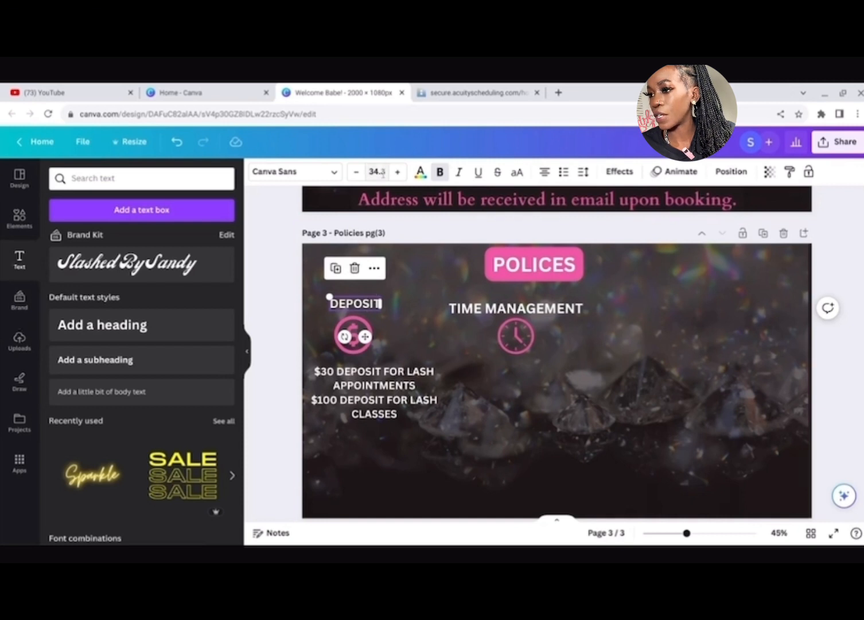
{"action": "left_click", "coordinate": [507, 306]}
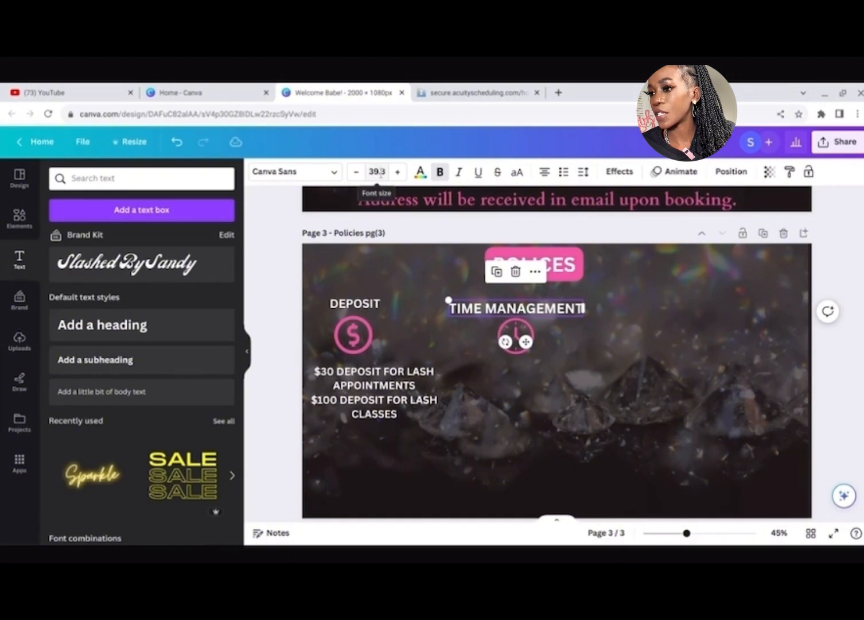
{"action": "left_click", "coordinate": [370, 301]}
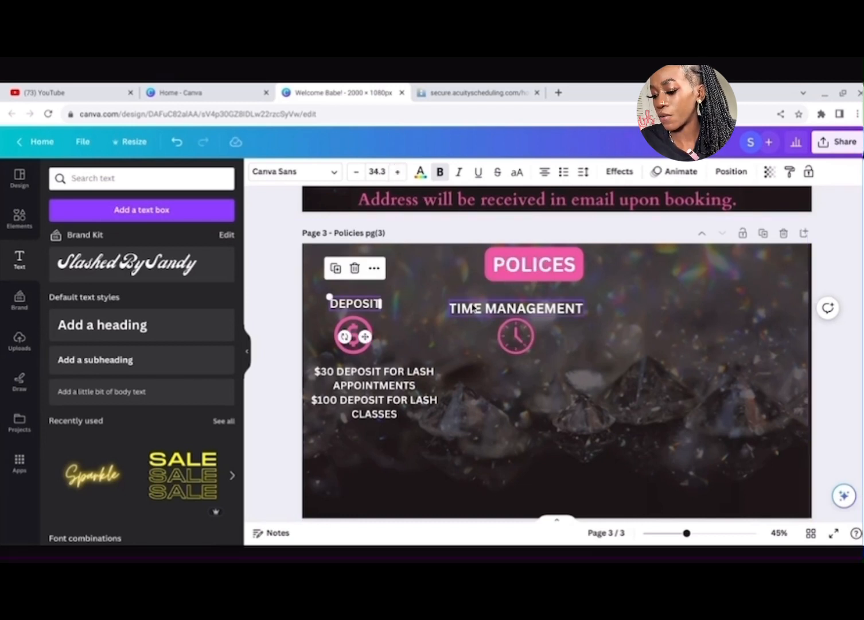
{"action": "left_click", "coordinate": [462, 307]}
{"action": "left_click", "coordinate": [375, 171]}
{"action": "left_click", "coordinate": [377, 172]}
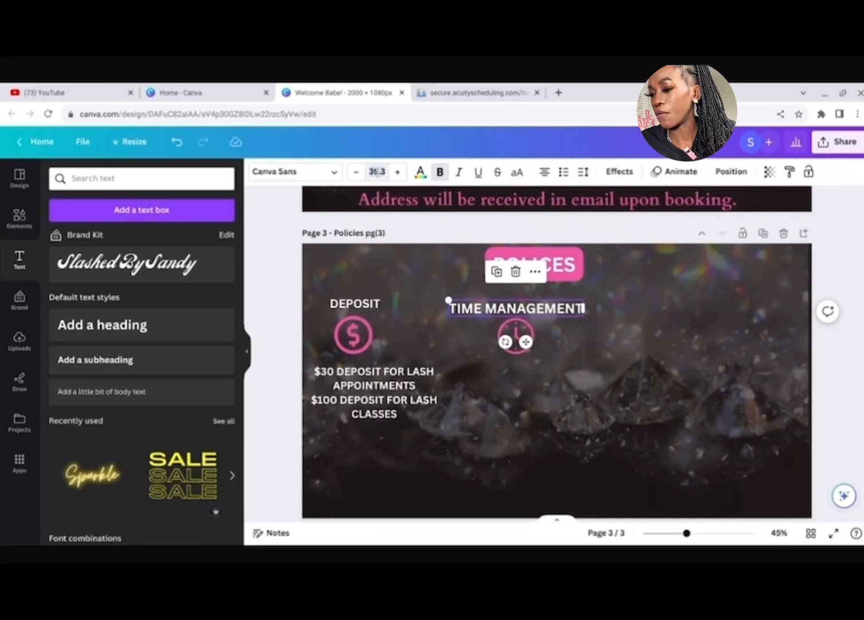
{"action": "type", "text": "3"}
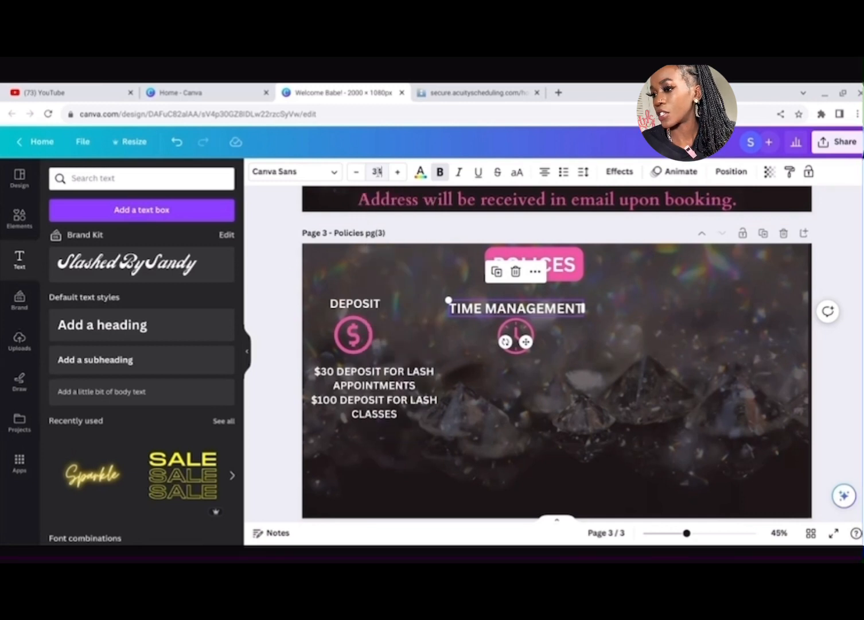
{"action": "type", "text": "4.3"}
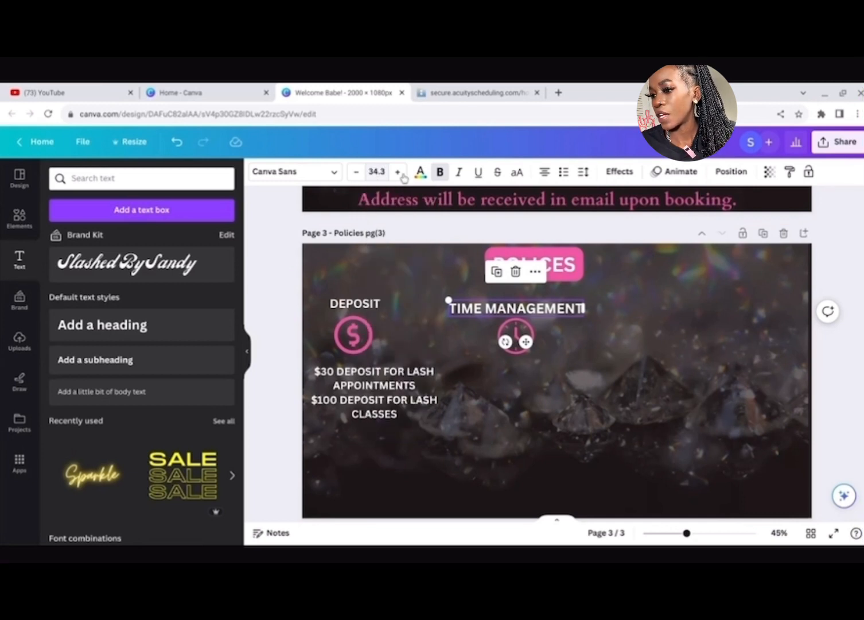
{"action": "left_click", "coordinate": [602, 315]}
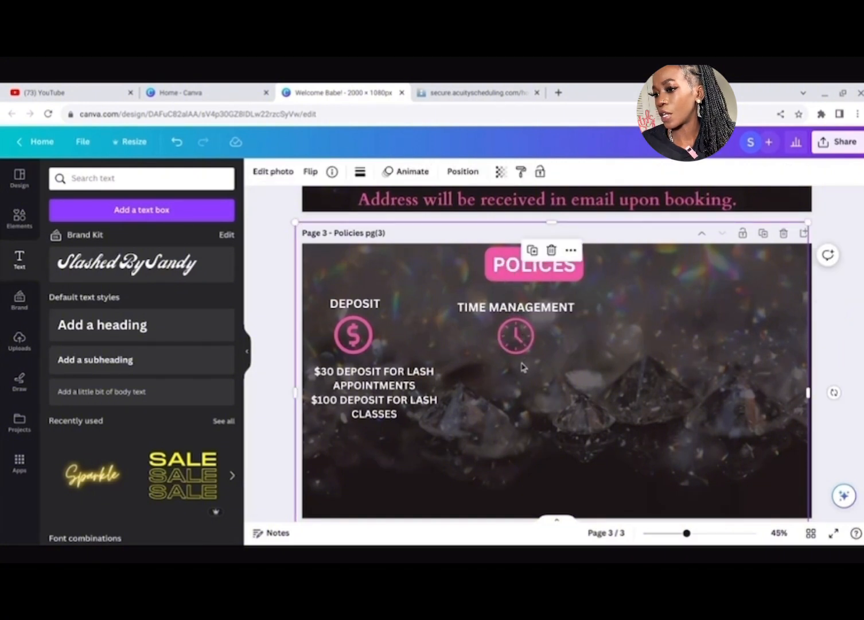
Step: Apply a Background effect to the deposit text and color it with the lighter pink at the end of the color palette
{"action": "left_click", "coordinate": [419, 400]}
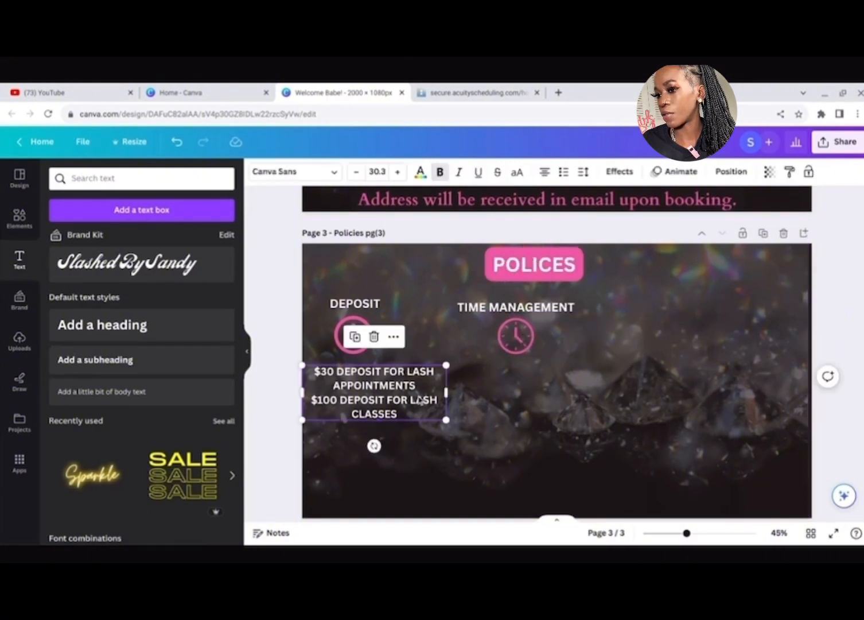
{"action": "left_click", "coordinate": [619, 171]}
{"action": "left_click", "coordinate": [98, 469]}
{"action": "scroll", "coordinate": [96, 469], "scroll_direction": "down", "scroll_amount": 3}
{"action": "left_click", "coordinate": [220, 469]}
{"action": "left_click", "coordinate": [210, 394]}
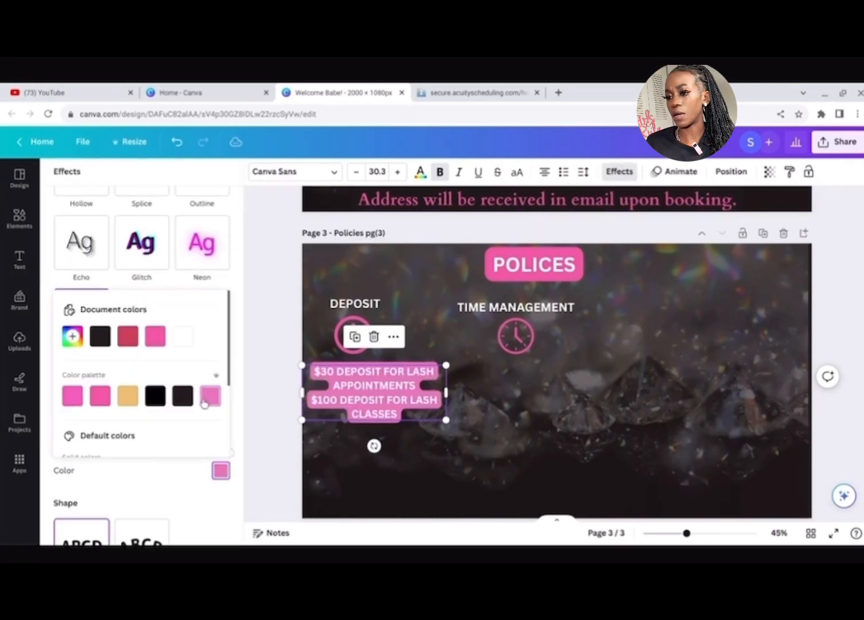
{"action": "left_click", "coordinate": [257, 413]}
{"action": "left_click", "coordinate": [242, 356]}
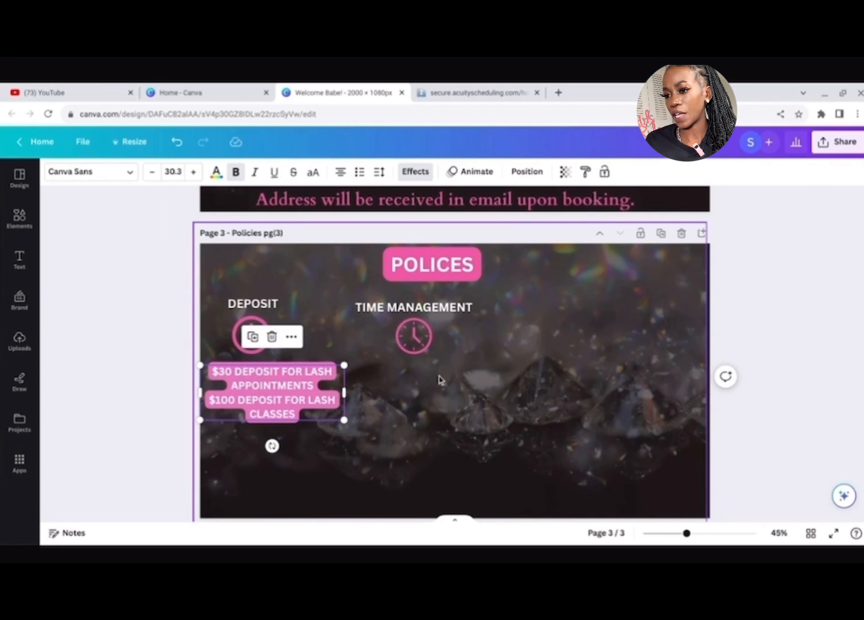
{"action": "left_click", "coordinate": [440, 396]}
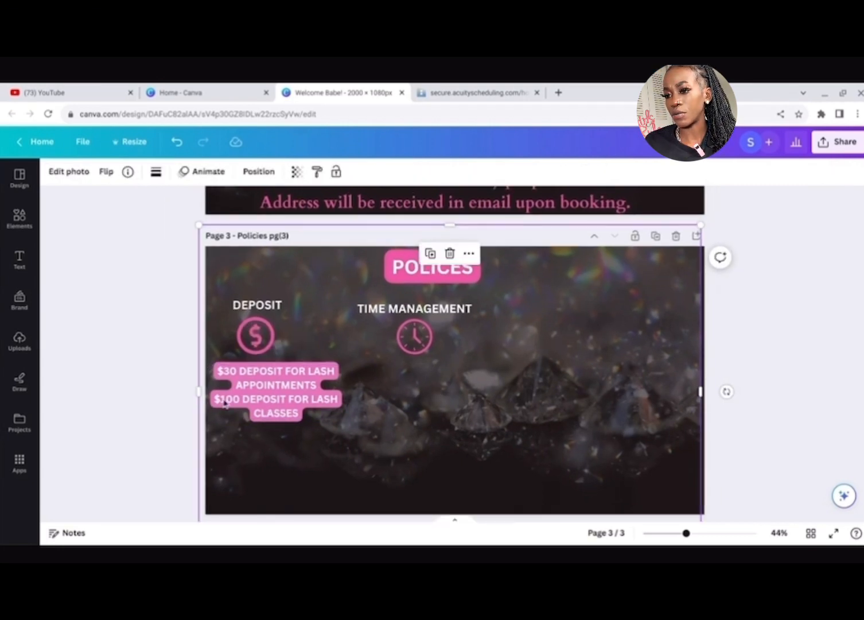
Step: Duplicate the deposit text block and place the copy below the clock icon, level with the original
{"action": "left_click", "coordinate": [275, 375]}
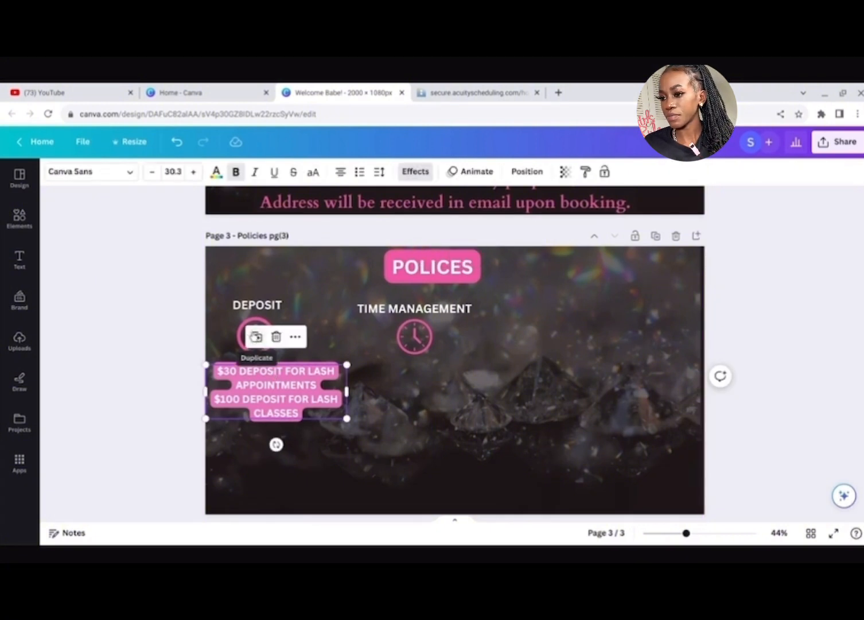
{"action": "left_click", "coordinate": [257, 337]}
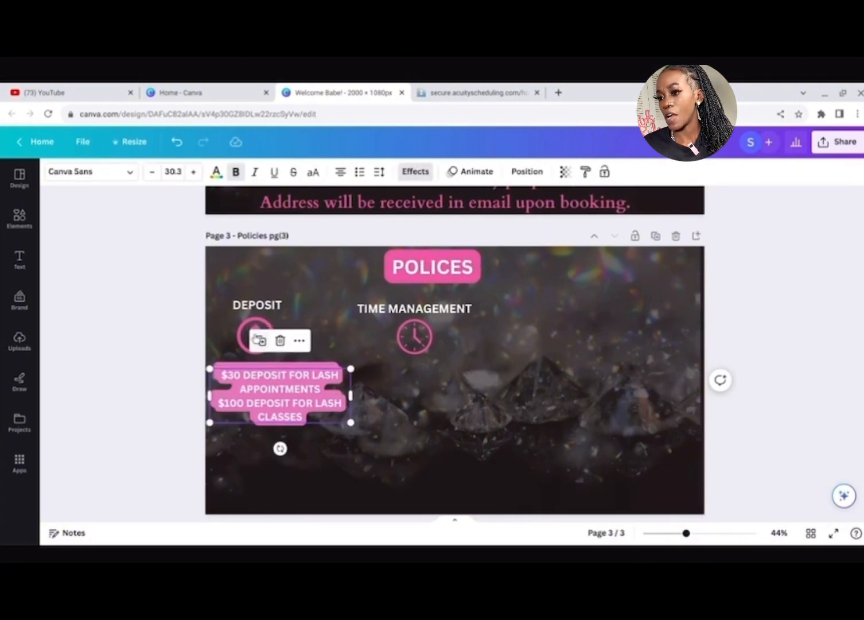
{"action": "left_click_drag", "start_coordinate": [266, 381], "coordinate": [410, 375]}
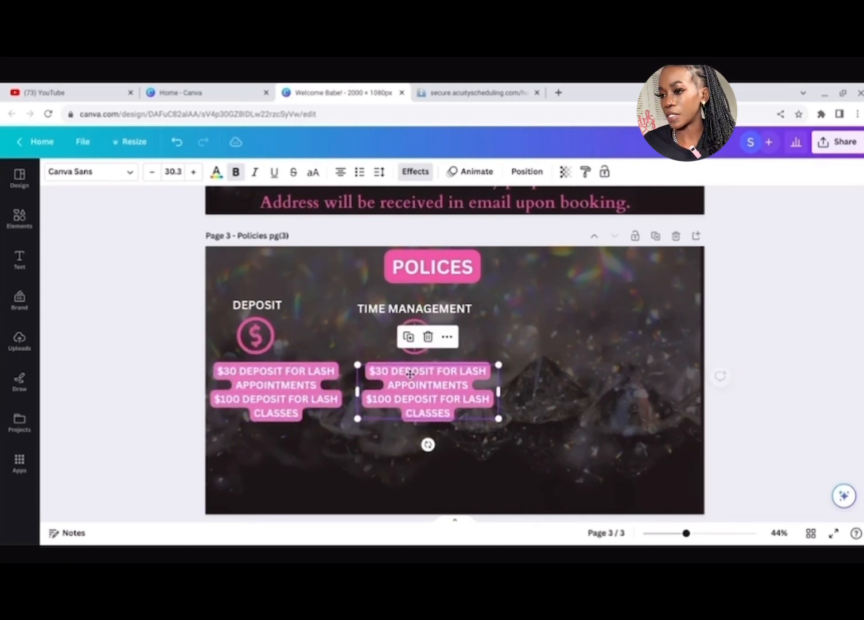
Step: Replace the copied text with "5min grace period" on one line and "10 mins late $15" on the line below
{"action": "double_click", "coordinate": [411, 377]}
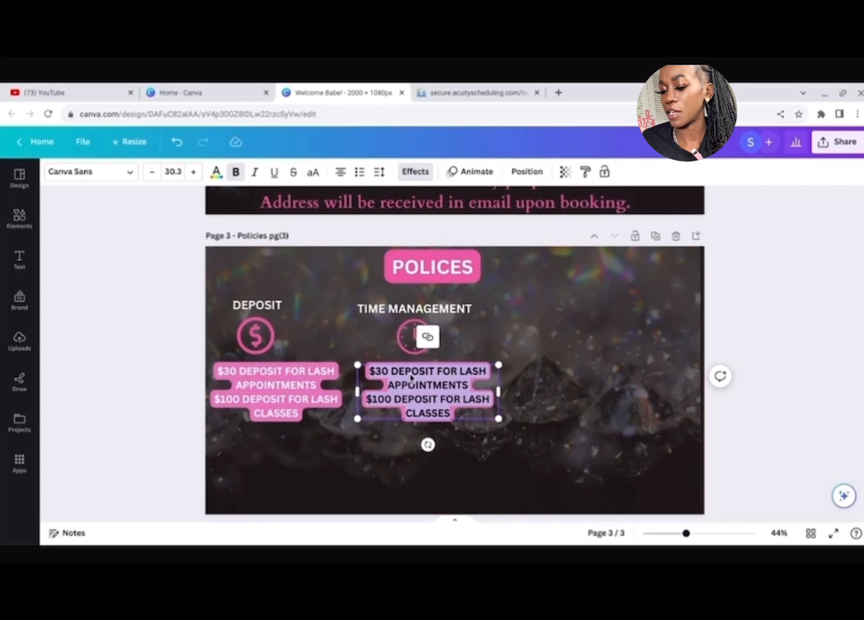
{"action": "key", "text": "BackSpace"}
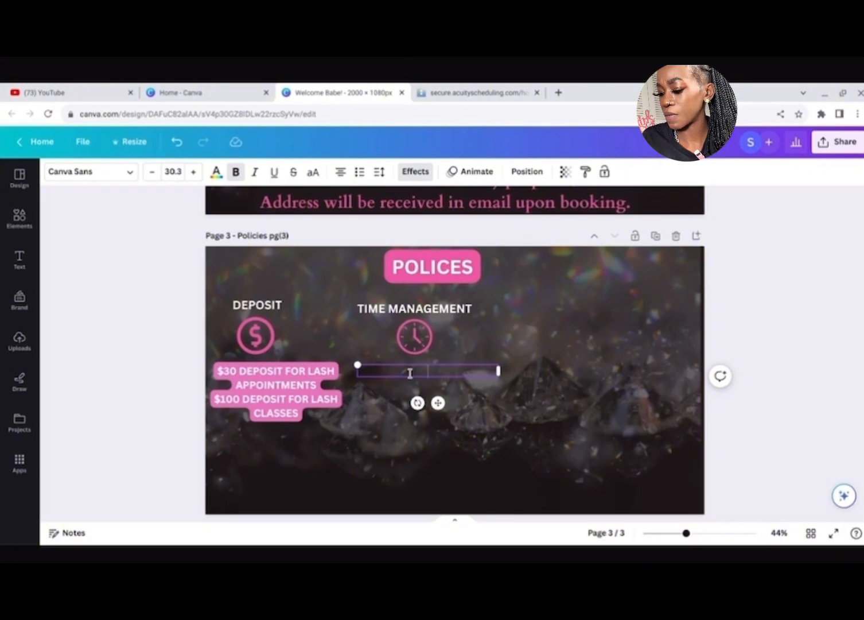
{"action": "type", "text": "%"}
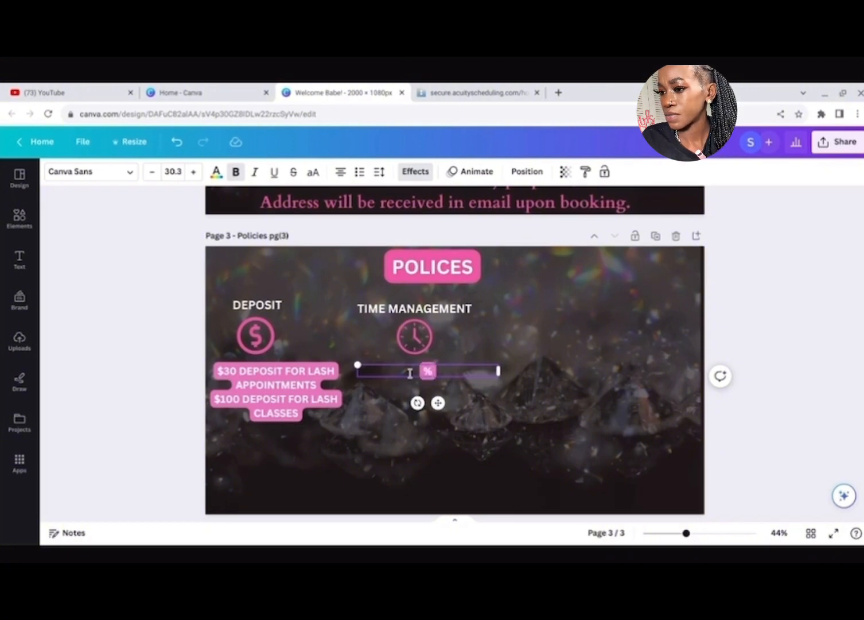
{"action": "key", "text": "BackSpace"}
{"action": "type", "text": "5min grace"}
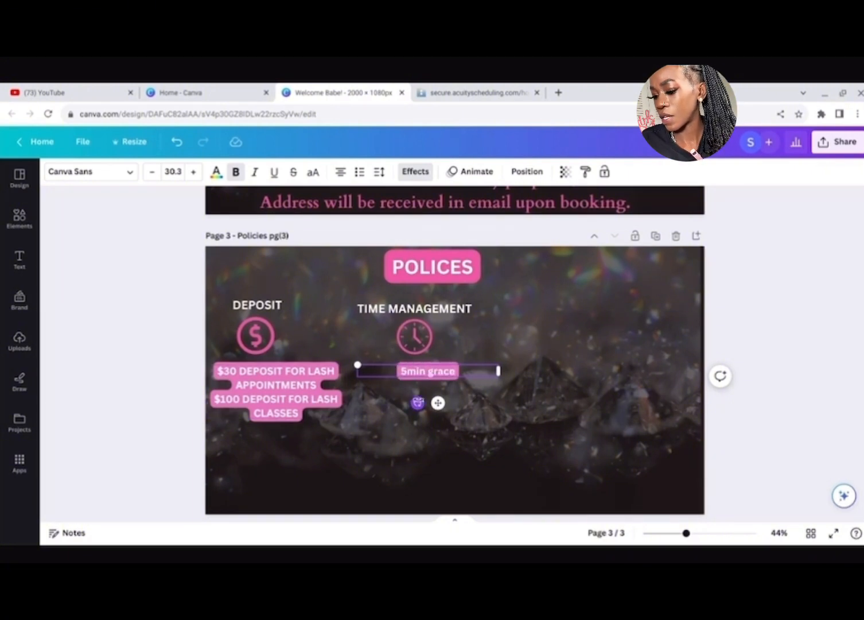
{"action": "type", "text": " period"}
{"action": "key", "text": "Return"}
{"action": "type", "text": "10 mins late"}
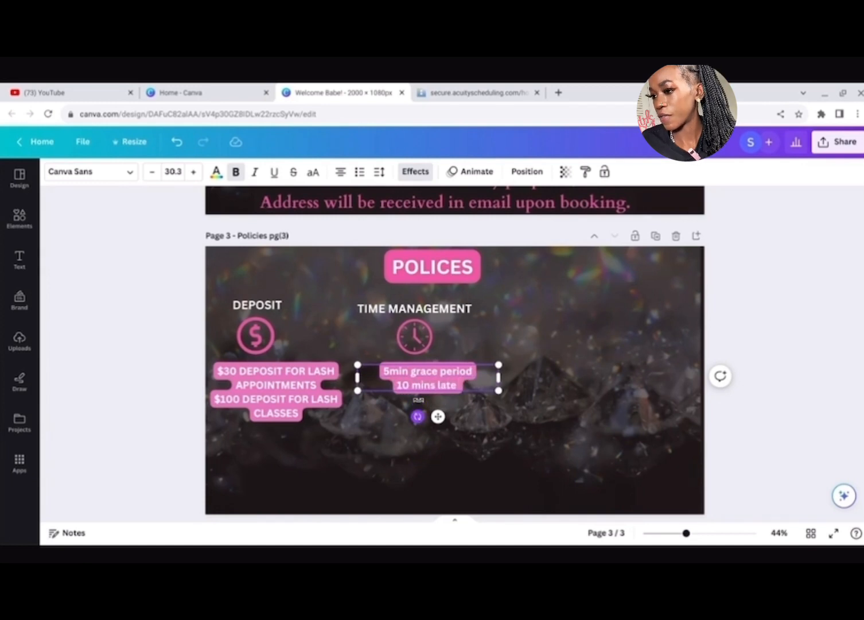
{"action": "type", "text": " $15"}
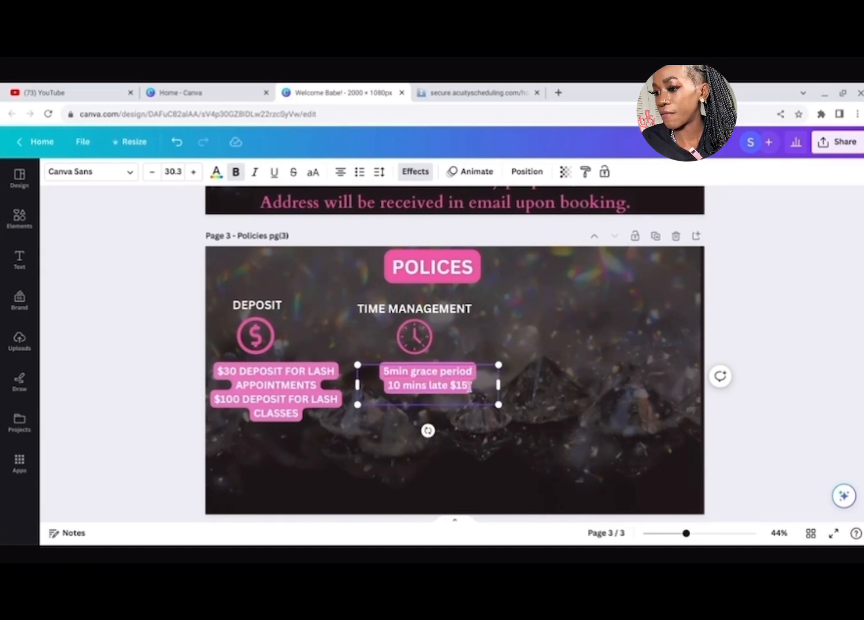
Step: Add the line "15mins late $20 fee" to the time management text and append "fee" to the $15 line
{"action": "key", "text": "Return"}
{"action": "type", "text": "1"}
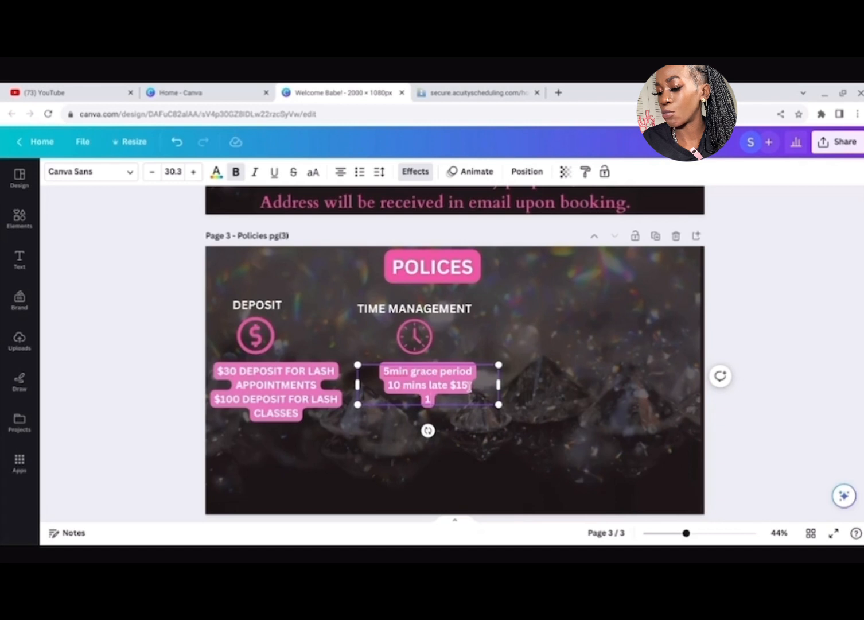
{"action": "type", "text": "5min"}
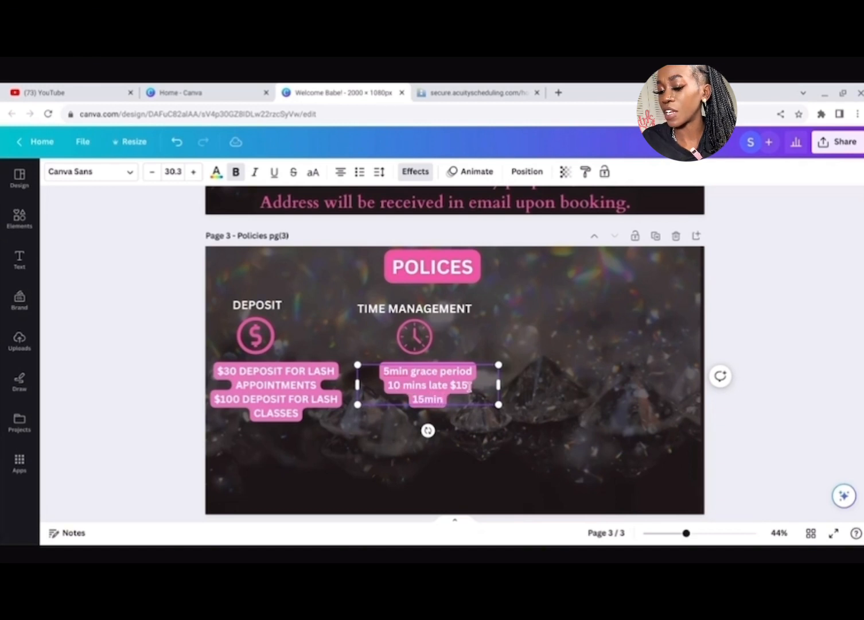
{"action": "type", "text": "s late $20"}
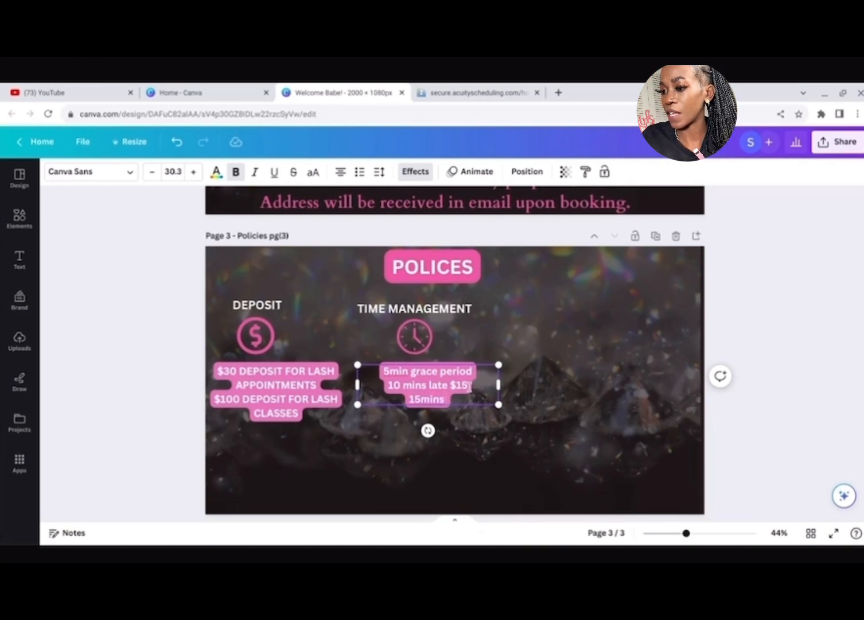
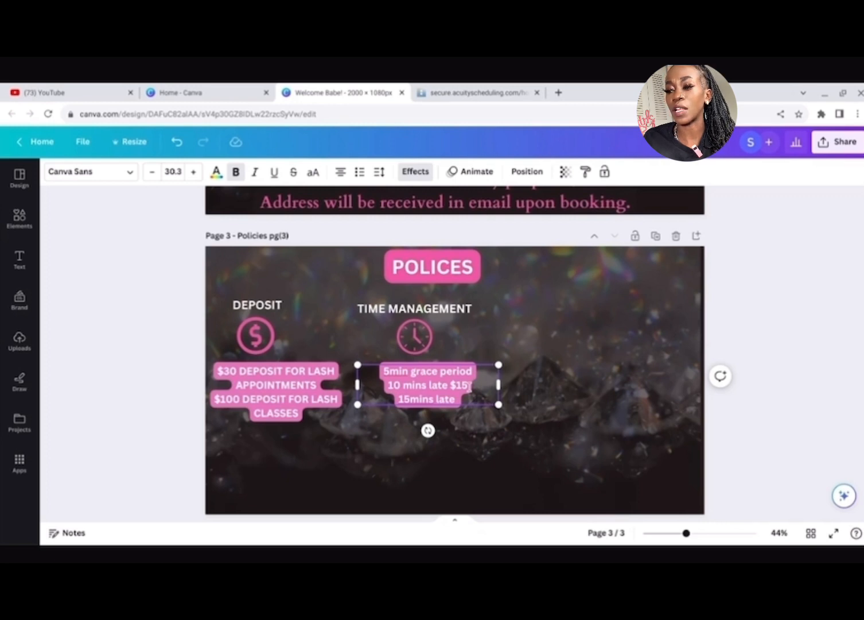
{"action": "type", "text": "$"}
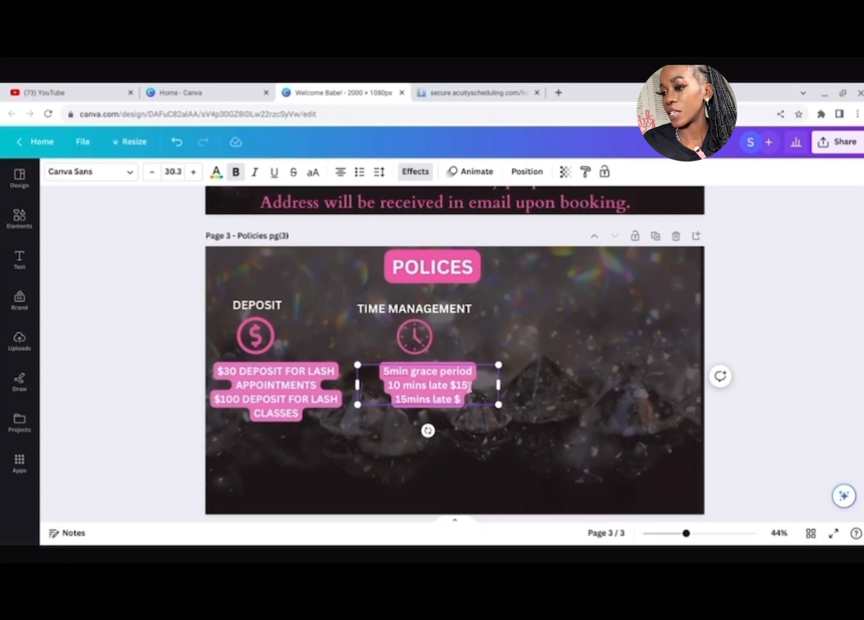
{"action": "type", "text": "20 fee"}
{"action": "left_click", "coordinate": [469, 385]}
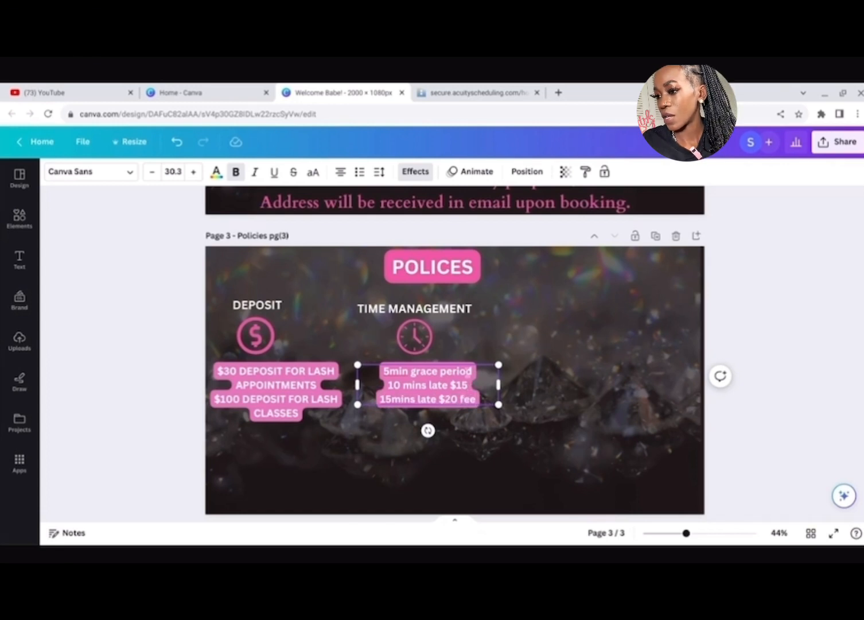
{"action": "type", "text": "fee"}
Step: Add the closing lines "After 20 mins appointement cancelled depending on my scheduleon that day." to the time management text
{"action": "left_click", "coordinate": [478, 399]}
{"action": "type", "text": "after"}
{"action": "key", "text": "BackSpace"}
{"action": "key", "text": "BackSpace"}
{"action": "key", "text": "BackSpace"}
{"action": "key", "text": "BackSpace"}
{"action": "key", "text": "BackSpace"}
{"action": "type", "text": "A"}
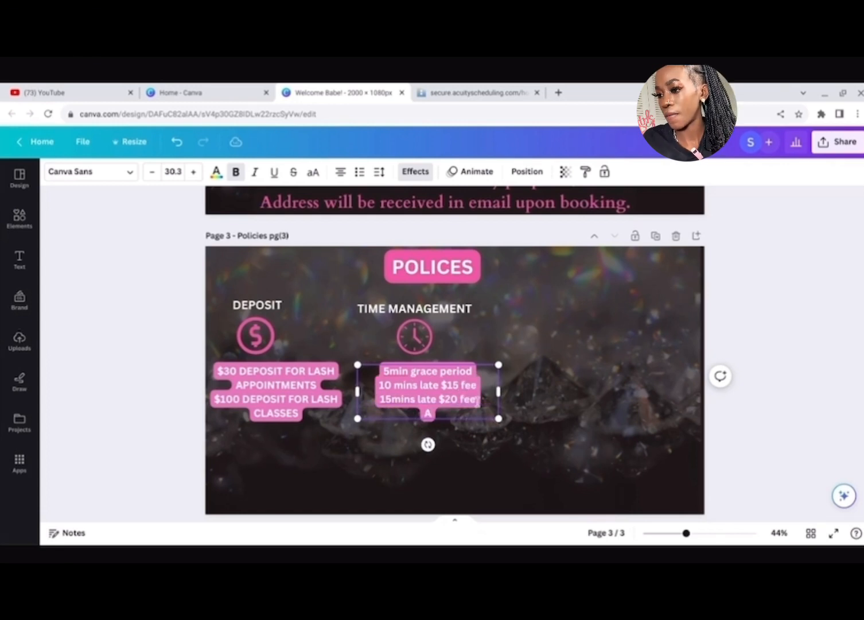
{"action": "type", "text": "fter 20 mins appointement cancelled depending on my s"}
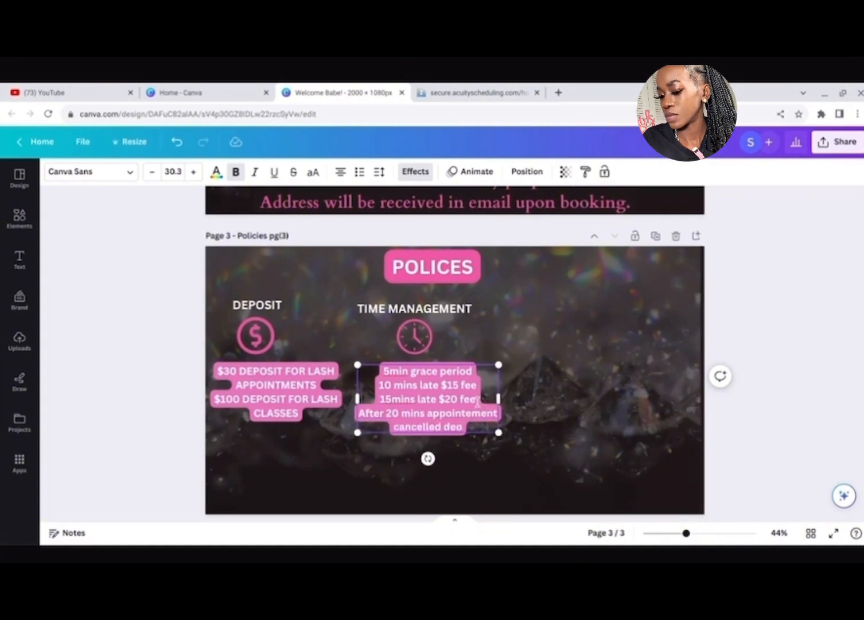
{"action": "type", "text": "cheduleon that day."}
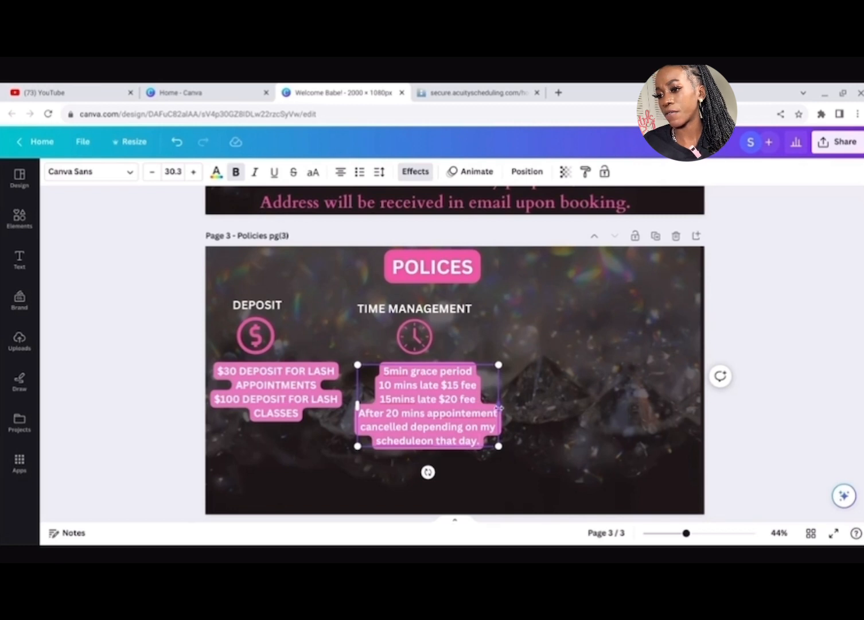
Step: Widen the time management text block slightly and lower both policy text blocks to leave more space under their icons
{"action": "left_click_drag", "start_coordinate": [499, 414], "coordinate": [513, 403]}
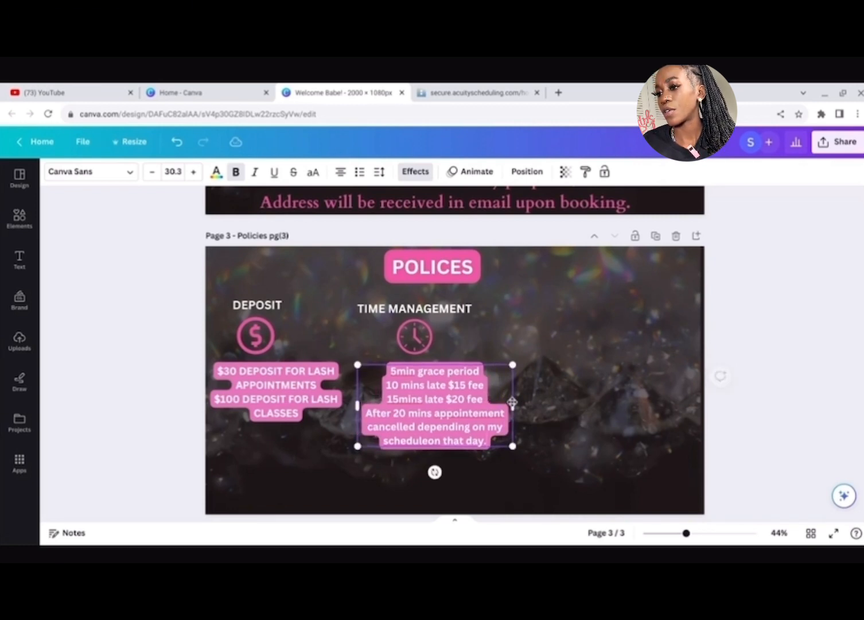
{"action": "left_click", "coordinate": [255, 409]}
{"action": "left_click_drag", "start_coordinate": [255, 409], "coordinate": [253, 423]}
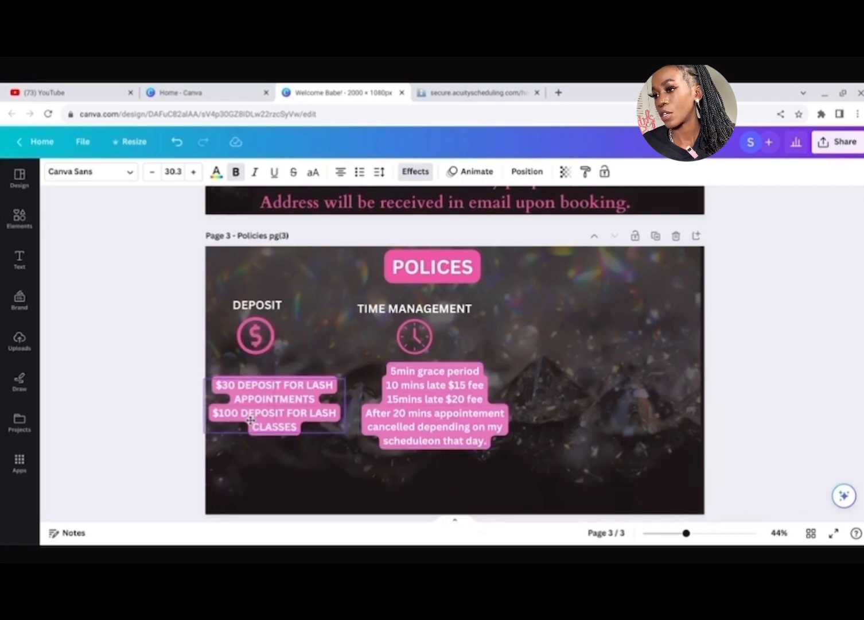
{"action": "left_click", "coordinate": [410, 389]}
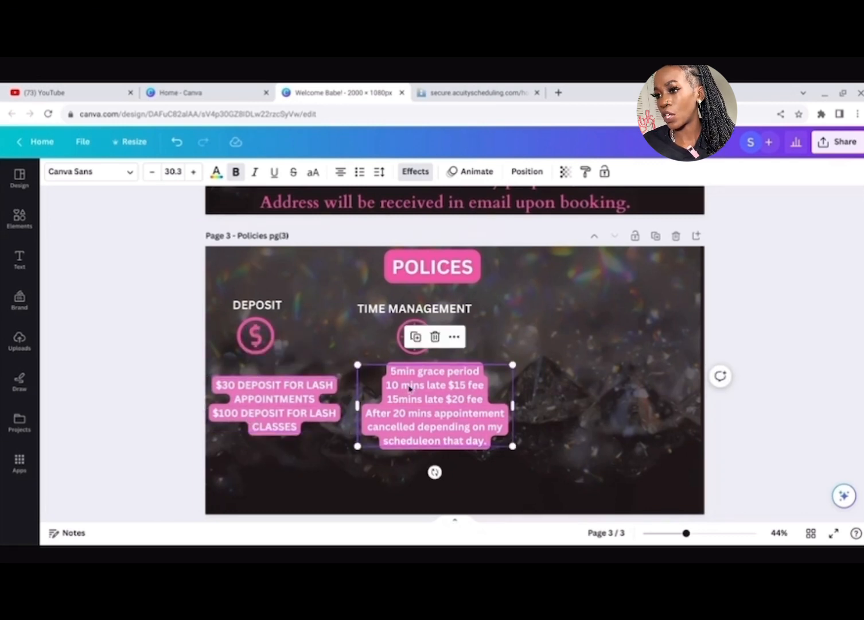
{"action": "left_click_drag", "start_coordinate": [409, 389], "coordinate": [409, 402]}
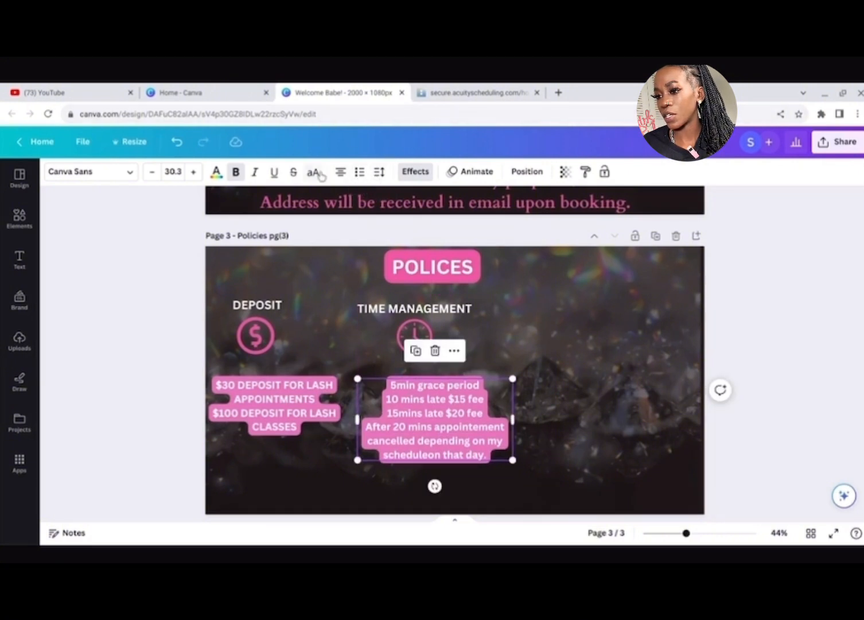
Step: Left-align the time management and deposit text, and shift the deposit block slightly so it fits inside the page edge
{"action": "left_click", "coordinate": [338, 173]}
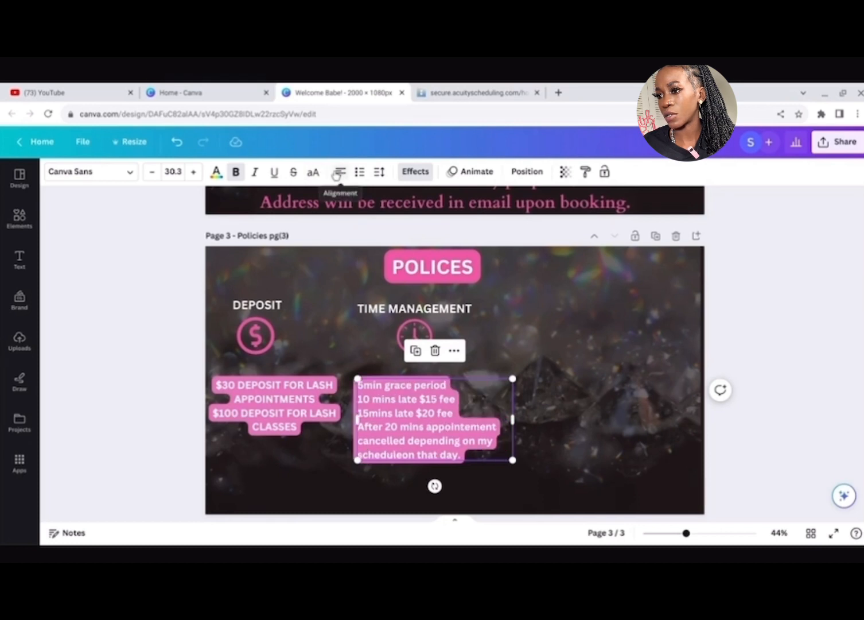
{"action": "left_click", "coordinate": [279, 388]}
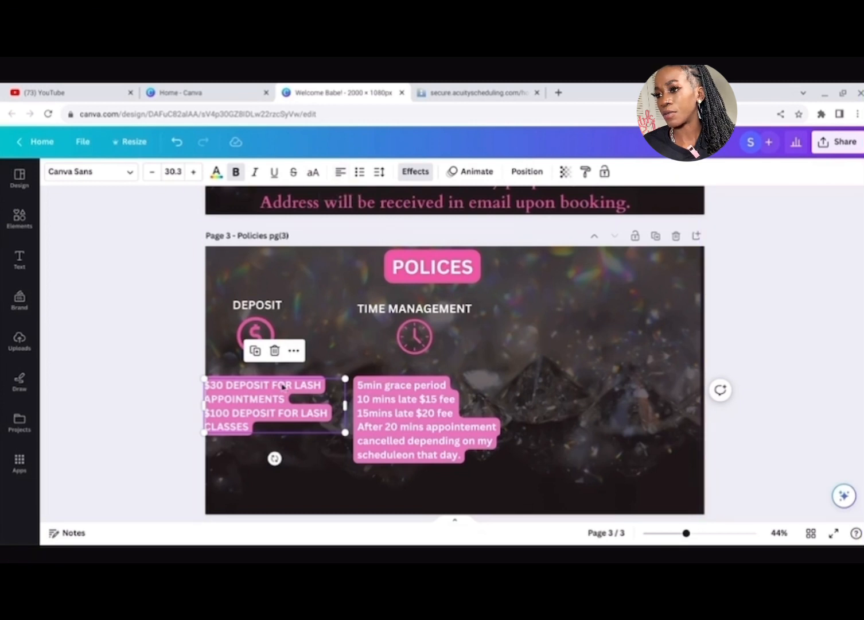
{"action": "left_click_drag", "start_coordinate": [285, 397], "coordinate": [293, 405]}
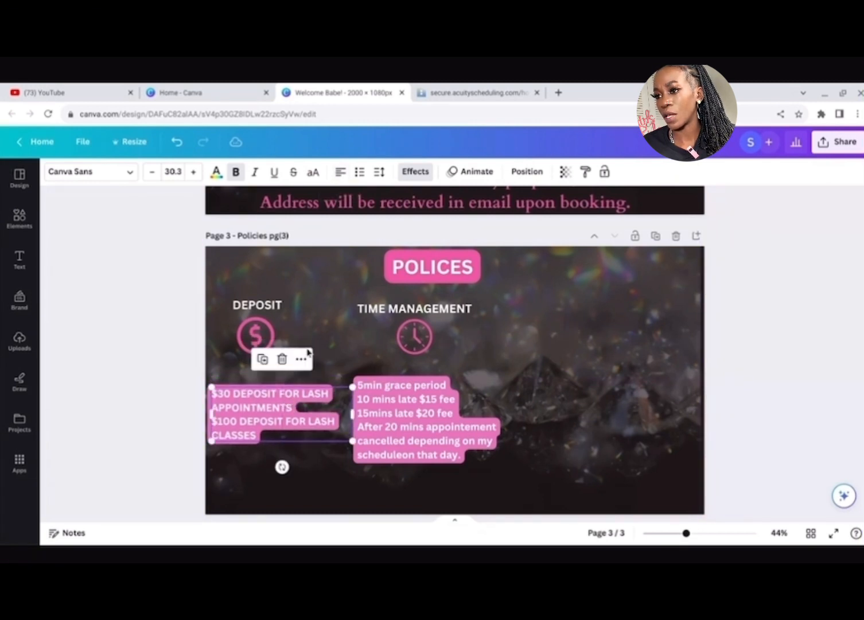
{"action": "left_click", "coordinate": [343, 172]}
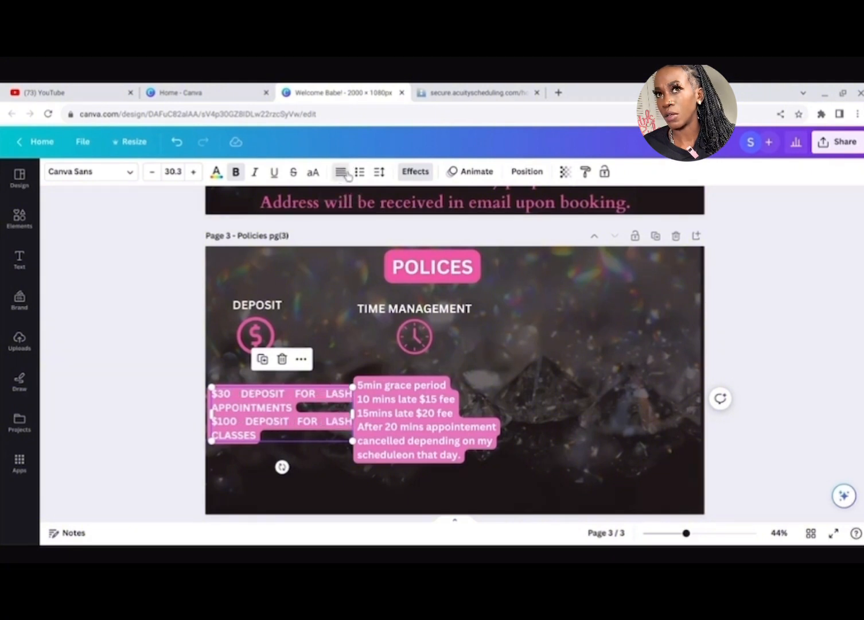
{"action": "left_click", "coordinate": [343, 172]}
{"action": "left_click", "coordinate": [346, 175]}
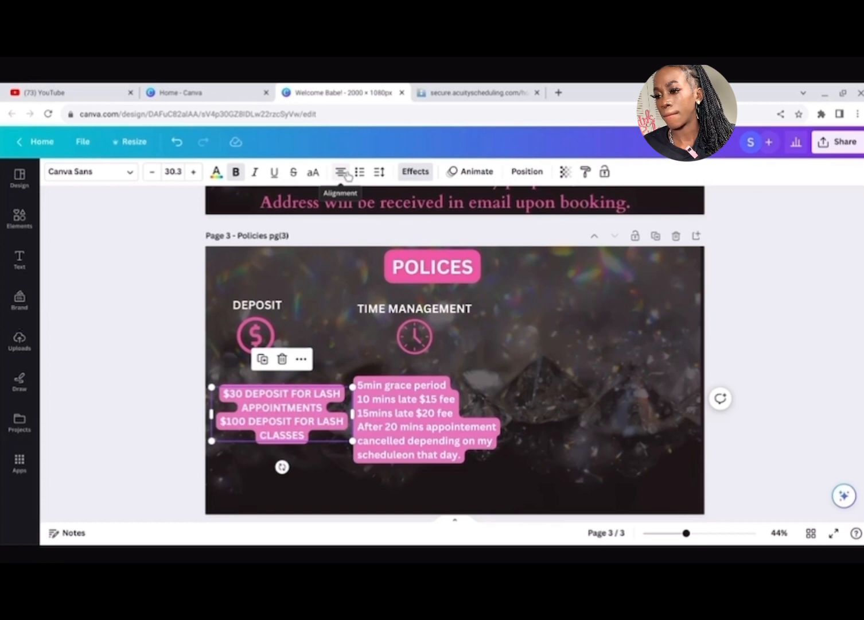
{"action": "left_click", "coordinate": [347, 175]}
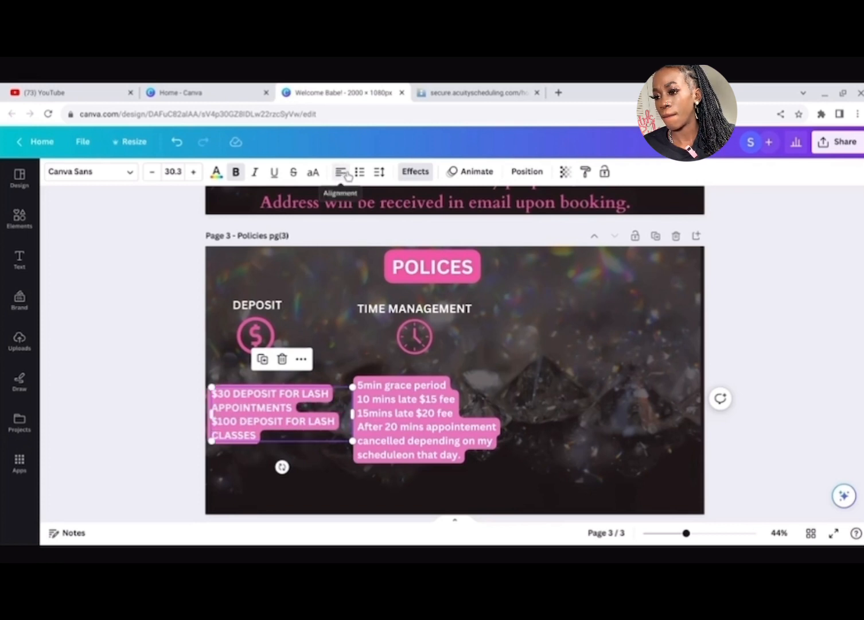
Step: Move the time management text block slightly to the right to leave a gap beside the deposit text
{"action": "left_click", "coordinate": [404, 403]}
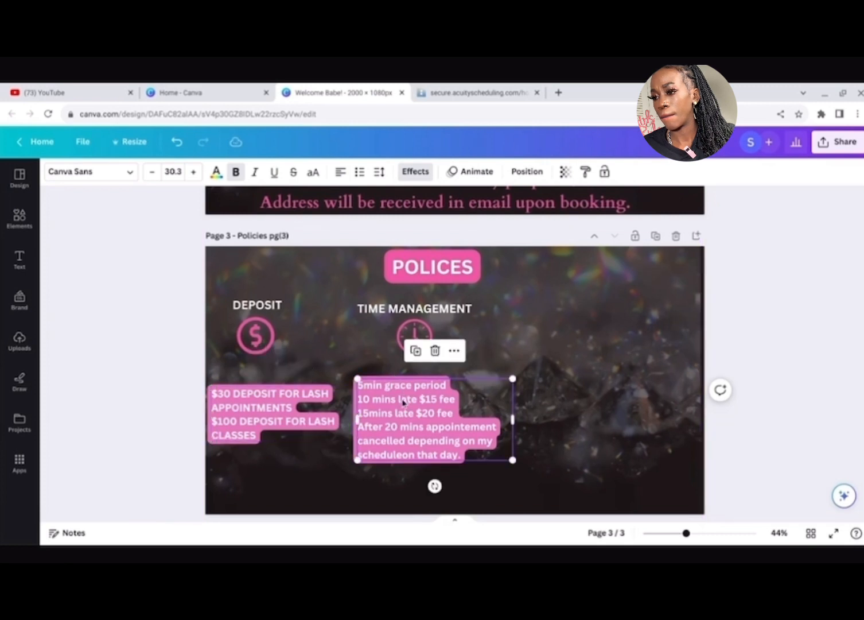
{"action": "left_click_drag", "start_coordinate": [411, 406], "coordinate": [416, 407]}
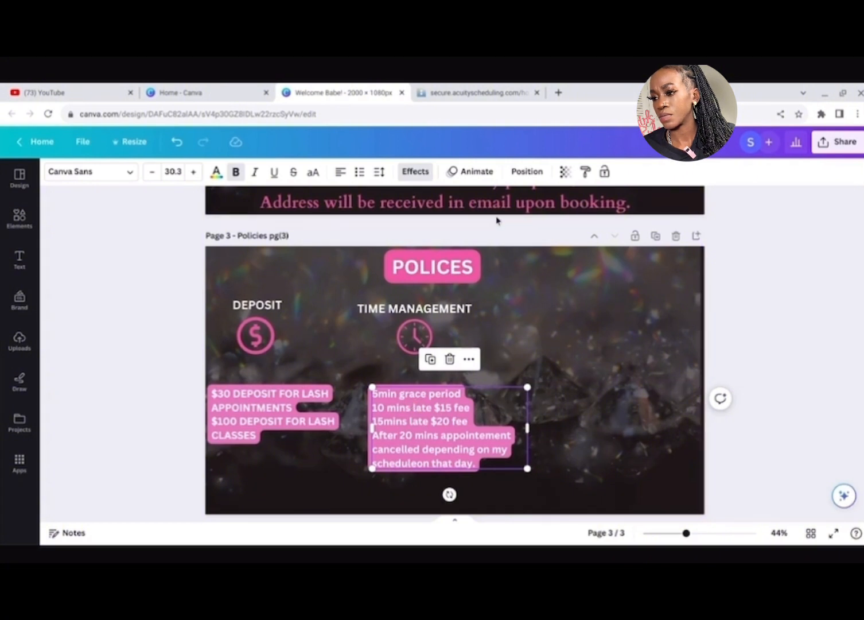
{"action": "left_click_drag", "start_coordinate": [410, 440], "coordinate": [404, 428]}
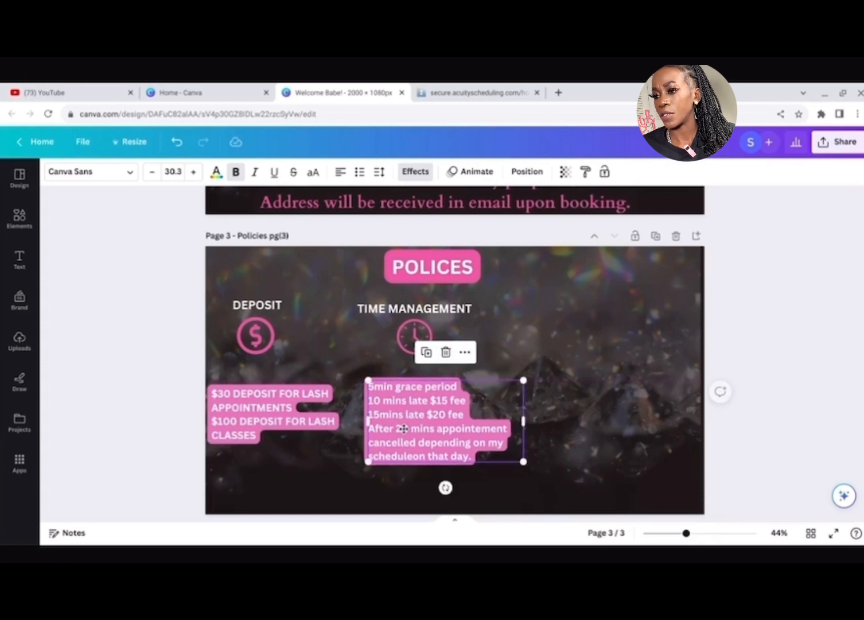
Step: Search the elements for "x icon" and add the circled X graphic to the policies page
{"action": "left_click", "coordinate": [623, 373]}
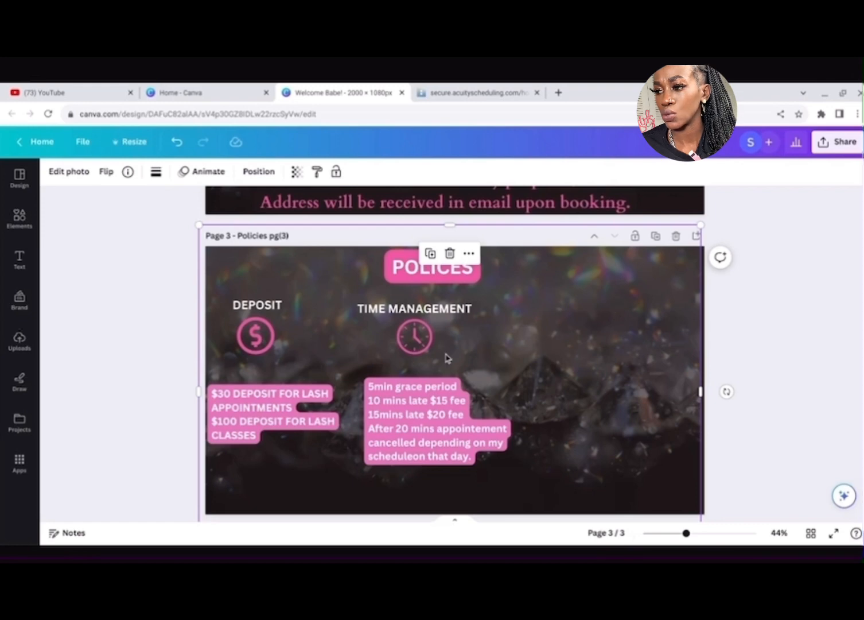
{"action": "left_click", "coordinate": [21, 216]}
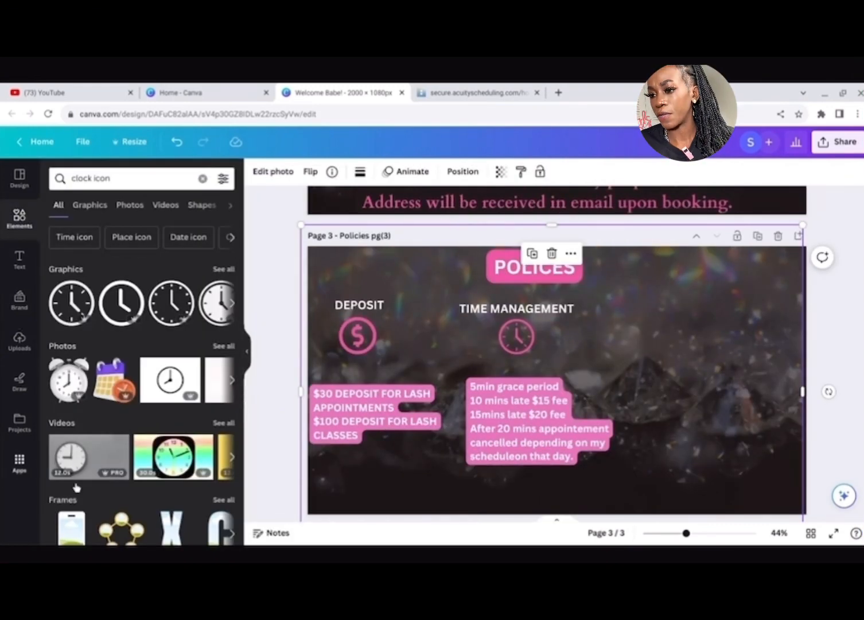
{"action": "left_click", "coordinate": [249, 352]}
{"action": "left_click", "coordinate": [20, 259]}
{"action": "left_click", "coordinate": [84, 179]}
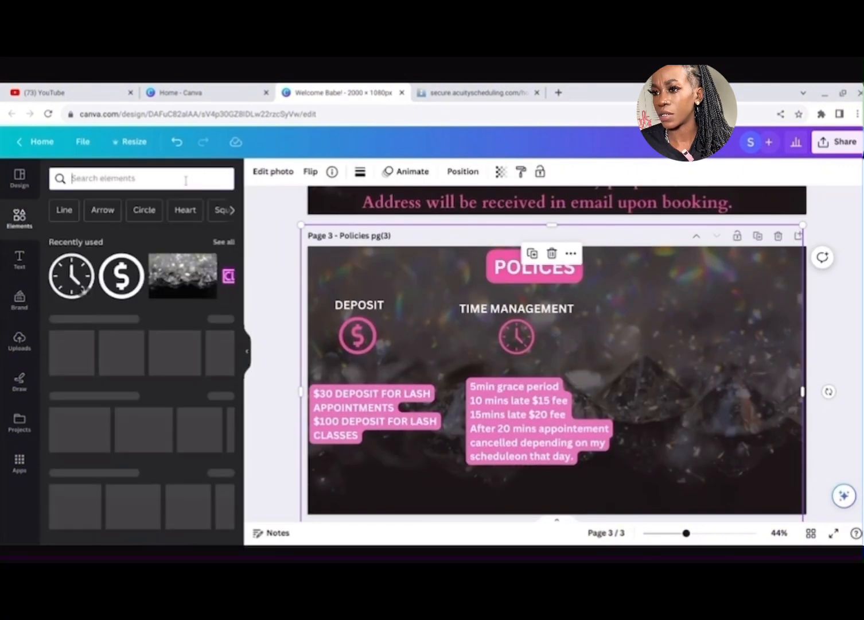
{"action": "type", "text": "x icon"}
{"action": "left_click", "coordinate": [137, 276]}
{"action": "left_click", "coordinate": [135, 299]}
Step: Shrink the circled X icon to about the clock icon's size and place it in the third column, level with the clock
{"action": "left_click_drag", "start_coordinate": [537, 360], "coordinate": [664, 349]}
{"action": "left_click_drag", "start_coordinate": [742, 309], "coordinate": [700, 348]}
{"action": "left_click_drag", "start_coordinate": [666, 383], "coordinate": [688, 343]}
{"action": "mouse_move", "coordinate": [724, 307]}
{"action": "left_mouse_down"}
{"action": "mouse_move", "coordinate": [690, 339]}
{"action": "mouse_move", "coordinate": [707, 340]}
{"action": "mouse_move", "coordinate": [722, 326]}
{"action": "left_mouse_up"}
{"action": "left_click_drag", "start_coordinate": [708, 344], "coordinate": [720, 337]}
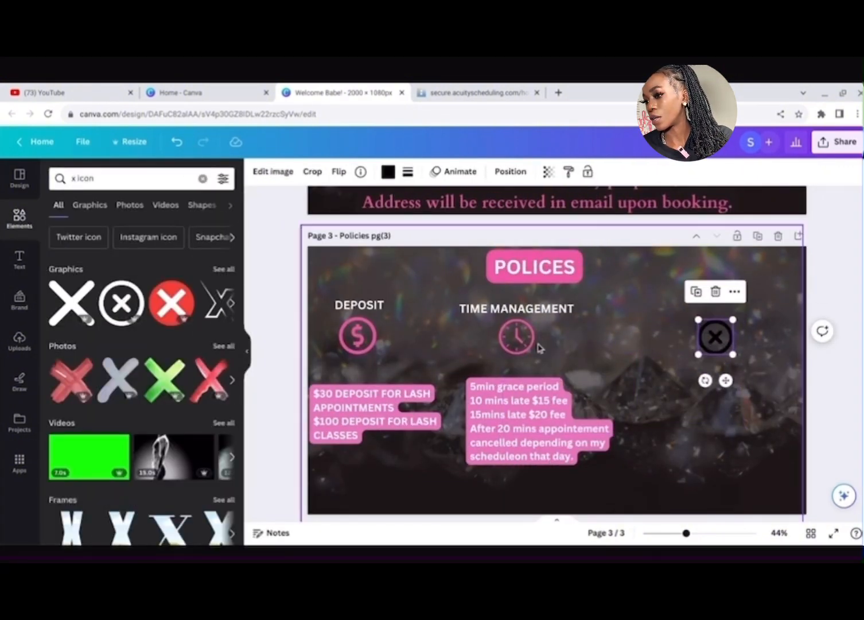
Step: Shift the clock icon and its text slightly right, and color the X icon with the document pink #ef56a3
{"action": "left_click_drag", "start_coordinate": [519, 339], "coordinate": [541, 345]}
{"action": "left_click_drag", "start_coordinate": [498, 386], "coordinate": [512, 386]}
{"action": "left_click", "coordinate": [718, 336]}
{"action": "left_click", "coordinate": [388, 171]}
{"action": "left_click", "coordinate": [187, 242]}
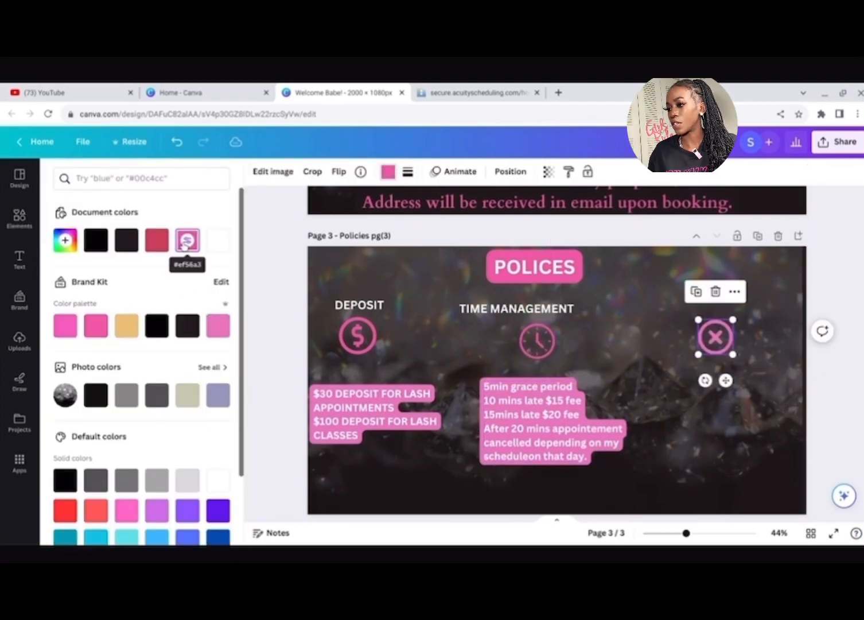
Step: Duplicate the "TIME MANAGEMENT" heading above the X icon and replace the copy's text with "RESCHEDULING & CANCELLATION"
{"action": "left_click", "coordinate": [544, 308]}
{"action": "key", "text": "ctrl+d"}
{"action": "left_click_drag", "start_coordinate": [535, 345], "coordinate": [730, 342]}
{"action": "double_click", "coordinate": [715, 309]}
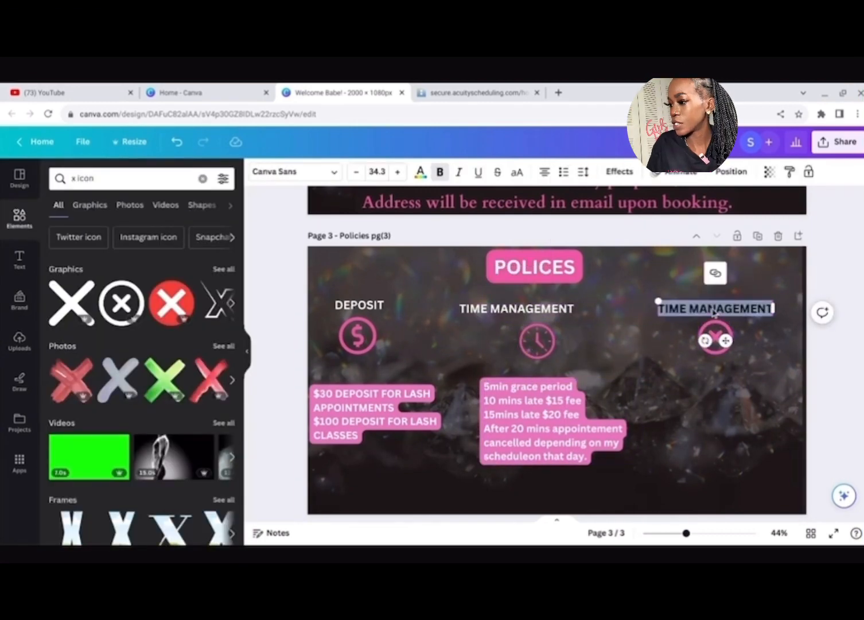
{"action": "key", "text": "BackSpace"}
{"action": "type", "text": "RESCHEDULING & CANCELLATION"}
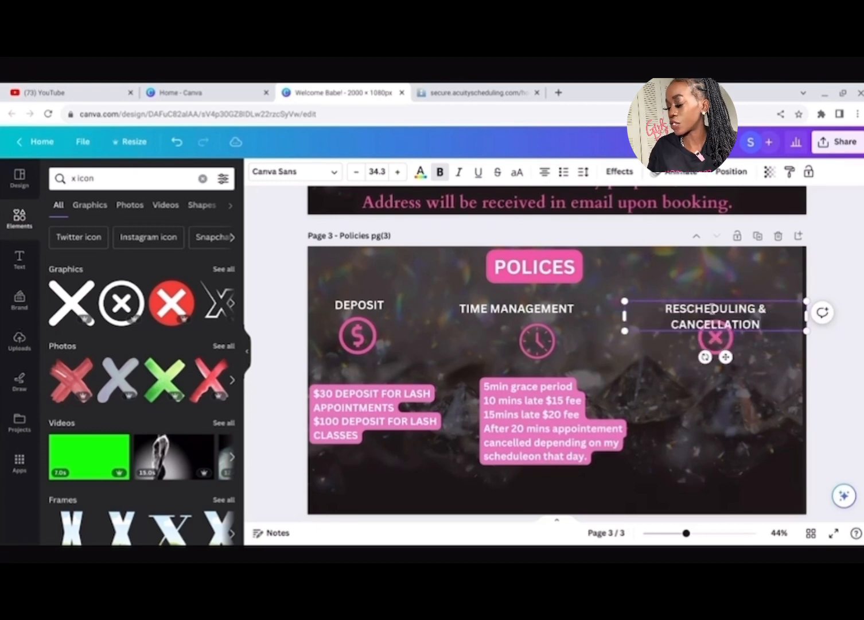
Step: Fit the "RESCHEDULING & CANCELLATION" heading on one line at font size 33.6, level with the "TIME MANAGEMENT" heading
{"action": "mouse_move", "coordinate": [807, 301]}
{"action": "left_mouse_down"}
{"action": "mouse_move", "coordinate": [789, 305]}
{"action": "mouse_move", "coordinate": [805, 318]}
{"action": "left_mouse_up"}
{"action": "left_click", "coordinate": [247, 351]}
{"action": "left_click", "coordinate": [194, 172]}
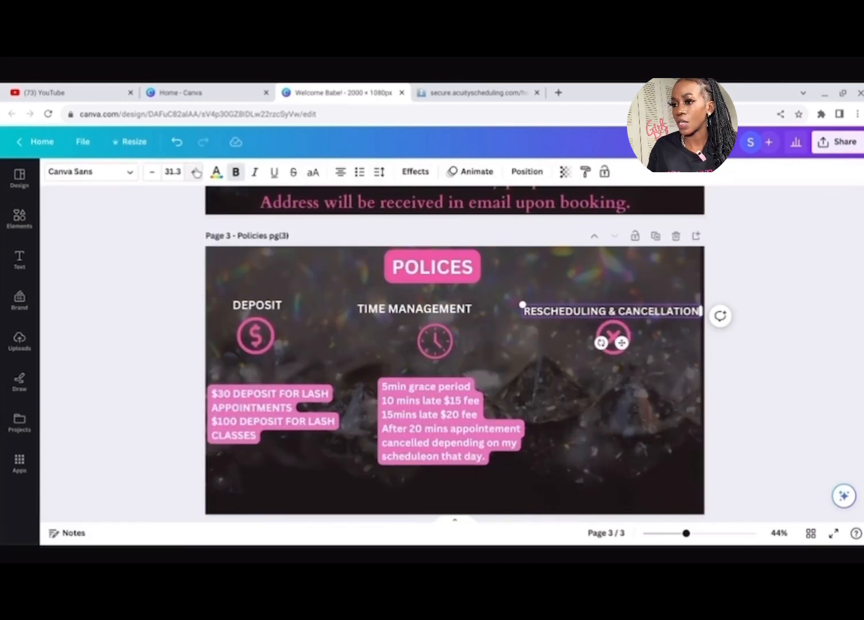
{"action": "left_click", "coordinate": [173, 171]}
{"action": "type", "text": "34.3"}
{"action": "left_click_drag", "start_coordinate": [678, 327], "coordinate": [706, 306]}
{"action": "left_click", "coordinate": [403, 309]}
{"action": "left_click", "coordinate": [280, 305]}
{"action": "left_click", "coordinate": [534, 305]}
{"action": "left_click_drag", "start_coordinate": [509, 298], "coordinate": [512, 301]}
{"action": "mouse_move", "coordinate": [612, 333]}
{"action": "left_mouse_down"}
{"action": "mouse_move", "coordinate": [621, 348]}
{"action": "mouse_move", "coordinate": [612, 341]}
{"action": "left_mouse_up"}
{"action": "left_click", "coordinate": [679, 438]}
{"action": "left_click_drag", "start_coordinate": [700, 393], "coordinate": [706, 393]}
{"action": "left_click", "coordinate": [726, 385]}
{"action": "left_click_drag", "start_coordinate": [571, 317], "coordinate": [571, 312]}
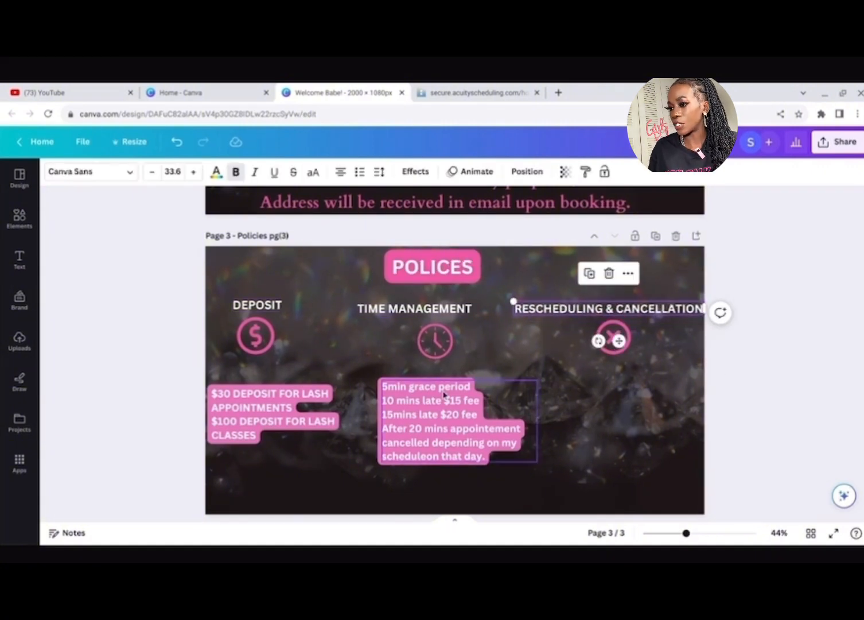
Step: Duplicate the time management text below the X icon, reading "You ar granted only one rschedule at wich after that a new depositwill be required"
{"action": "left_click", "coordinate": [448, 400]}
{"action": "key", "text": "ctrl+d"}
{"action": "left_click_drag", "start_coordinate": [442, 452], "coordinate": [604, 446]}
{"action": "double_click", "coordinate": [606, 442]}
{"action": "type", "text": "You ar granted only"}
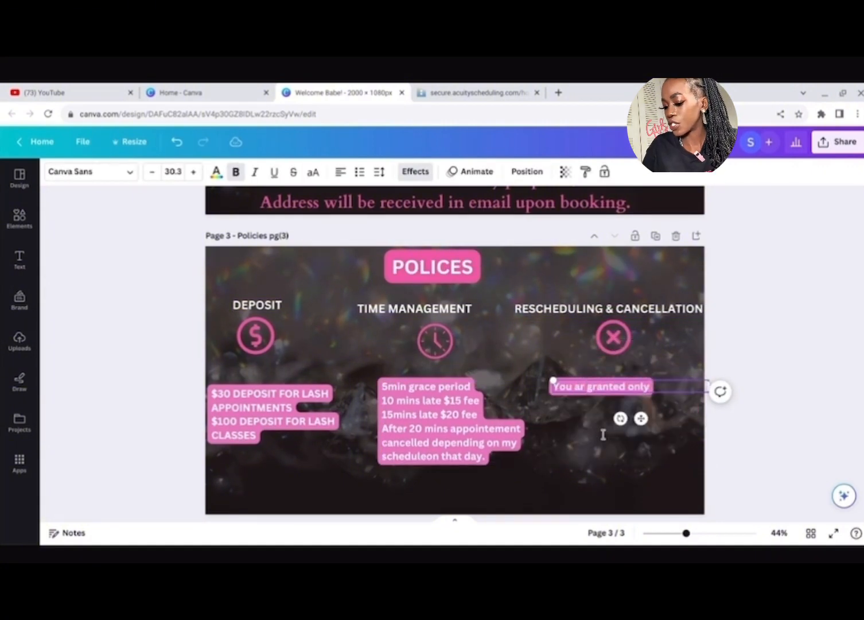
{"action": "type", "text": " one rschedule at wich after that a new depositwill be reu"}
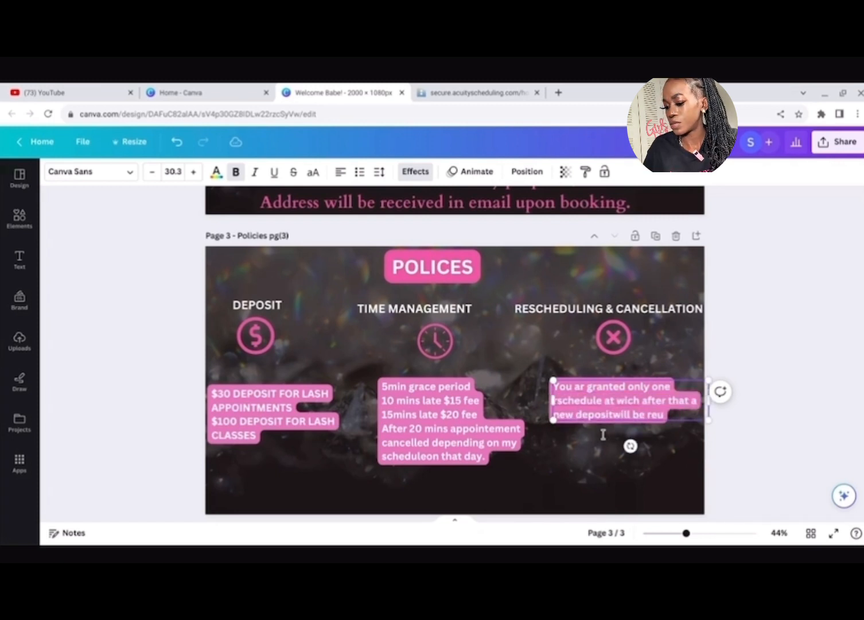
{"action": "key", "text": "BackSpace"}
{"action": "type", "text": "quired"}
Step: Correct the spelling of "are", "reschedule" and "which" in the rescheduling and cancellation text
{"action": "left_click", "coordinate": [585, 387]}
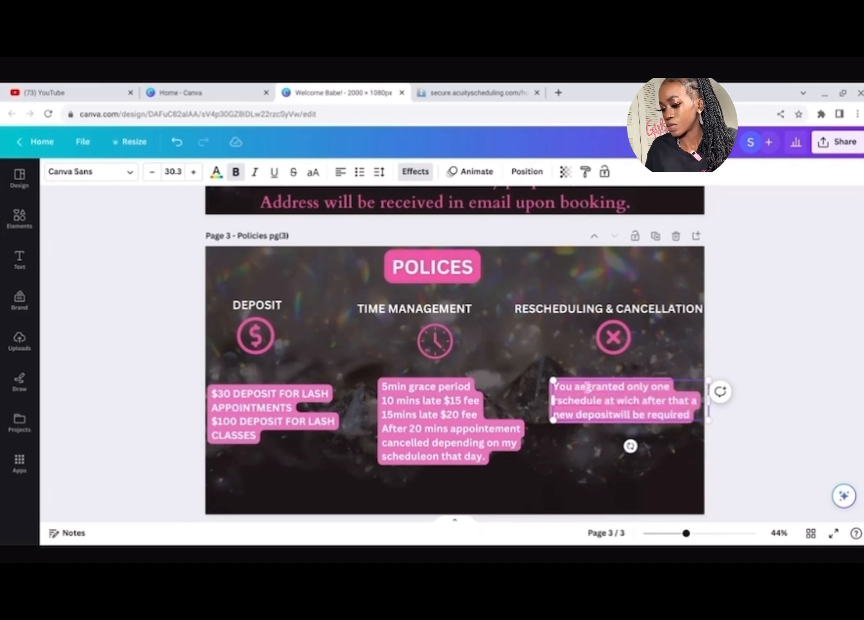
{"action": "type", "text": "e"}
{"action": "left_click", "coordinate": [557, 400]}
{"action": "type", "text": "e"}
{"action": "left_click", "coordinate": [636, 400]}
{"action": "key", "text": "BackSpace"}
{"action": "key", "text": "BackSpace"}
{"action": "type", "text": "hic"}
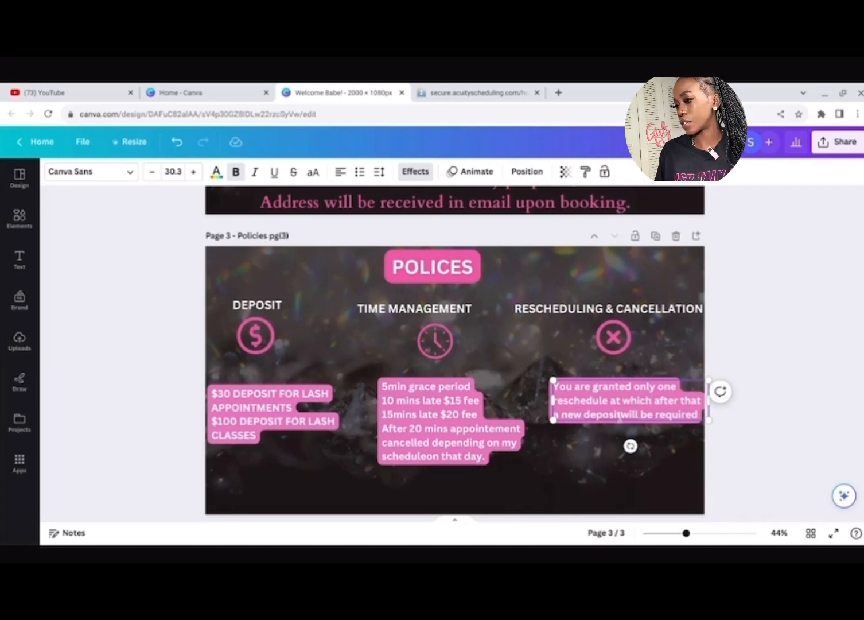
Step: Separate "deposit" and "will" in the rescheduling text and add the line "-All reschedules should be done 24 hrs priorto your appointment."
{"action": "left_click", "coordinate": [622, 414]}
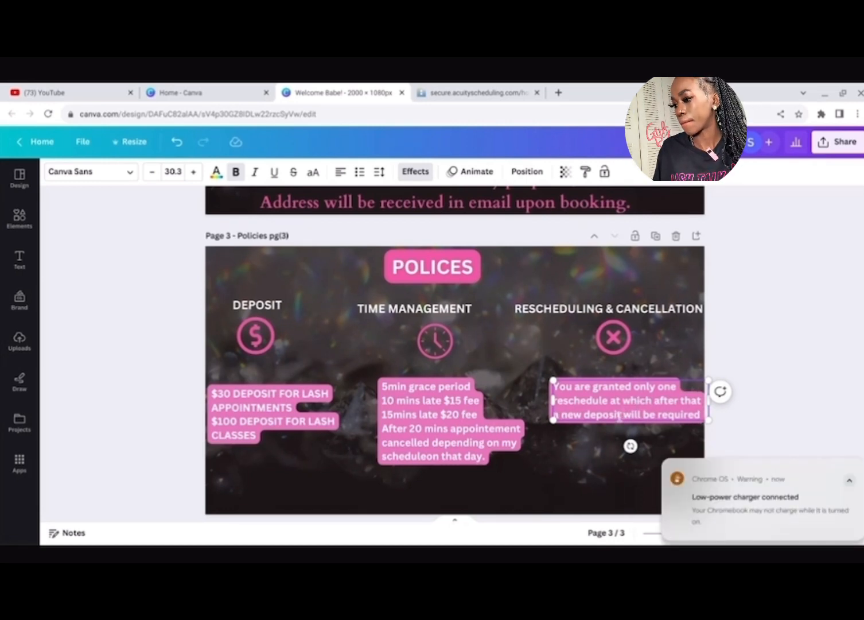
{"action": "key", "text": "Return"}
{"action": "type", "text": "-All reschedules"}
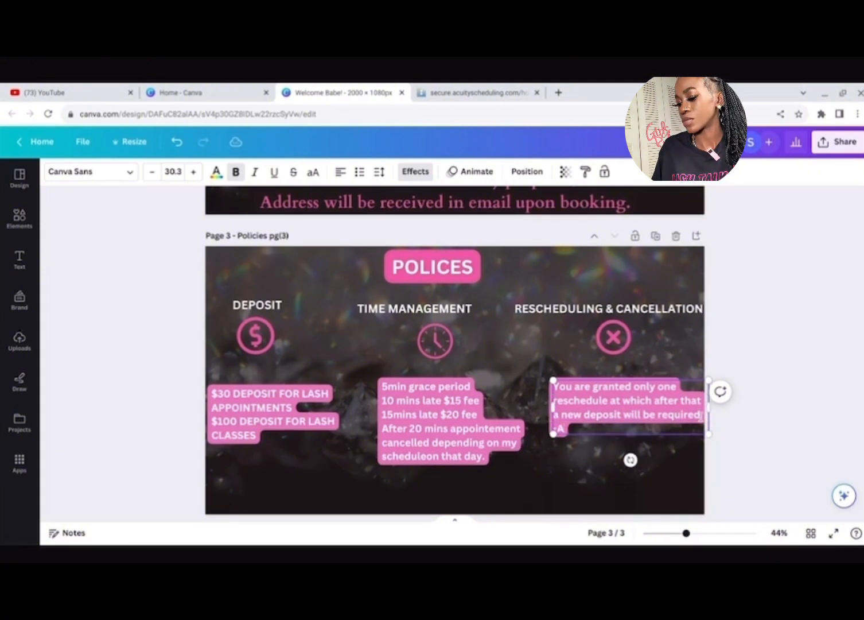
{"action": "type", "text": " should be done 24 hrs priorto your appointment."}
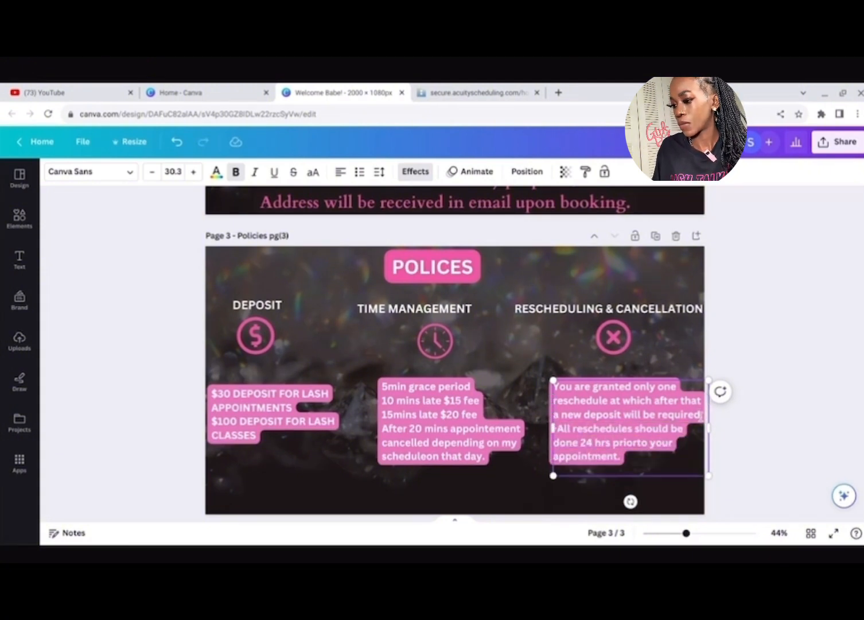
Step: Add the line "You may cancel your appointment 24 hrs at which after this period has passed you will be chrged 50% of the srvice"
{"action": "key", "text": "Return"}
{"action": "type", "text": "You may cancel your appointment 24 hr"}
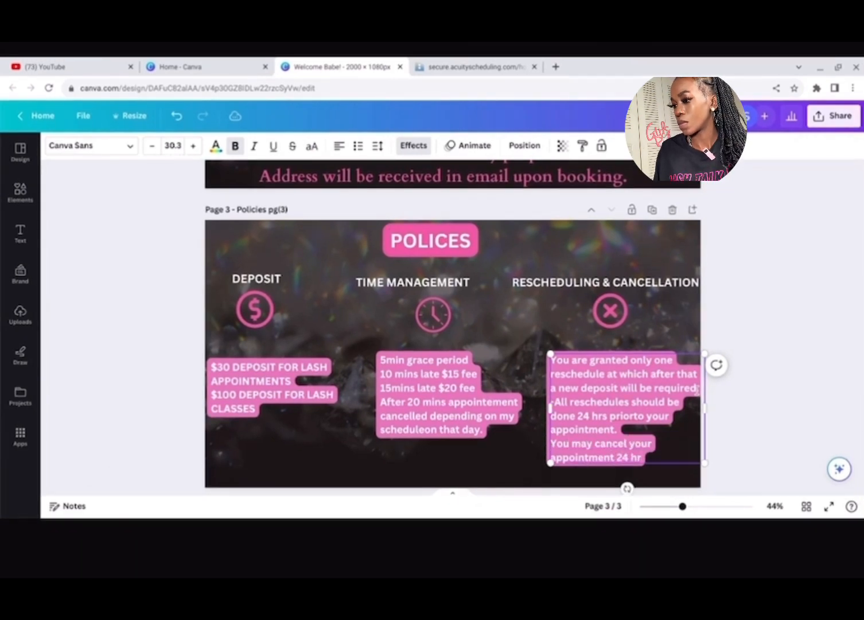
{"action": "type", "text": "s at which after this period has passed you"}
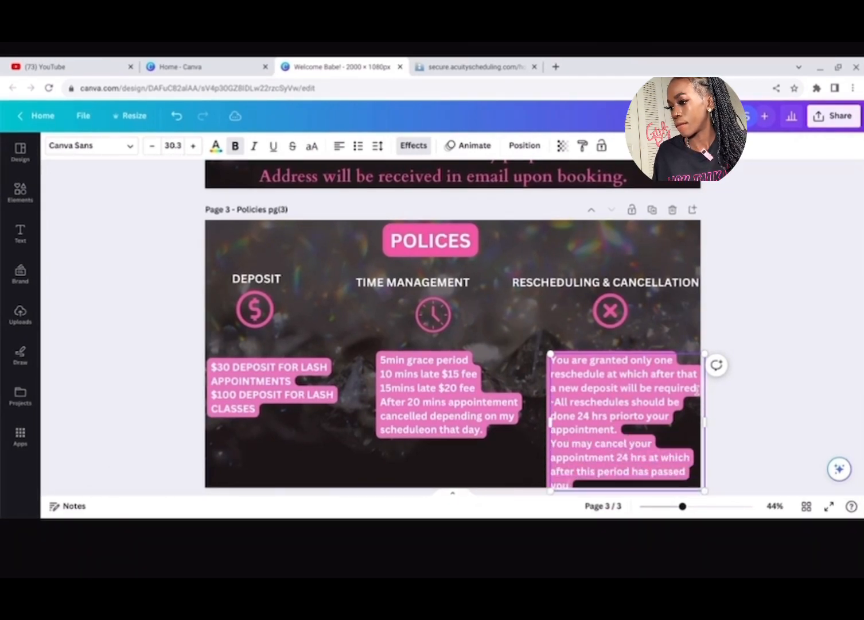
{"action": "type", "text": " will be chrged 50% of the svice"}
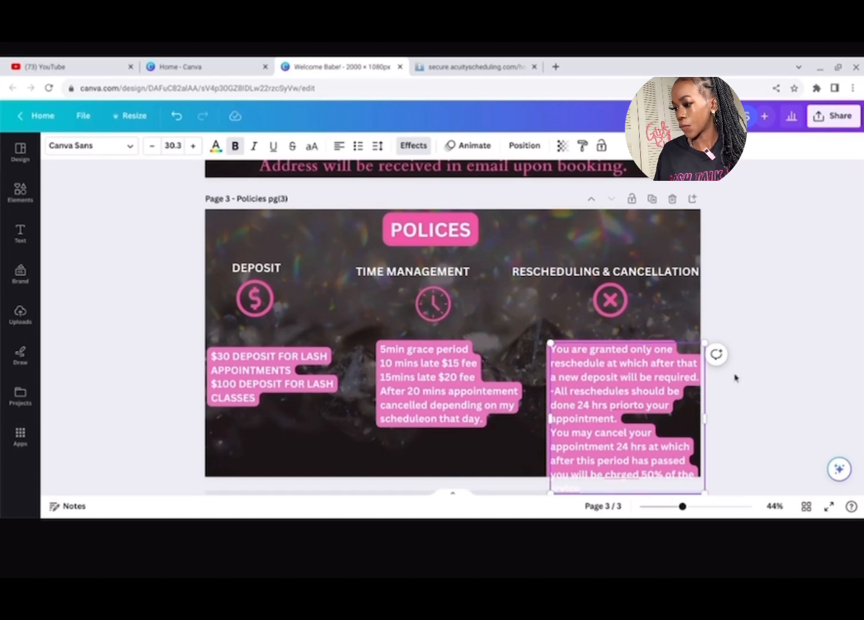
Step: Widen the rescheduling and cancellation text box so it fits within the page, and shift the time management text slightly left to make room
{"action": "left_click", "coordinate": [661, 336]}
{"action": "left_click", "coordinate": [652, 395]}
{"action": "left_click", "coordinate": [630, 391]}
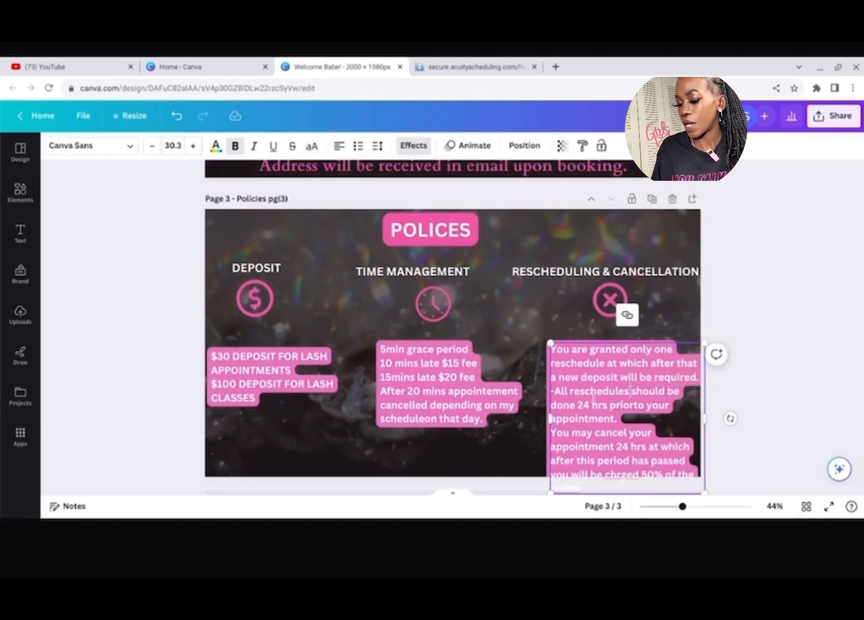
{"action": "left_click", "coordinate": [457, 391]}
{"action": "right_click", "coordinate": [587, 376]}
{"action": "right_click", "coordinate": [549, 417]}
{"action": "left_click", "coordinate": [551, 417]}
{"action": "mouse_move", "coordinate": [551, 418]}
{"action": "left_mouse_down"}
{"action": "mouse_move", "coordinate": [533, 422]}
{"action": "mouse_move", "coordinate": [559, 411]}
{"action": "left_mouse_up"}
{"action": "left_click_drag", "start_coordinate": [454, 393], "coordinate": [444, 392]}
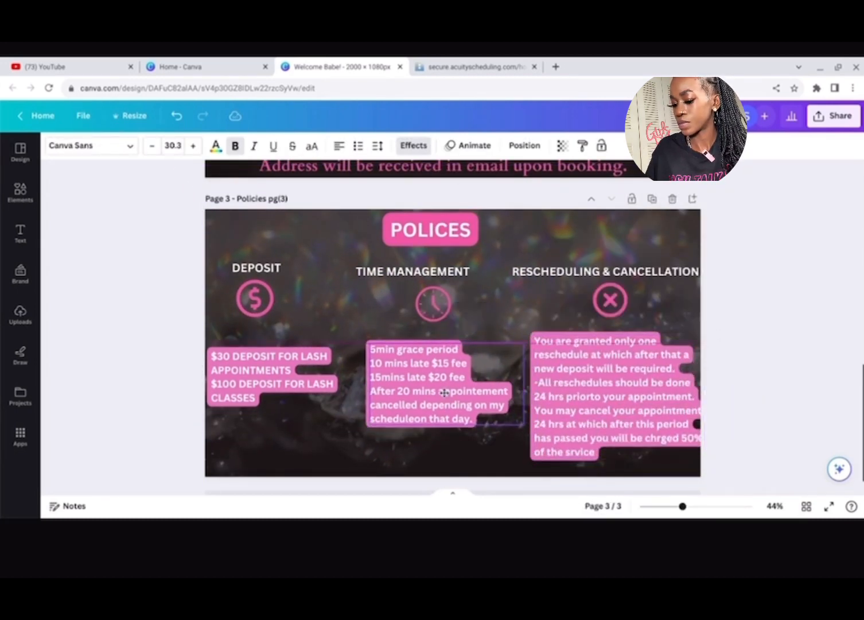
Step: Correct the spelling of "service" and add the line "NB- No call no shows will be charged 100% of service & bannedfrom future bookings"
{"action": "left_click", "coordinate": [546, 363]}
{"action": "left_click", "coordinate": [569, 445]}
{"action": "type", "text": "e"}
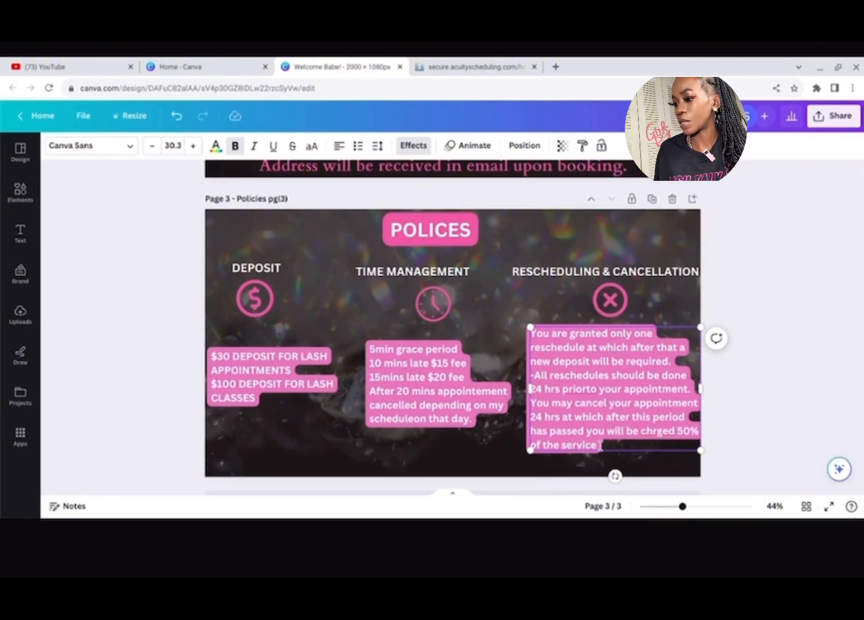
{"action": "key", "text": "Return"}
{"action": "type", "text": "NB- No call no shows will be c"}
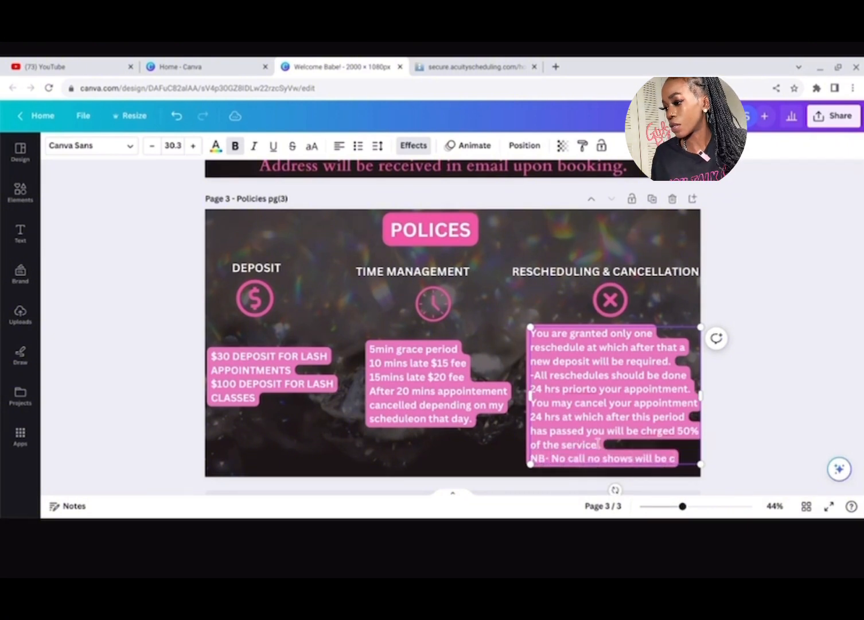
{"action": "type", "text": "harged 100% of service & bo"}
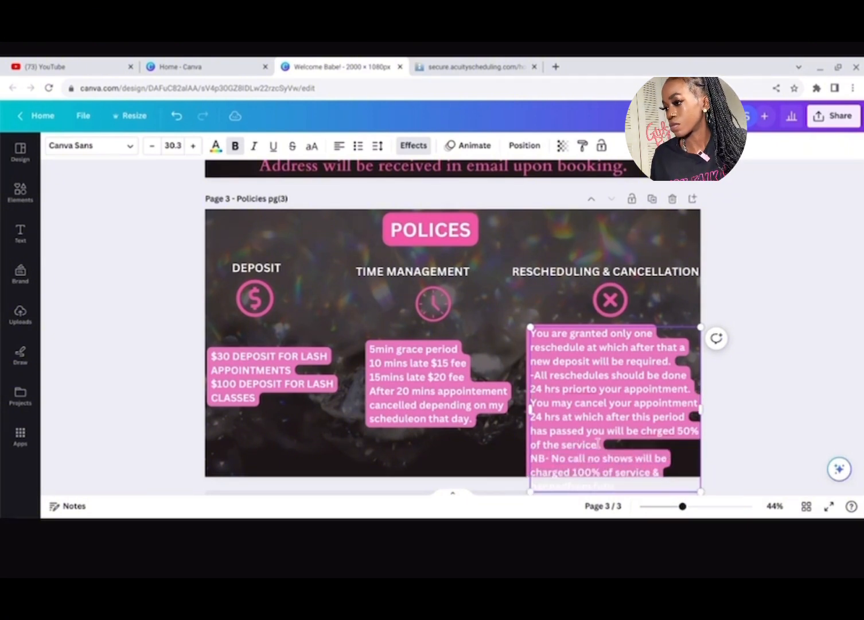
Step: Scale the rescheduling and cancellation text down to font size 26.4 and widen its box to the page's right edge
{"action": "left_click_drag", "start_coordinate": [529, 409], "coordinate": [522, 409]}
{"action": "mouse_move", "coordinate": [701, 409]}
{"action": "left_mouse_down"}
{"action": "mouse_move", "coordinate": [685, 412]}
{"action": "mouse_move", "coordinate": [713, 405]}
{"action": "left_mouse_up"}
{"action": "left_click_drag", "start_coordinate": [713, 322], "coordinate": [680, 329]}
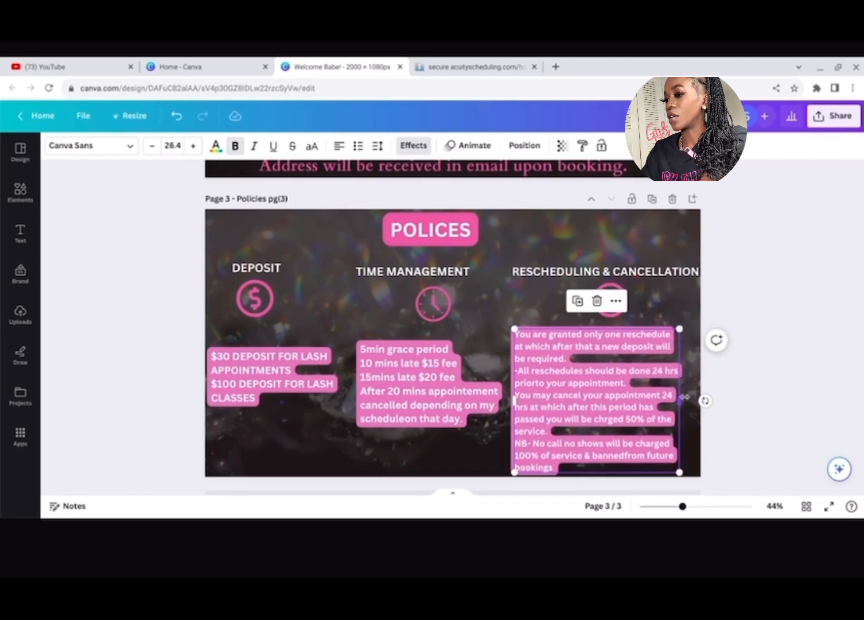
{"action": "left_click_drag", "start_coordinate": [674, 404], "coordinate": [703, 402]}
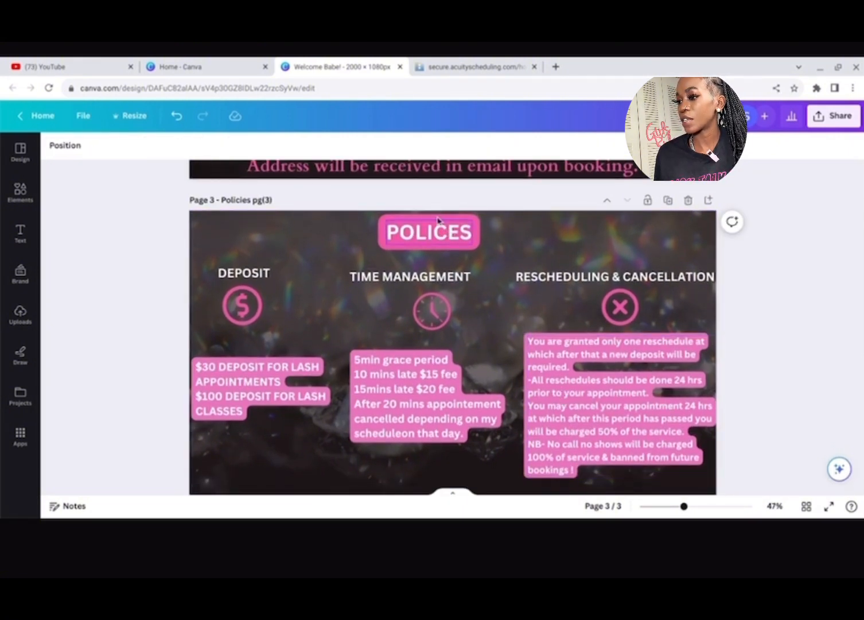
Step: Center the "POLICES" heading horizontally on the page
{"action": "left_click", "coordinate": [389, 231]}
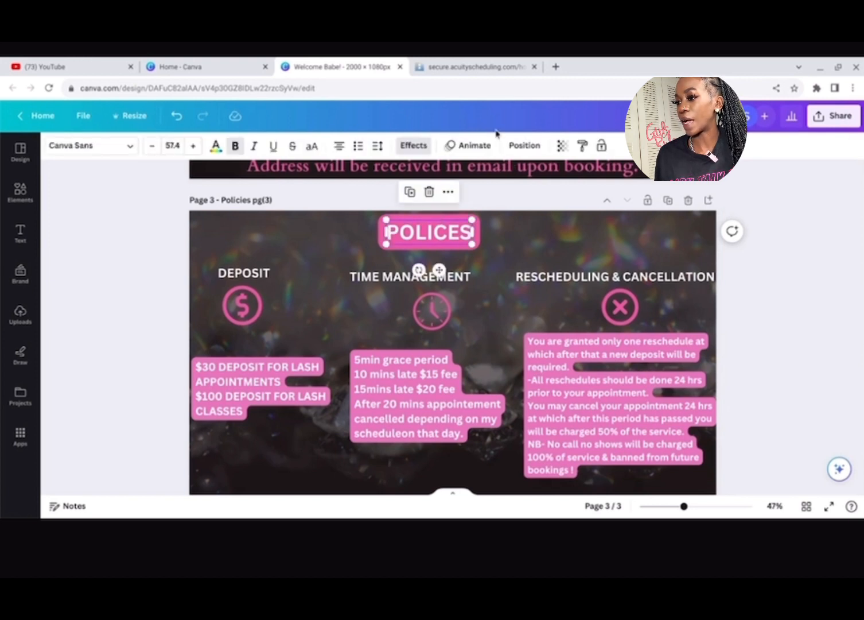
{"action": "left_click", "coordinate": [522, 145]}
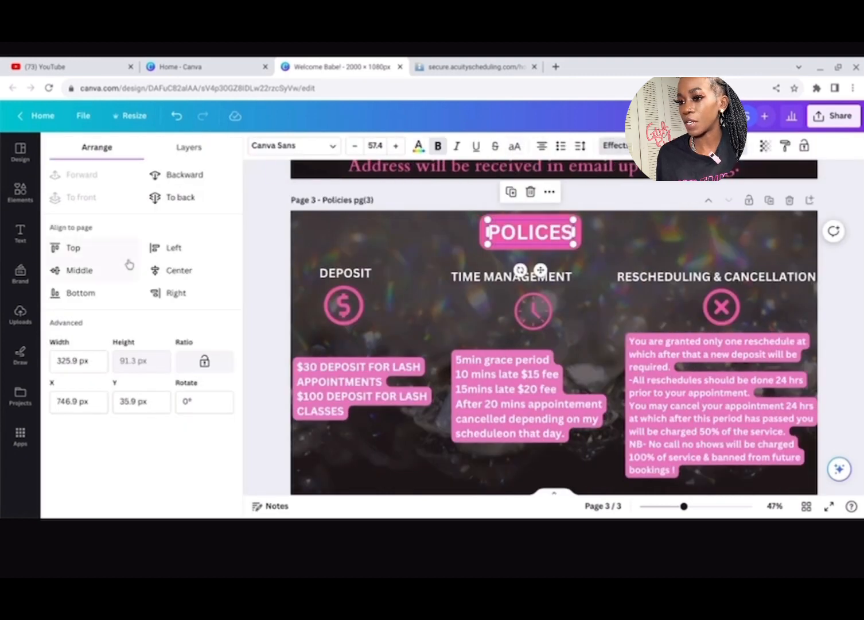
{"action": "left_click", "coordinate": [156, 271]}
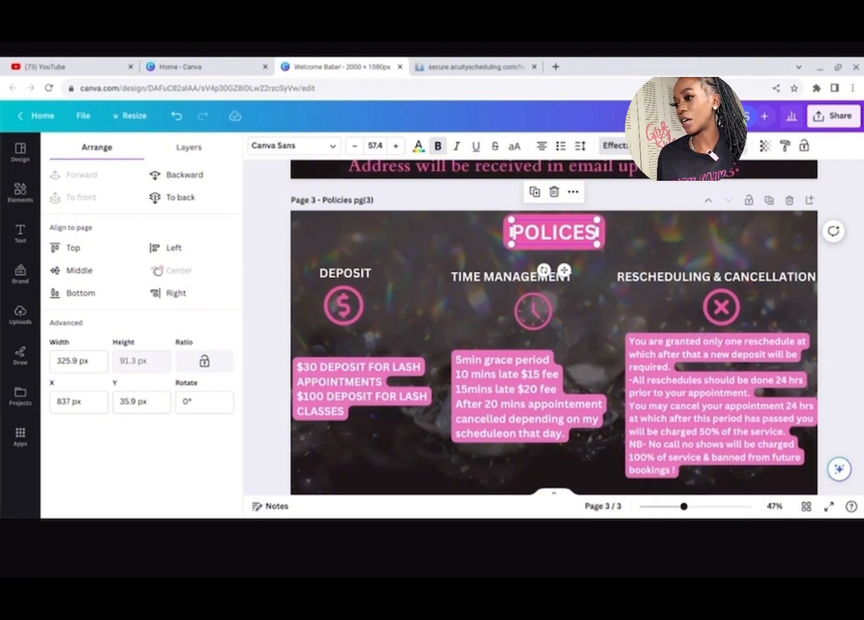
{"action": "scroll", "coordinate": [198, 264], "scroll_direction": "up", "scroll_amount": 1}
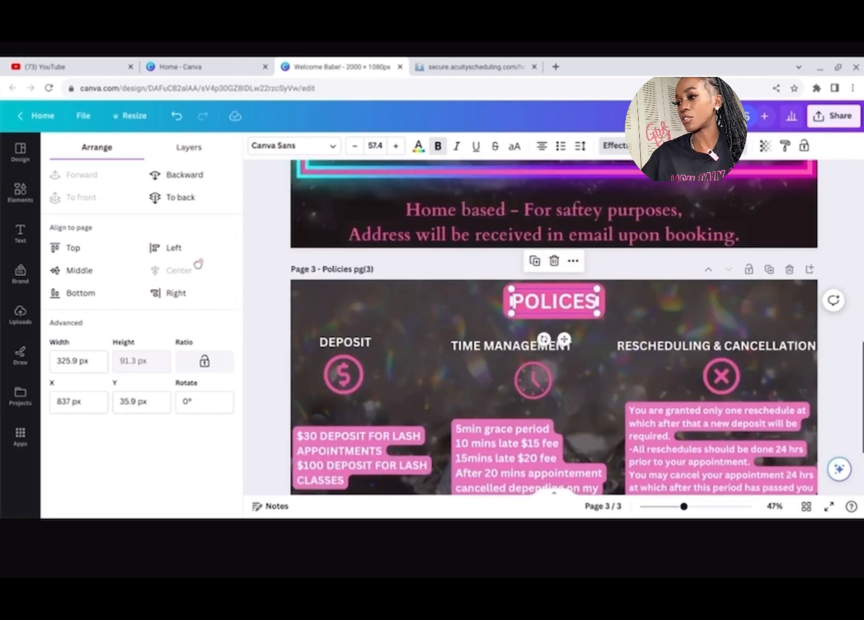
{"action": "scroll", "coordinate": [198, 264], "scroll_direction": "up", "scroll_amount": 1}
{"action": "scroll", "coordinate": [198, 263], "scroll_direction": "down", "scroll_amount": 2}
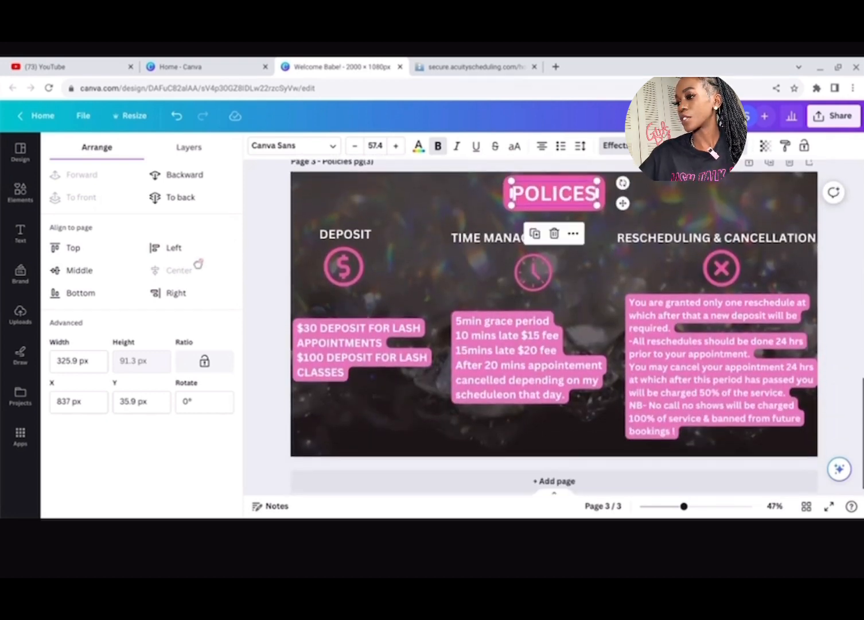
{"action": "key", "text": "Escape"}
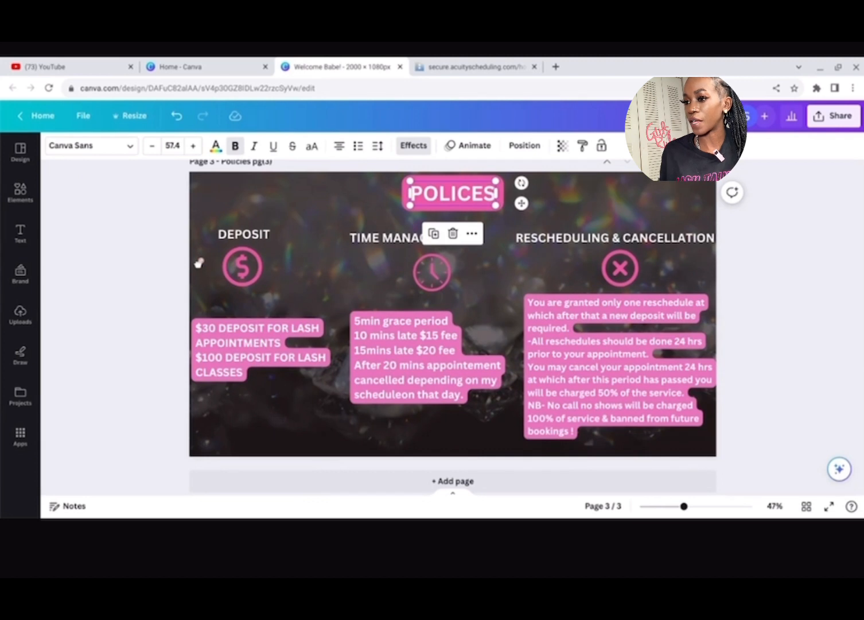
Step: Add a fourth page below the policies page and title it "Preppage(4)"
{"action": "scroll", "coordinate": [198, 264], "scroll_direction": "down", "scroll_amount": 1}
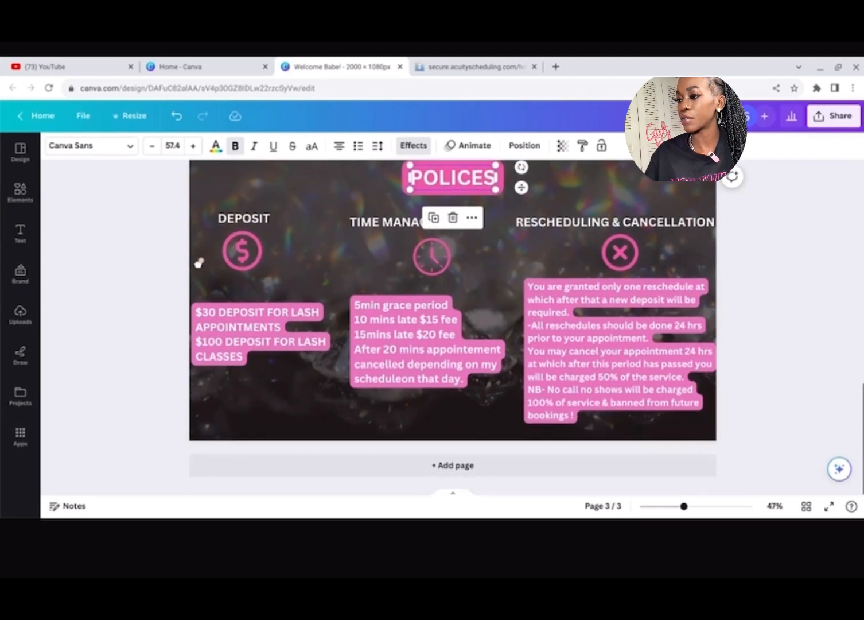
{"action": "left_click", "coordinate": [290, 460]}
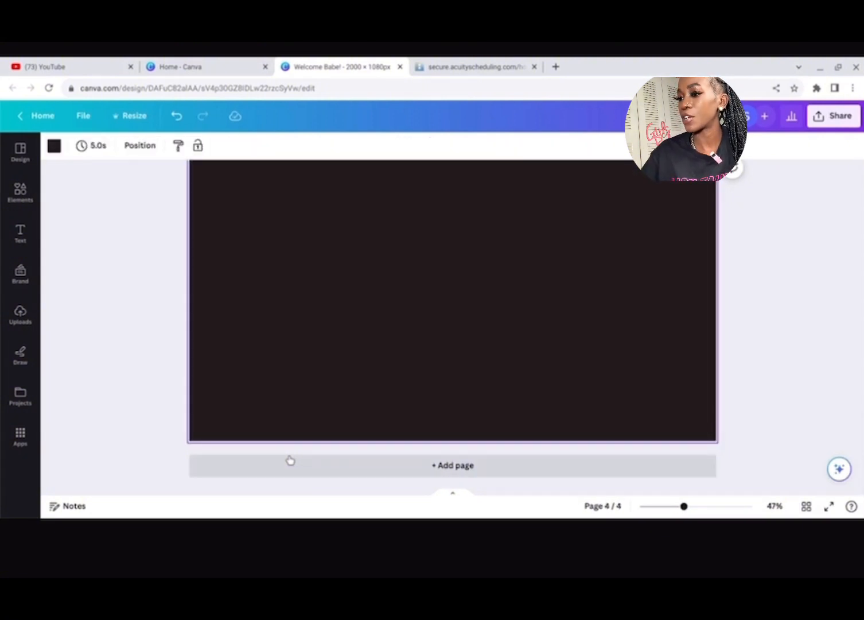
{"action": "scroll", "coordinate": [290, 461], "scroll_direction": "up", "scroll_amount": 3}
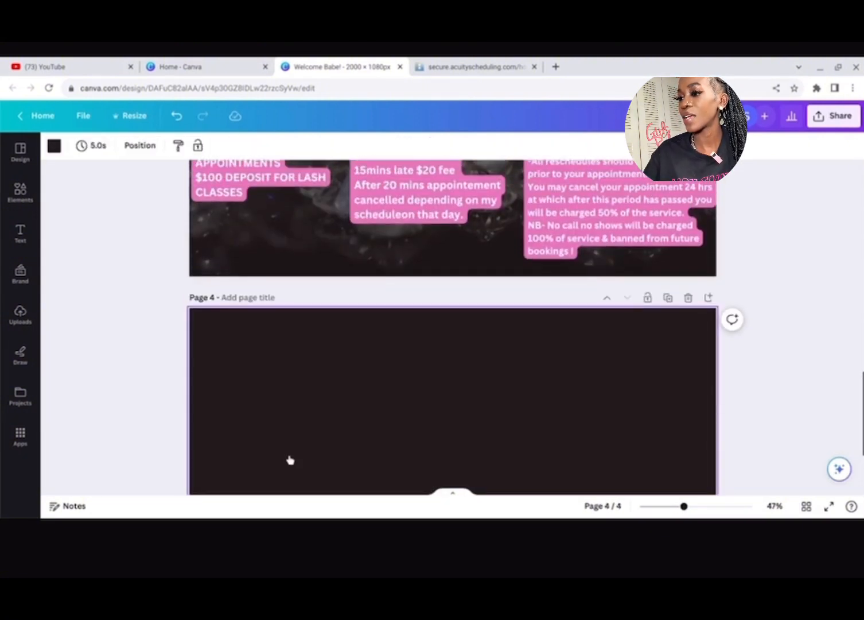
{"action": "key", "text": "Tab"}
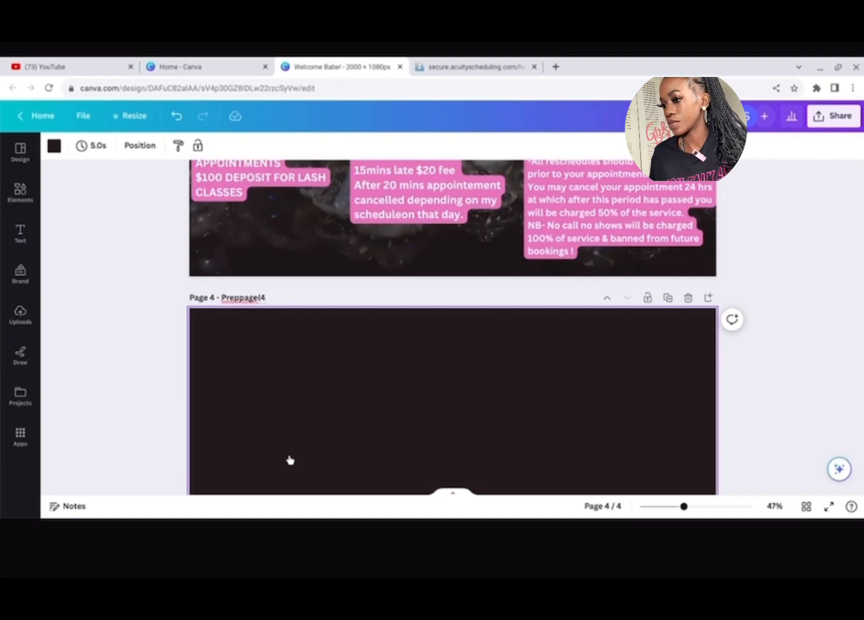
{"action": "scroll", "coordinate": [290, 460], "scroll_direction": "down", "scroll_amount": 5}
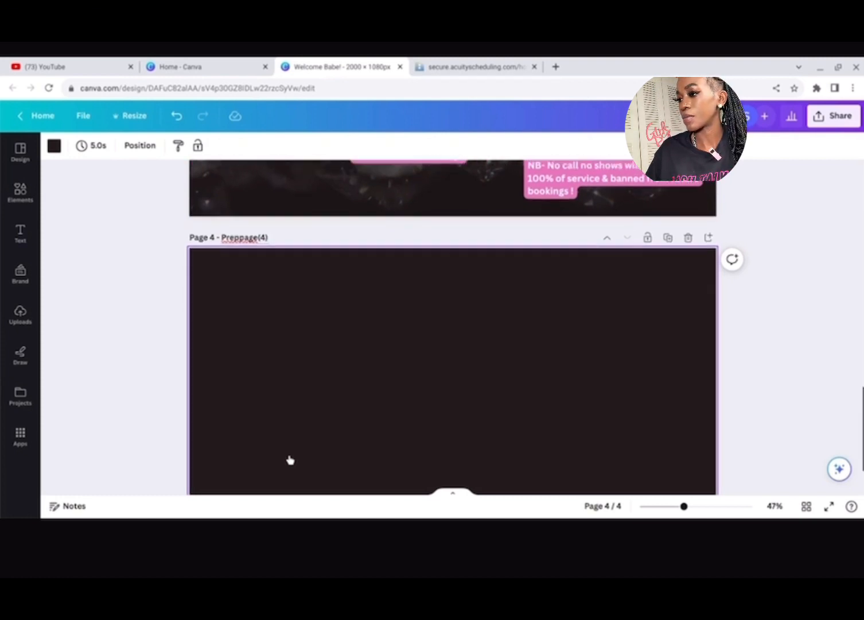
{"action": "scroll", "coordinate": [289, 460], "scroll_direction": "up", "scroll_amount": 1}
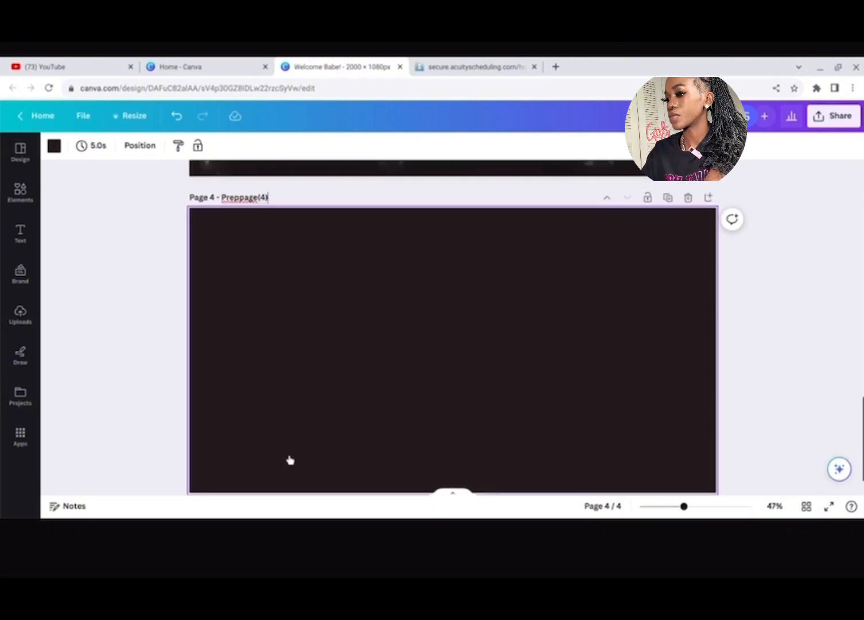
{"action": "scroll", "coordinate": [290, 460], "scroll_direction": "up", "scroll_amount": 1}
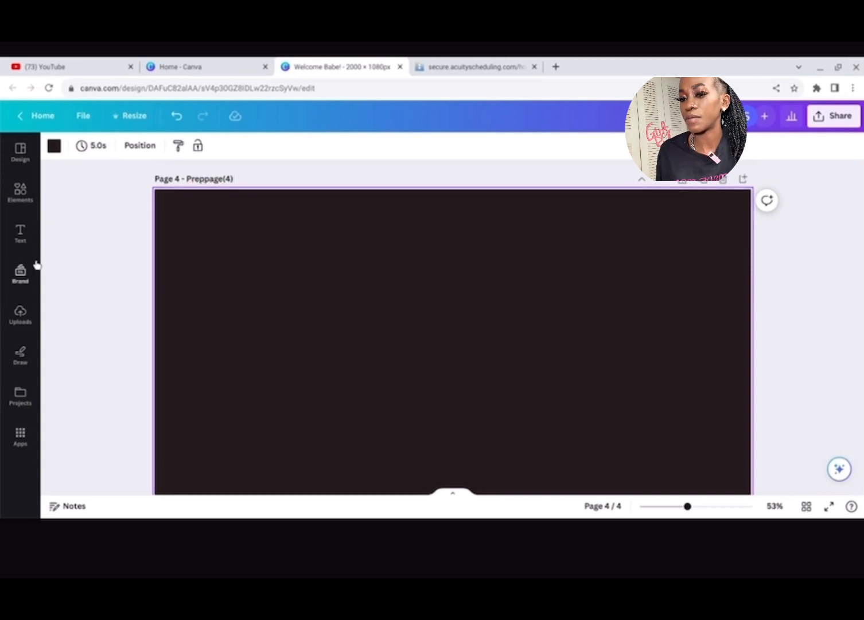
Step: Insert the recently used diamonds photo on page 4 and stretch it to cover the page
{"action": "left_click", "coordinate": [21, 193]}
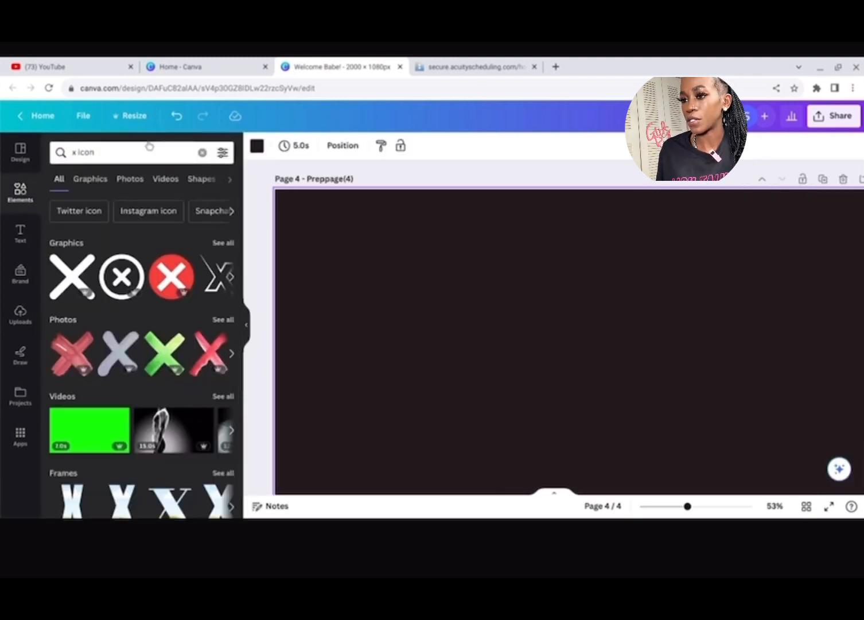
{"action": "left_click", "coordinate": [203, 154]}
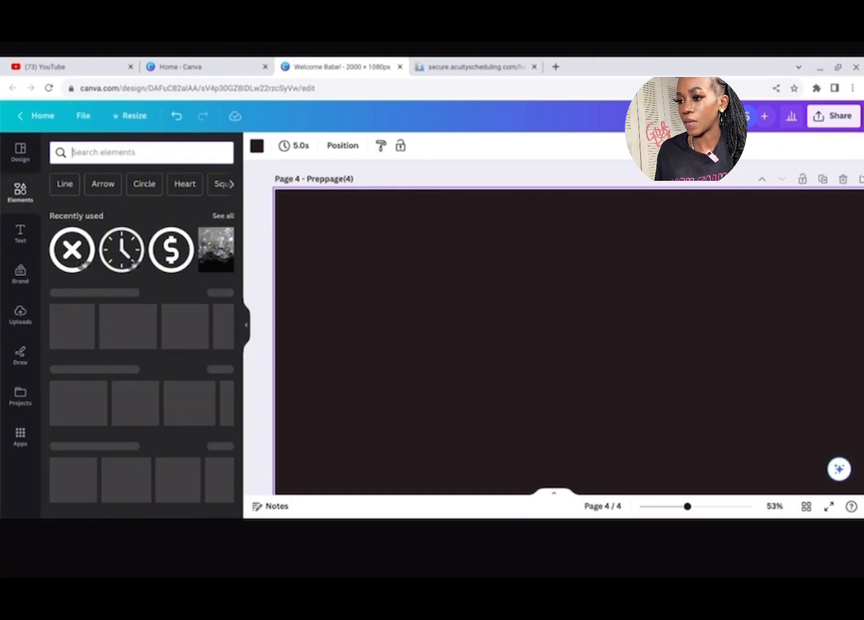
{"action": "left_click", "coordinate": [216, 249]}
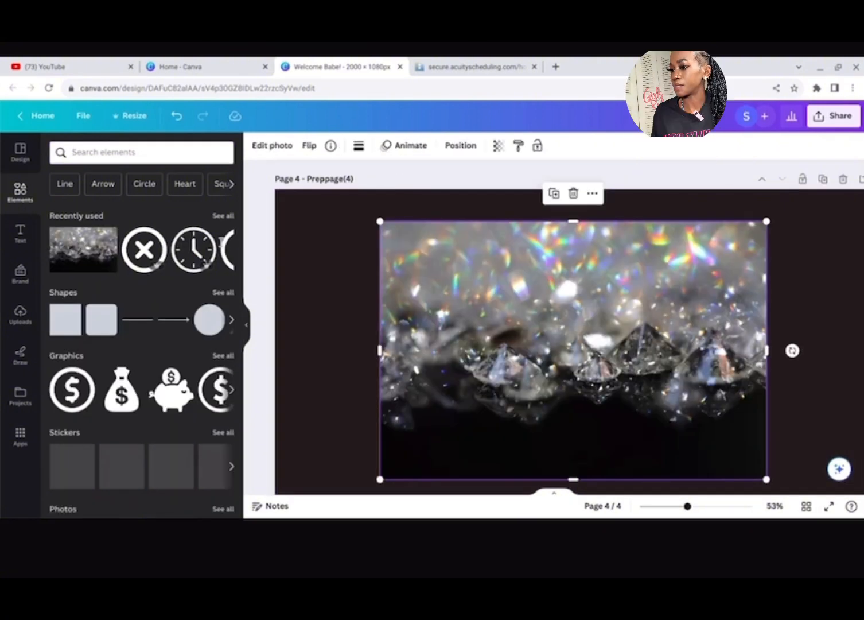
{"action": "left_click", "coordinate": [246, 325]}
{"action": "left_click_drag", "start_coordinate": [261, 349], "coordinate": [155, 328]}
{"action": "left_click_drag", "start_coordinate": [646, 349], "coordinate": [751, 349]}
{"action": "left_click_drag", "start_coordinate": [452, 221], "coordinate": [453, 189]}
{"action": "left_click_drag", "start_coordinate": [452, 479], "coordinate": [455, 500]}
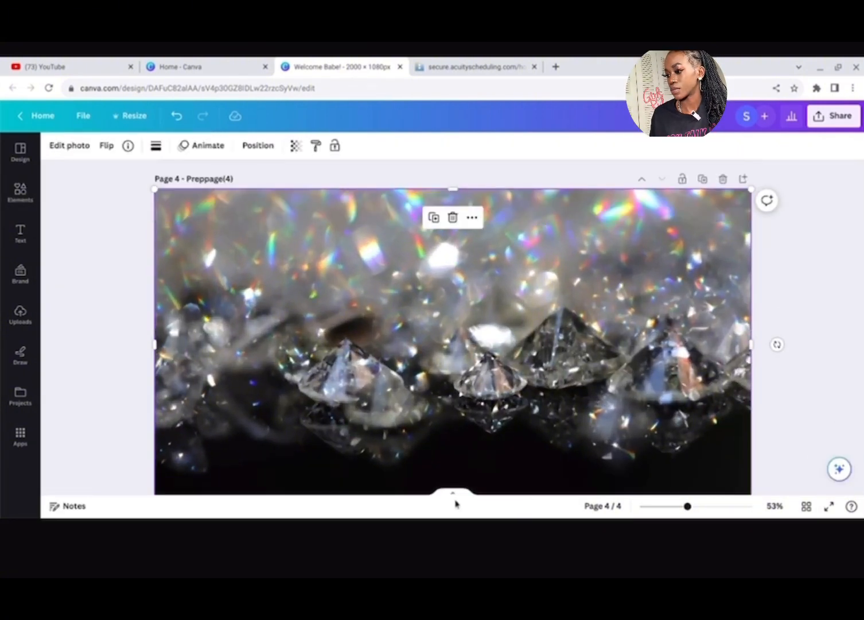
Step: Make the diamonds photo on page 4 mostly transparent so it fades into the dark page background
{"action": "left_click", "coordinate": [296, 145]}
{"action": "left_click_drag", "start_coordinate": [295, 191], "coordinate": [216, 192]}
{"action": "left_click", "coordinate": [57, 256]}
Step: Add a heading reading "Preparation" and place it at the top of page 4
{"action": "left_click", "coordinate": [20, 234]}
{"action": "left_click", "coordinate": [103, 298]}
{"action": "type", "text": "Preparation"}
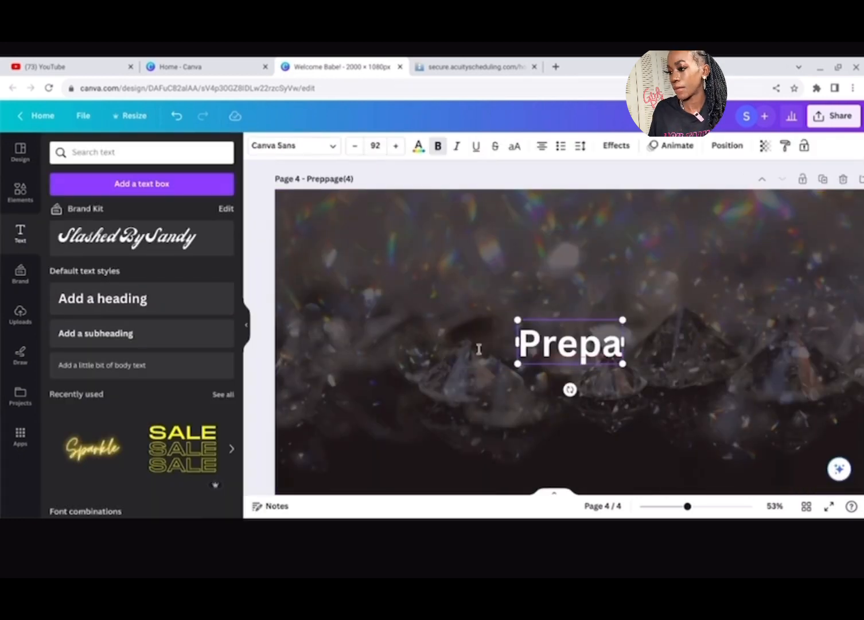
{"action": "left_click_drag", "start_coordinate": [592, 349], "coordinate": [581, 217]}
Step: Give the "Preparation" heading a background effect in the document's pink color
{"action": "left_click", "coordinate": [616, 145]}
{"action": "left_click", "coordinate": [86, 440]}
{"action": "scroll", "coordinate": [97, 448], "scroll_direction": "down", "scroll_amount": 3}
{"action": "left_click", "coordinate": [220, 392]}
{"action": "left_click", "coordinate": [154, 258]}
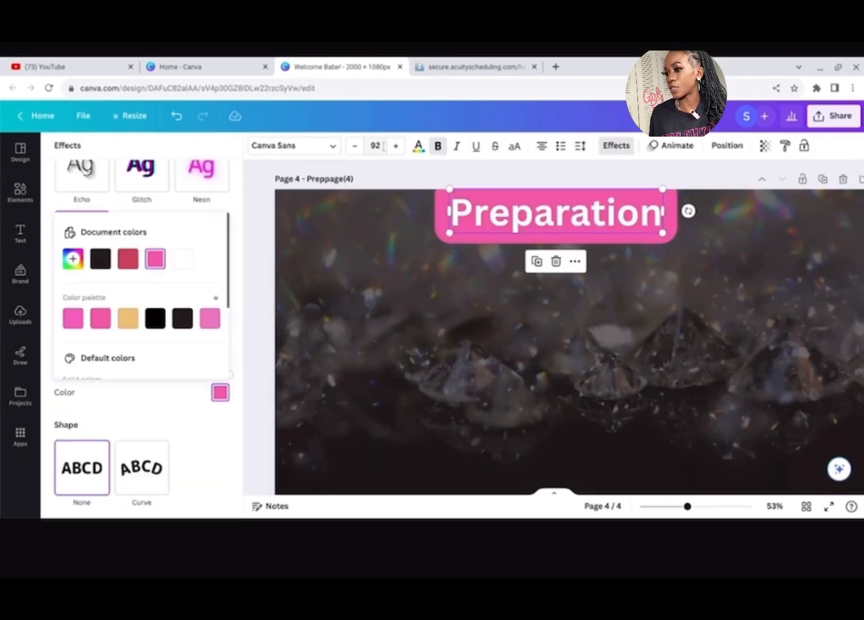
Step: Scale the "Preparation" heading down and position it near the middle of page 4's upper edge
{"action": "left_click_drag", "start_coordinate": [450, 233], "coordinate": [532, 219]}
{"action": "left_click_drag", "start_coordinate": [609, 204], "coordinate": [579, 218]}
{"action": "scroll", "coordinate": [578, 217], "scroll_direction": "down", "scroll_amount": 3}
Step: Set the page 4 heading to font size 57.9, close to the "POLICES" heading's size, and retype it in capitals as "PREPARATION"
{"action": "left_click", "coordinate": [446, 232]}
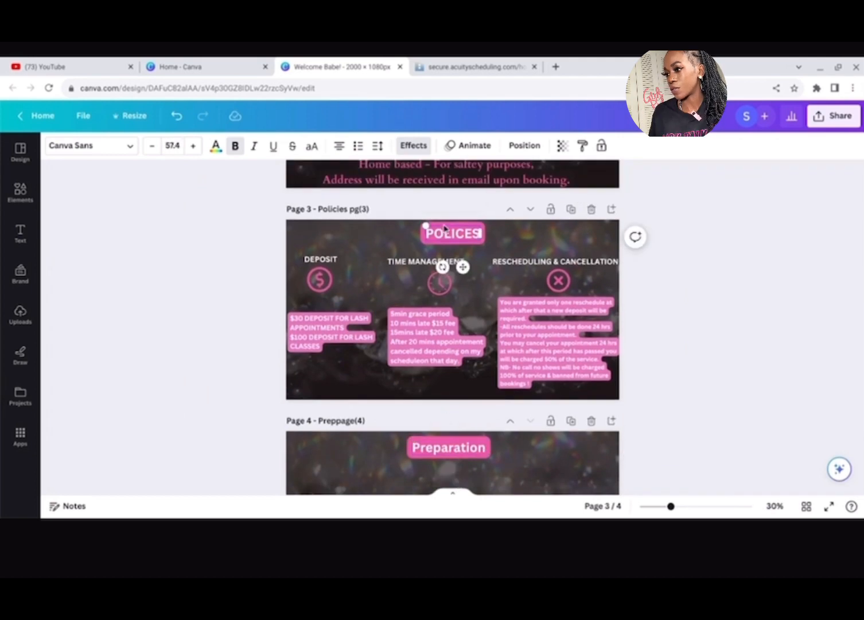
{"action": "left_click", "coordinate": [449, 448]}
{"action": "left_click", "coordinate": [193, 146]}
{"action": "key", "text": "ctrl+p"}
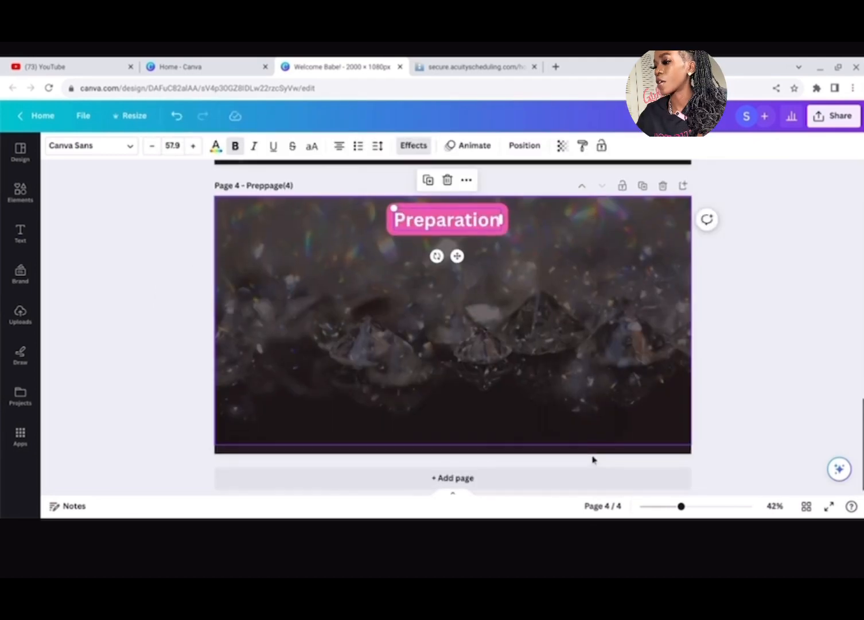
{"action": "type", "text": "PREPARATION"}
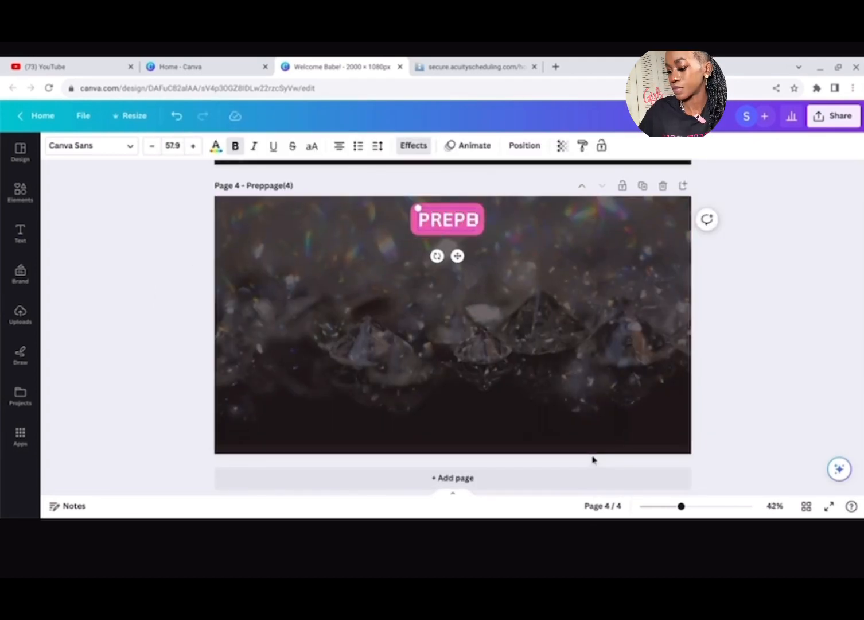
Step: Search the element graphics for "face icon" and add the face-washing icon to page 4 in the document's pink color
{"action": "left_click", "coordinate": [341, 287]}
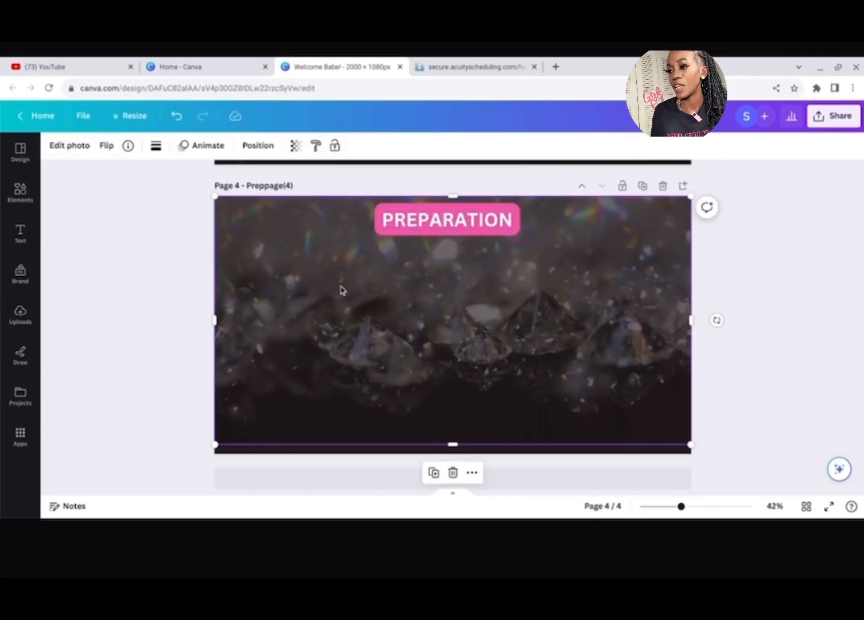
{"action": "left_click", "coordinate": [29, 186]}
{"action": "left_click", "coordinate": [104, 152]}
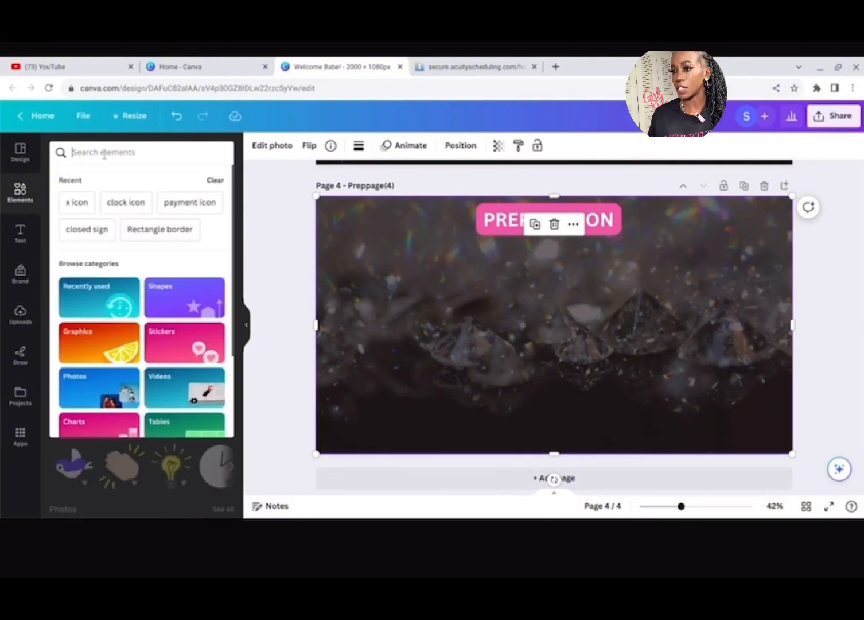
{"action": "key", "text": "Return"}
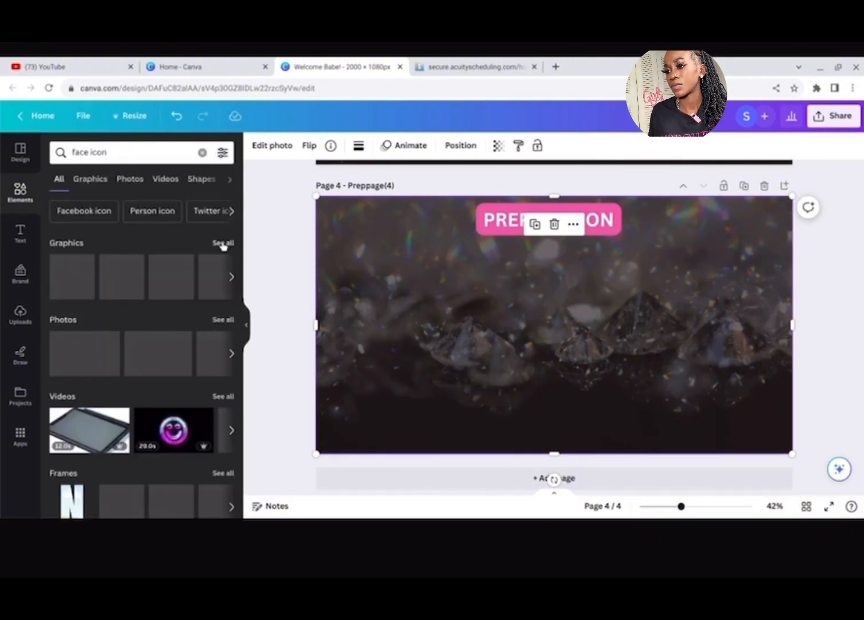
{"action": "left_click", "coordinate": [224, 243]}
{"action": "scroll", "coordinate": [144, 345], "scroll_direction": "down", "scroll_amount": 2}
{"action": "left_click", "coordinate": [142, 479]}
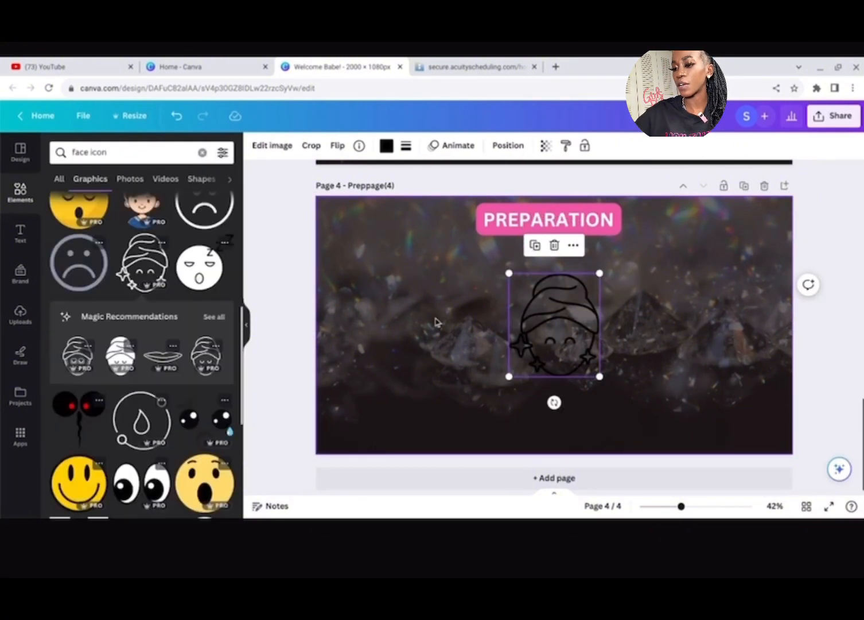
{"action": "left_click_drag", "start_coordinate": [140, 357], "coordinate": [411, 310]}
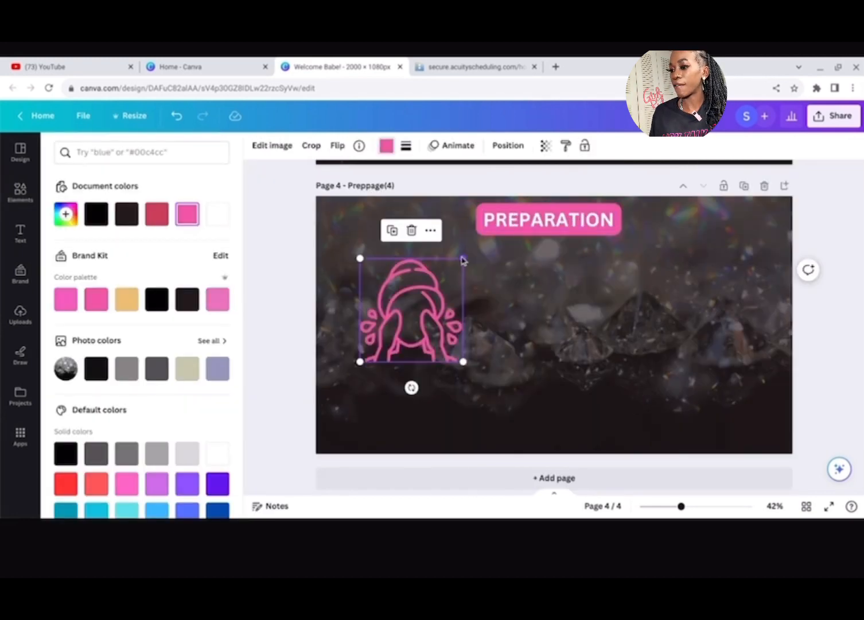
Step: Scale the pink face-washing icon down and move it near page 4's left edge, below the heading's level
{"action": "left_click_drag", "start_coordinate": [463, 258], "coordinate": [423, 299]}
{"action": "left_click_drag", "start_coordinate": [396, 330], "coordinate": [361, 276]}
{"action": "left_click", "coordinate": [406, 148]}
{"action": "left_click_drag", "start_coordinate": [406, 218], "coordinate": [425, 218]}
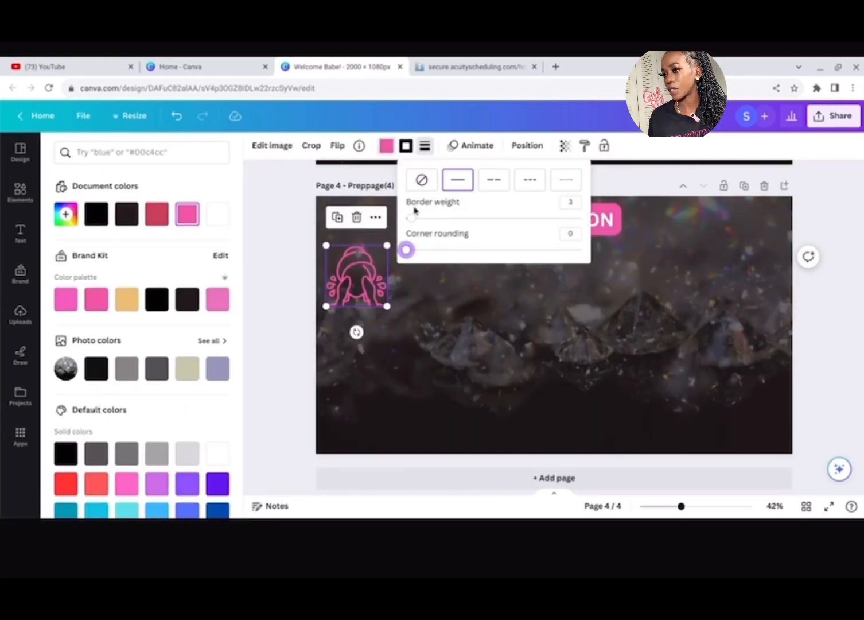
{"action": "left_click", "coordinate": [422, 180]}
Step: Shrink the face-washing icon further and reposition it slightly lower near page 4's left edge
{"action": "left_click", "coordinate": [394, 300]}
{"action": "left_click", "coordinate": [230, 258]}
{"action": "left_click_drag", "start_coordinate": [250, 225], "coordinate": [229, 248]}
{"action": "left_click_drag", "start_coordinate": [214, 273], "coordinate": [214, 266]}
{"action": "left_click", "coordinate": [23, 204]}
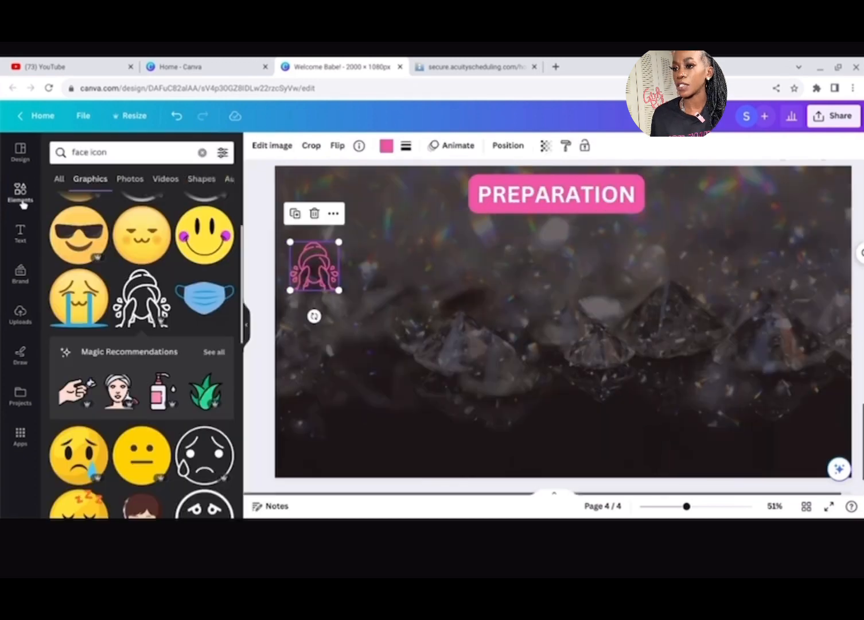
{"action": "left_click", "coordinate": [203, 153]}
{"action": "type", "text": "circ"}
{"action": "left_click", "coordinate": [97, 197]}
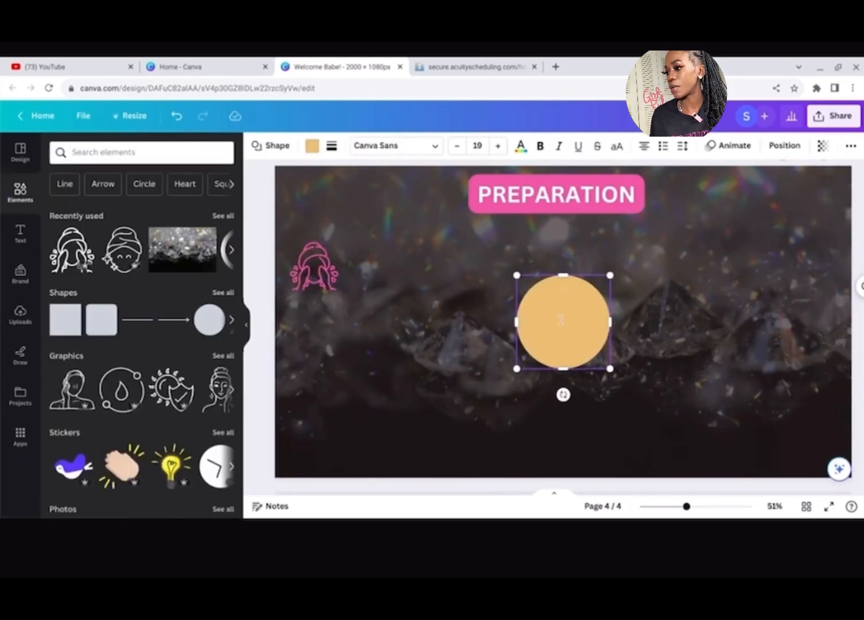
{"action": "left_click", "coordinate": [563, 246]}
{"action": "left_click", "coordinate": [563, 194]}
{"action": "left_click", "coordinate": [176, 115]}
{"action": "left_click", "coordinate": [576, 292]}
{"action": "left_click", "coordinate": [564, 246]}
Step: Search the elements for "empty circle", add a ring to page 4, and move it over the face-washing icon
{"action": "left_click", "coordinate": [106, 153]}
{"action": "type", "text": "empty"}
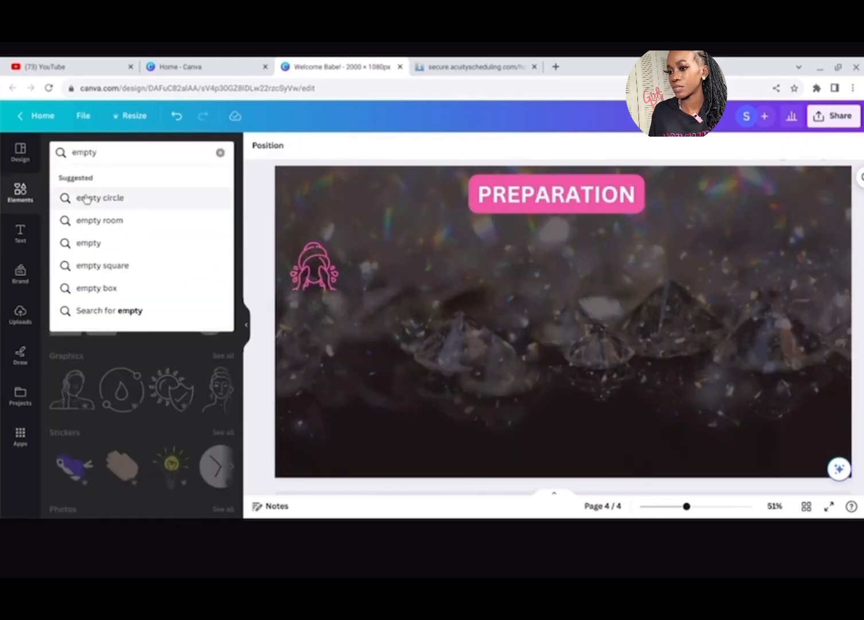
{"action": "left_click", "coordinate": [87, 199]}
{"action": "left_click", "coordinate": [121, 277]}
{"action": "left_click_drag", "start_coordinate": [625, 258], "coordinate": [616, 269]}
{"action": "left_click_drag", "start_coordinate": [555, 345], "coordinate": [321, 295]}
Step: Resize the ring and the face-washing icon so that the icon fits centered inside the ring
{"action": "left_click_drag", "start_coordinate": [382, 219], "coordinate": [352, 263]}
{"action": "left_click", "coordinate": [305, 269]}
{"action": "left_click_drag", "start_coordinate": [292, 241], "coordinate": [302, 253]}
{"action": "left_click_drag", "start_coordinate": [347, 278], "coordinate": [332, 261]}
{"action": "left_click", "coordinate": [319, 271]}
Step: Try different layer orders for the ring and the face-washing icon, then undo the changes
{"action": "left_click", "coordinate": [508, 145]}
{"action": "left_click", "coordinate": [369, 282]}
{"action": "left_click", "coordinate": [170, 175]}
{"action": "left_click", "coordinate": [368, 282]}
{"action": "left_click", "coordinate": [69, 178]}
{"action": "left_click", "coordinate": [175, 116]}
{"action": "left_click", "coordinate": [312, 280]}
{"action": "left_click", "coordinate": [89, 174]}
{"action": "left_click", "coordinate": [175, 117]}
{"action": "left_click", "coordinate": [176, 117]}
Step: Send the ring one layer backward and recolor it in the document's pink color
{"action": "left_click", "coordinate": [312, 280]}
{"action": "left_click", "coordinate": [177, 175]}
{"action": "left_click", "coordinate": [386, 145]}
{"action": "left_click", "coordinate": [188, 214]}
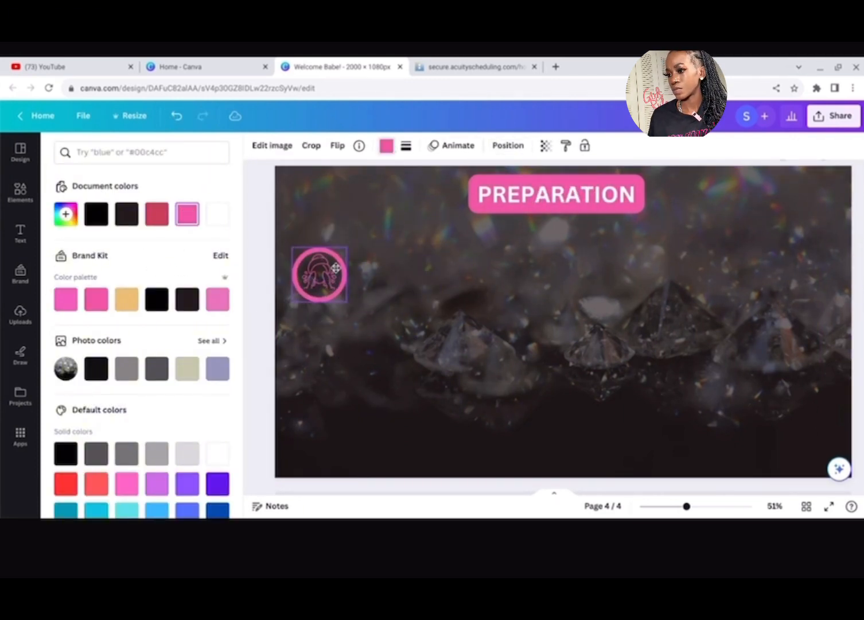
Step: Add a subheading below the face-washing icon reading "PLease come to your appointment with clean lashes & no make up"
{"action": "left_click", "coordinate": [20, 233]}
{"action": "left_click", "coordinate": [98, 333]}
{"action": "type", "text": "PLease"}
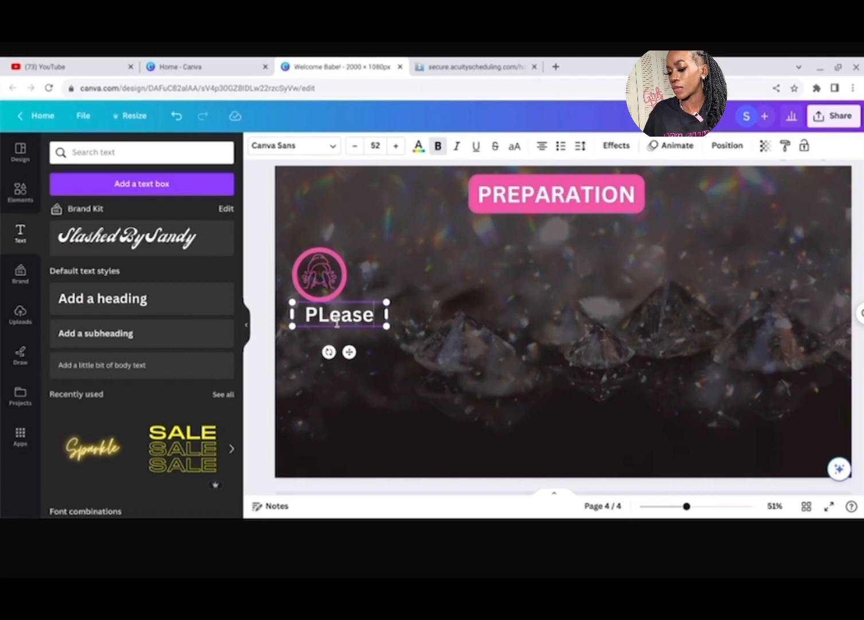
{"action": "type", "text": " come to your appointment"}
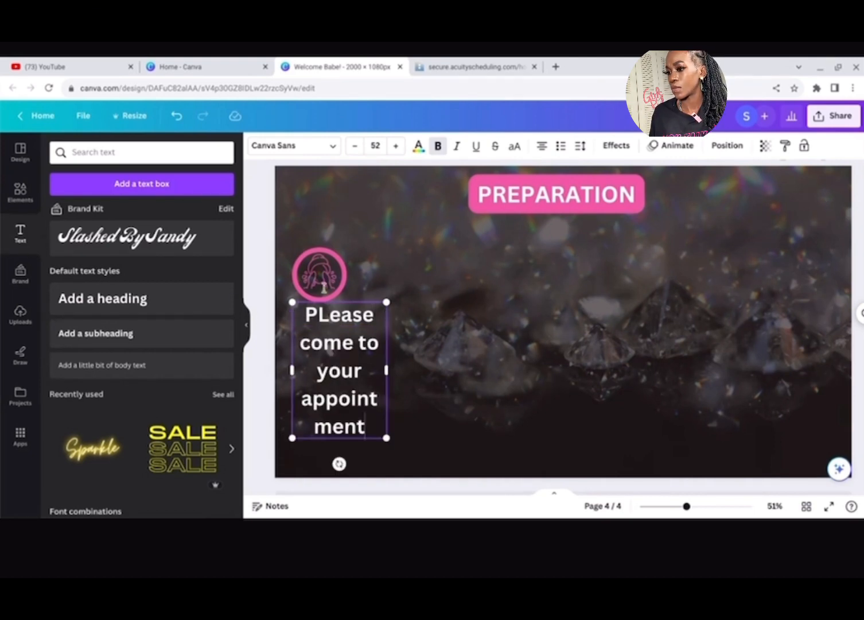
{"action": "type", "text": " with clean lashes & no make up"}
Step: Scale the clean-lashes text down to font size 24.2, position it under the face-washing icon, and end it with a period
{"action": "left_click_drag", "start_coordinate": [386, 354], "coordinate": [513, 354]}
{"action": "left_click_drag", "start_coordinate": [514, 266], "coordinate": [386, 326]}
{"action": "left_click_drag", "start_coordinate": [343, 343], "coordinate": [329, 294]}
{"action": "left_click_drag", "start_coordinate": [376, 328], "coordinate": [381, 341]}
{"action": "left_click_drag", "start_coordinate": [370, 308], "coordinate": [367, 311]}
{"action": "mouse_move", "coordinate": [382, 311]}
{"action": "left_mouse_down"}
{"action": "mouse_move", "coordinate": [357, 322]}
{"action": "mouse_move", "coordinate": [368, 321]}
{"action": "left_mouse_up"}
{"action": "type", "text": "."}
Step: Give the clean-lashes text a background effect in the document's pink color
{"action": "left_click", "coordinate": [616, 146]}
{"action": "left_click", "coordinate": [81, 437]}
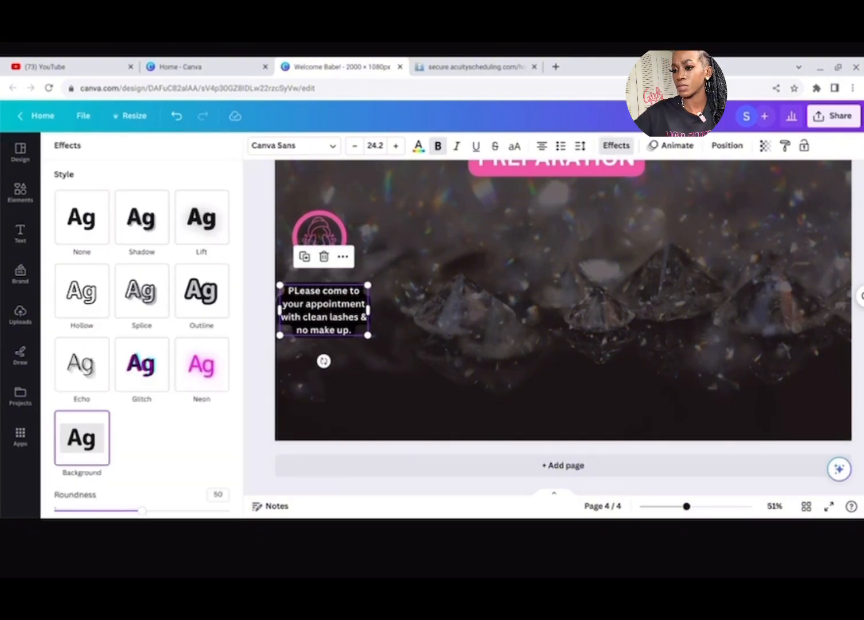
{"action": "scroll", "coordinate": [142, 333], "scroll_direction": "down", "scroll_amount": 3}
{"action": "left_click", "coordinate": [219, 391]}
{"action": "left_click", "coordinate": [158, 259]}
{"action": "left_click", "coordinate": [402, 269]}
Step: Search the element graphics for "health icon" and examine the available icons
{"action": "left_click", "coordinate": [14, 191]}
{"action": "left_click", "coordinate": [202, 151]}
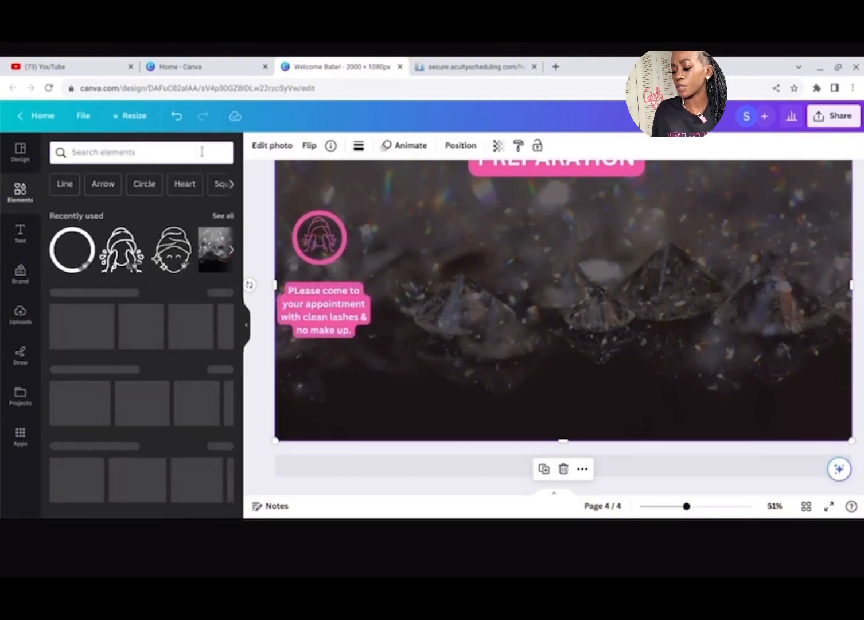
{"action": "type", "text": "health icob"}
{"action": "key", "text": "BackSpace"}
{"action": "type", "text": "n"}
{"action": "key", "text": "Return"}
{"action": "left_click", "coordinate": [224, 243]}
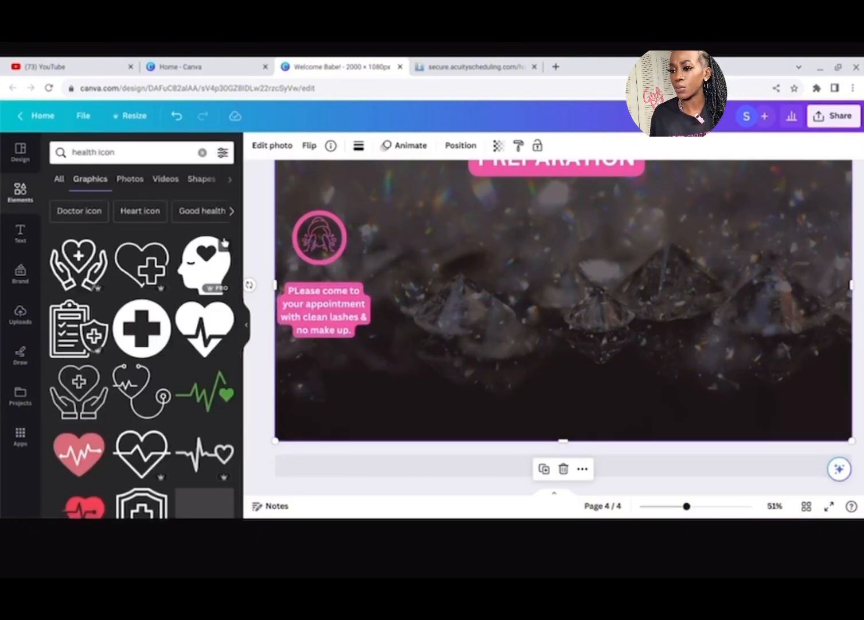
{"action": "scroll", "coordinate": [224, 242], "scroll_direction": "down", "scroll_amount": 4}
Step: Search the graphics for "face mask icon", add the tilted medical mask to page 4, and recolor it in the document's pink
{"action": "double_click", "coordinate": [84, 152]}
{"action": "type", "text": "m"}
{"action": "key", "text": "BackSpace"}
{"action": "type", "text": "face mask"}
{"action": "key", "text": "Return"}
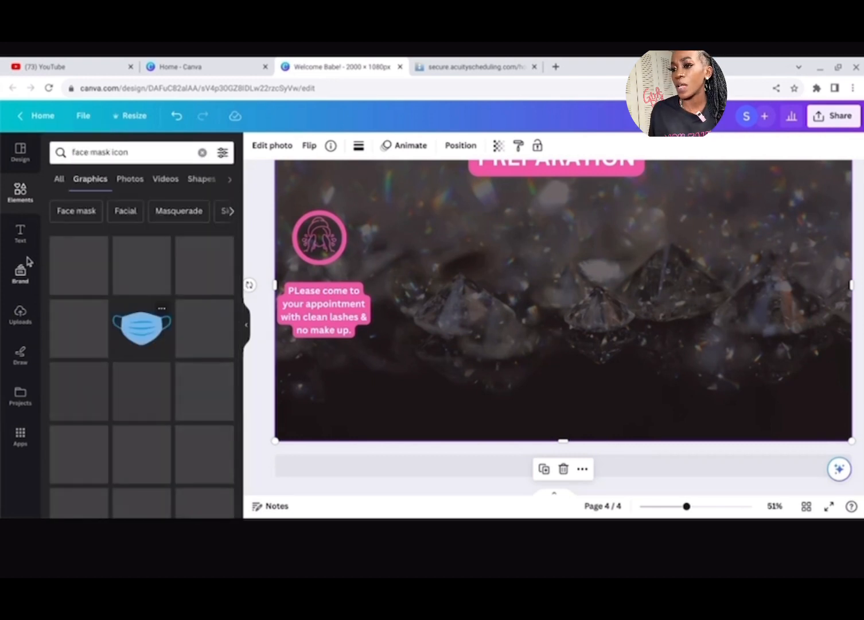
{"action": "left_click", "coordinate": [176, 253]}
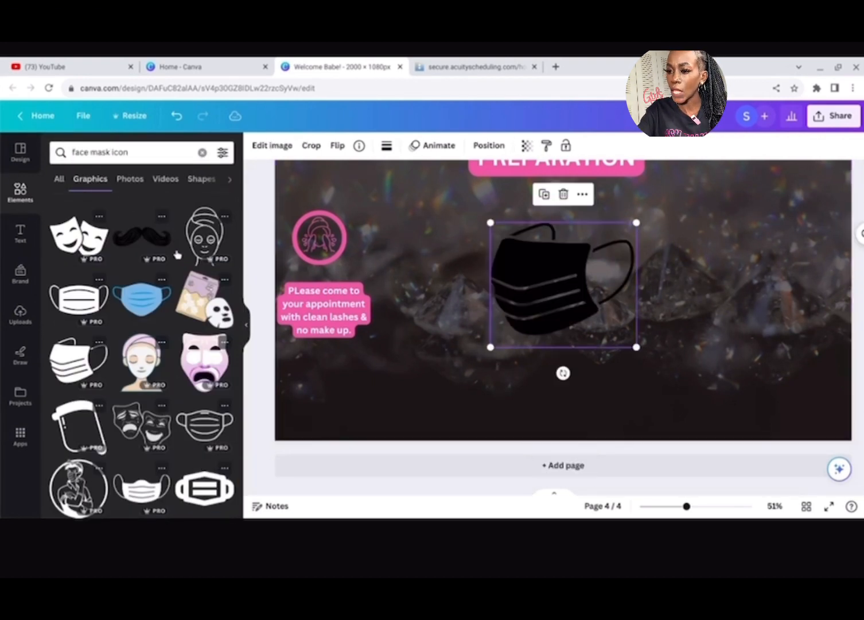
{"action": "left_click", "coordinate": [388, 147]}
{"action": "left_click", "coordinate": [187, 215]}
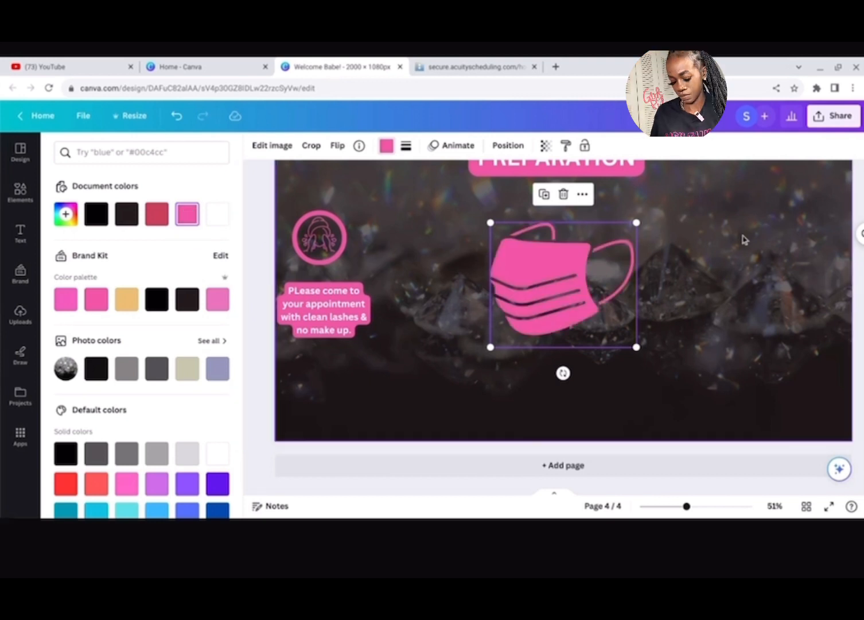
Step: Scale the pink medical mask down and place it near the middle of page 4, level with the face-washing icon
{"action": "left_click_drag", "start_coordinate": [637, 223], "coordinate": [571, 279]}
{"action": "left_click_drag", "start_coordinate": [531, 313], "coordinate": [531, 224]}
{"action": "left_click_drag", "start_coordinate": [571, 189], "coordinate": [548, 209]}
{"action": "left_click_drag", "start_coordinate": [527, 232], "coordinate": [523, 239]}
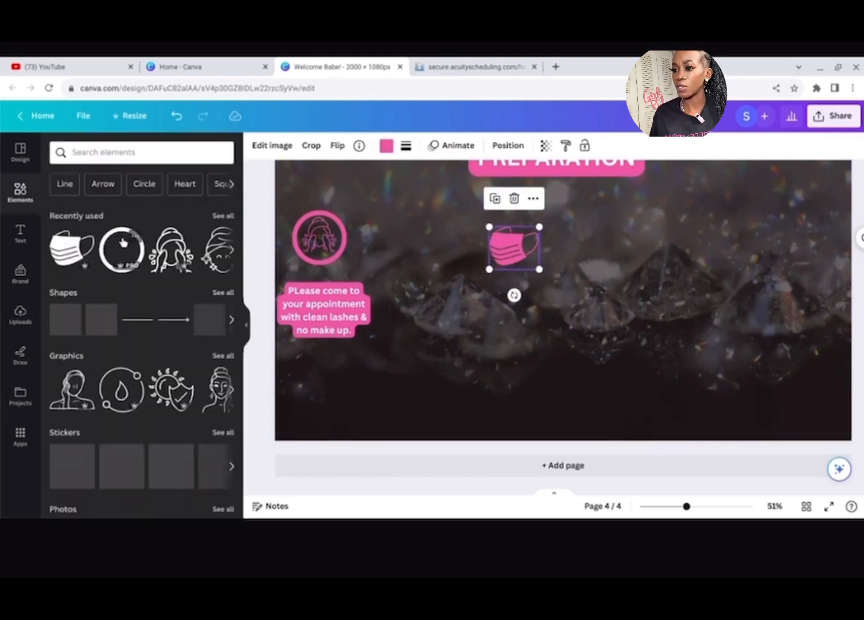
Step: Add the recently used ring, fit the medical mask inside it, and recolor the ring pink (#ef56a3)
{"action": "left_click", "coordinate": [119, 246]}
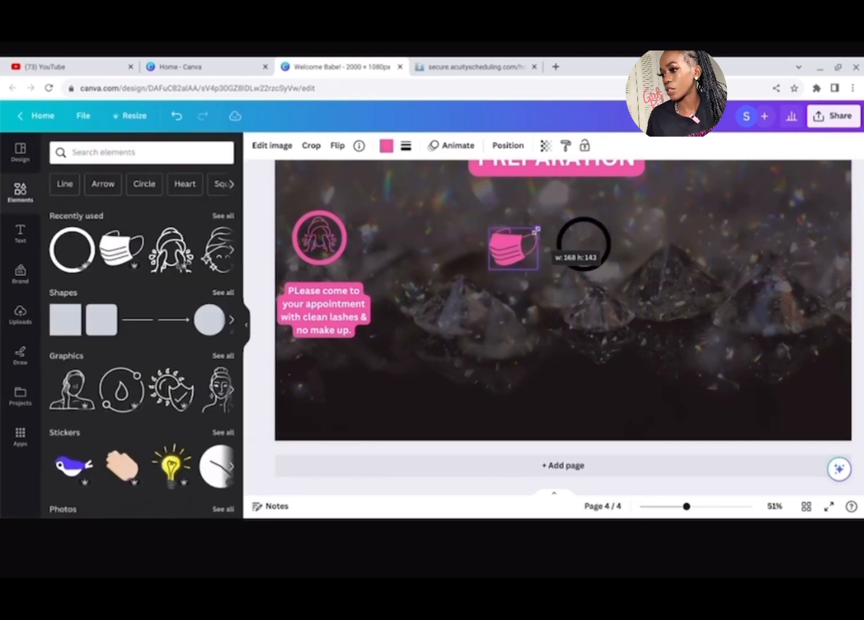
{"action": "left_click_drag", "start_coordinate": [536, 231], "coordinate": [532, 234]}
{"action": "left_click_drag", "start_coordinate": [586, 246], "coordinate": [586, 243]}
{"action": "left_click_drag", "start_coordinate": [511, 248], "coordinate": [608, 299]}
{"action": "scroll", "coordinate": [512, 244], "scroll_direction": "up", "scroll_amount": 1}
{"action": "right_click", "coordinate": [539, 224]}
{"action": "right_click", "coordinate": [512, 248]}
{"action": "left_click", "coordinate": [512, 250]}
{"action": "left_click_drag", "start_coordinate": [535, 233], "coordinate": [533, 240]}
{"action": "left_click_drag", "start_coordinate": [608, 300], "coordinate": [512, 247]}
{"action": "left_click", "coordinate": [386, 146]}
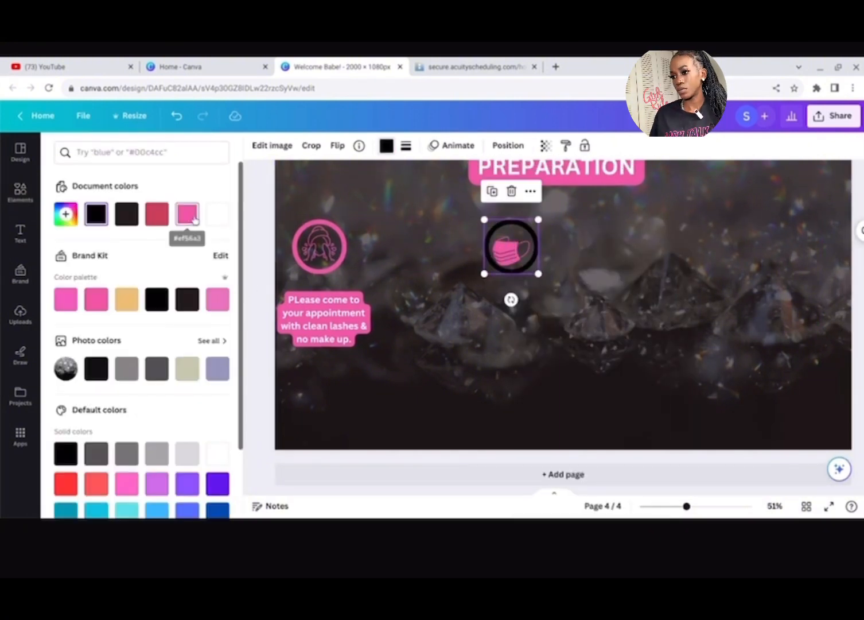
{"action": "left_click", "coordinate": [190, 217]}
Step: Duplicate the clean-lashes text and place the copy below the medical mask icon
{"action": "left_click", "coordinate": [324, 378]}
{"action": "left_click", "coordinate": [333, 318]}
{"action": "key", "text": "ctrl+d"}
{"action": "left_click_drag", "start_coordinate": [302, 325], "coordinate": [494, 319]}
Step: Replace the copied text with "If you are feeling sick please reschedule for a diffrent day when you feel better to prevent and spread of infectons."
{"action": "double_click", "coordinate": [493, 318]}
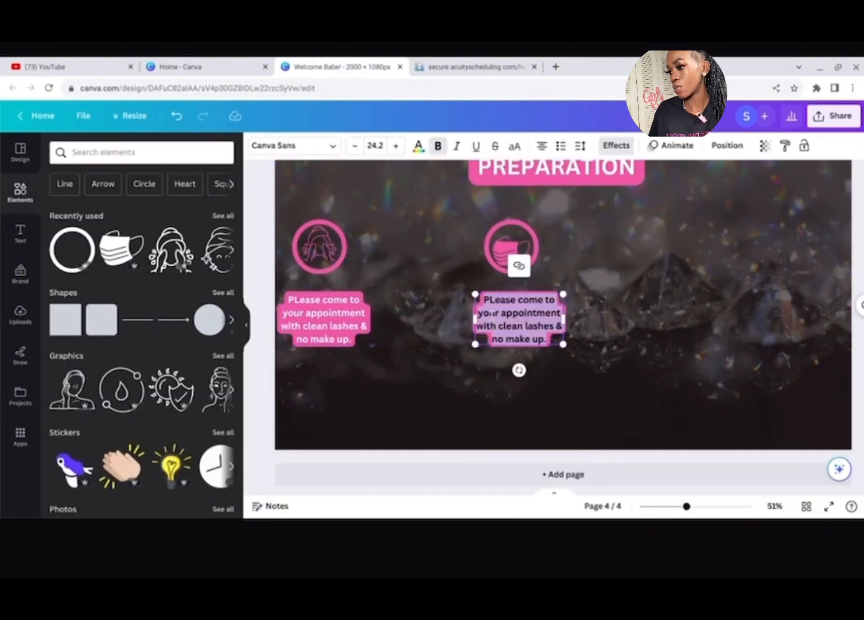
{"action": "type", "text": "If youou"}
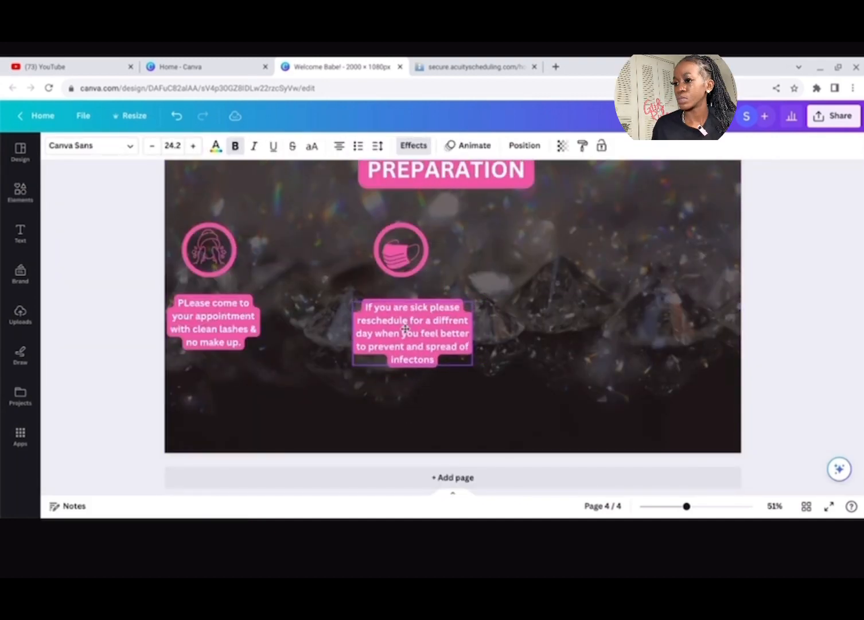
{"action": "type", "text": "feeling"}
{"action": "left_click", "coordinate": [490, 228]}
Step: Add the recently used hand-with-cash graphic near page 4's right edge, level with the other icons, and recolor it pink
{"action": "left_click", "coordinate": [33, 200]}
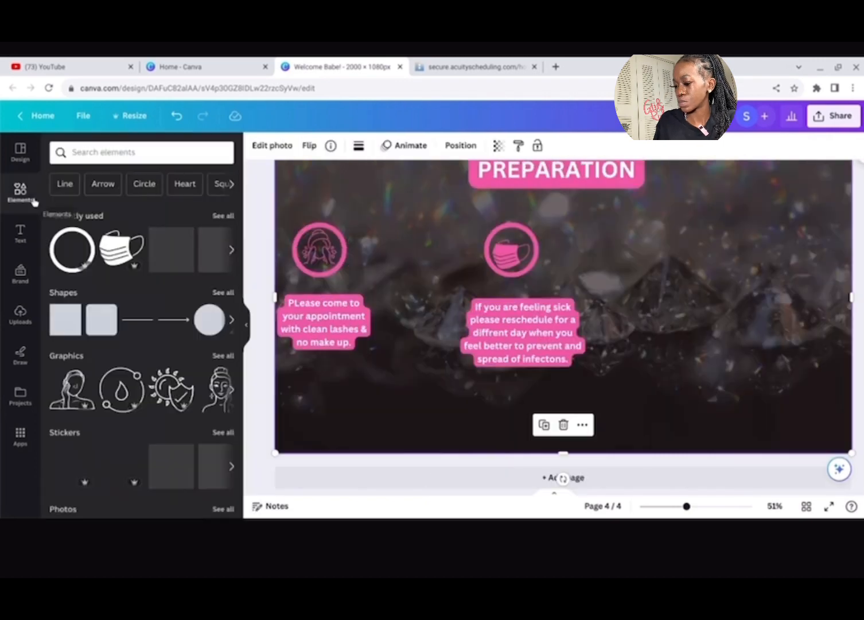
{"action": "left_click", "coordinate": [224, 216]}
{"action": "scroll", "coordinate": [173, 316], "scroll_direction": "down", "scroll_amount": 1}
{"action": "right_click", "coordinate": [709, 330]}
{"action": "left_click_drag", "start_coordinate": [207, 457], "coordinate": [757, 264]}
{"action": "left_click_drag", "start_coordinate": [728, 294], "coordinate": [732, 256]}
{"action": "scroll", "coordinate": [143, 258], "scroll_direction": "up", "scroll_amount": 2}
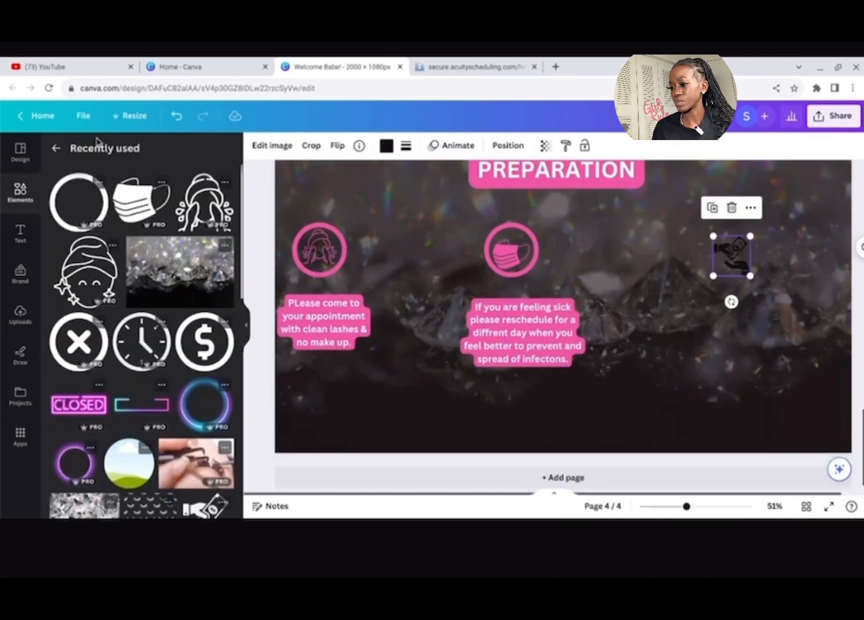
{"action": "left_click", "coordinate": [386, 146]}
{"action": "left_click", "coordinate": [216, 213]}
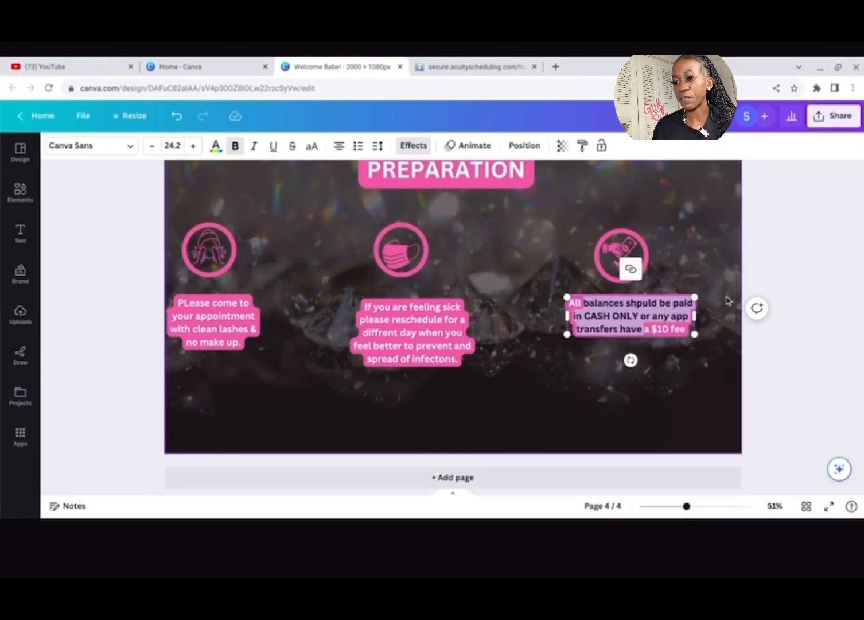
Step: Correct "should" in the payment text below the cash icon and add that the $10 fee will be included in the grand total
{"action": "left_click", "coordinate": [677, 353]}
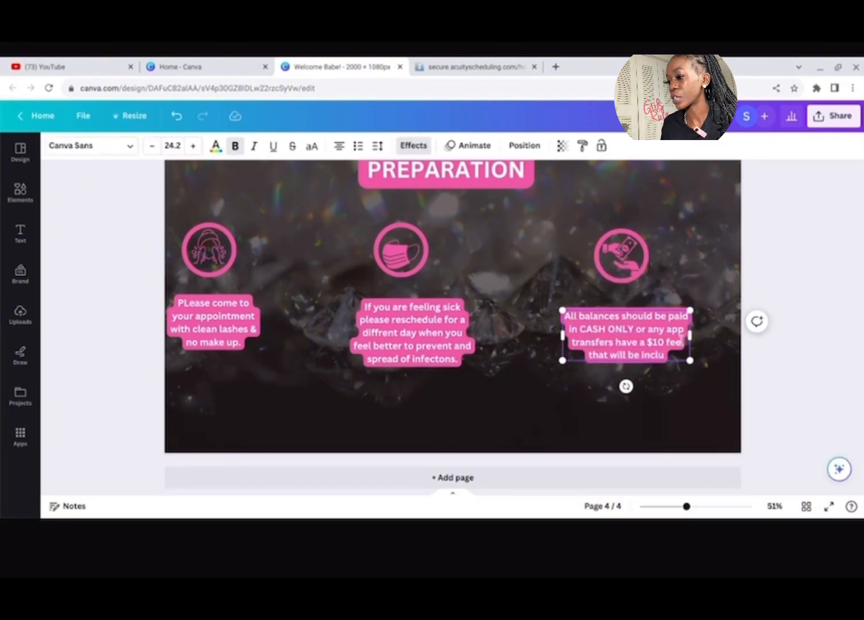
{"action": "left_click", "coordinate": [791, 269]}
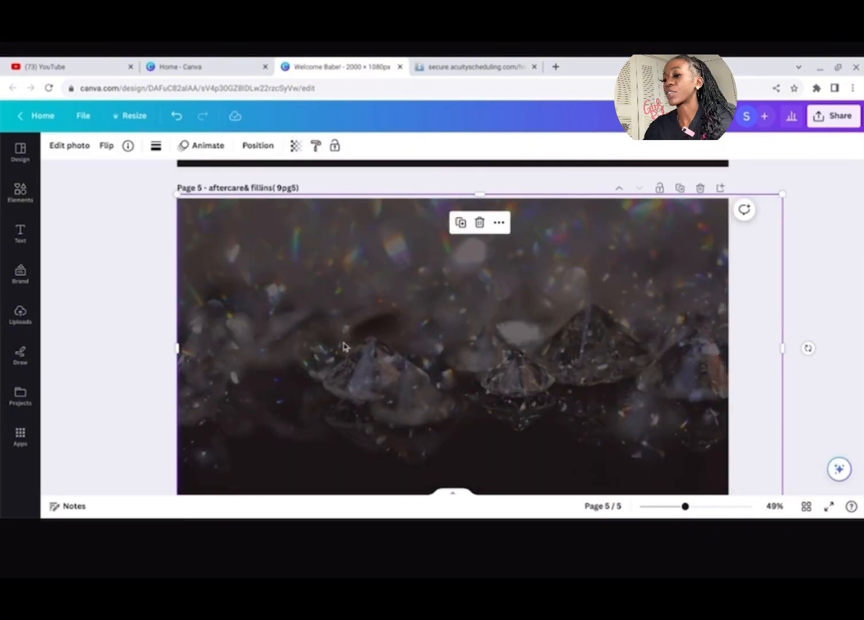
Step: Give the page 5 heading "AFTERCARE & FILL INS" a background effect in the document's pink color
{"action": "left_click", "coordinate": [106, 441]}
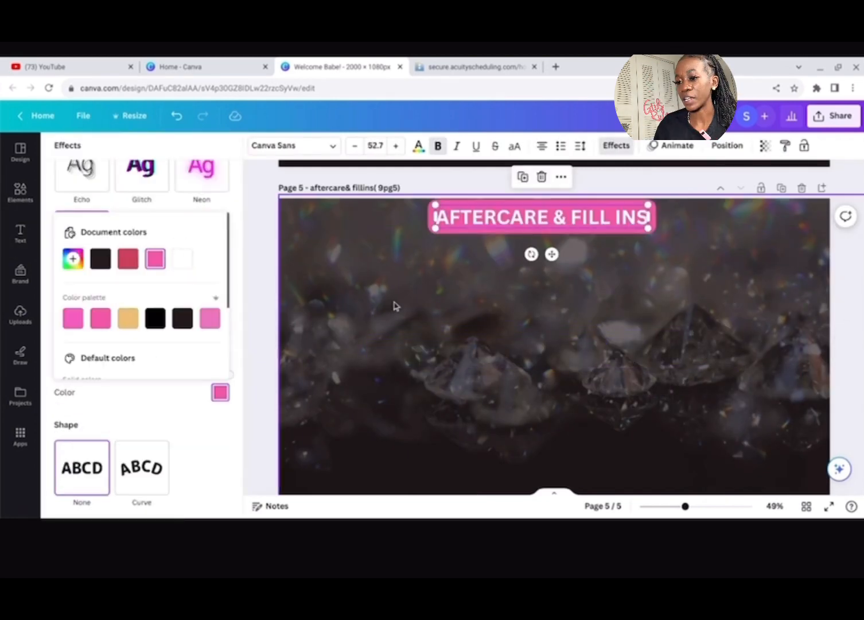
{"action": "scroll", "coordinate": [214, 222], "scroll_direction": "down", "scroll_amount": 3}
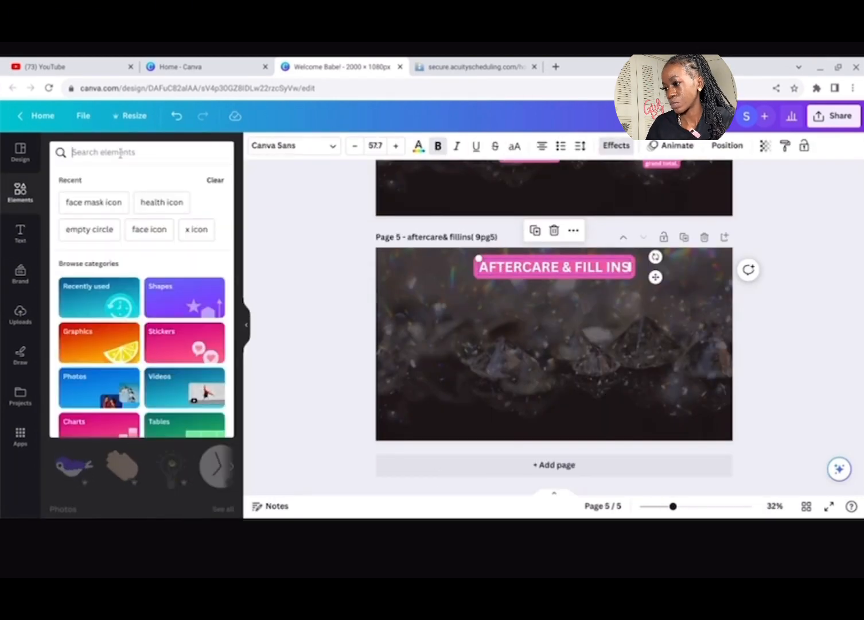
Step: Find a "lash extension" photo for page 5 and a "circle frame" to hold it
{"action": "left_click", "coordinate": [130, 178]}
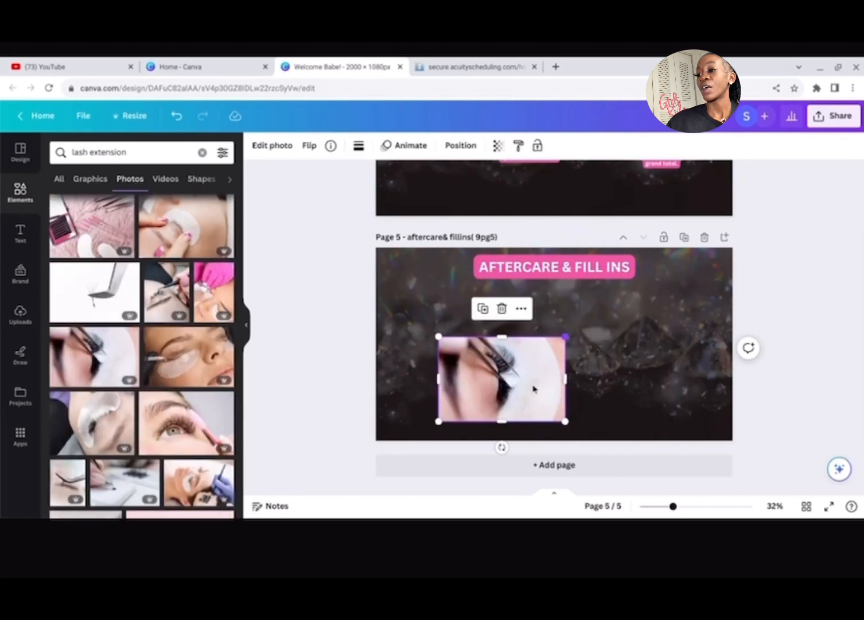
{"action": "type", "text": "circle frame"}
{"action": "key", "text": "Return"}
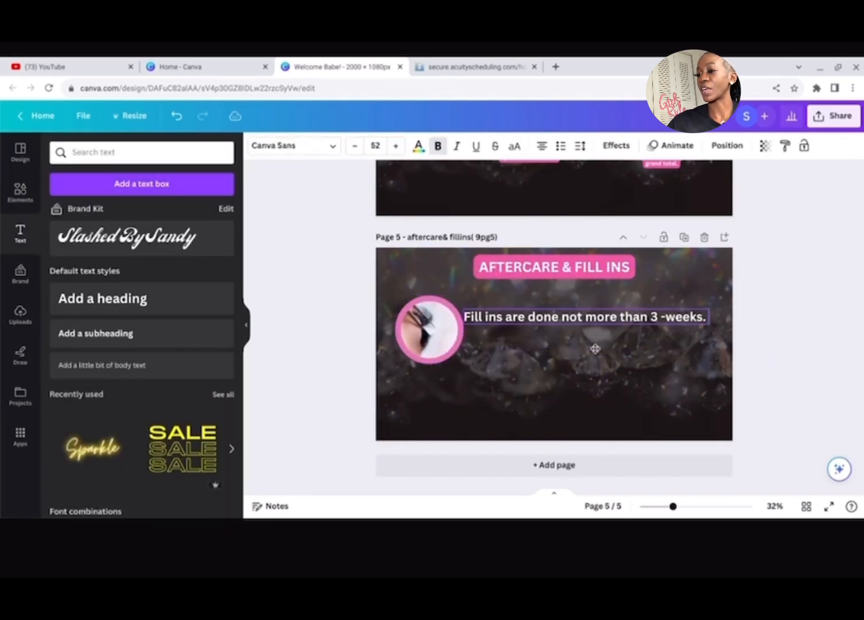
Step: Below the fill-in line, add "-Aftercare kits are available for purchase to maintain great retention & pomote lash health." and fit the text beside the photo
{"action": "key", "text": "Return"}
{"action": "type", "text": "Aftercare kits are available for purchase to maintain great retention."}
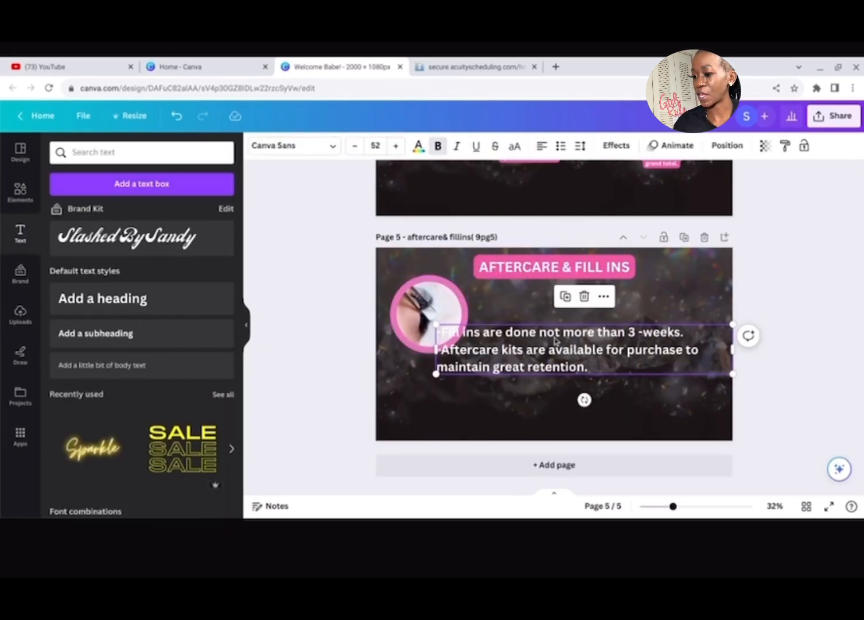
{"action": "left_click_drag", "start_coordinate": [528, 356], "coordinate": [565, 356]}
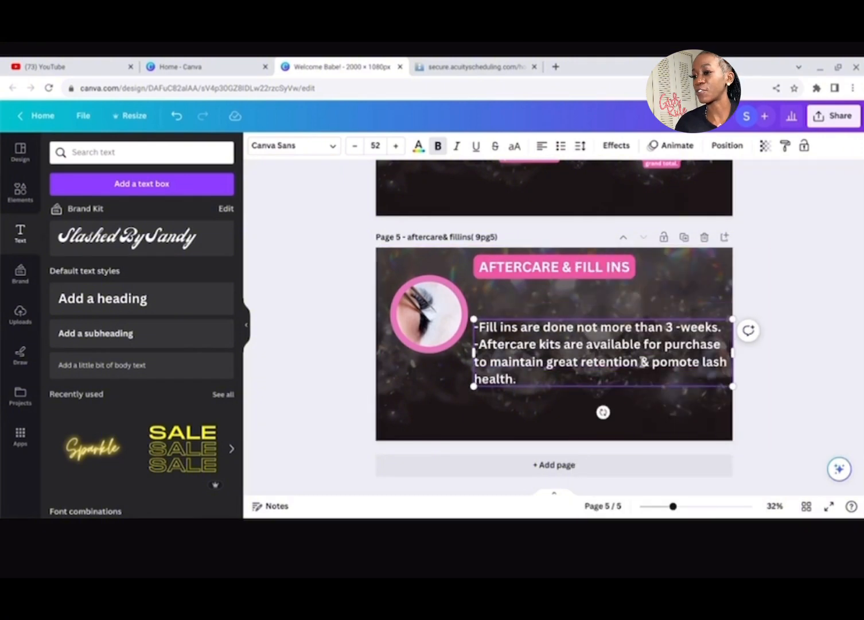
{"action": "left_click", "coordinate": [246, 324]}
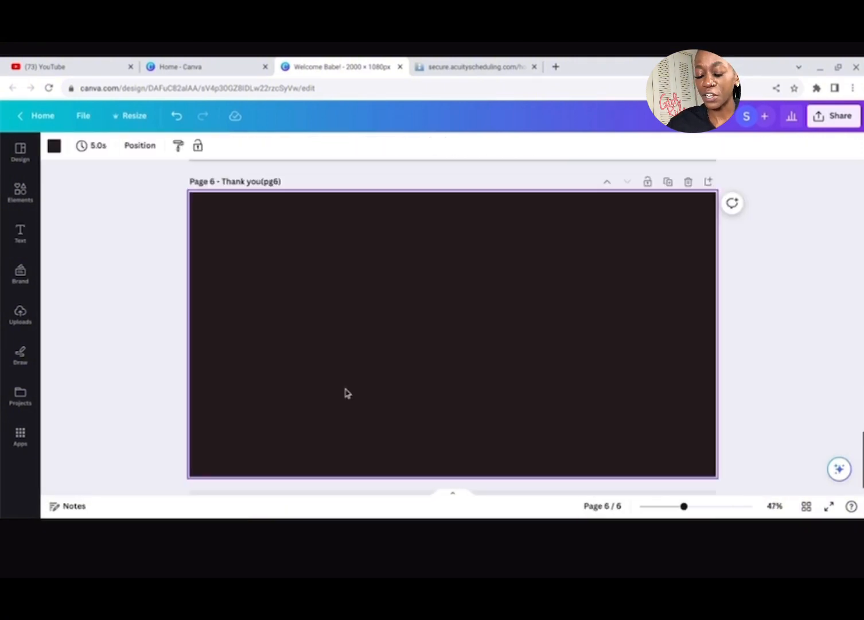
Step: Add the recently used diamond photo to page 6 and stretch it to cover the whole page
{"action": "left_click", "coordinate": [20, 191]}
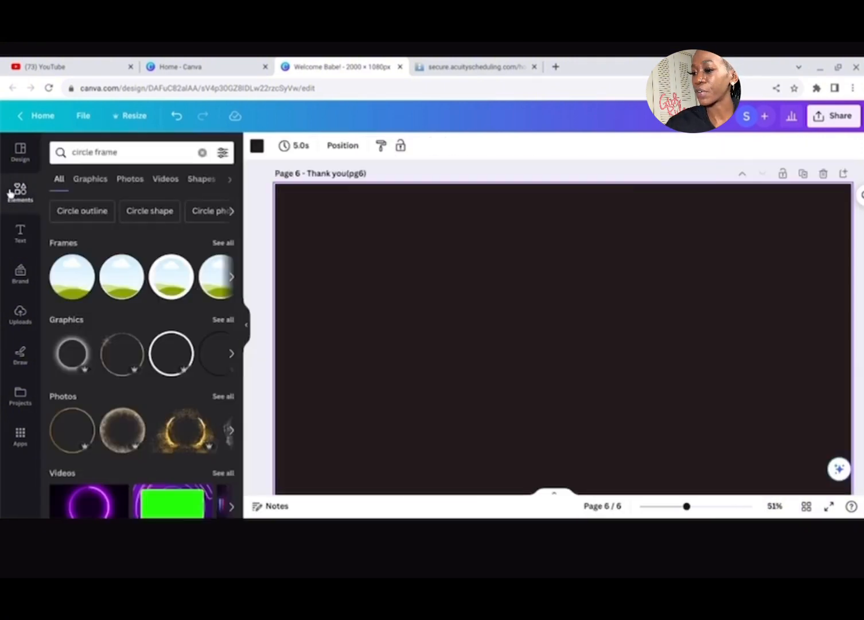
{"action": "left_click", "coordinate": [202, 153]}
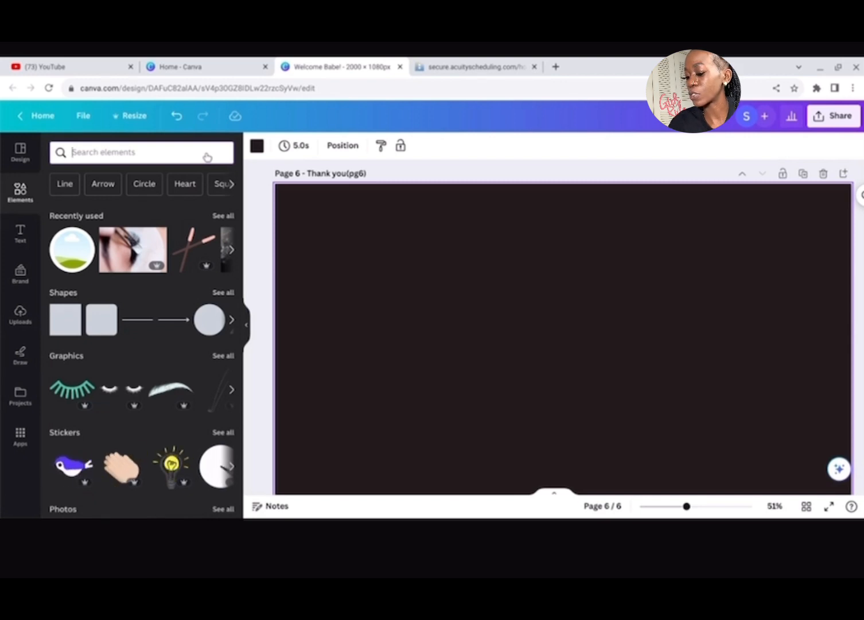
{"action": "left_click", "coordinate": [230, 248]}
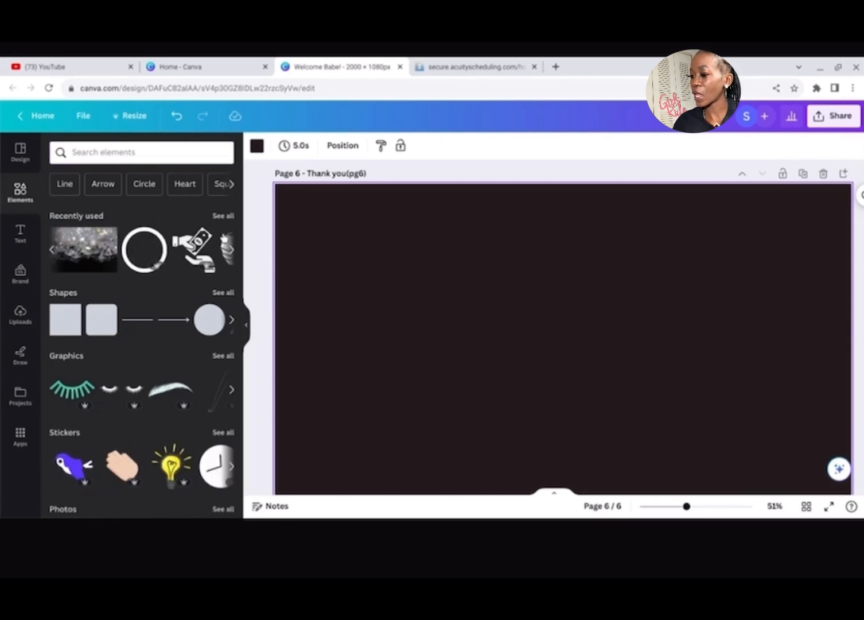
{"action": "left_click", "coordinate": [84, 261]}
{"action": "left_click_drag", "start_coordinate": [376, 340], "coordinate": [267, 339]}
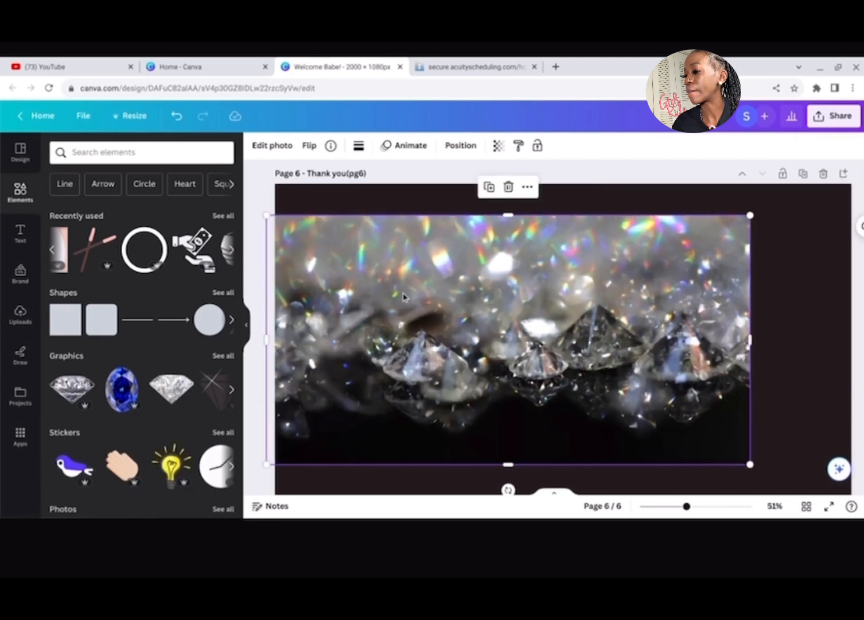
{"action": "left_click_drag", "start_coordinate": [751, 341], "coordinate": [851, 341]}
{"action": "left_click_drag", "start_coordinate": [563, 215], "coordinate": [561, 180]}
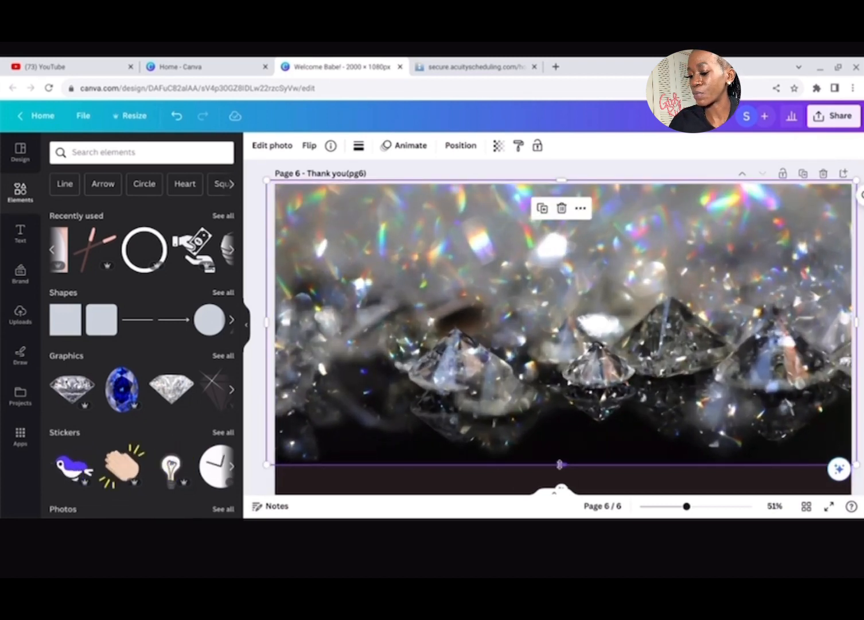
{"action": "left_click_drag", "start_coordinate": [559, 464], "coordinate": [557, 495]}
Step: Make the diamond photo on page 6 semi-transparent so the dark page color shows through
{"action": "left_click", "coordinate": [498, 146]}
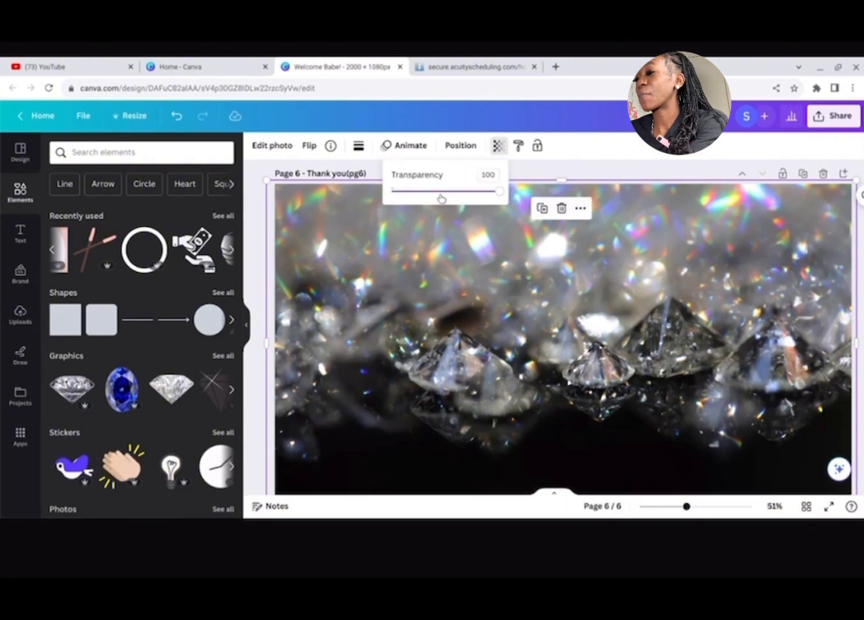
{"action": "left_click_drag", "start_coordinate": [442, 198], "coordinate": [425, 190]}
{"action": "left_click", "coordinate": [247, 324]}
{"action": "left_click", "coordinate": [72, 343]}
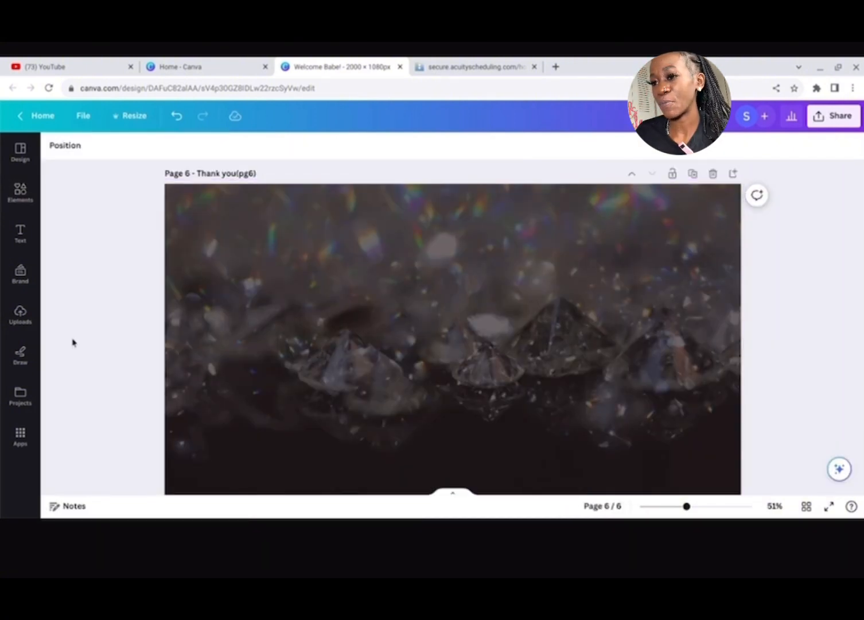
Step: Try the uploaded photo of the seated woman holding a box as a background-free cutout on page 6
{"action": "left_click", "coordinate": [20, 314]}
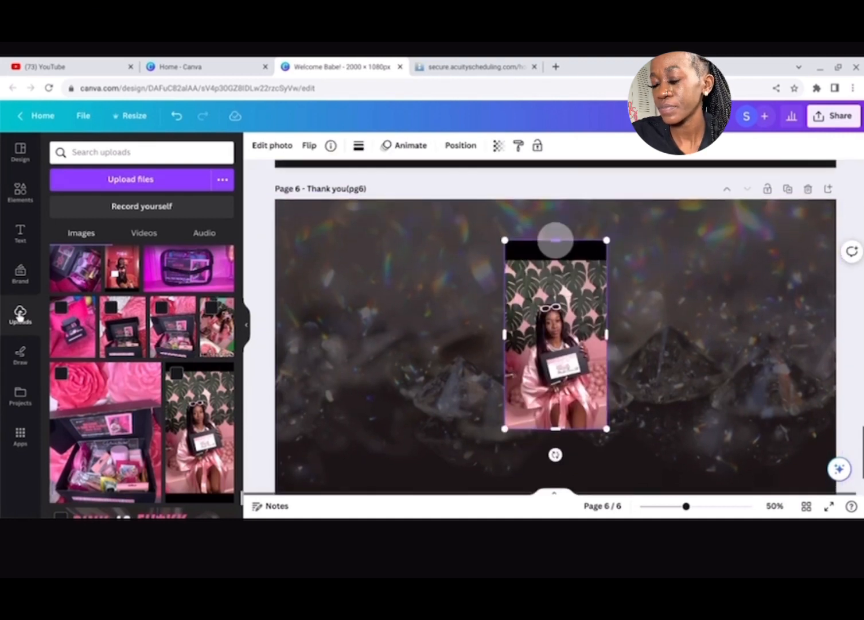
{"action": "left_click_drag", "start_coordinate": [555, 224], "coordinate": [376, 216]}
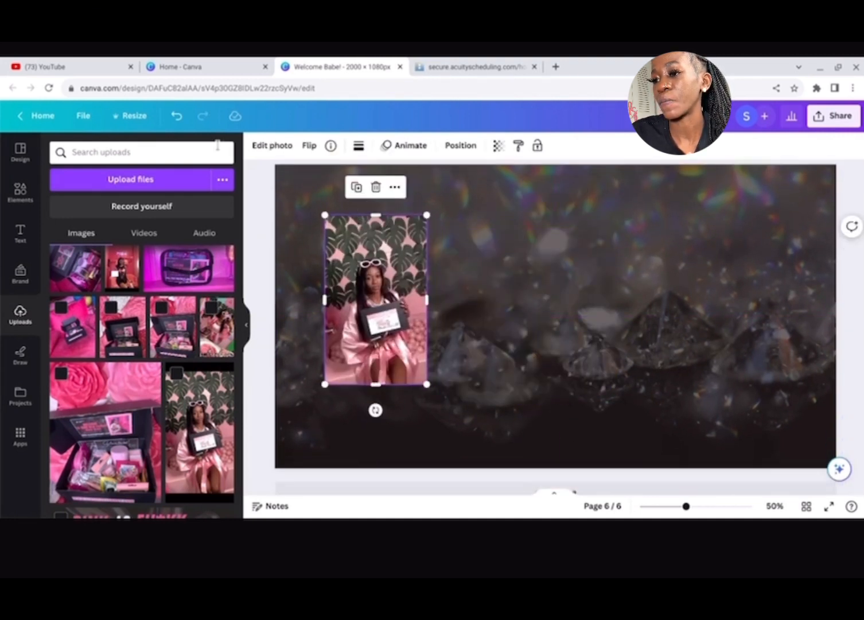
{"action": "left_click", "coordinate": [284, 148]}
{"action": "left_click", "coordinate": [86, 237]}
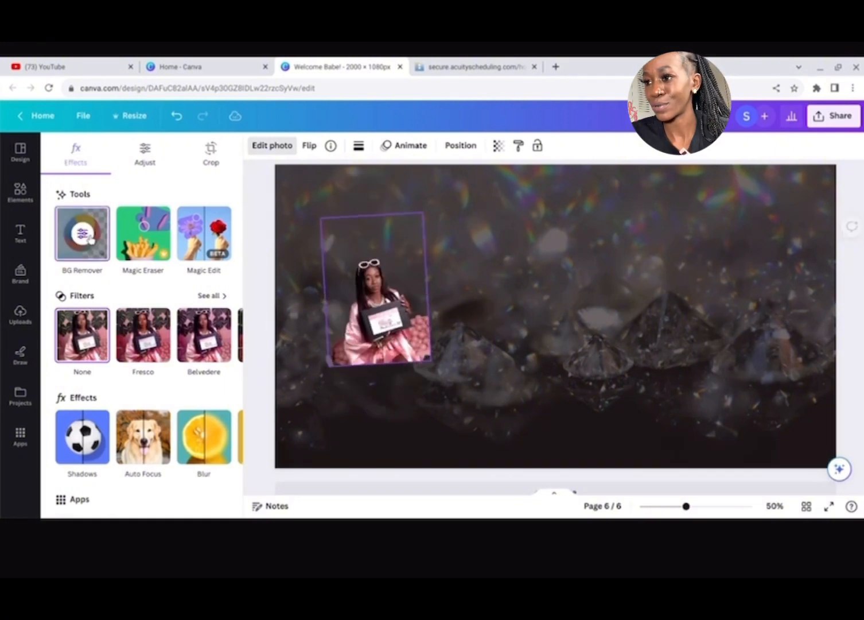
{"action": "key", "text": "Delete"}
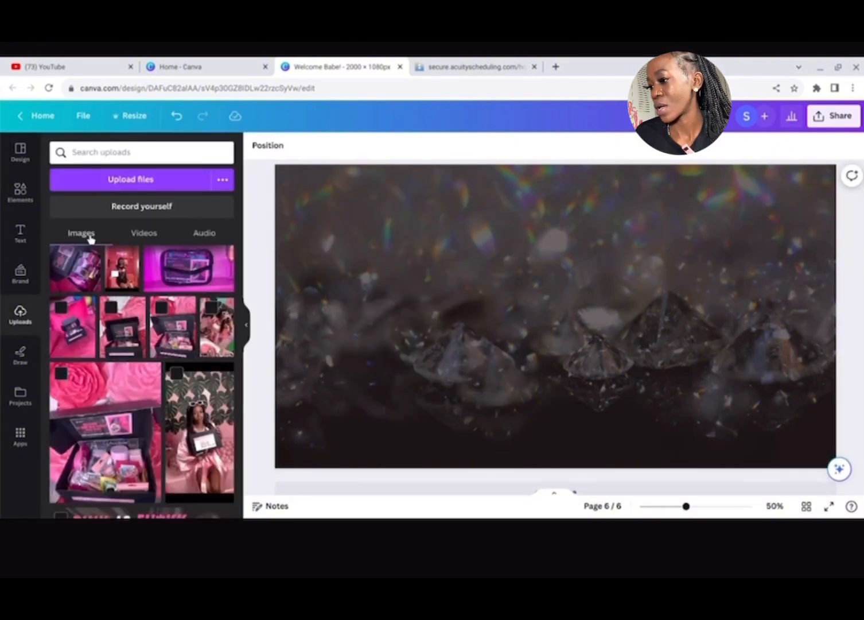
Step: Add the uploaded photo of the woman with a champagne glass to page 6, remove its background and place it near the upper-left corner
{"action": "scroll", "coordinate": [90, 238], "scroll_direction": "down", "scroll_amount": 15}
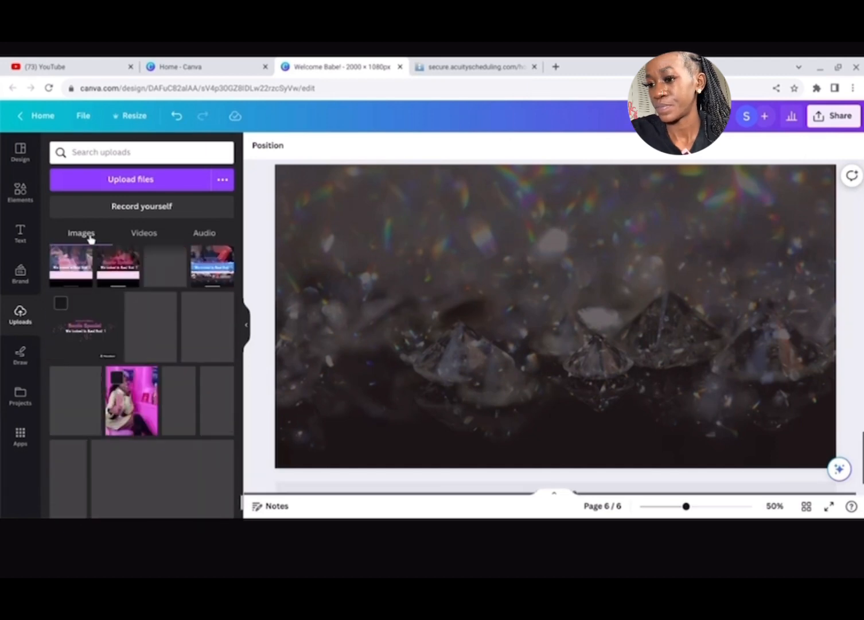
{"action": "scroll", "coordinate": [91, 239], "scroll_direction": "down", "scroll_amount": 2}
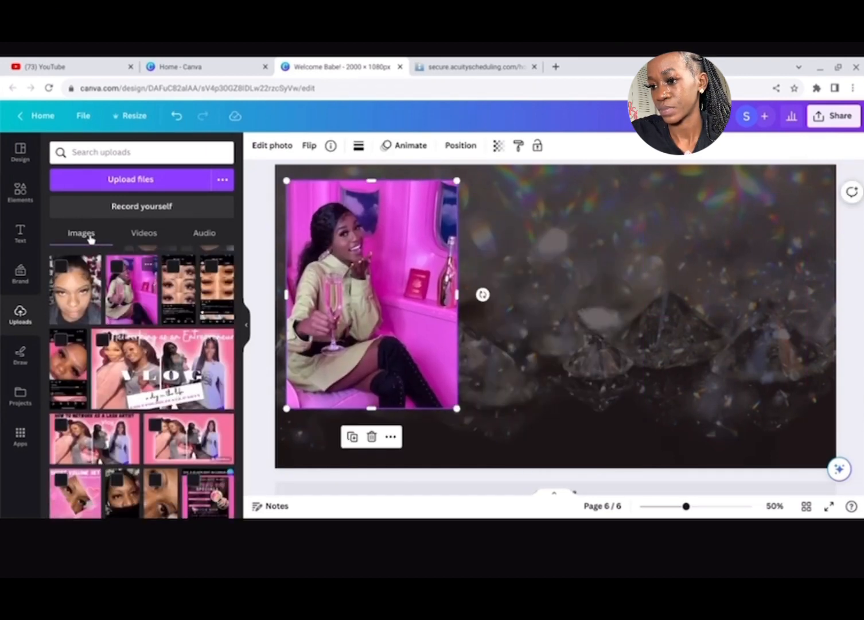
{"action": "left_click", "coordinate": [286, 145]}
{"action": "left_click", "coordinate": [86, 232]}
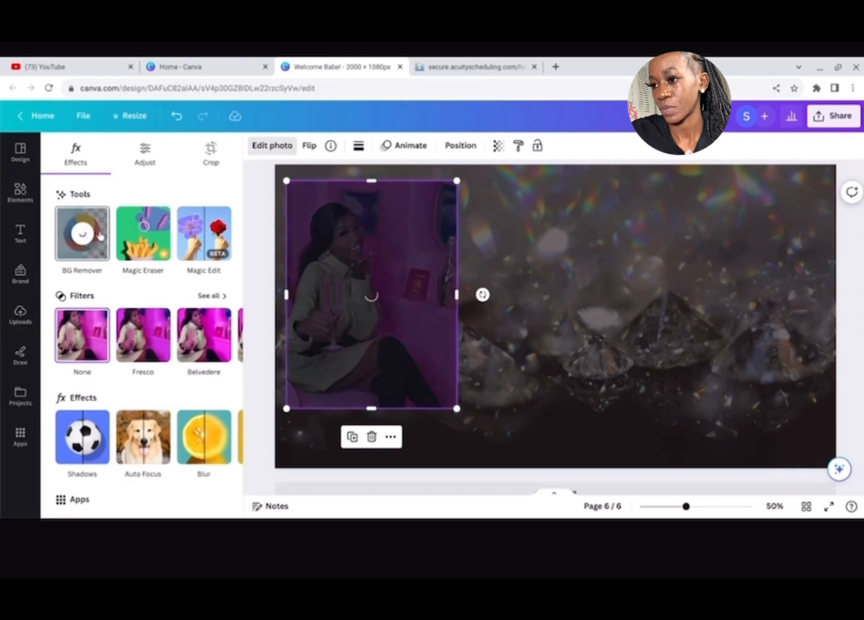
{"action": "left_click_drag", "start_coordinate": [360, 351], "coordinate": [379, 318]}
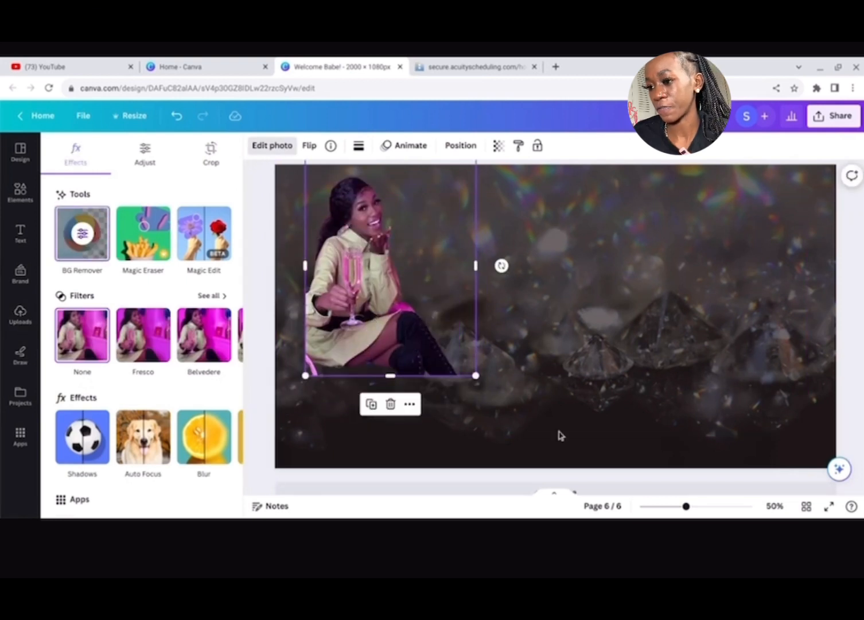
Step: Add the neon "Sparkle" text style to page 6, replace its wording with "Thanl You For Choosing Me!" and shrink it to about size 199
{"action": "left_click", "coordinate": [20, 233]}
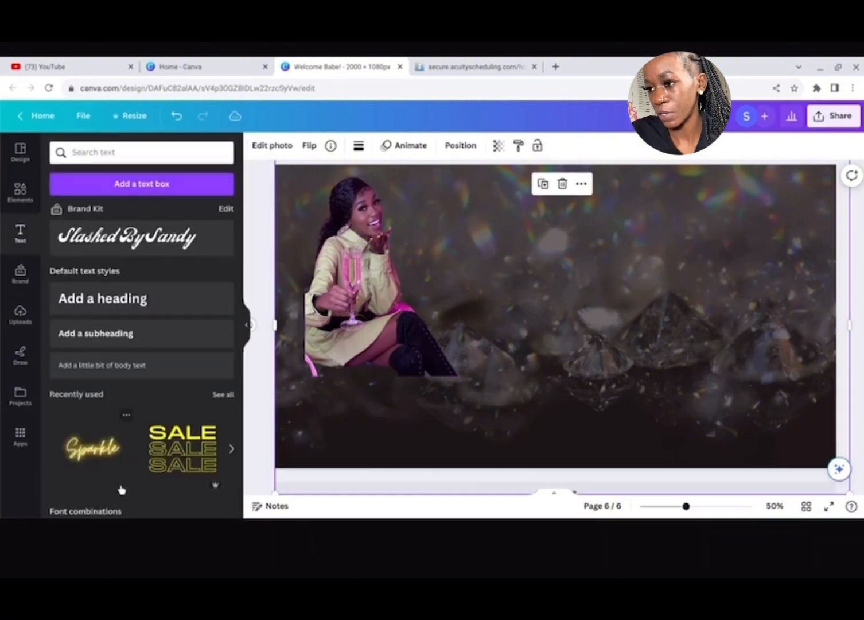
{"action": "left_click", "coordinate": [95, 446]}
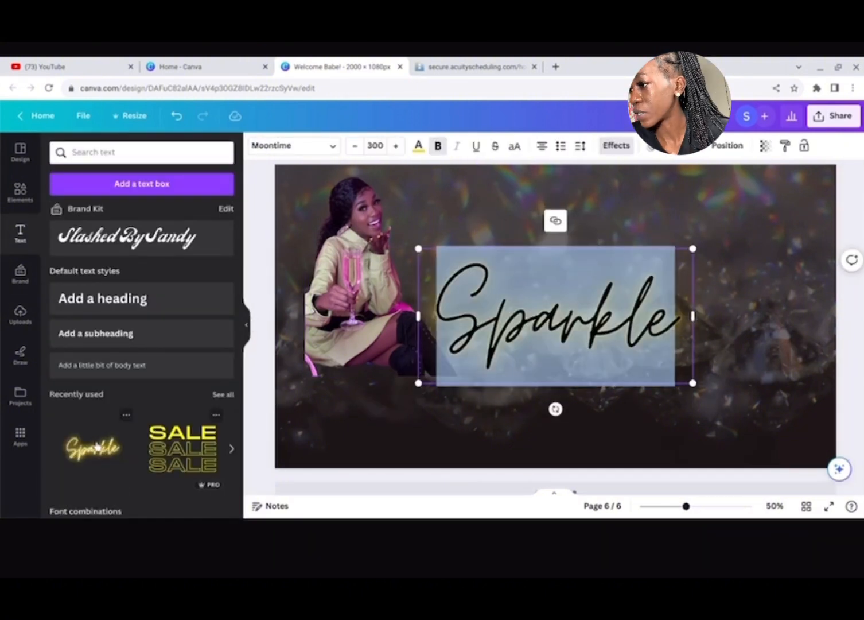
{"action": "type", "text": "Thanl"}
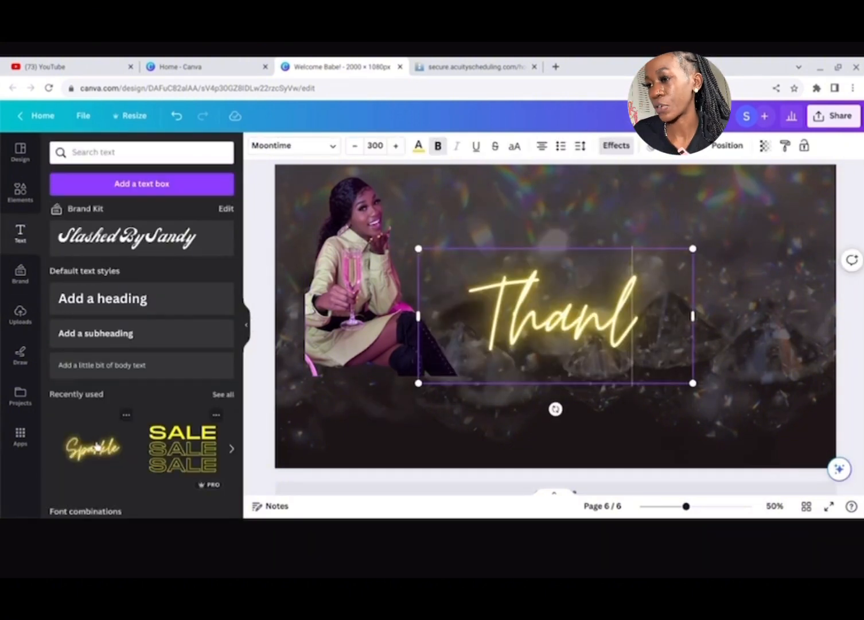
{"action": "type", "text": " You For Choosing Me!"}
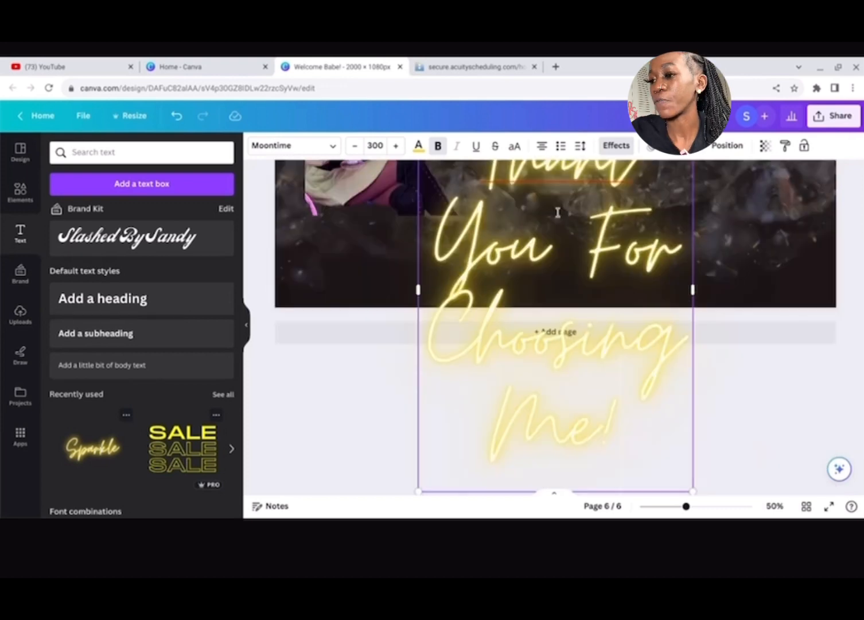
{"action": "left_click_drag", "start_coordinate": [694, 293], "coordinate": [588, 415]}
{"action": "scroll", "coordinate": [652, 275], "scroll_direction": "up", "scroll_amount": 3}
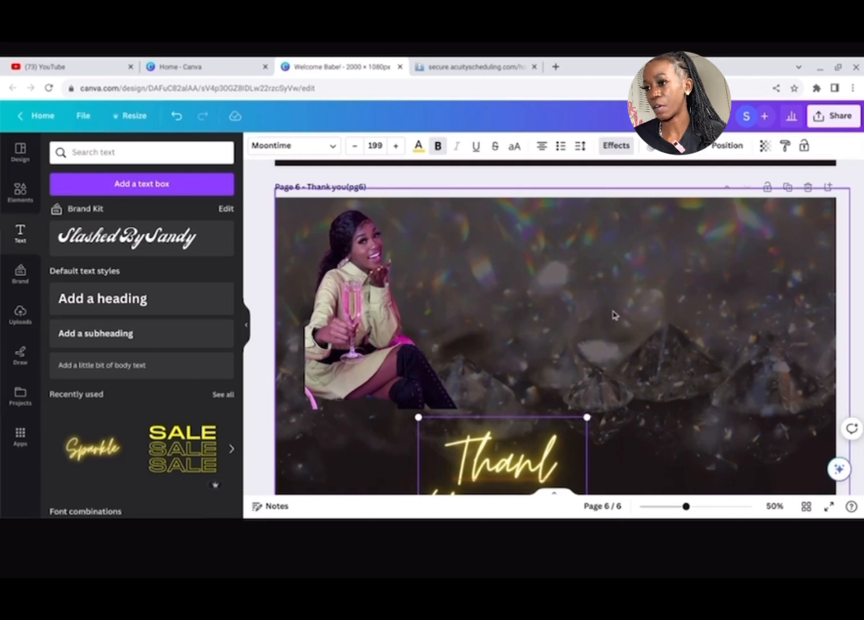
Step: Correct "Thanl" to "Thank" in the neon text, and move and widen the text beside the woman
{"action": "right_click", "coordinate": [483, 285]}
{"action": "left_click", "coordinate": [484, 285]}
{"action": "left_click", "coordinate": [581, 369]}
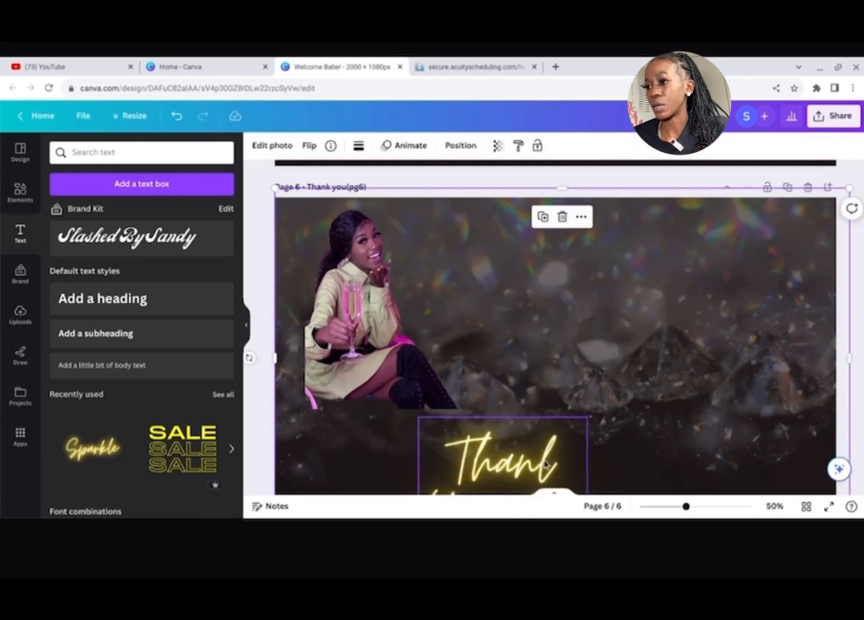
{"action": "left_click_drag", "start_coordinate": [580, 368], "coordinate": [529, 233]}
{"action": "right_click", "coordinate": [548, 393]}
{"action": "left_click", "coordinate": [612, 475]}
{"action": "scroll", "coordinate": [548, 345], "scroll_direction": "down", "scroll_amount": 2}
{"action": "left_click", "coordinate": [503, 405]}
{"action": "left_click_drag", "start_coordinate": [613, 344], "coordinate": [727, 345]}
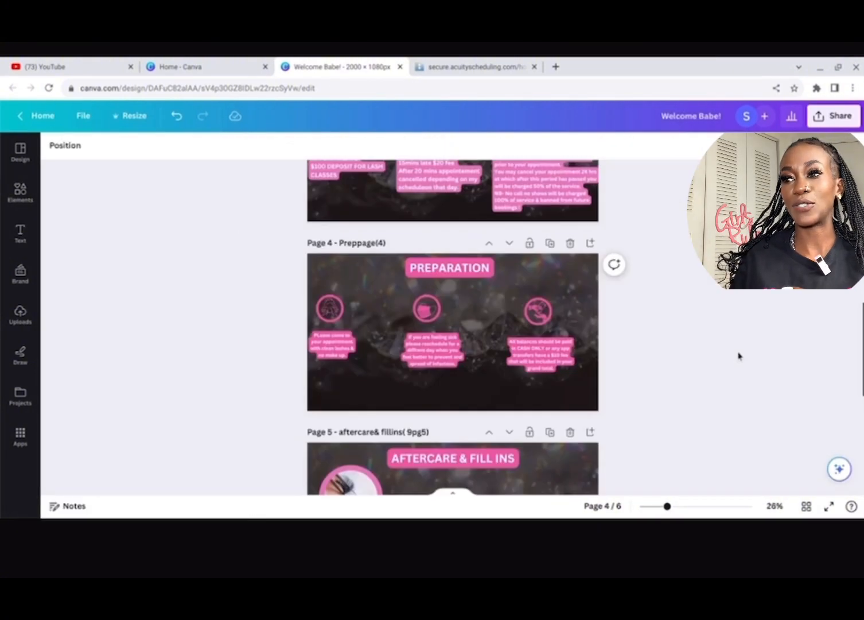
Step: Review all six banner pages at small scale, from the welcome page to the thank-you page, for their overall layout and styling
{"action": "scroll", "coordinate": [739, 356], "scroll_direction": "up", "scroll_amount": 2}
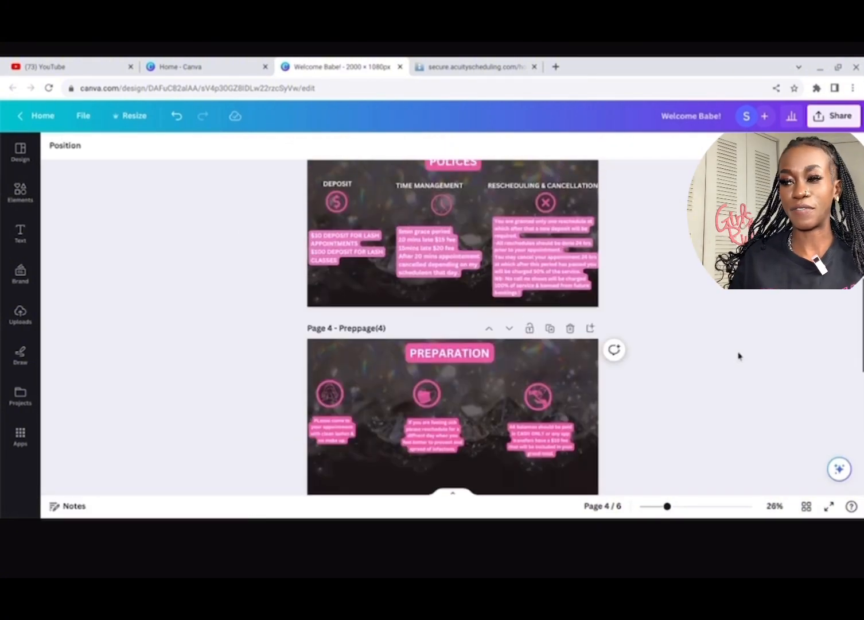
{"action": "scroll", "coordinate": [739, 355], "scroll_direction": "down", "scroll_amount": 5}
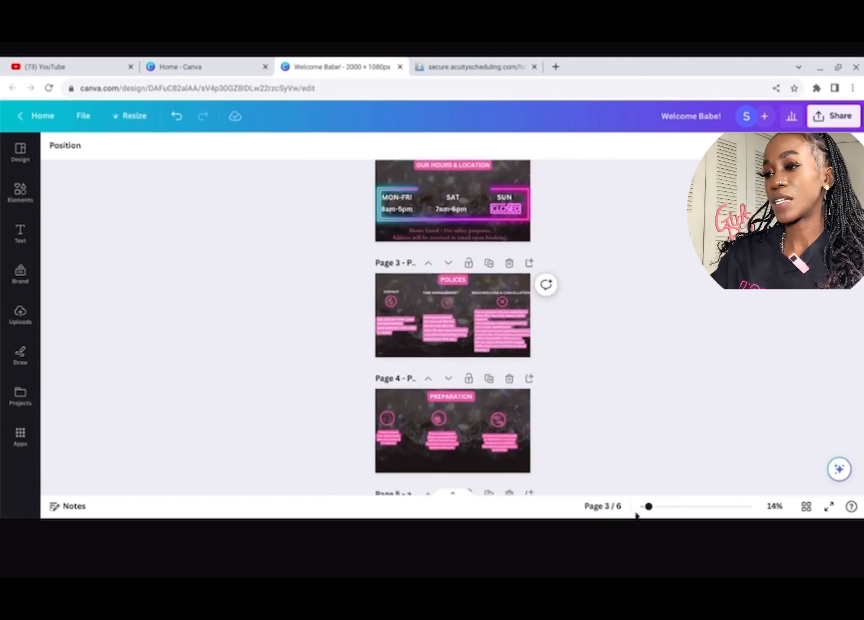
{"action": "left_click_drag", "start_coordinate": [644, 511], "coordinate": [636, 512]}
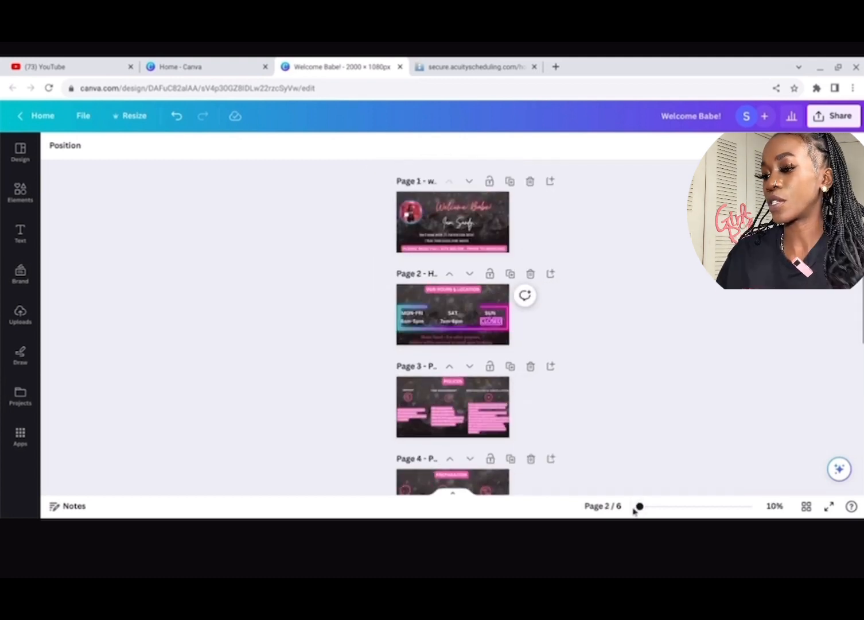
{"action": "scroll", "coordinate": [634, 511], "scroll_direction": "down", "scroll_amount": 3}
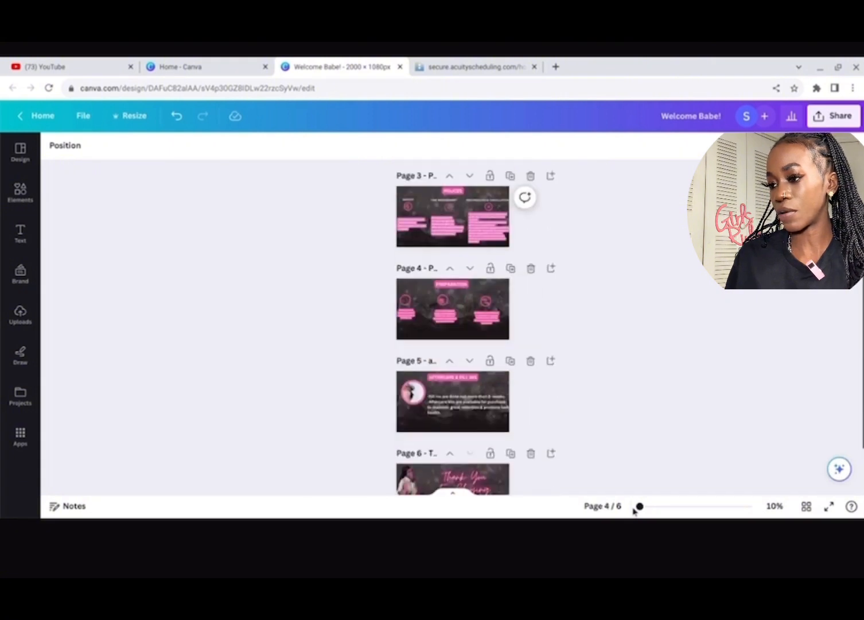
{"action": "scroll", "coordinate": [634, 510], "scroll_direction": "down", "scroll_amount": 2}
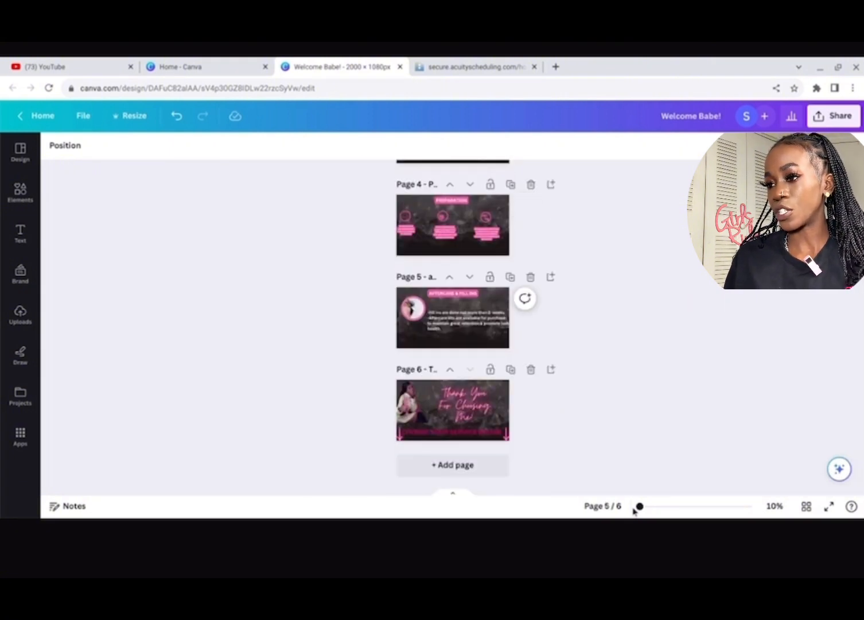
{"action": "scroll", "coordinate": [634, 511], "scroll_direction": "up", "scroll_amount": 2}
{"action": "scroll", "coordinate": [634, 511], "scroll_direction": "down", "scroll_amount": 2}
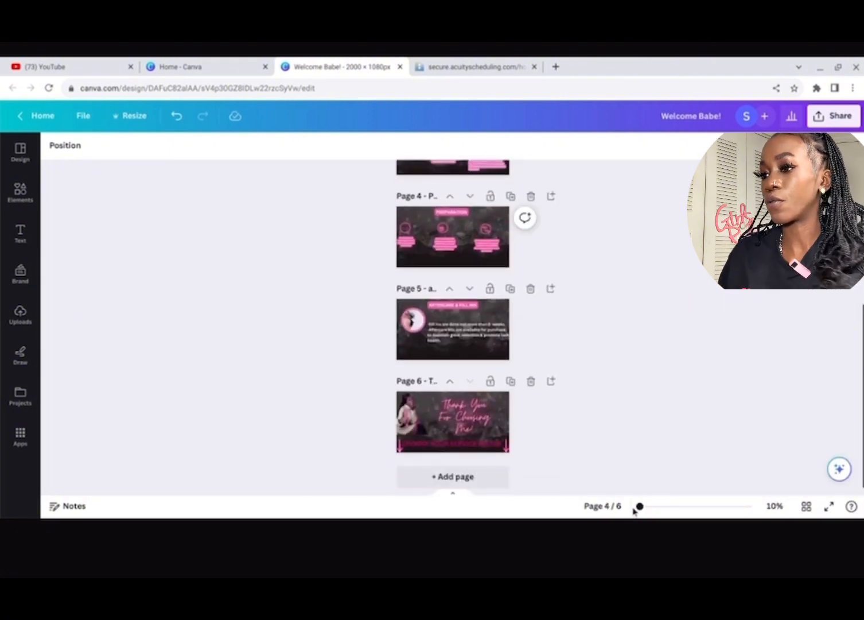
{"action": "scroll", "coordinate": [634, 511], "scroll_direction": "up", "scroll_amount": 3}
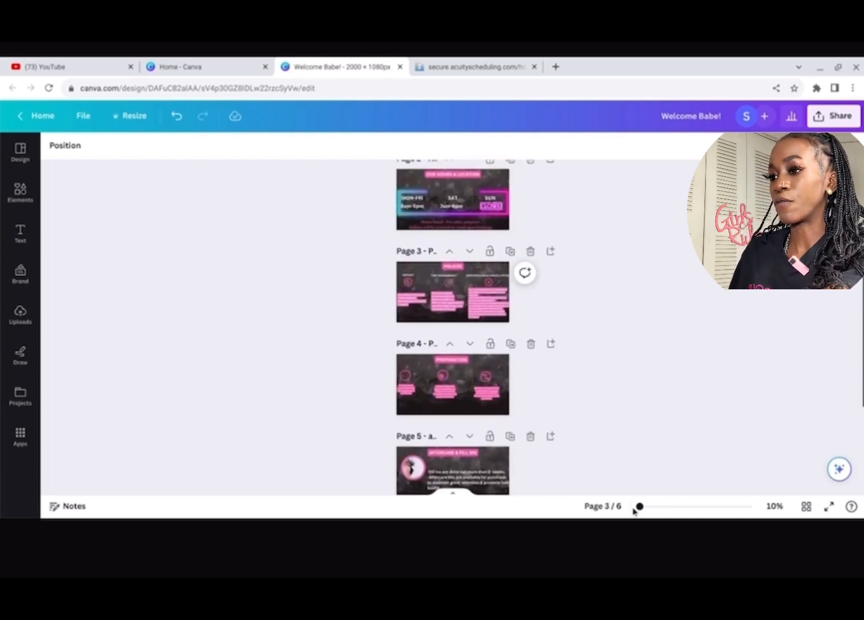
{"action": "scroll", "coordinate": [634, 511], "scroll_direction": "down", "scroll_amount": 2}
{"action": "scroll", "coordinate": [634, 510], "scroll_direction": "up", "scroll_amount": 2}
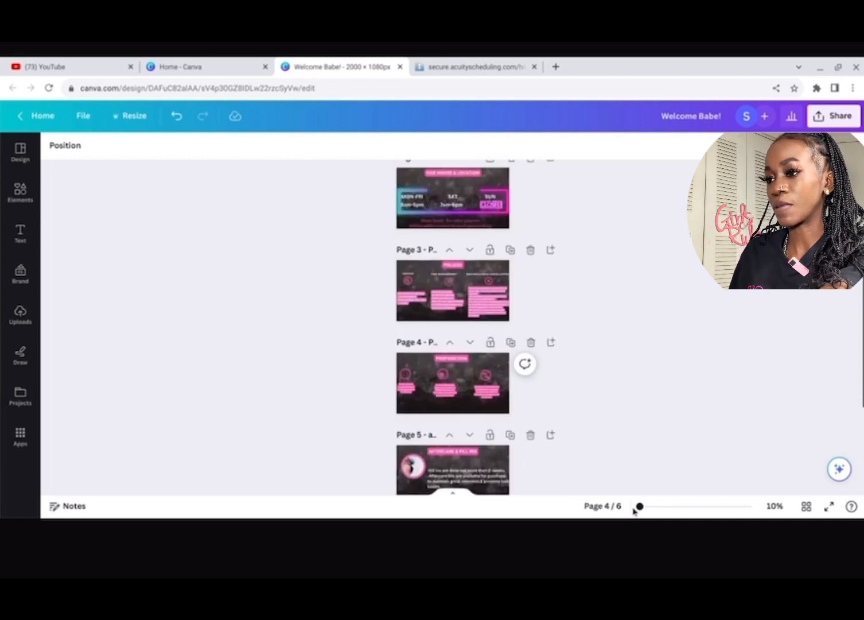
{"action": "scroll", "coordinate": [635, 511], "scroll_direction": "up", "scroll_amount": 2}
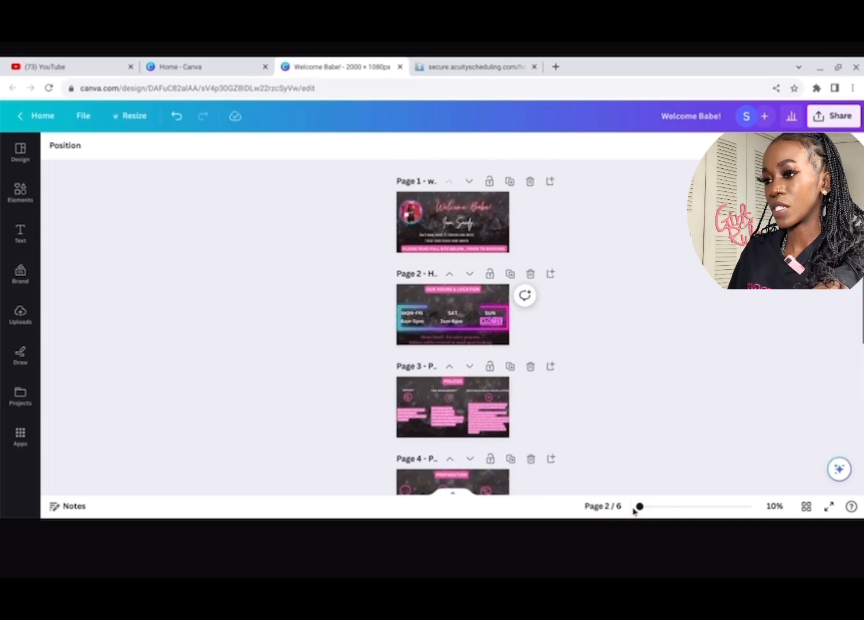
{"action": "scroll", "coordinate": [634, 511], "scroll_direction": "down", "scroll_amount": 3}
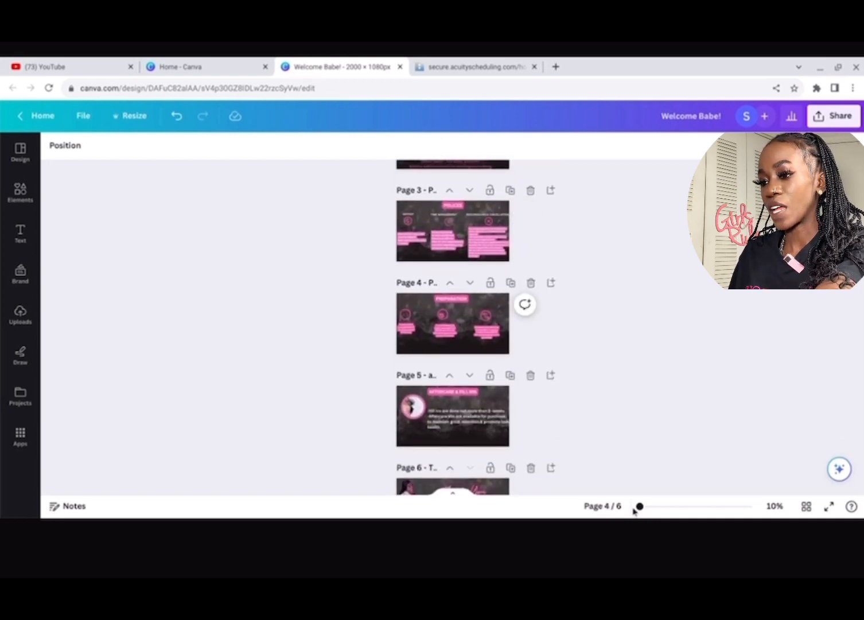
{"action": "scroll", "coordinate": [634, 511], "scroll_direction": "down", "scroll_amount": 1}
{"action": "scroll", "coordinate": [634, 511], "scroll_direction": "up", "scroll_amount": 4}
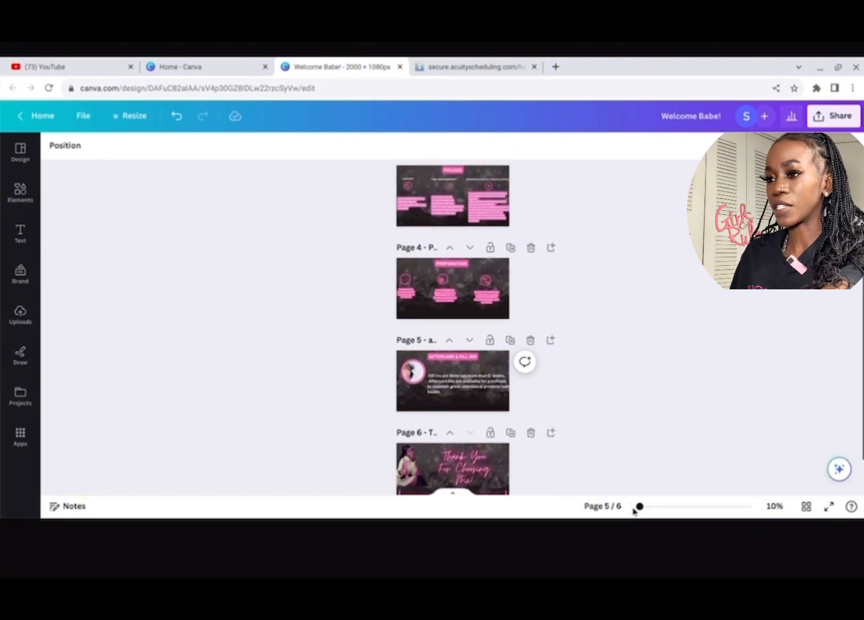
{"action": "scroll", "coordinate": [634, 511], "scroll_direction": "down", "scroll_amount": 2}
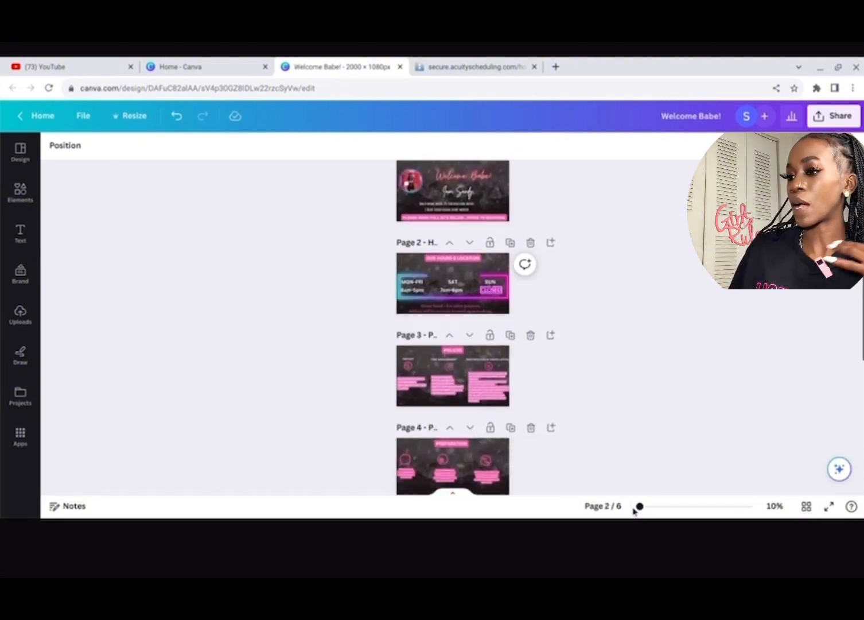
{"action": "scroll", "coordinate": [634, 511], "scroll_direction": "down", "scroll_amount": 2}
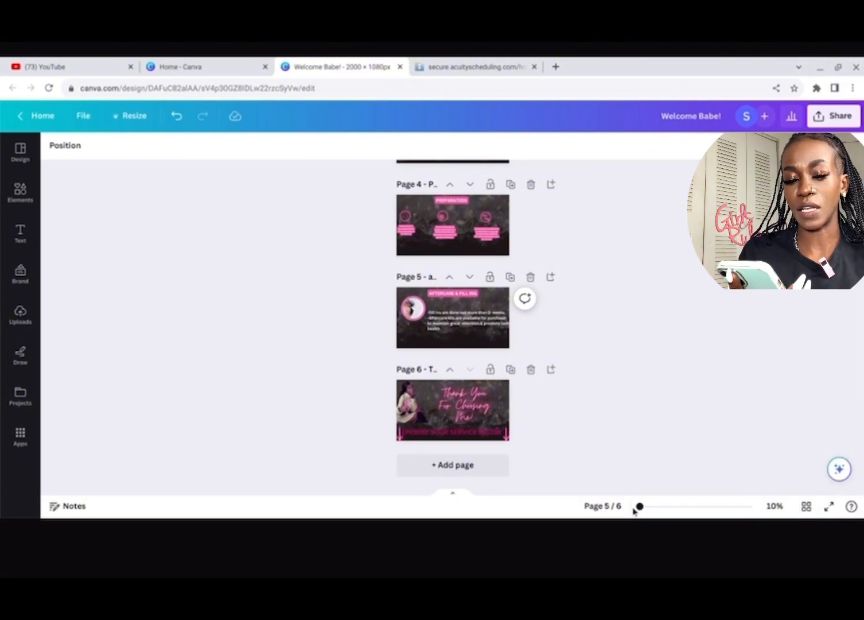
Step: Look back through the banner pages from the thank-you page up to the welcome and hours pages
{"action": "scroll", "coordinate": [634, 511], "scroll_direction": "up", "scroll_amount": 3}
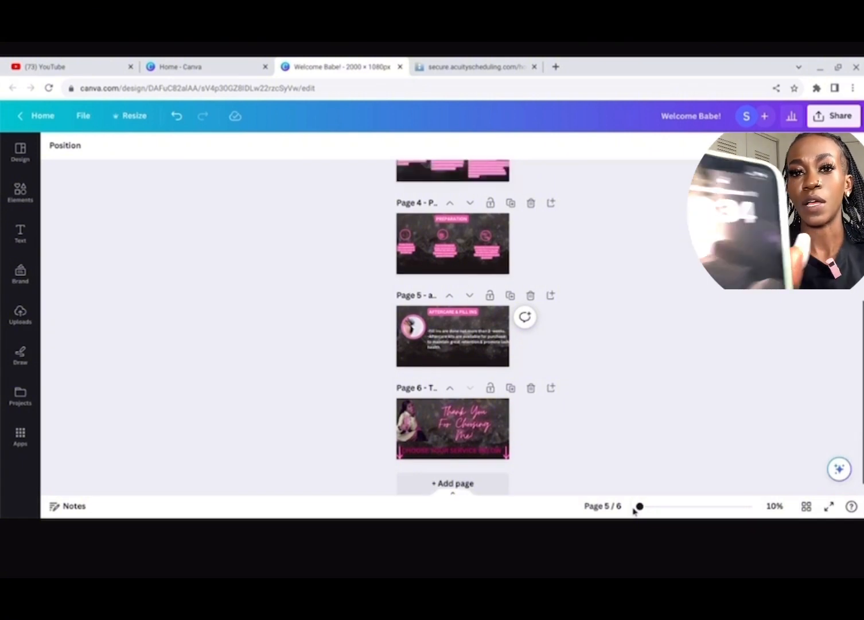
{"action": "scroll", "coordinate": [634, 510], "scroll_direction": "up", "scroll_amount": 1}
{"action": "scroll", "coordinate": [634, 511], "scroll_direction": "up", "scroll_amount": 2}
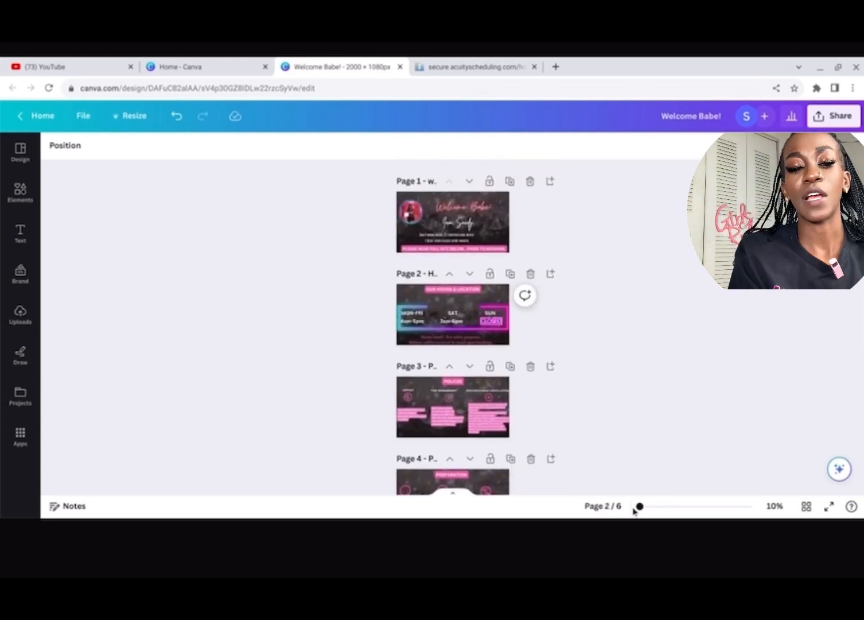
{"action": "scroll", "coordinate": [634, 511], "scroll_direction": "up", "scroll_amount": 5}
{"action": "scroll", "coordinate": [634, 511], "scroll_direction": "up", "scroll_amount": 2}
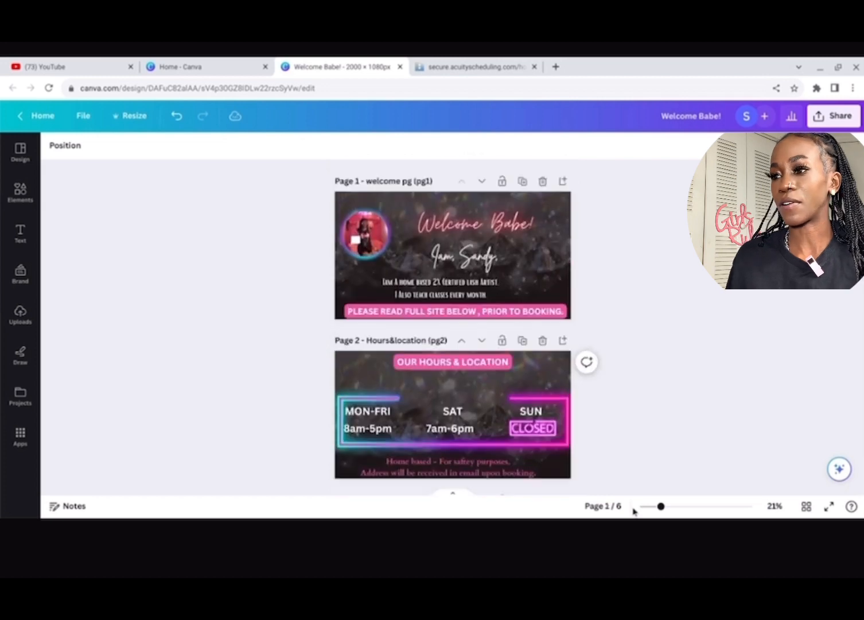
{"action": "scroll", "coordinate": [634, 511], "scroll_direction": "up", "scroll_amount": 3}
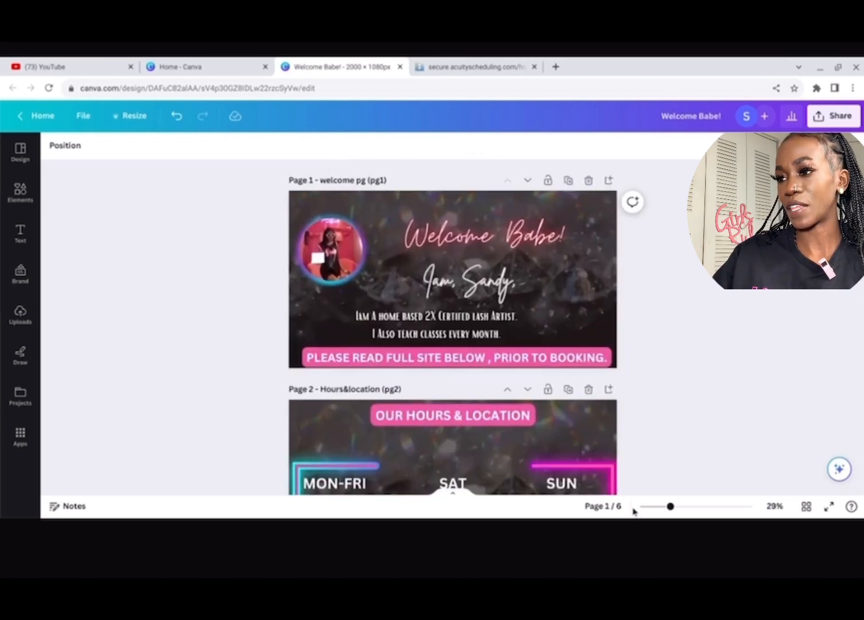
{"action": "scroll", "coordinate": [634, 511], "scroll_direction": "down", "scroll_amount": 2}
{"action": "scroll", "coordinate": [634, 511], "scroll_direction": "down", "scroll_amount": 1}
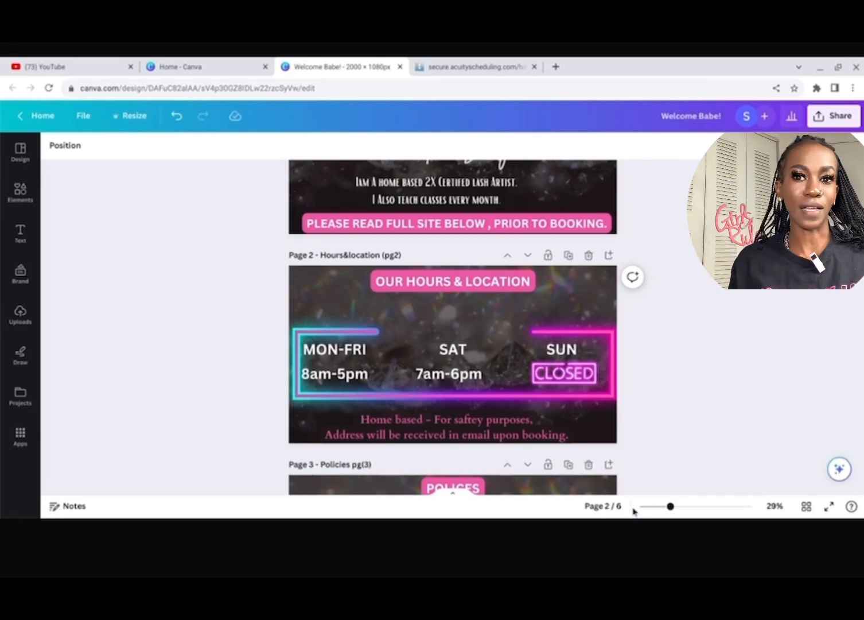
Step: Examine the layout of the aftercare and thank-you banners on pages 5 and 6, and return to the welcome page
{"action": "key", "text": "ctrl+minus"}
{"action": "scroll", "coordinate": [634, 511], "scroll_direction": "down", "scroll_amount": 2}
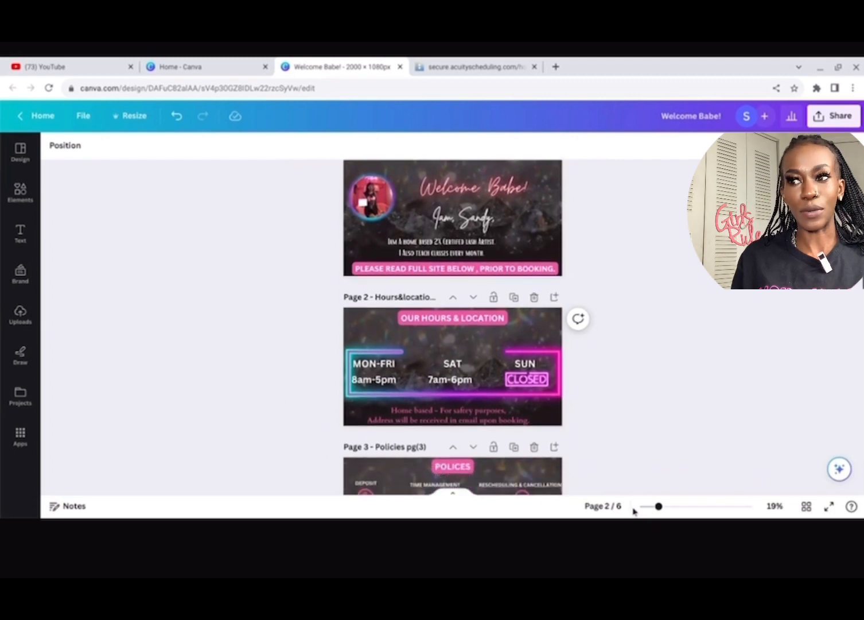
{"action": "scroll", "coordinate": [633, 511], "scroll_direction": "down", "scroll_amount": 15}
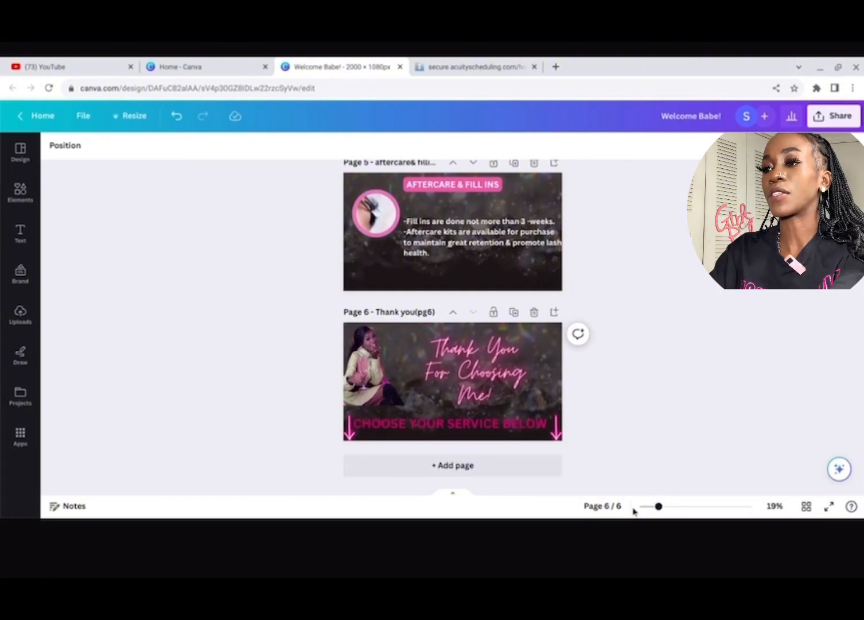
{"action": "scroll", "coordinate": [633, 511], "scroll_direction": "up", "scroll_amount": 3}
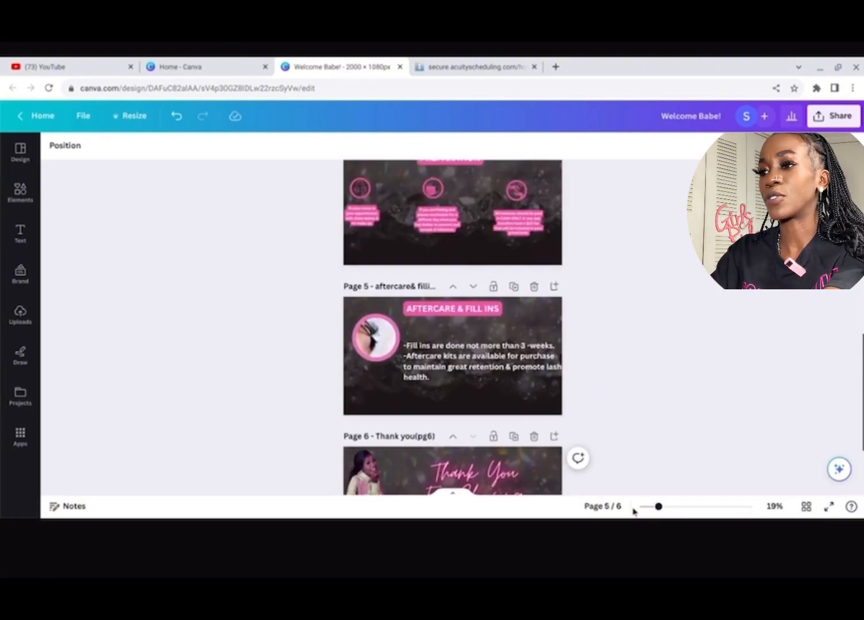
{"action": "scroll", "coordinate": [634, 511], "scroll_direction": "down", "scroll_amount": 3}
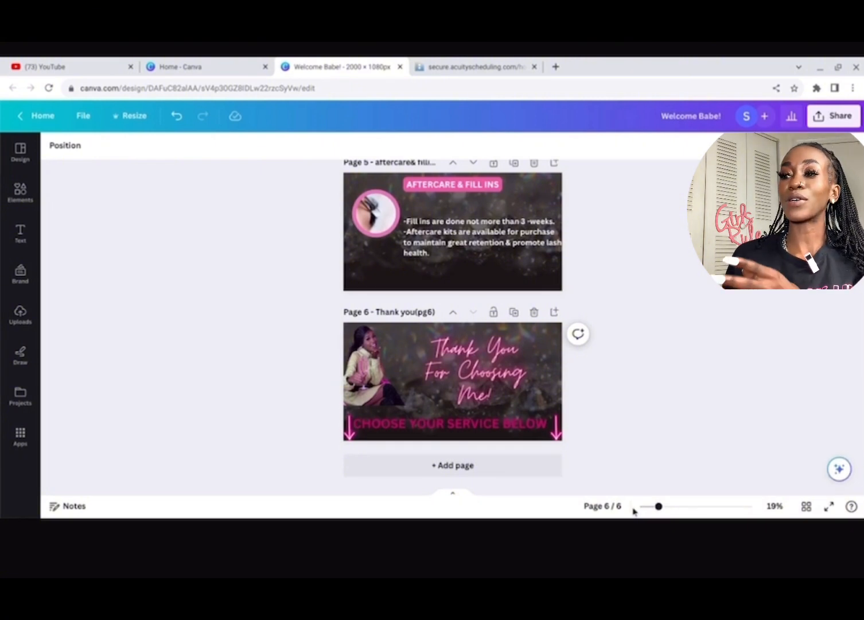
{"action": "scroll", "coordinate": [634, 511], "scroll_direction": "up", "scroll_amount": 3}
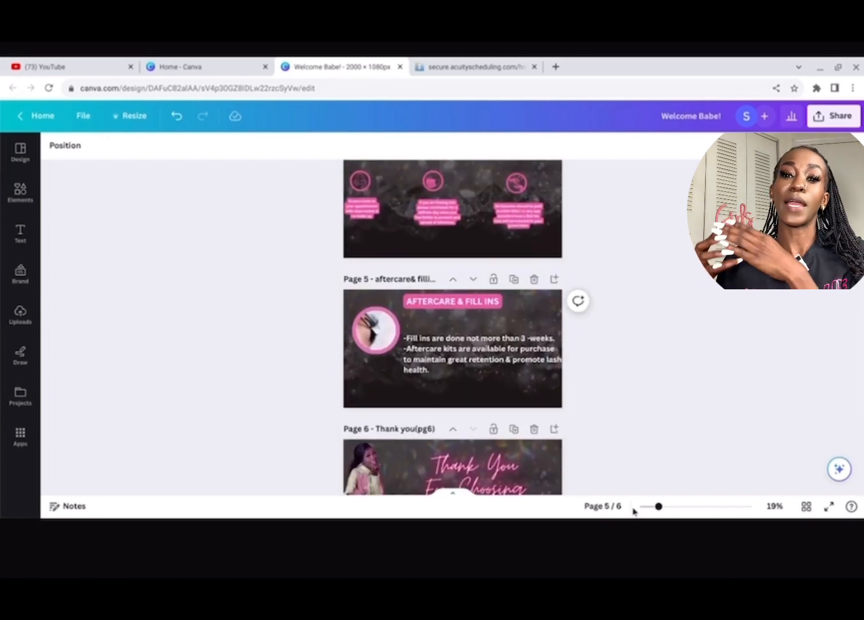
{"action": "scroll", "coordinate": [634, 511], "scroll_direction": "up", "scroll_amount": 8}
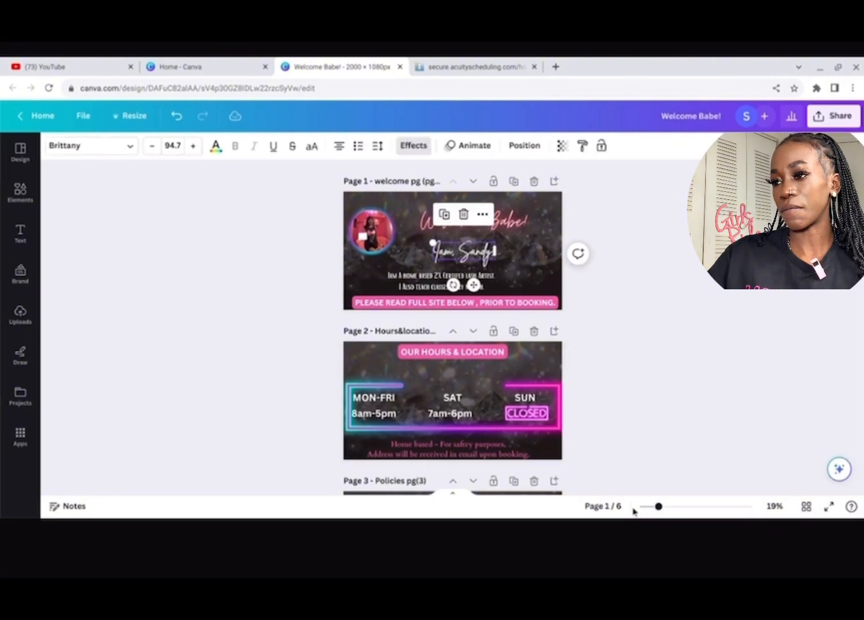
Step: Move the welcome page down one place in the page order, and move it back up to first place
{"action": "key", "text": "Escape"}
{"action": "scroll", "coordinate": [634, 511], "scroll_direction": "up", "scroll_amount": 5}
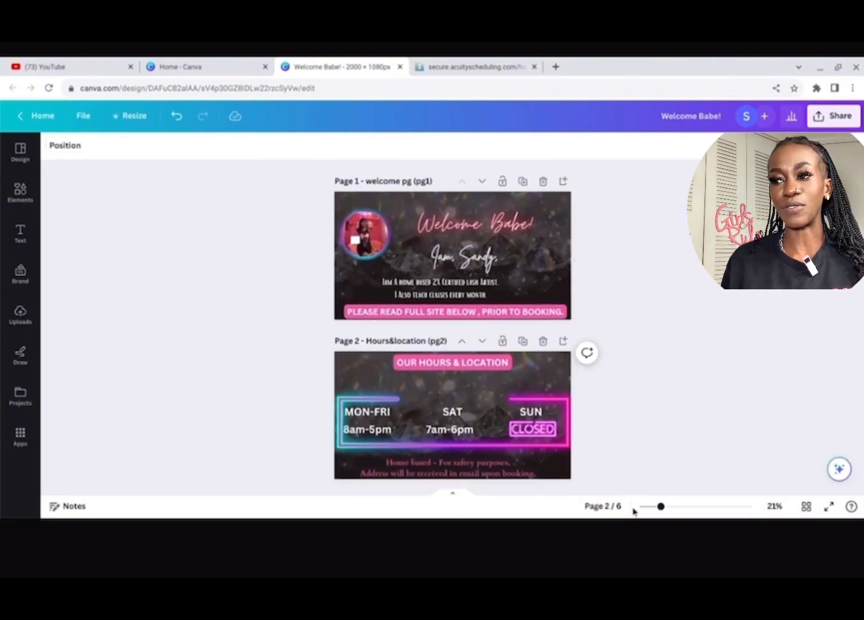
{"action": "scroll", "coordinate": [633, 511], "scroll_direction": "up", "scroll_amount": 1}
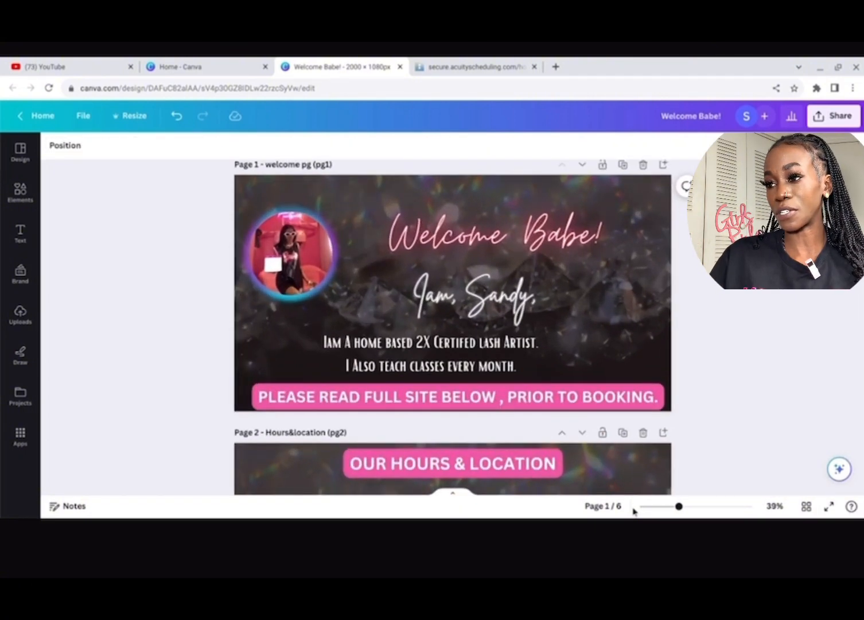
{"action": "scroll", "coordinate": [633, 510], "scroll_direction": "up", "scroll_amount": 2}
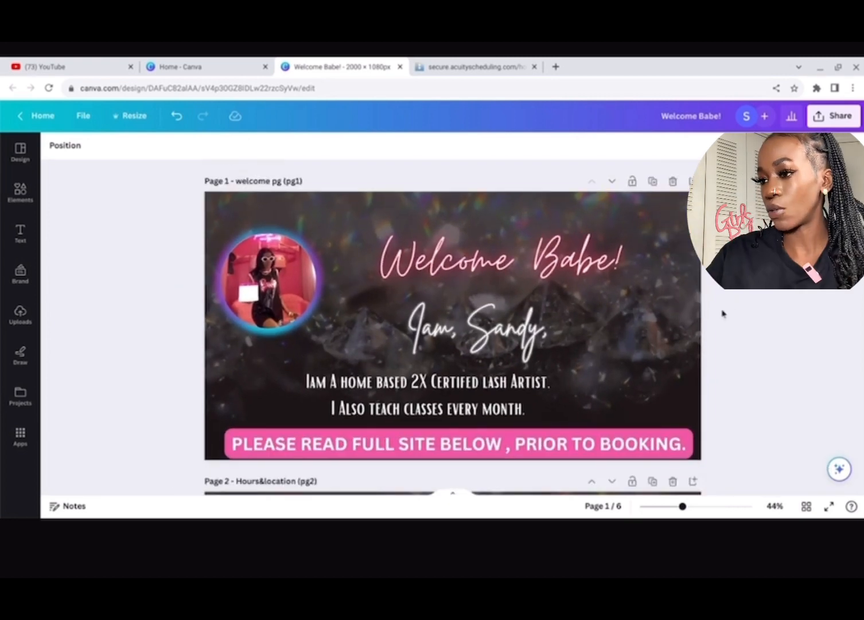
{"action": "left_click", "coordinate": [611, 181]}
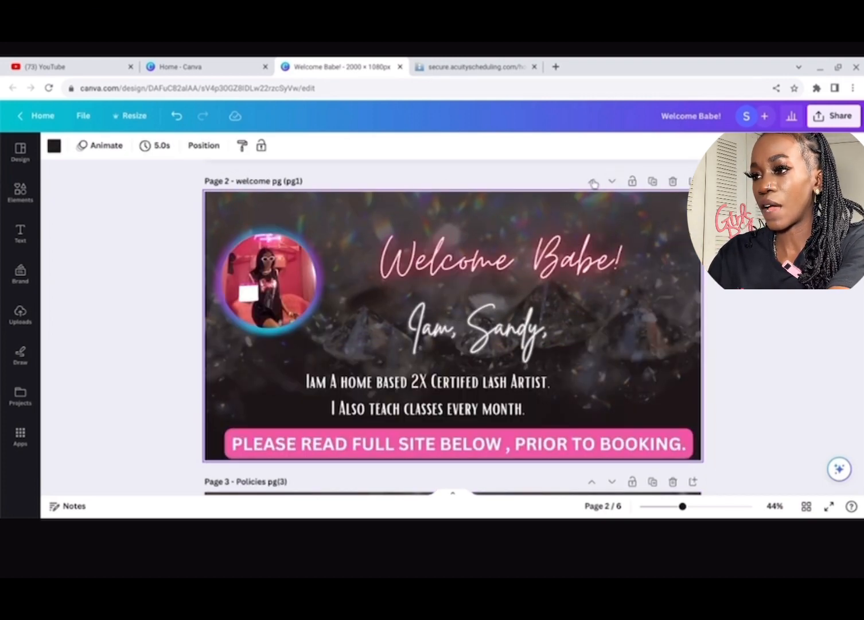
{"action": "left_click", "coordinate": [593, 182]}
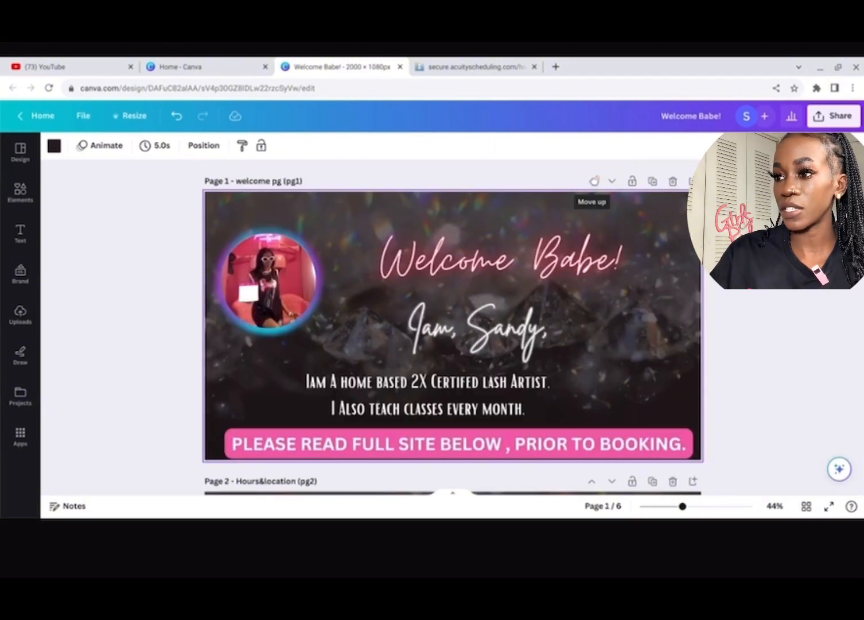
Step: Review the order and text of the pages from the welcome banner through policies, preparation and aftercare to the thank-you banner
{"action": "scroll", "coordinate": [594, 181], "scroll_direction": "down", "scroll_amount": 3}
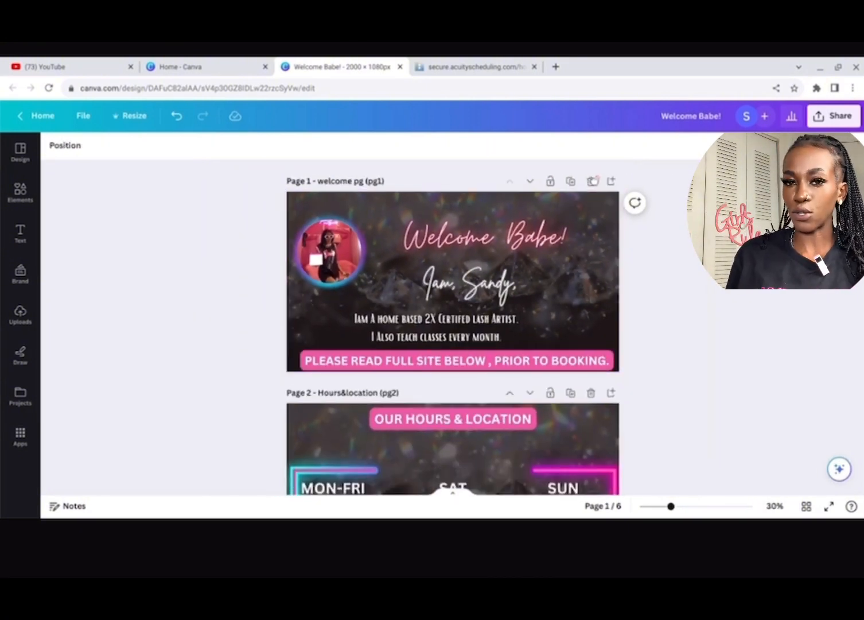
{"action": "scroll", "coordinate": [594, 182], "scroll_direction": "down", "scroll_amount": 8}
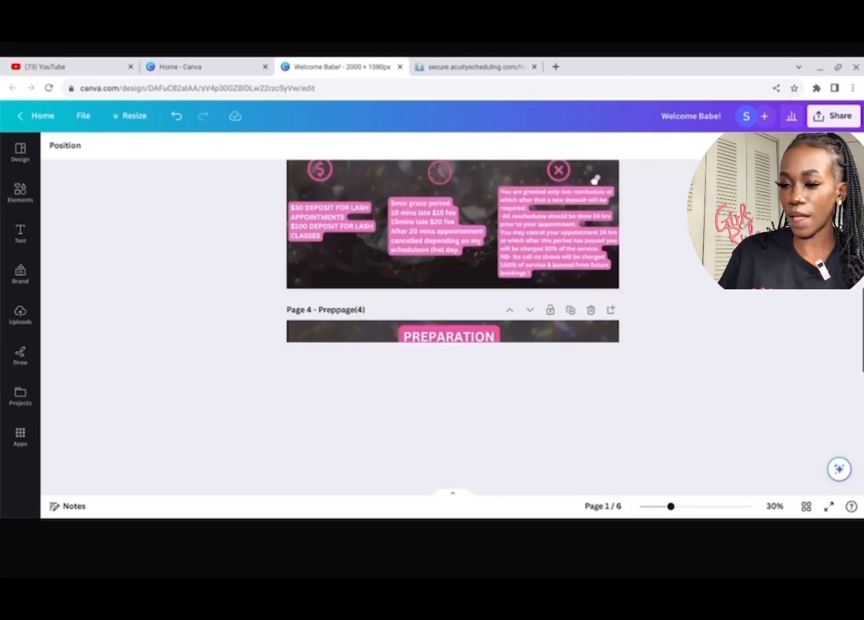
{"action": "scroll", "coordinate": [594, 182], "scroll_direction": "down", "scroll_amount": 2}
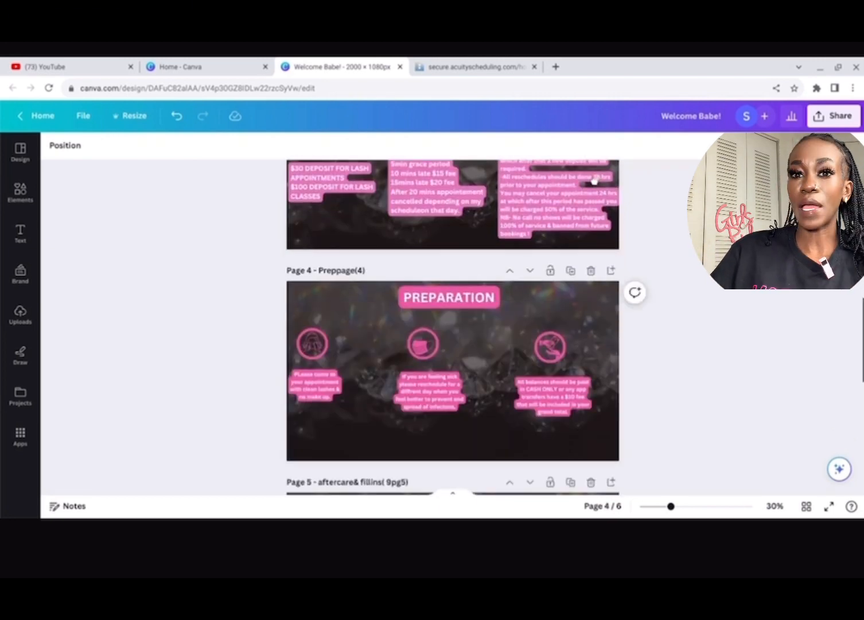
{"action": "scroll", "coordinate": [594, 181], "scroll_direction": "down", "scroll_amount": 8}
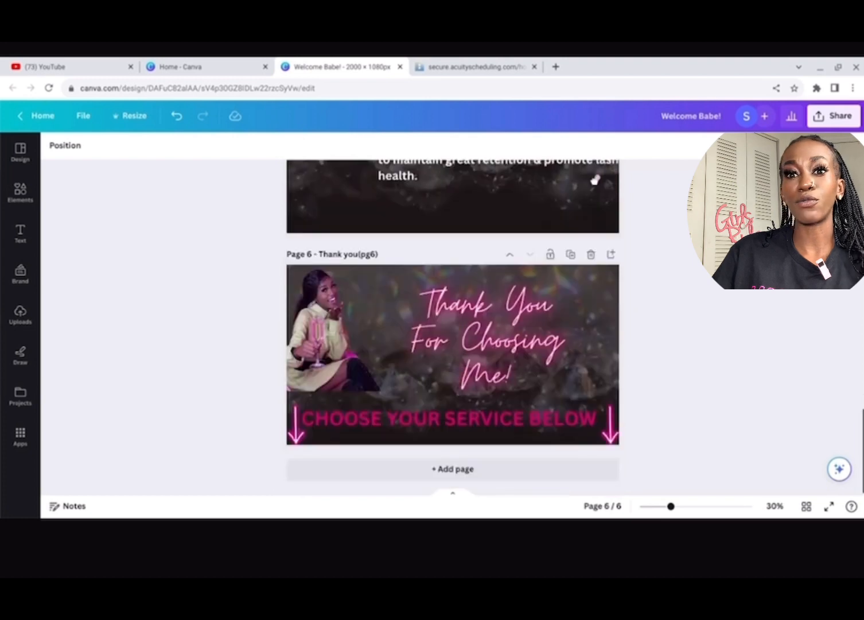
{"action": "scroll", "coordinate": [594, 182], "scroll_direction": "up", "scroll_amount": 5}
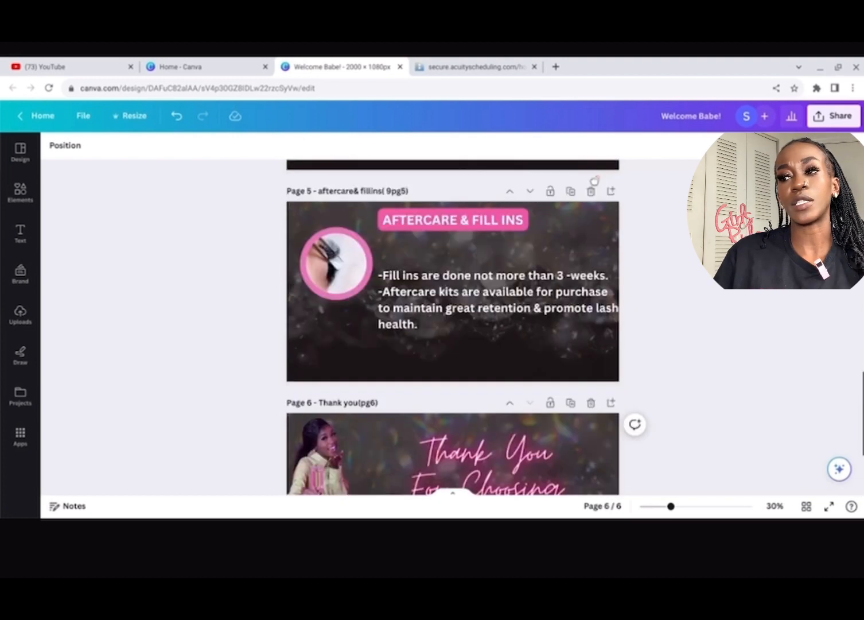
{"action": "scroll", "coordinate": [594, 181], "scroll_direction": "down", "scroll_amount": 1}
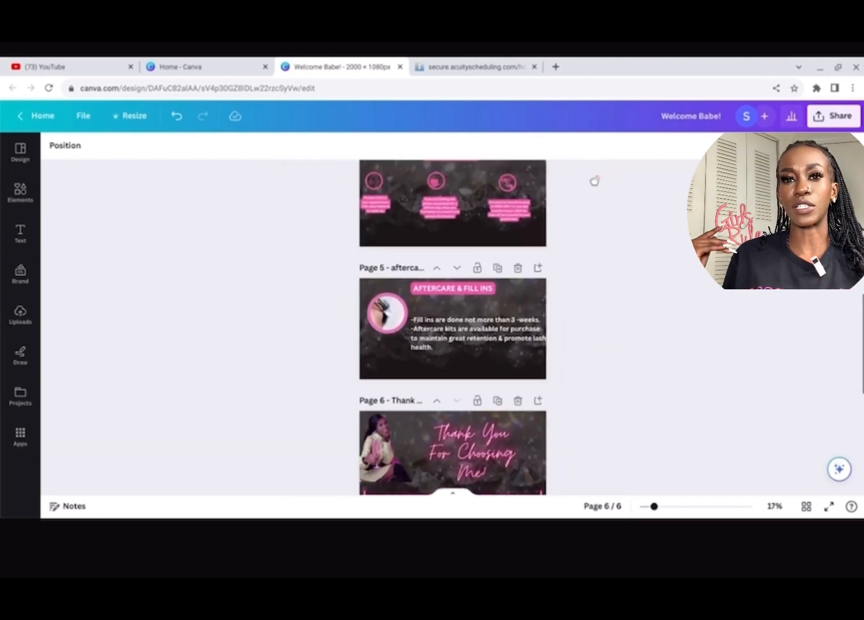
{"action": "scroll", "coordinate": [594, 182], "scroll_direction": "down", "scroll_amount": 3}
{"action": "scroll", "coordinate": [594, 182], "scroll_direction": "up", "scroll_amount": 3}
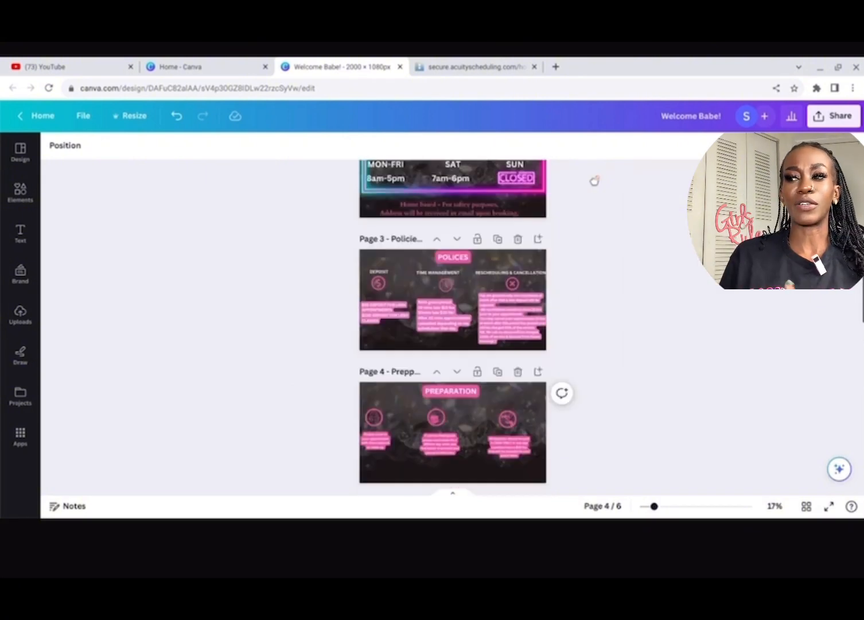
{"action": "scroll", "coordinate": [595, 181], "scroll_direction": "down", "scroll_amount": 2}
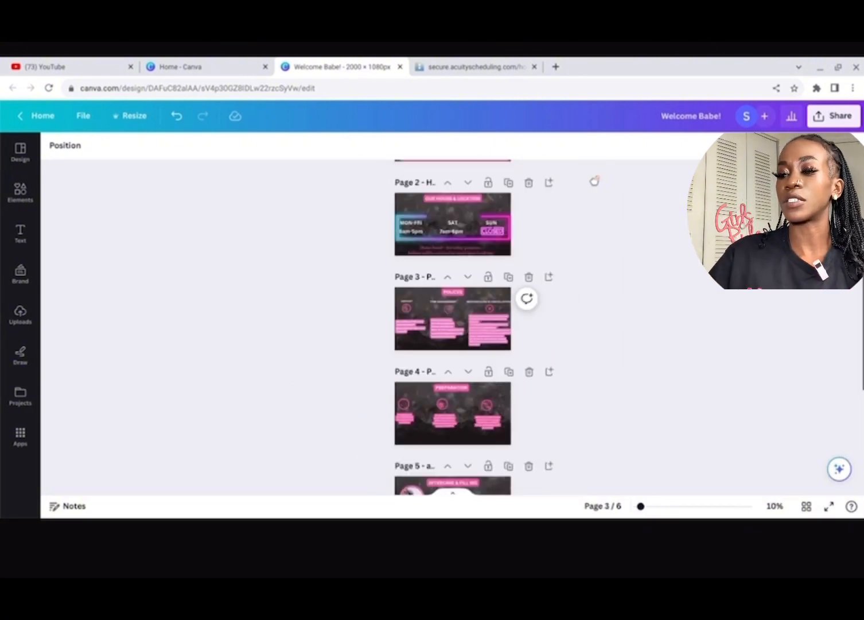
{"action": "scroll", "coordinate": [594, 181], "scroll_direction": "up", "scroll_amount": 2}
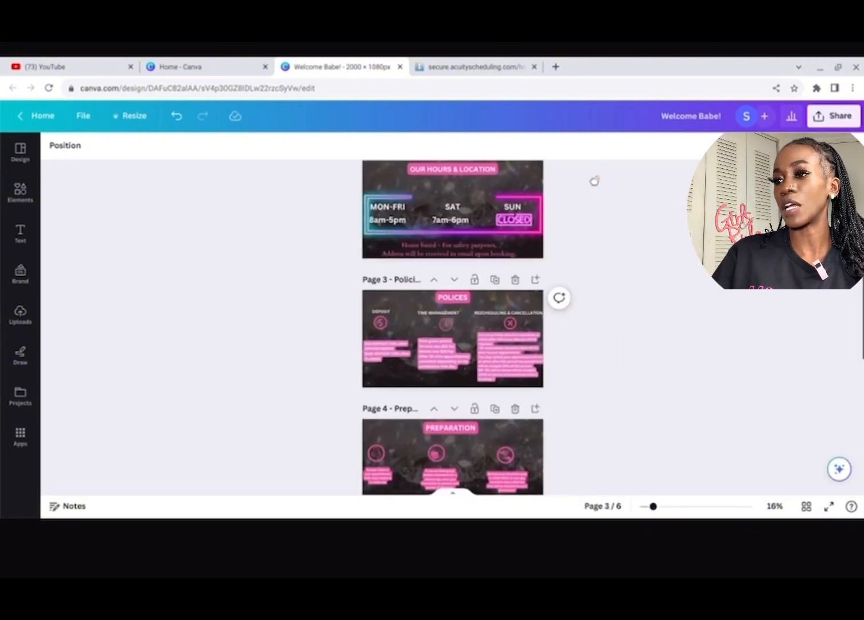
{"action": "scroll", "coordinate": [595, 181], "scroll_direction": "down", "scroll_amount": 5}
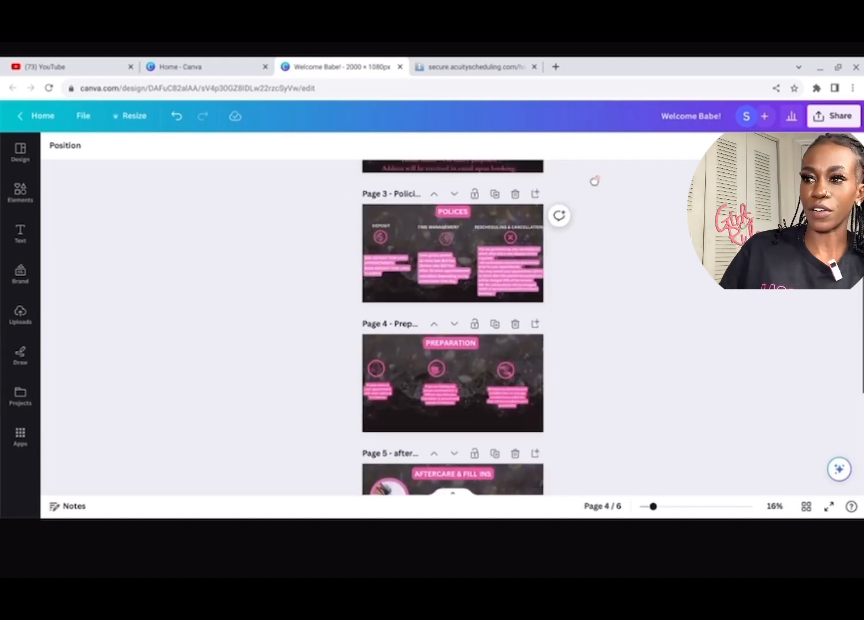
{"action": "scroll", "coordinate": [595, 181], "scroll_direction": "down", "scroll_amount": 2}
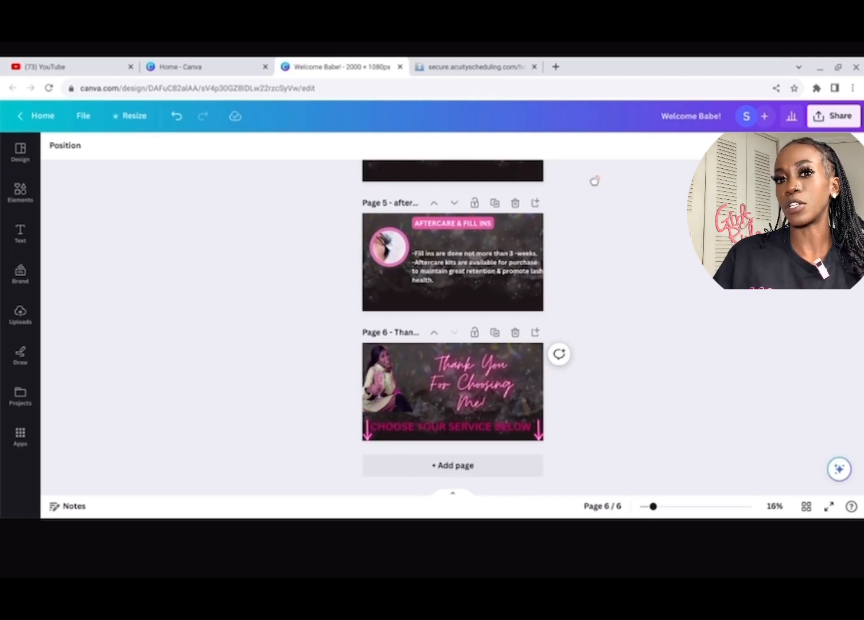
Step: Check the whole banner set again at small scale for a consistent background, pink headings and page sequence
{"action": "scroll", "coordinate": [595, 181], "scroll_direction": "up", "scroll_amount": 7}
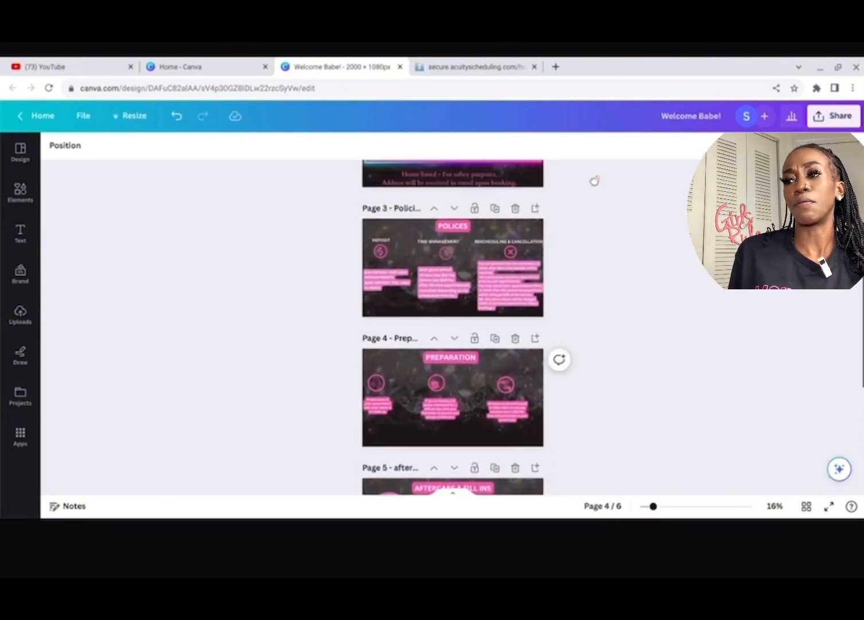
{"action": "scroll", "coordinate": [595, 181], "scroll_direction": "up", "scroll_amount": 3}
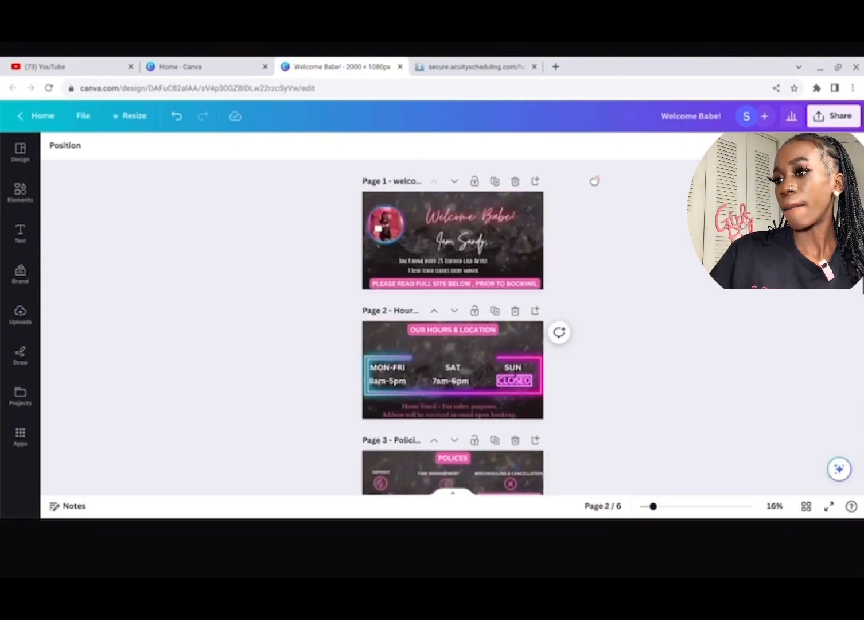
{"action": "scroll", "coordinate": [595, 181], "scroll_direction": "down", "scroll_amount": 2}
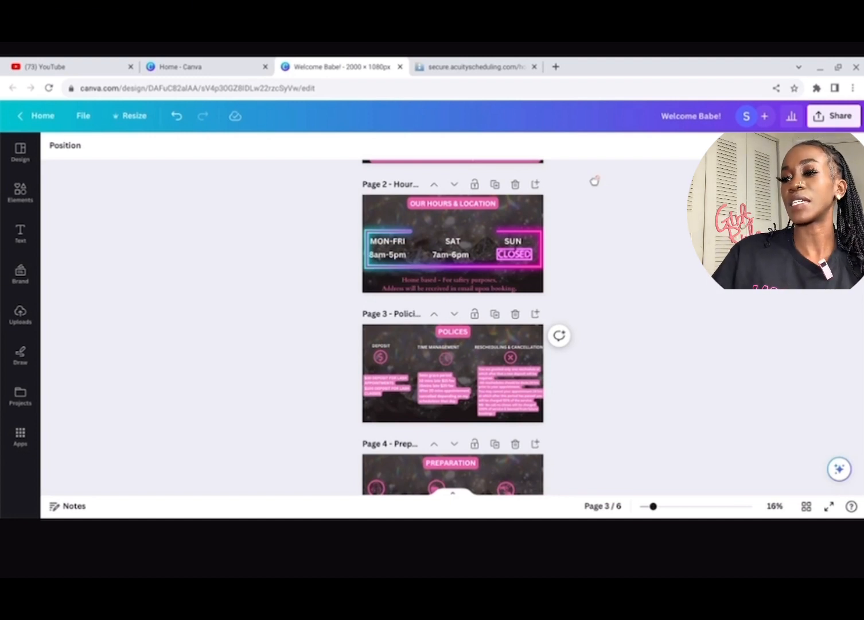
{"action": "scroll", "coordinate": [595, 181], "scroll_direction": "down", "scroll_amount": 4}
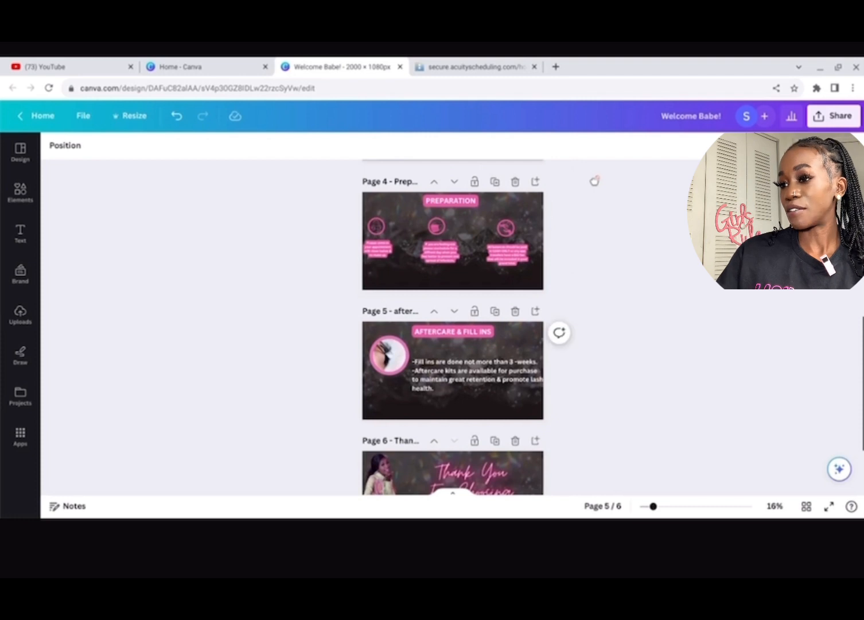
{"action": "scroll", "coordinate": [594, 181], "scroll_direction": "down", "scroll_amount": 1}
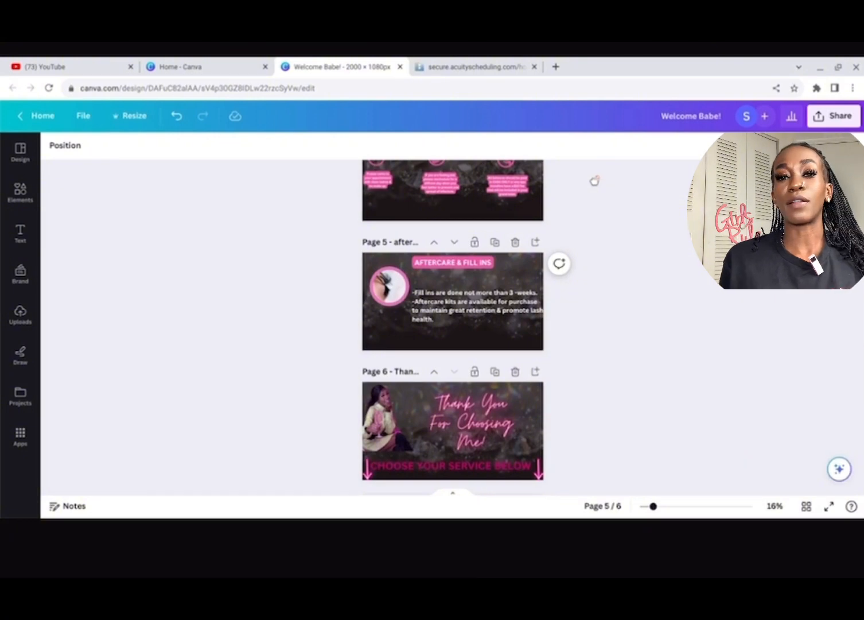
{"action": "scroll", "coordinate": [594, 181], "scroll_direction": "up", "scroll_amount": 3}
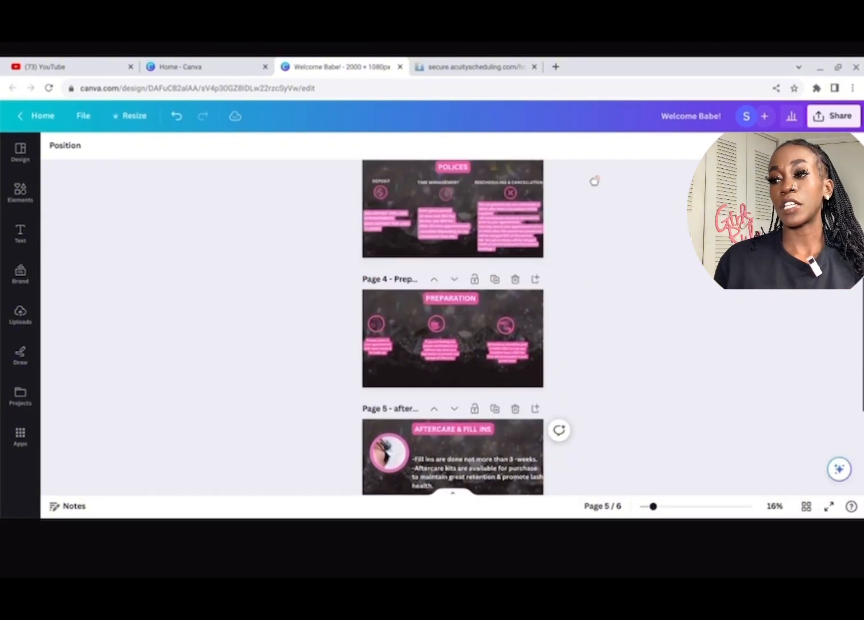
{"action": "scroll", "coordinate": [594, 180], "scroll_direction": "up", "scroll_amount": 4}
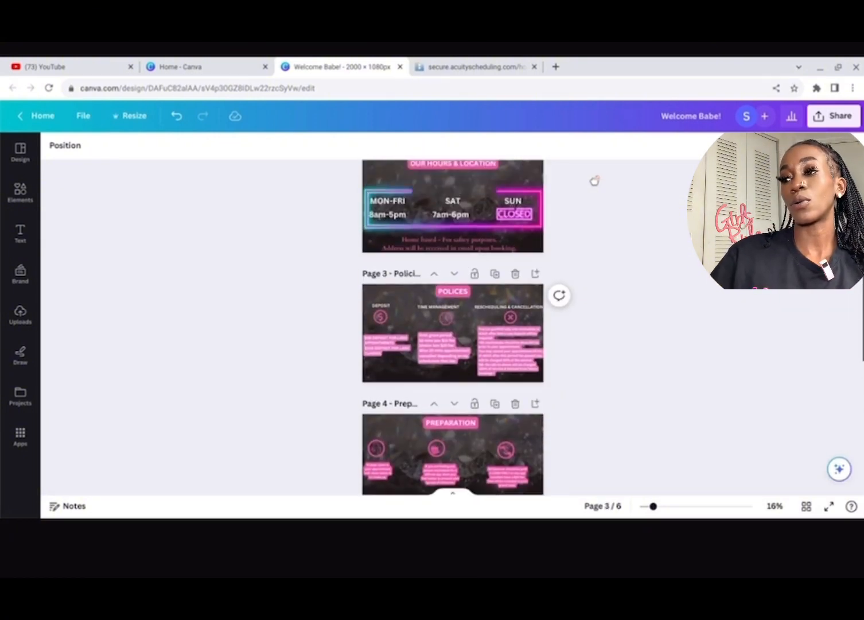
{"action": "scroll", "coordinate": [595, 181], "scroll_direction": "up", "scroll_amount": 1}
{"action": "scroll", "coordinate": [595, 181], "scroll_direction": "down", "scroll_amount": 2}
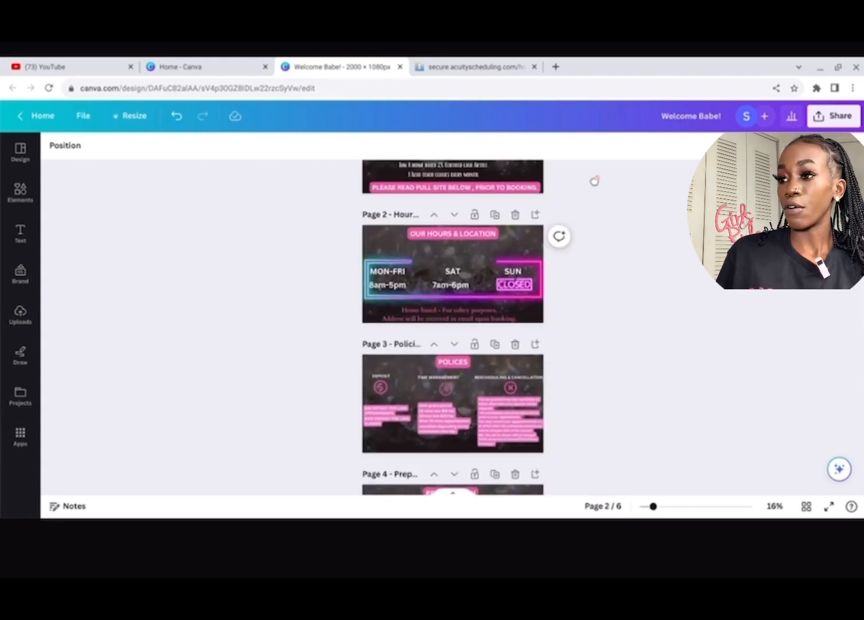
Step: Look through the hours, policies, preparation, aftercare and thank-you banners as a finished set, and return to the welcome banner
{"action": "scroll", "coordinate": [595, 181], "scroll_direction": "down", "scroll_amount": 5}
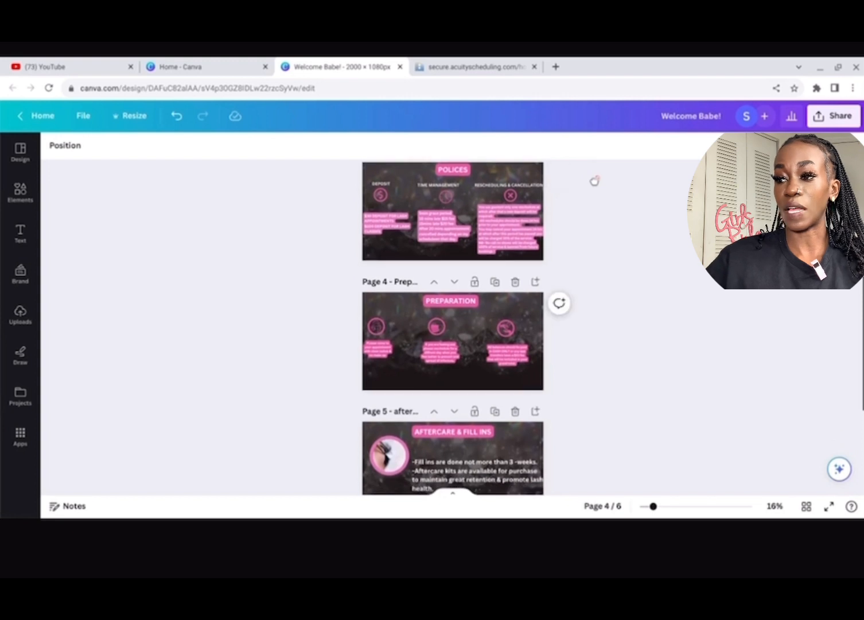
{"action": "scroll", "coordinate": [595, 181], "scroll_direction": "down", "scroll_amount": 3}
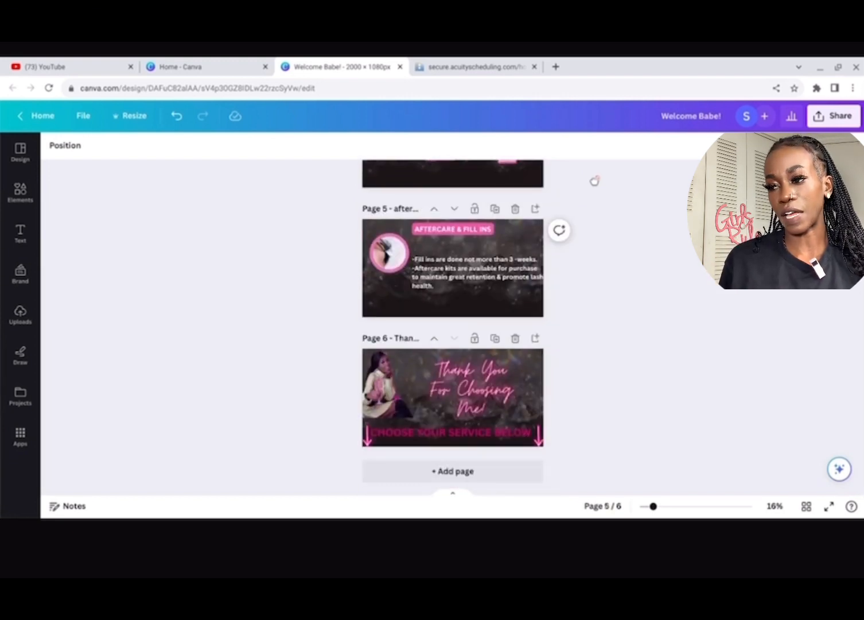
{"action": "scroll", "coordinate": [594, 181], "scroll_direction": "up", "scroll_amount": 7}
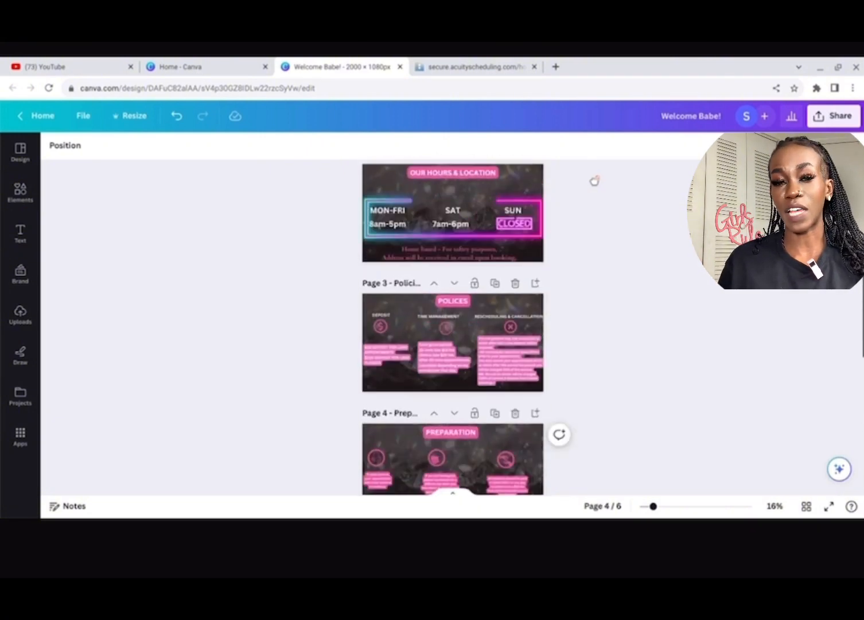
{"action": "scroll", "coordinate": [595, 181], "scroll_direction": "up", "scroll_amount": 2}
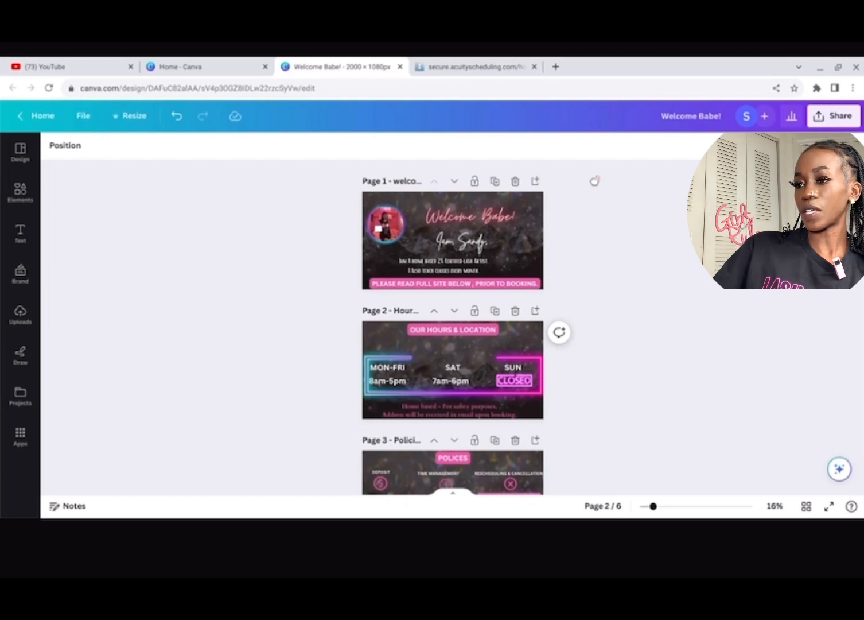
{"action": "scroll", "coordinate": [595, 181], "scroll_direction": "down", "scroll_amount": 3}
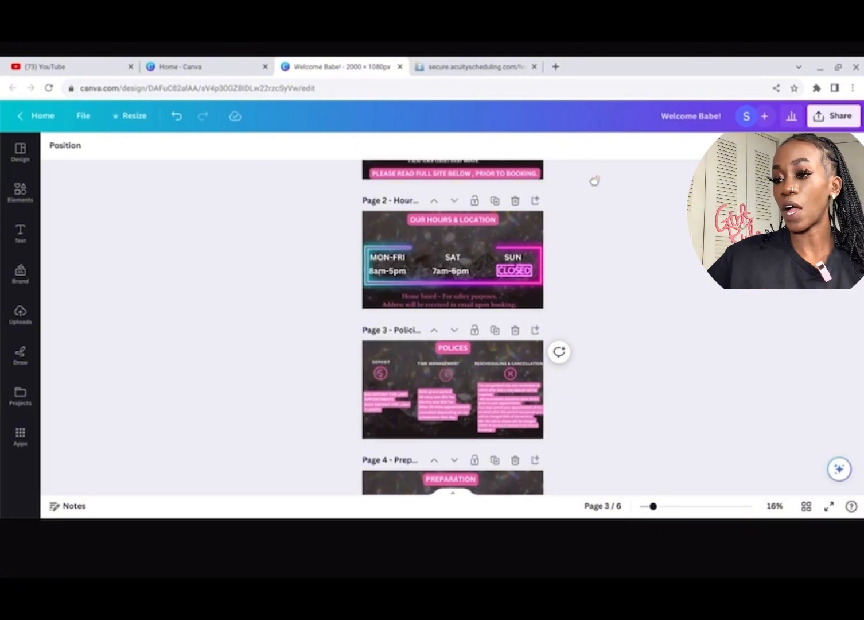
{"action": "scroll", "coordinate": [594, 181], "scroll_direction": "down", "scroll_amount": 10}
{"action": "scroll", "coordinate": [594, 181], "scroll_direction": "up", "scroll_amount": 5}
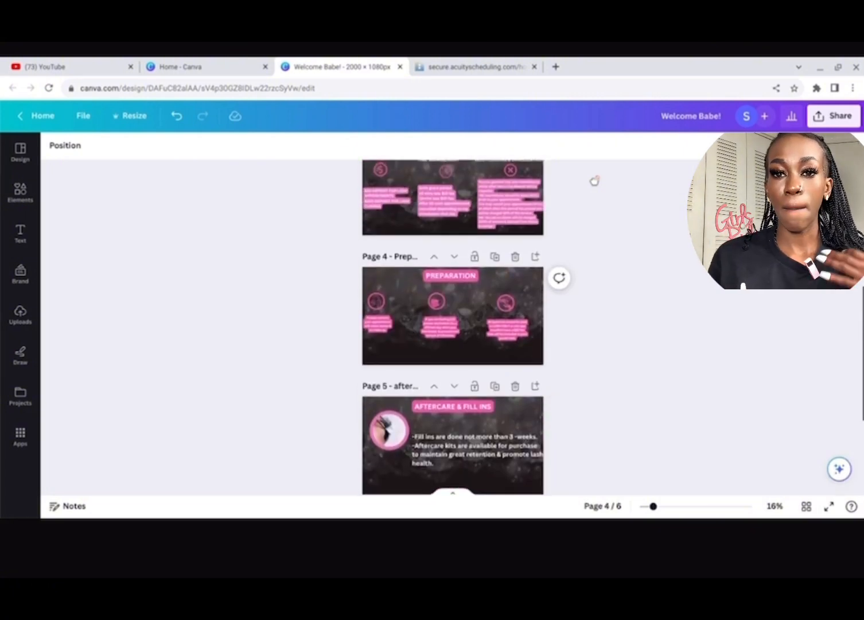
{"action": "scroll", "coordinate": [595, 181], "scroll_direction": "up", "scroll_amount": 8}
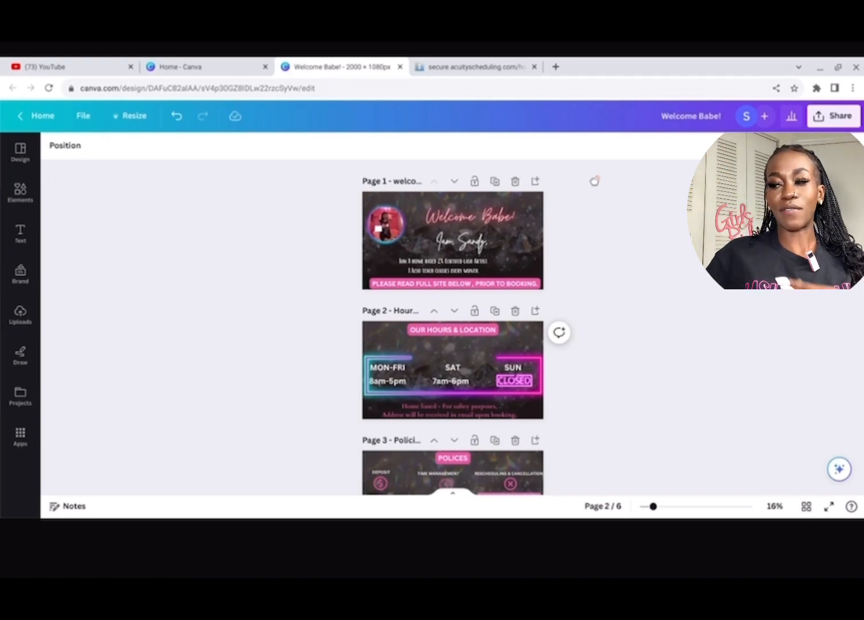
{"action": "scroll", "coordinate": [595, 181], "scroll_direction": "down", "scroll_amount": 2}
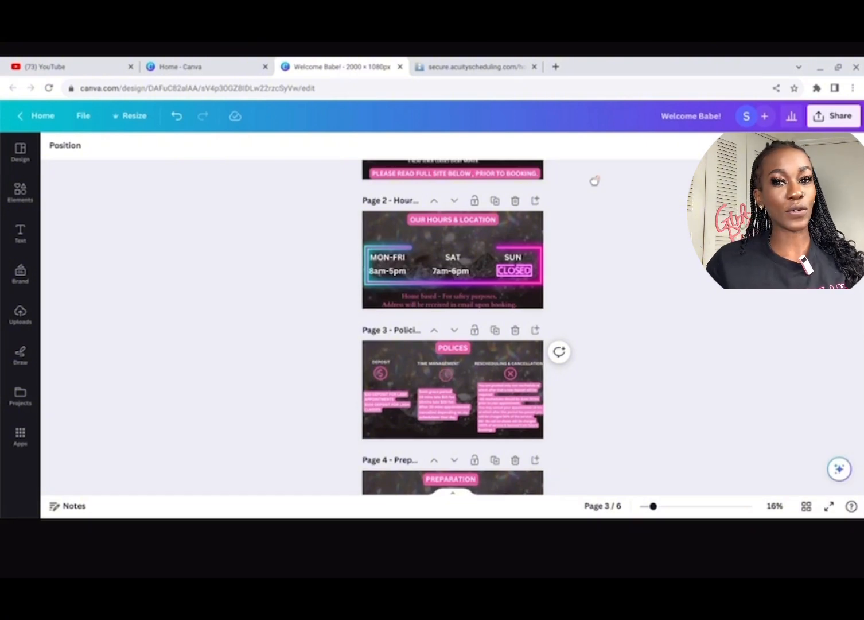
{"action": "scroll", "coordinate": [595, 180], "scroll_direction": "down", "scroll_amount": 6}
{"action": "scroll", "coordinate": [595, 181], "scroll_direction": "up", "scroll_amount": 6}
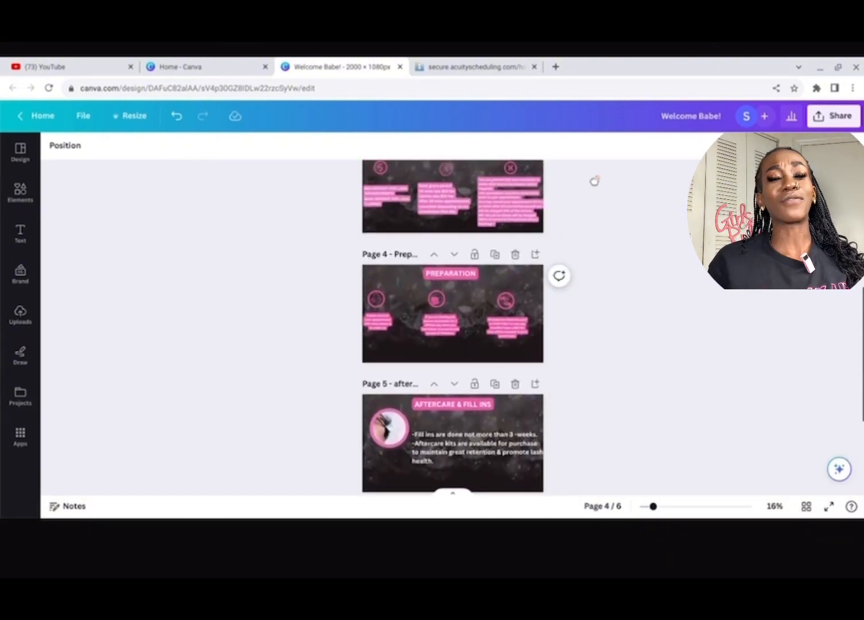
{"action": "scroll", "coordinate": [595, 181], "scroll_direction": "up", "scroll_amount": 2}
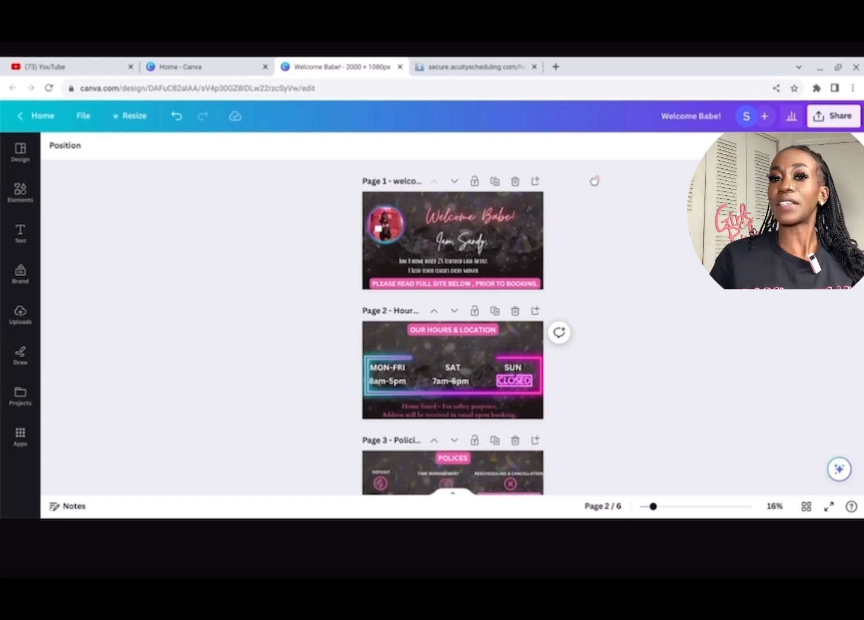
{"action": "scroll", "coordinate": [594, 181], "scroll_direction": "down", "scroll_amount": 2}
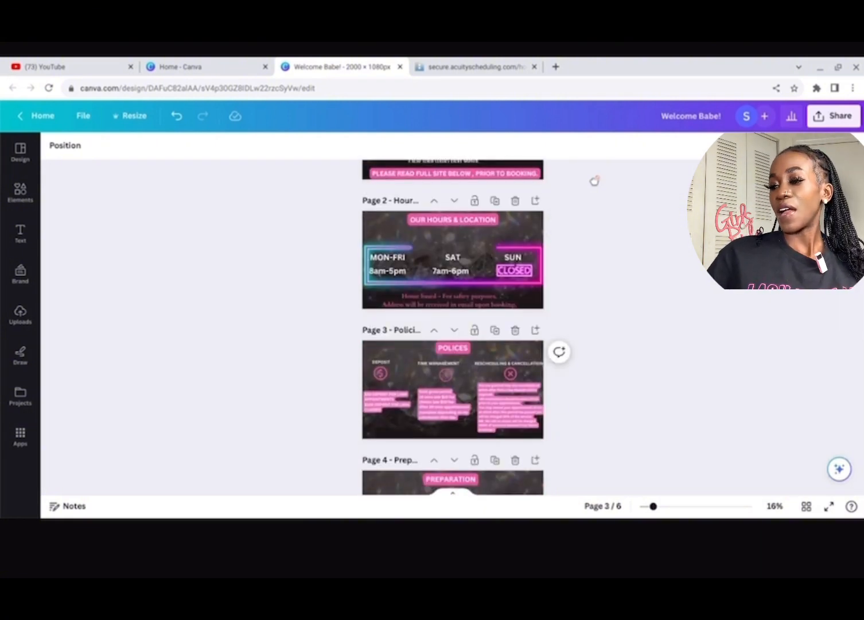
{"action": "scroll", "coordinate": [595, 181], "scroll_direction": "down", "scroll_amount": 5}
{"action": "scroll", "coordinate": [595, 181], "scroll_direction": "up", "scroll_amount": 3}
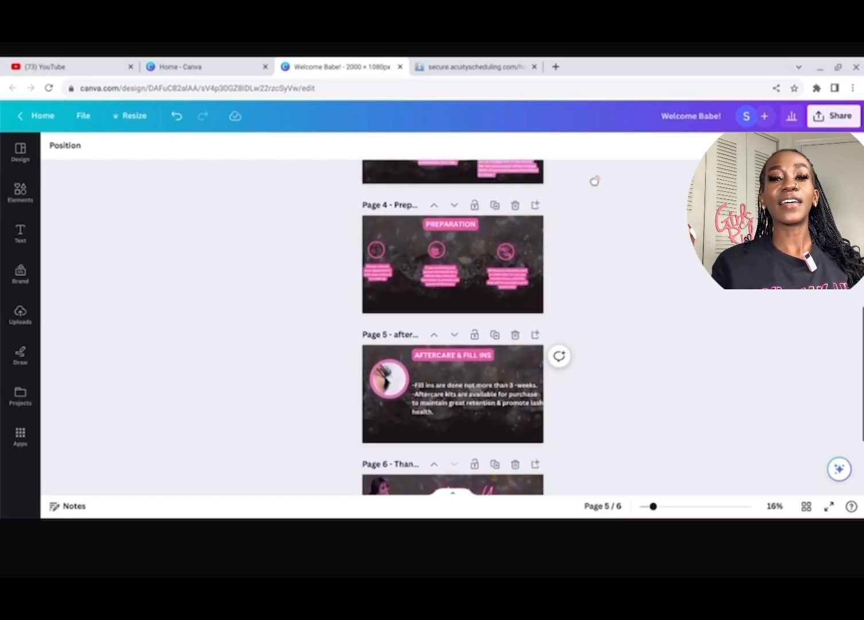
{"action": "scroll", "coordinate": [595, 181], "scroll_direction": "up", "scroll_amount": 3}
{"action": "scroll", "coordinate": [594, 181], "scroll_direction": "up", "scroll_amount": 2}
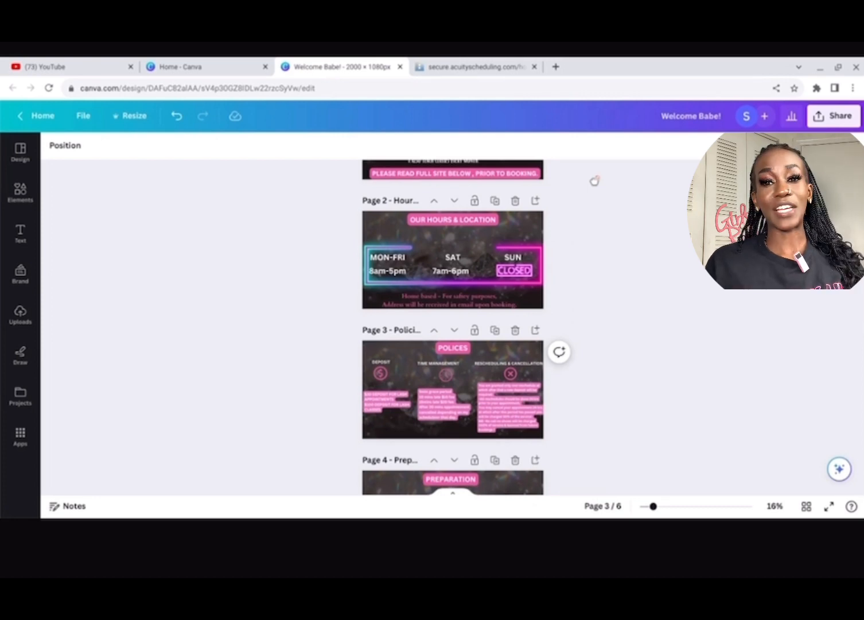
{"action": "scroll", "coordinate": [595, 181], "scroll_direction": "down", "scroll_amount": 7}
{"action": "scroll", "coordinate": [595, 181], "scroll_direction": "up", "scroll_amount": 4}
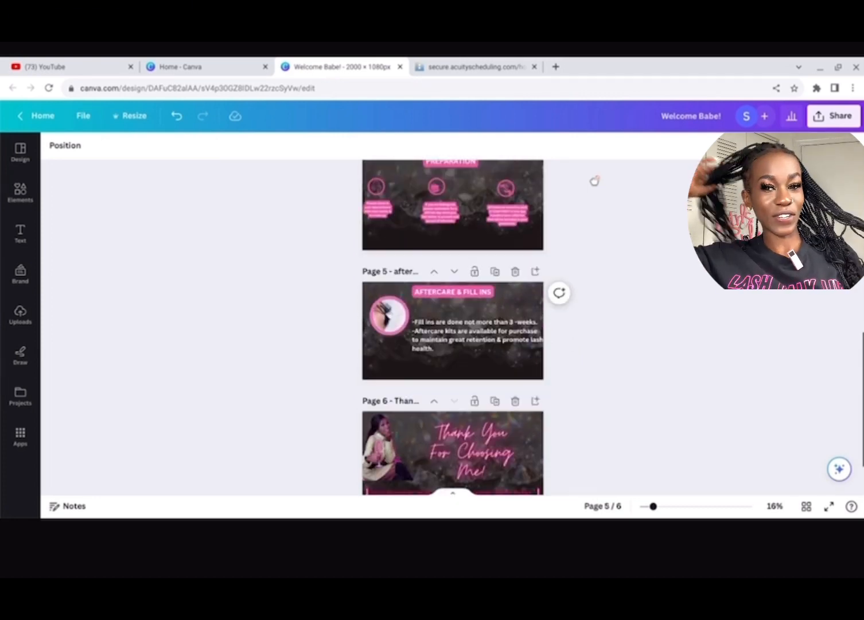
{"action": "scroll", "coordinate": [594, 181], "scroll_direction": "up", "scroll_amount": 5}
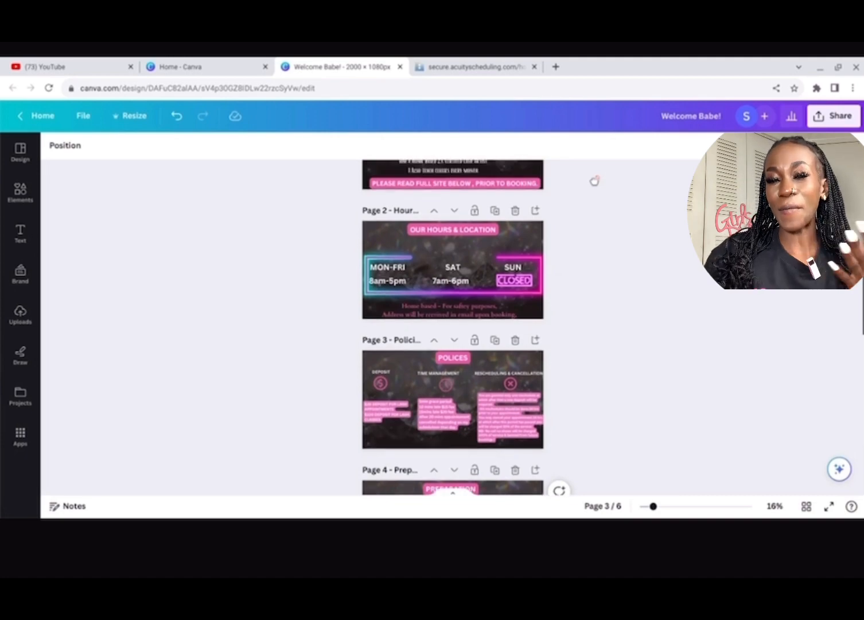